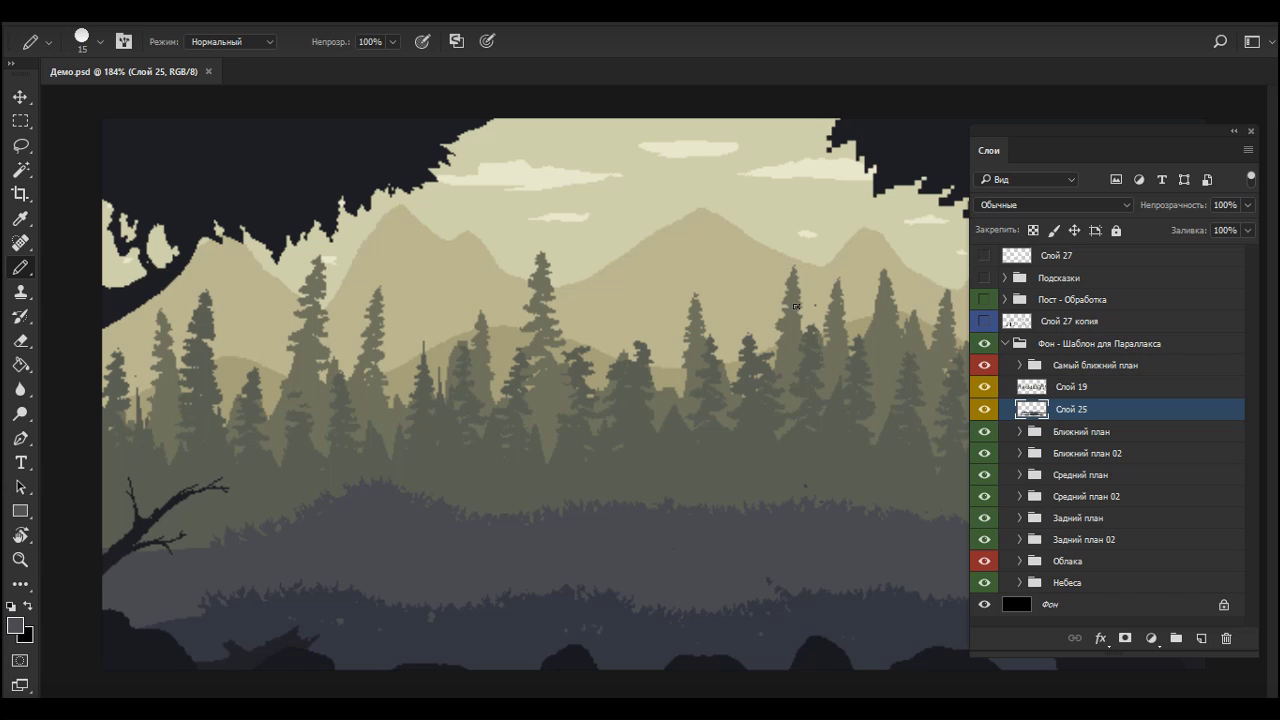
Step: Look through the available brush presets for the Pencil tool
right_click(692, 243)
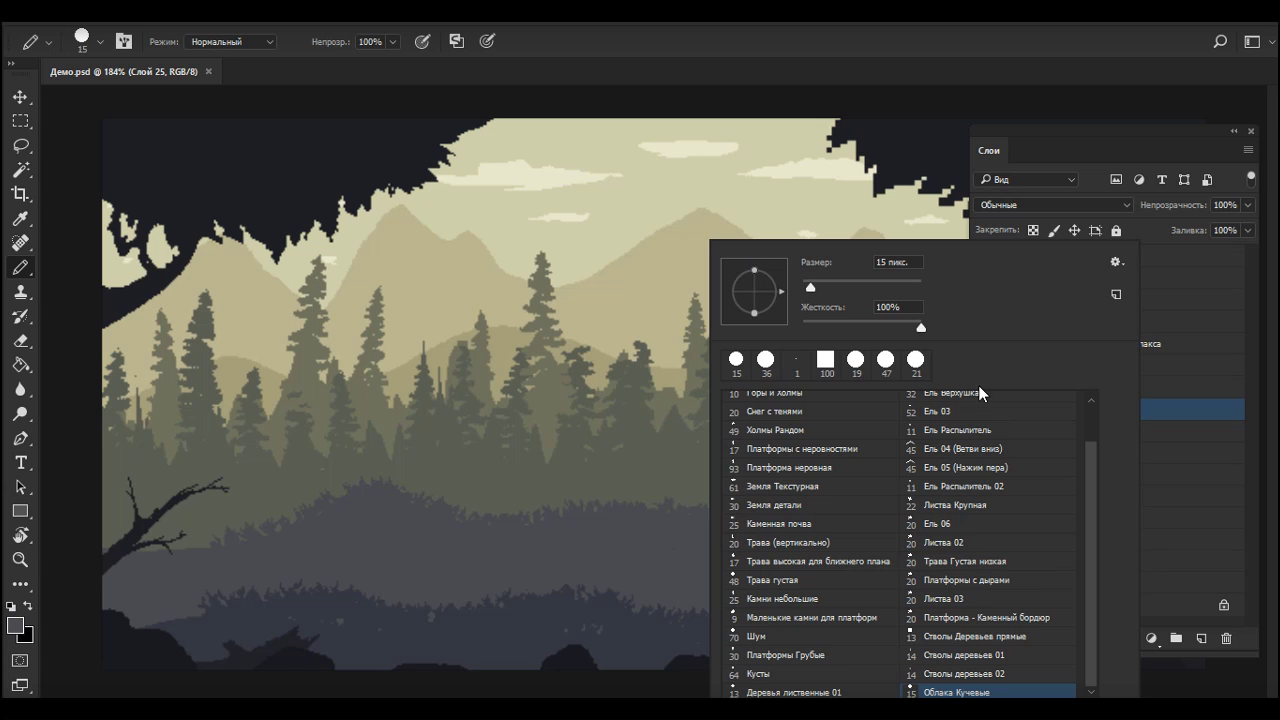
mouse_move(1097, 456)
mouse_down()
mouse_move(1096, 414)
mouse_move(1090, 481)
mouse_up()
drag(1096, 452, 1087, 410)
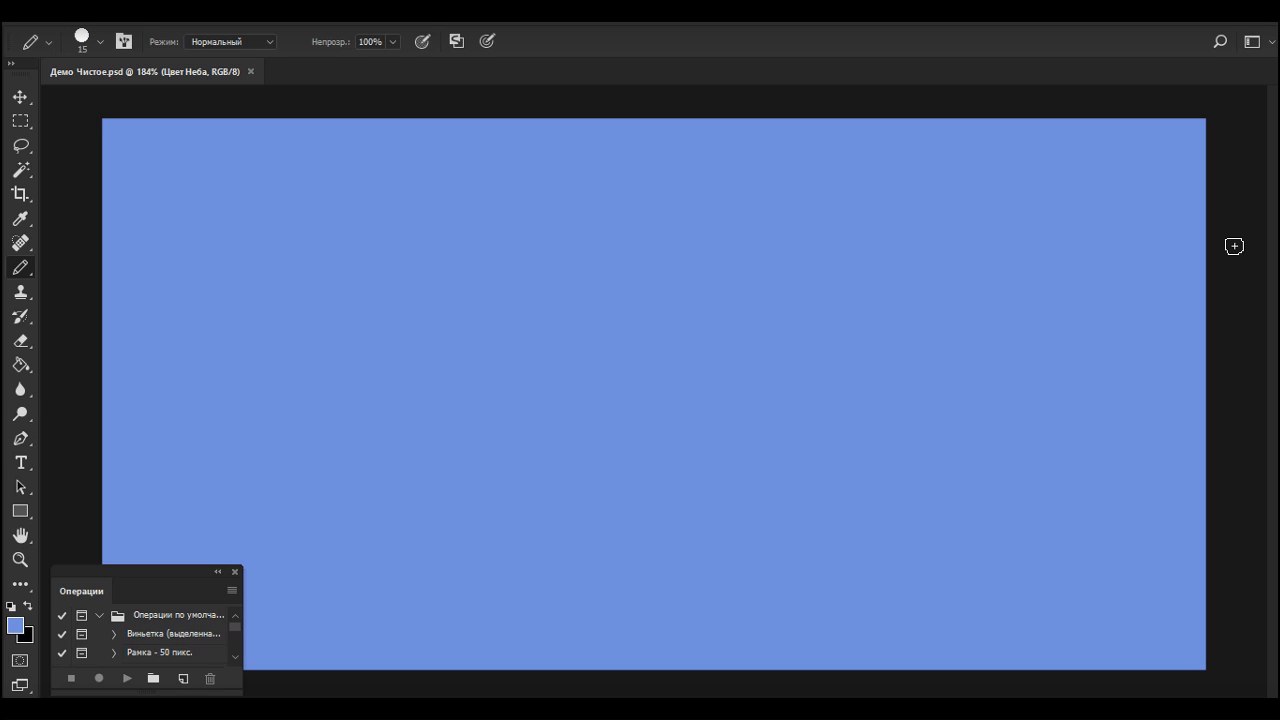
Step: Hide the actions palette and open the image size settings of Демо Чистое.psd
click(235, 571)
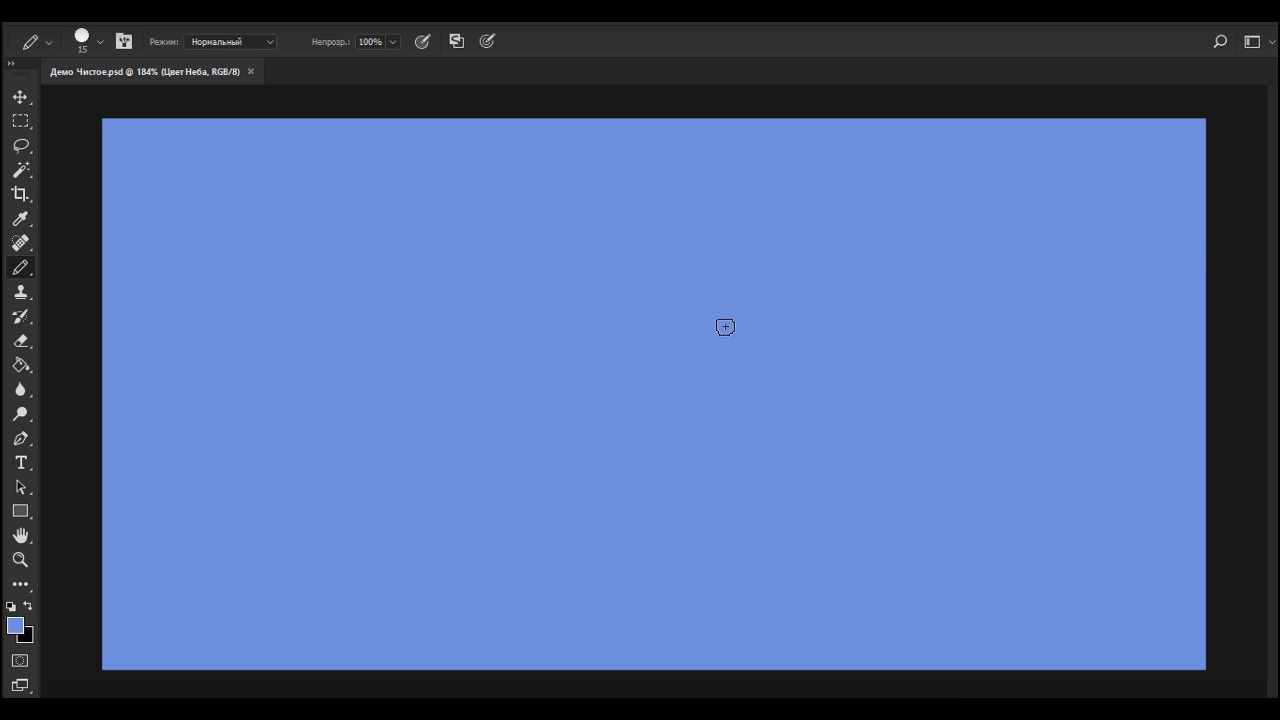
click(205, 5)
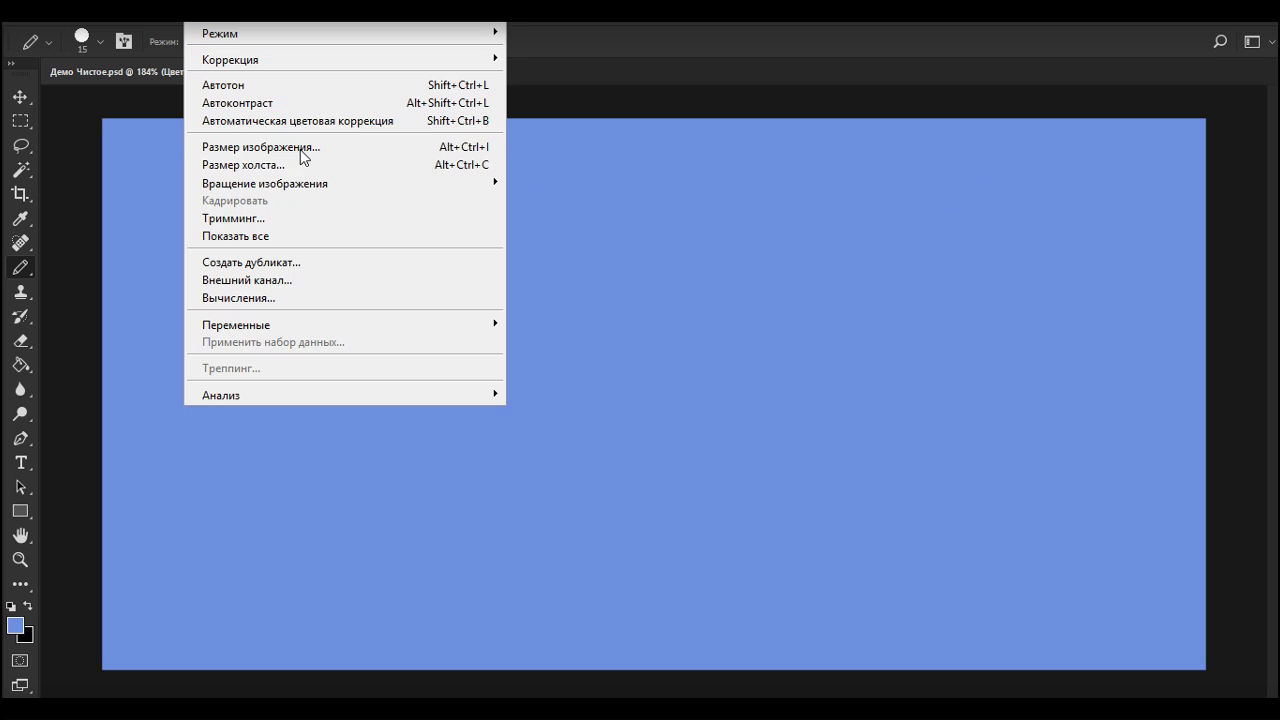
click(305, 150)
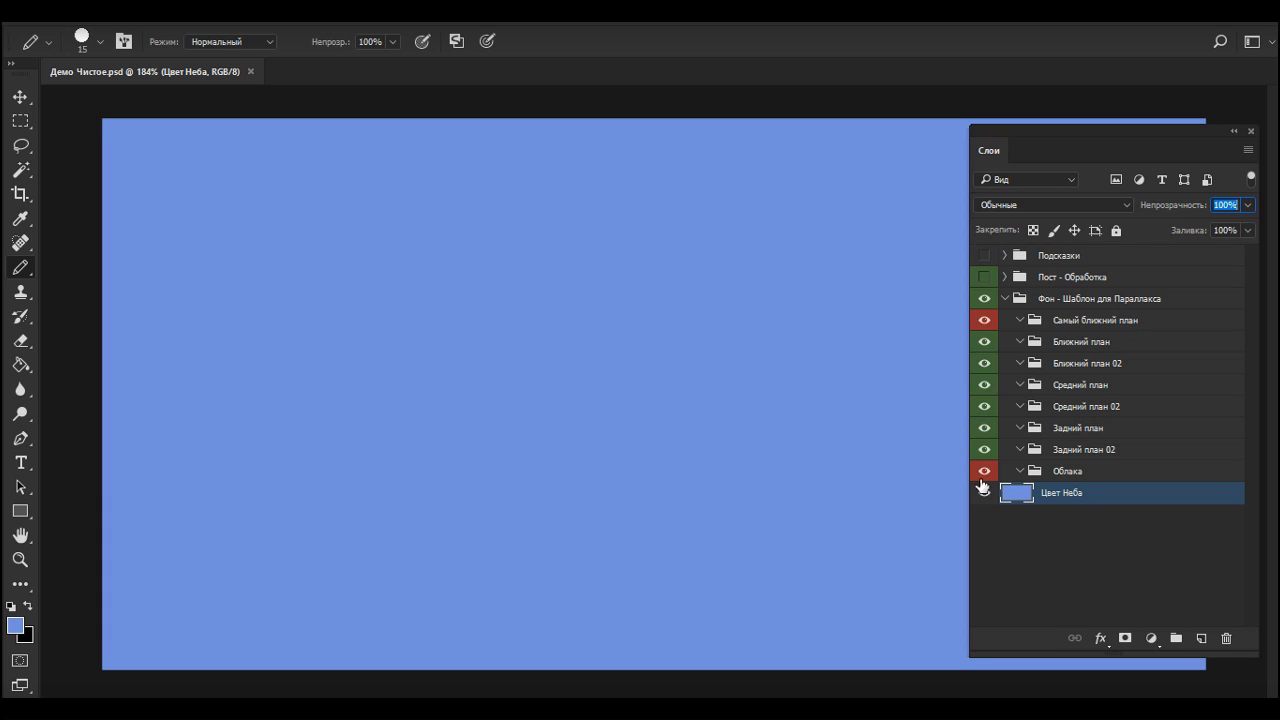
Step: Add a new layer directly above Цвет Неба and collapse the Фон - Шаблон для Параллакса group
click(1201, 638)
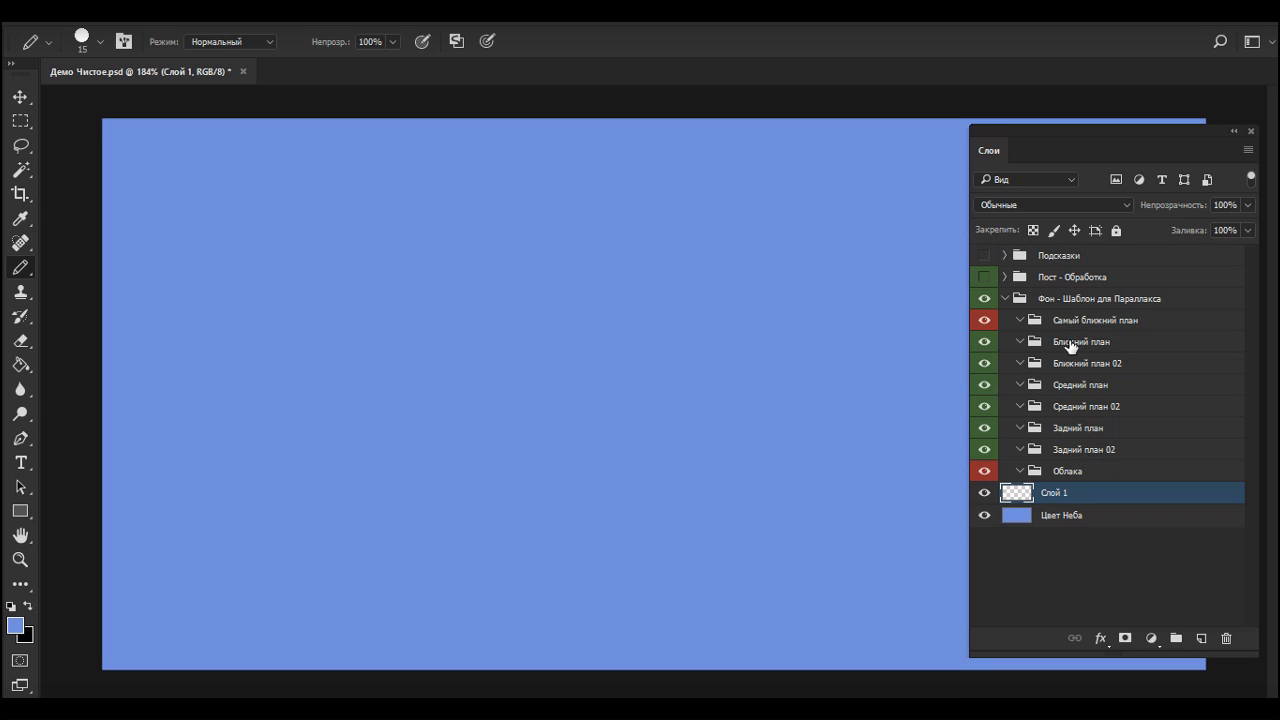
click(1005, 298)
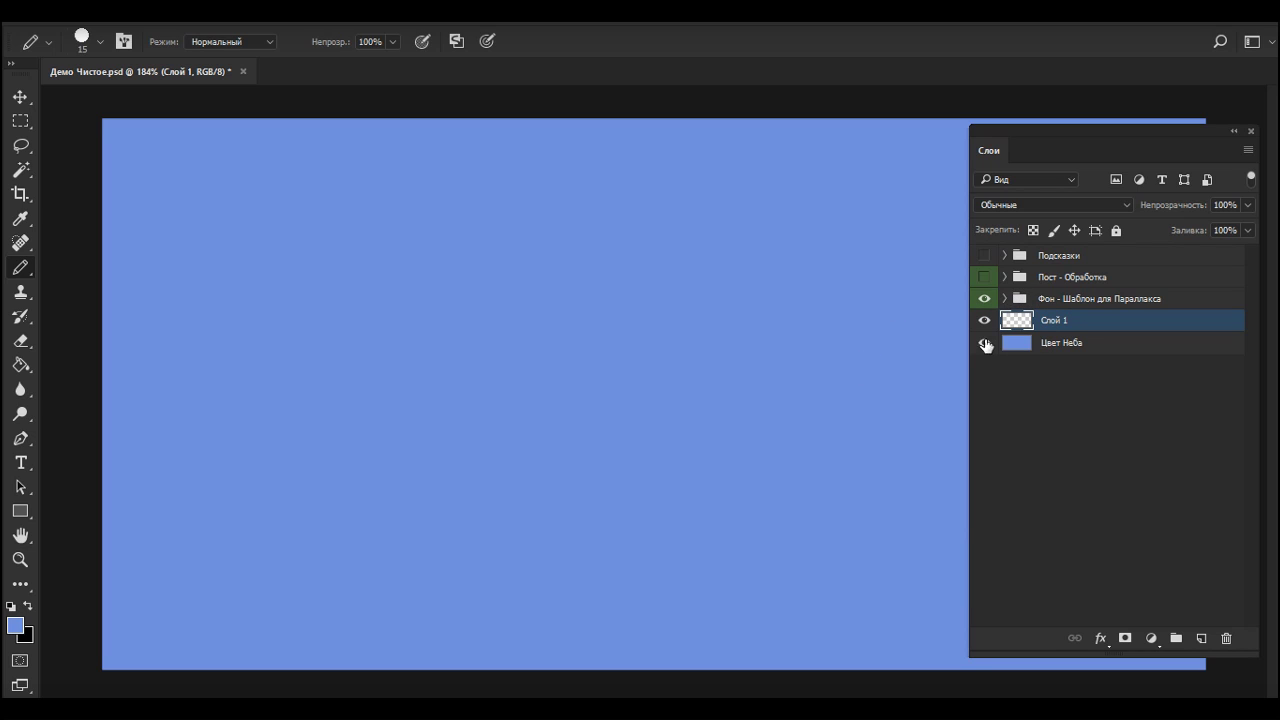
Step: Switch to full-screen mode on a black background and show the layers list beside the canvas
mouse_move(740, 349)
mouse_down()
mouse_move(700, 354)
mouse_move(760, 349)
mouse_up()
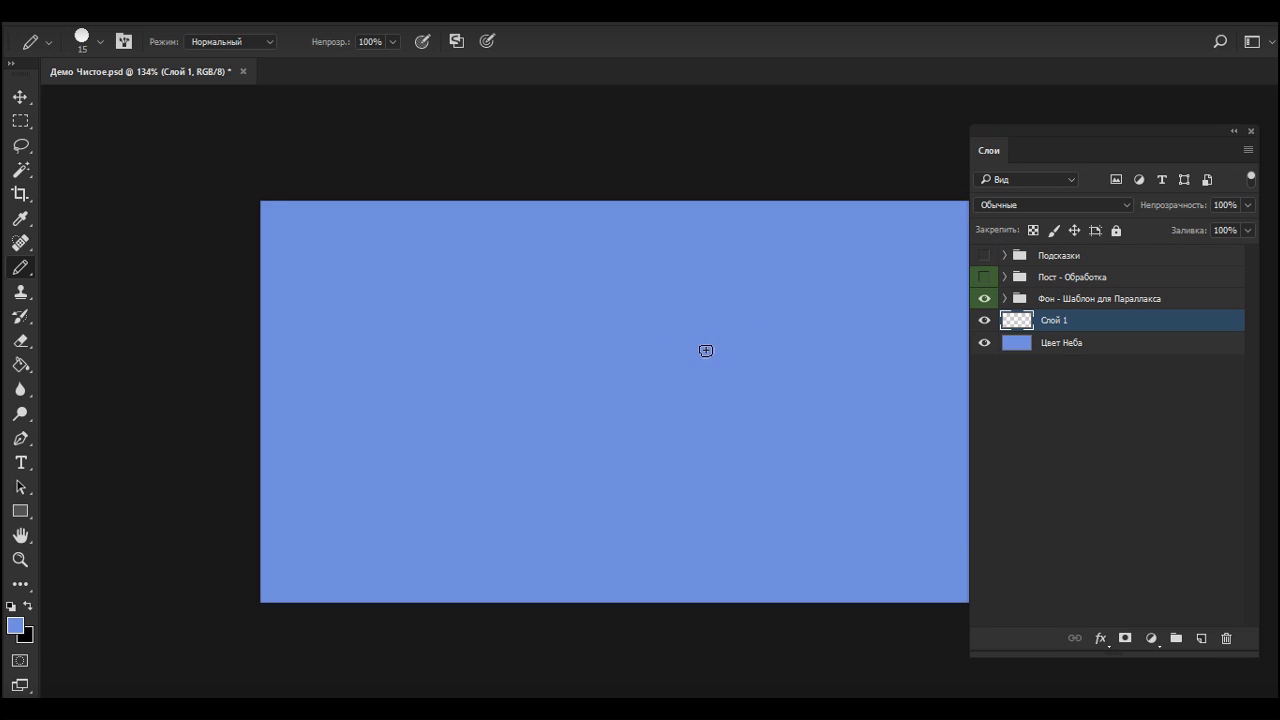
key(f)
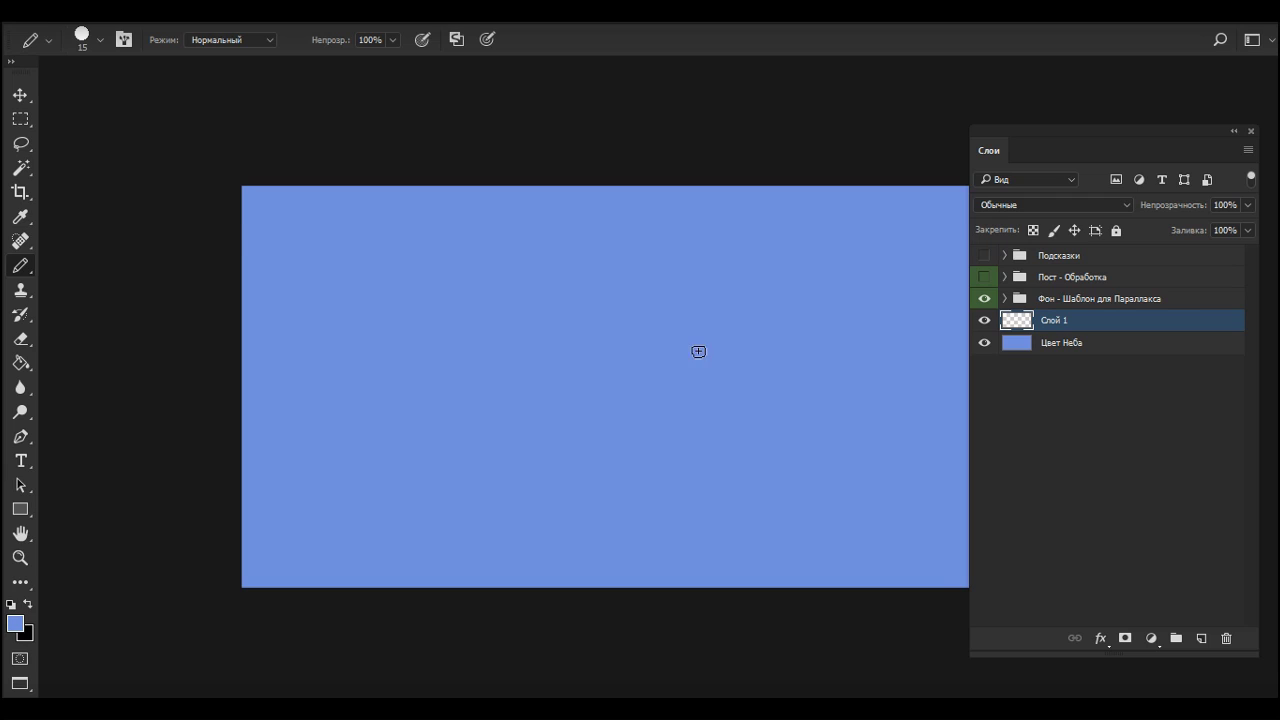
key(f)
drag(780, 318, 680, 313)
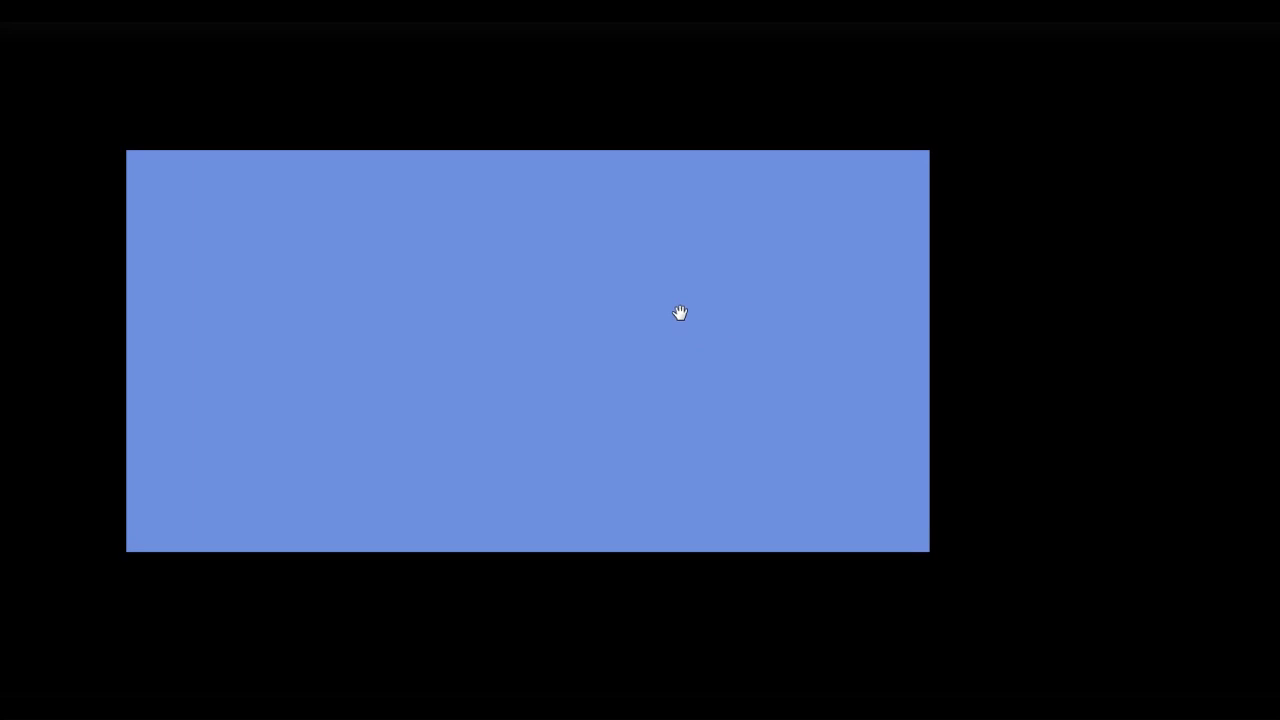
key(F7)
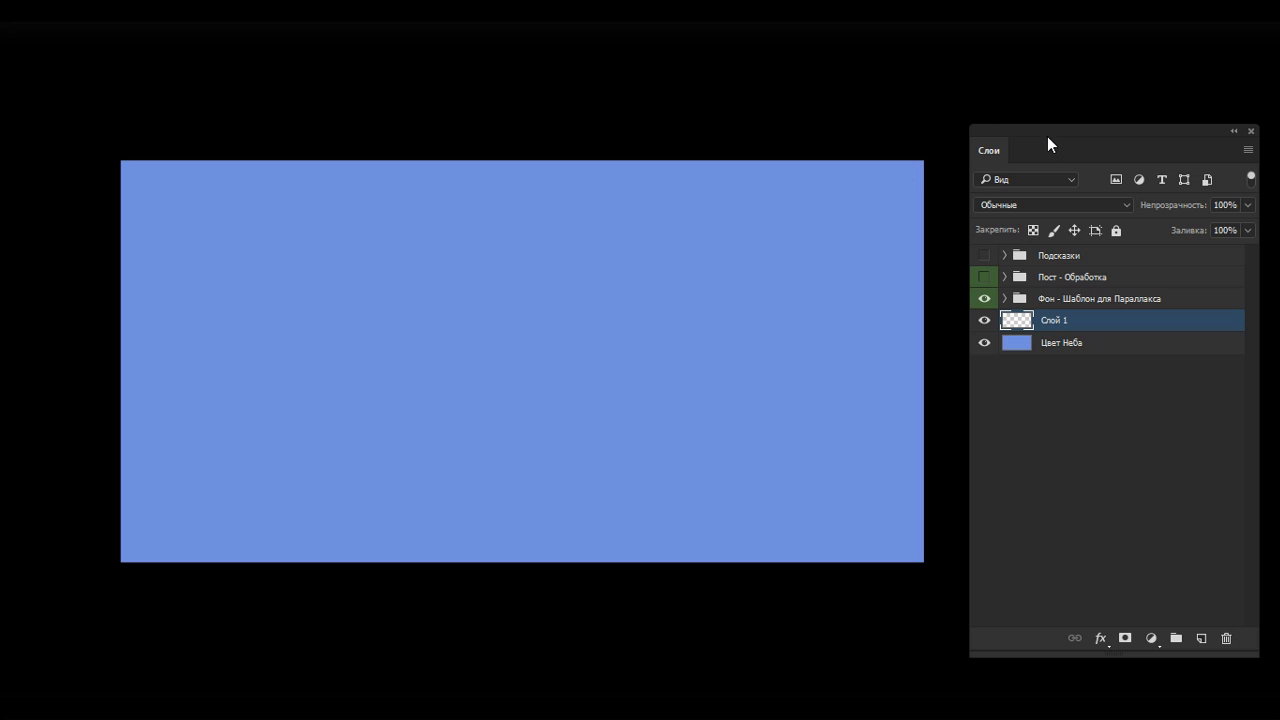
drag(1047, 136, 1044, 124)
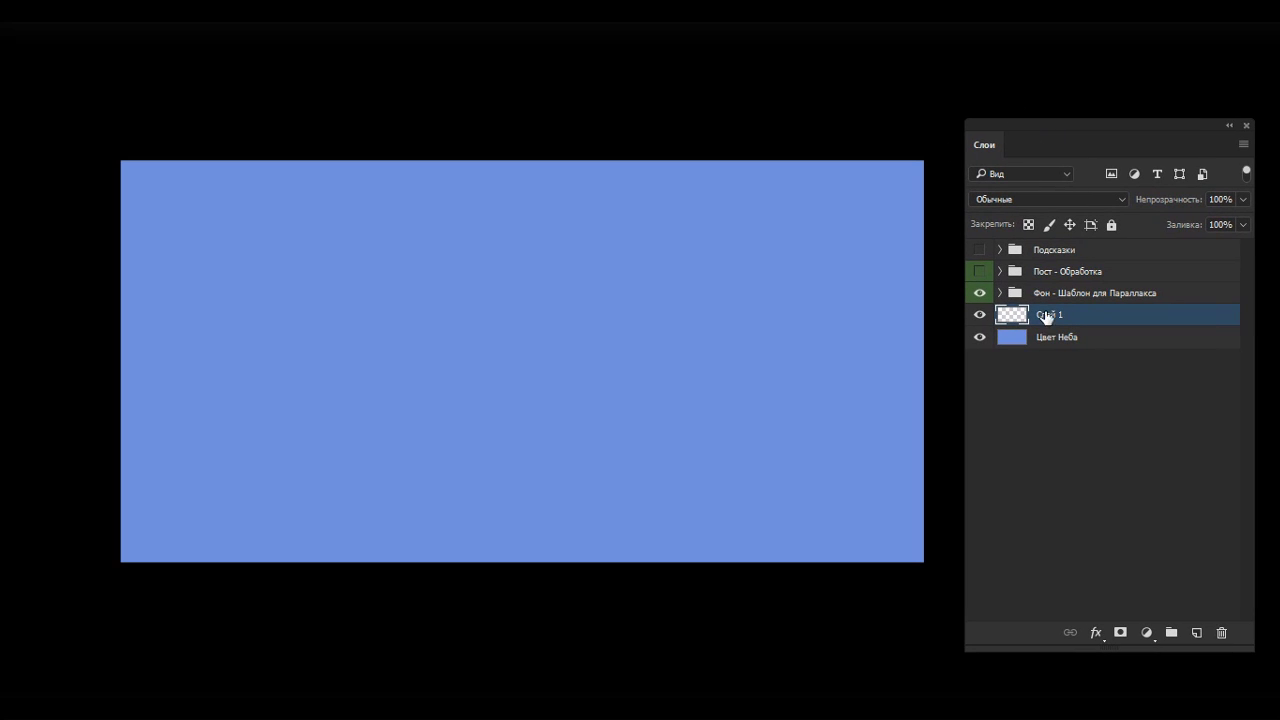
Step: Choose the Горы и Холмы brush preset for painting hills
right_click(522, 270)
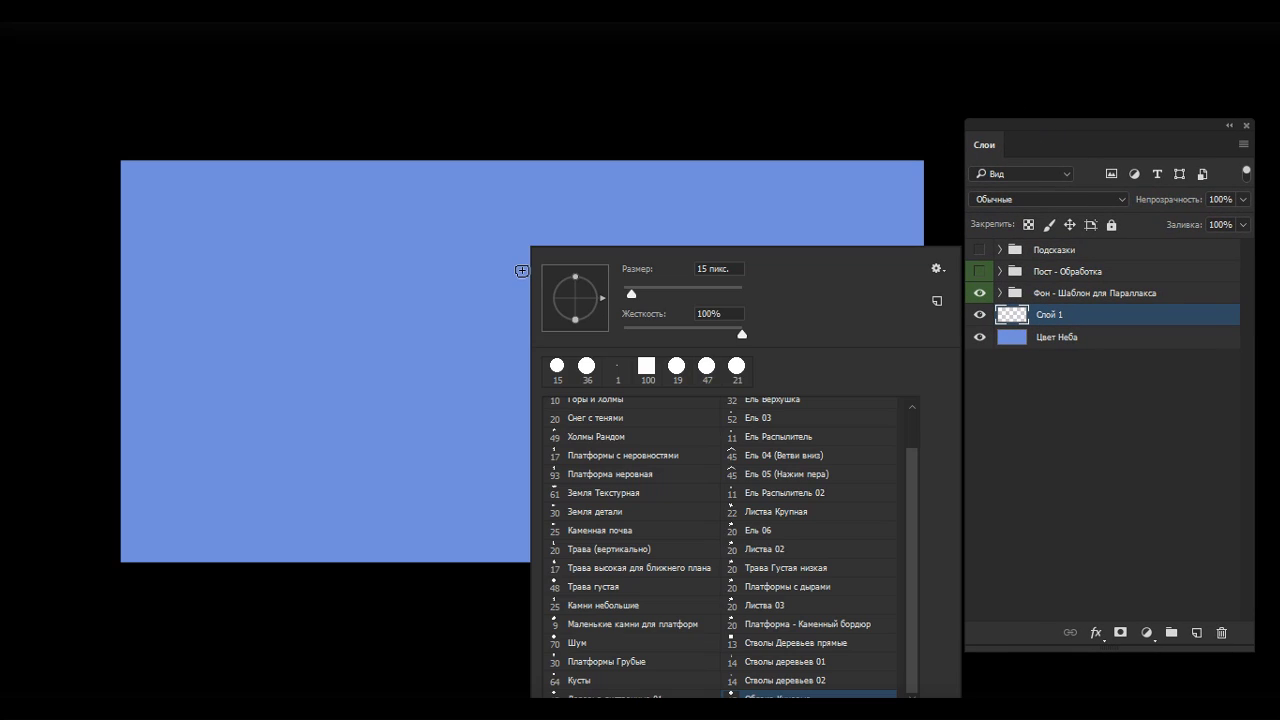
right_click(520, 206)
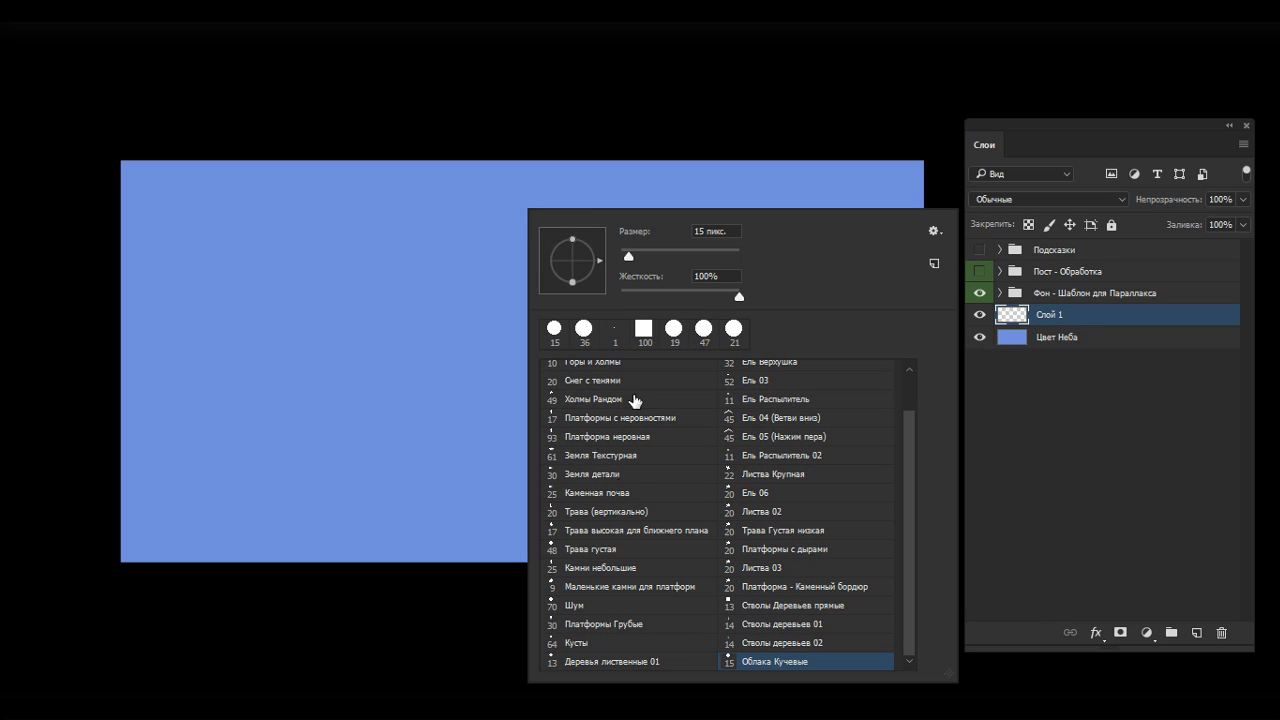
drag(909, 437, 909, 389)
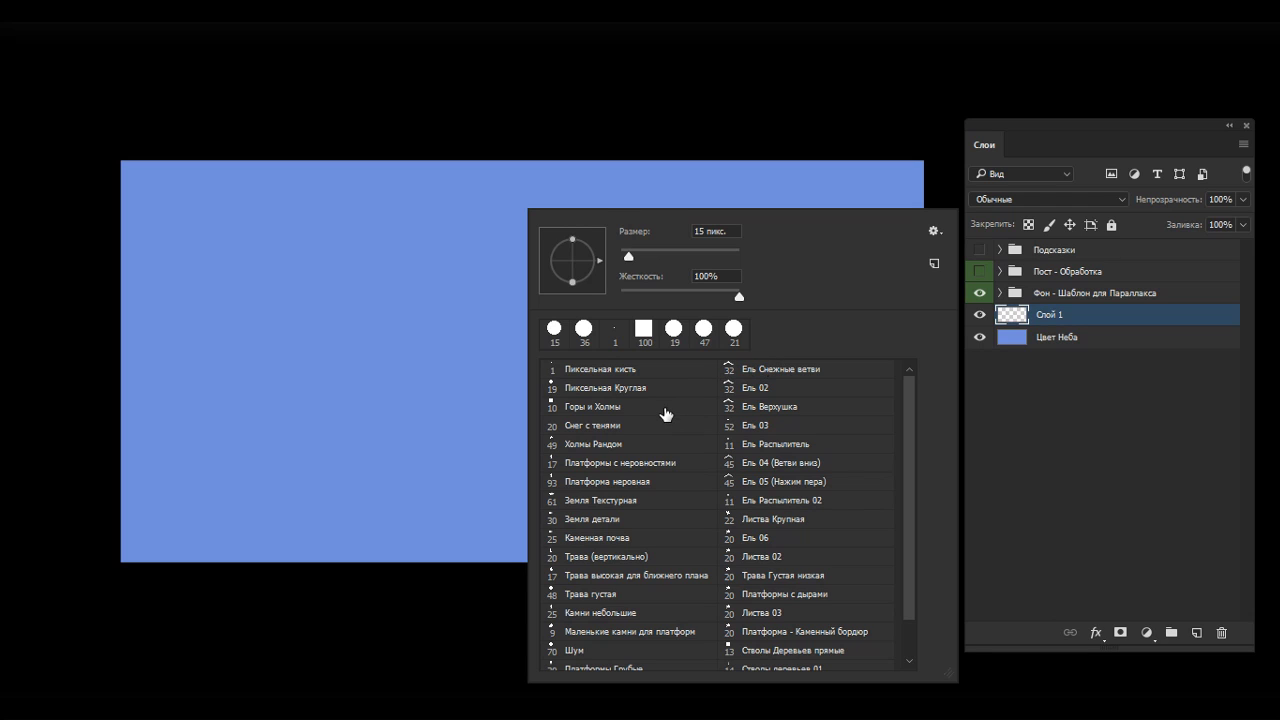
click(616, 412)
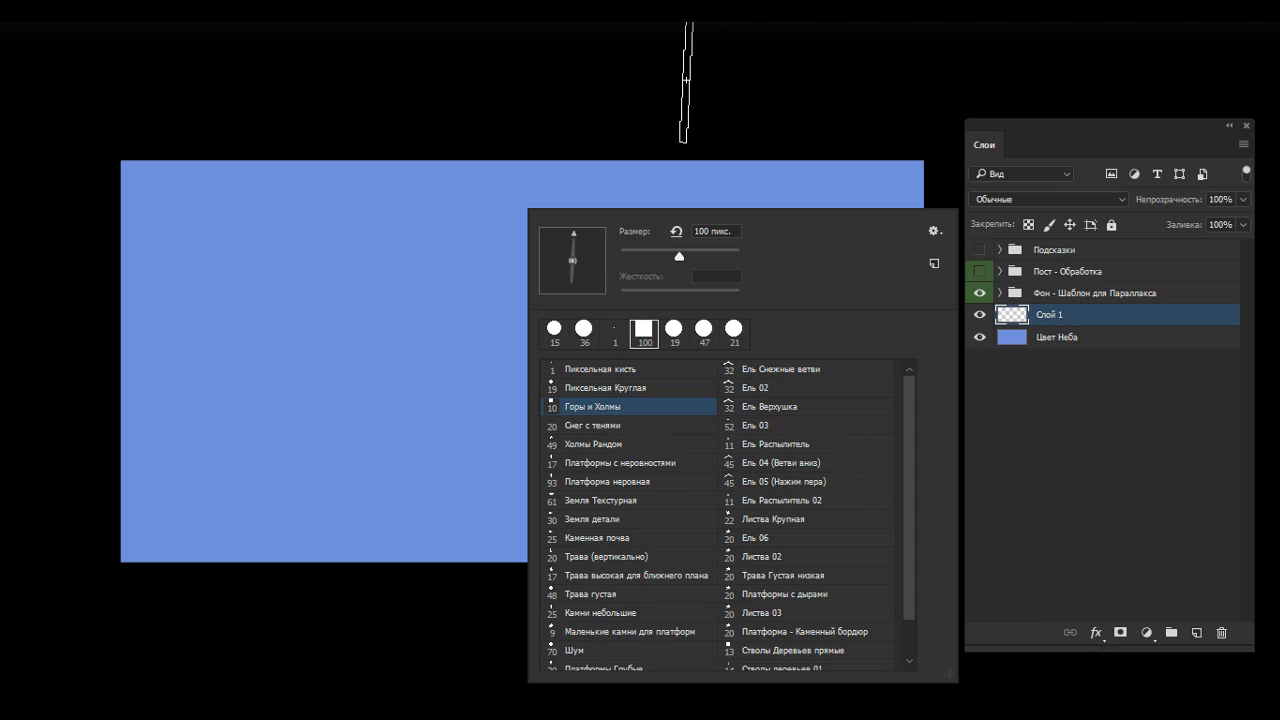
click(690, 90)
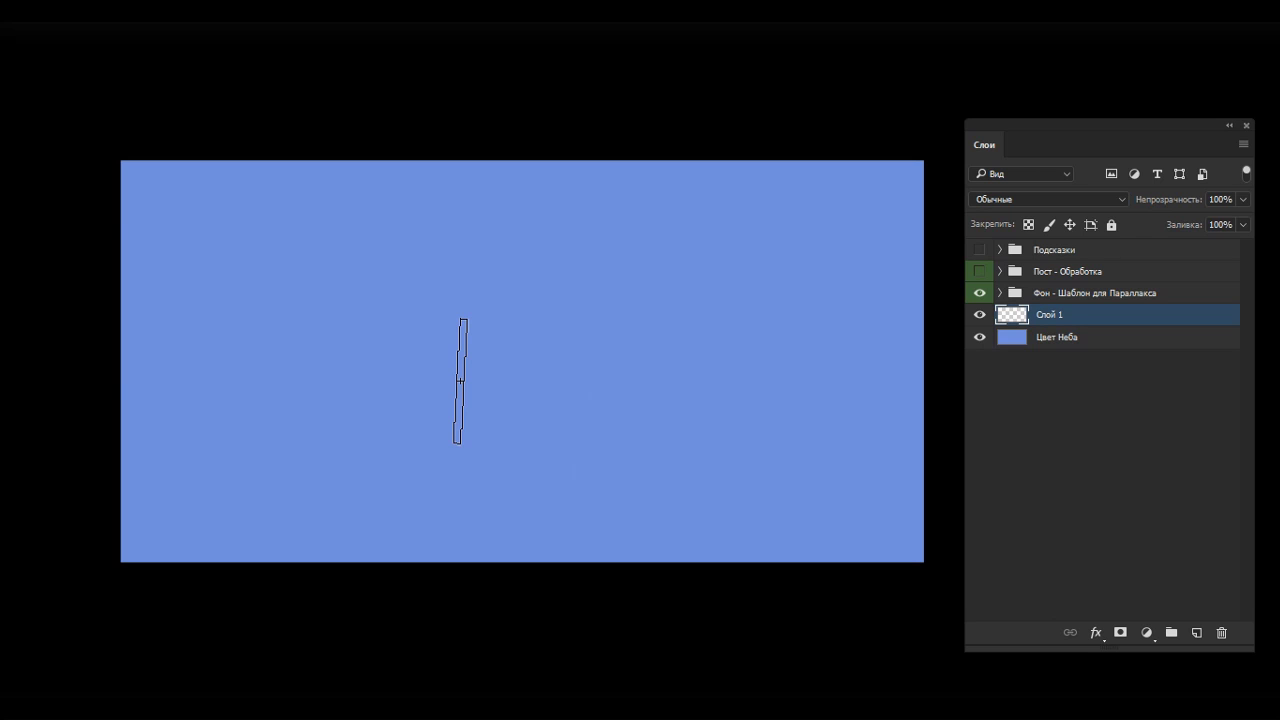
Step: Display the colour swatches and arrange them clear of the canvas
key(F6)
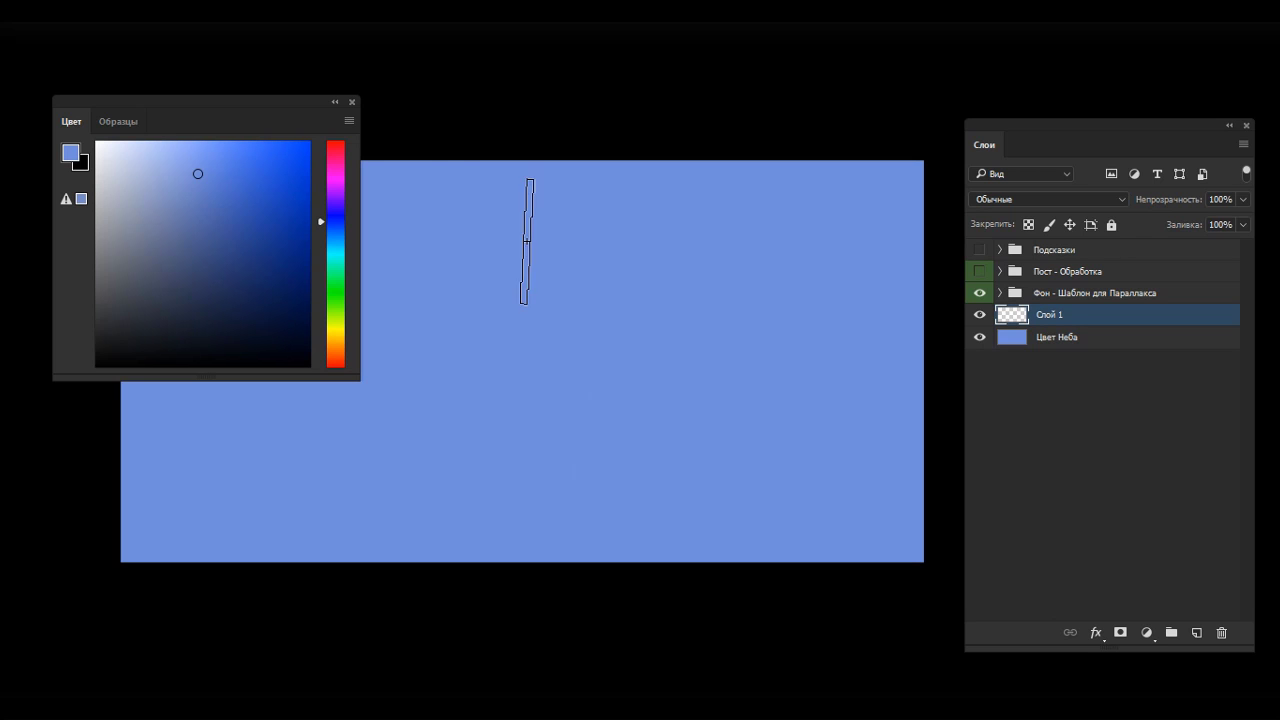
click(118, 122)
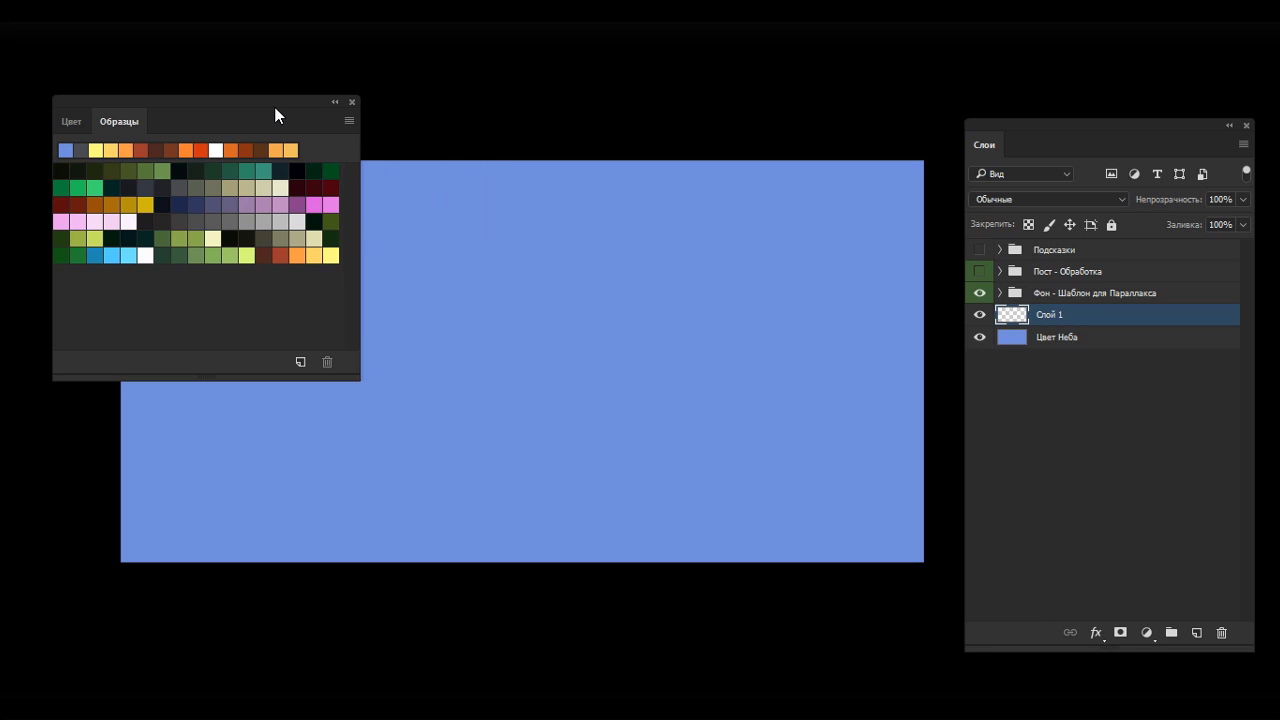
drag(271, 105, 245, 43)
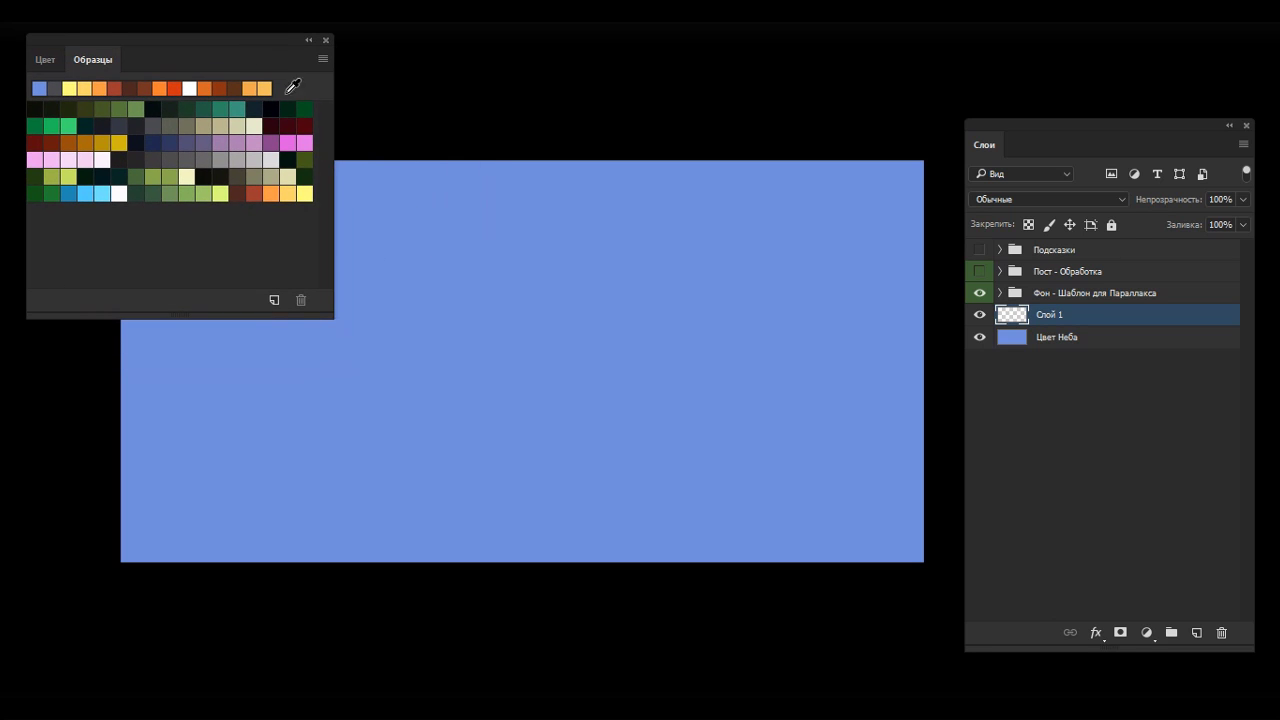
scroll(492, 325, down, 1)
drag(540, 349, 529, 489)
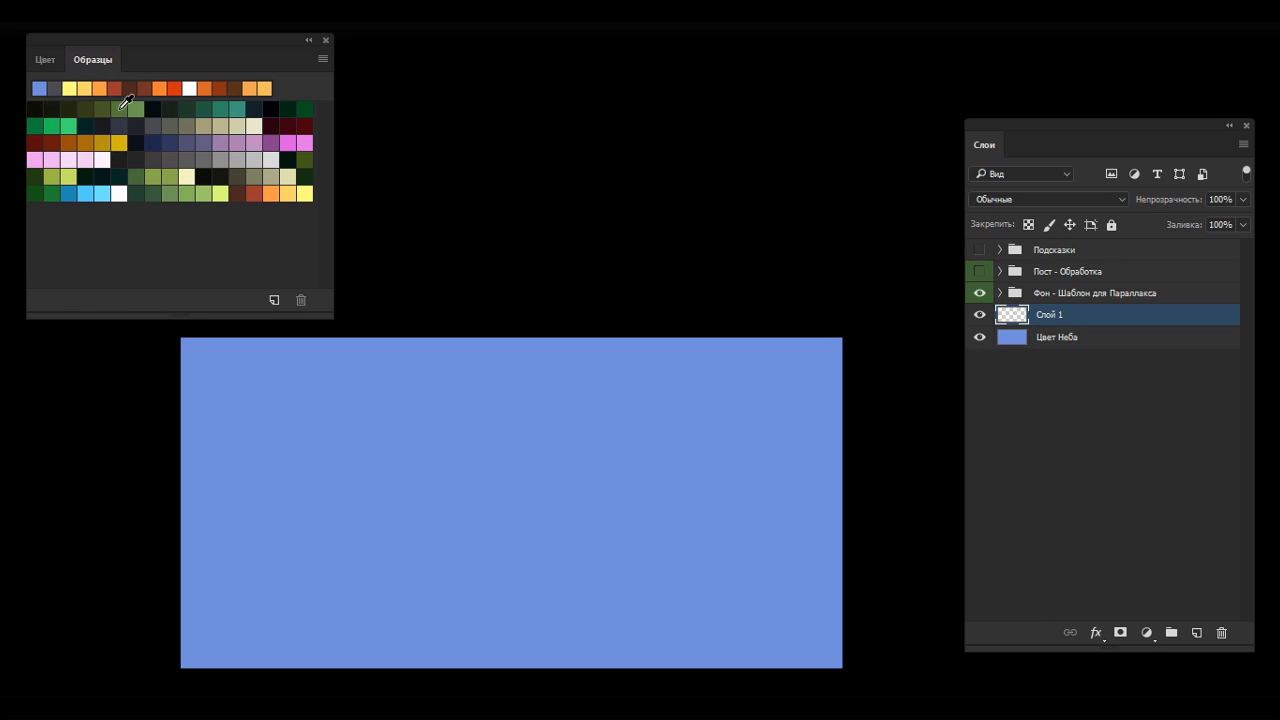
Step: Fill the Цвет Неба layer with the light muted green swatch
click(135, 107)
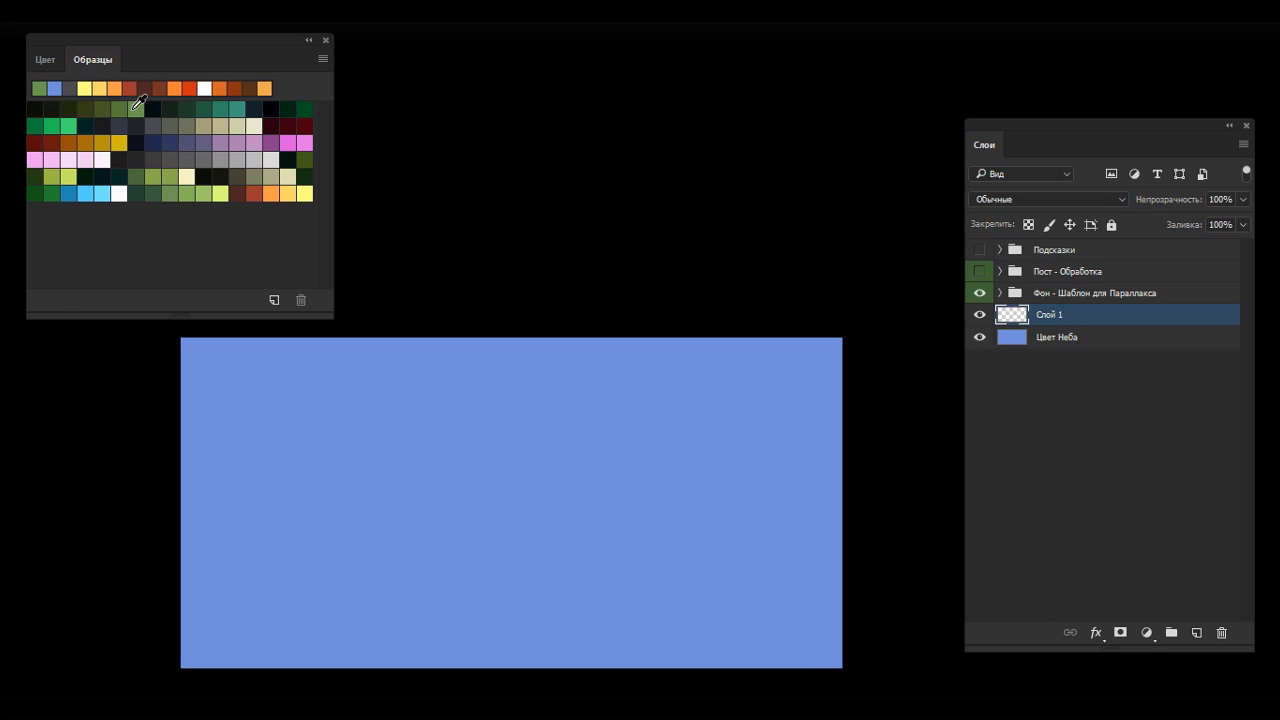
click(1031, 342)
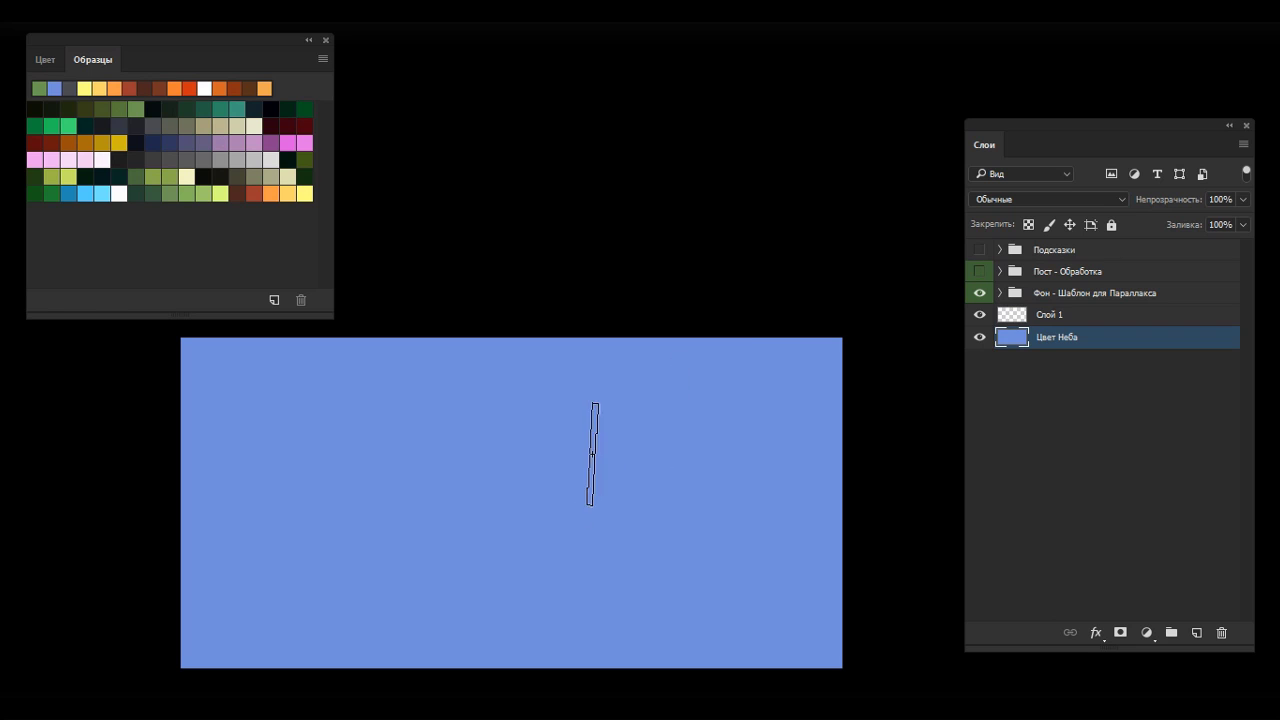
click(557, 404)
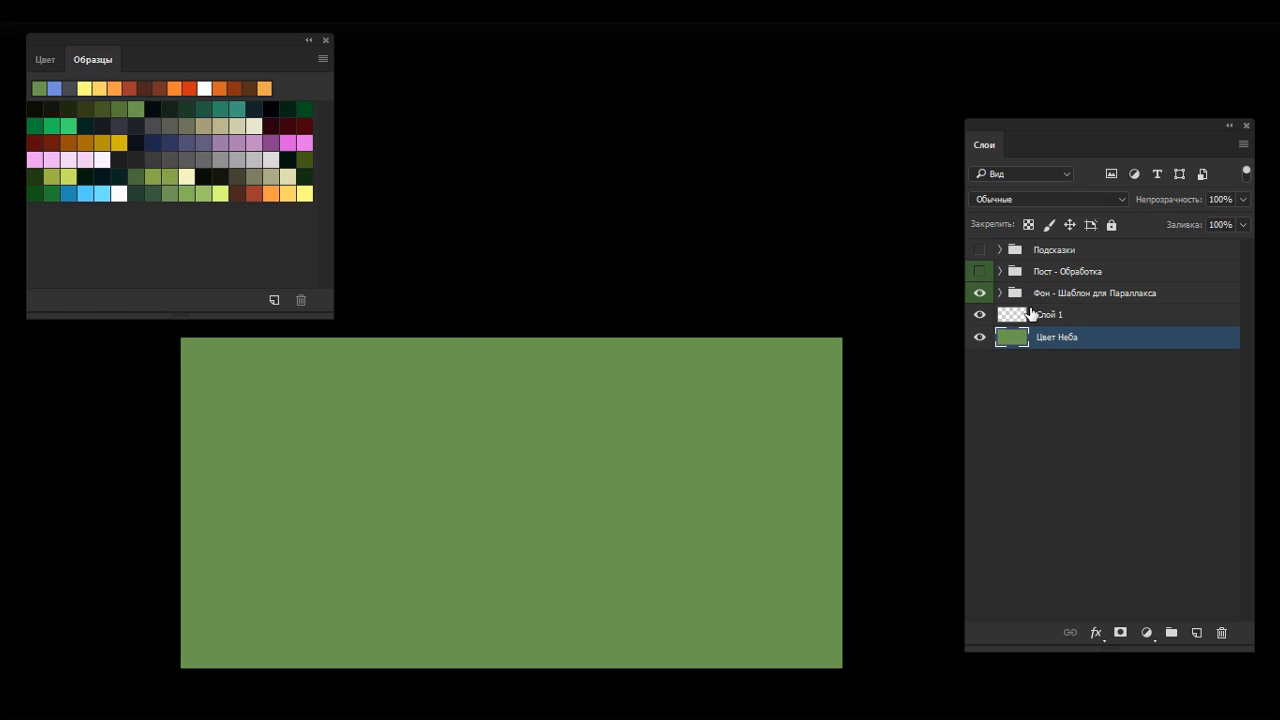
Step: Paint a hilly mountain silhouette in the next darker green across the full canvas width on Слой 1
click(1031, 314)
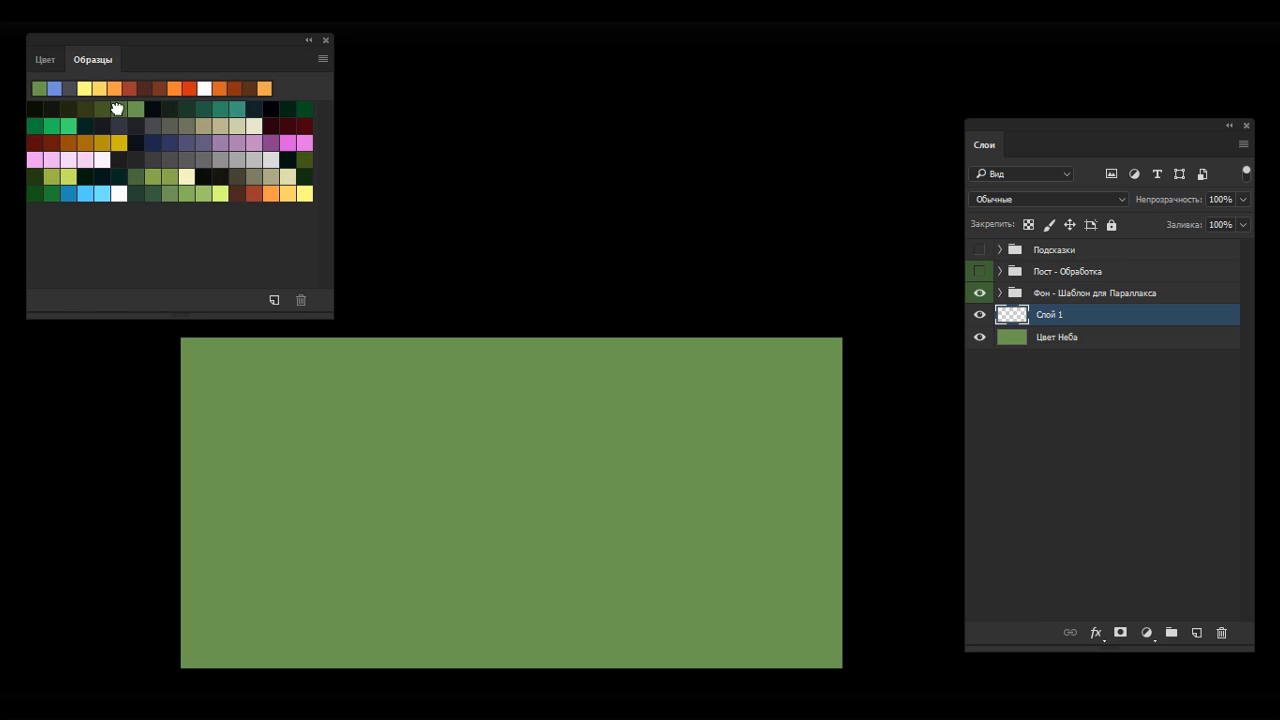
click(120, 109)
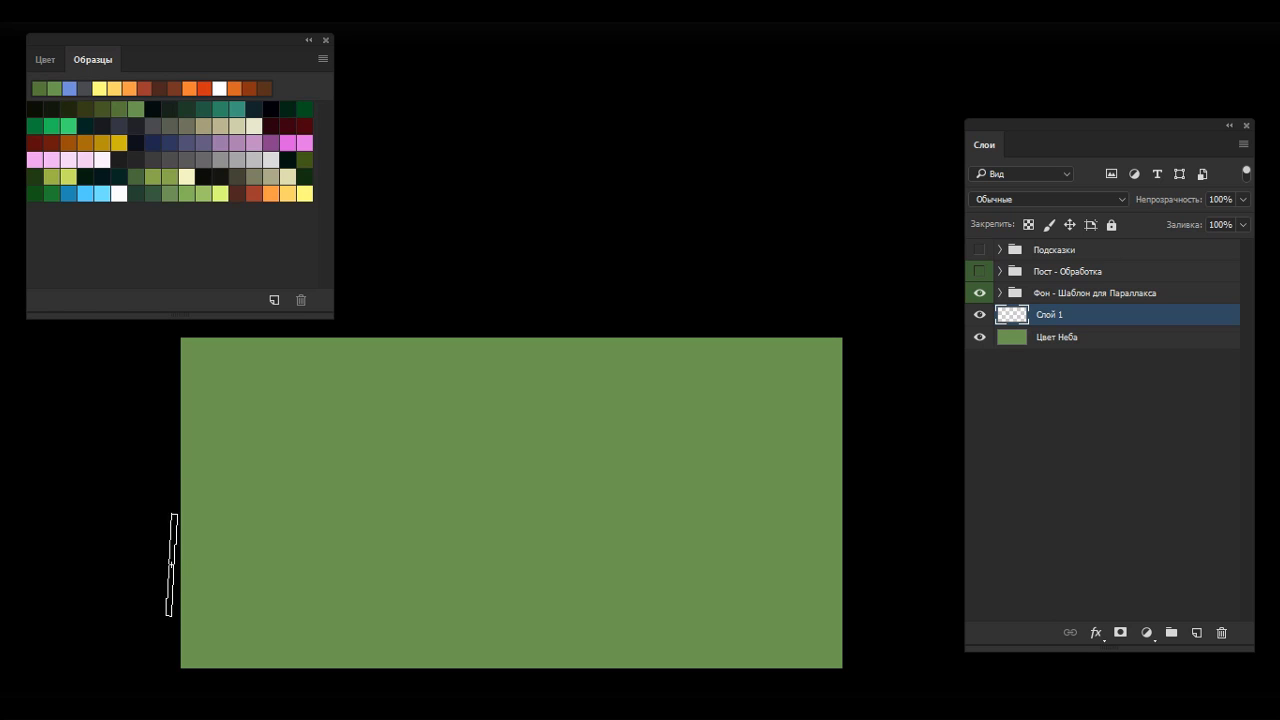
mouse_move(169, 571)
mouse_down()
mouse_move(245, 503)
mouse_move(293, 482)
mouse_move(338, 487)
mouse_move(424, 537)
mouse_move(446, 514)
mouse_move(512, 505)
mouse_move(548, 537)
mouse_move(656, 462)
mouse_move(755, 498)
mouse_move(830, 502)
mouse_move(875, 559)
mouse_up()
mouse_move(780, 568)
mouse_down()
mouse_move(161, 608)
mouse_move(315, 562)
mouse_move(410, 571)
mouse_move(692, 554)
mouse_move(883, 621)
mouse_move(129, 633)
mouse_up()
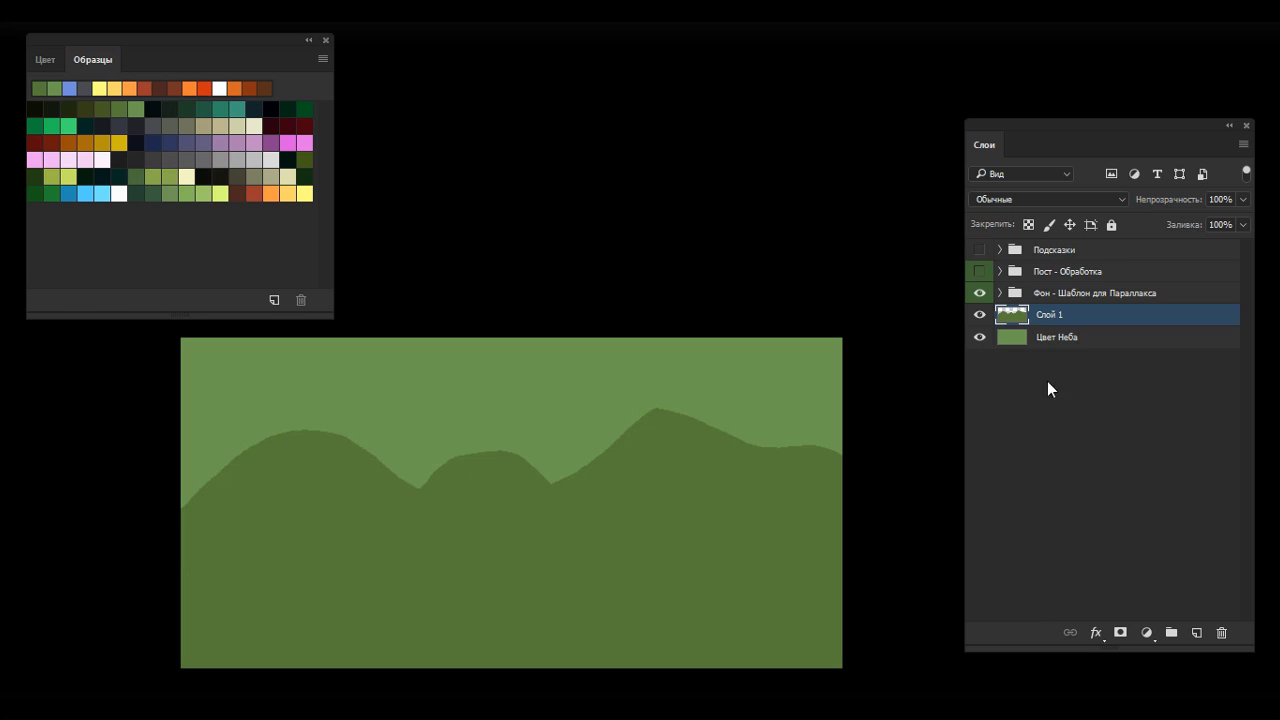
Step: Add a layer above Слой 1 and paint a gently rolling dark olive hill across the lower canvas
click(1197, 633)
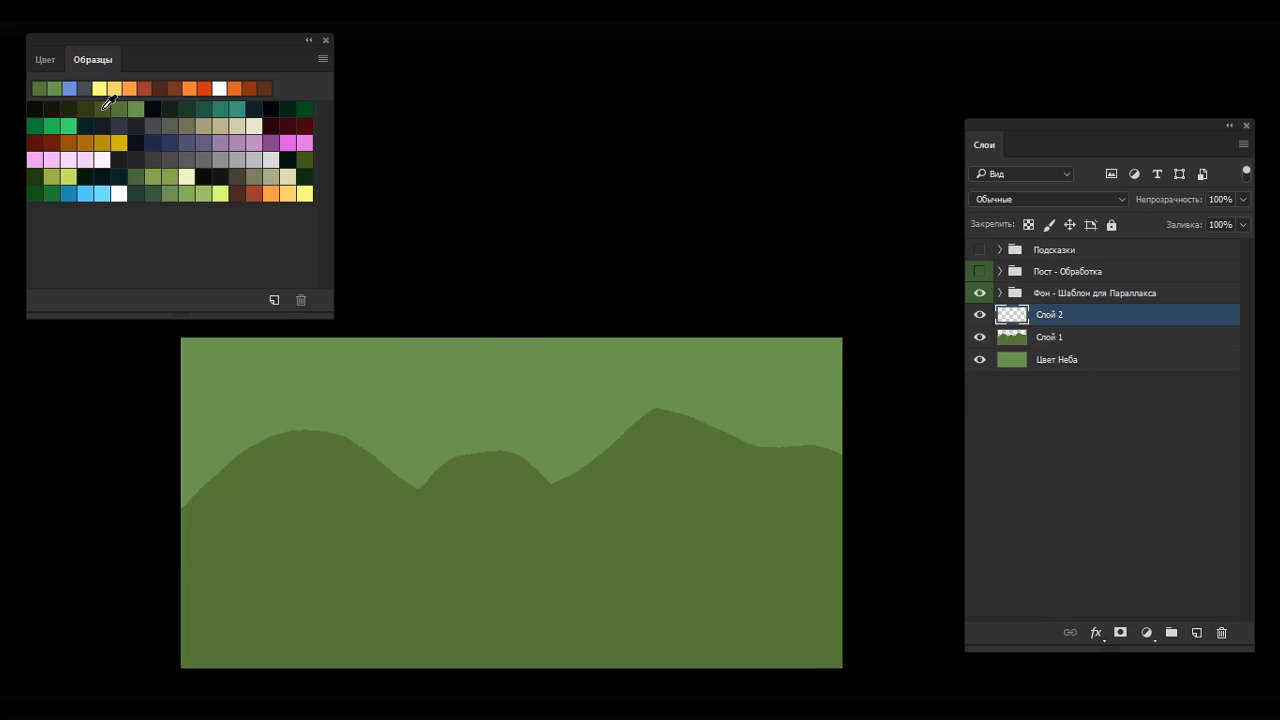
click(112, 105)
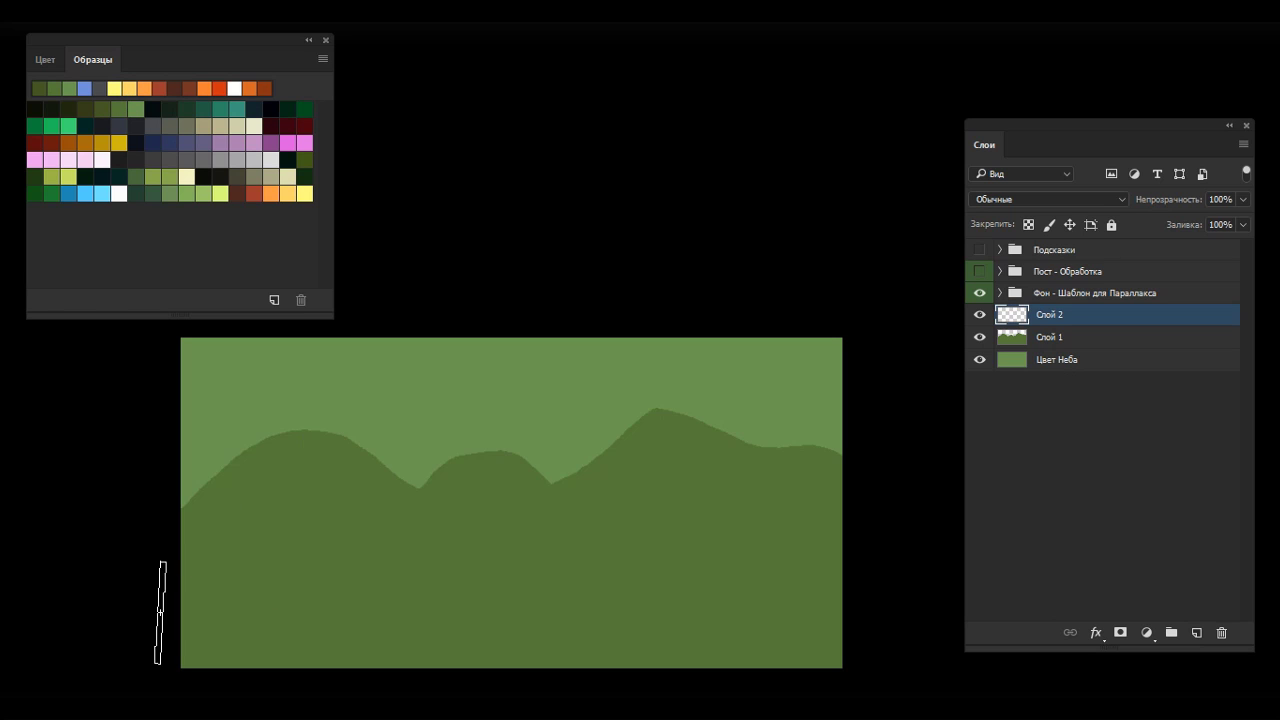
mouse_move(180, 593)
mouse_down()
mouse_move(238, 579)
mouse_move(410, 595)
mouse_move(529, 579)
mouse_move(710, 592)
mouse_move(807, 577)
mouse_move(887, 612)
mouse_move(286, 654)
mouse_move(323, 555)
mouse_up()
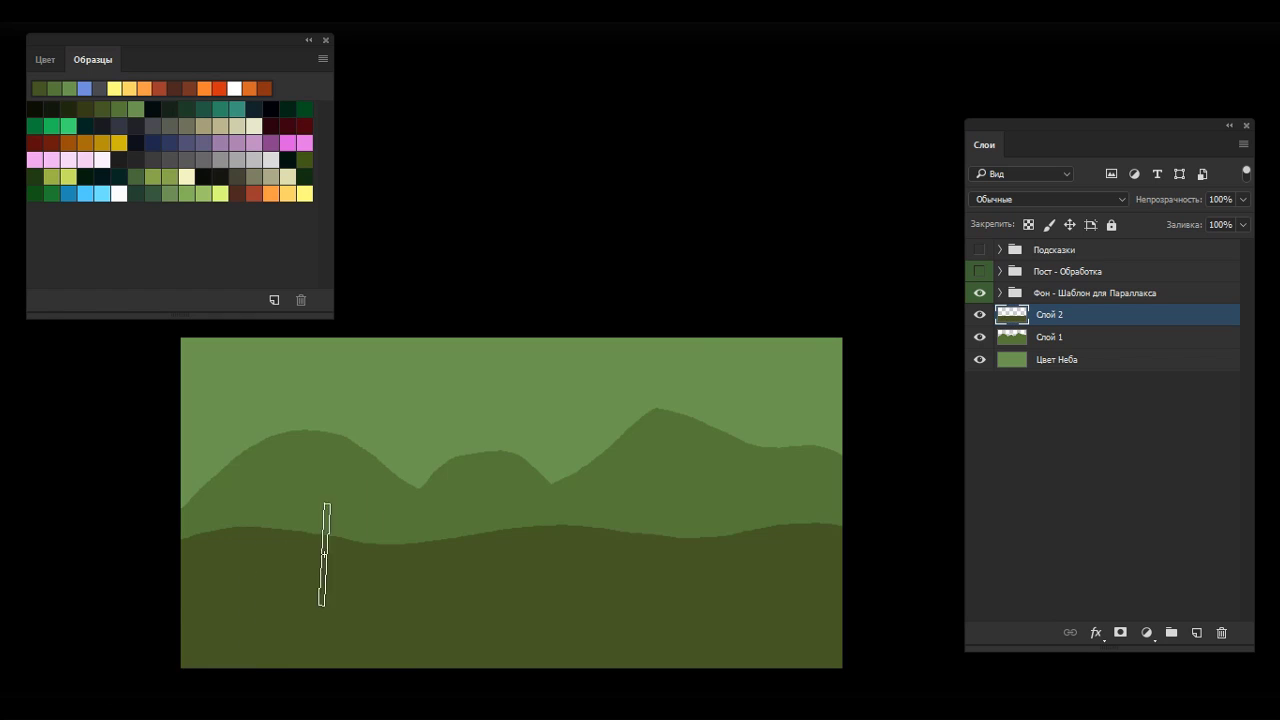
Step: Add a layer above Слой 2 and pick the next darker olive swatch as the painting colour
click(1197, 633)
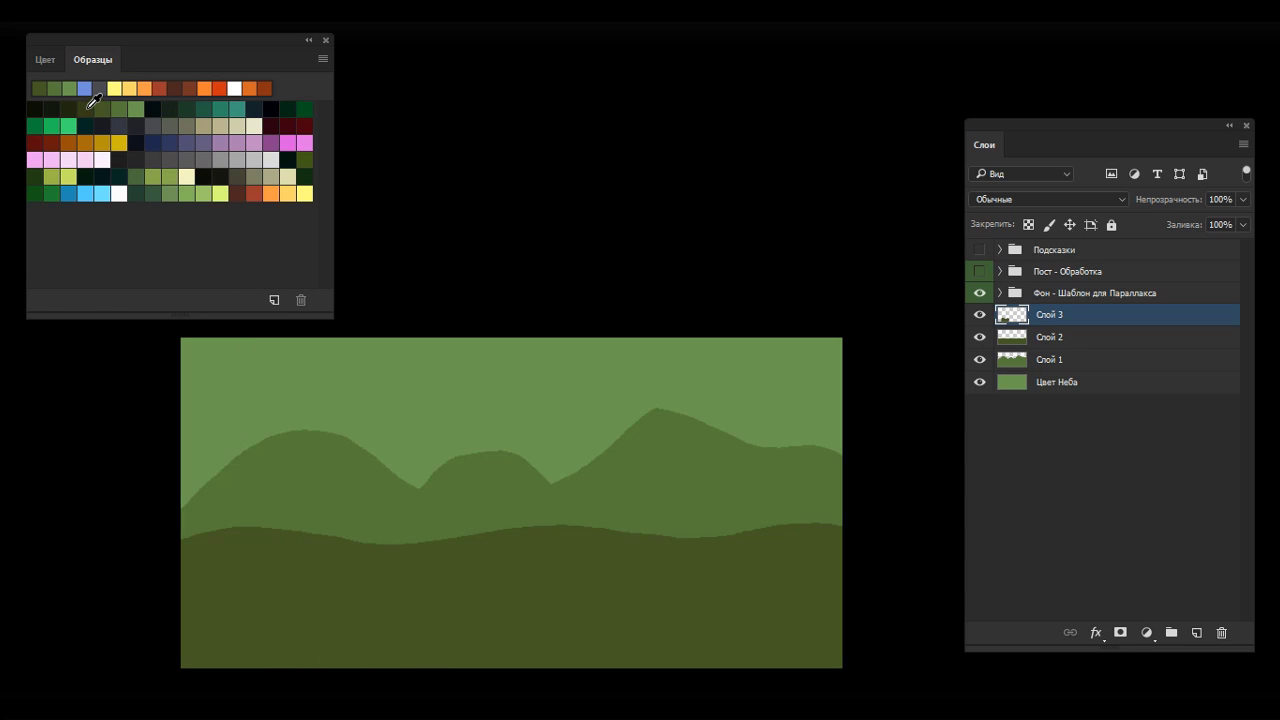
click(90, 106)
mouse_move(262, 630)
mouse_down()
mouse_move(383, 651)
mouse_move(500, 643)
mouse_up()
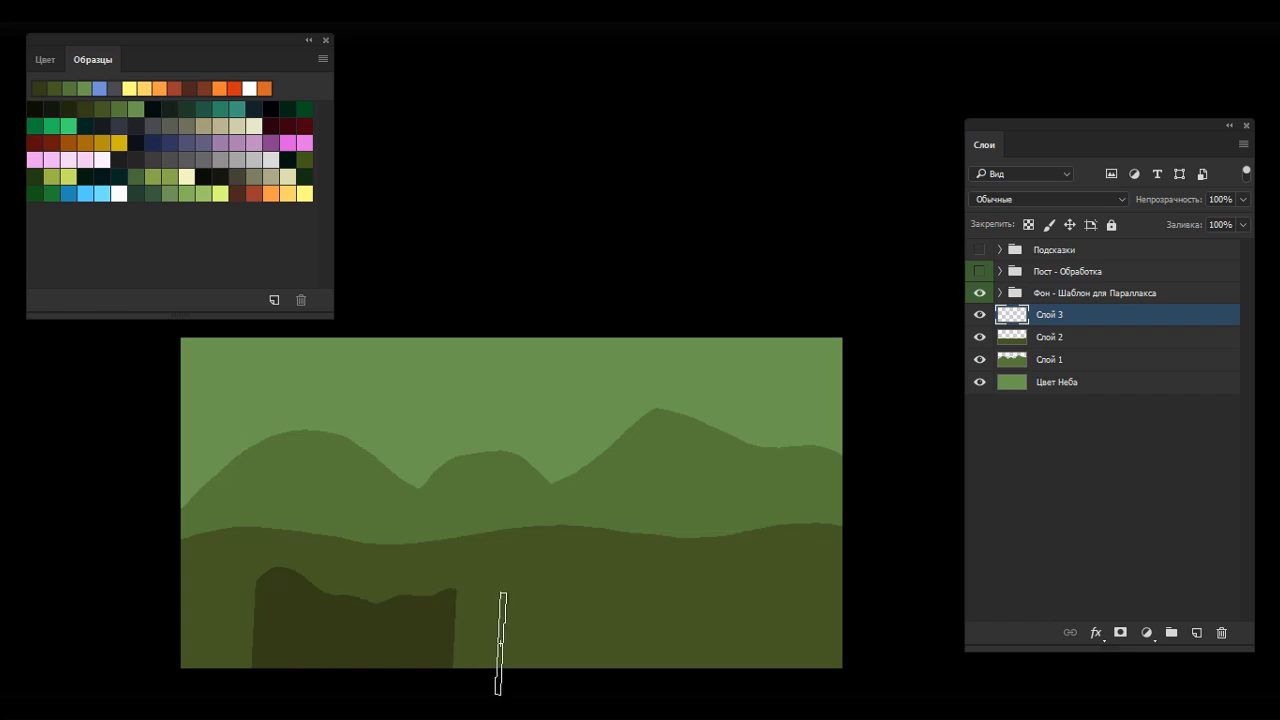
key(ctrl+z)
scroll(560, 480, down, 2)
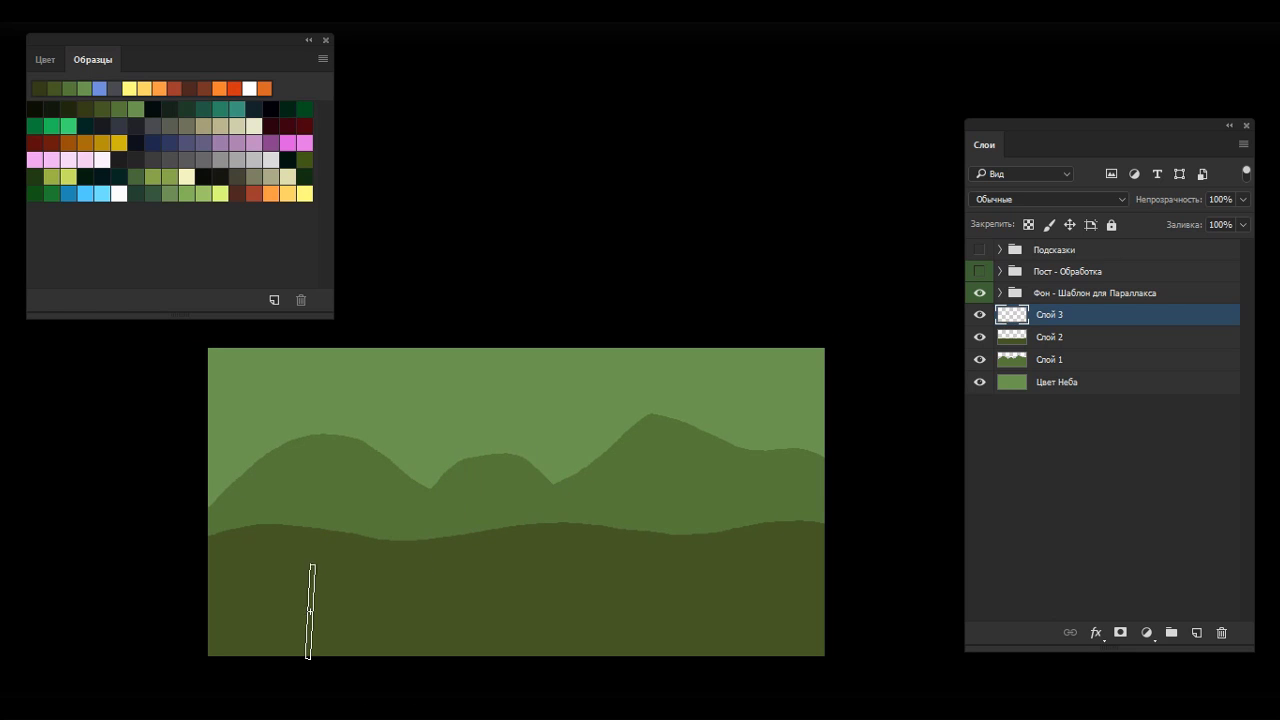
mouse_move(197, 645)
mouse_down()
mouse_move(469, 659)
mouse_move(622, 638)
mouse_move(753, 651)
mouse_move(847, 642)
mouse_up()
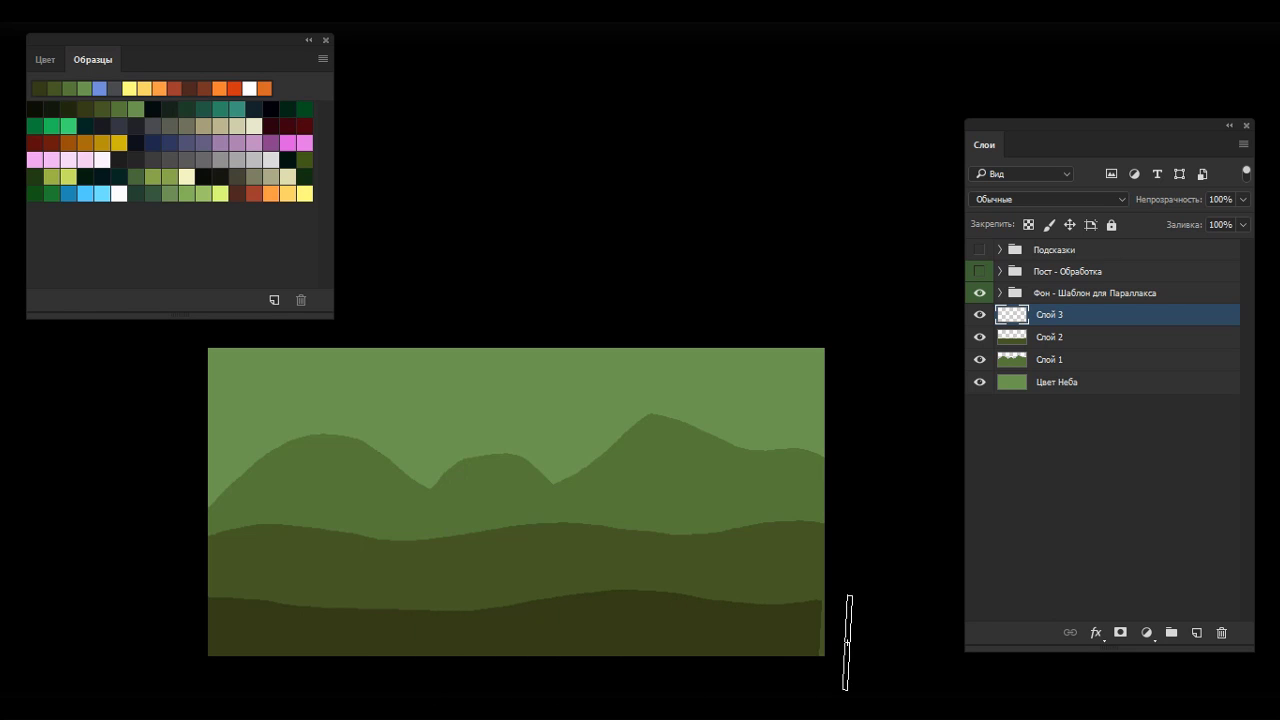
key(ctrl+z)
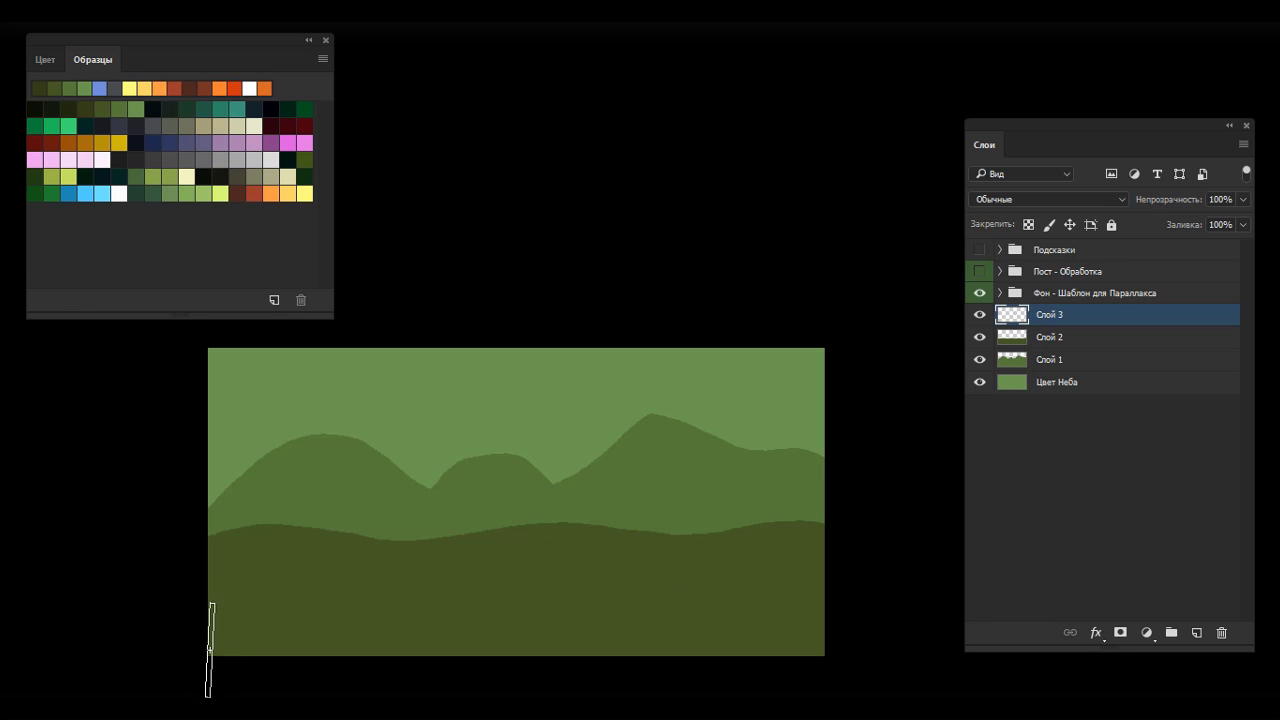
Step: Paint a dark olive rolling hill on Слой 3 and a low, darker one along the canvas's bottom edge on a new layer
mouse_move(200, 619)
mouse_down()
mouse_move(681, 616)
mouse_move(856, 636)
mouse_up()
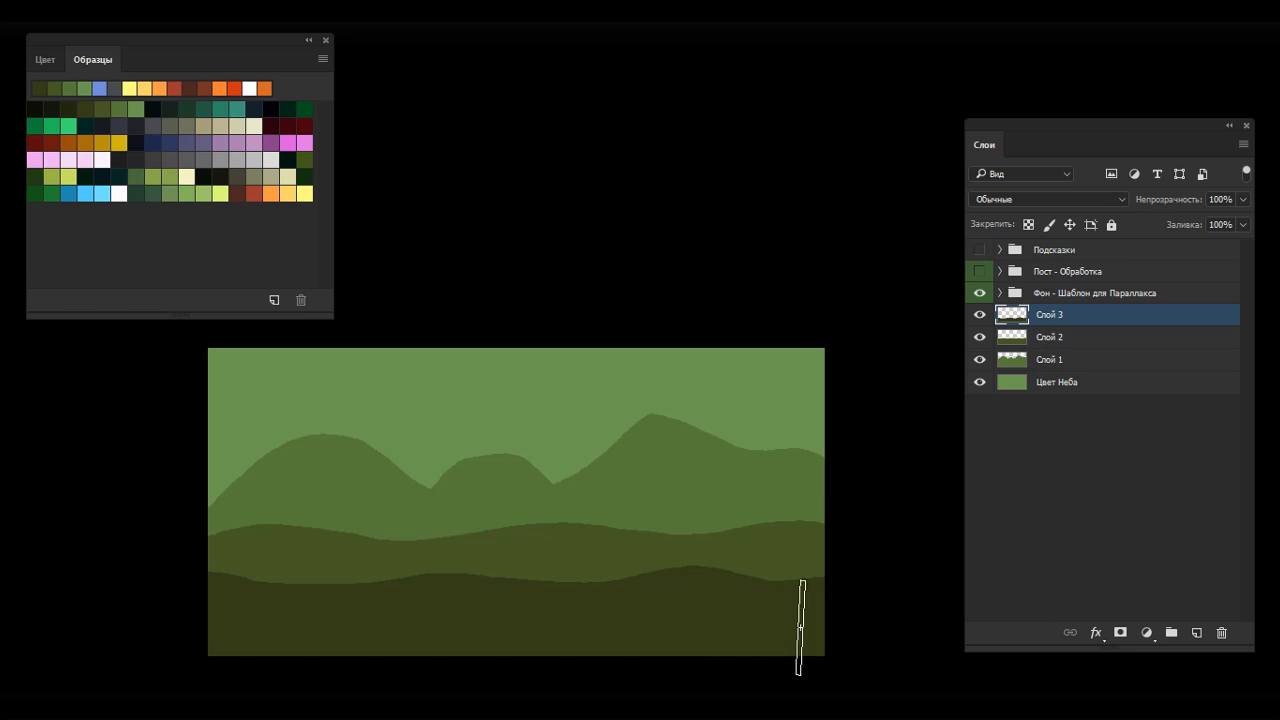
click(1196, 632)
scroll(447, 602, down, 1)
drag(270, 650, 743, 650)
Step: Add another empty layer above Слой 4
click(1196, 632)
scroll(530, 555, up, 2)
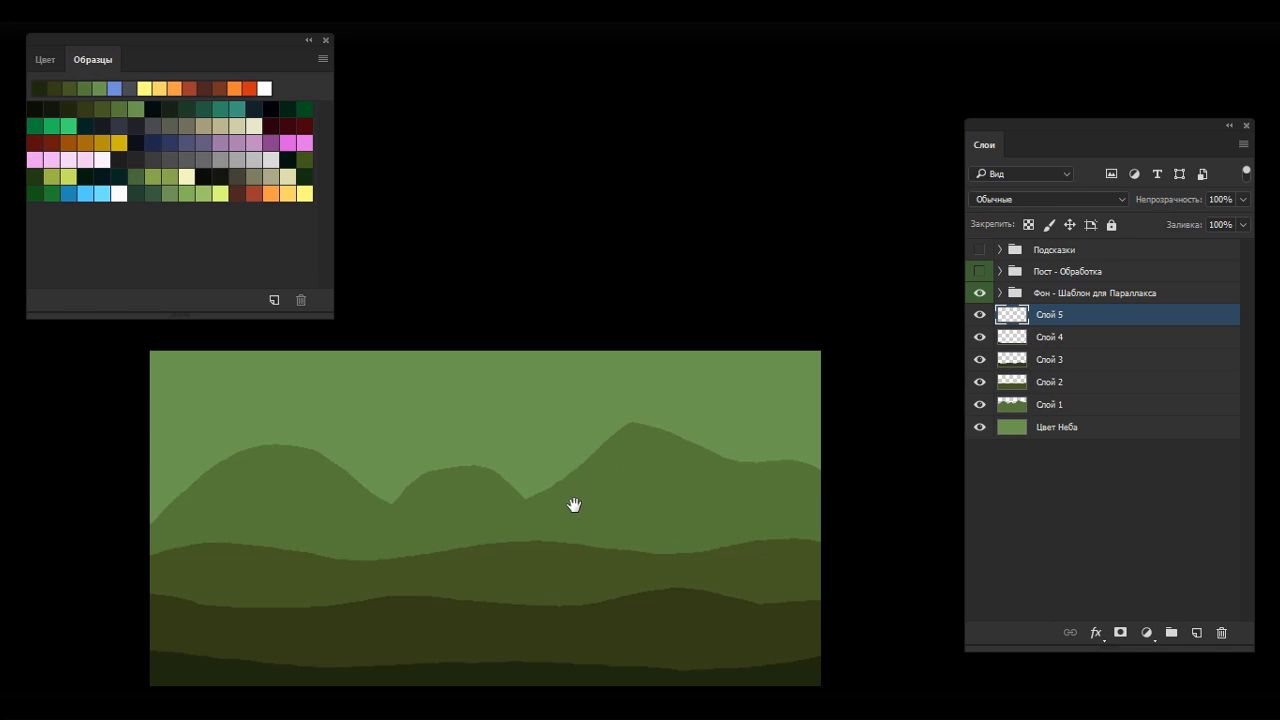
mouse_move(574, 506)
mouse_down()
mouse_move(669, 409)
mouse_move(683, 413)
mouse_move(630, 431)
mouse_up()
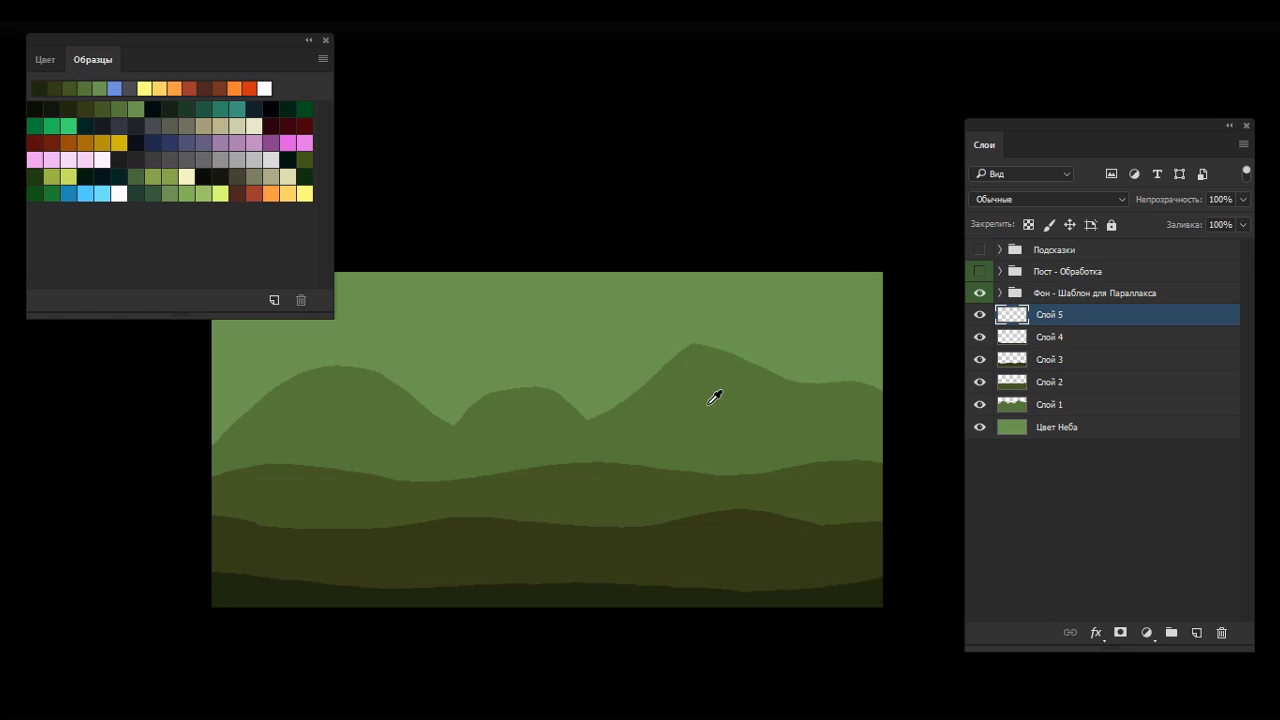
Step: Sample the mountain green and repaint the silhouette on Слой 1 with more pointed peaks and sharper valleys
alt+click(640, 419)
drag(191, 471, 297, 383)
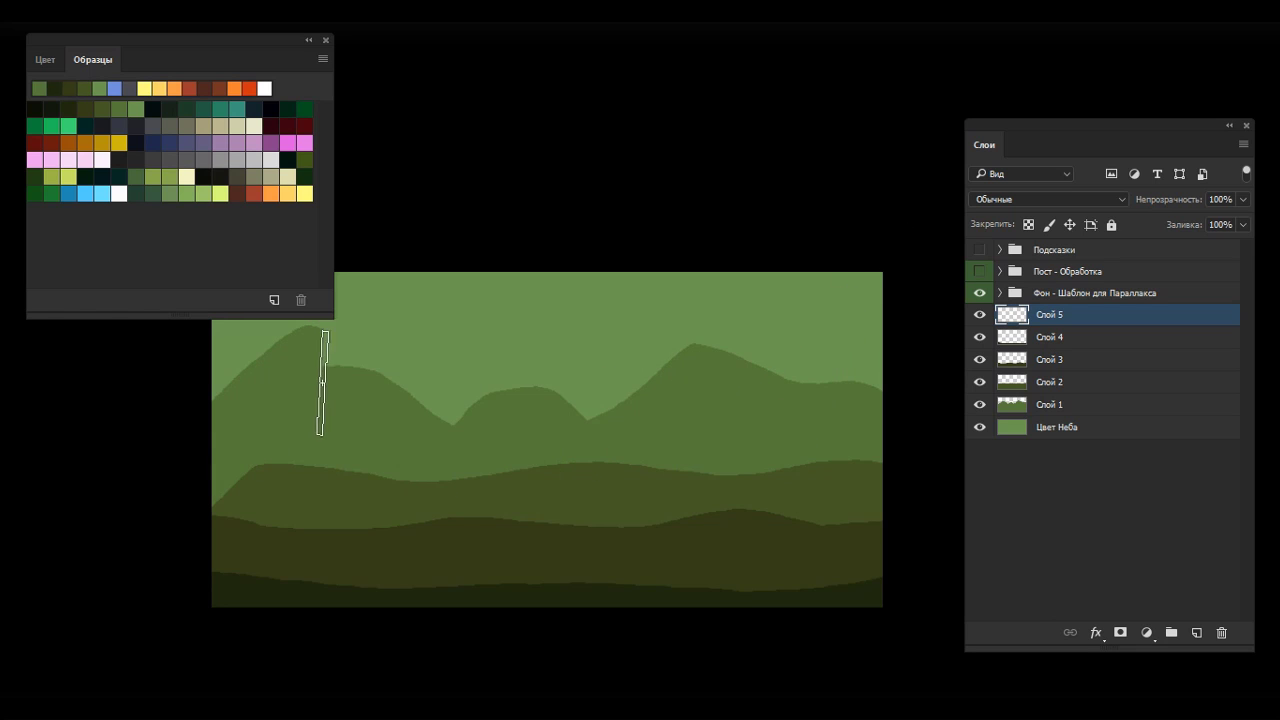
key(ctrl+z)
key(alt+bracketleft)
key(alt+bracketleft)
key(alt+bracketleft)
click(1003, 407)
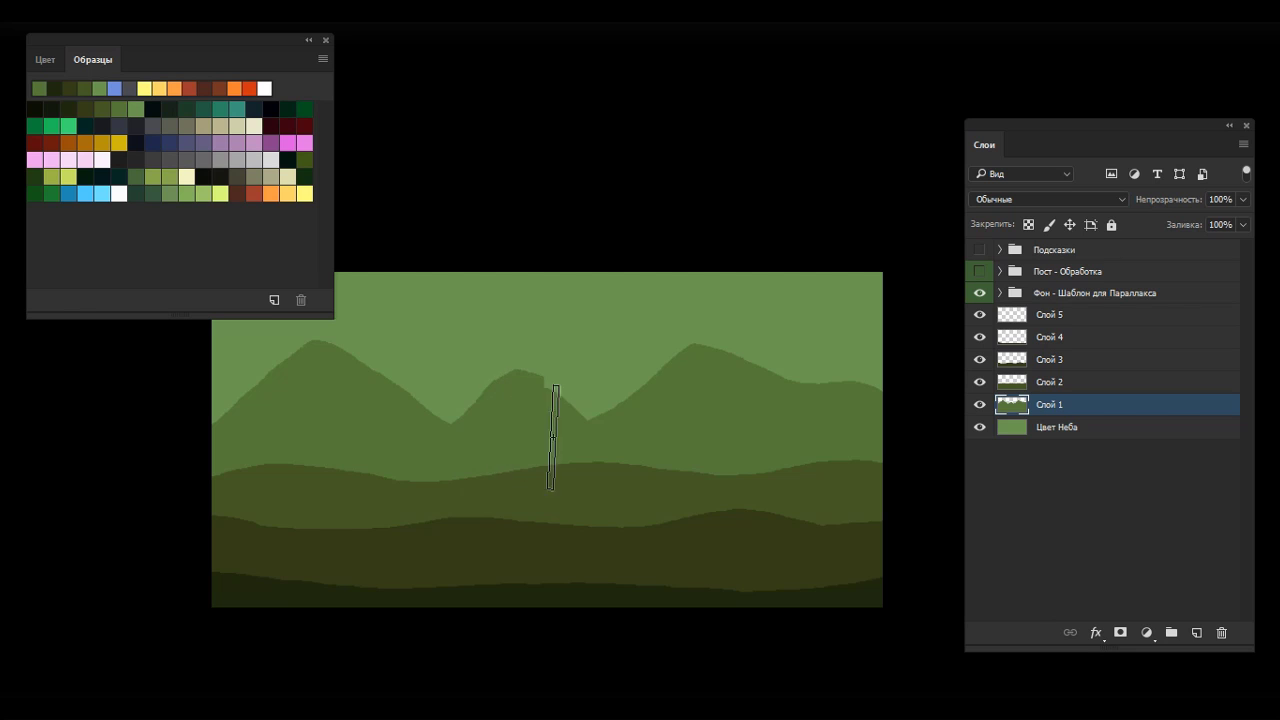
key(ctrl+z)
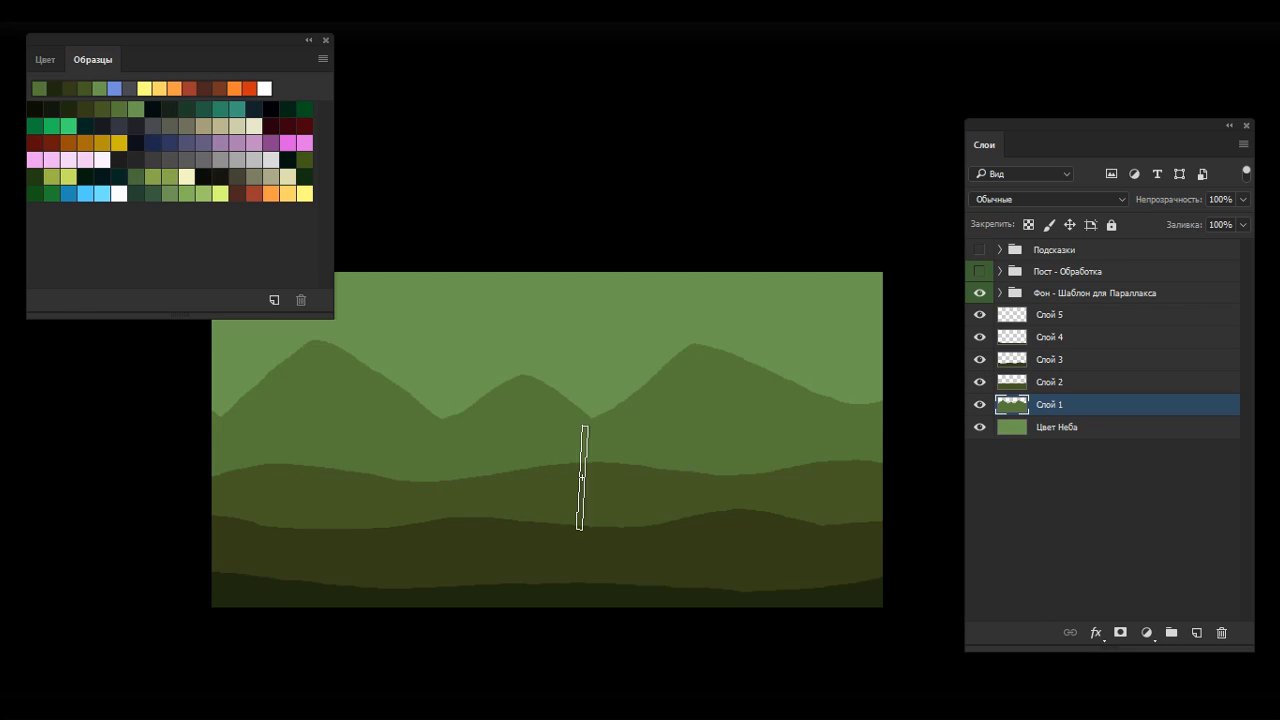
Step: Select Слой 2, try a stroke with the Ель 03 spruce brush, and sample the upper hill's olive as the painting colour
click(980, 382)
click(980, 382)
click(1030, 382)
right_click(623, 378)
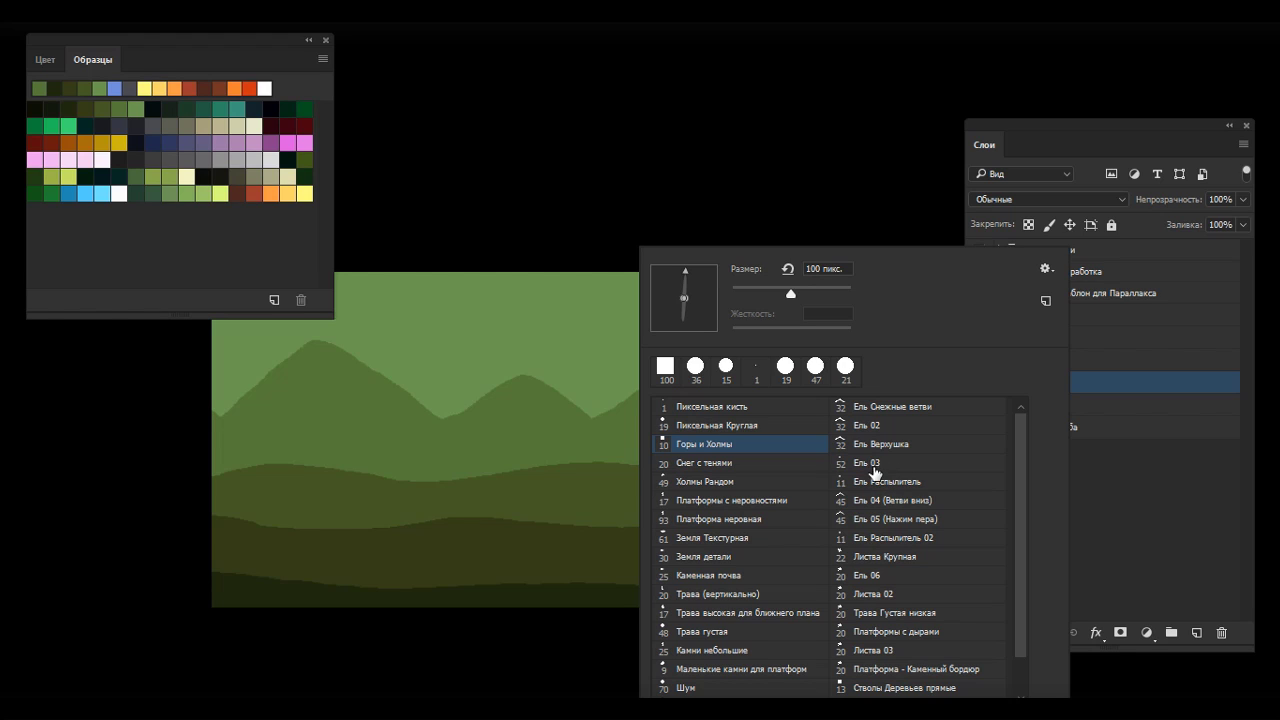
click(868, 464)
mouse_move(580, 425)
mouse_down()
mouse_move(583, 330)
mouse_move(596, 286)
mouse_up()
key(ctrl+z)
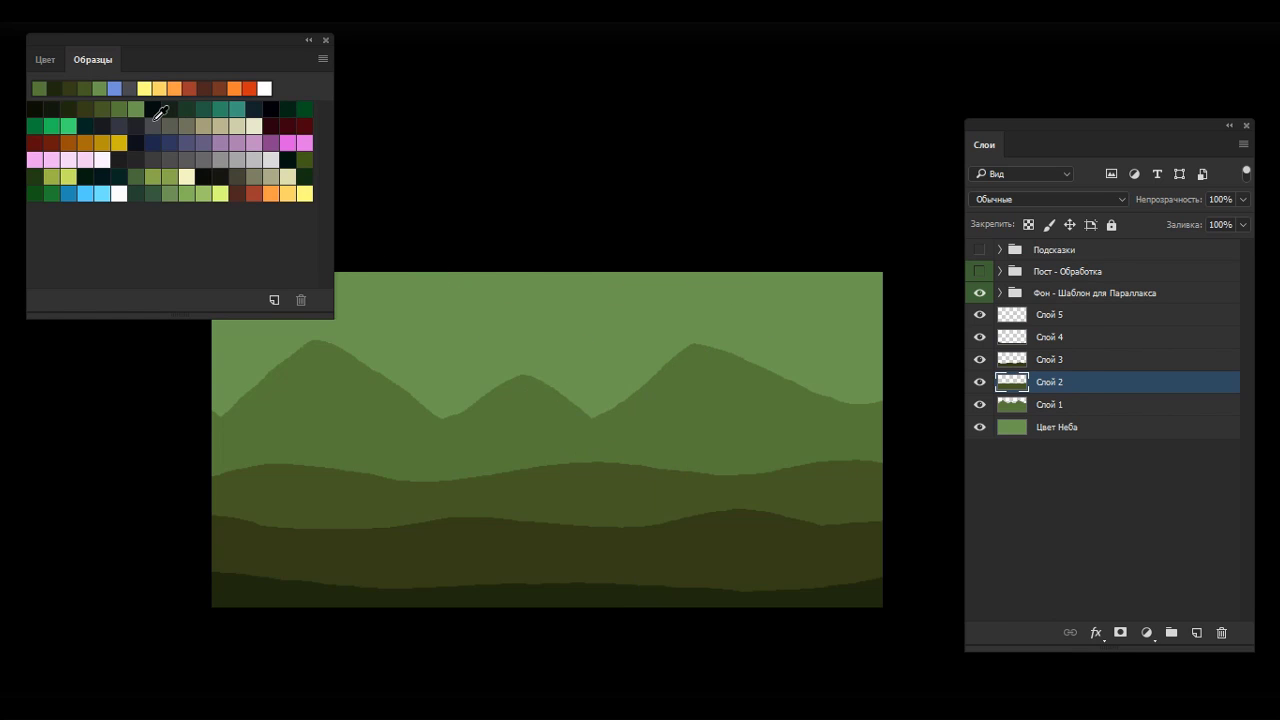
click(561, 488)
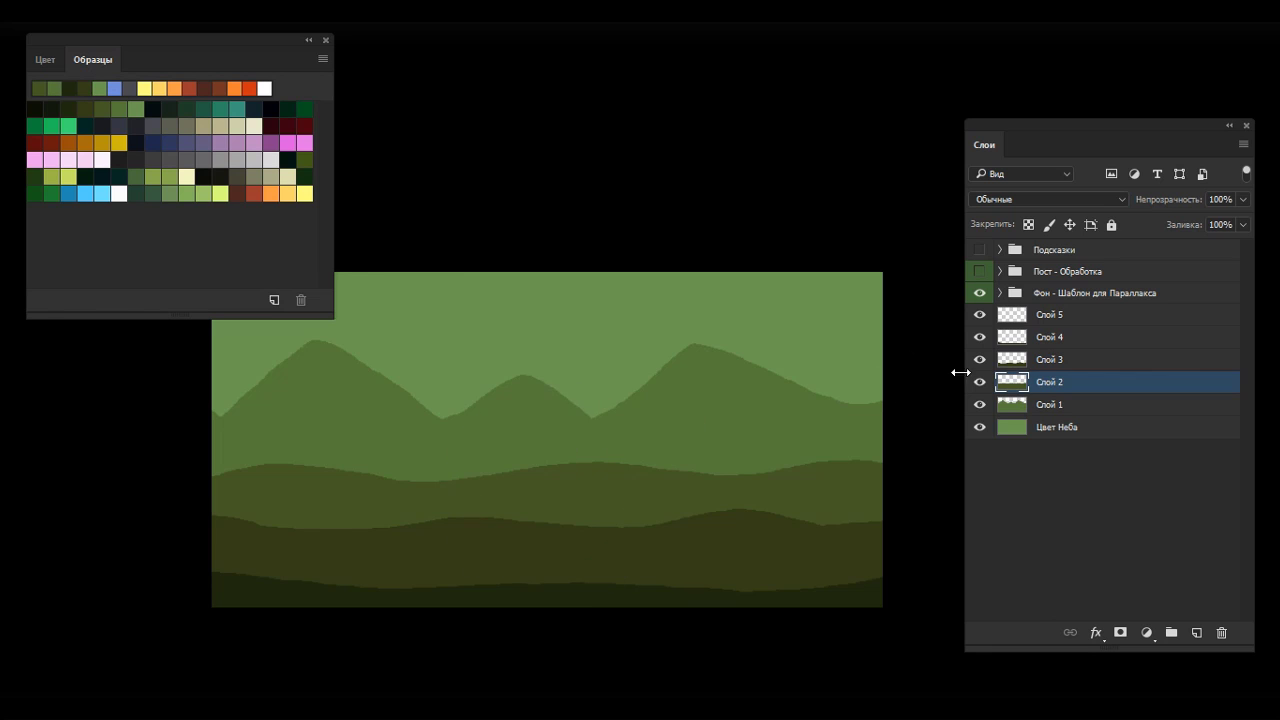
Step: Try the Ель 03 brush in olive above the upper hill on Слой 2, undo it, and choose the Ель Верхушка brush
click(979, 382)
click(979, 382)
drag(688, 458, 715, 285)
key(ctrl+z)
right_click(690, 349)
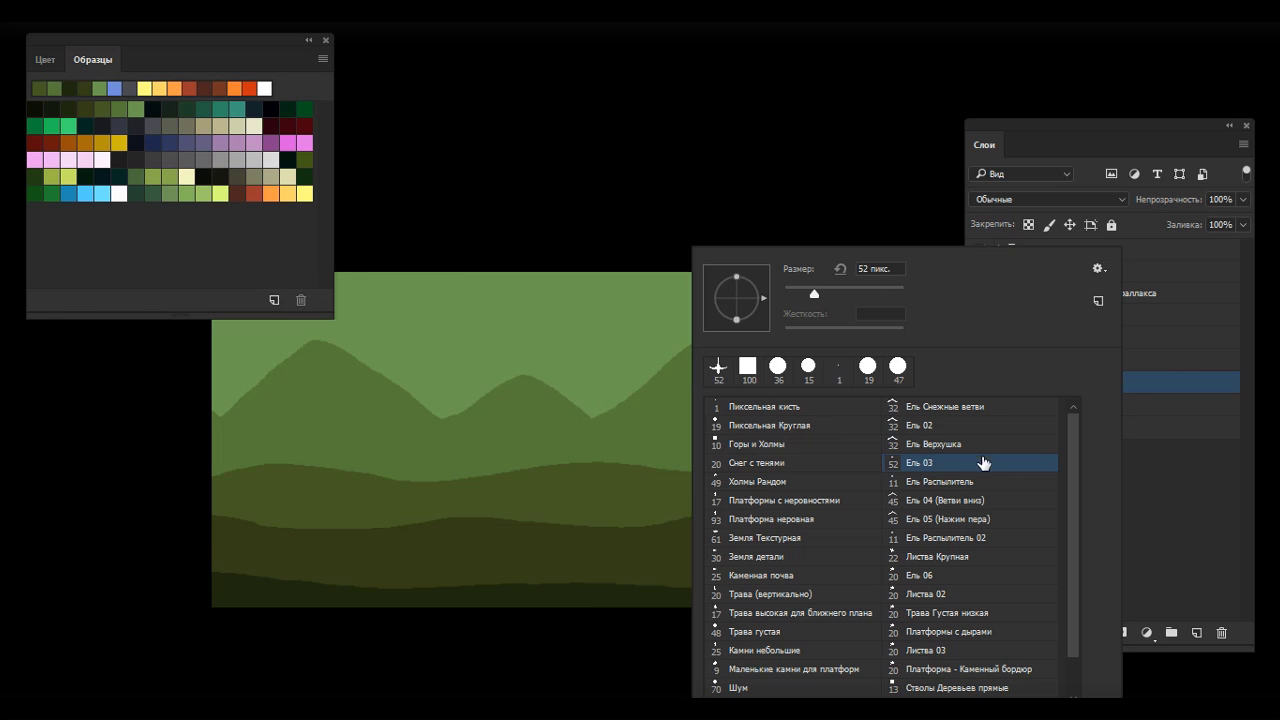
click(900, 444)
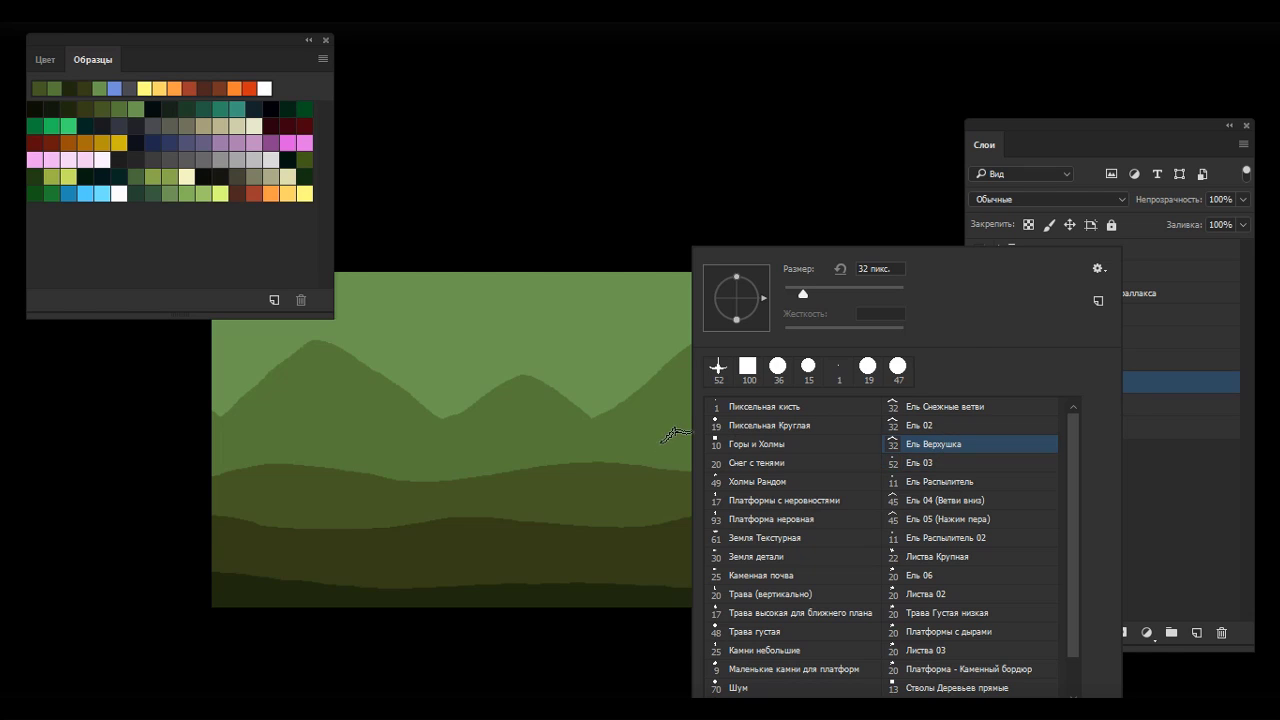
Step: Paint a row of six olive spruces over the right half of the hill on Слой 2 with the Ель Верхушка brush
click(673, 434)
drag(673, 434, 676, 378)
drag(719, 458, 713, 375)
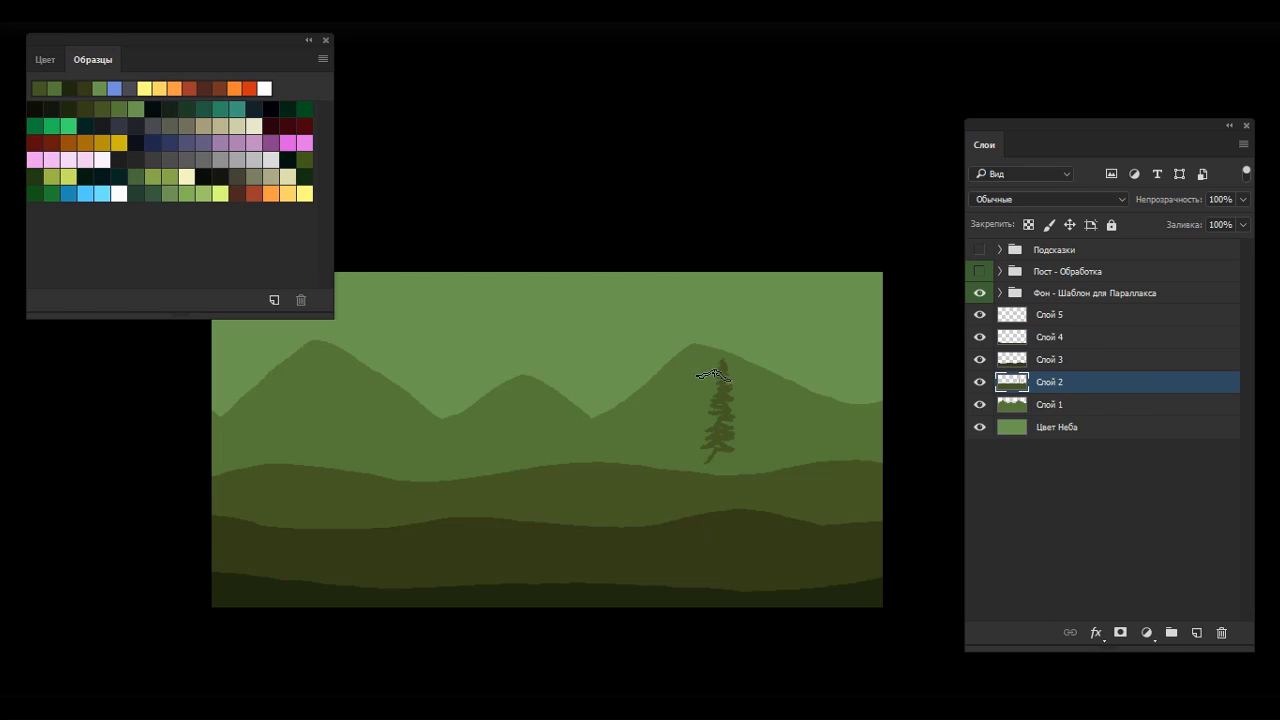
drag(768, 456, 770, 358)
drag(818, 448, 812, 356)
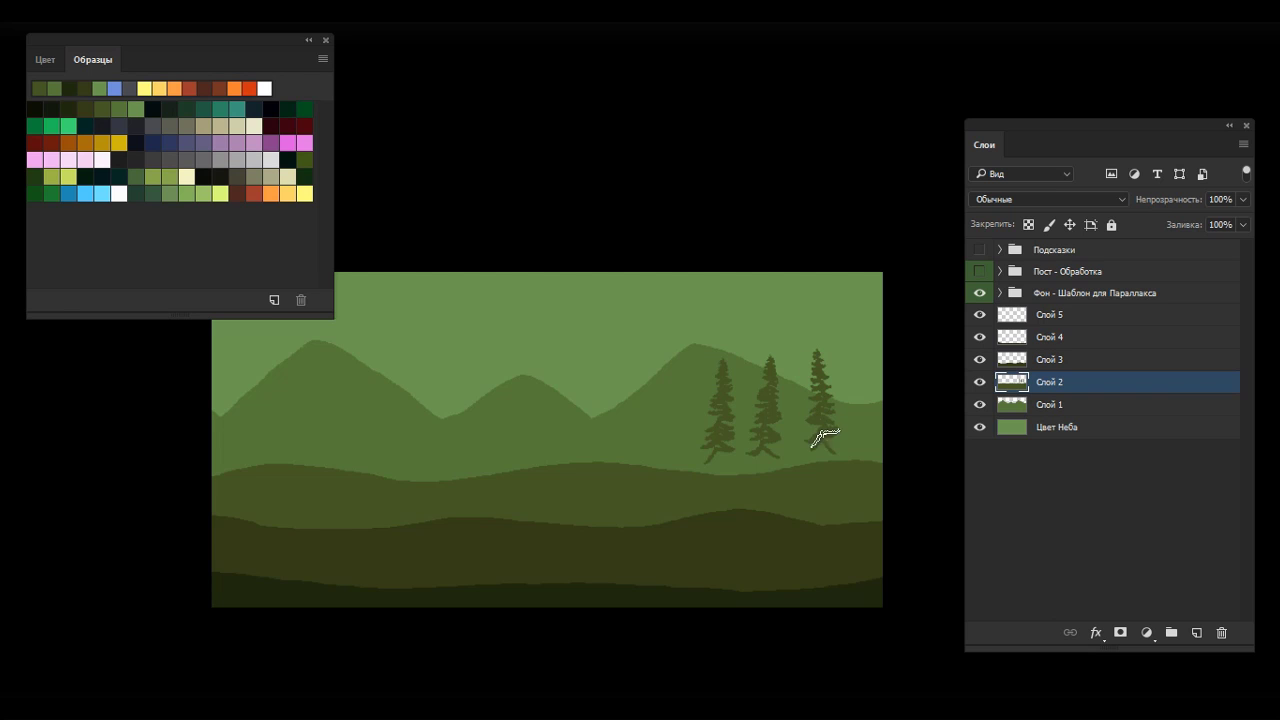
drag(673, 458, 672, 356)
mouse_move(626, 458)
mouse_down()
mouse_move(622, 356)
mouse_move(593, 356)
mouse_up()
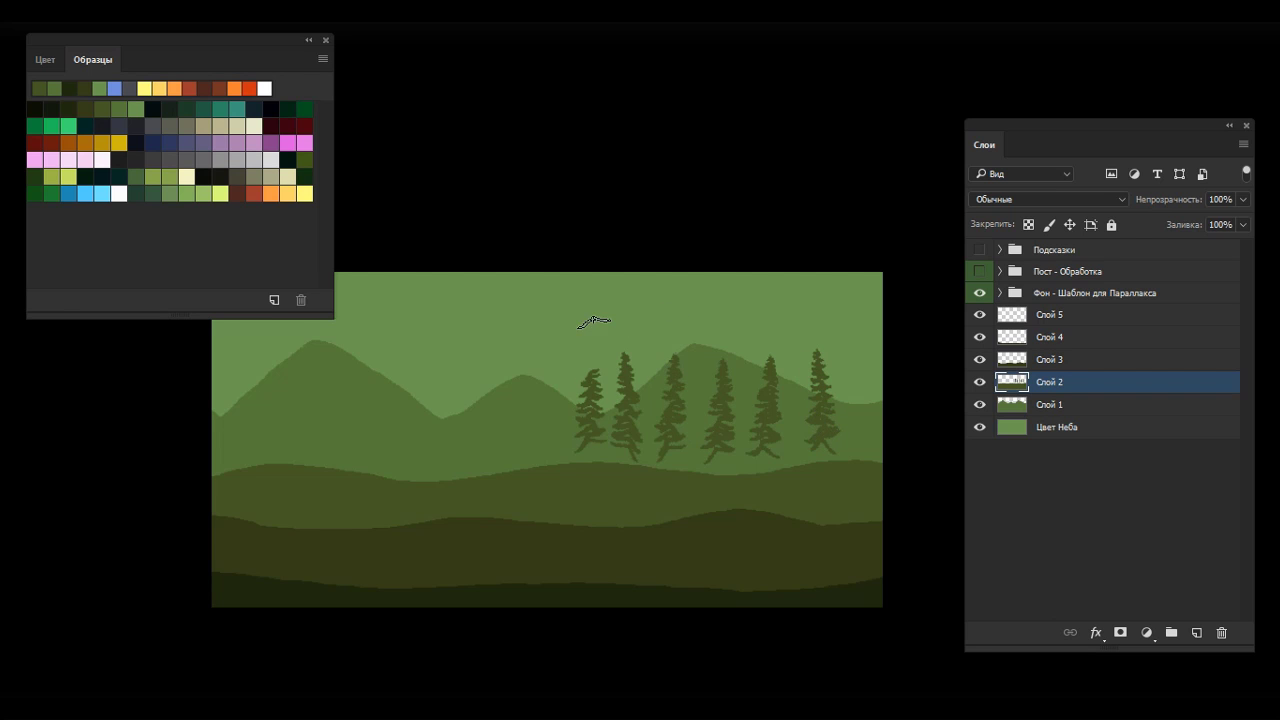
Step: Extend the spruce row on Слой 2 with three more trees toward the left
drag(597, 443, 640, 424)
drag(507, 462, 502, 295)
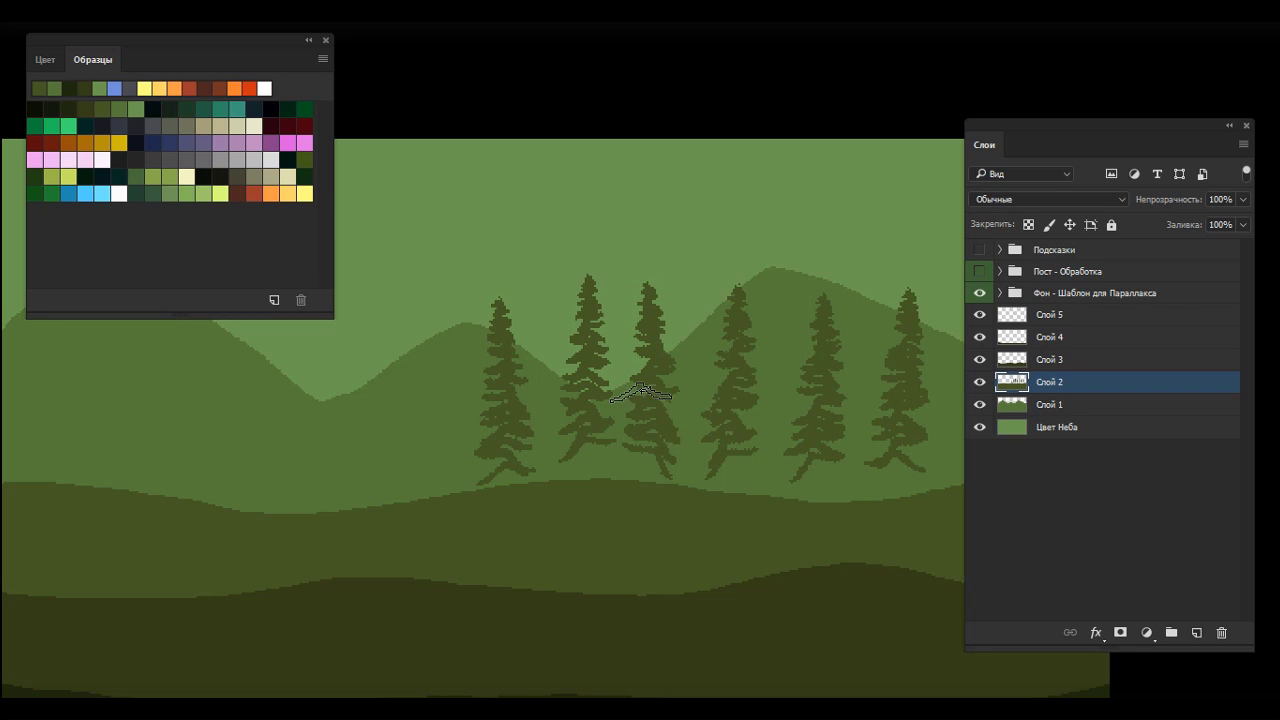
drag(430, 464, 428, 295)
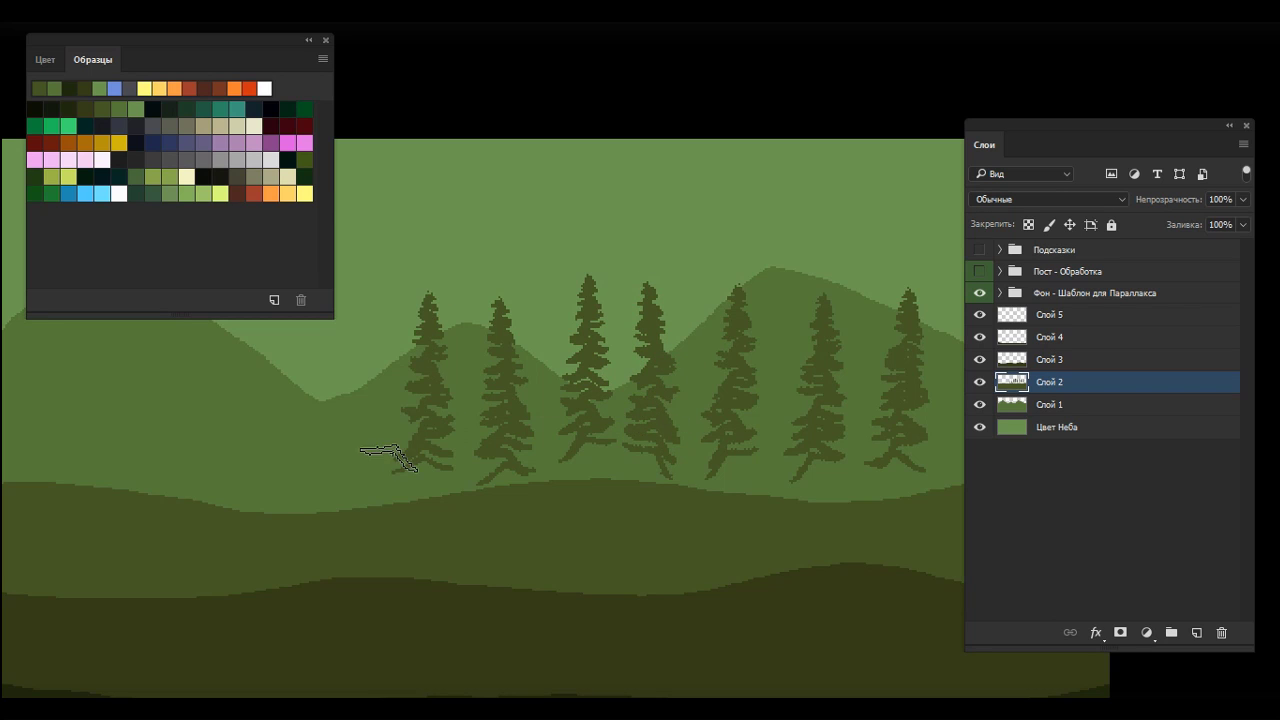
drag(360, 462, 356, 293)
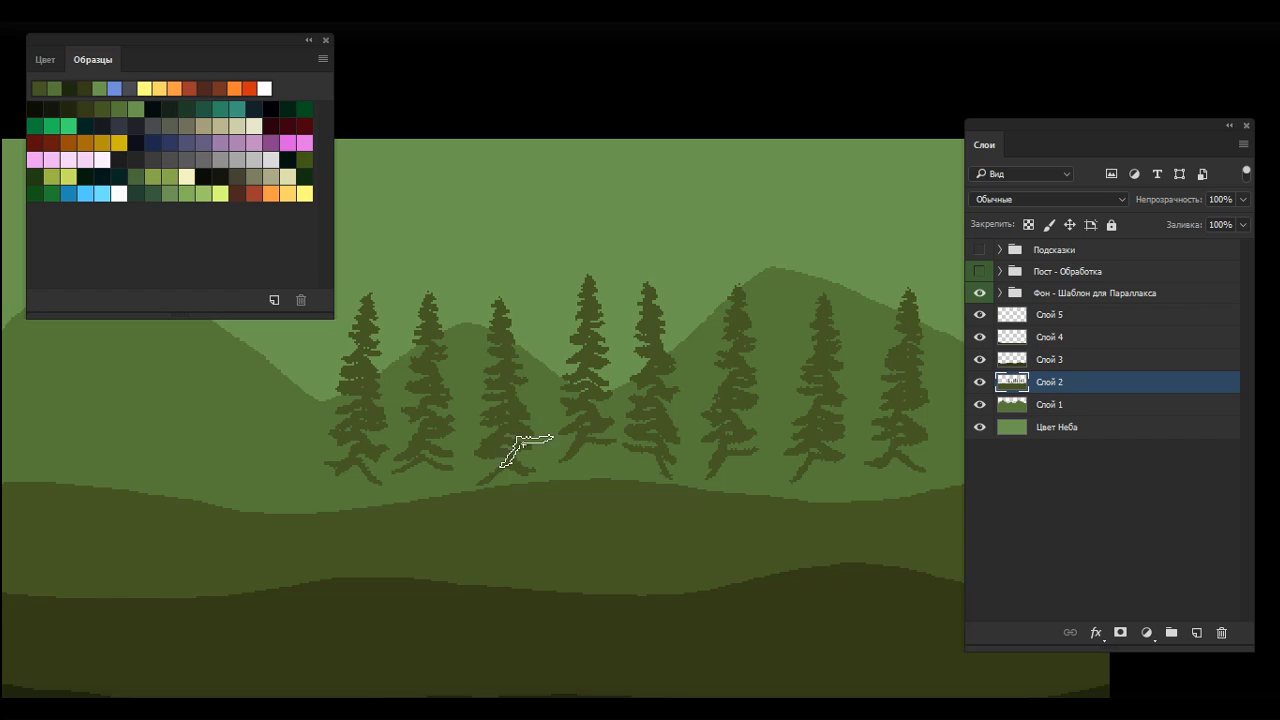
Step: Thicken the left part of the spruce row on Слой 2 with taller overlapping spruces
drag(526, 452, 520, 278)
drag(452, 442, 450, 262)
drag(495, 372, 493, 232)
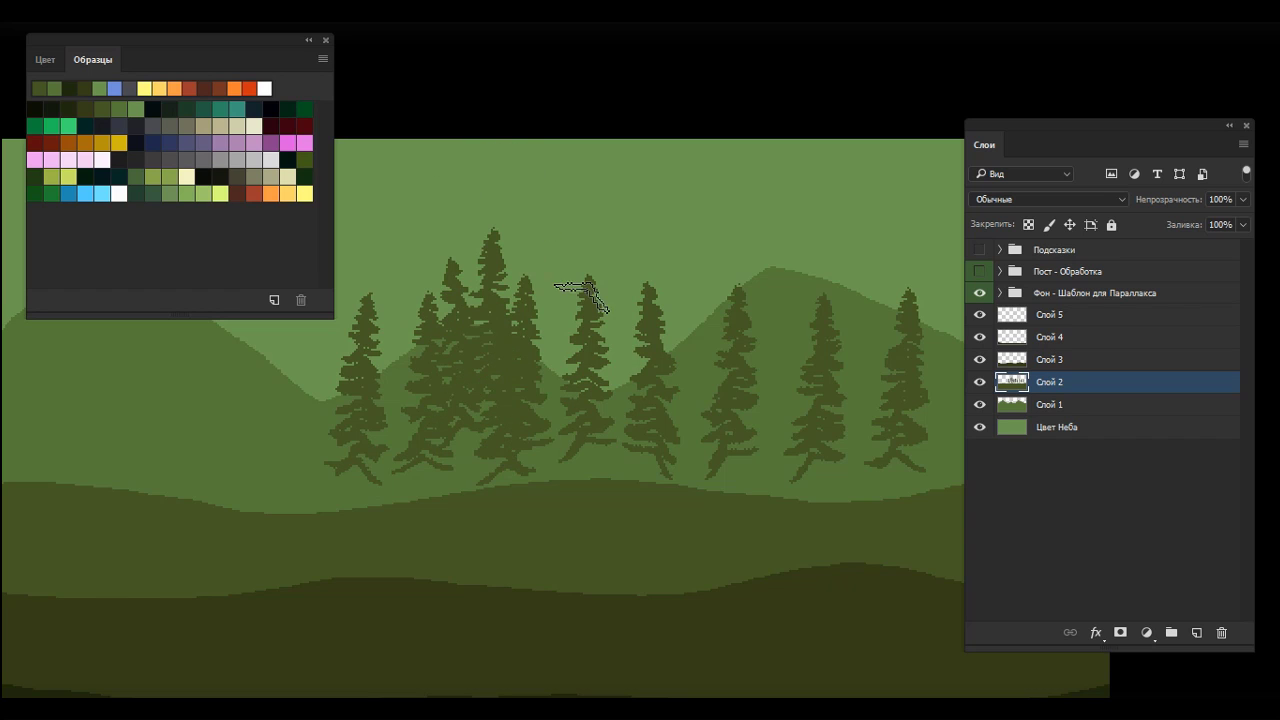
drag(428, 390, 420, 207)
key(ctrl+z)
drag(398, 395, 420, 207)
drag(548, 362, 560, 220)
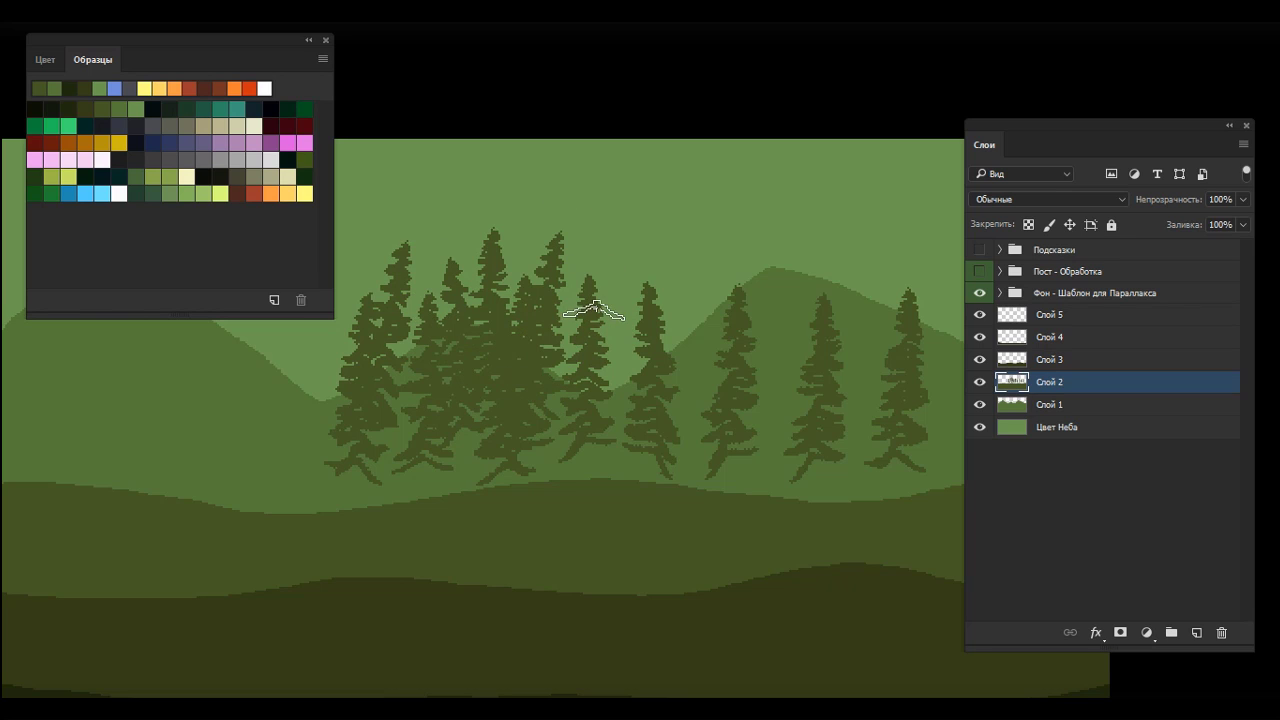
Step: Undo all the spruces painted on Слой 2
key(ctrl+alt+z)
key(ctrl+alt+z)
key(ctrl+alt+z)
key(ctrl+alt+z)
key(ctrl+alt+z)
key(ctrl+alt+z)
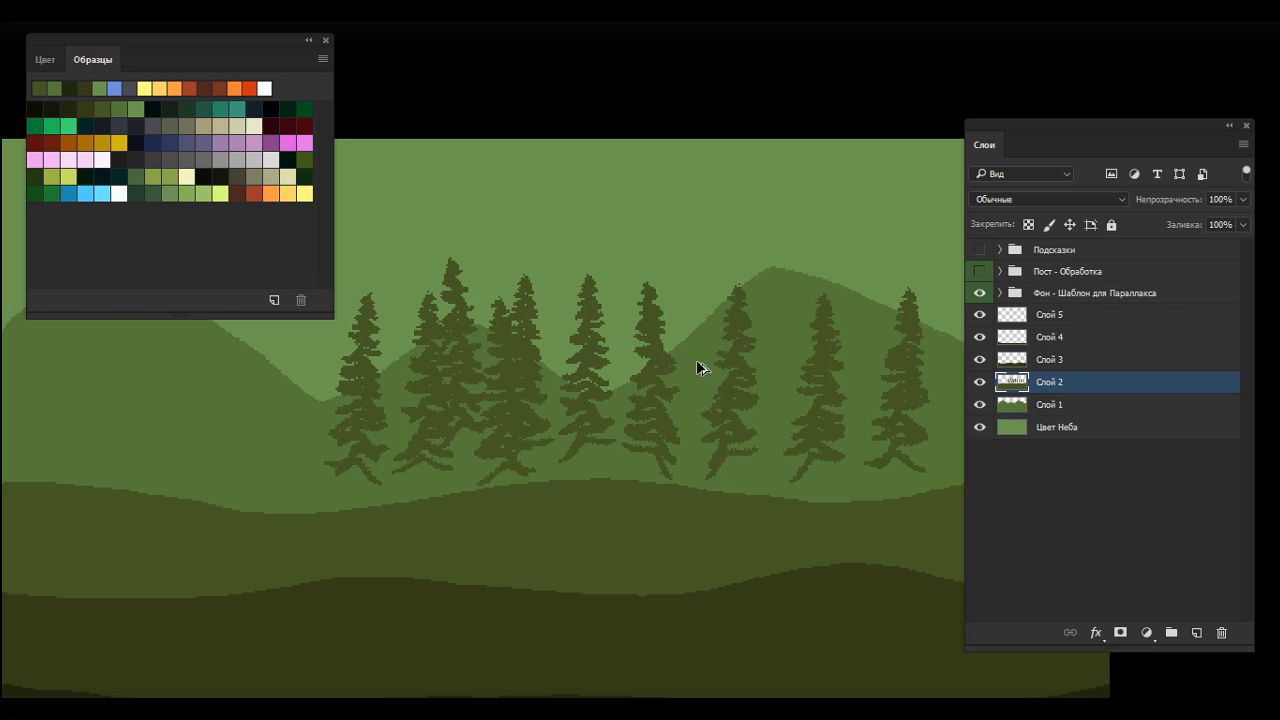
key(ctrl+alt+z)
key(ctrl+alt+z)
key(ctrl+alt+z)
key(ctrl+alt+z)
key(ctrl+alt+z)
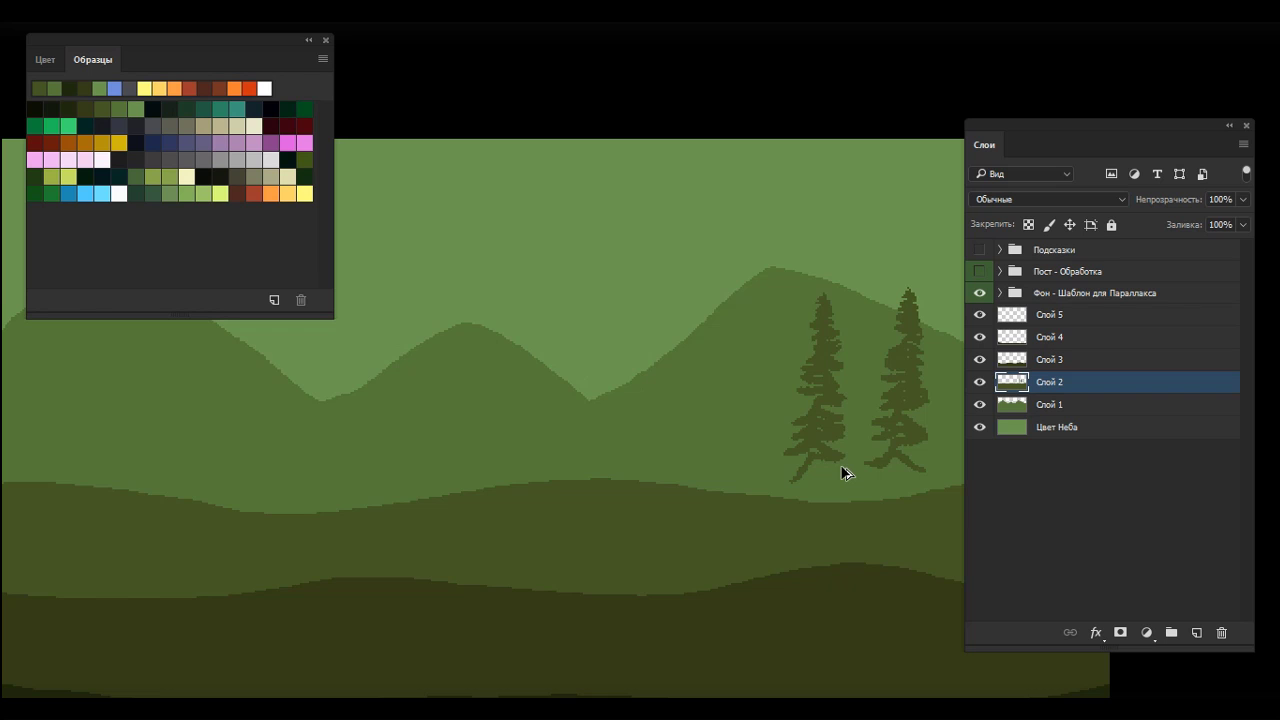
key(ctrl+alt+z)
key(ctrl+alt+z)
key(ctrl+minus)
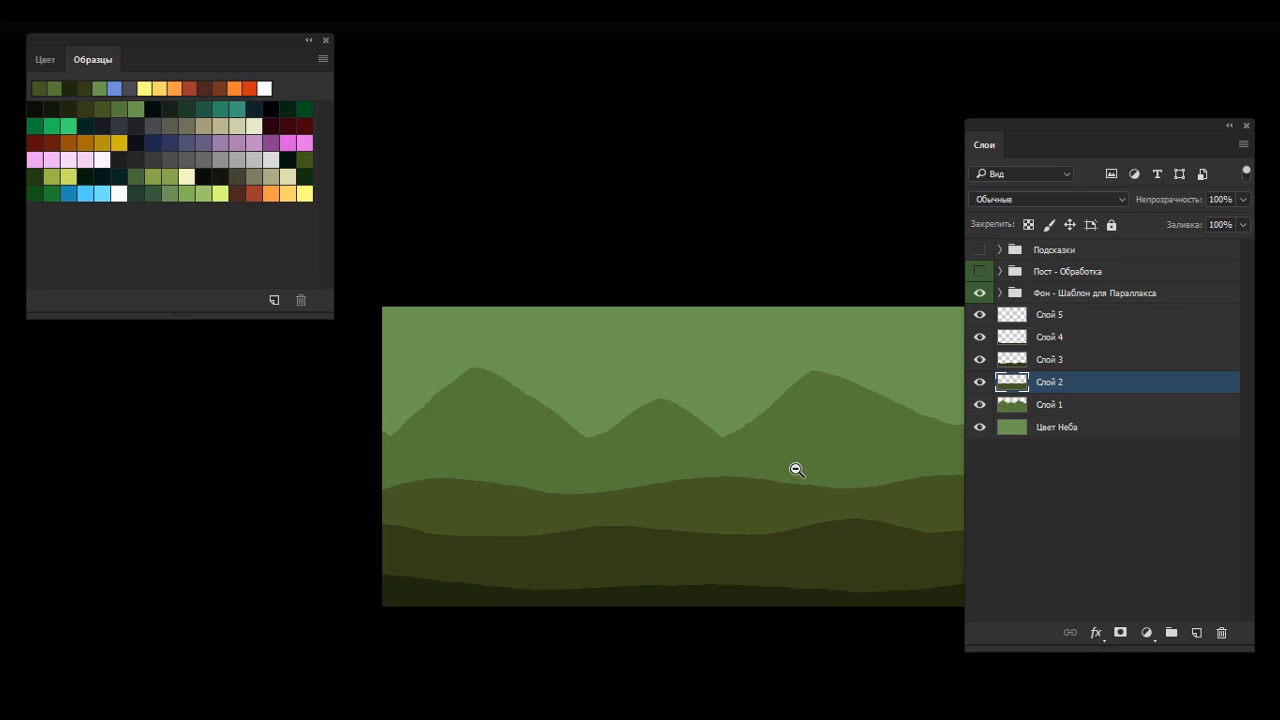
Step: Add a new layer above Слой 2 and choose the 32 px Ель 02 spruce brush
click(1196, 632)
key(ctrl+plus)
key(ctrl+plus)
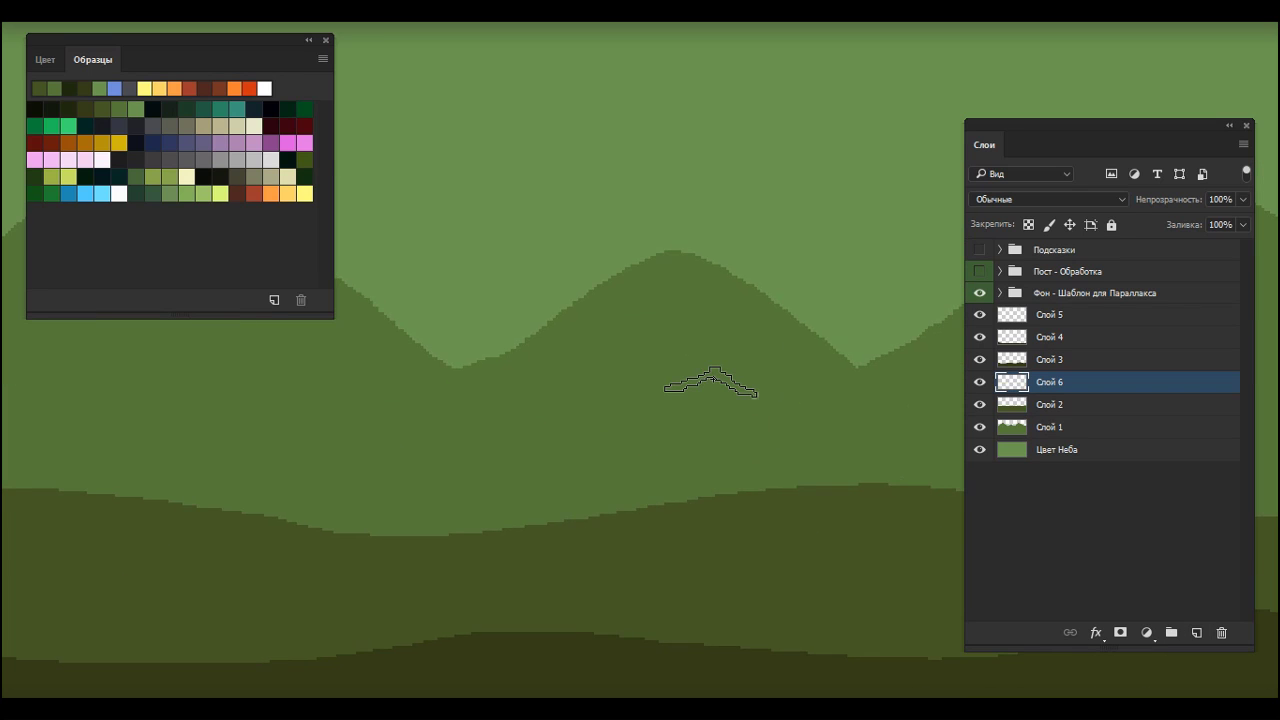
right_click(710, 300)
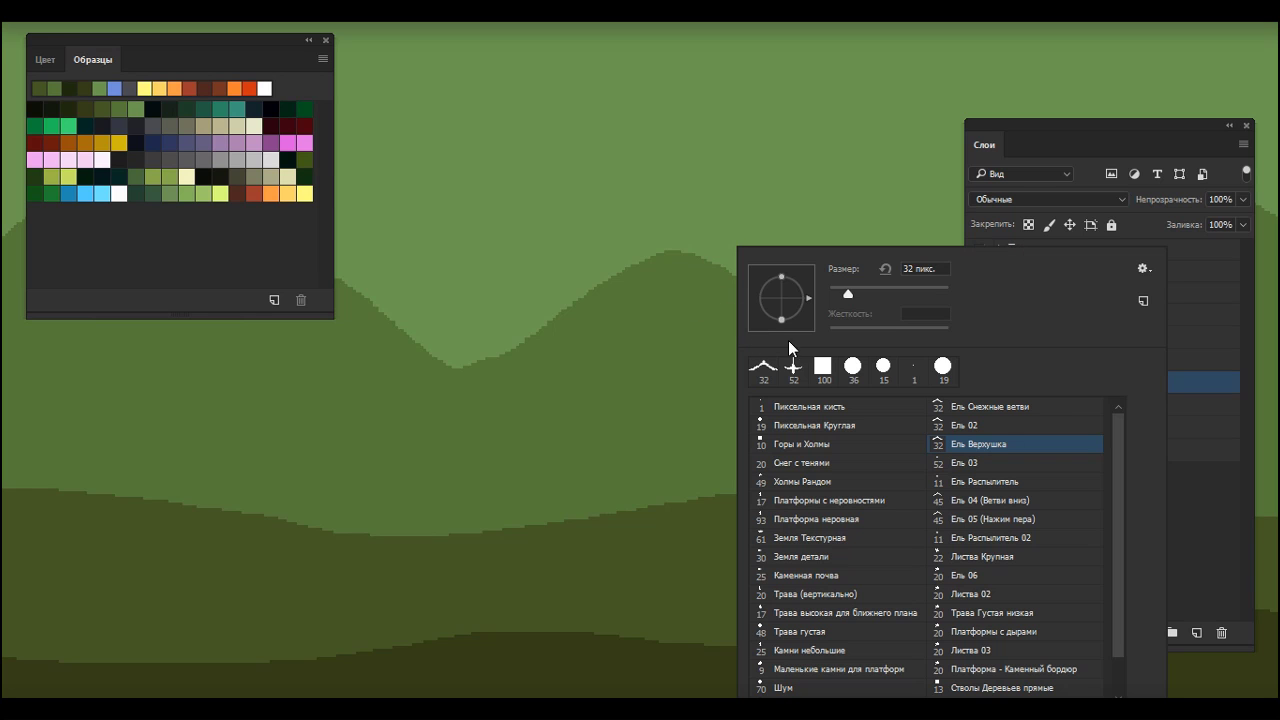
key(Escape)
right_click(739, 300)
click(973, 430)
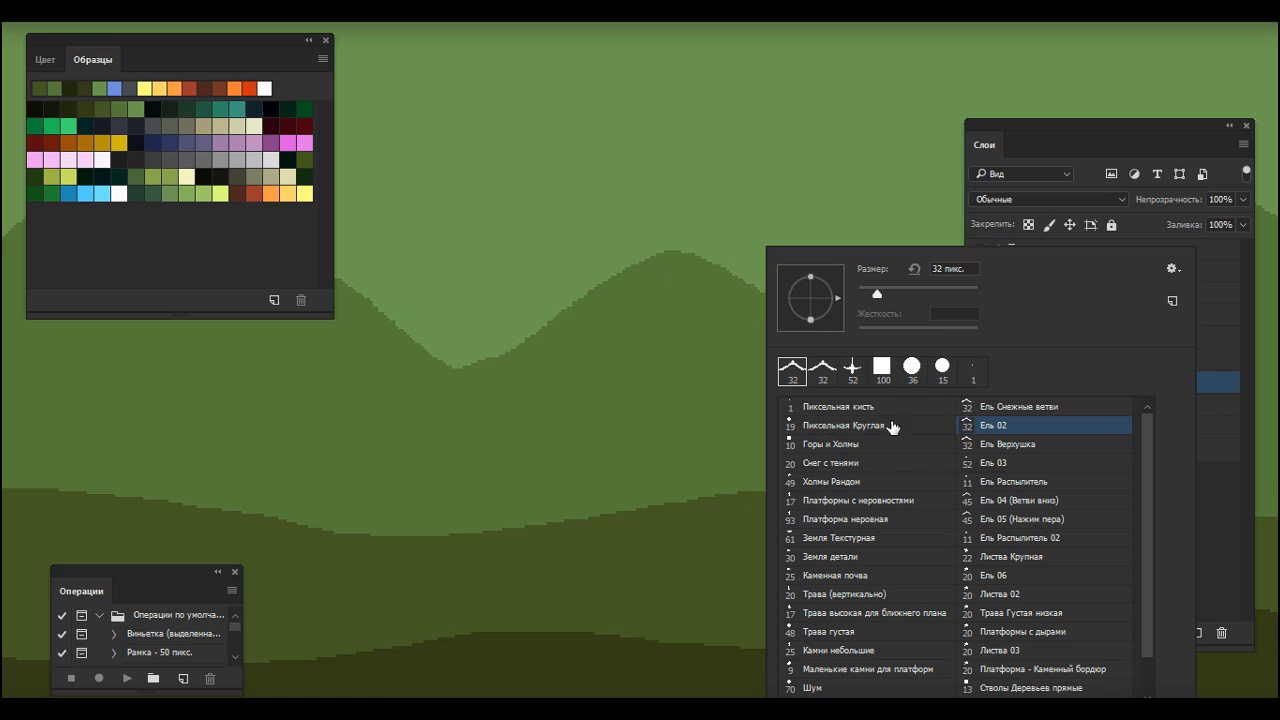
key(Escape)
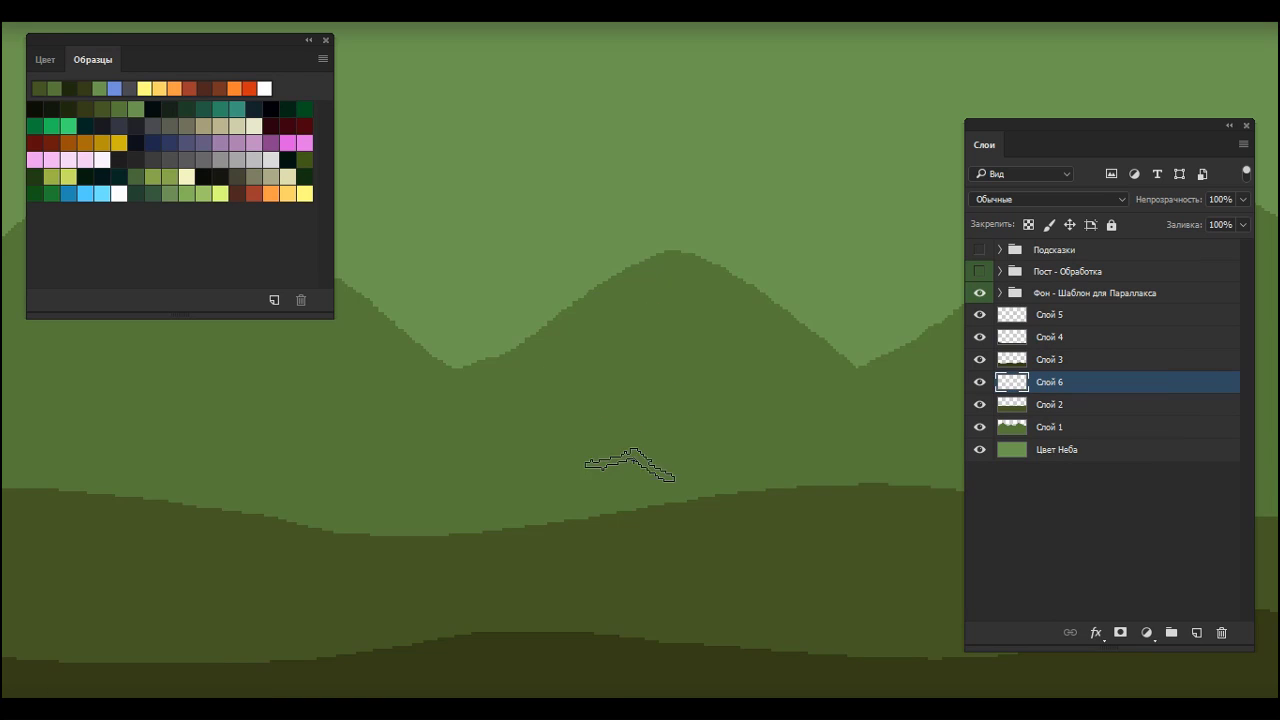
Step: Paint four upright olive spruces in a row on Слой 6, just above the upper hill
click(630, 464)
click(775, 462)
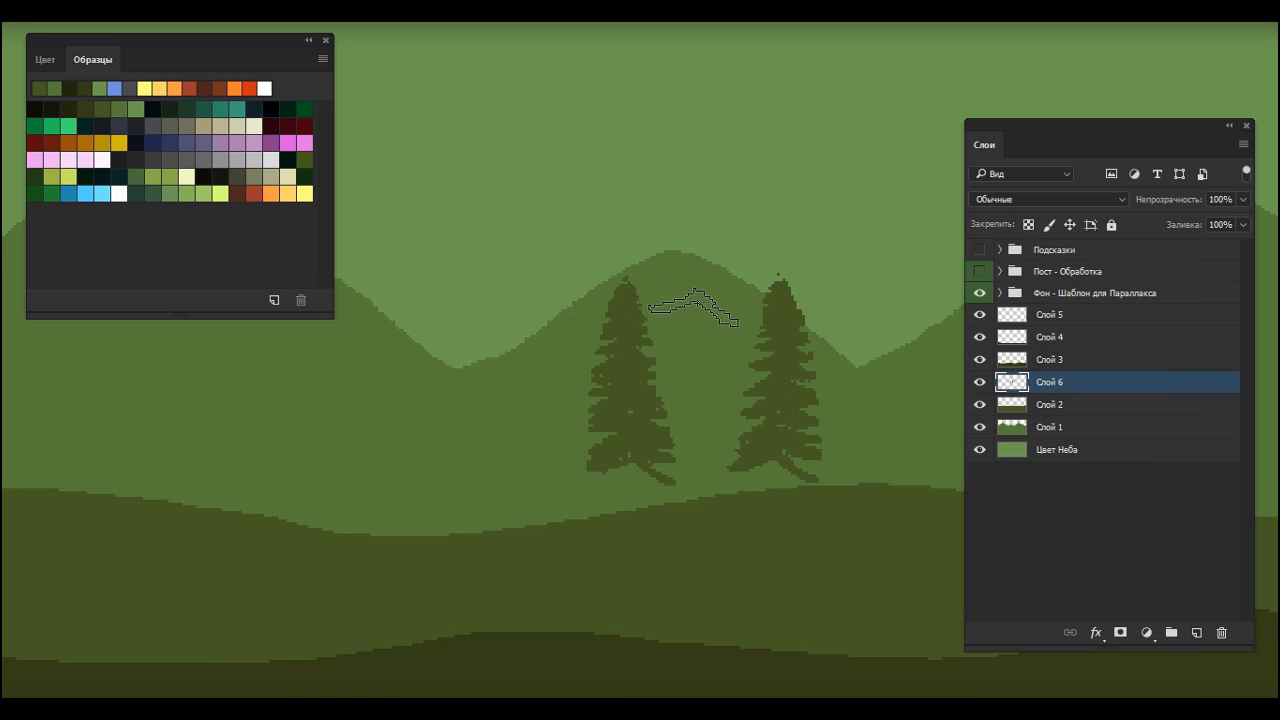
click(487, 400)
click(366, 398)
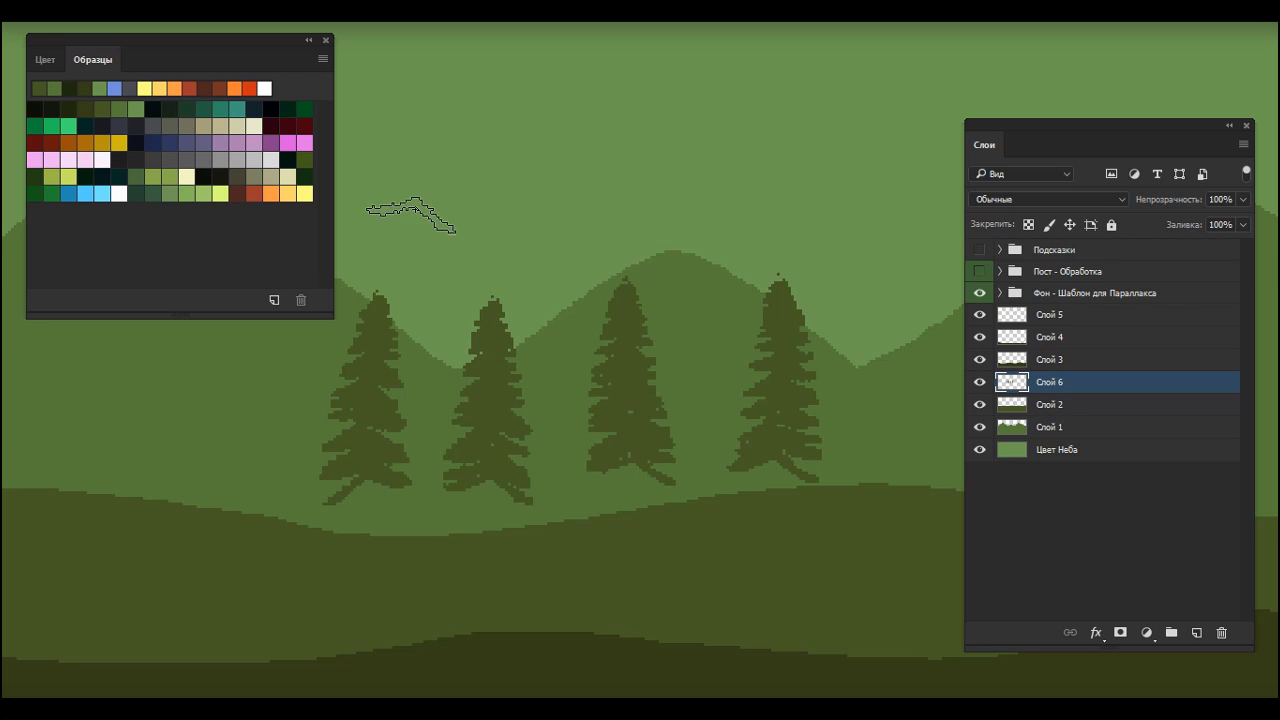
Step: Undo the four spruces on Слой 6 and return to the Brush tool
scroll(826, 297, down, 2)
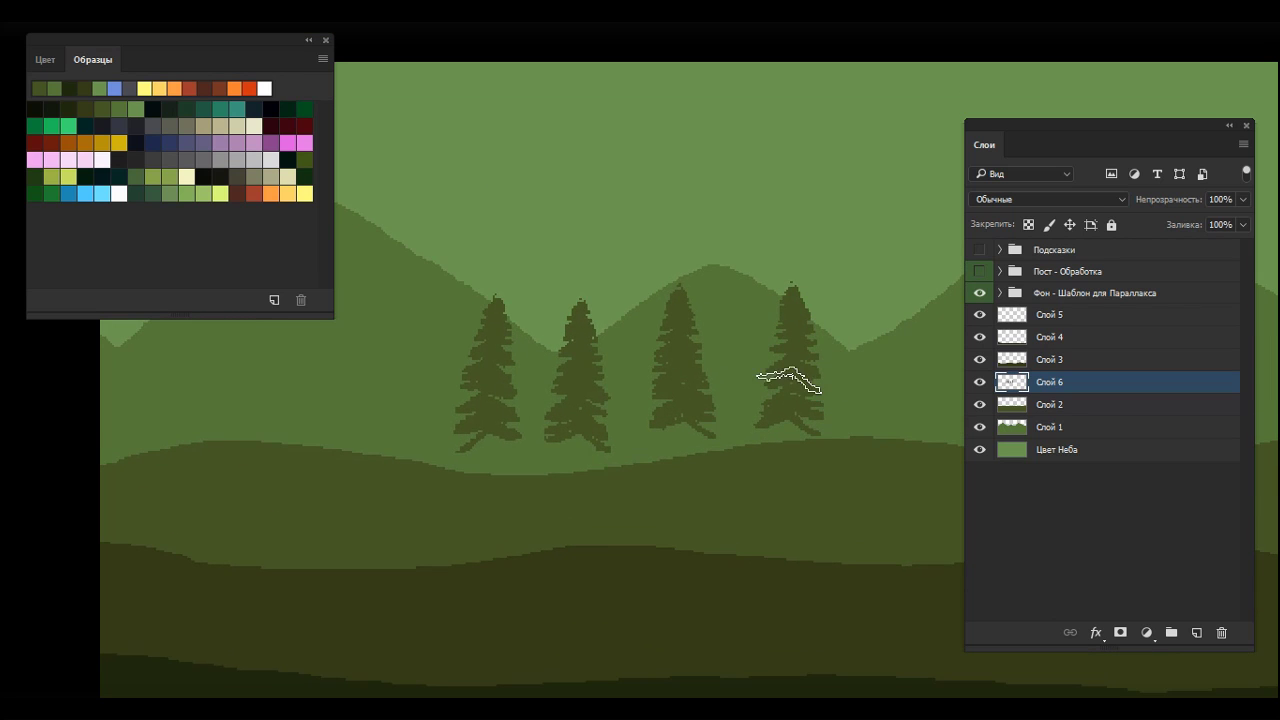
key(v)
key(ctrl+z)
key(ctrl+z)
key(ctrl+z)
key(ctrl+z)
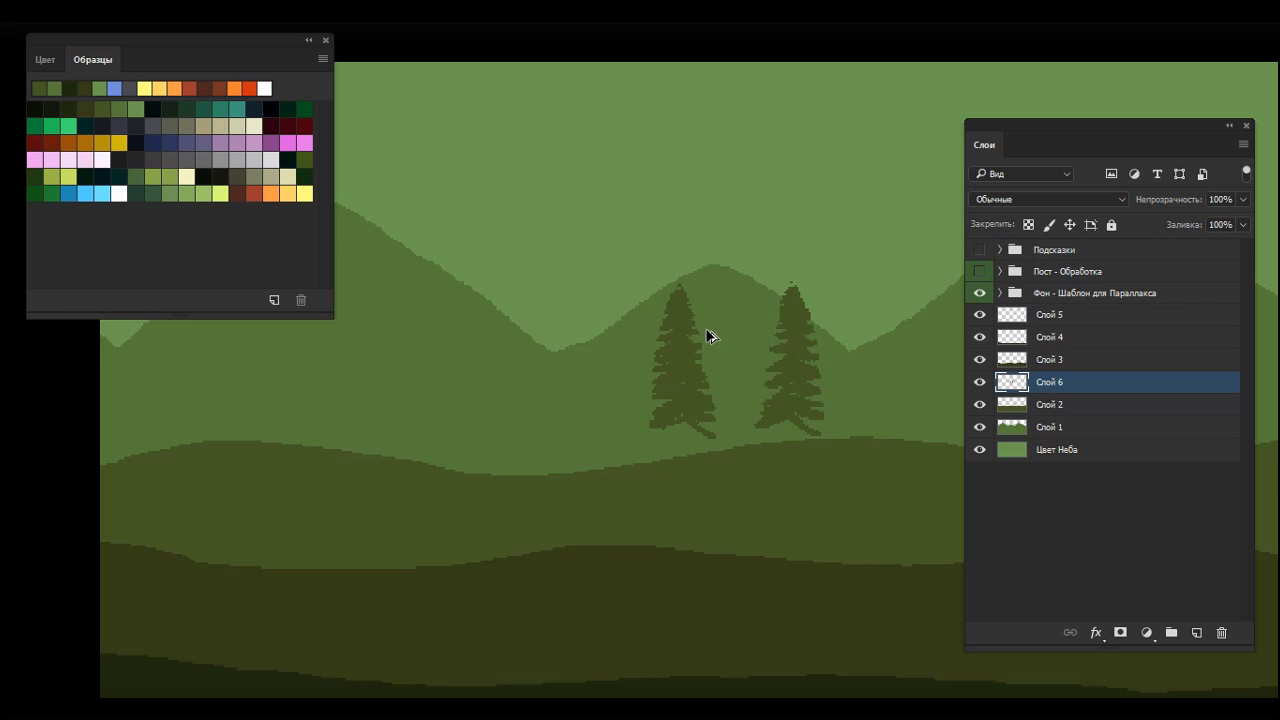
key(b)
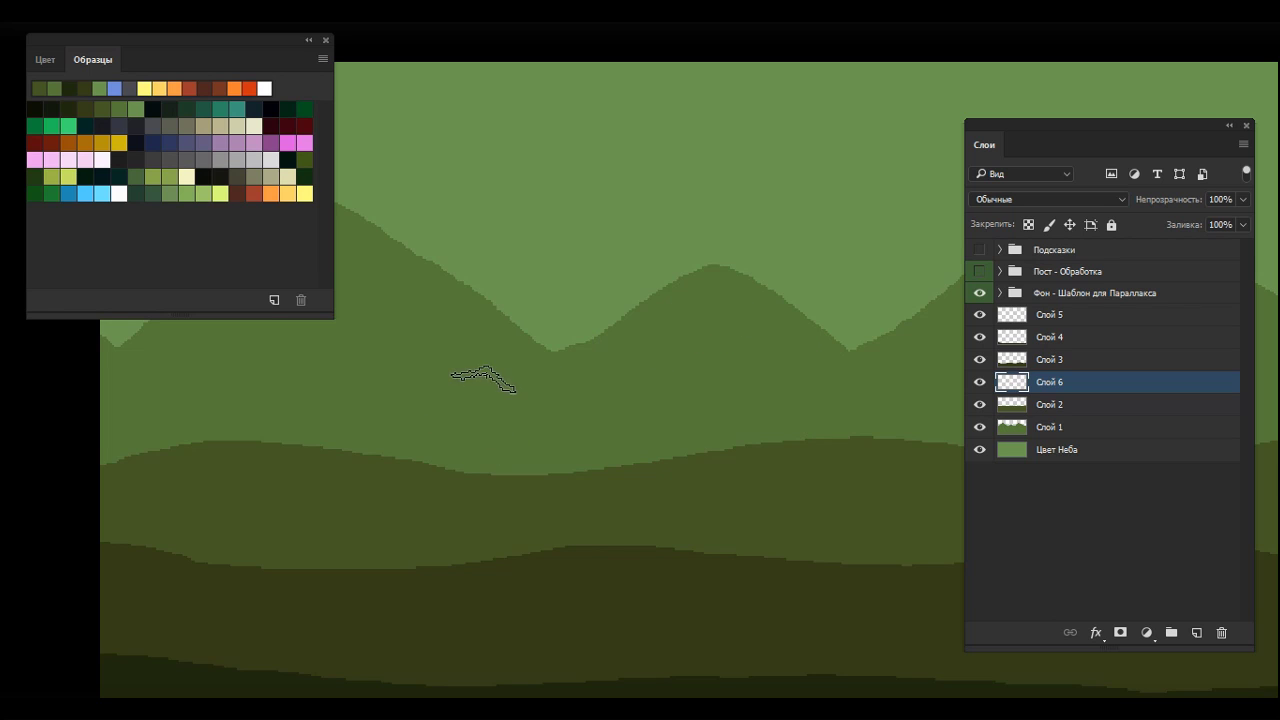
Step: Paint five leaning olive spruces at varied heights above the upper hill on Слой 6
key(F5)
key(F5)
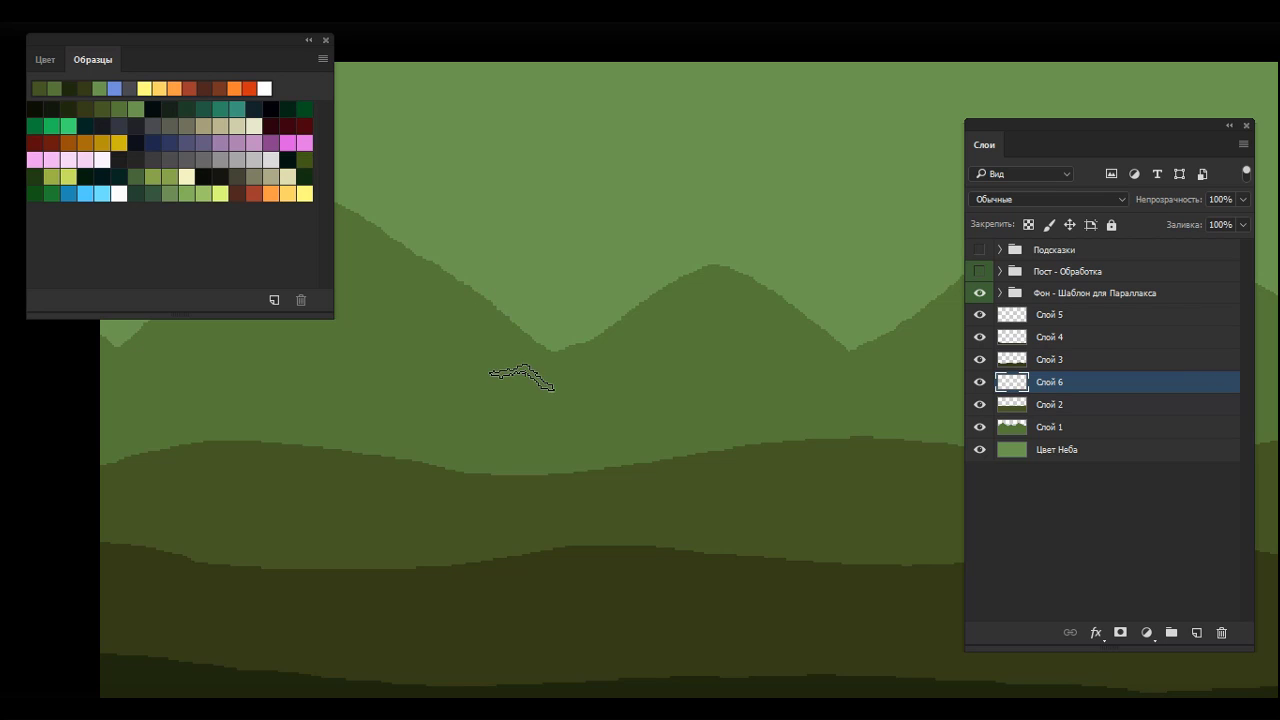
click(468, 372)
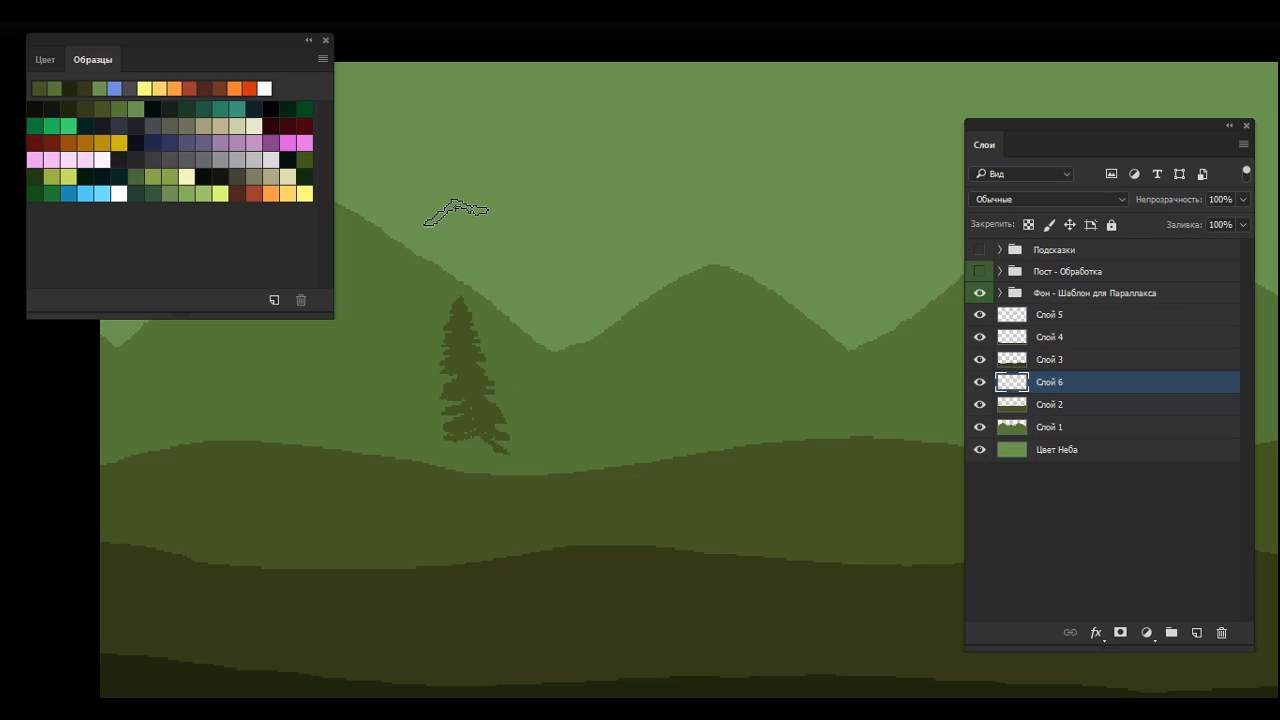
click(590, 355)
click(750, 346)
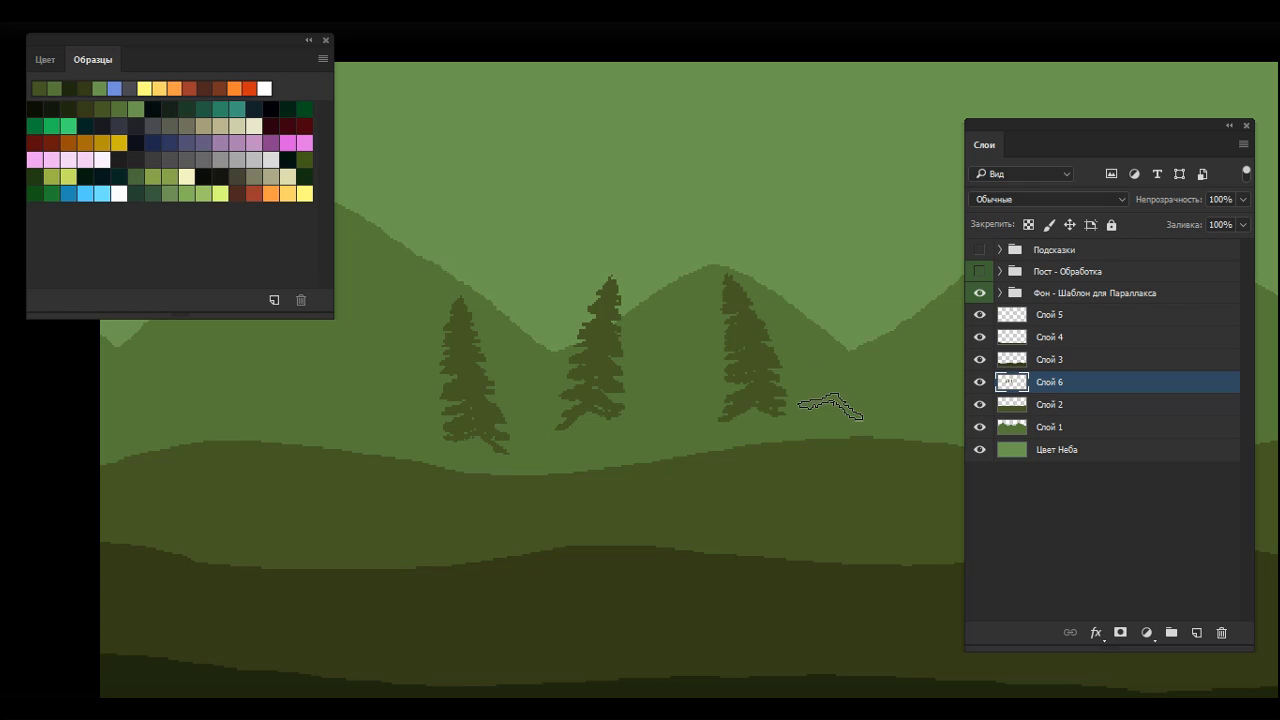
click(835, 340)
click(680, 272)
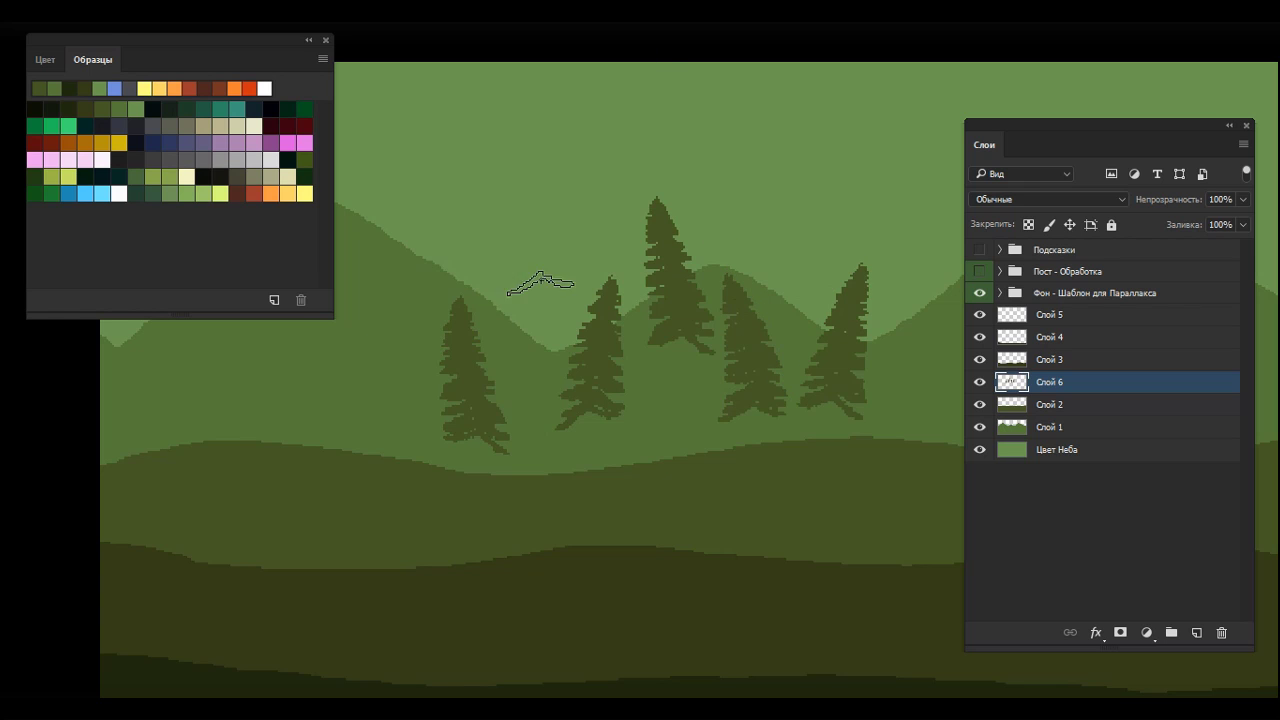
Step: Paint eight more olive spruces with varied leans across the hills and sky on Слой 6
click(353, 368)
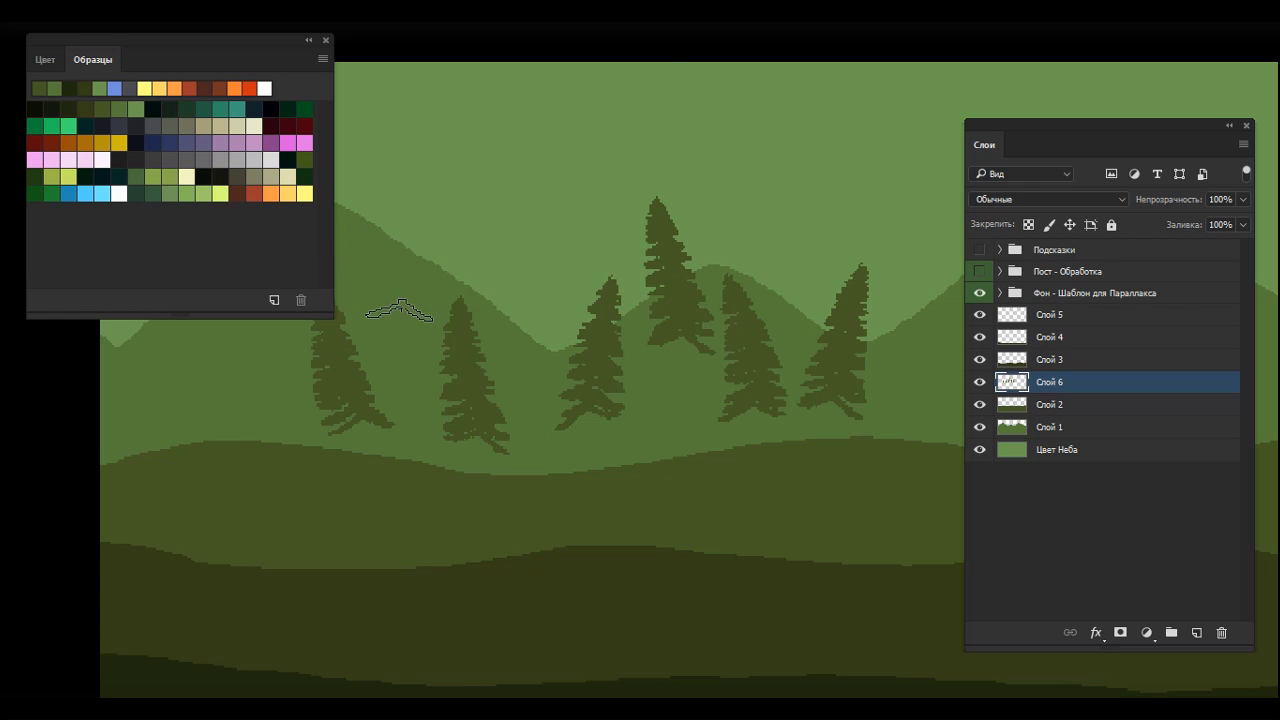
click(400, 245)
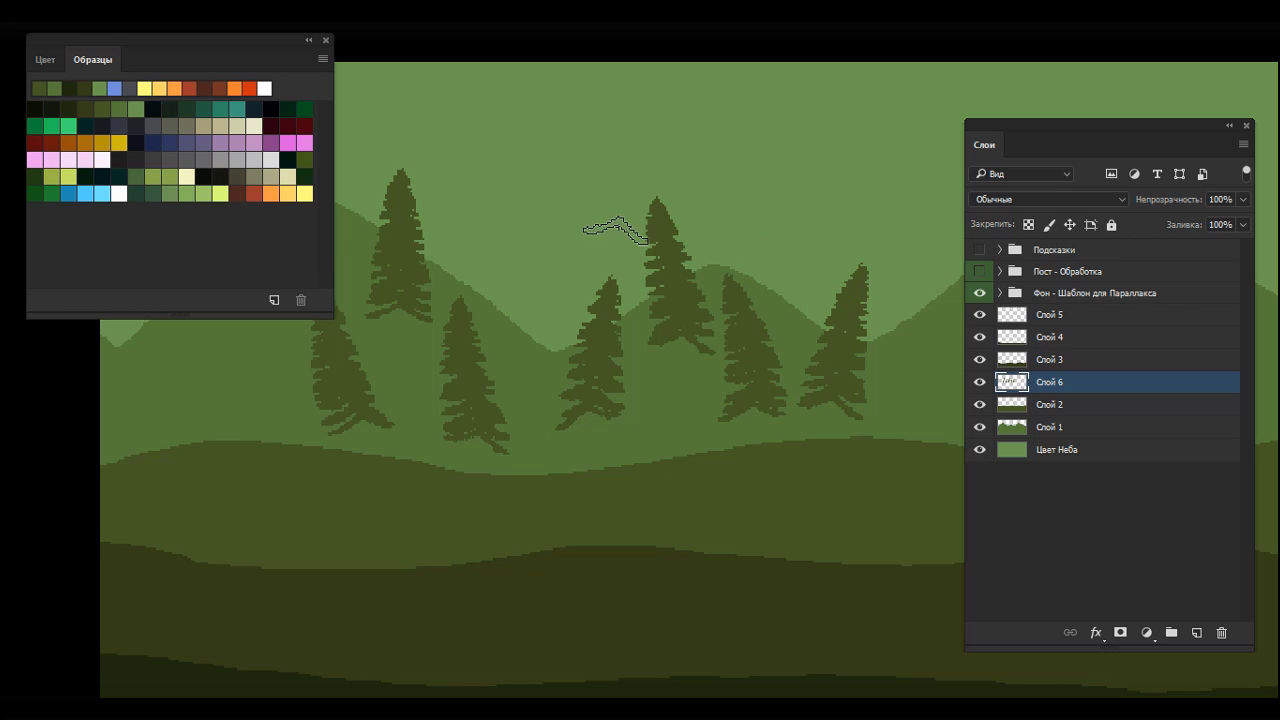
click(515, 240)
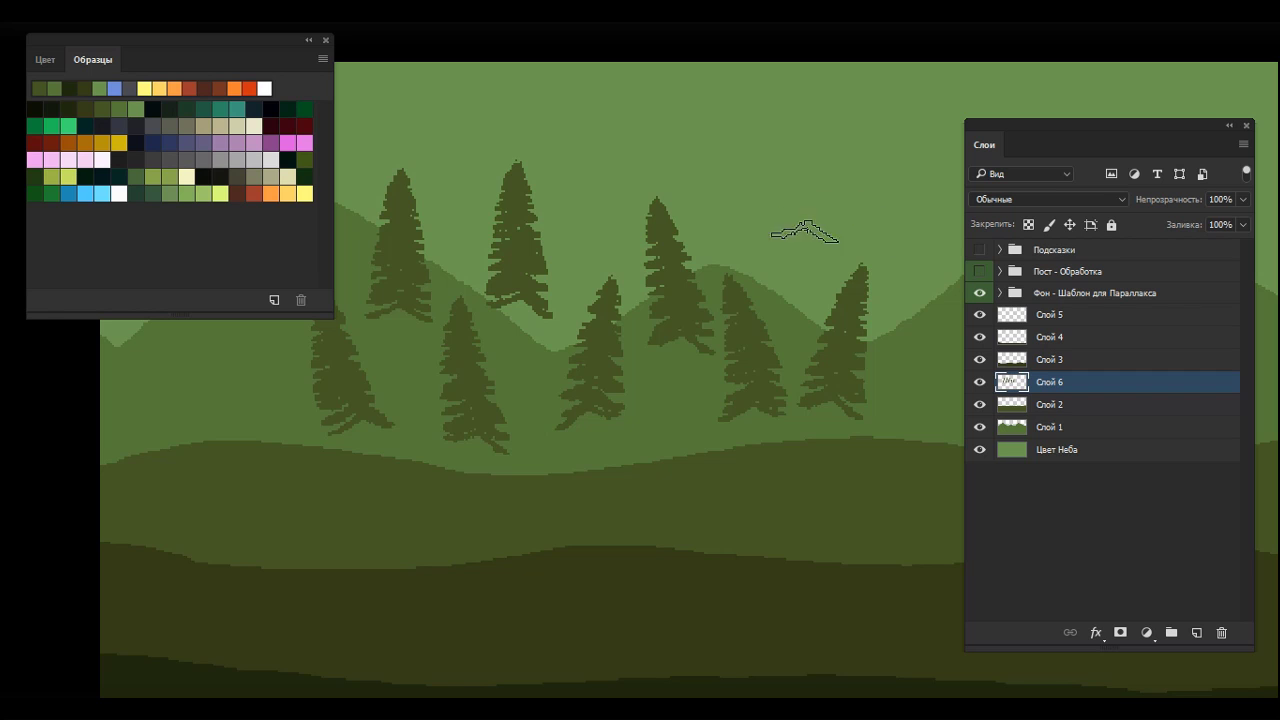
drag(806, 240, 823, 114)
drag(885, 240, 890, 190)
drag(932, 145, 965, 115)
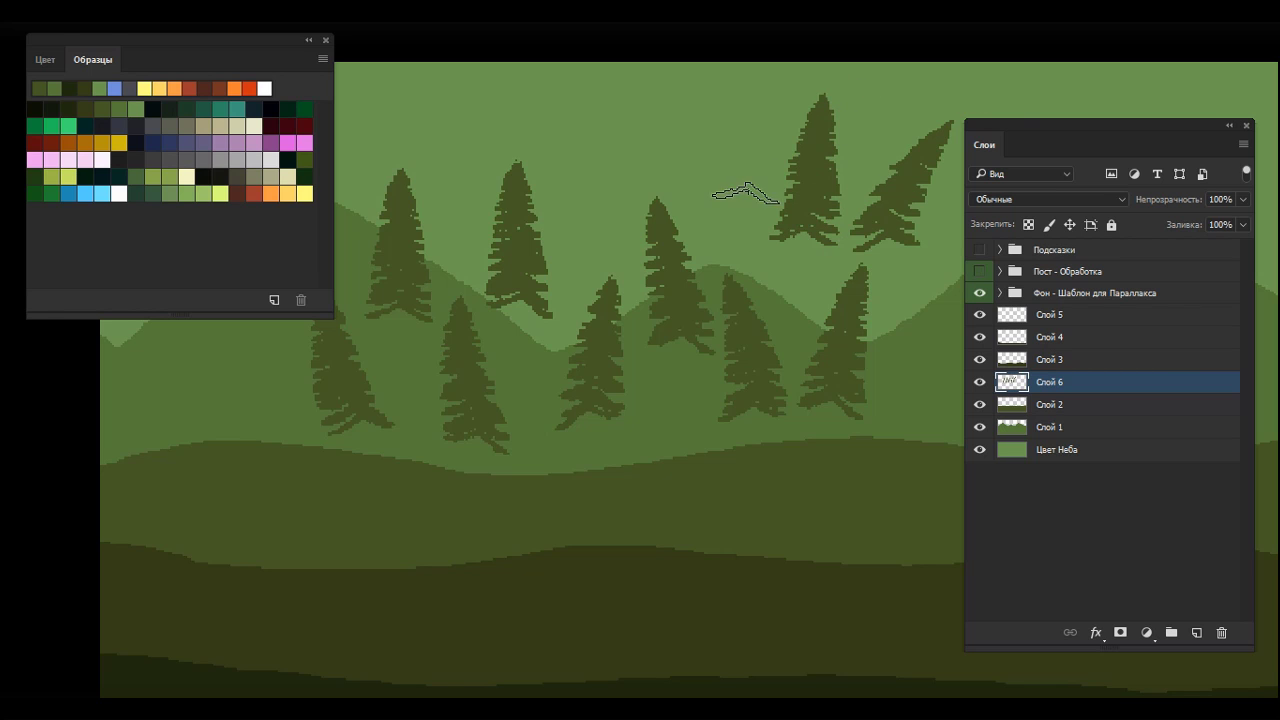
drag(729, 228, 634, 120)
drag(588, 245, 632, 121)
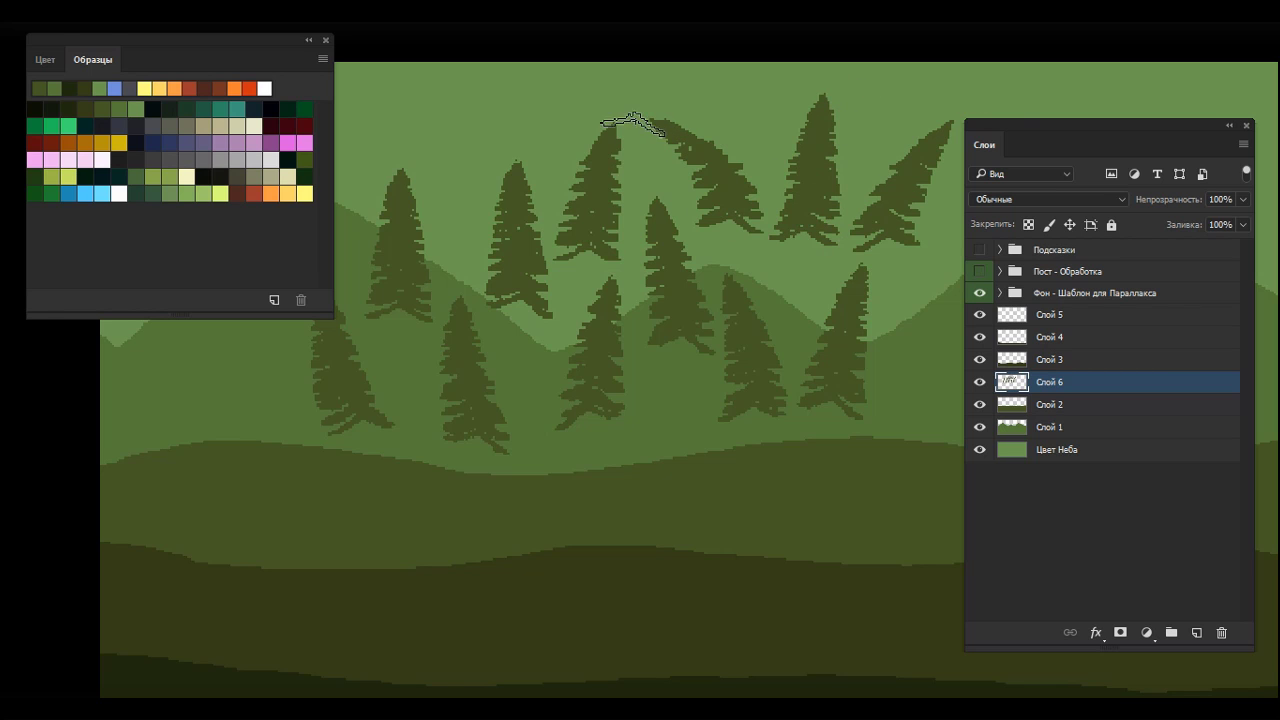
drag(466, 212, 455, 82)
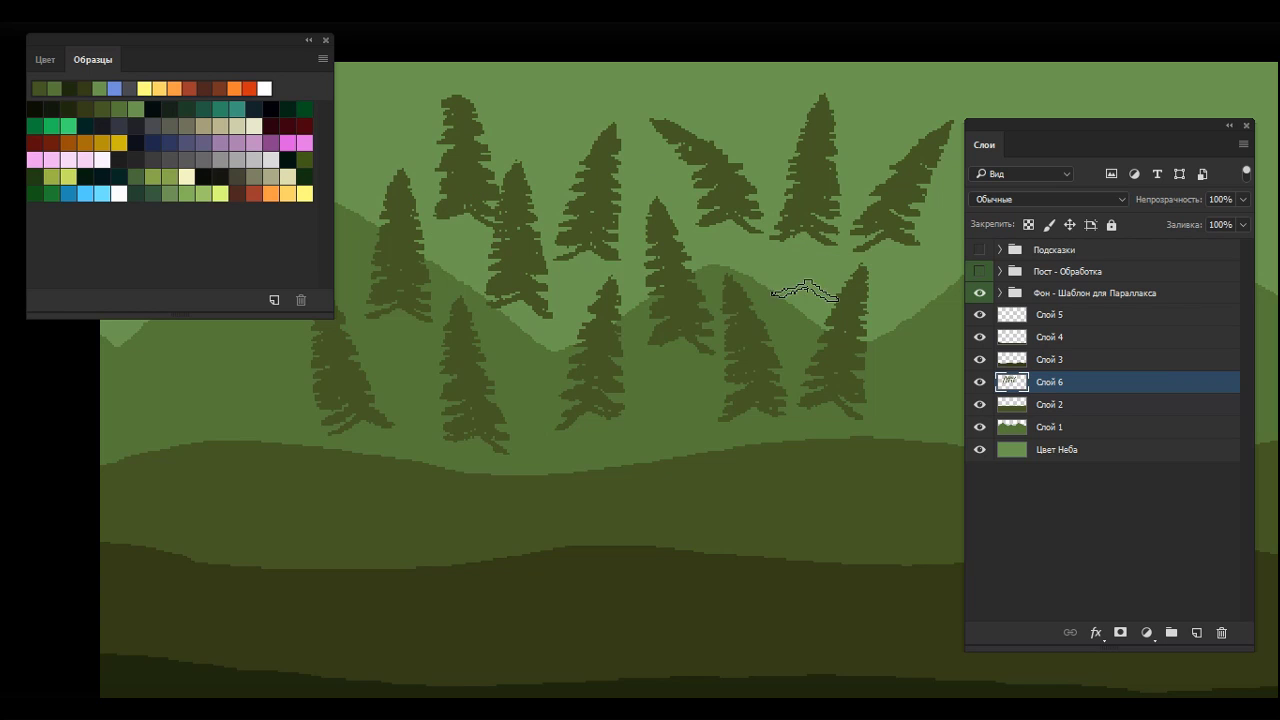
Step: Paint four upright olive spruces side by side in front of the tall right-hand hill on Слой 6
drag(833, 328, 588, 337)
drag(767, 403, 796, 272)
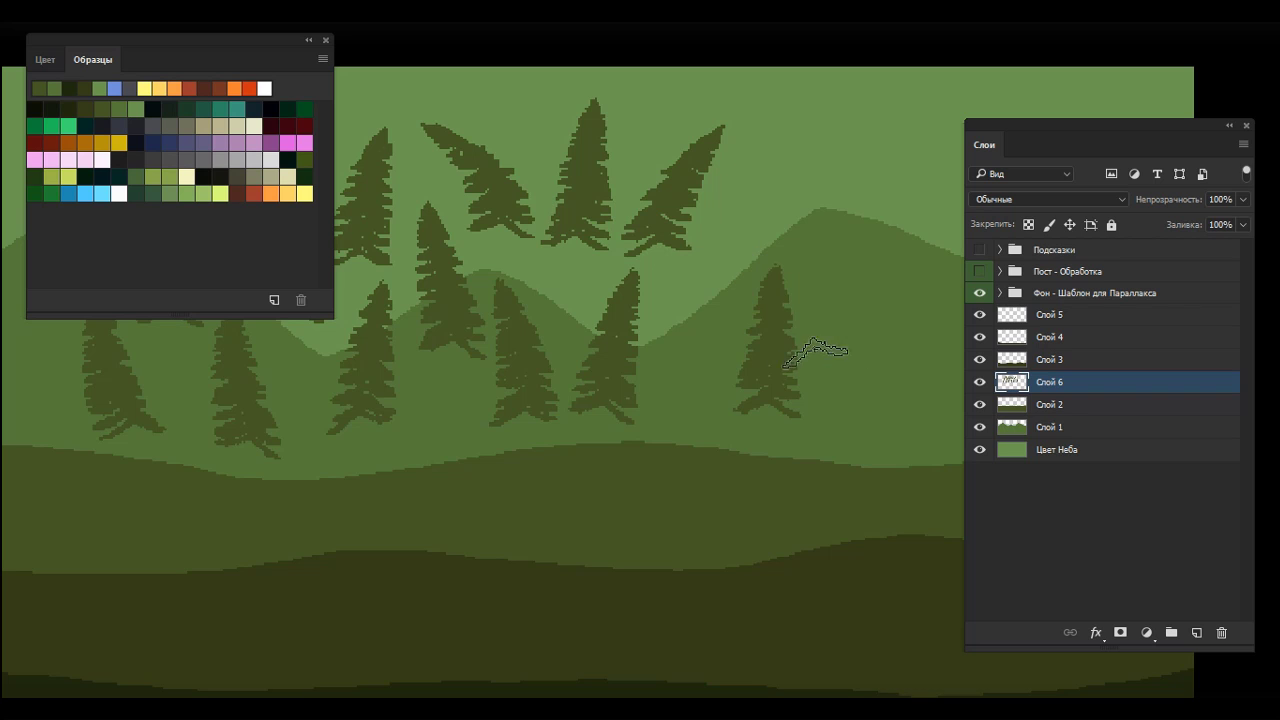
drag(841, 412, 845, 232)
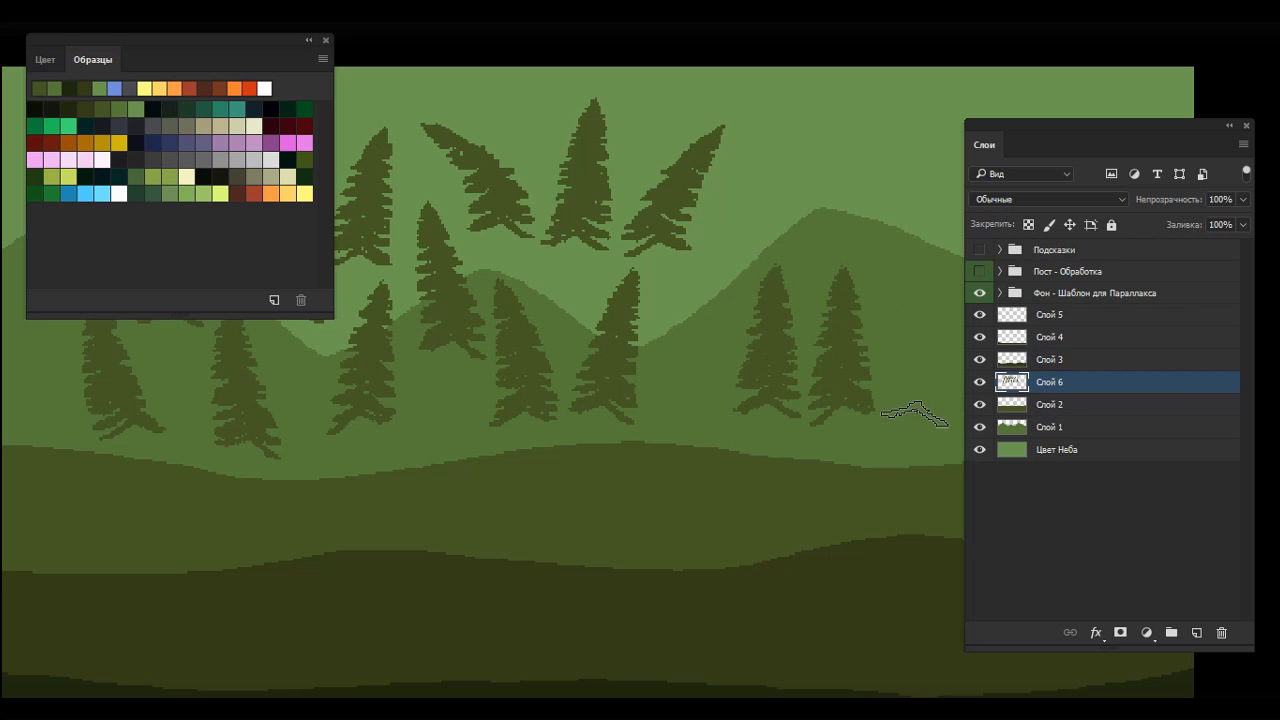
drag(914, 414, 898, 218)
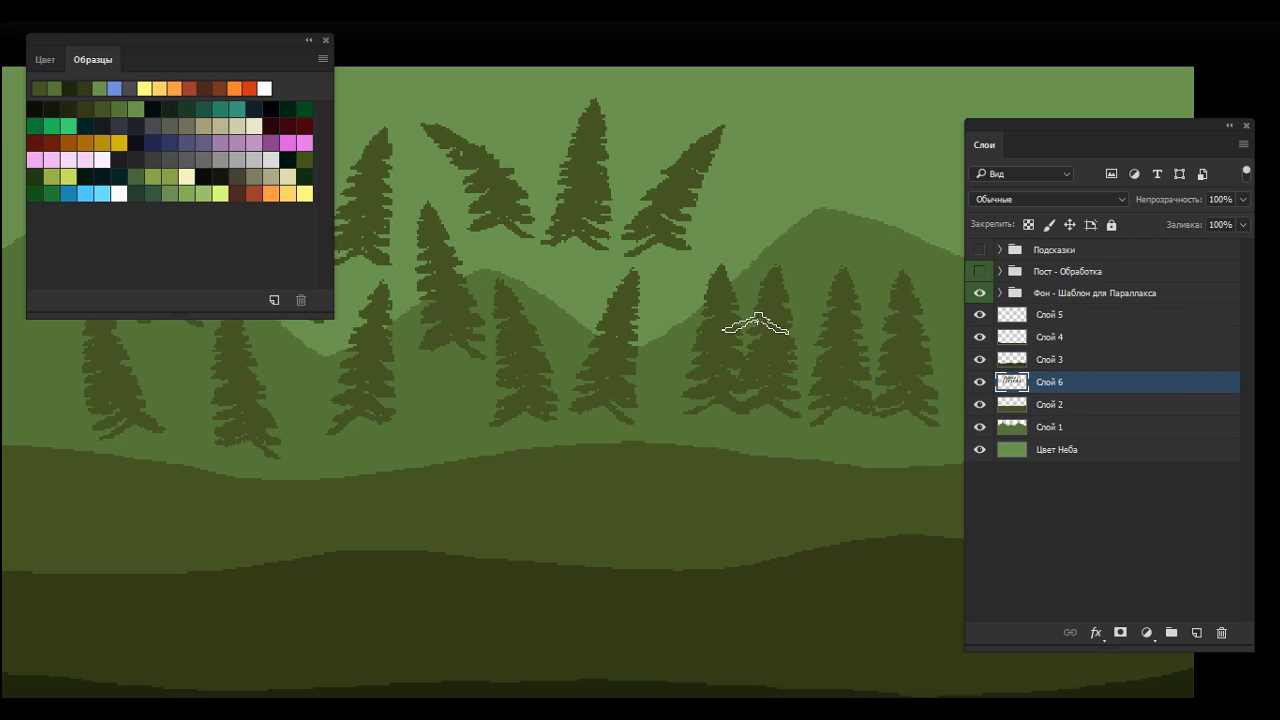
Step: Clear everything on Слой 6 and paint one upright spruce in front of the small middle hill
key(ctrl+a)
key(Delete)
drag(448, 425, 444, 240)
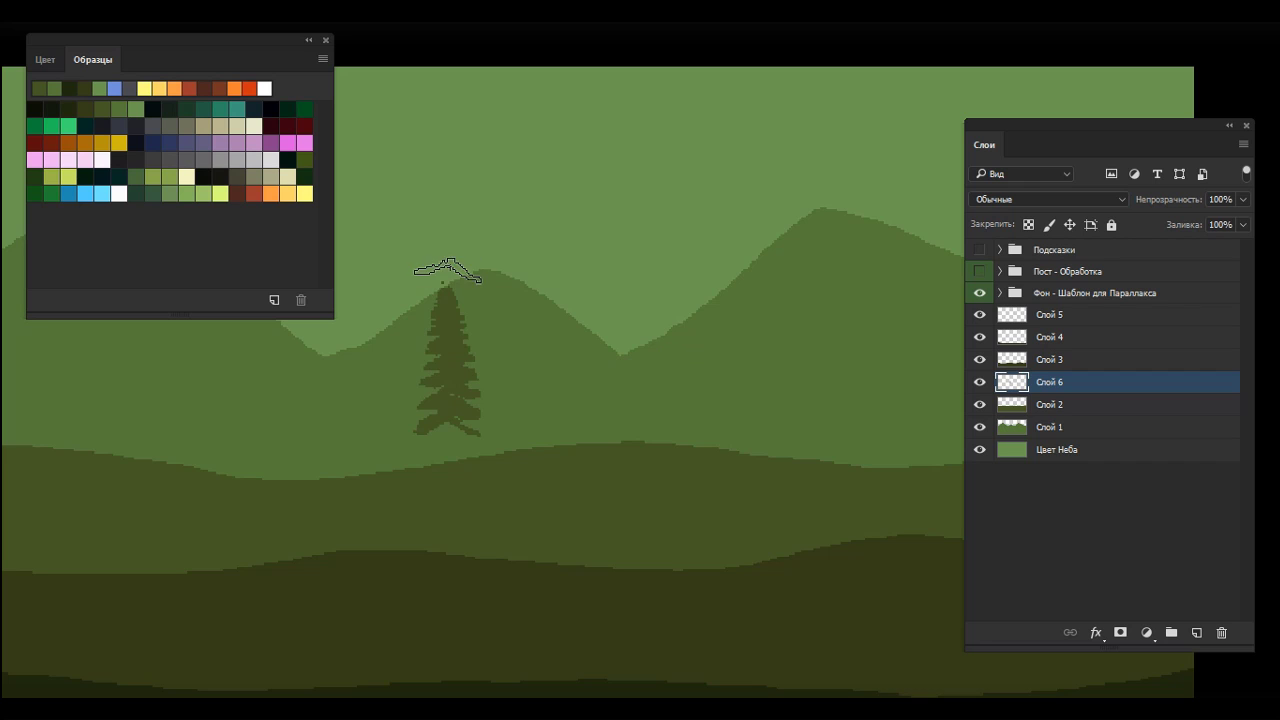
Step: Set the brush's size fade to 50 steps and paint a tall spruce beside the first one
key(F5)
click(131, 260)
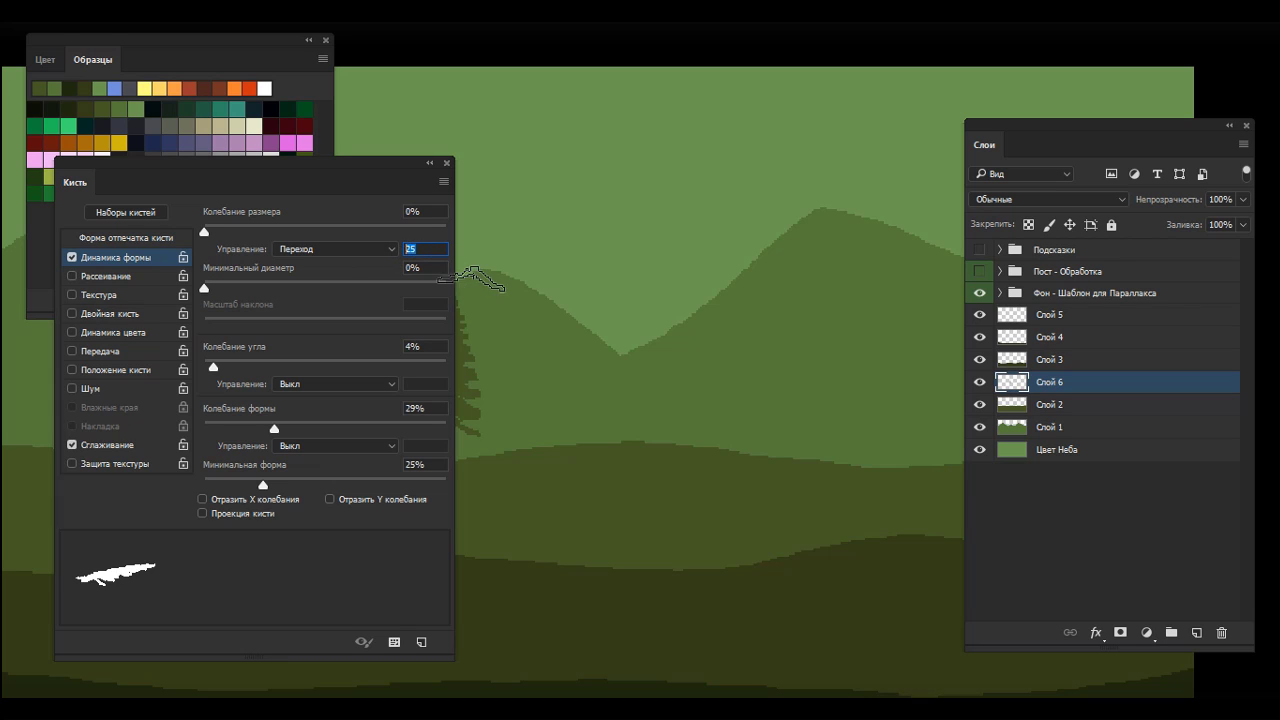
text(50)
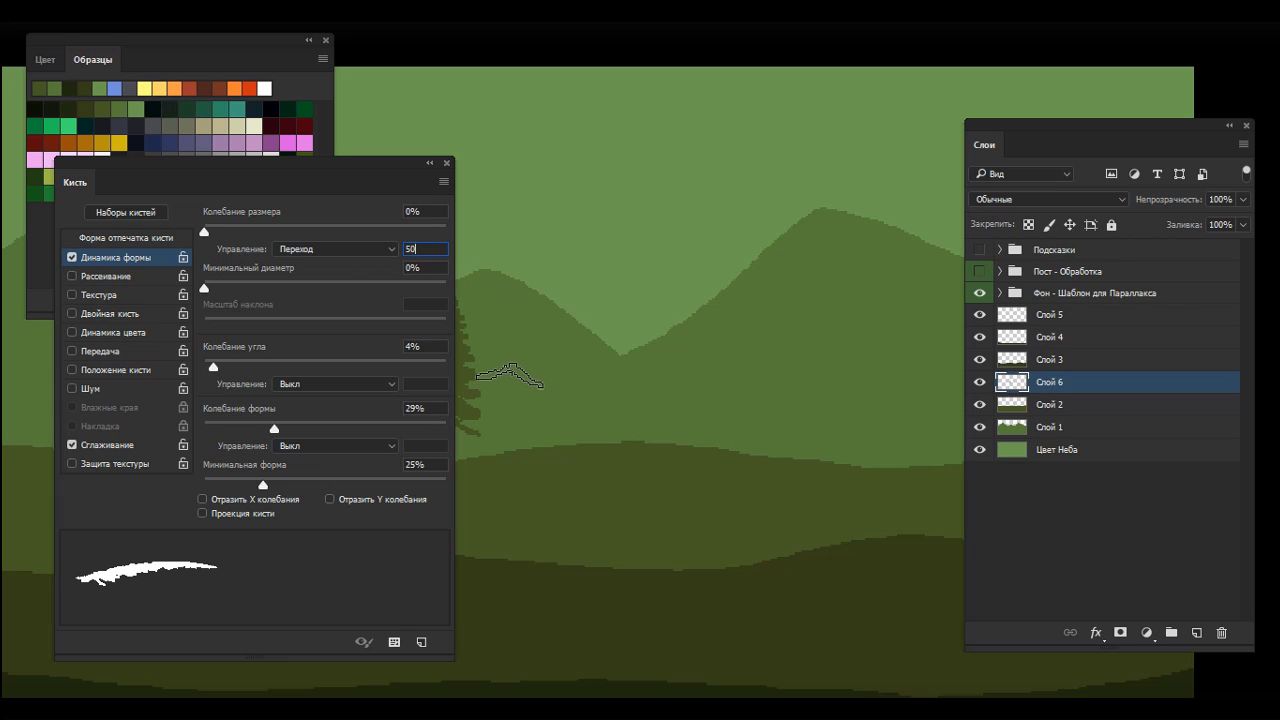
drag(523, 445, 525, 160)
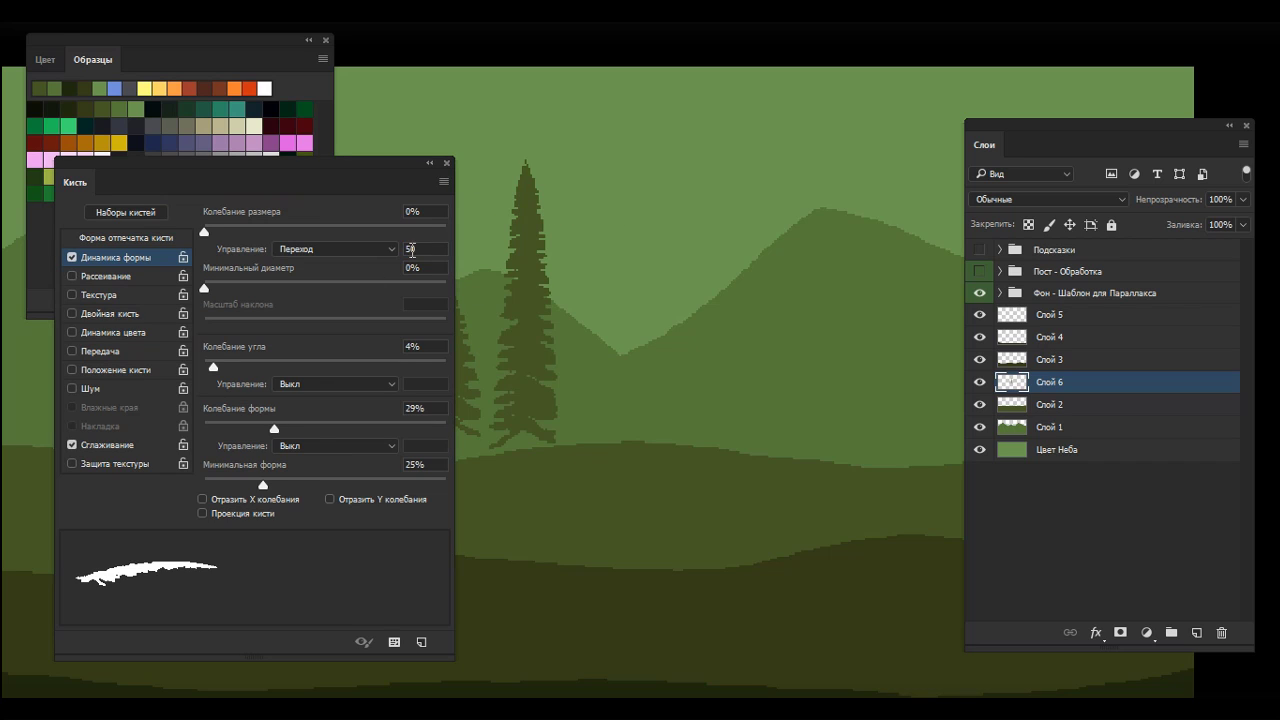
Step: Set the brush's size fade to 35 steps and paint six medium-height spruces around the tall one
text(35)
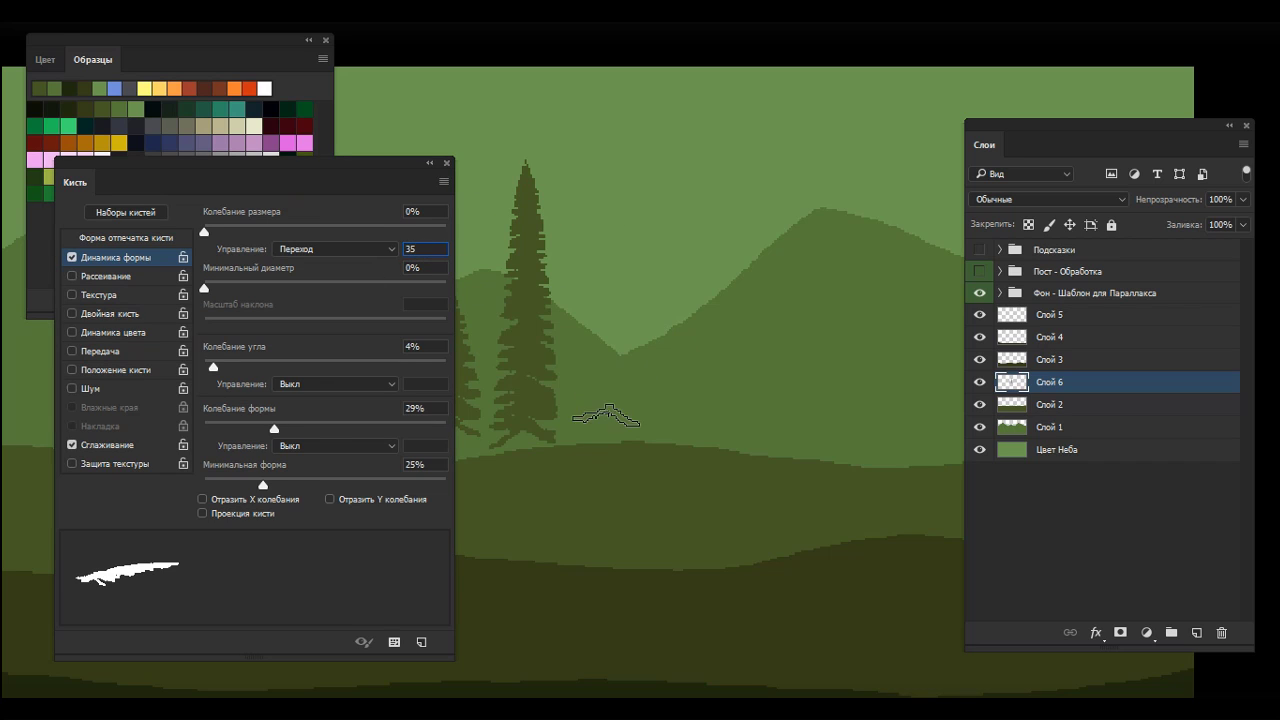
drag(606, 416, 623, 176)
key(F5)
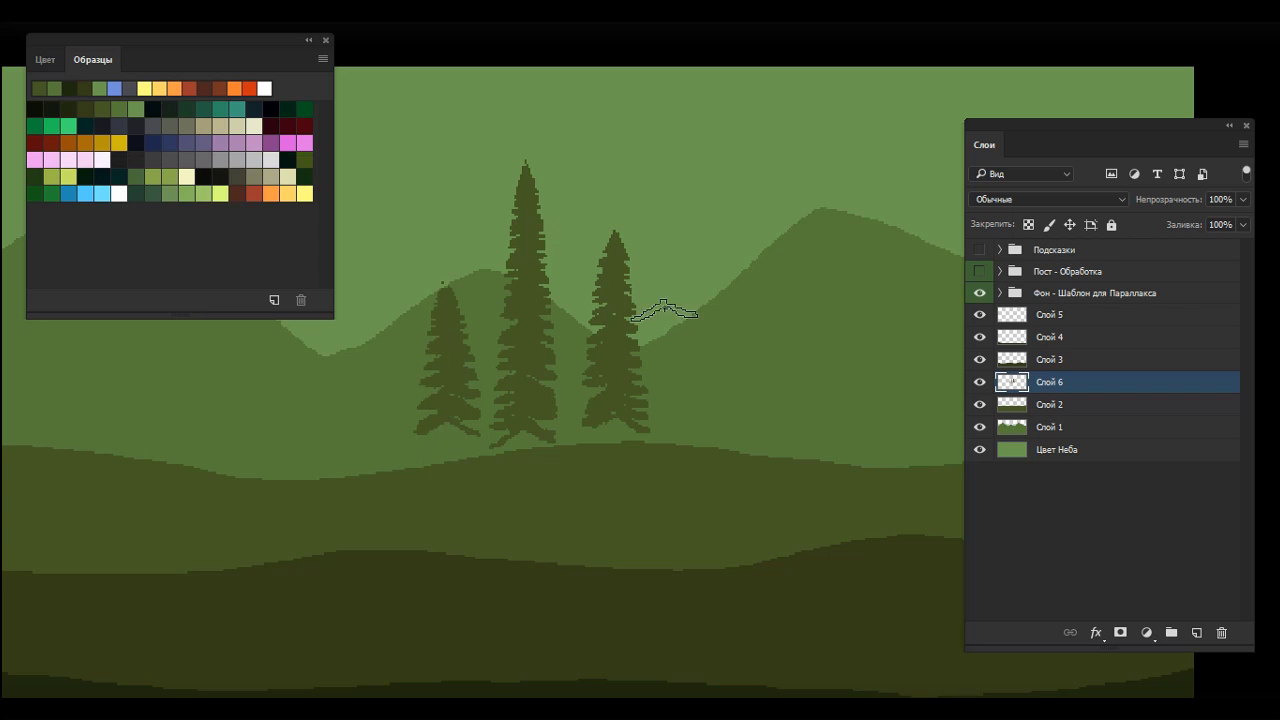
drag(700, 437, 703, 255)
drag(801, 430, 795, 198)
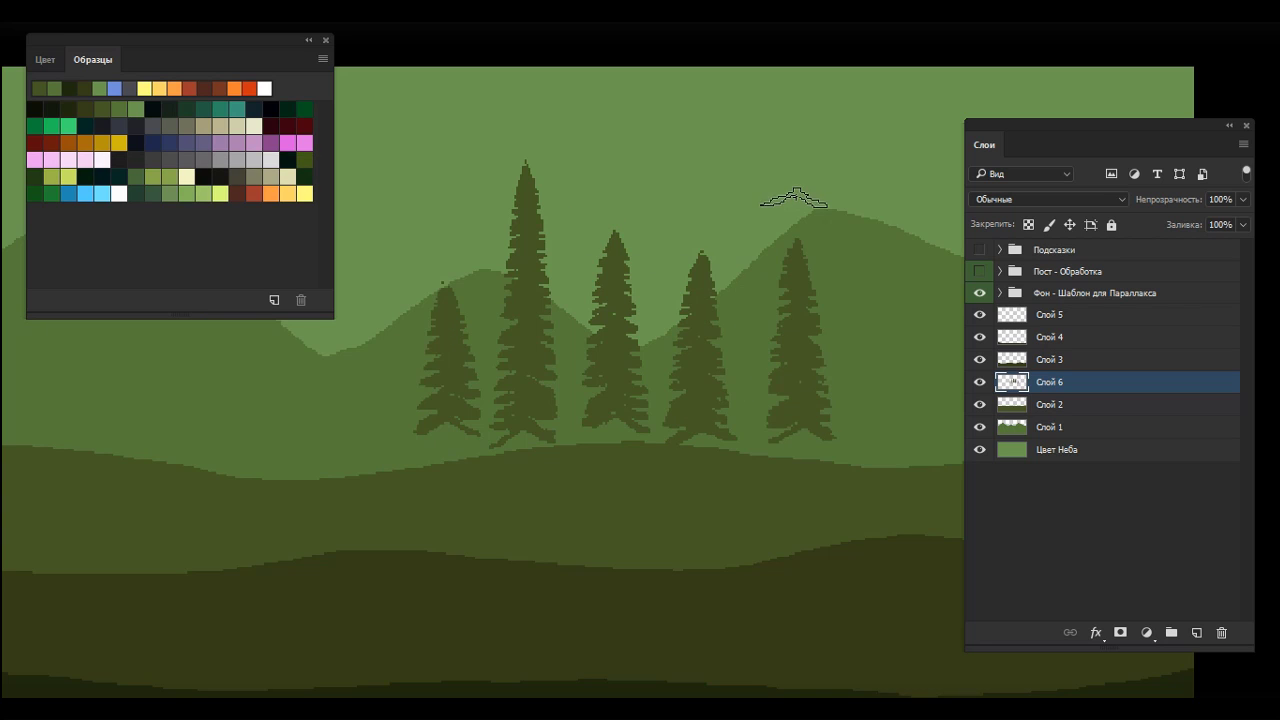
mouse_move(373, 440)
mouse_down()
mouse_move(373, 282)
mouse_move(394, 157)
mouse_up()
drag(886, 432, 879, 130)
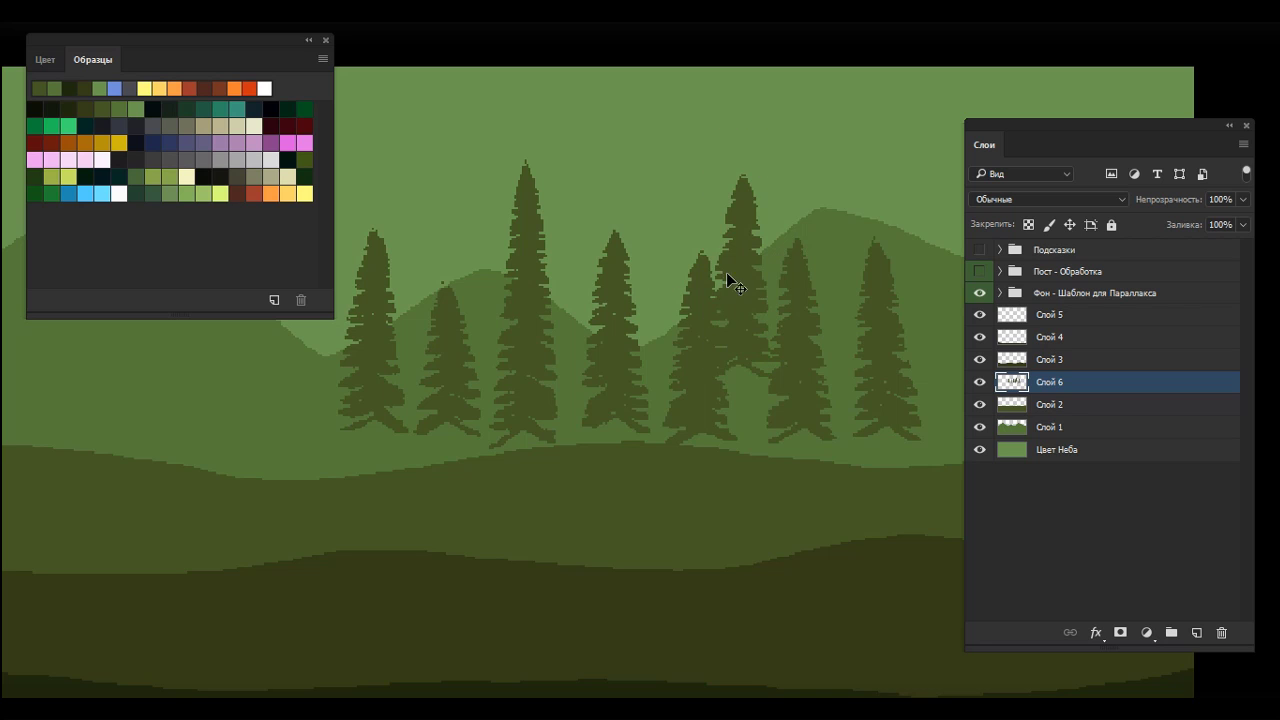
Step: Clear the spruces from Слой 6 and set the brush's size fade to 25 steps
key(Delete)
key(F5)
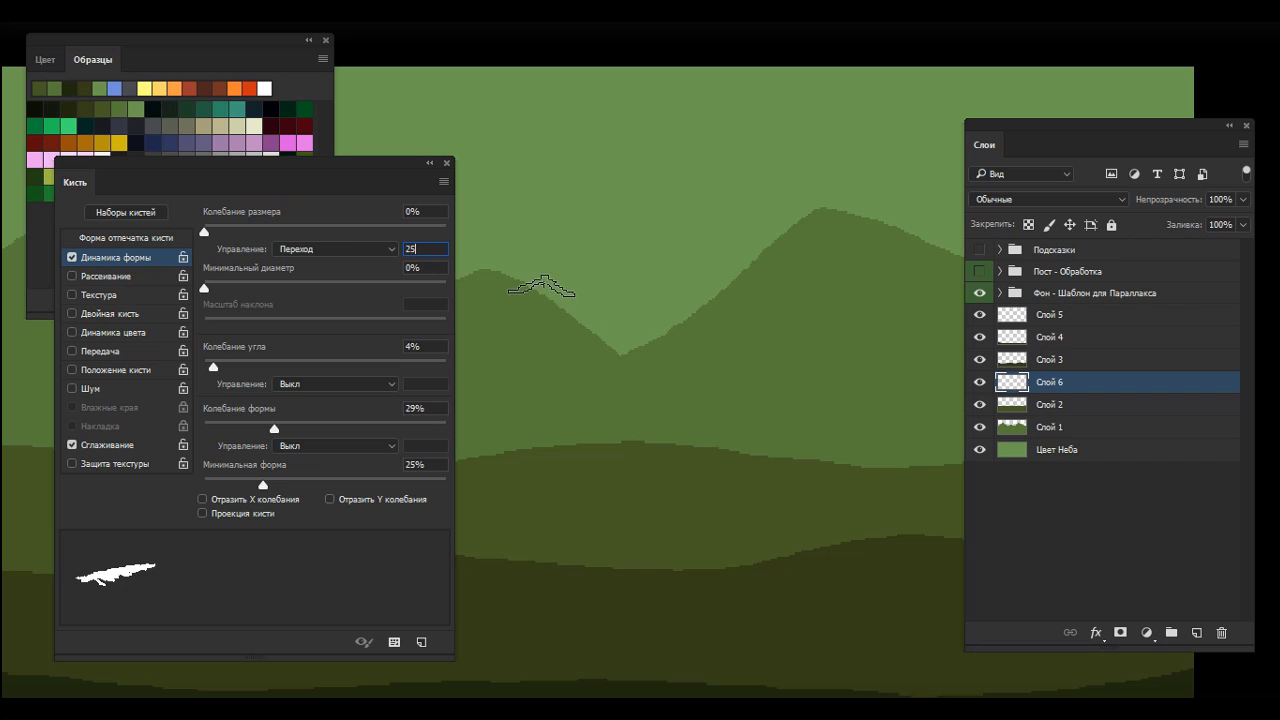
key(F6)
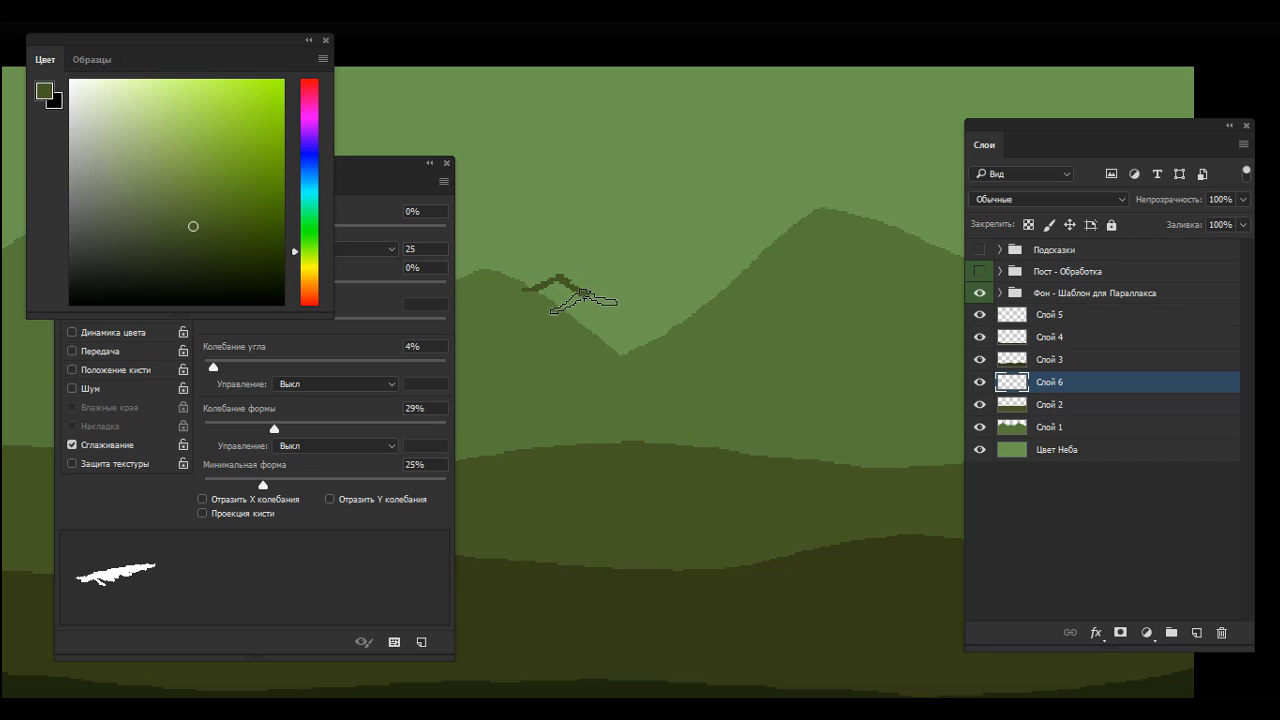
key(F6)
key(F5)
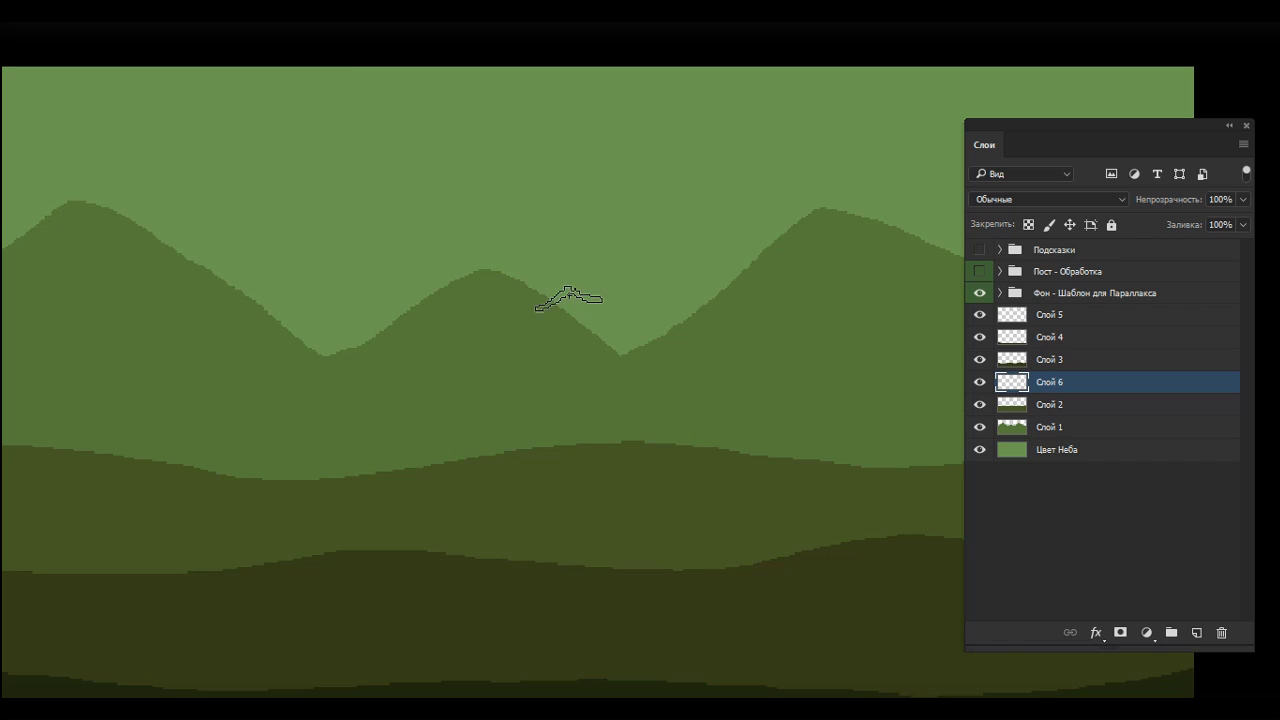
Step: Choose the 119 px Ель Распылитель brush preset
right_click(569, 298)
click(850, 482)
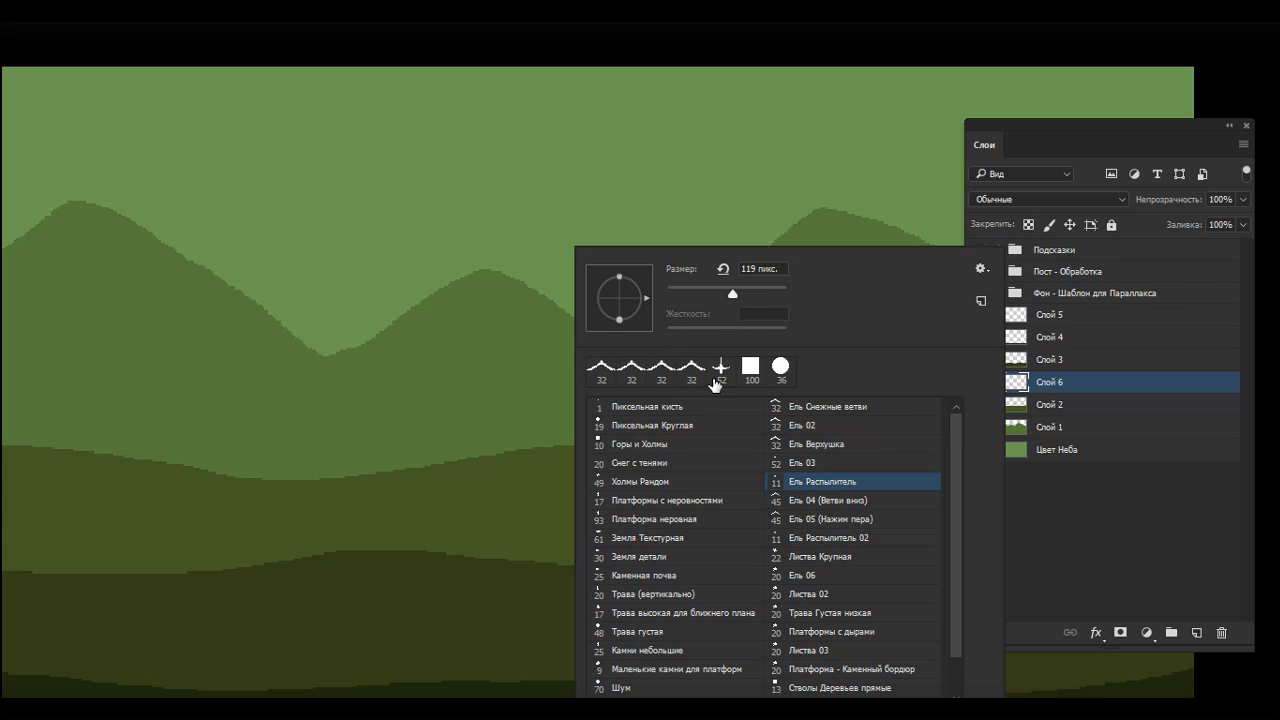
Step: Stamp five separate whole spruces of varied size above the upper hill on Слой 6
click(490, 370)
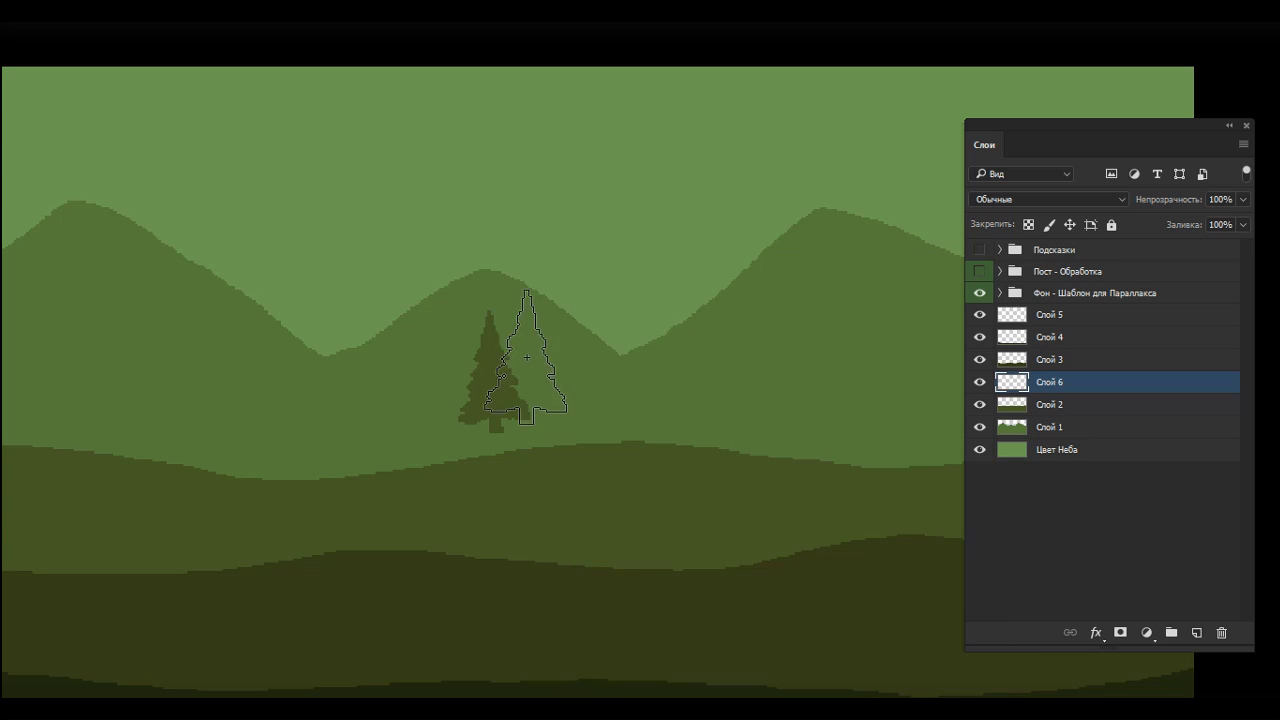
click(620, 354)
click(729, 328)
click(384, 338)
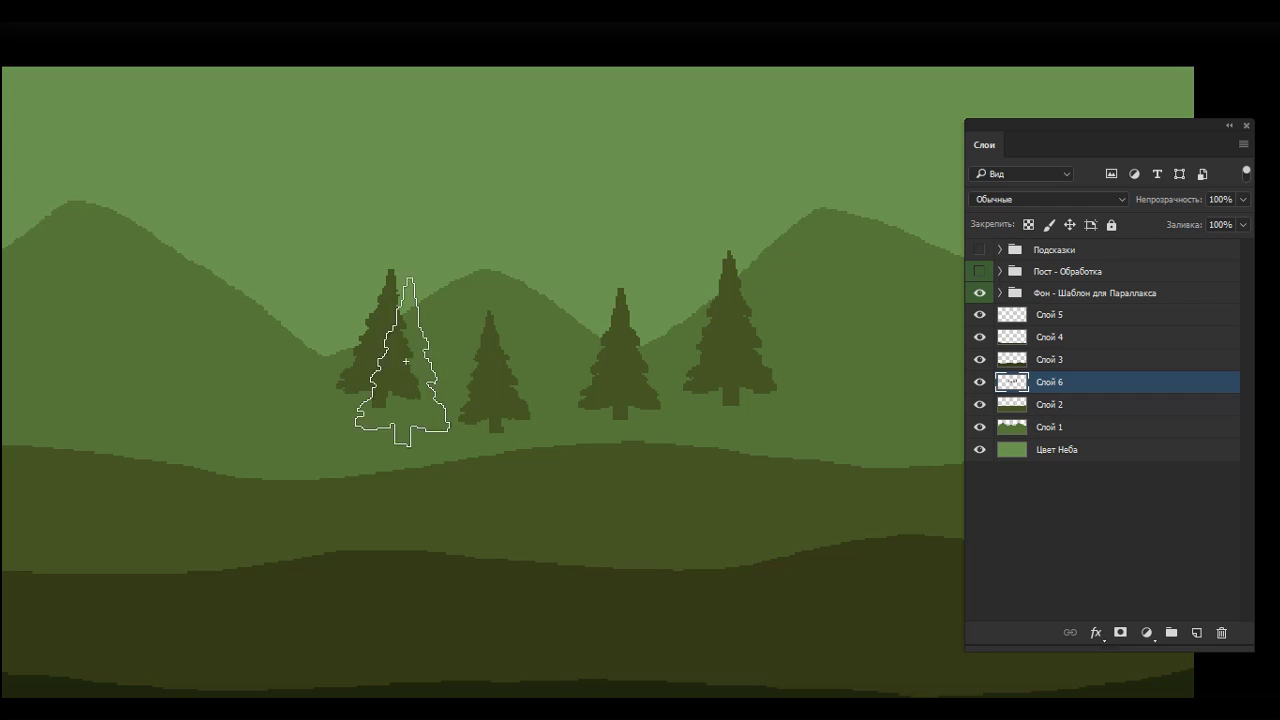
click(843, 324)
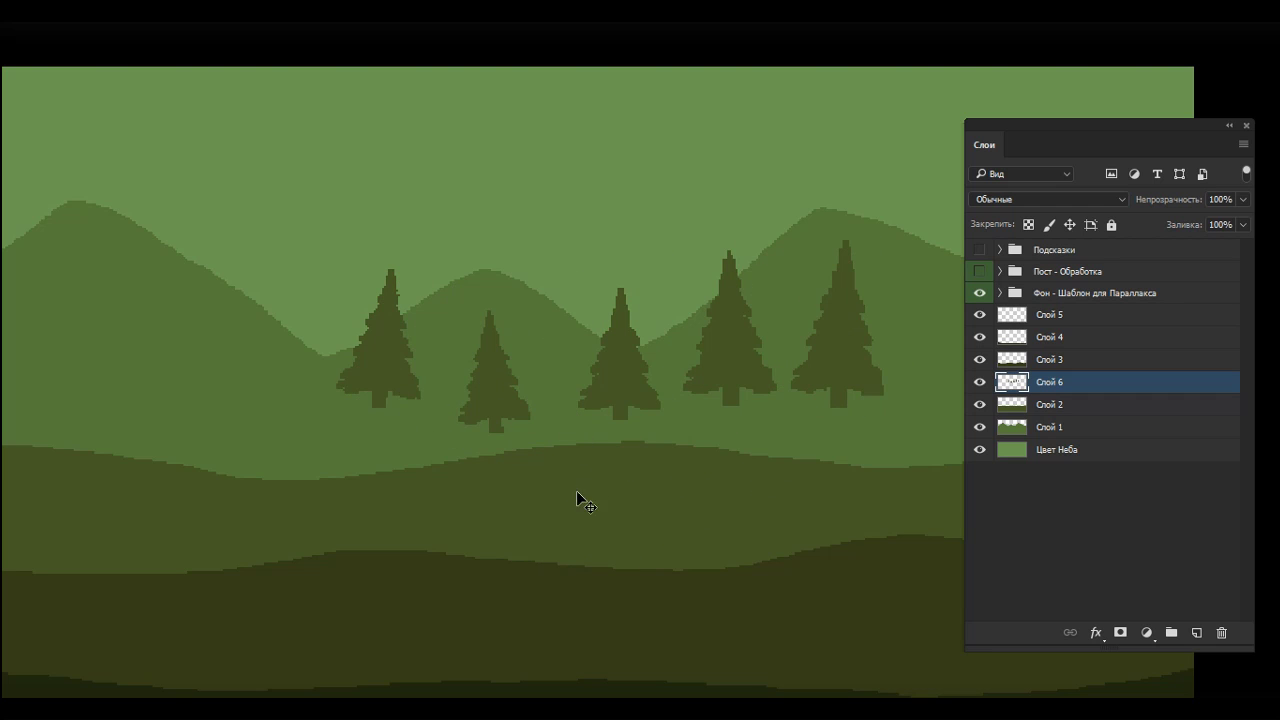
Step: Undo the five stamped spruces on Слой 6
key(ctrl+alt+z)
key(ctrl+alt+z)
key(ctrl+alt+z)
key(ctrl+alt+z)
key(ctrl+alt+z)
Step: Stamp olive spruces of varied height along the whole upper hill on Слой 6, filling the gaps between them
key(ctrl+minus)
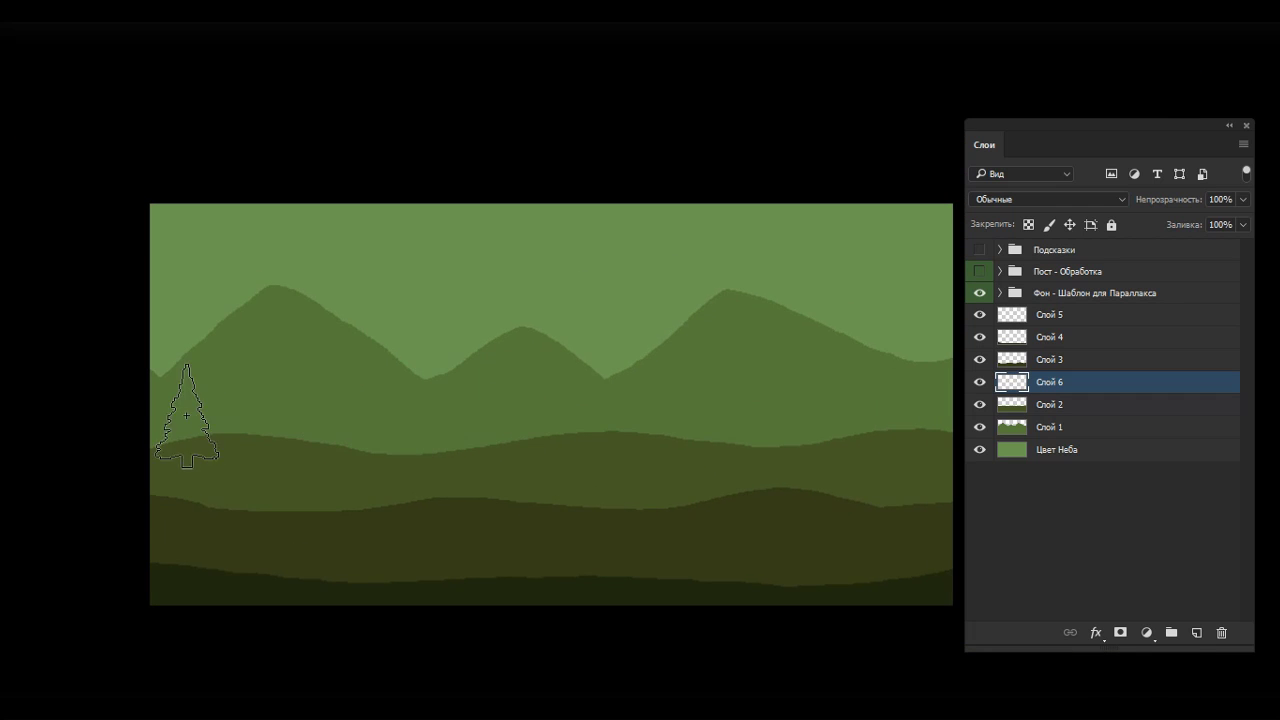
click(160, 410)
click(215, 395)
click(230, 376)
mouse_move(348, 413)
mouse_down()
mouse_move(623, 400)
mouse_move(920, 420)
mouse_up()
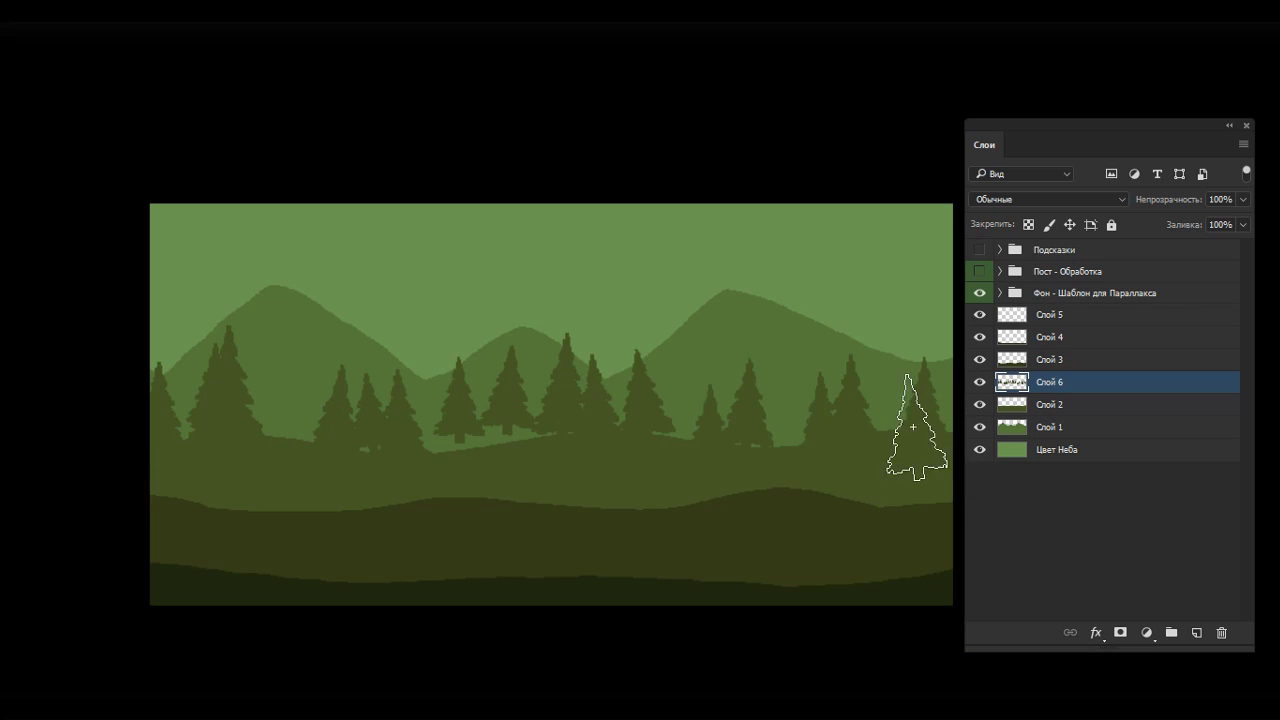
mouse_move(268, 432)
mouse_down()
mouse_move(421, 452)
mouse_move(549, 443)
mouse_move(452, 453)
mouse_move(569, 440)
mouse_move(712, 449)
mouse_move(645, 437)
mouse_move(927, 442)
mouse_move(966, 429)
mouse_move(648, 458)
mouse_up()
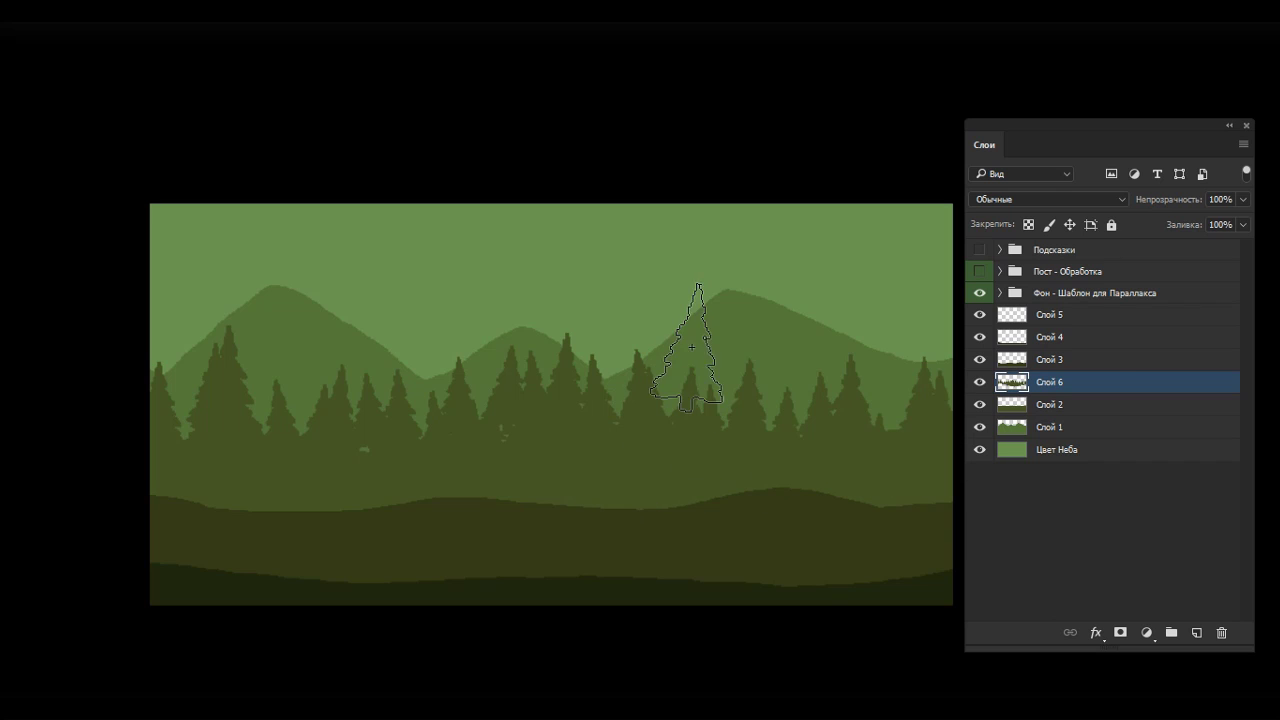
Step: Choose the Ель Верхушка brush and paint a slender ragged spruce just before the tall right-hand hill on Слой 6
right_click(699, 345)
click(924, 464)
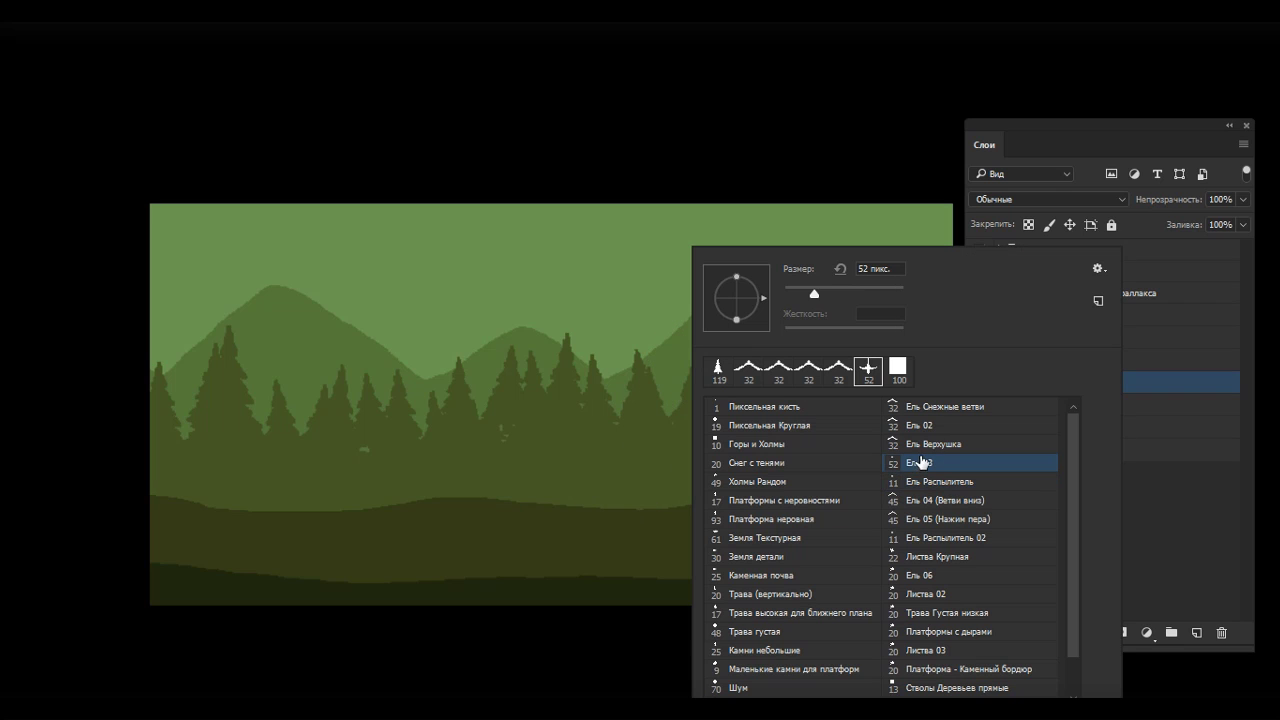
click(913, 446)
click(652, 432)
click(666, 350)
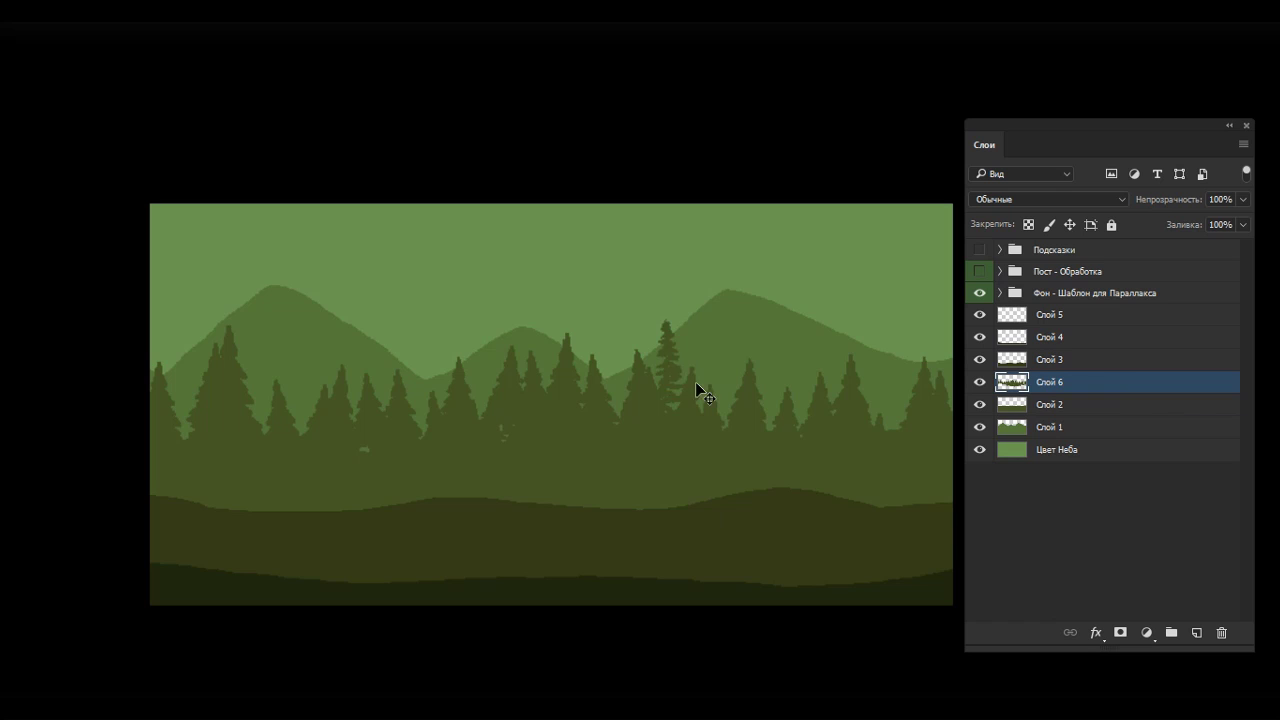
Step: Paint taller ragged tops onto three spruces in the middle part of the tree line on Слой 6
click(717, 376)
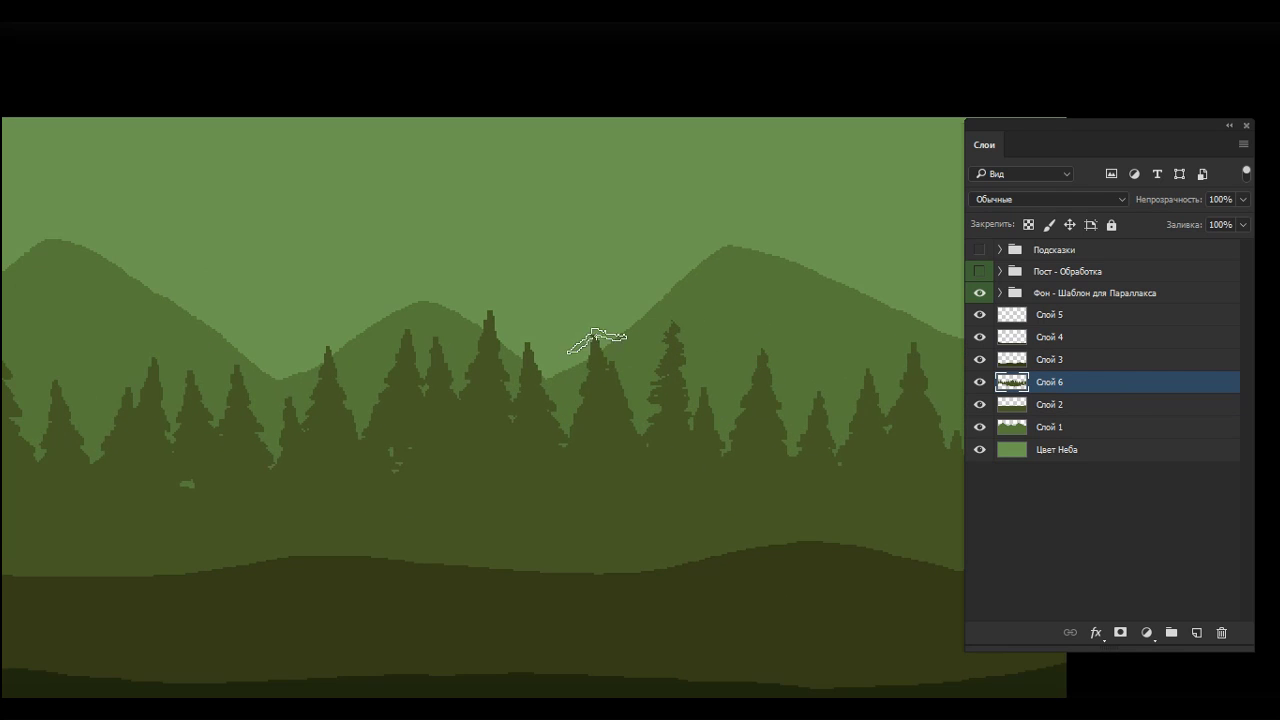
click(592, 250)
key(ctrl+z)
click(586, 278)
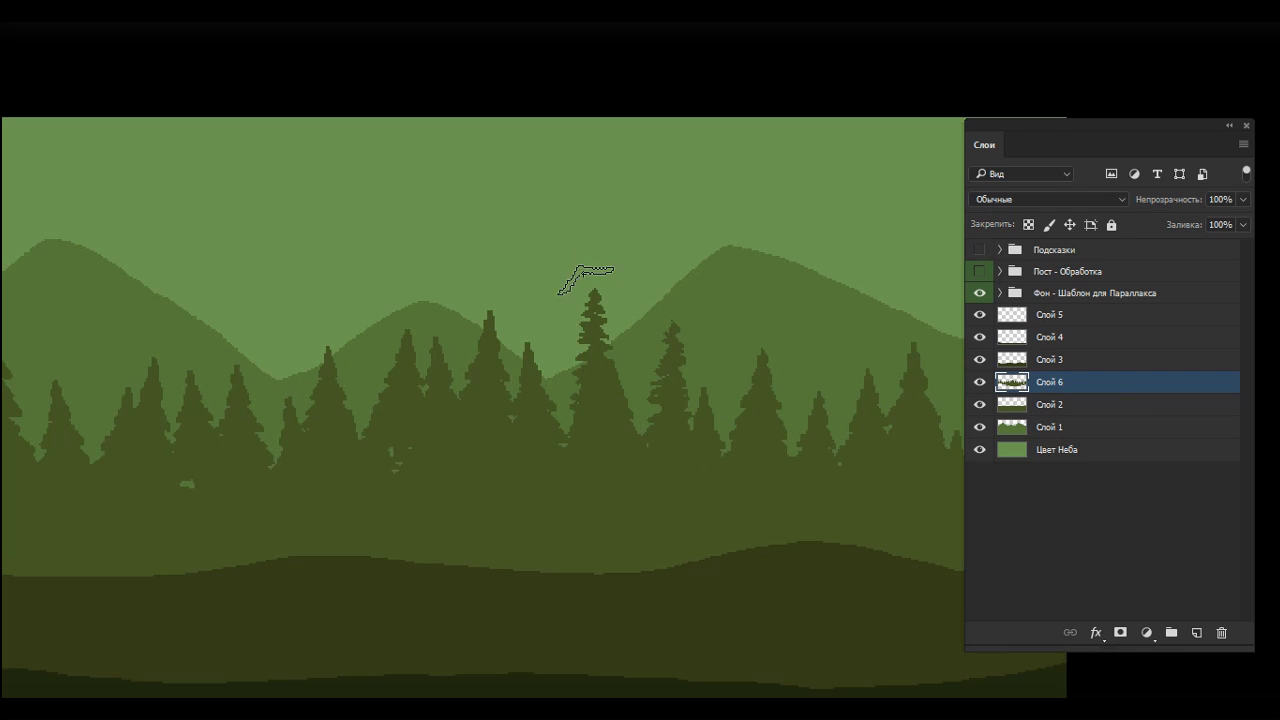
click(489, 408)
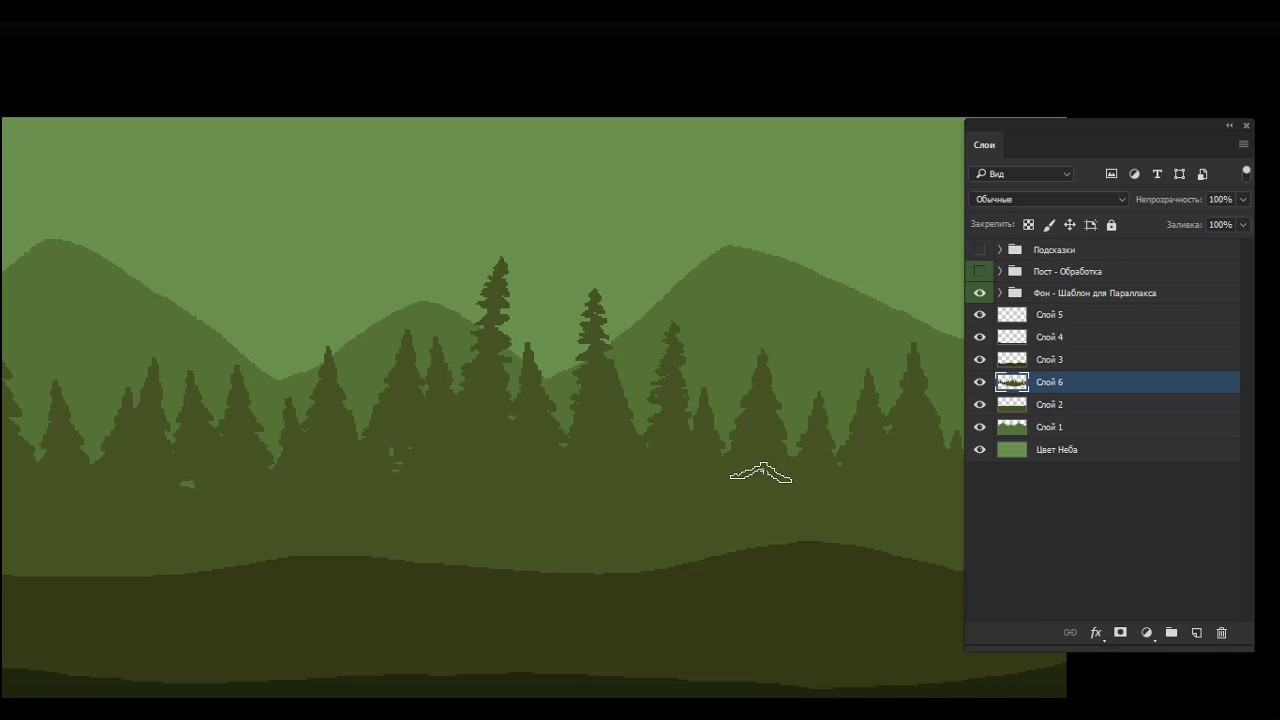
click(761, 474)
Step: Switch to a wider drooping-branch spruce brush and paint two large spruces, one near the small middle hill and one farther right
right_click(761, 474)
click(1062, 510)
click(324, 481)
click(335, 405)
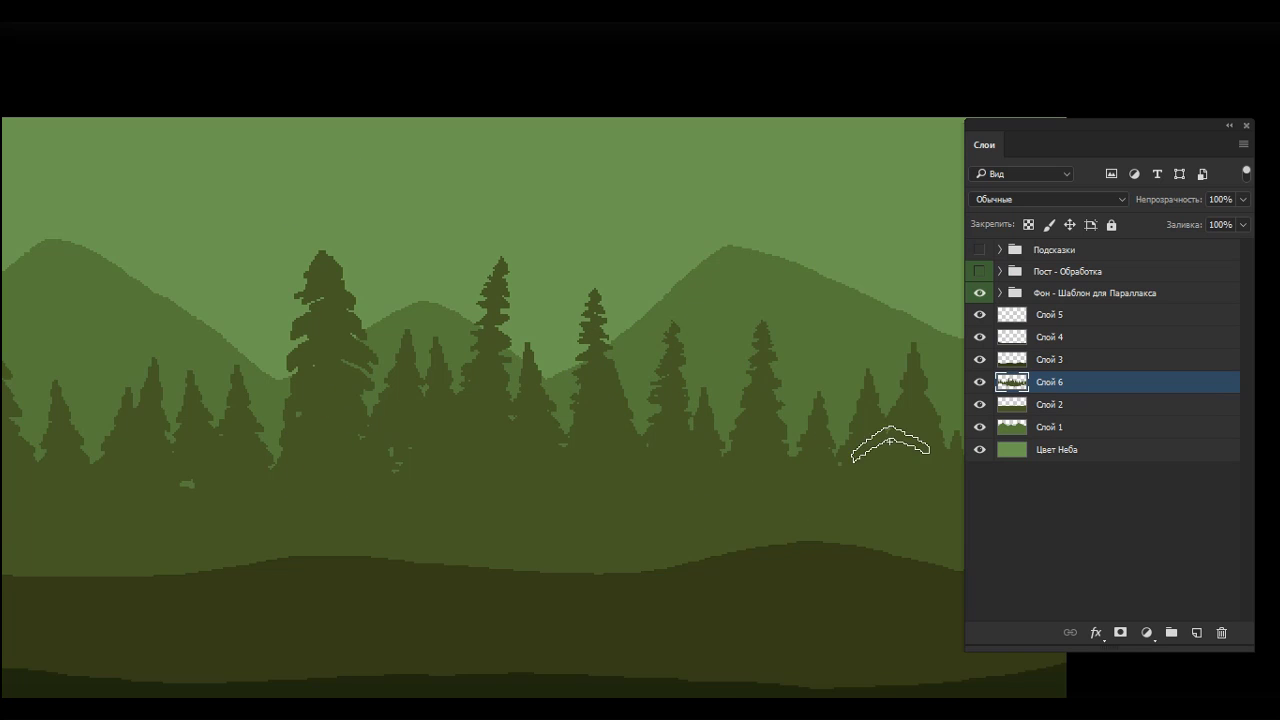
click(890, 443)
Step: Choose the Ель 02 brush, paint four slimmer spruces along the tree line on Слой 6, and hide the panels
right_click(664, 315)
click(903, 430)
key(Return)
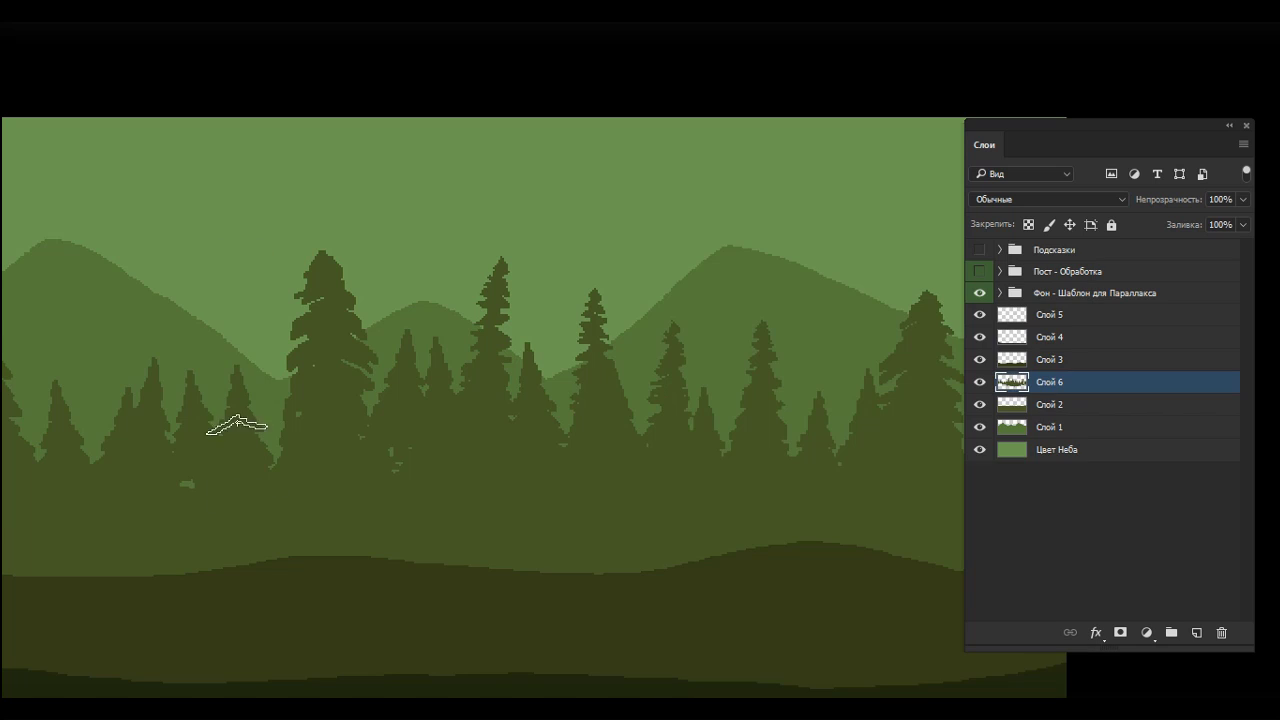
click(237, 425)
click(805, 400)
click(822, 330)
key(Tab)
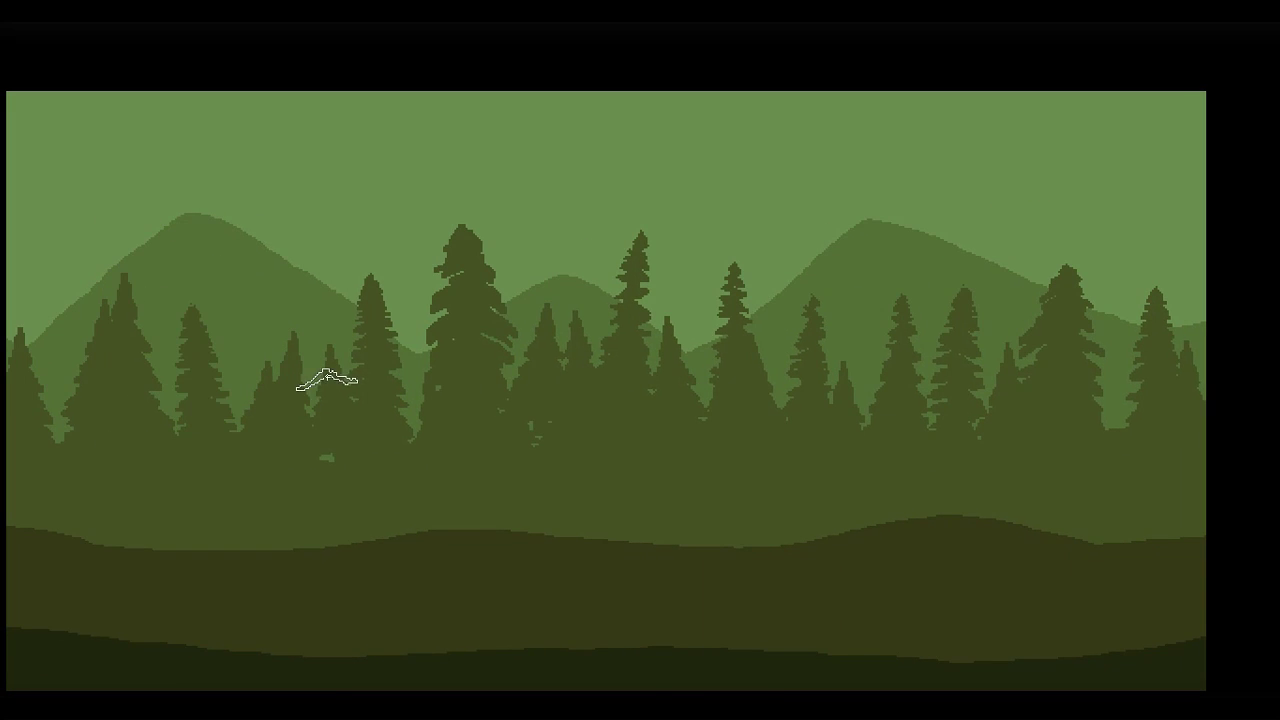
Step: Paint a taller ragged top on the large left-hand spruce with the Ель 03 brush, and sharpen the treetops with the 1 px Пиксельная кисть
right_click(338, 378)
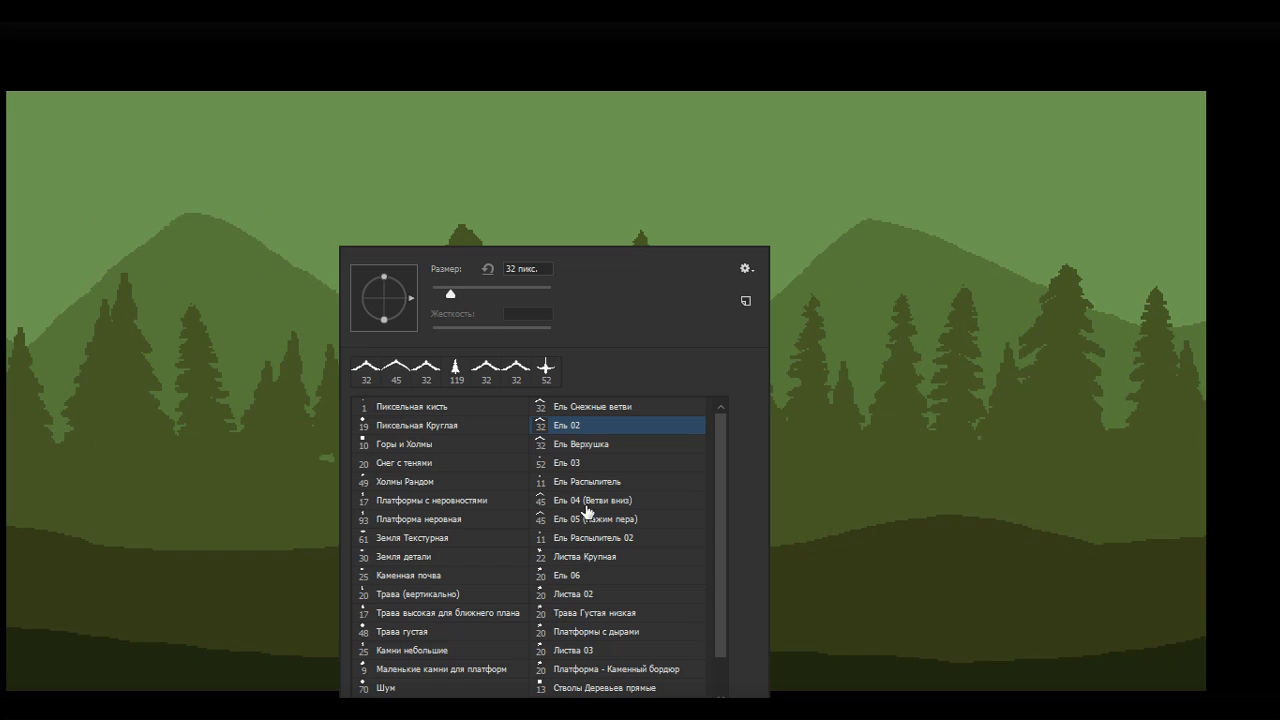
double_click(568, 460)
right_click(300, 290)
click(370, 406)
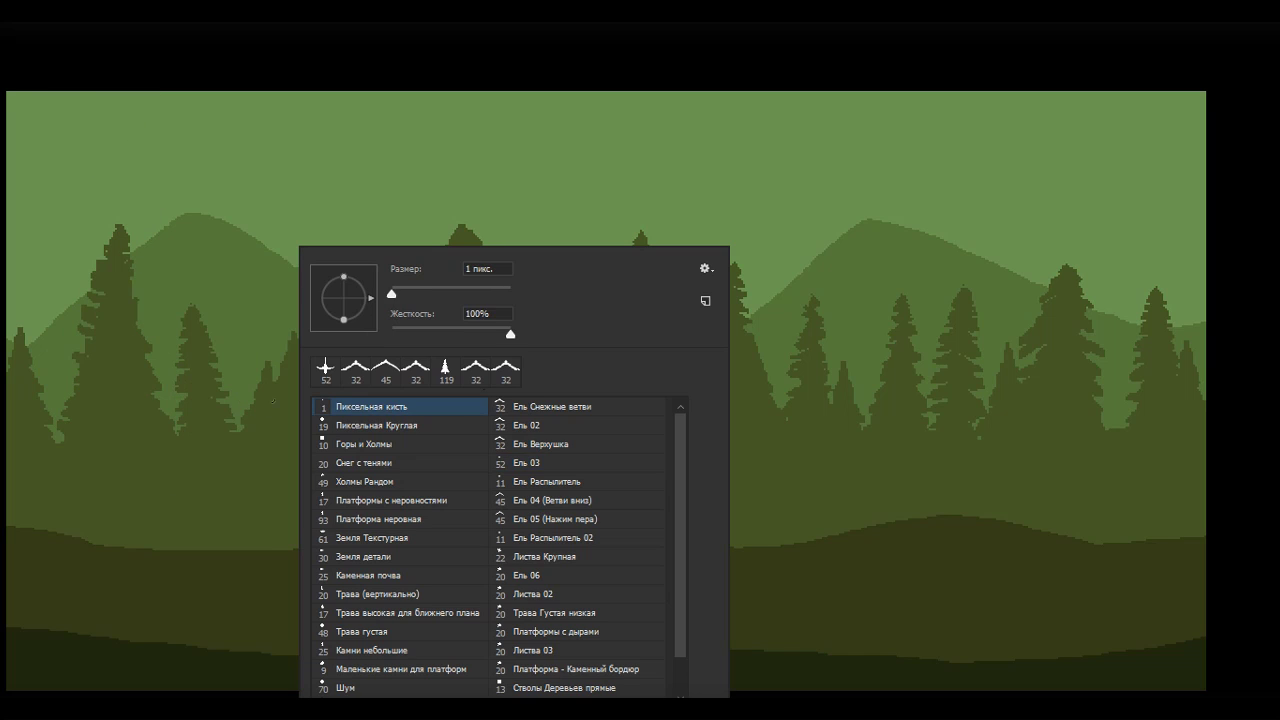
key(Return)
right_click(296, 330)
key(Return)
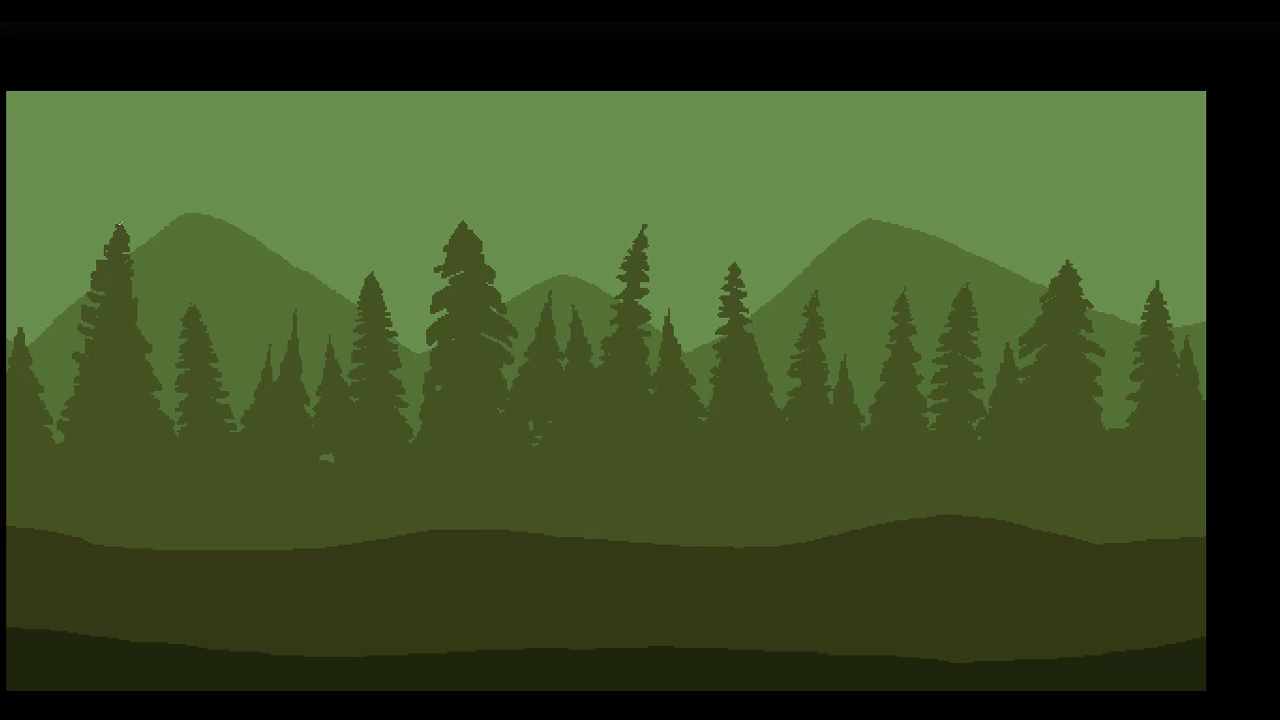
Step: Paint taller ragged tops on the spruce at the left edge and on the slim spruce below the left mountain's far slope
scroll(127, 313, left, 3)
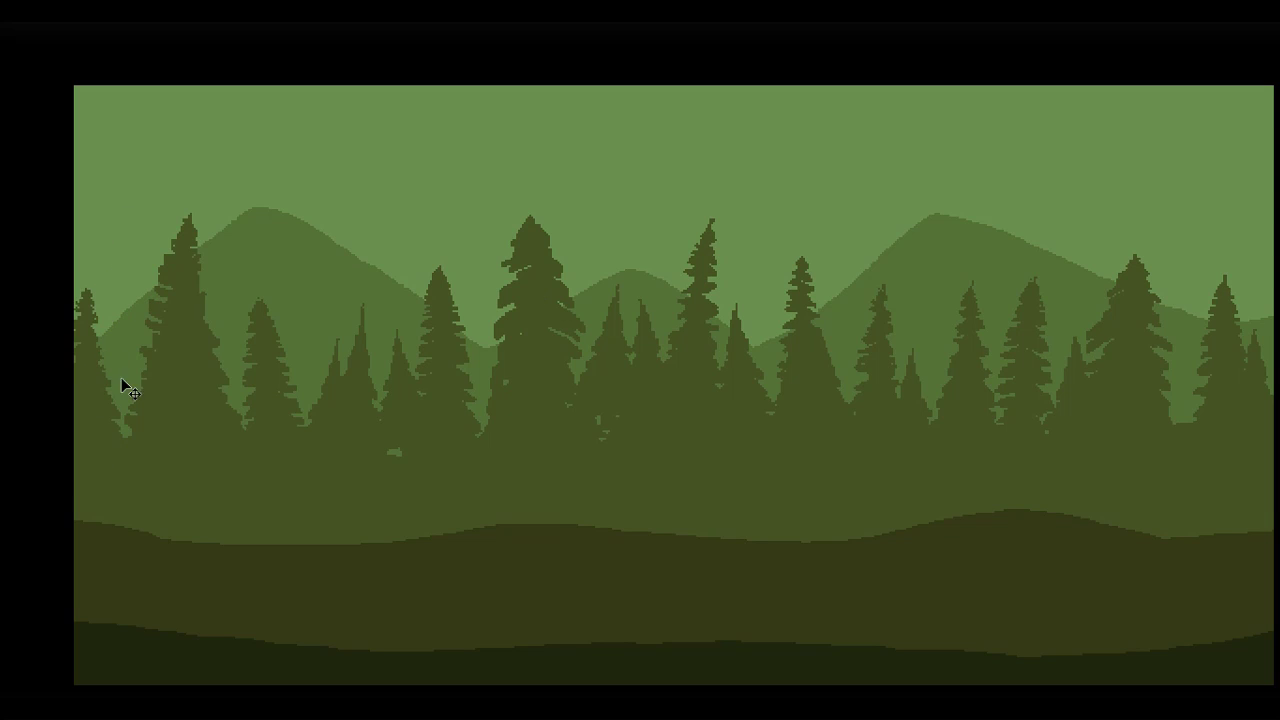
key(b)
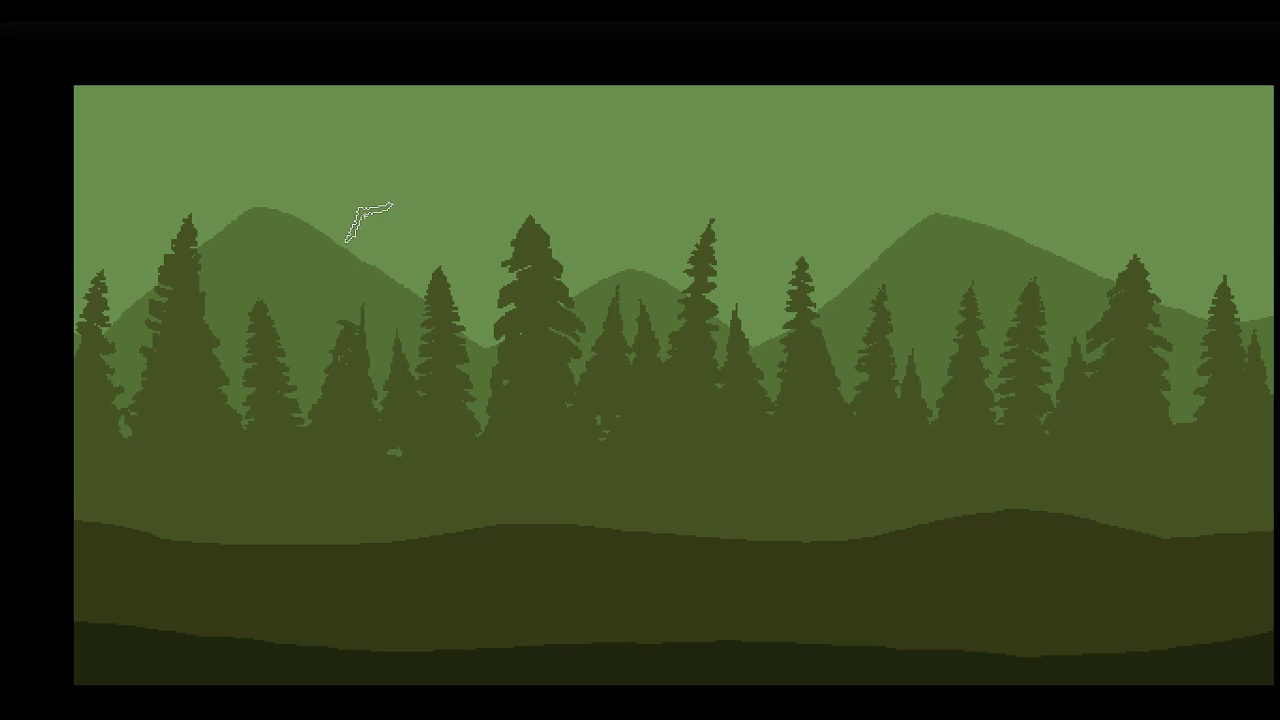
right_click(380, 325)
double_click(410, 385)
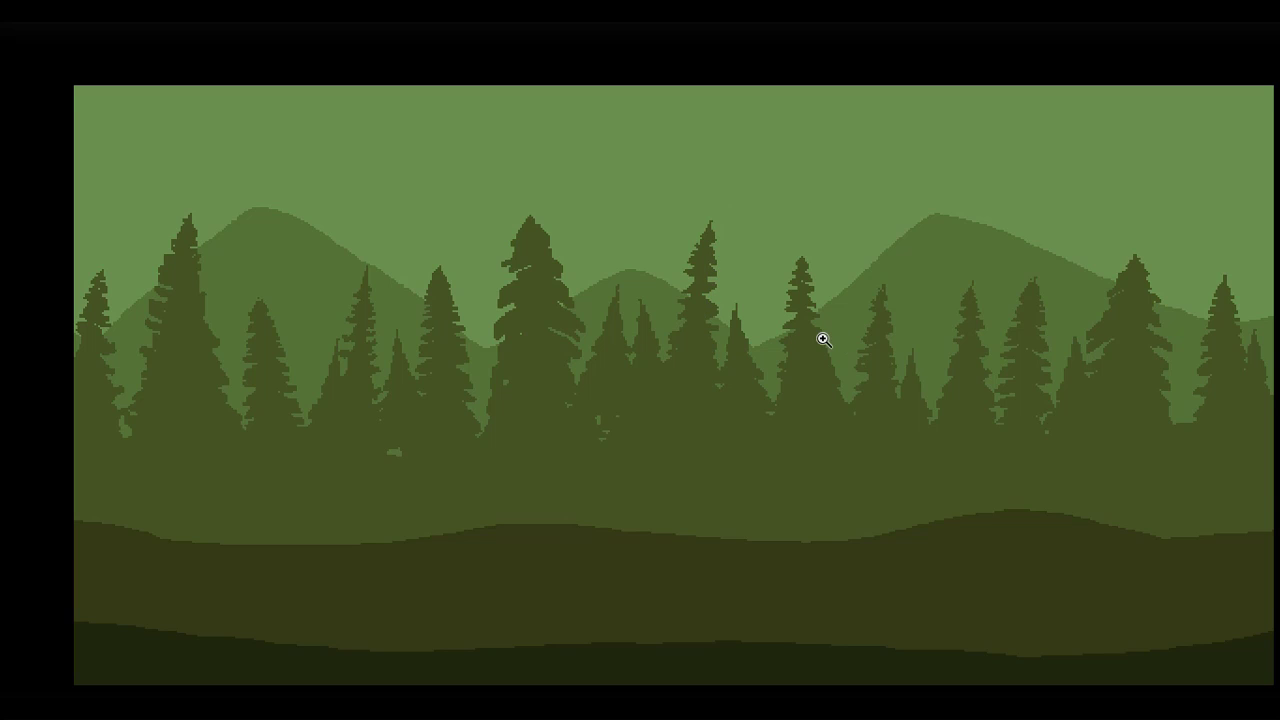
drag(823, 340, 810, 337)
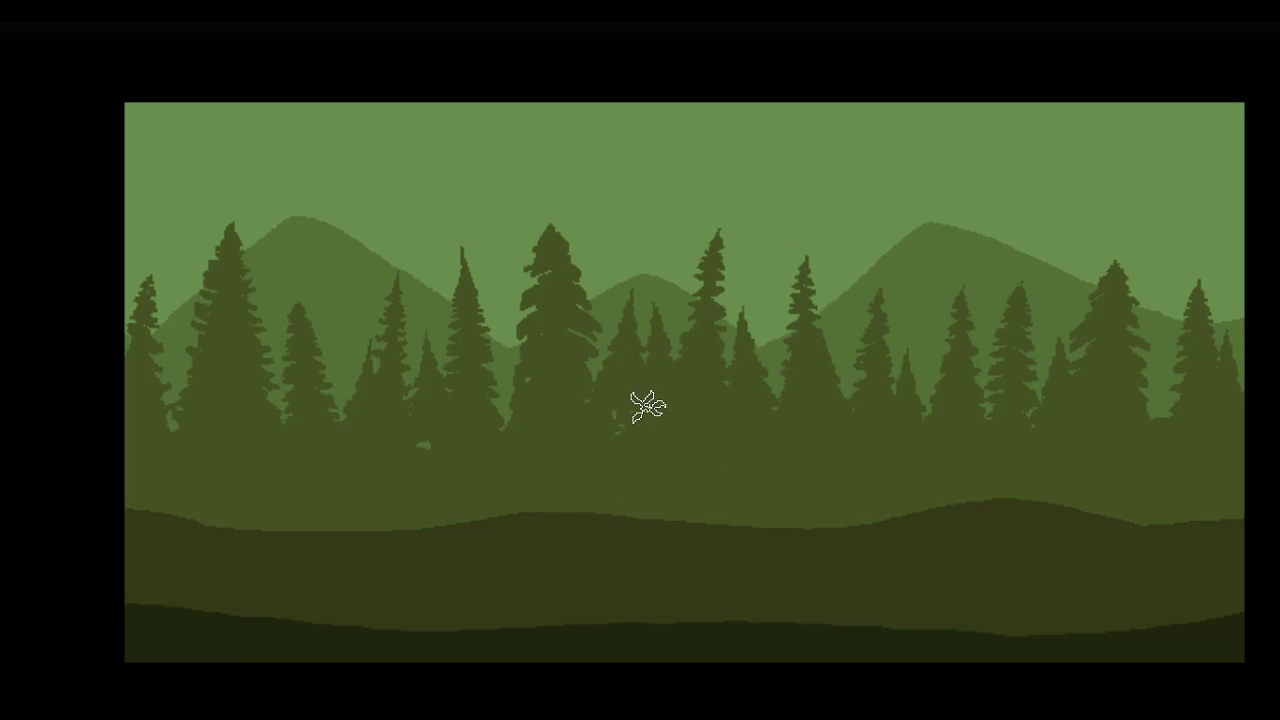
Step: Paint low dense grass along the whole crest of the dark middle hill with the Трава Густая низкая brush
right_click(668, 380)
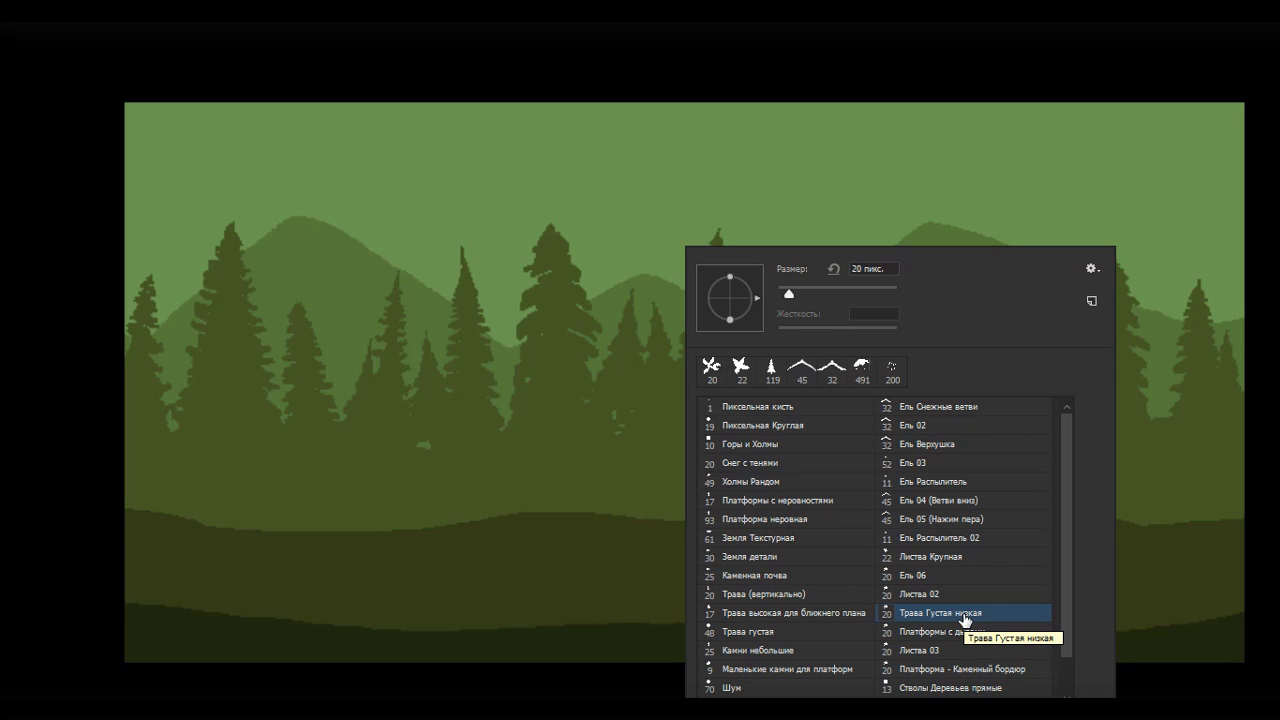
click(337, 591)
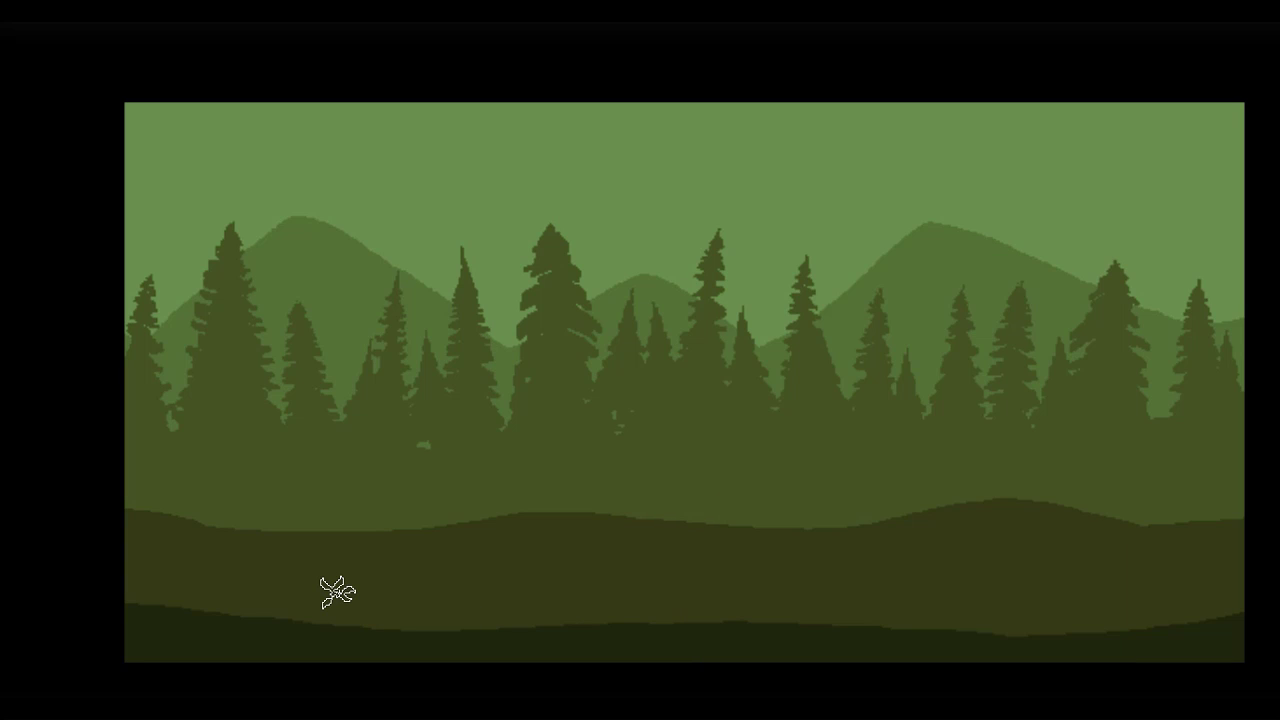
mouse_move(139, 512)
mouse_down()
mouse_move(264, 538)
mouse_move(531, 515)
mouse_move(736, 538)
mouse_move(984, 508)
mouse_move(1159, 538)
mouse_move(1251, 525)
mouse_up()
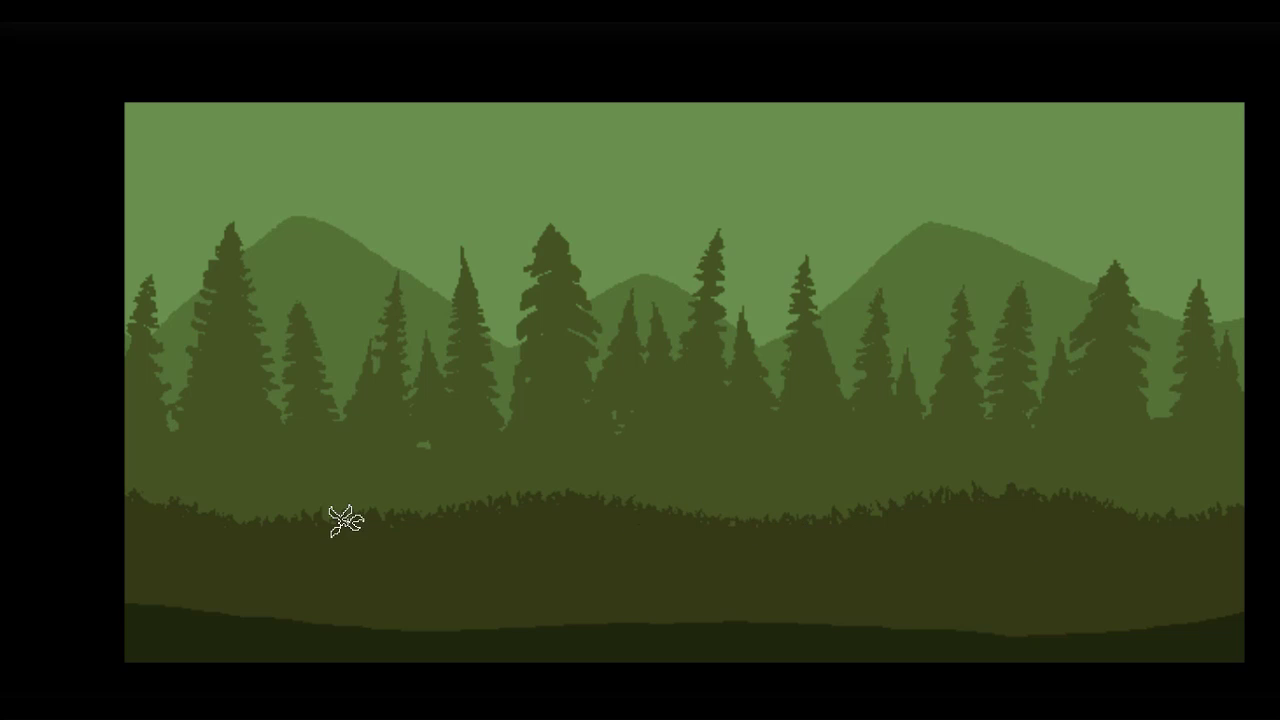
right_click(238, 474)
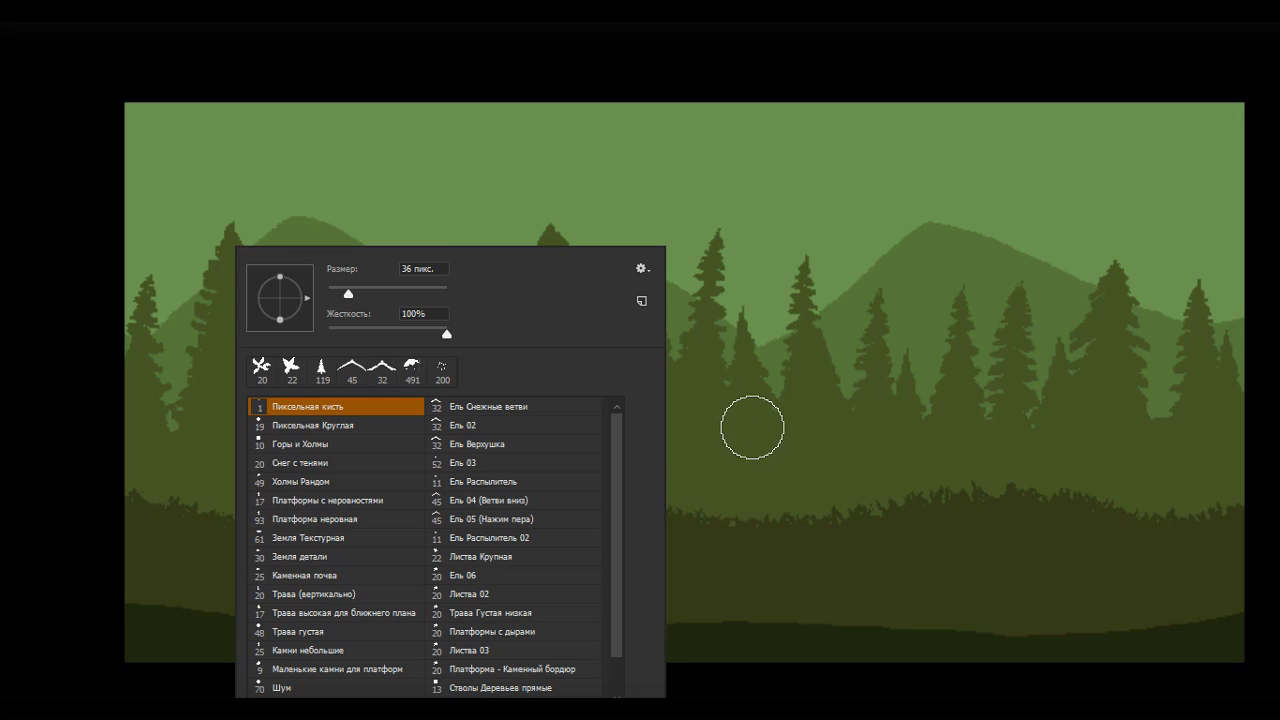
click(506, 615)
click(153, 460)
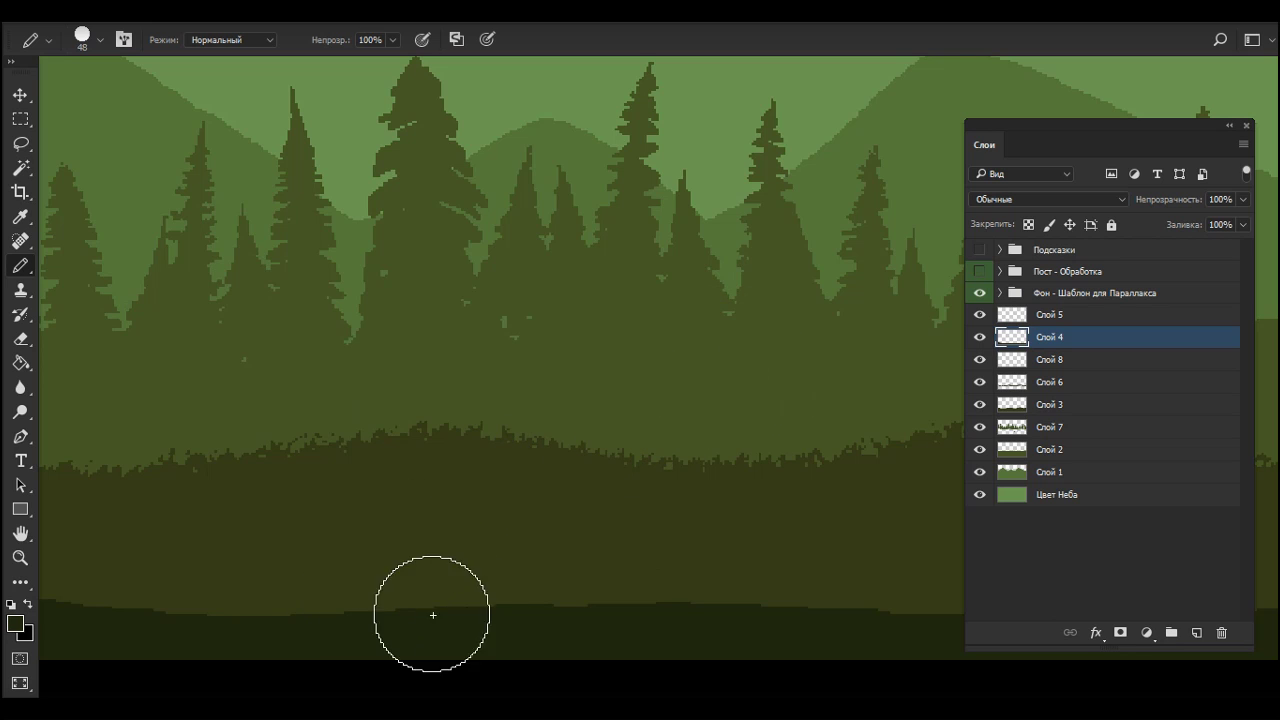
Step: Choose the 48 px Трава густая brush, try a tall grass clump on the foreground hill of Слой 4, and undo it
right_click(585, 382)
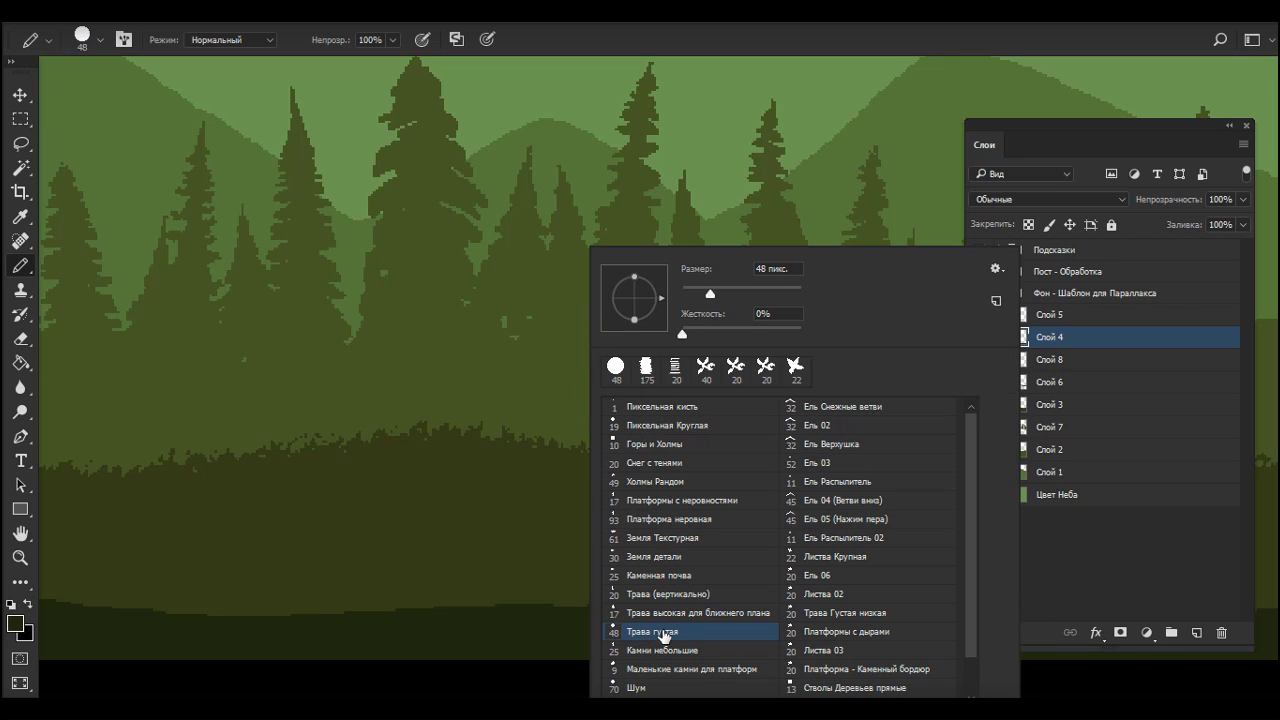
click(306, 623)
mouse_move(290, 610)
mouse_down()
mouse_move(784, 602)
mouse_move(826, 583)
mouse_up()
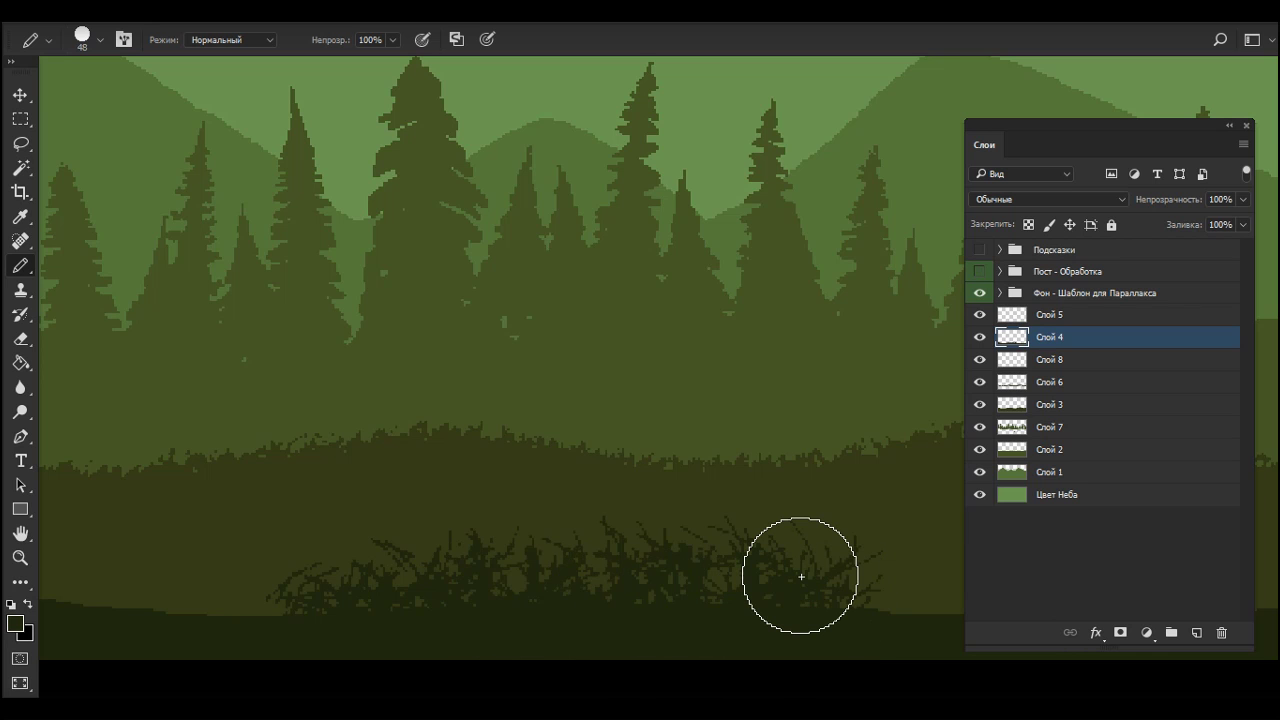
key(F7)
scroll(477, 517, down, 2)
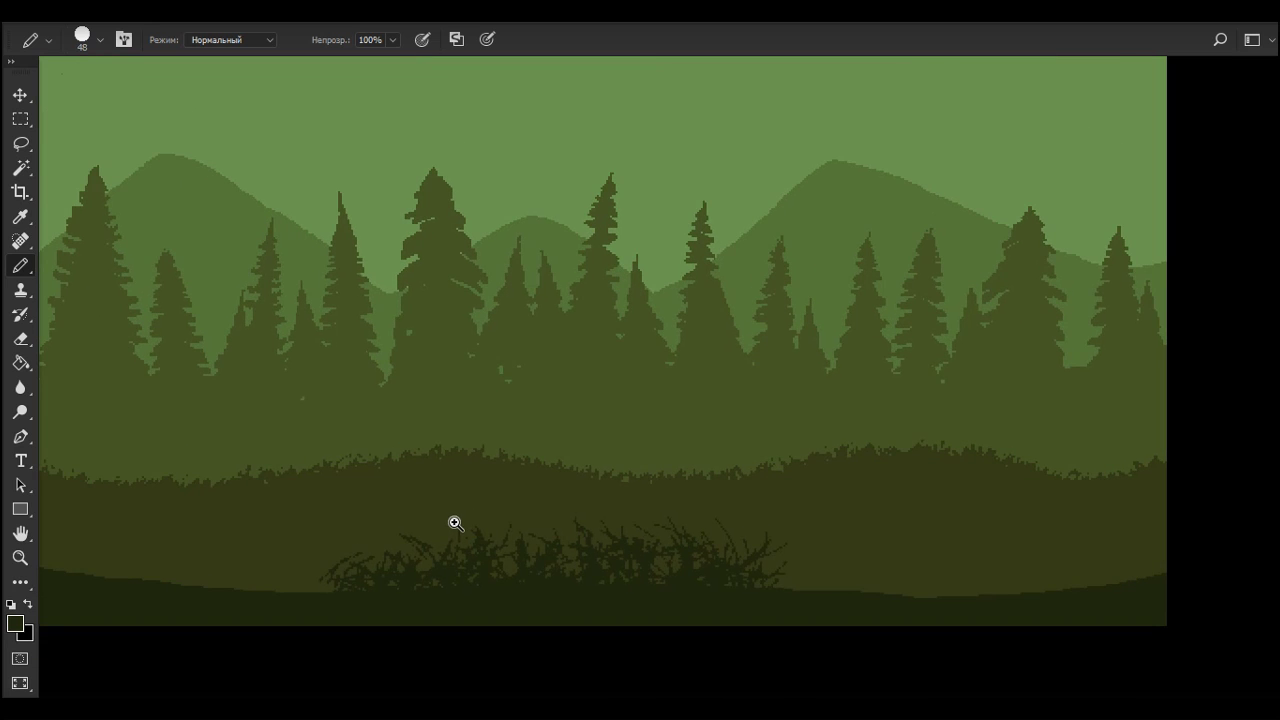
key(ctrl+z)
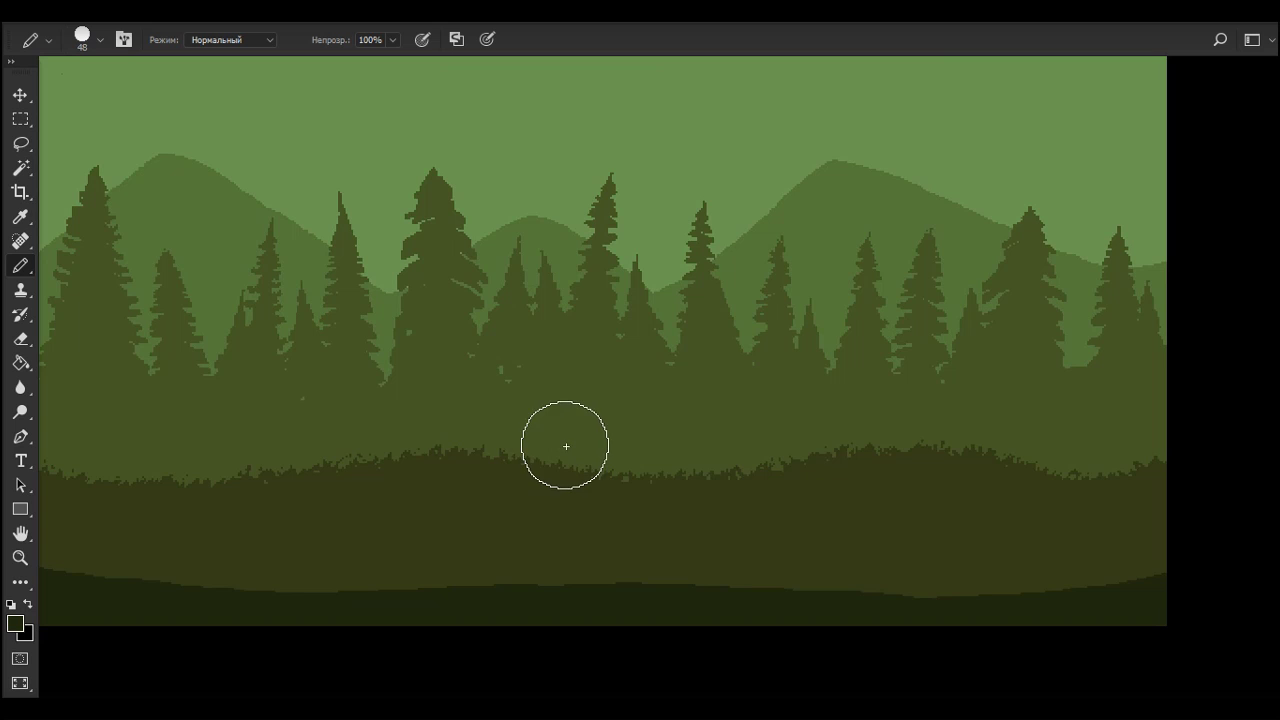
Step: Paint uneven wispy grass along the entire crest of the darkest foreground hill
drag(520, 505, 603, 506)
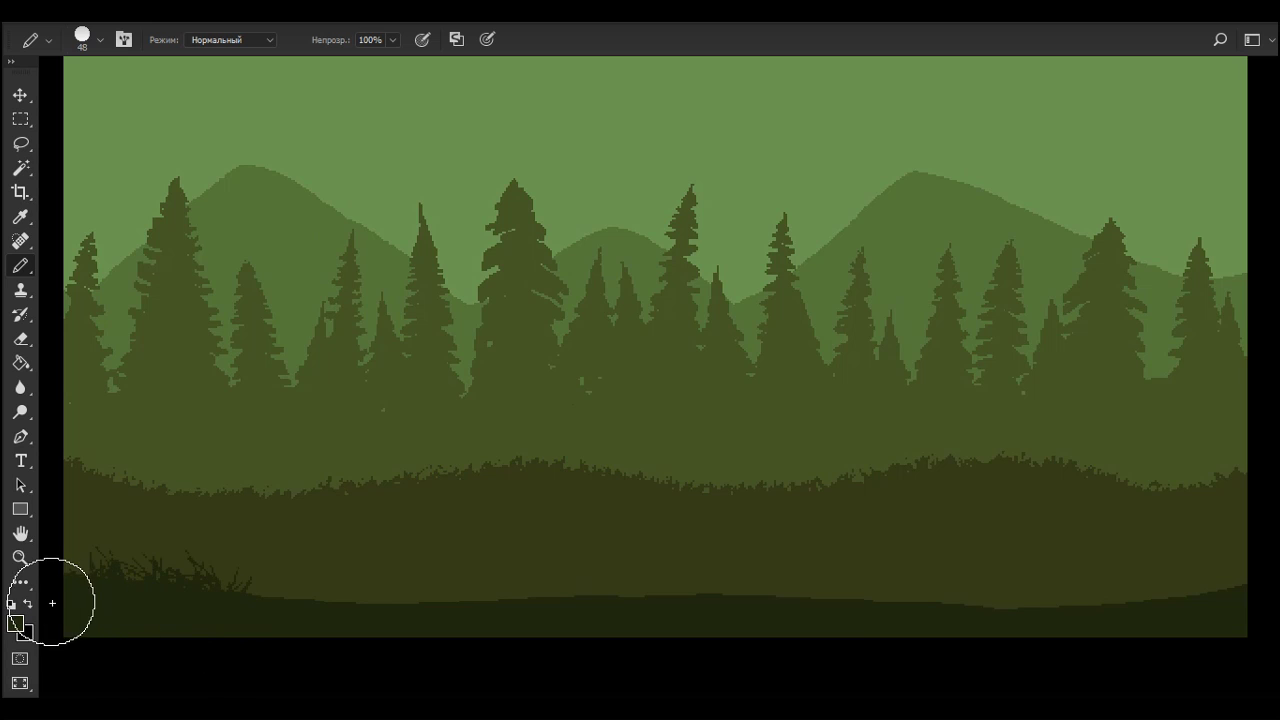
mouse_move(80, 603)
mouse_down()
mouse_move(187, 624)
mouse_move(358, 634)
mouse_move(766, 618)
mouse_move(1061, 635)
mouse_move(1225, 605)
mouse_move(1179, 646)
mouse_up()
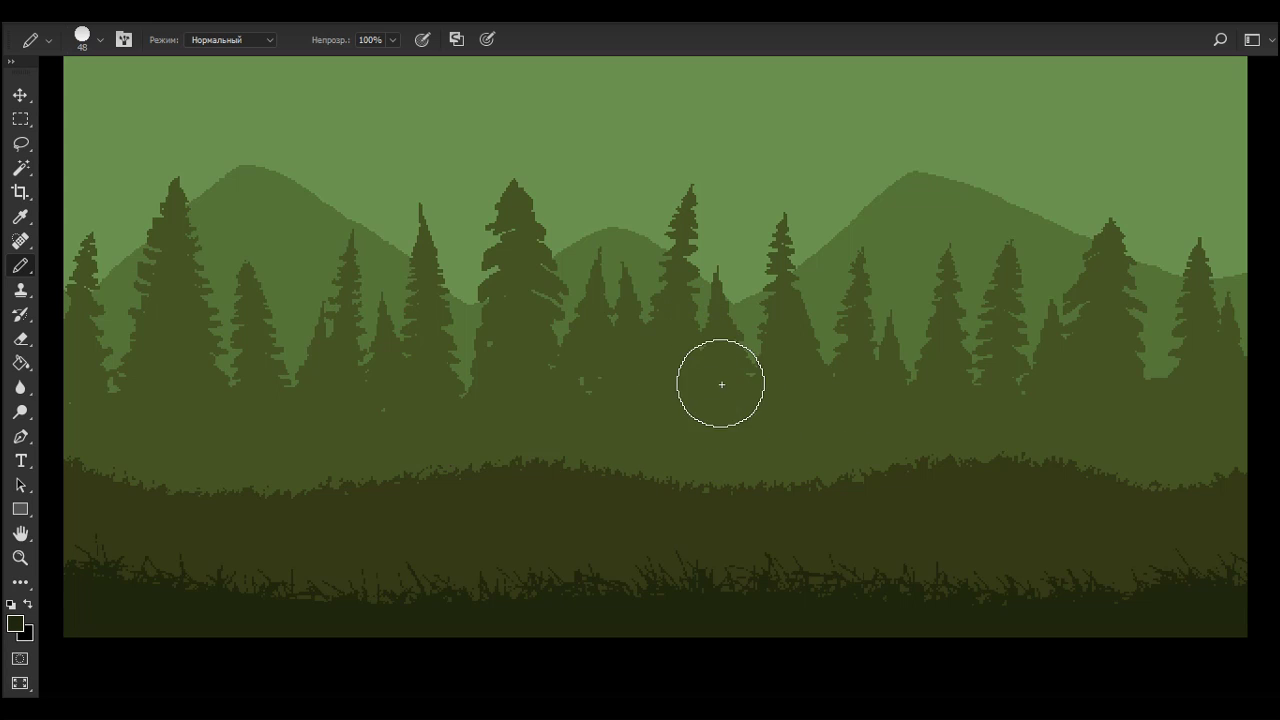
Step: Set the paint colour to the middle hill's dark olive and choose the 25 px Камни небольшие brush
alt+click(757, 341)
key(.)
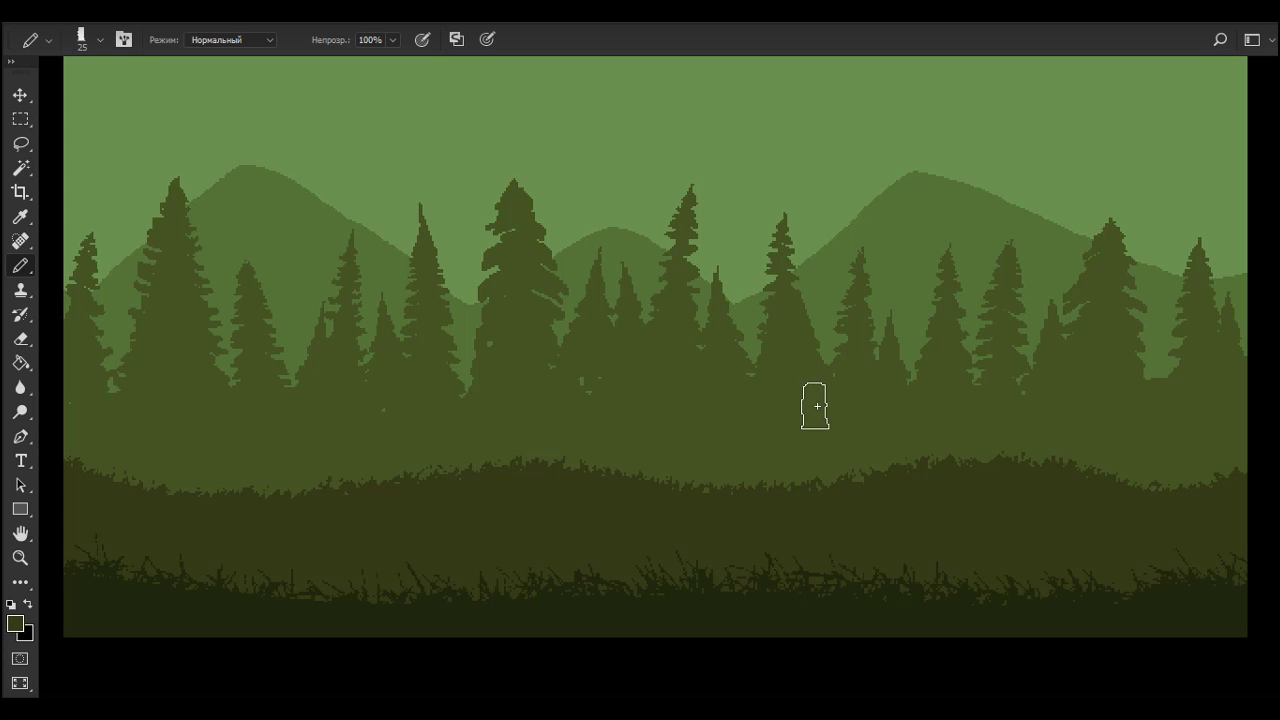
right_click(780, 357)
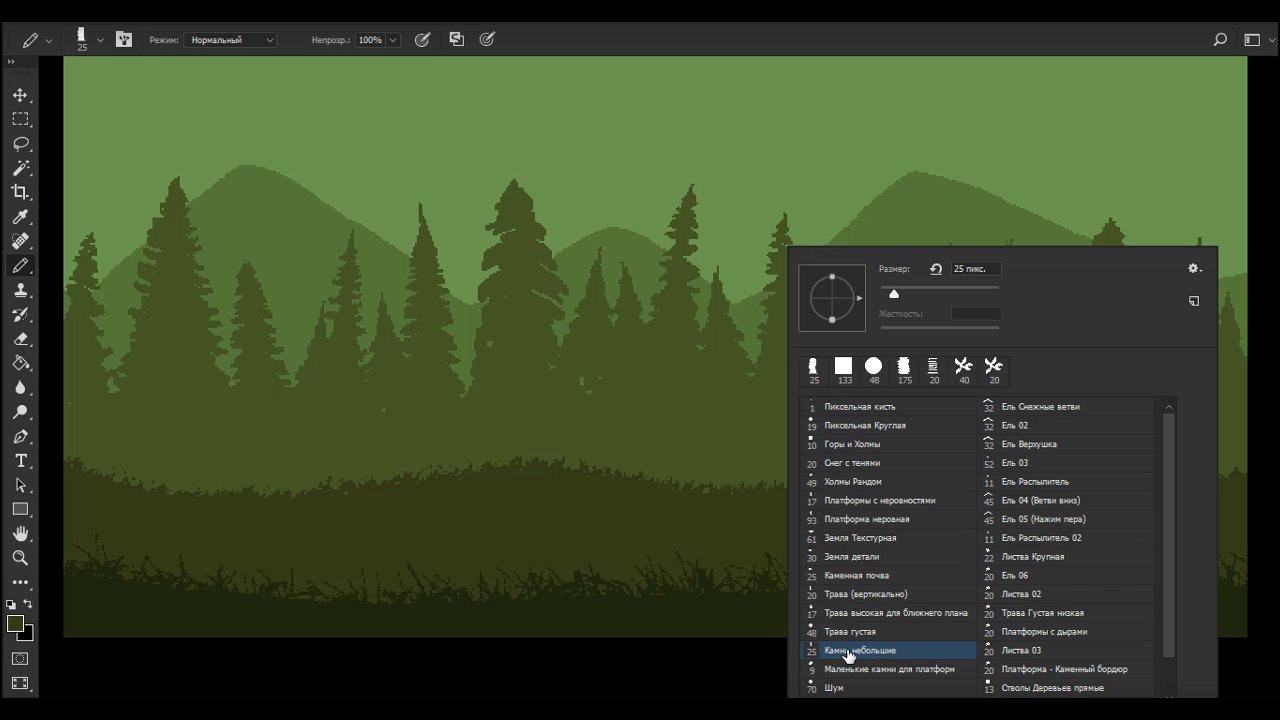
Step: Try stamping two single upright stones side by side in front of the forest, and undo them
click(716, 400)
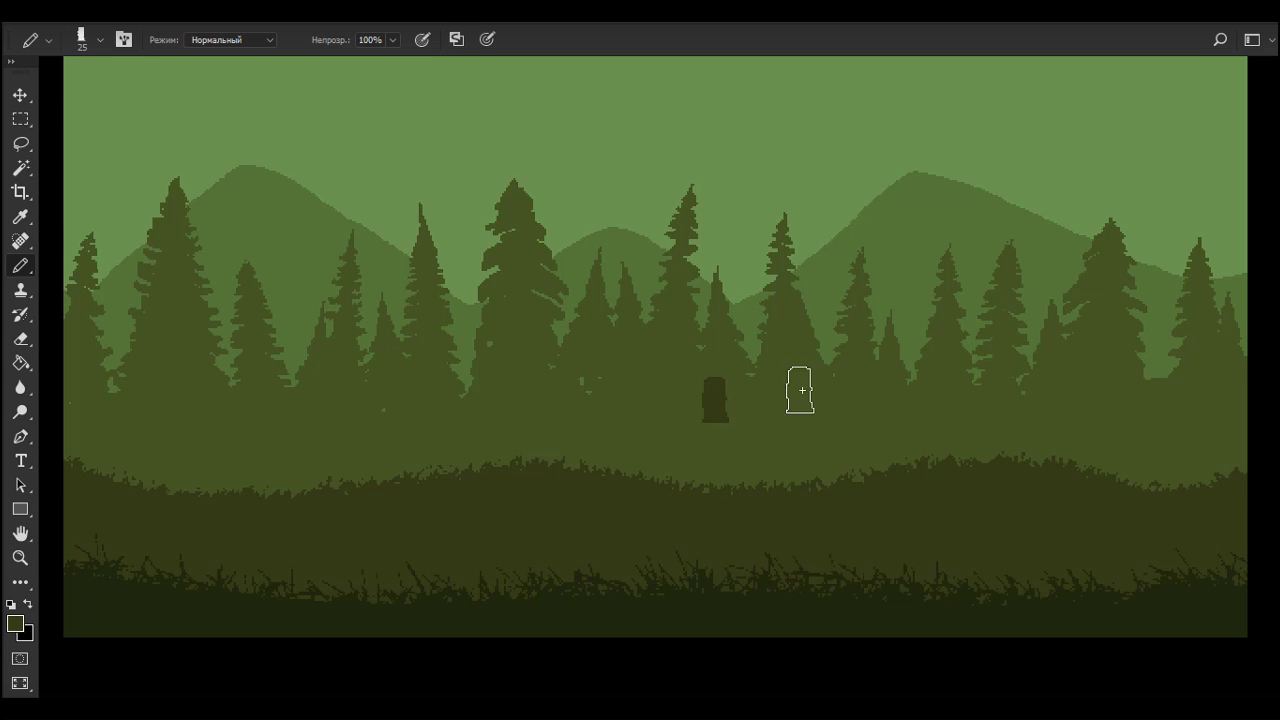
click(750, 400)
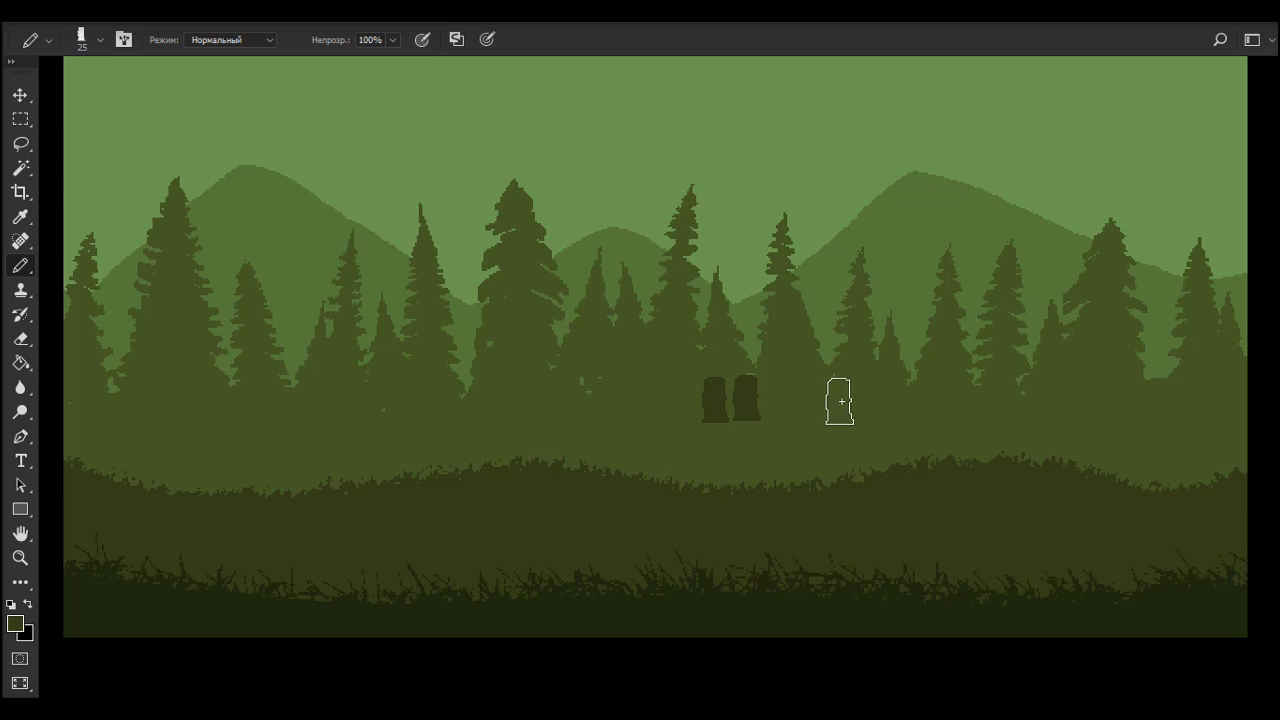
key(ctrl+z)
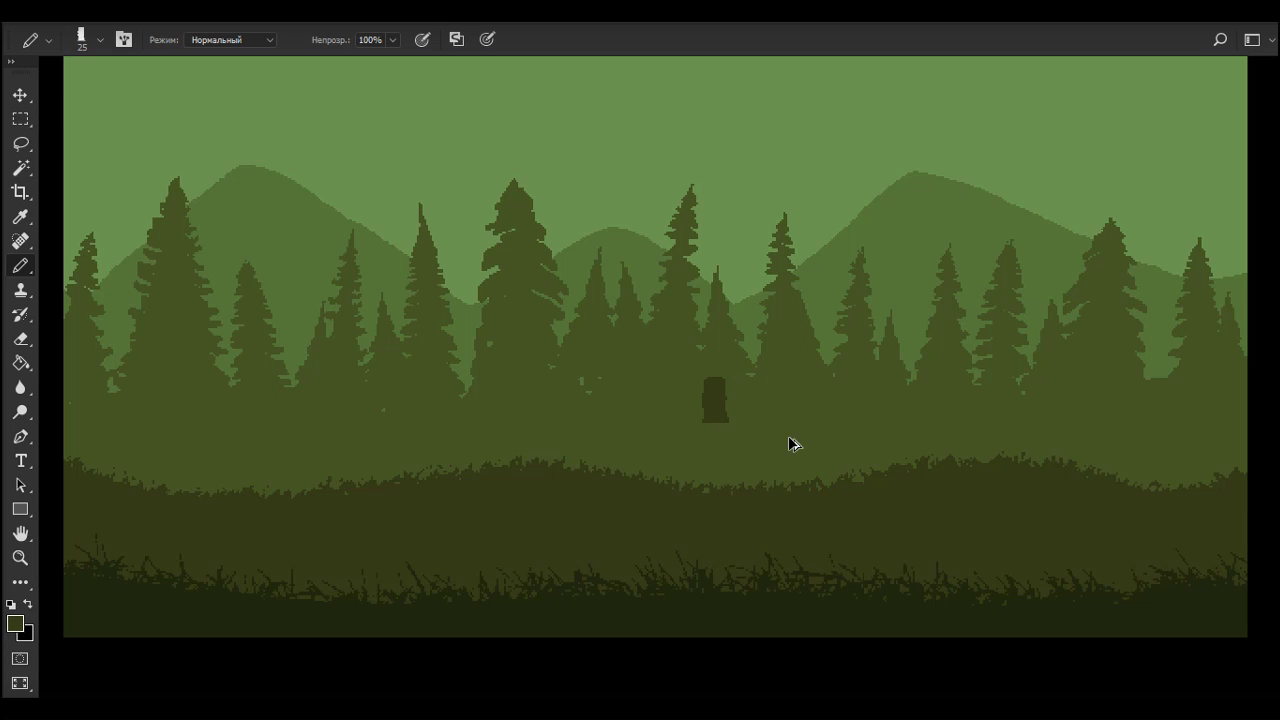
key(ctrl+z)
Step: Try painting several large rock shapes of different sizes across the forest, and undo them
mouse_move(676, 418)
mouse_down()
mouse_move(677, 382)
mouse_move(707, 412)
mouse_move(679, 426)
mouse_move(666, 466)
mouse_up()
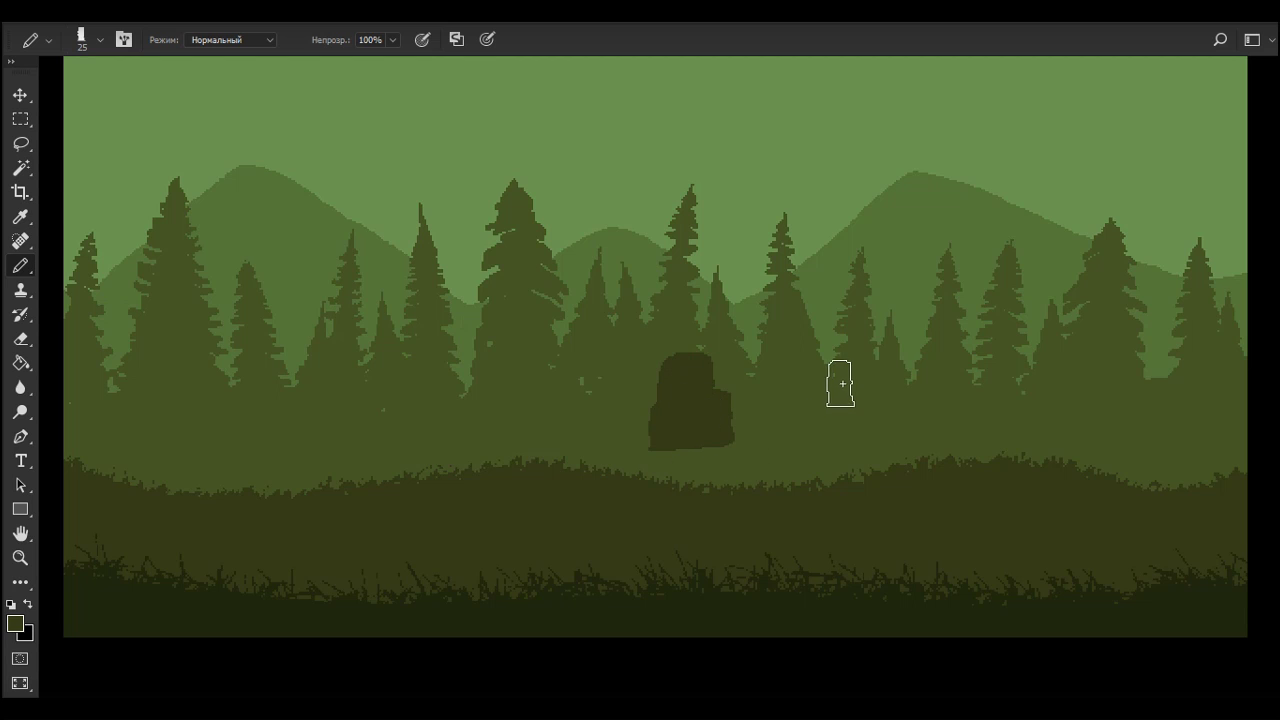
mouse_move(843, 409)
mouse_down()
mouse_move(864, 366)
mouse_move(855, 405)
mouse_move(880, 423)
mouse_up()
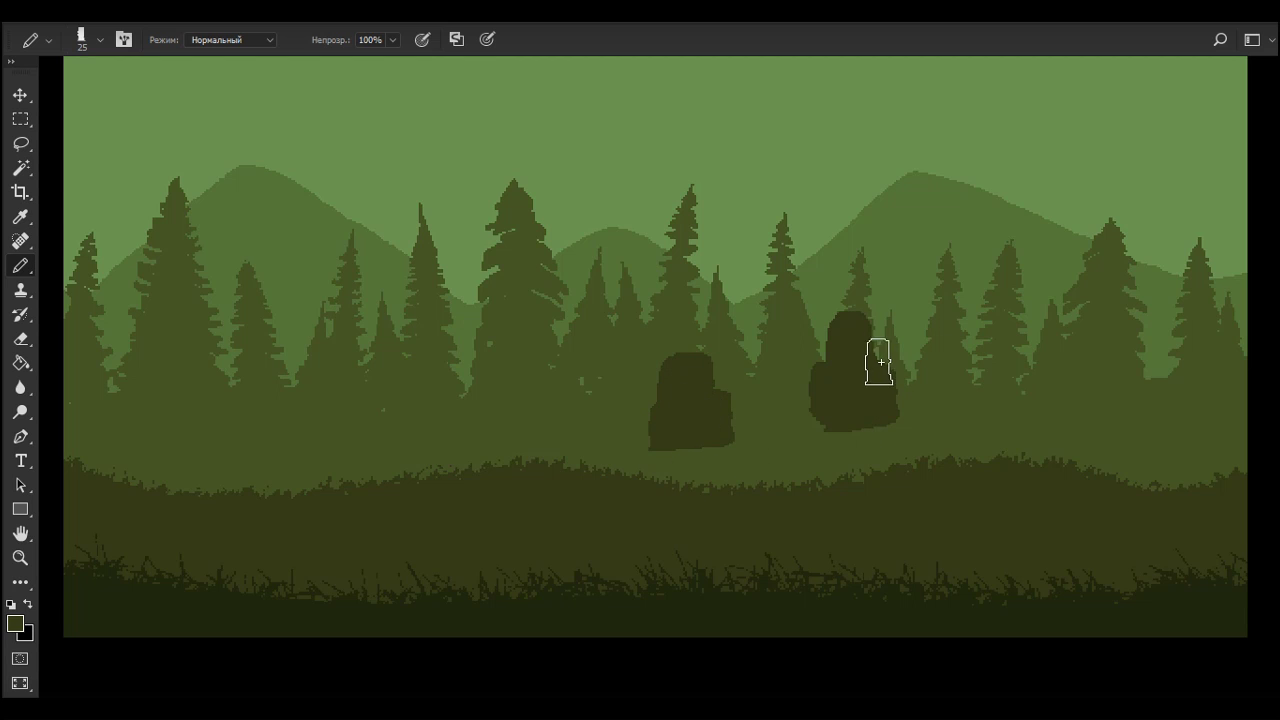
drag(982, 377, 988, 395)
mouse_move(1023, 315)
mouse_down()
mouse_move(1109, 355)
mouse_move(1025, 367)
mouse_move(1122, 381)
mouse_move(996, 396)
mouse_move(981, 349)
mouse_move(995, 343)
mouse_move(1086, 388)
mouse_up()
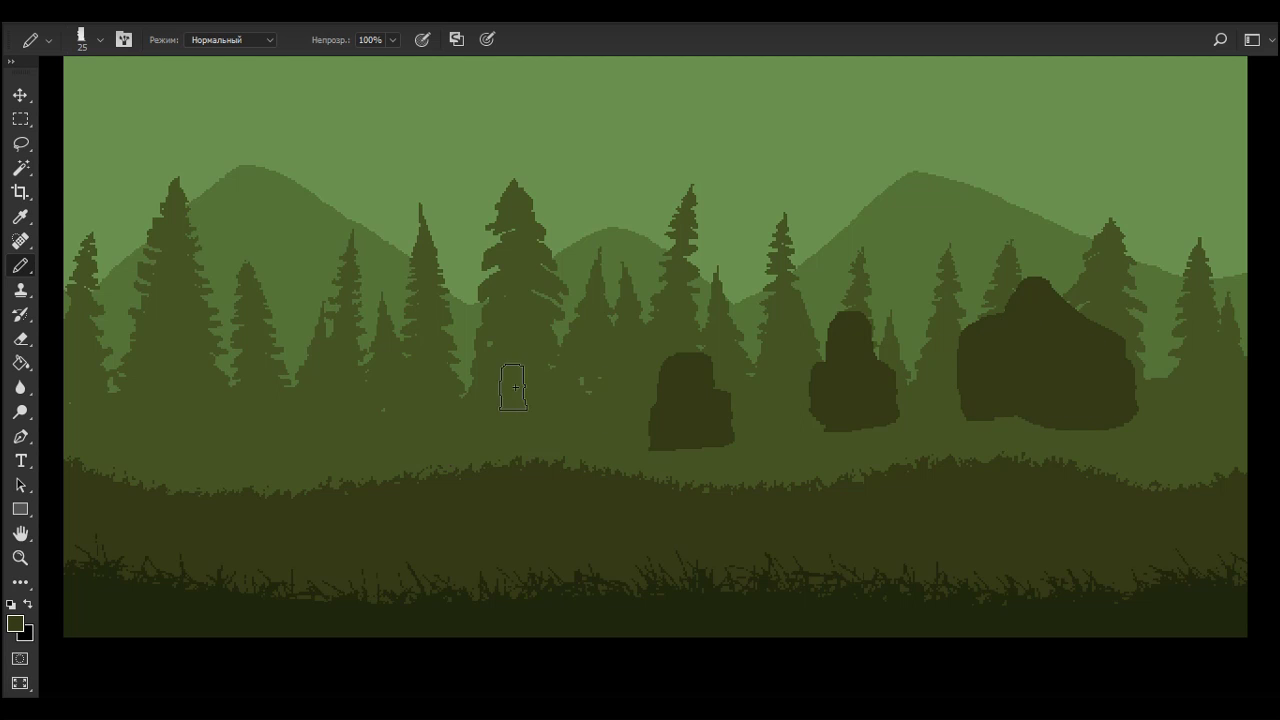
mouse_move(509, 386)
mouse_down()
mouse_move(577, 373)
mouse_move(499, 361)
mouse_move(551, 393)
mouse_move(416, 390)
mouse_move(444, 363)
mouse_move(460, 390)
mouse_up()
key(ctrl+z)
key(ctrl+z)
key(ctrl+z)
key(ctrl+z)
key(ctrl+z)
key(ctrl+z)
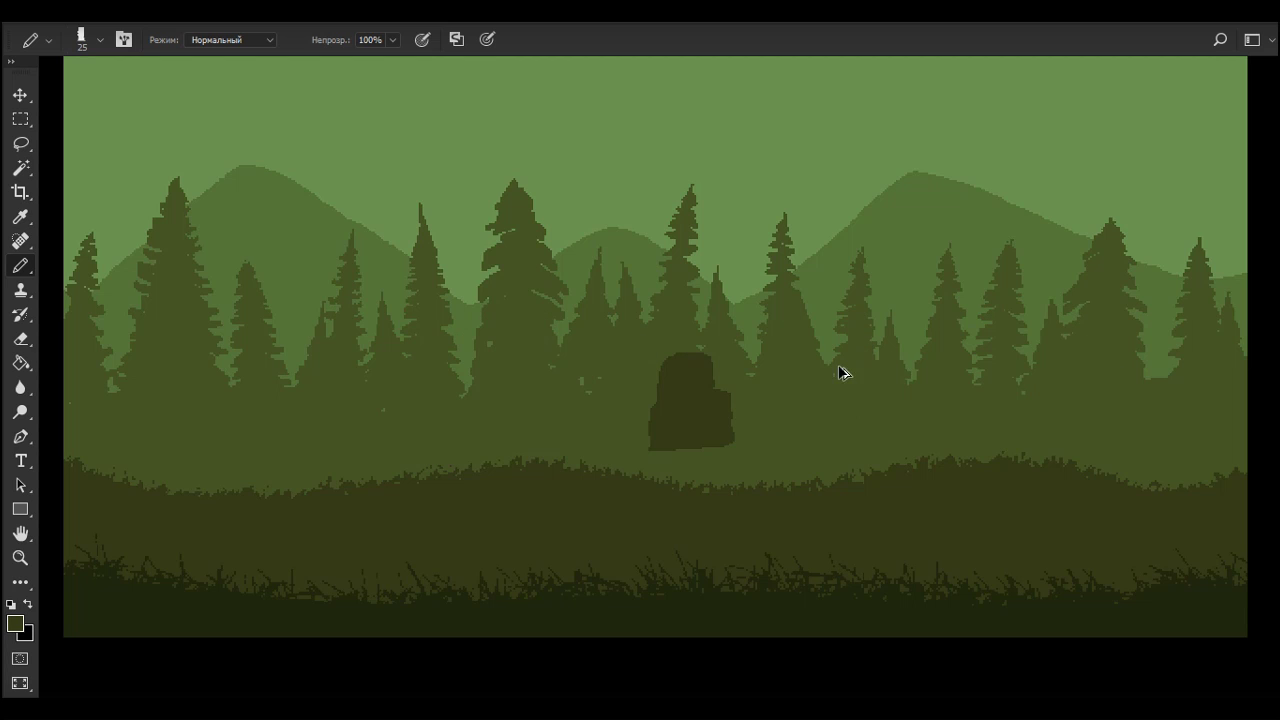
Step: Paint a large two-humped rock on the middle hill's right-hand rise and a small rounded rock on its left-hand dip
alt+click(897, 481)
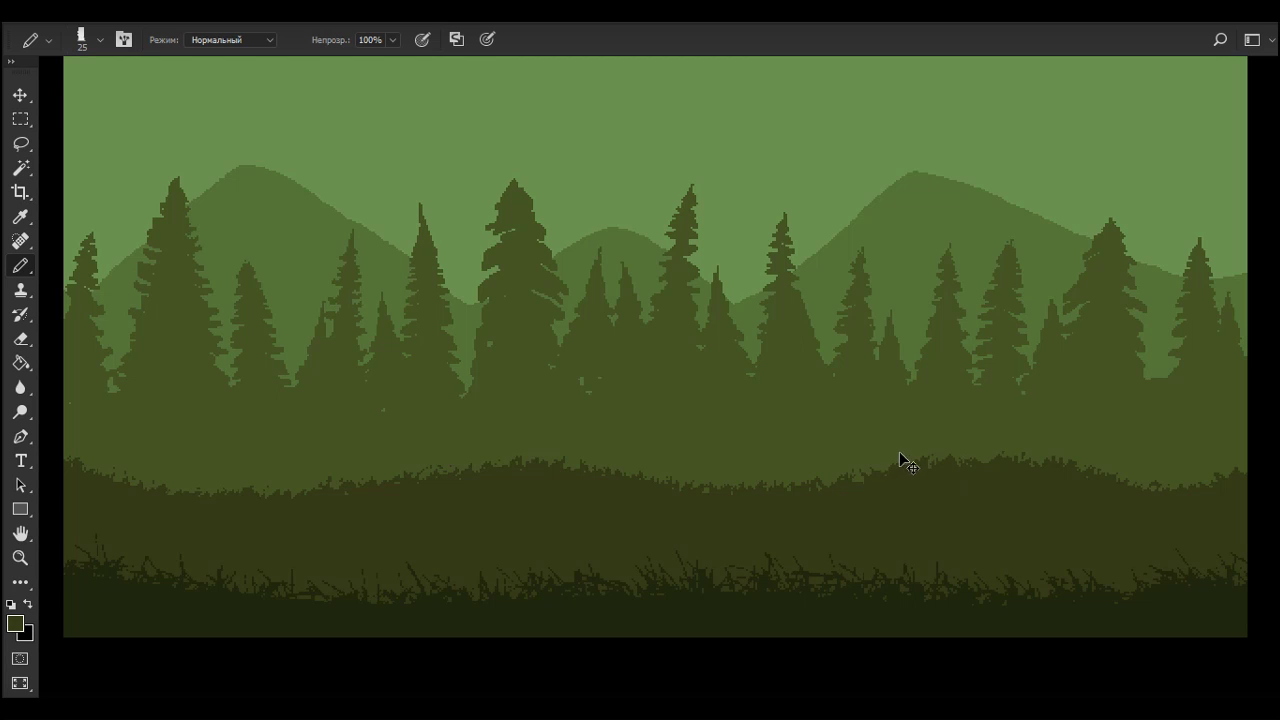
mouse_move(886, 449)
mouse_down()
mouse_move(942, 452)
mouse_move(945, 466)
mouse_move(921, 464)
mouse_move(936, 437)
mouse_move(972, 424)
mouse_up()
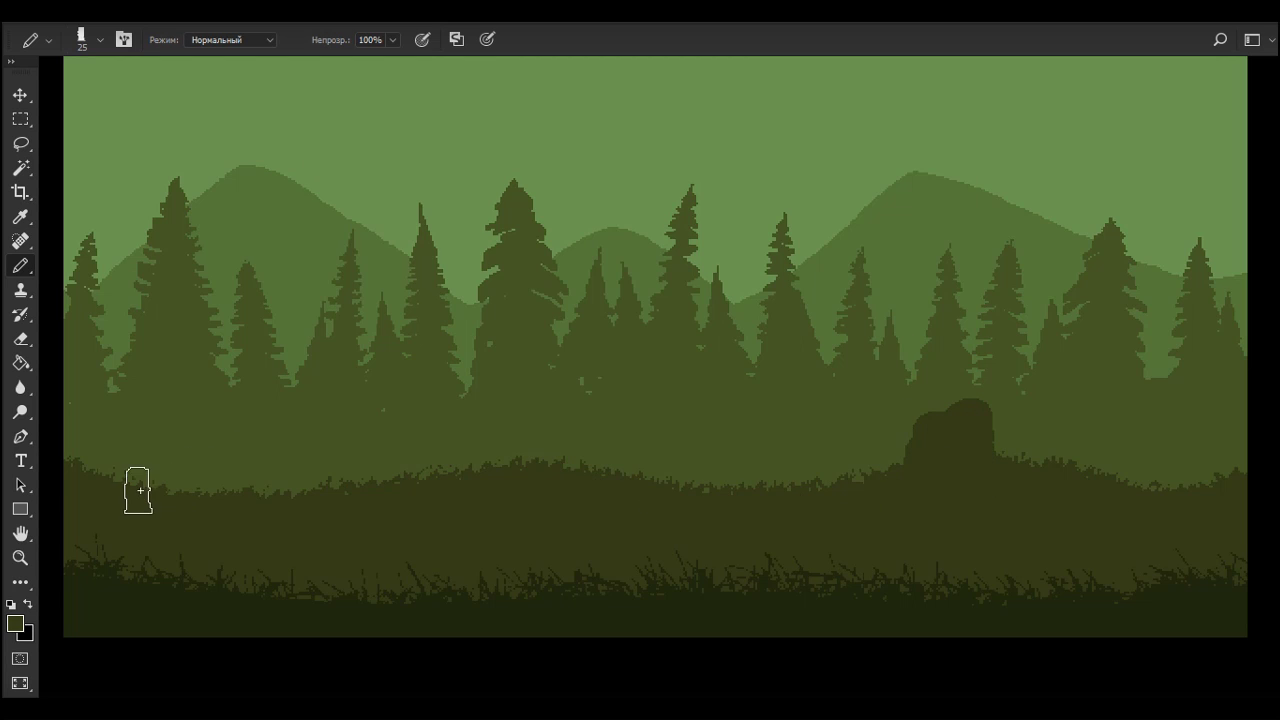
drag(291, 515, 320, 504)
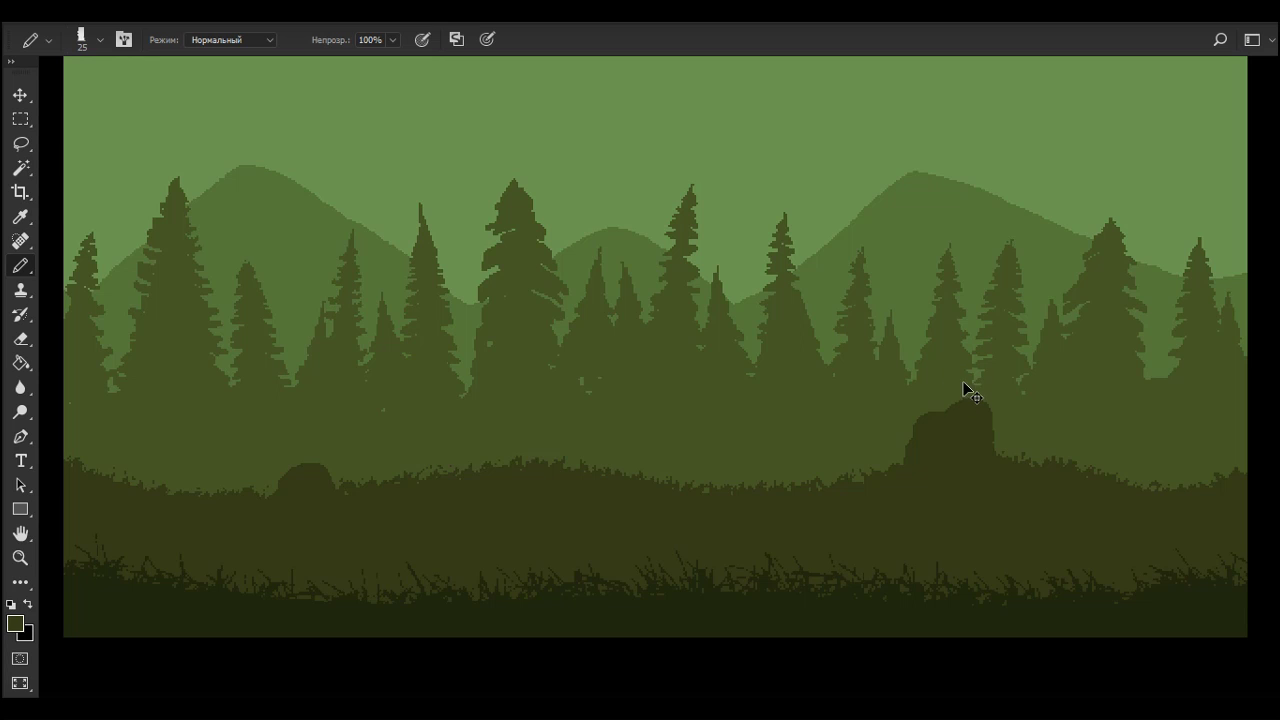
key(ctrl+u)
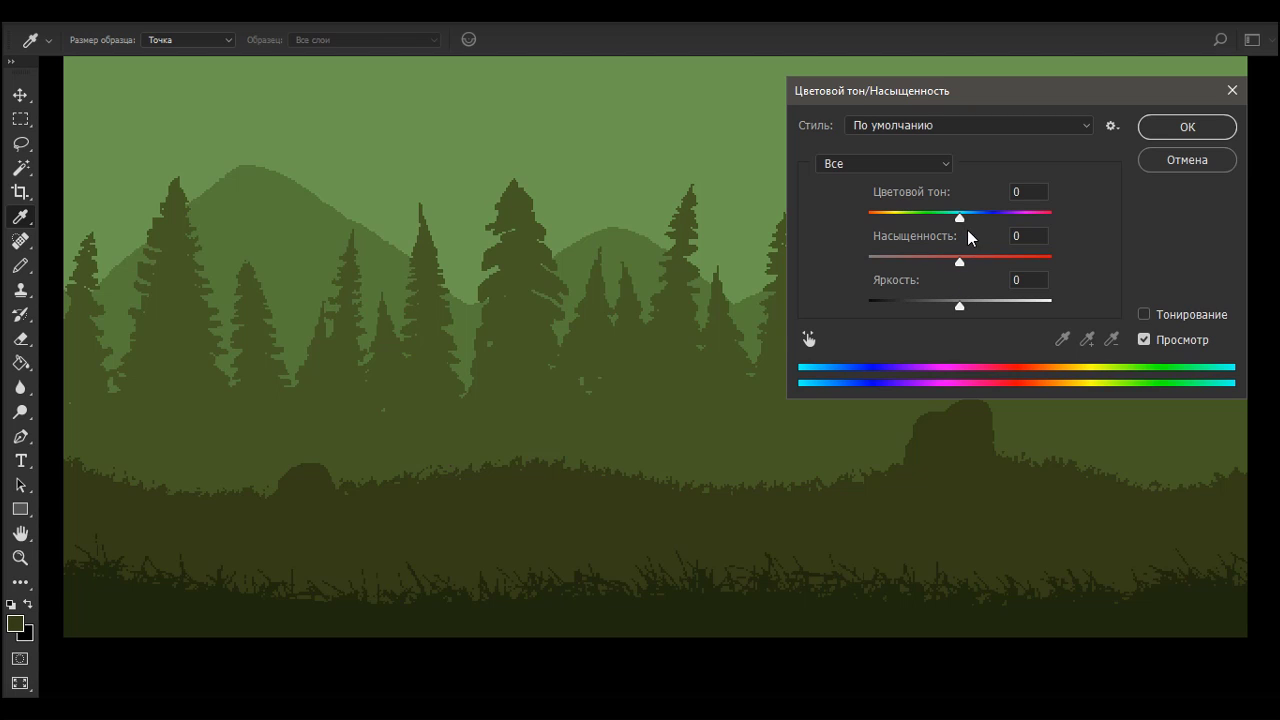
drag(958, 306, 952, 304)
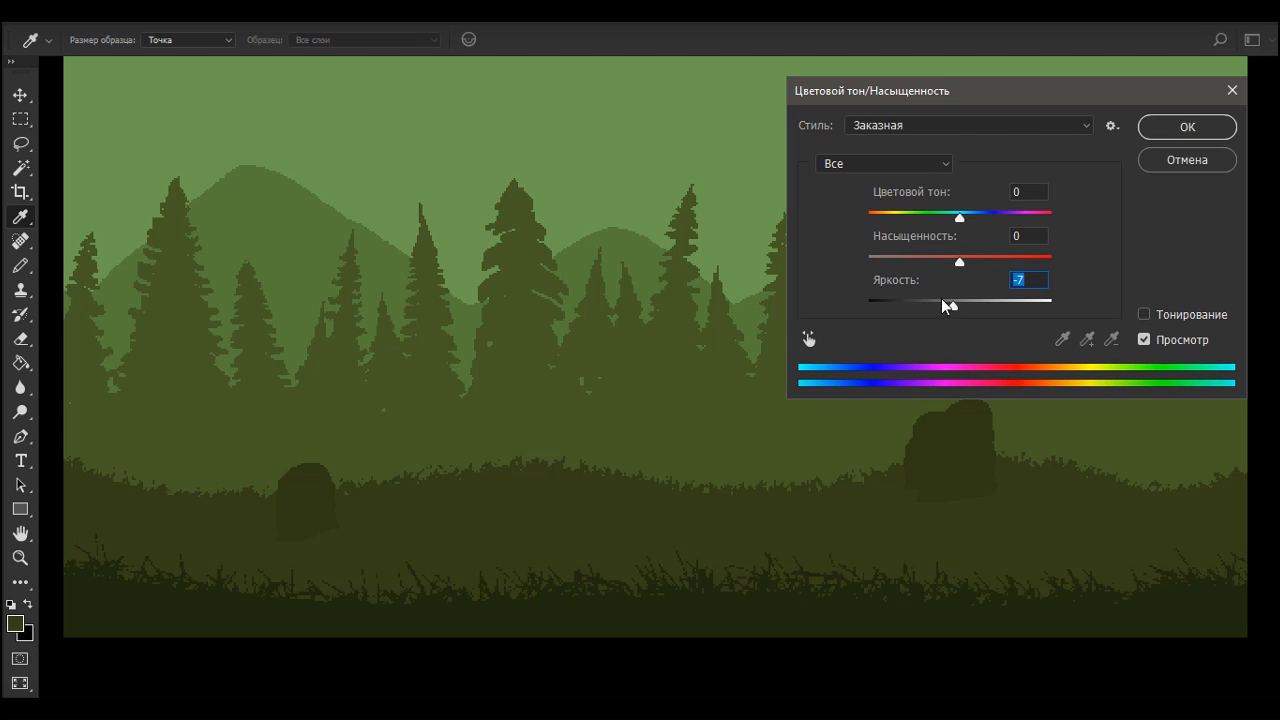
drag(953, 308, 960, 305)
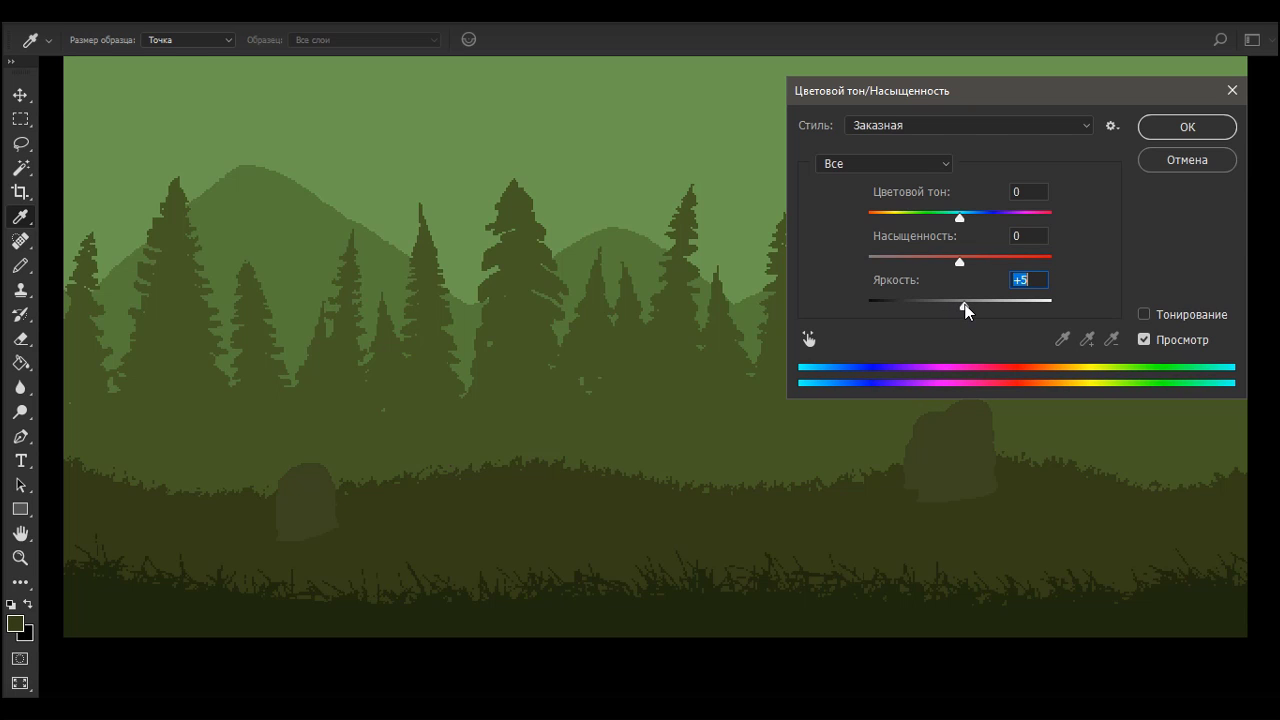
click(1163, 162)
Step: Brighten the rocks slightly with a Levels adjustment by lowering the white input level
key(ctrl+l)
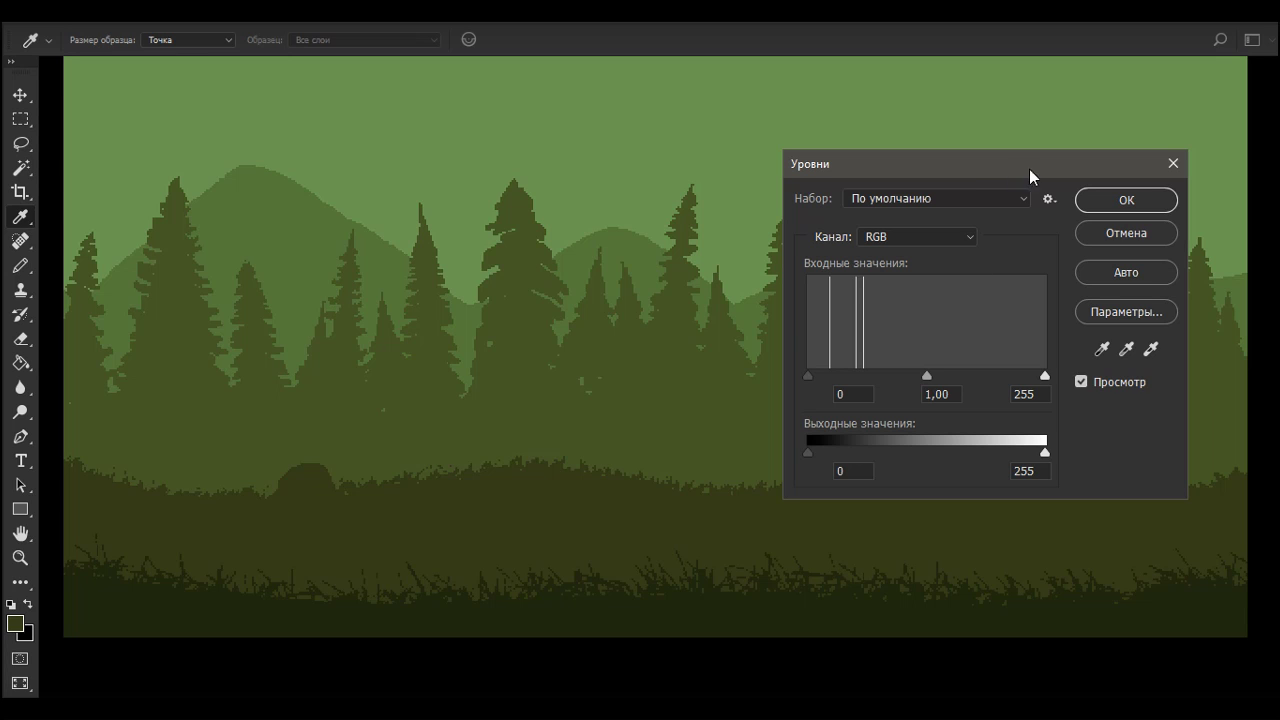
drag(983, 162, 728, 127)
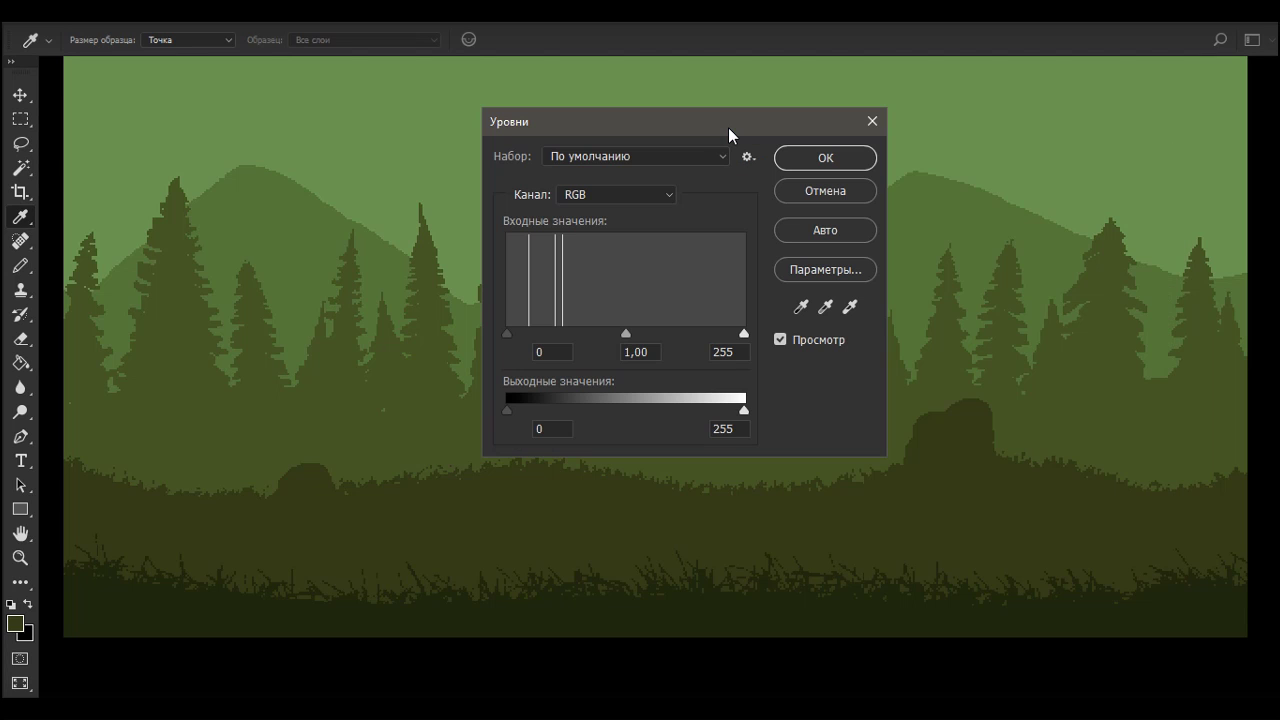
drag(743, 333, 733, 332)
click(735, 350)
click(808, 162)
key(b)
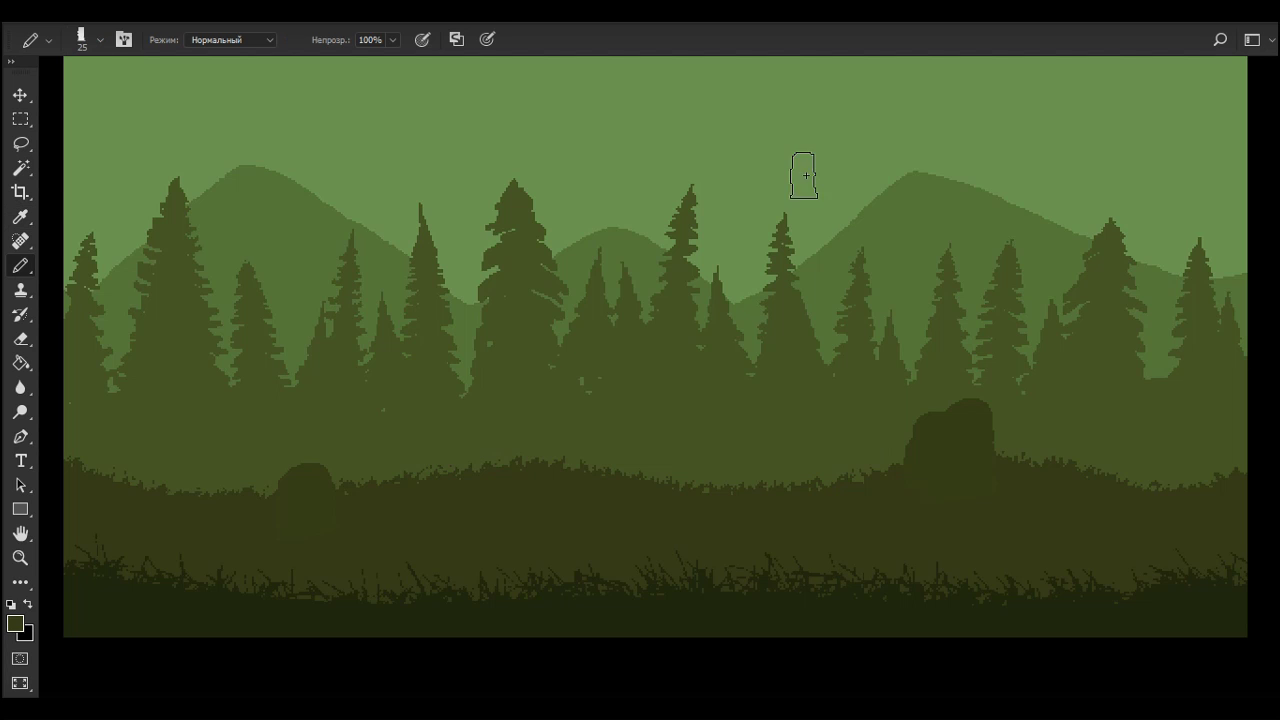
Step: Move the rocks layer Слой 9 beneath the hill layer Слой 3 in the layer stack
key(F7)
drag(1034, 337, 1036, 430)
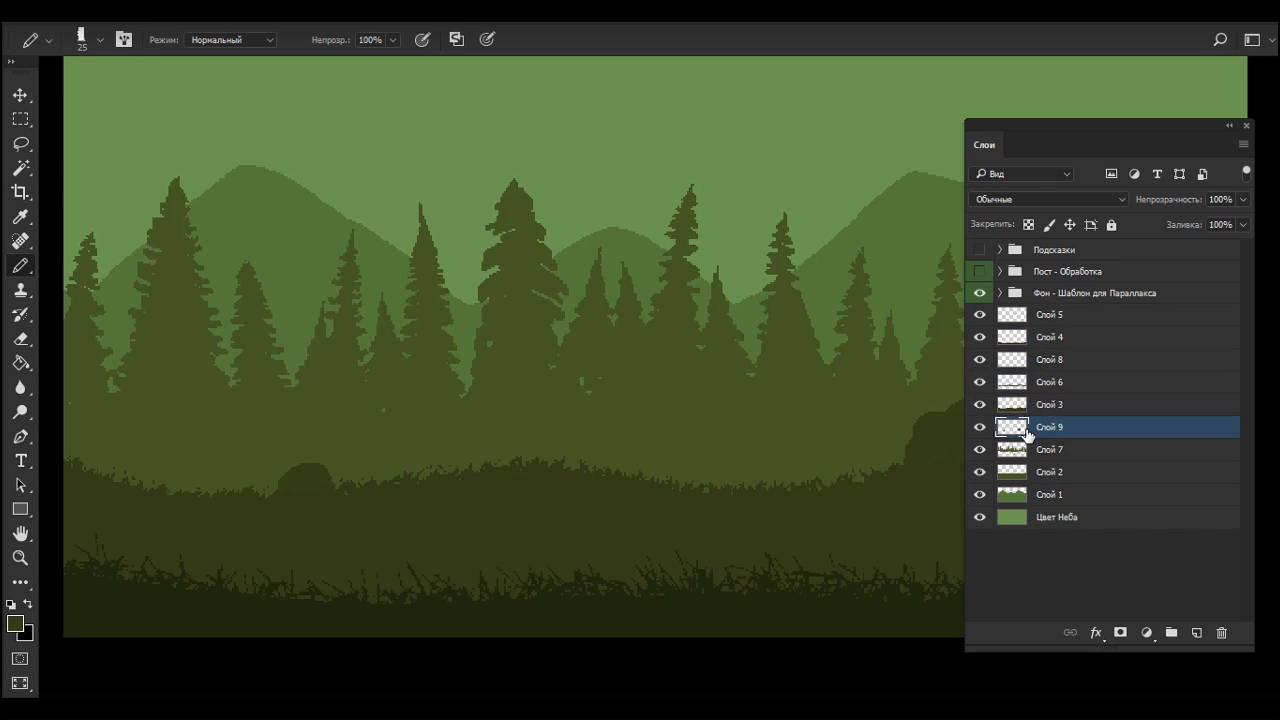
key(F7)
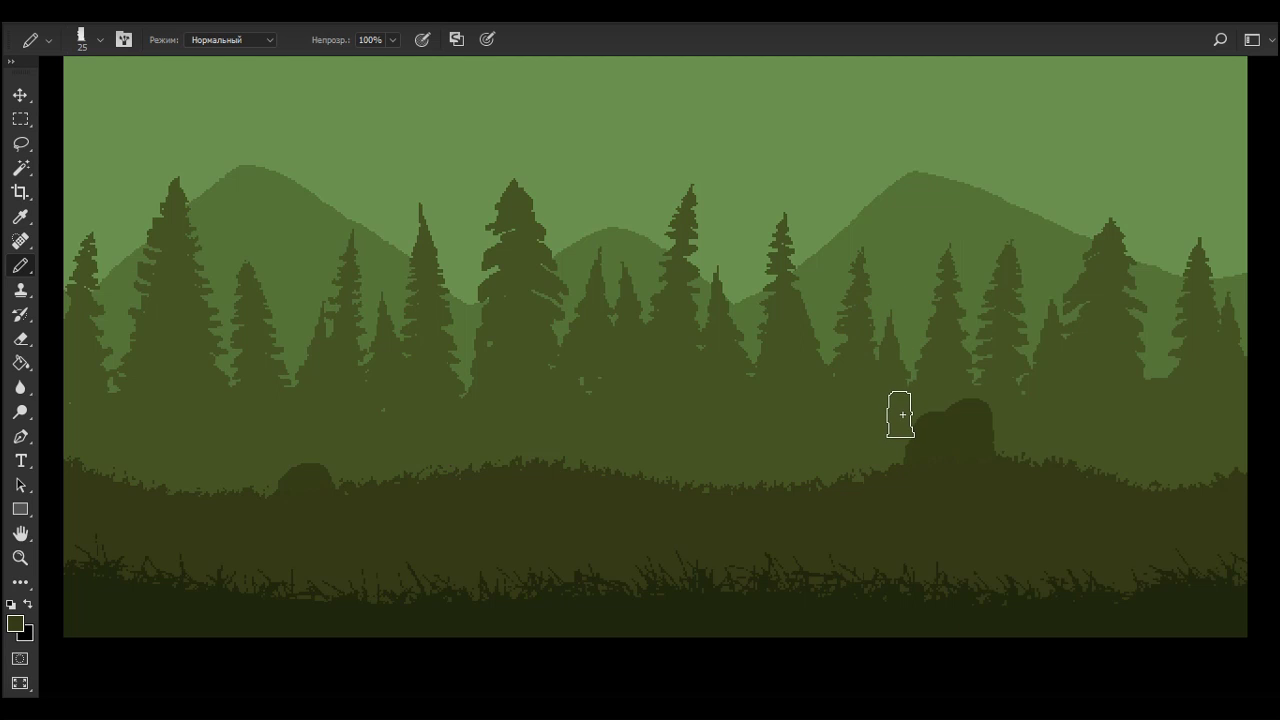
Step: Adjust the rocks' tone with Curves, using an upper point at input 147, output 176 and a lower point at input 43, output 44
key(ctrl+m)
drag(758, 467, 758, 466)
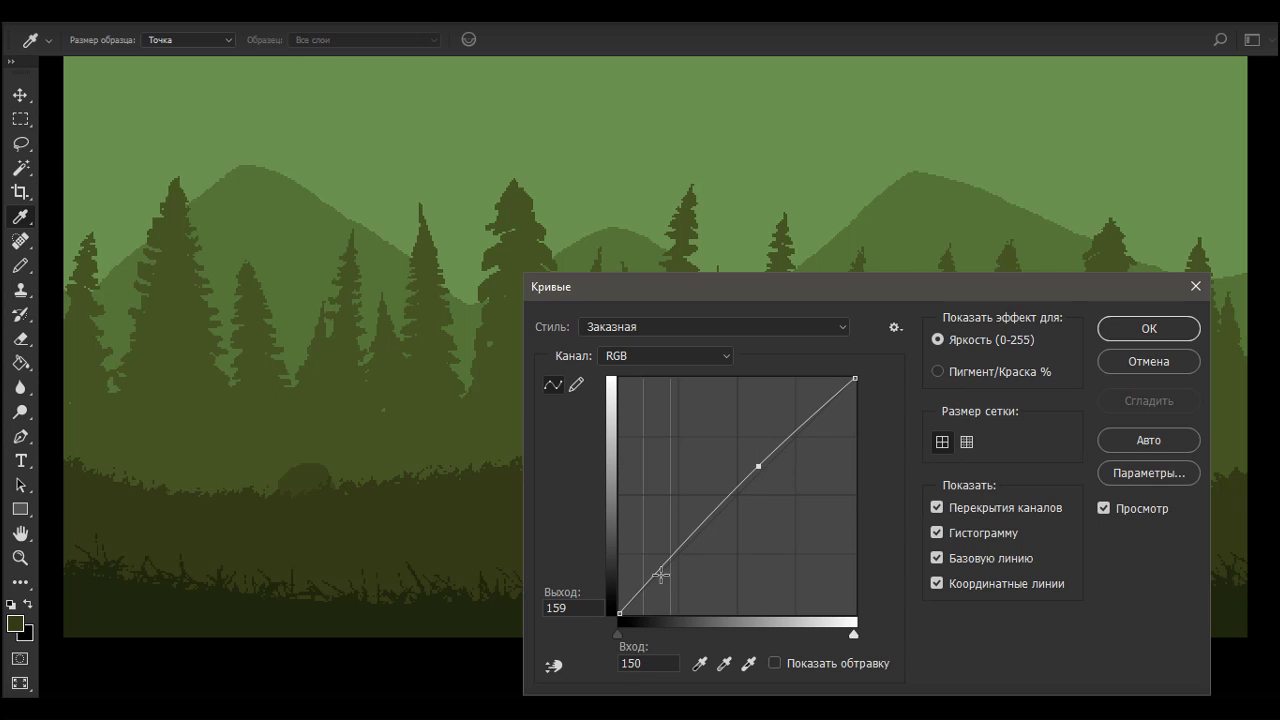
drag(659, 573, 663, 579)
drag(758, 466, 759, 456)
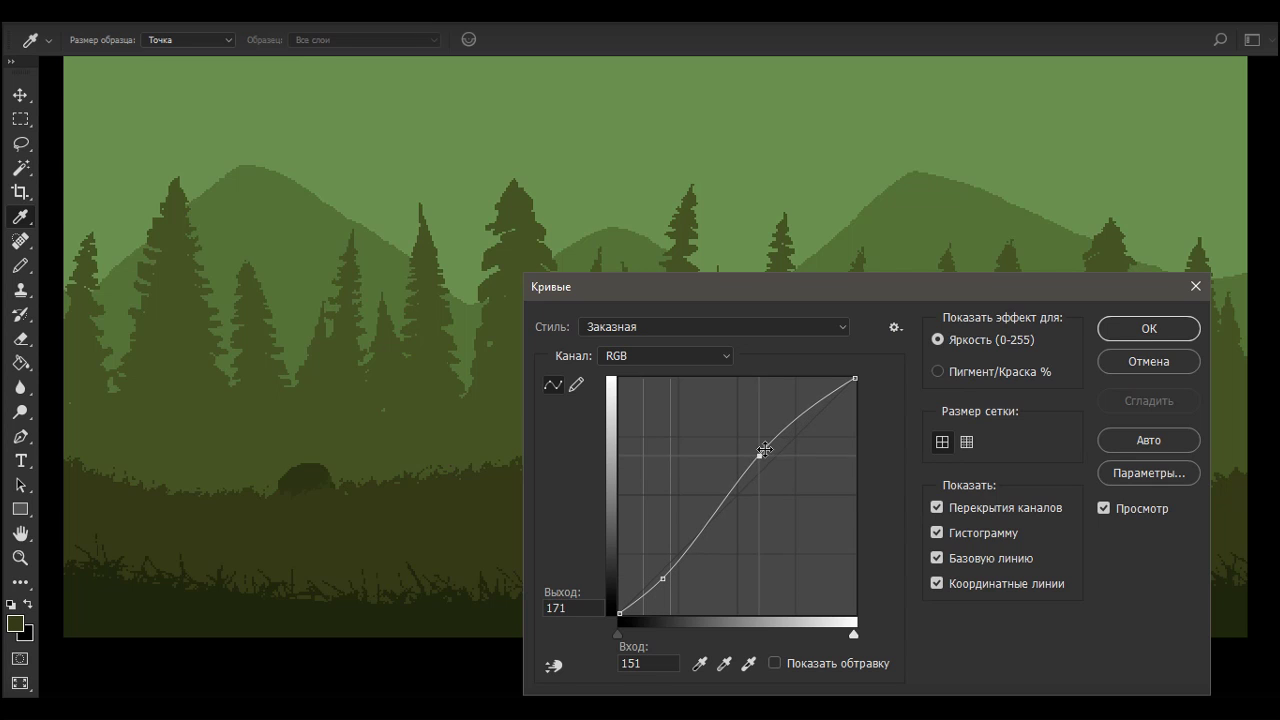
drag(663, 579, 661, 576)
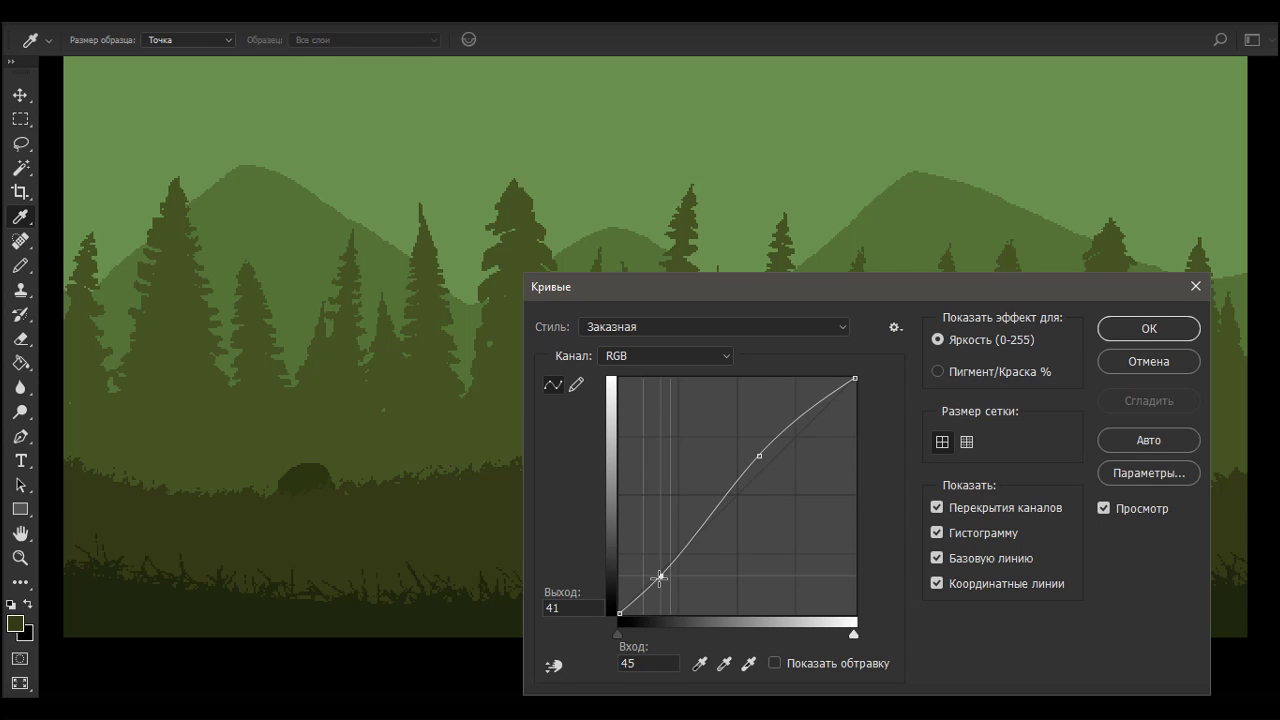
drag(758, 454, 755, 451)
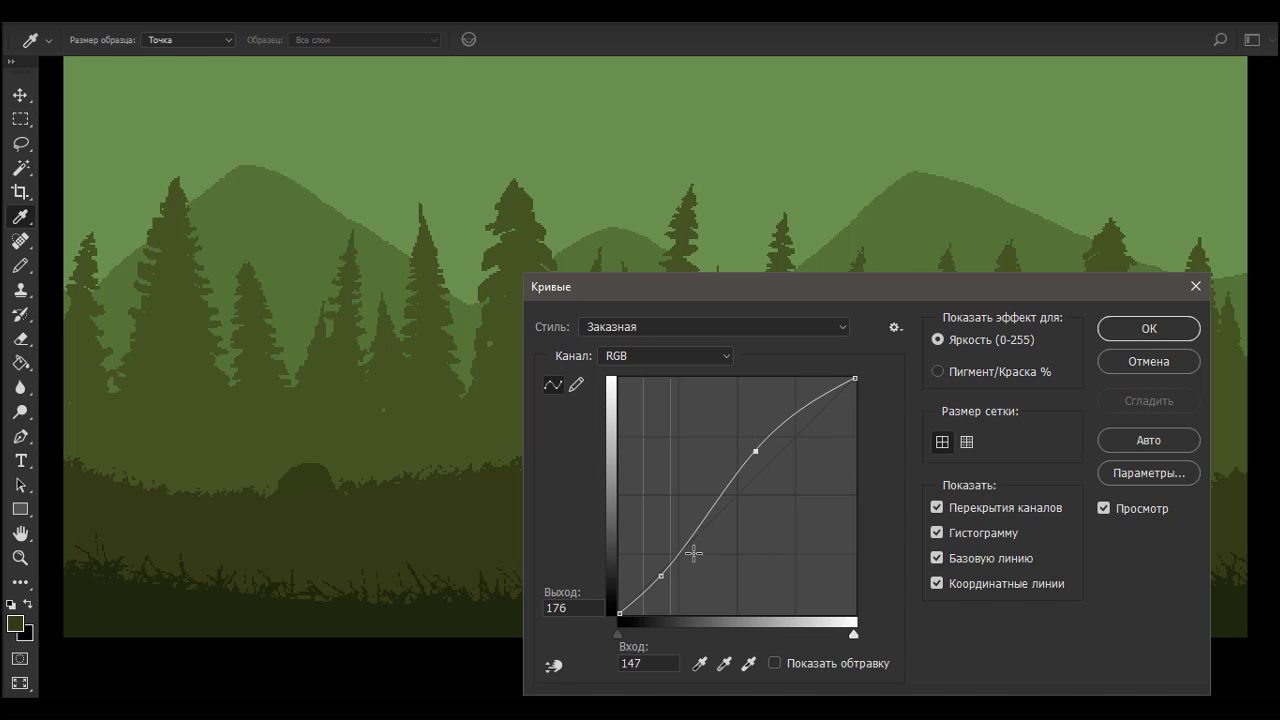
drag(661, 576, 658, 572)
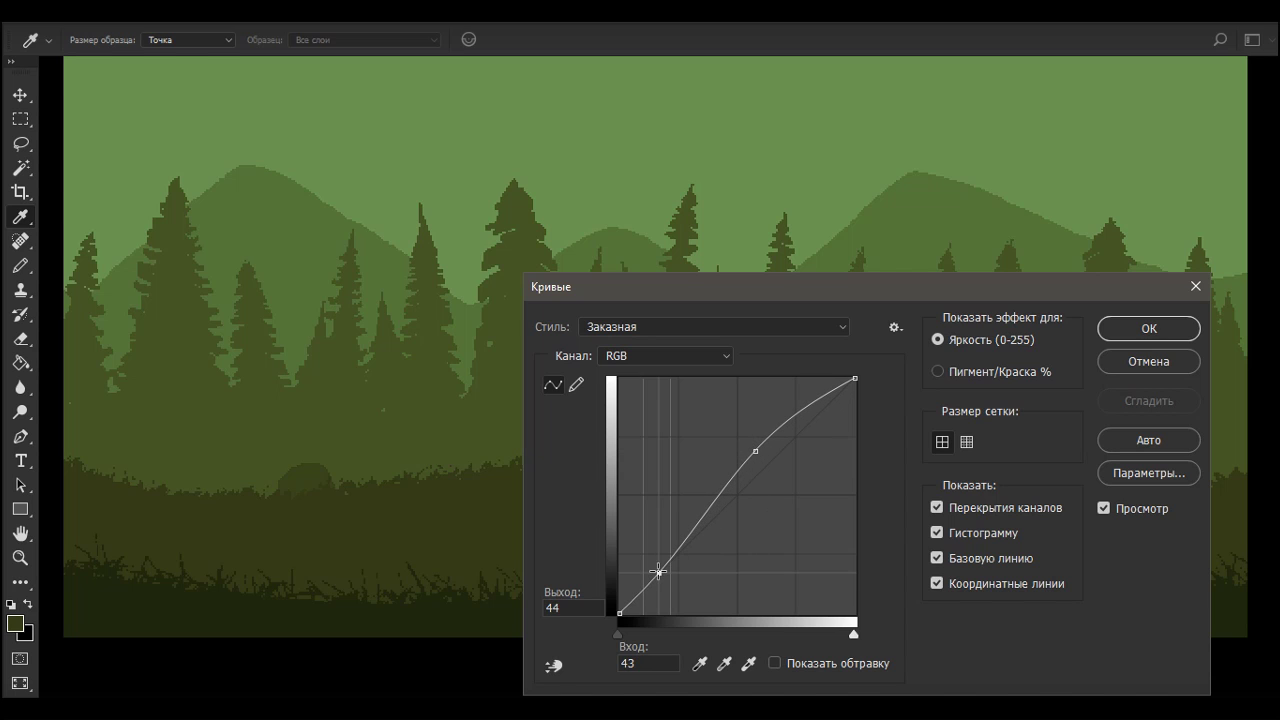
click(1112, 333)
Step: Lower the rocks' saturation to -9 with a Hue/Saturation adjustment
key(b)
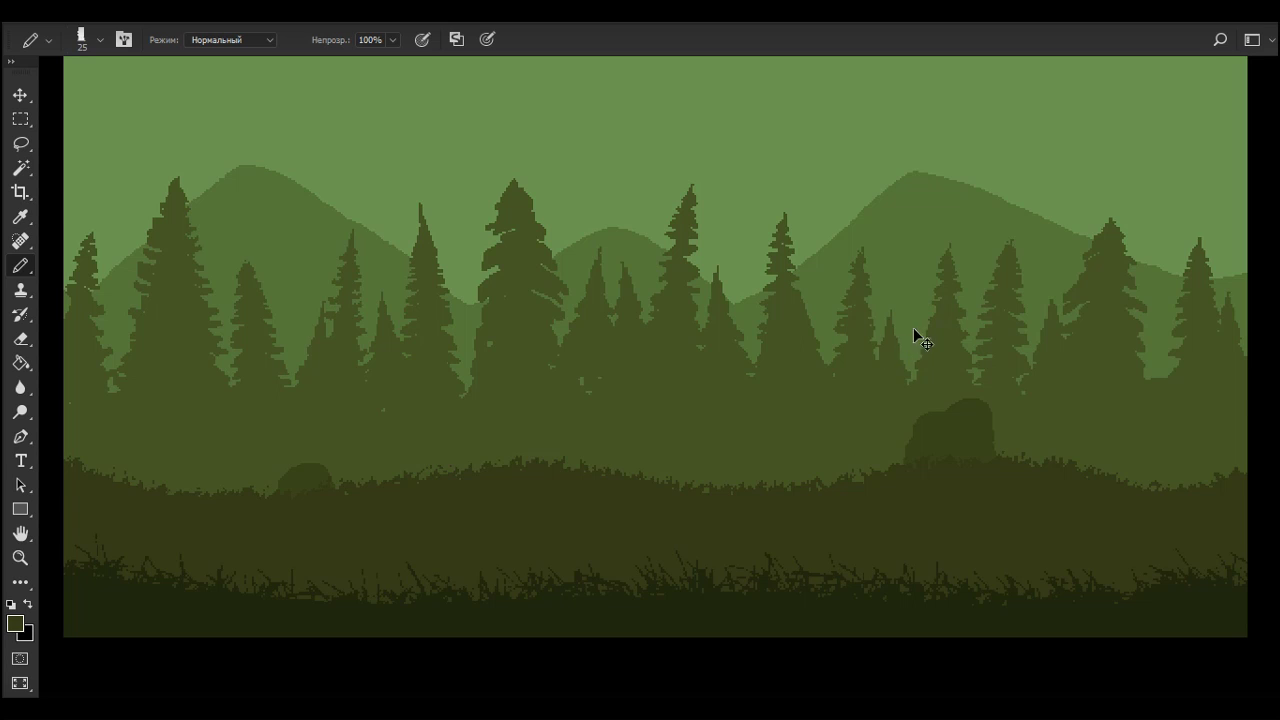
key(ctrl+u)
drag(956, 258, 951, 261)
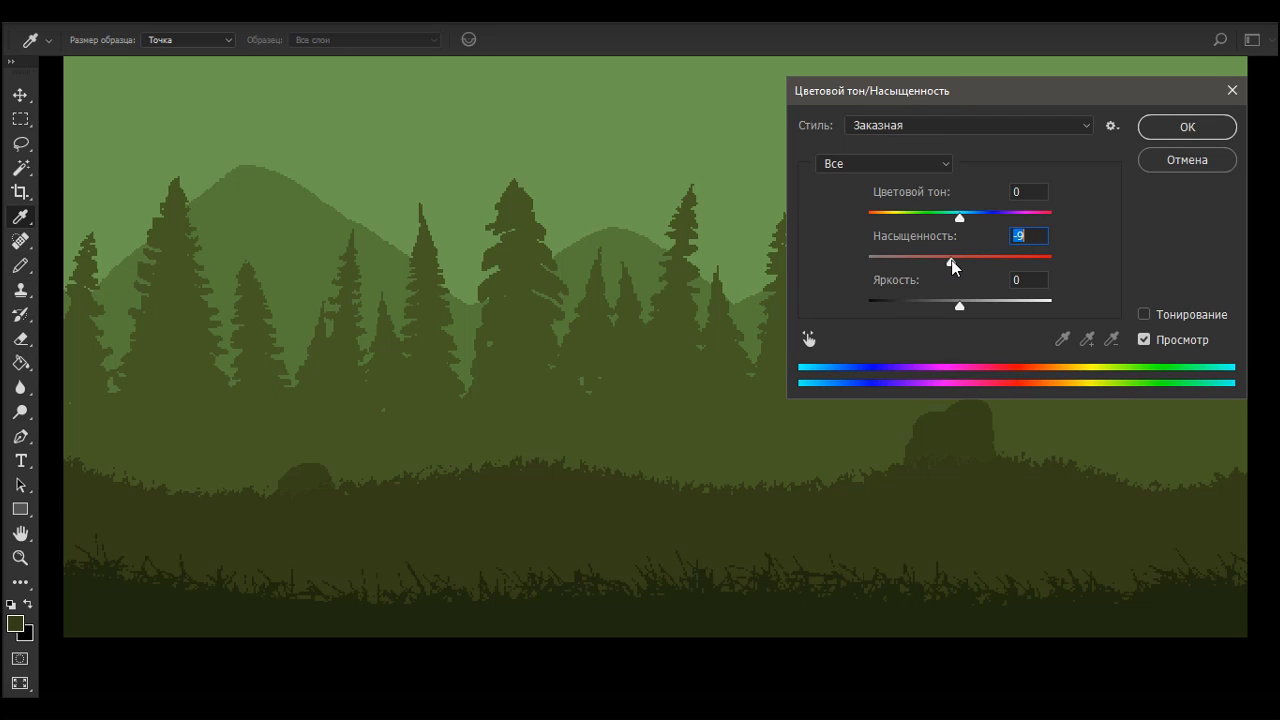
click(1151, 127)
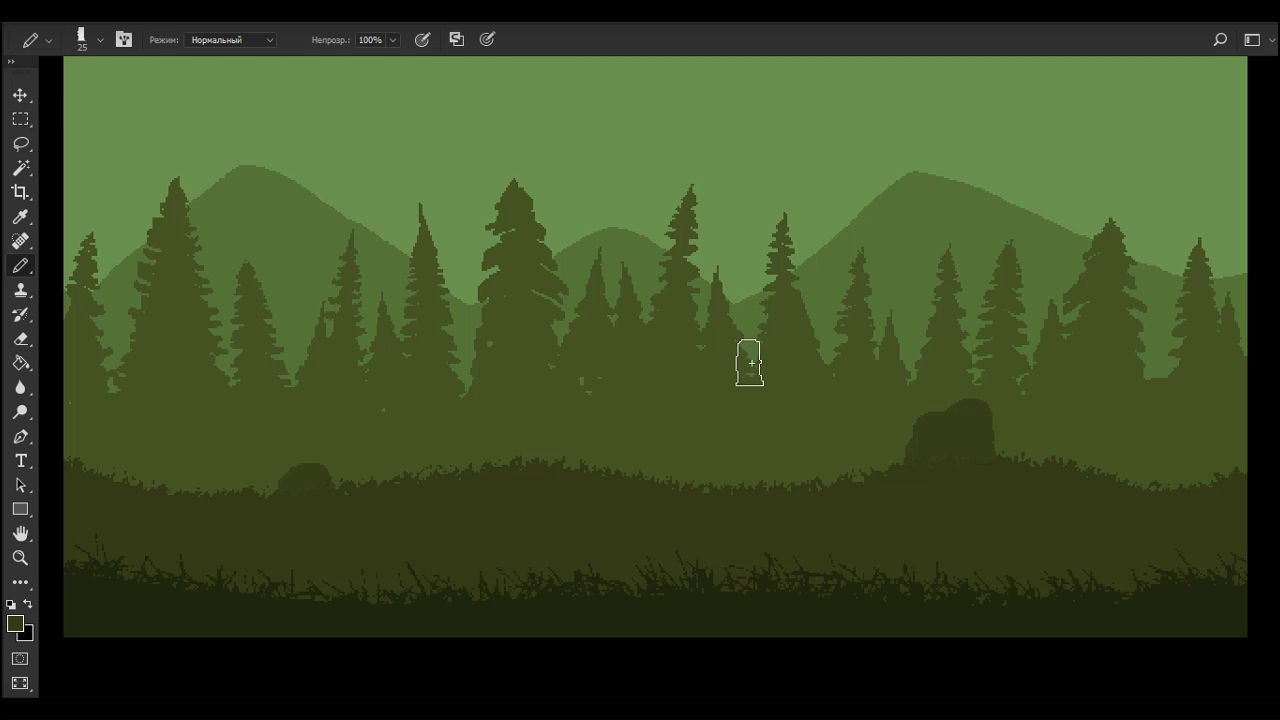
Step: Switch to the 15 px cloud brush and add a new layer directly above Слой 2
key(period)
key(F7)
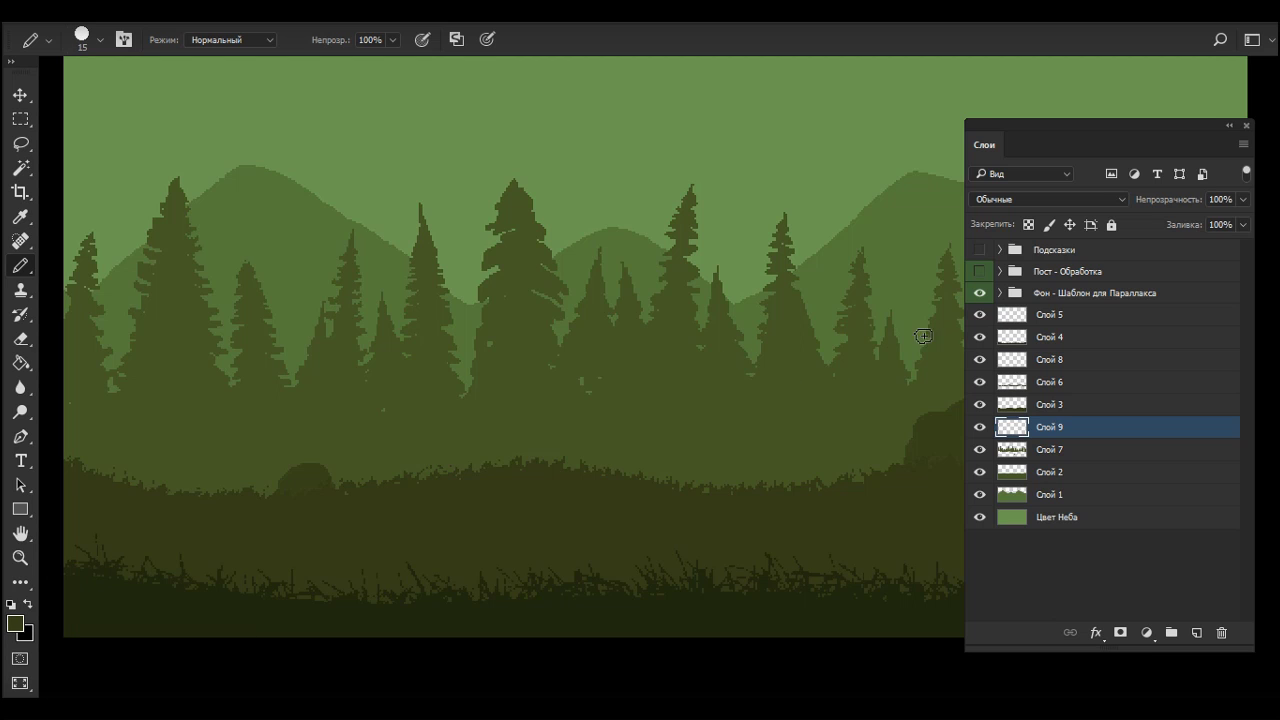
click(1058, 474)
click(1196, 633)
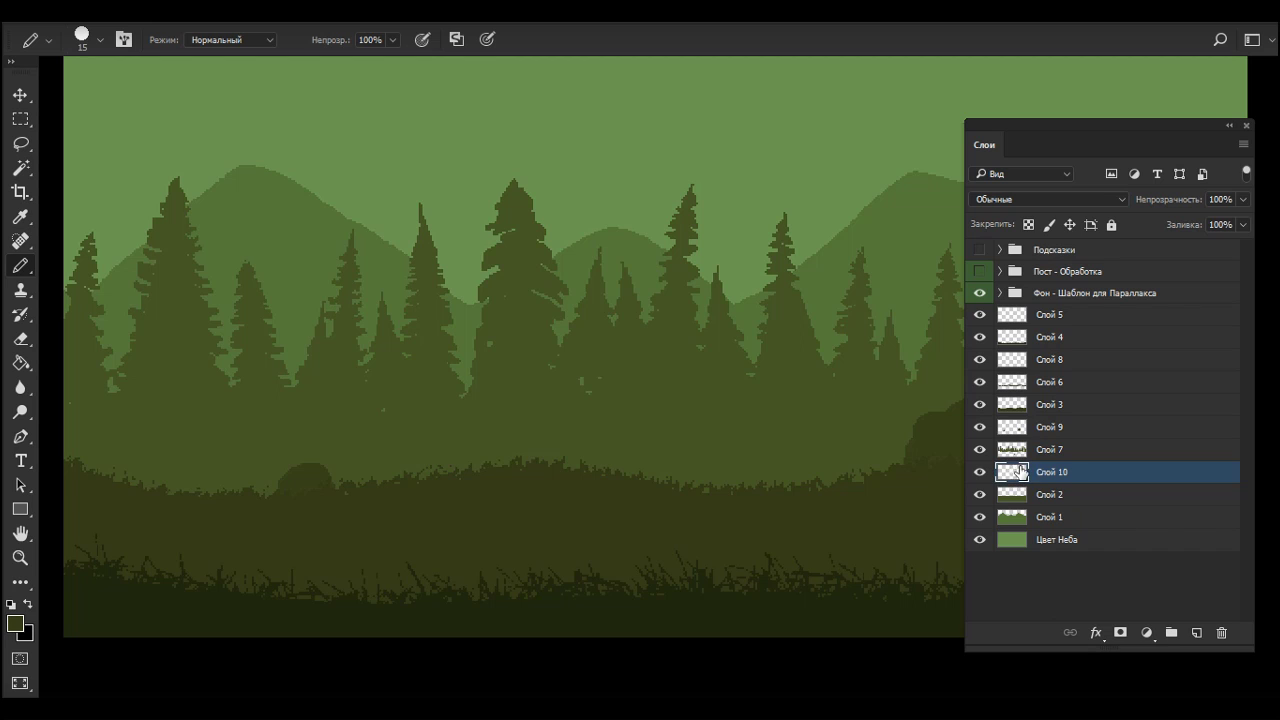
drag(848, 307, 835, 373)
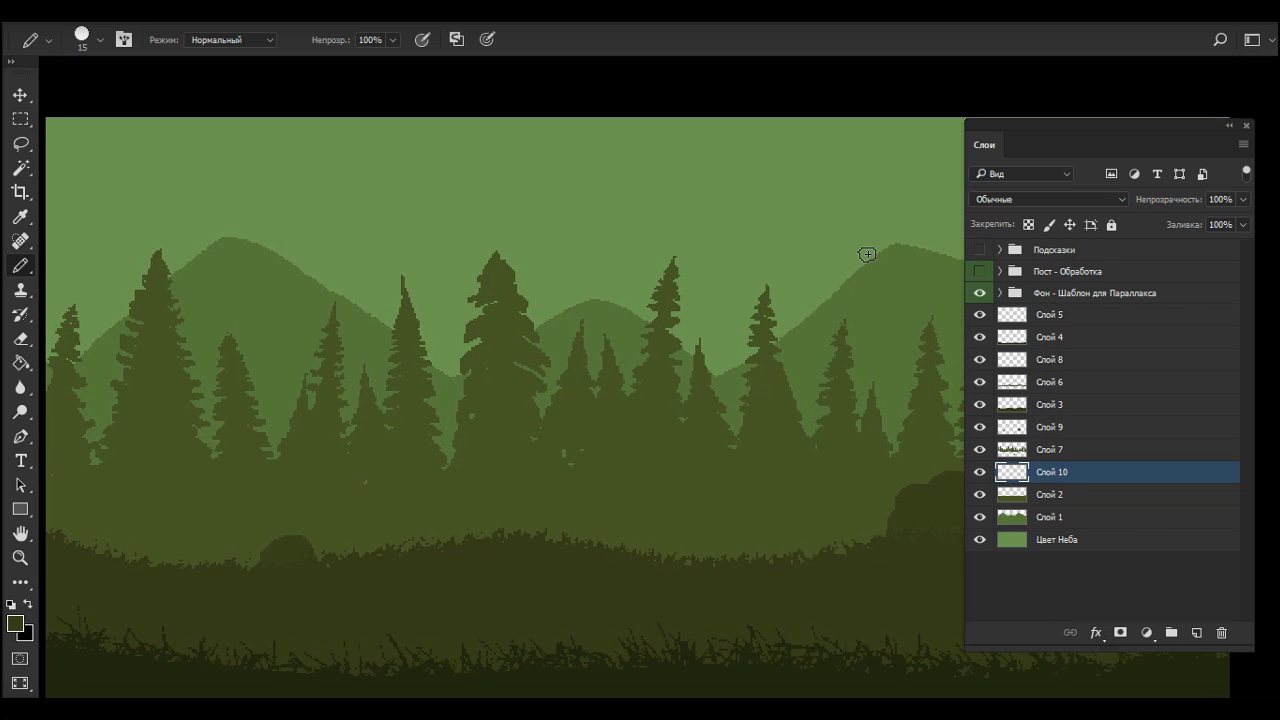
right_click(669, 253)
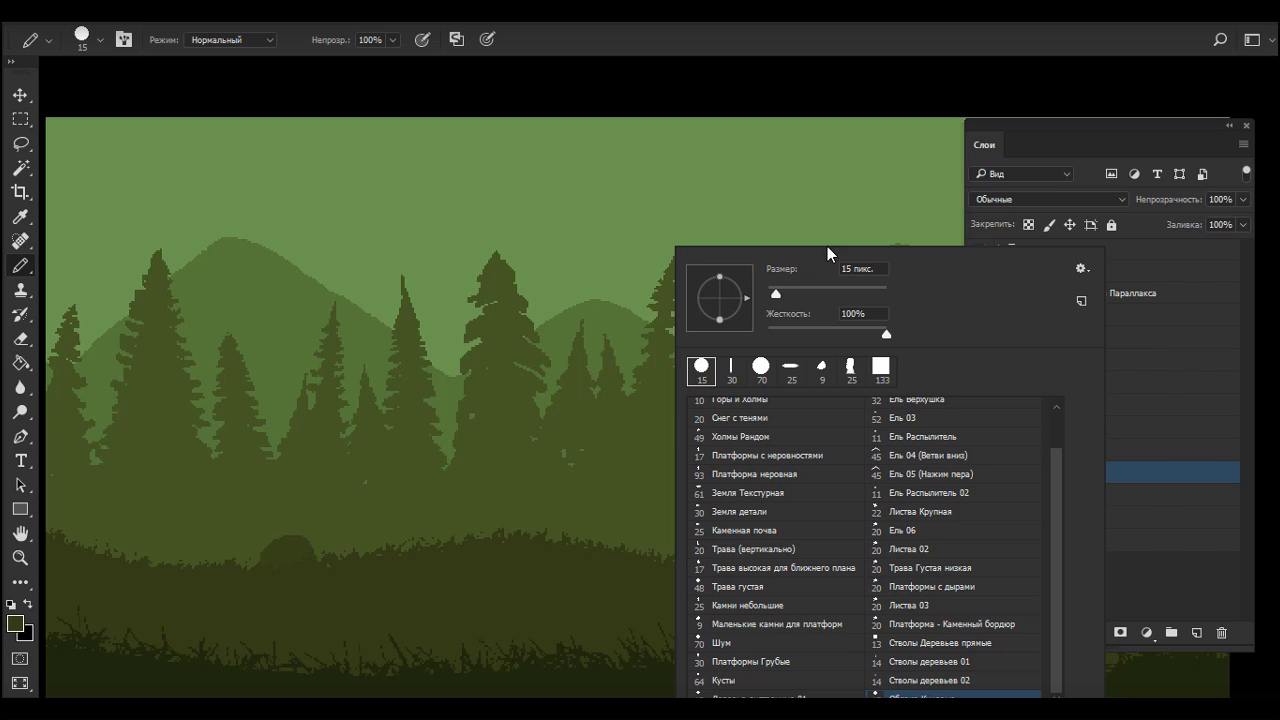
click(834, 94)
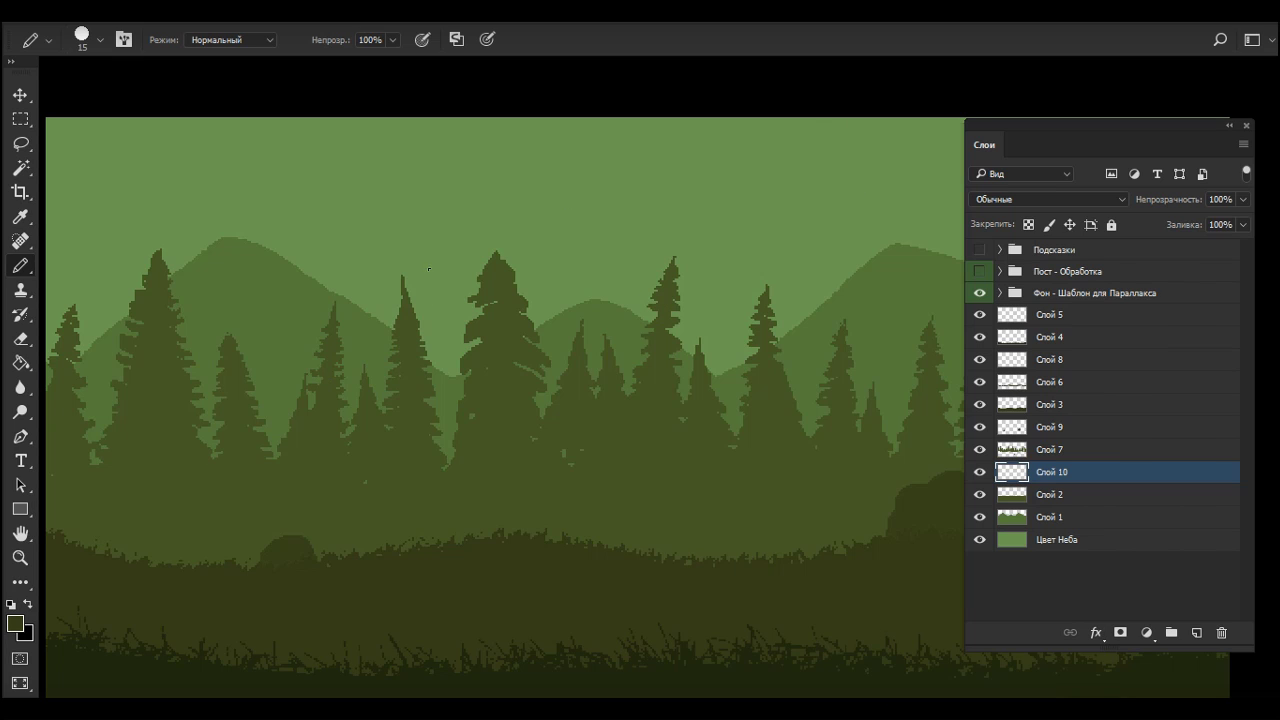
Step: Set the foreground paint colour to white, ffffff, for the pencil
click(16, 625)
text(ffffff)
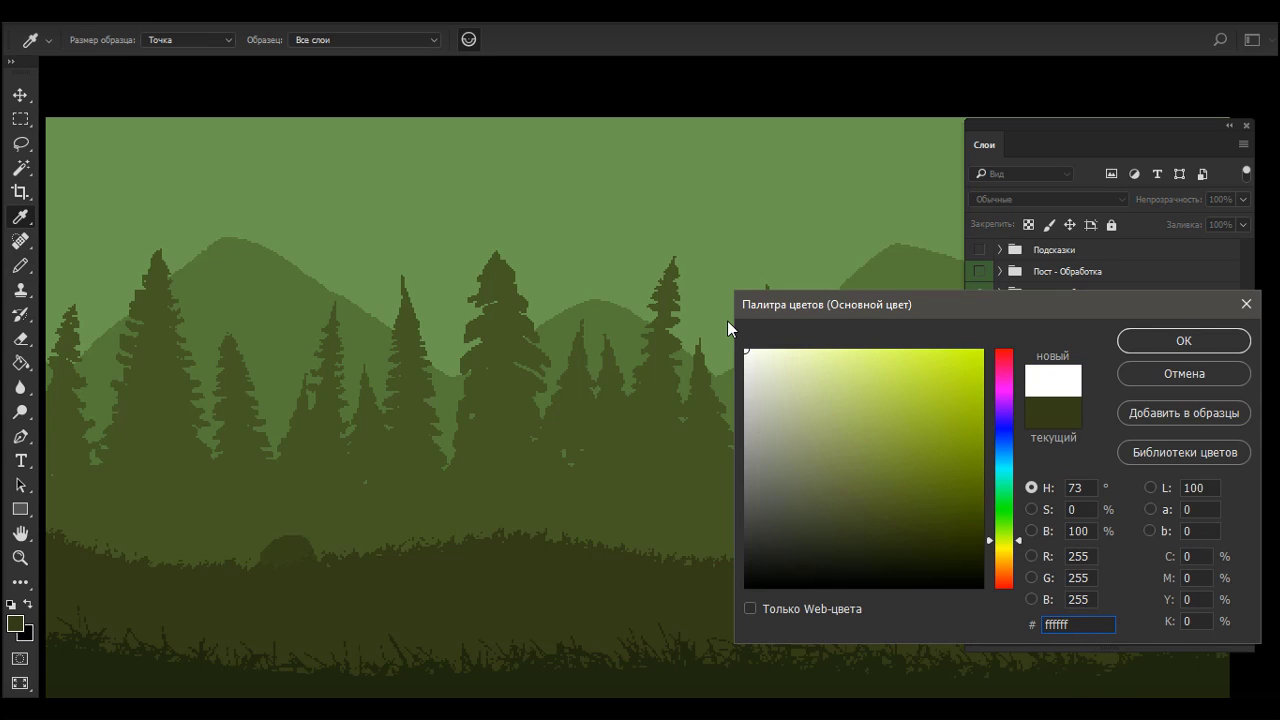
click(1137, 340)
key(b)
key(F6)
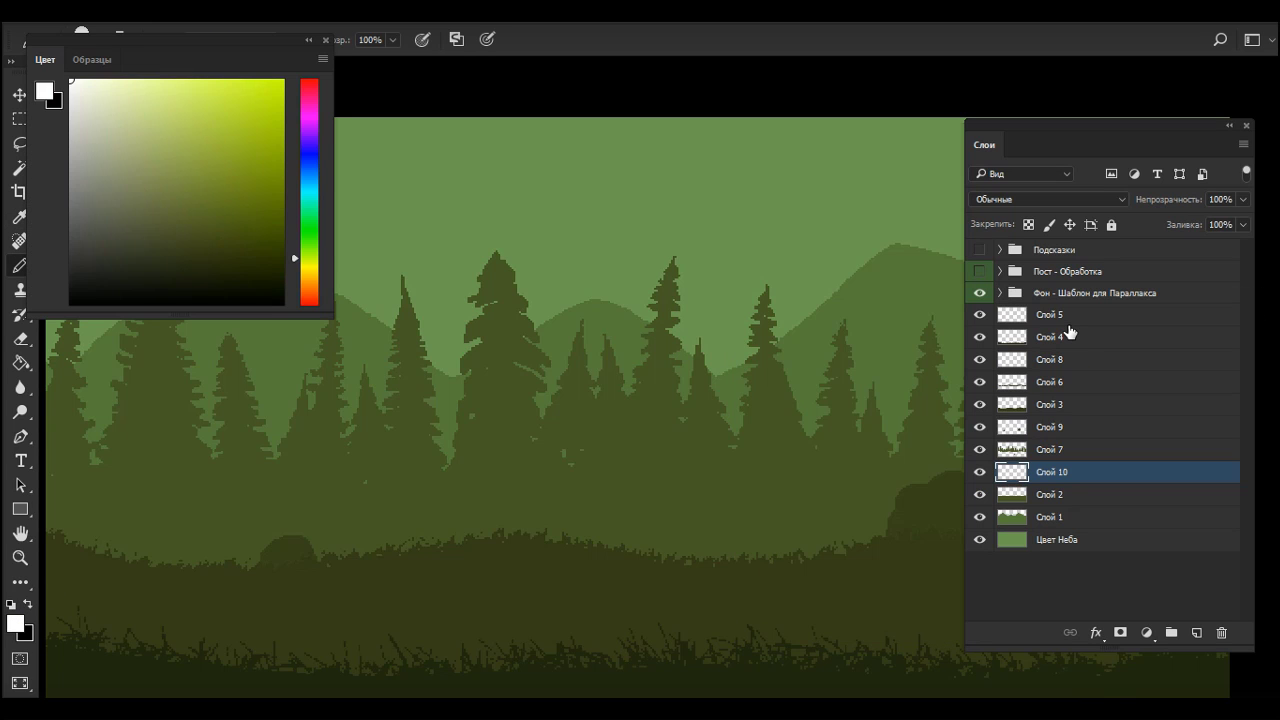
click(92, 60)
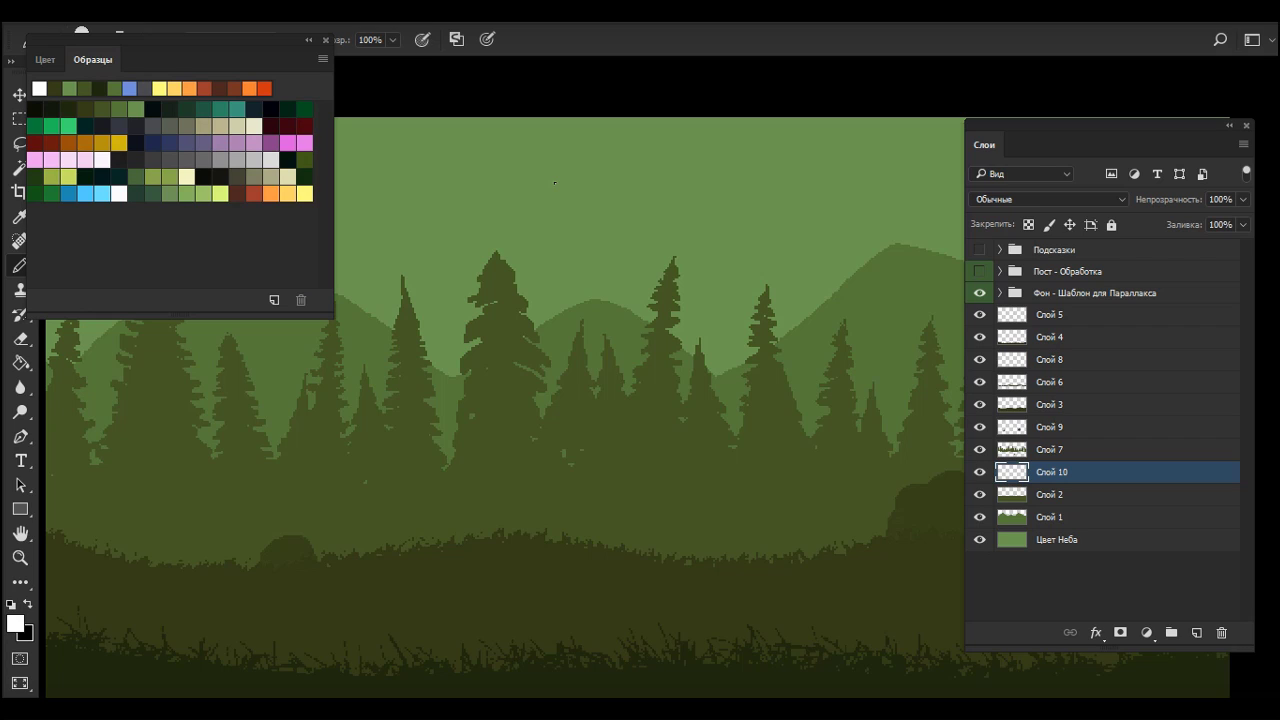
key(F6)
key(F6)
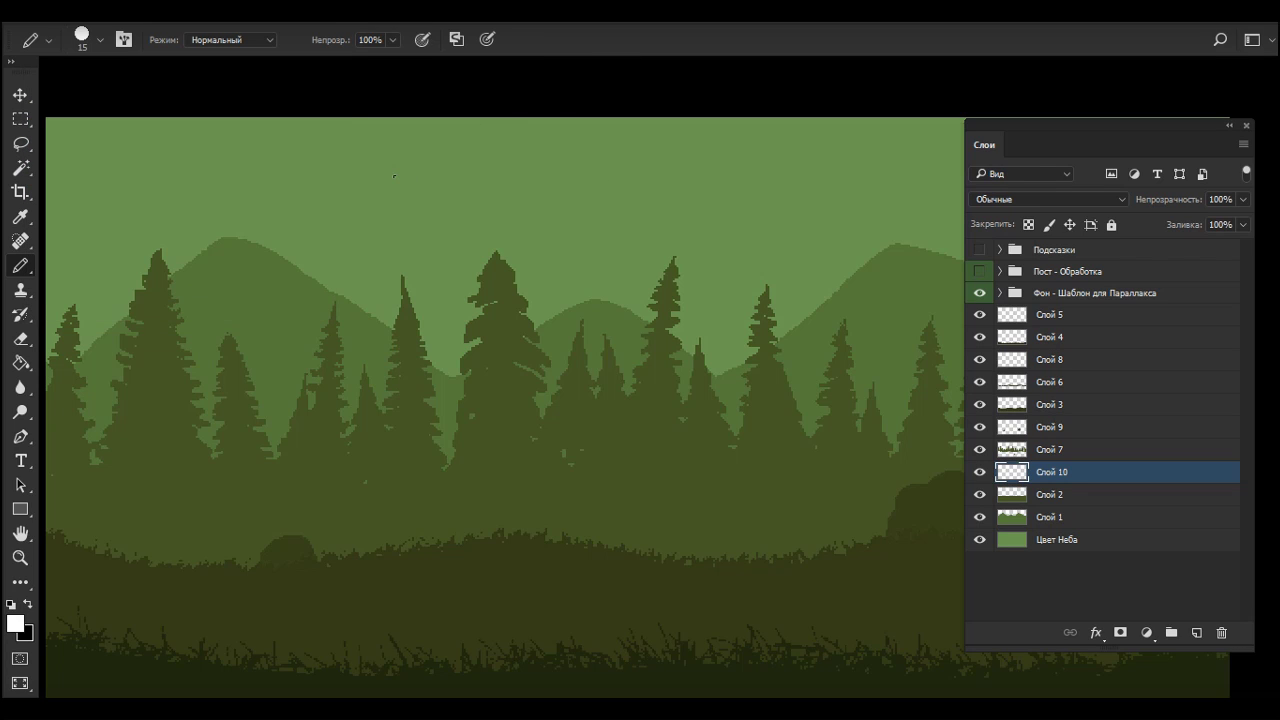
Step: Paint seven puffy white clouds with tapering right ends across the sky, four in an upper row and three in a lower row
drag(426, 174, 706, 160)
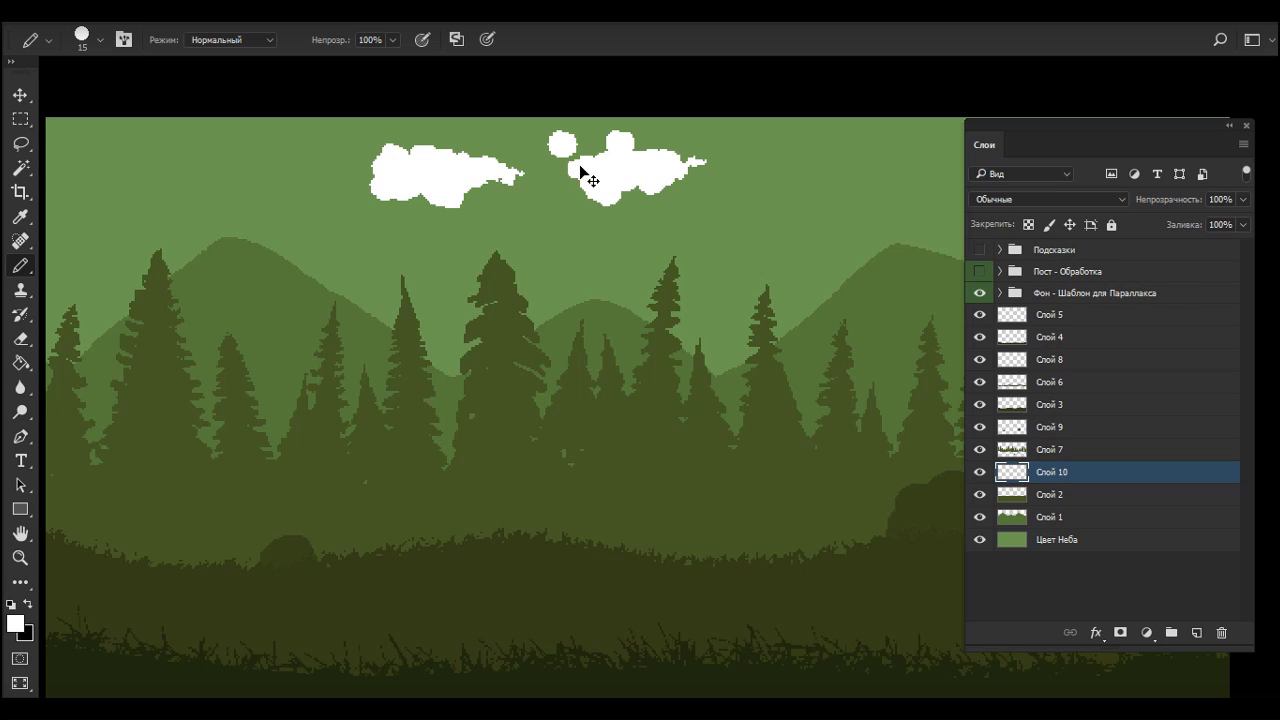
key(ctrl+z)
drag(571, 166, 870, 178)
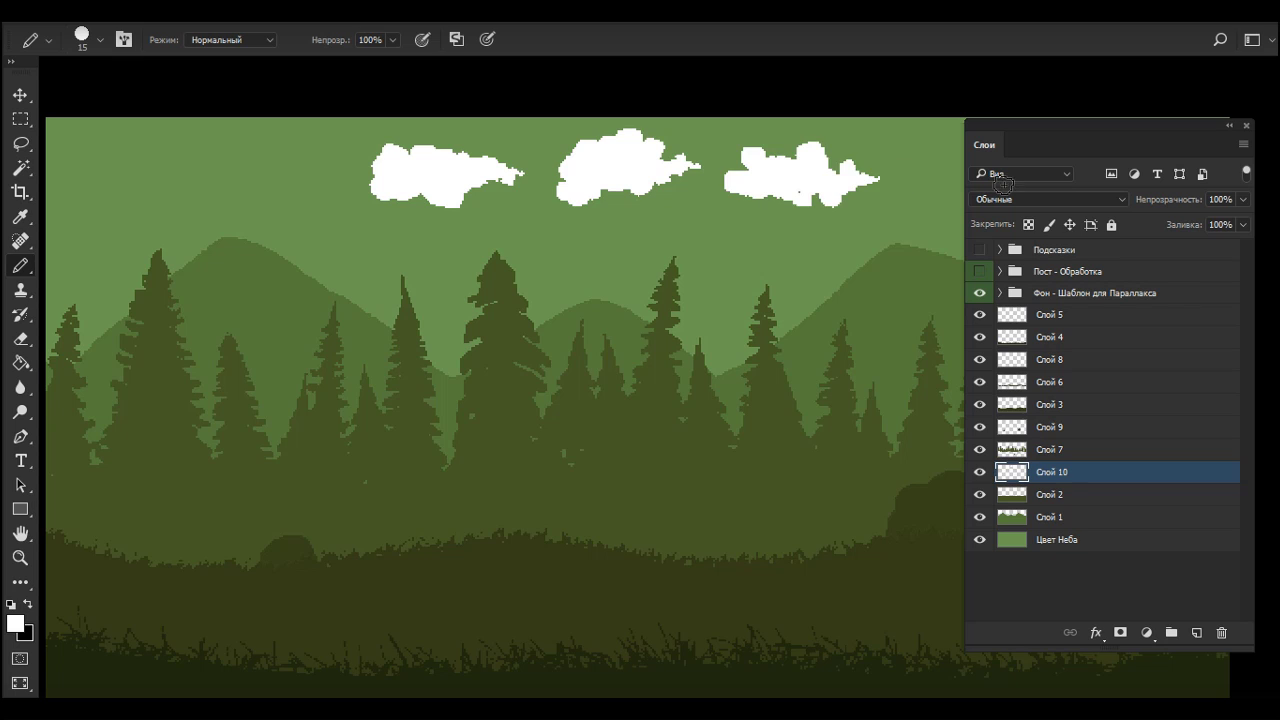
drag(85, 180, 210, 180)
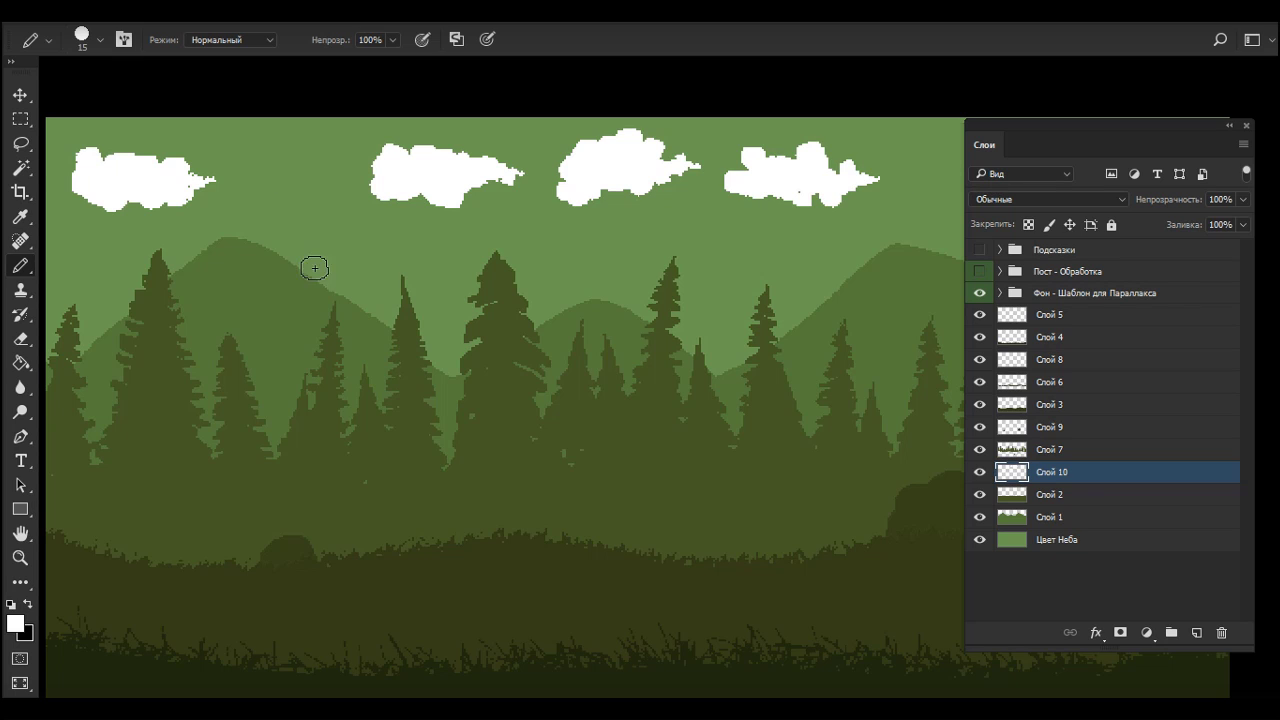
drag(314, 266, 425, 262)
drag(586, 263, 705, 262)
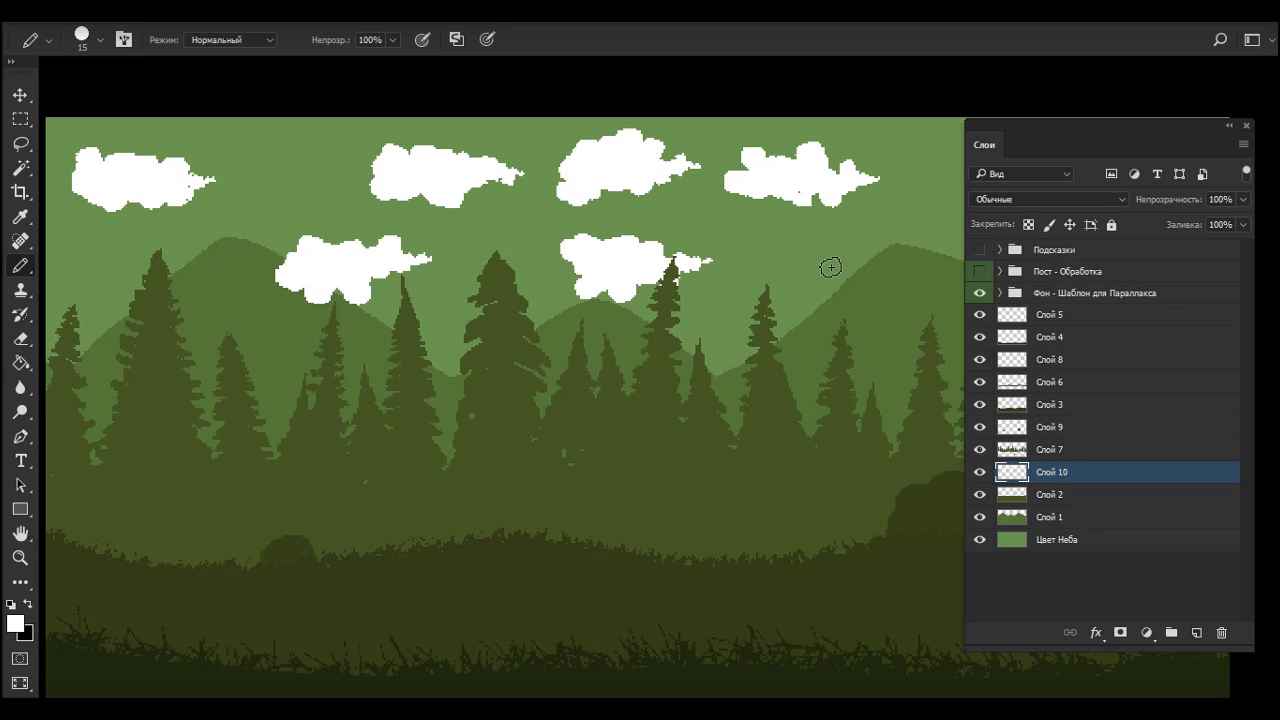
drag(829, 266, 935, 263)
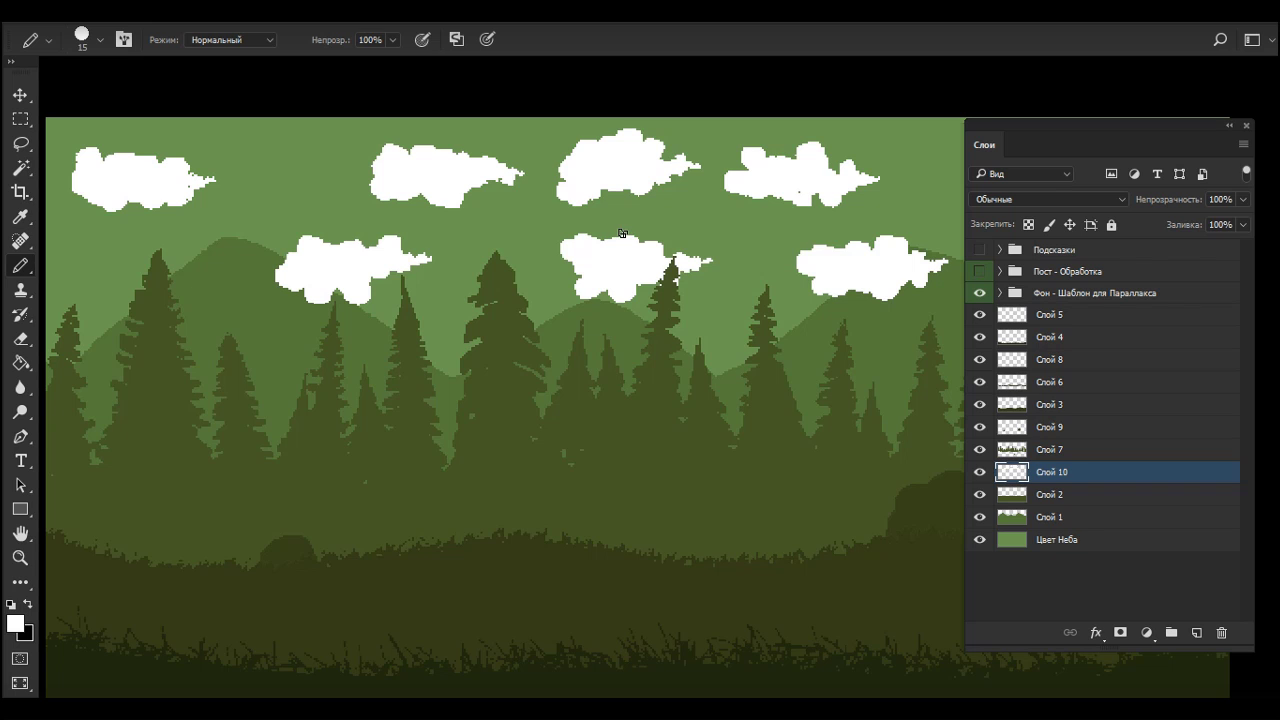
Step: Flatten all the clouds with Free Transform to a little under half their height, keeping their width
click(205, 10)
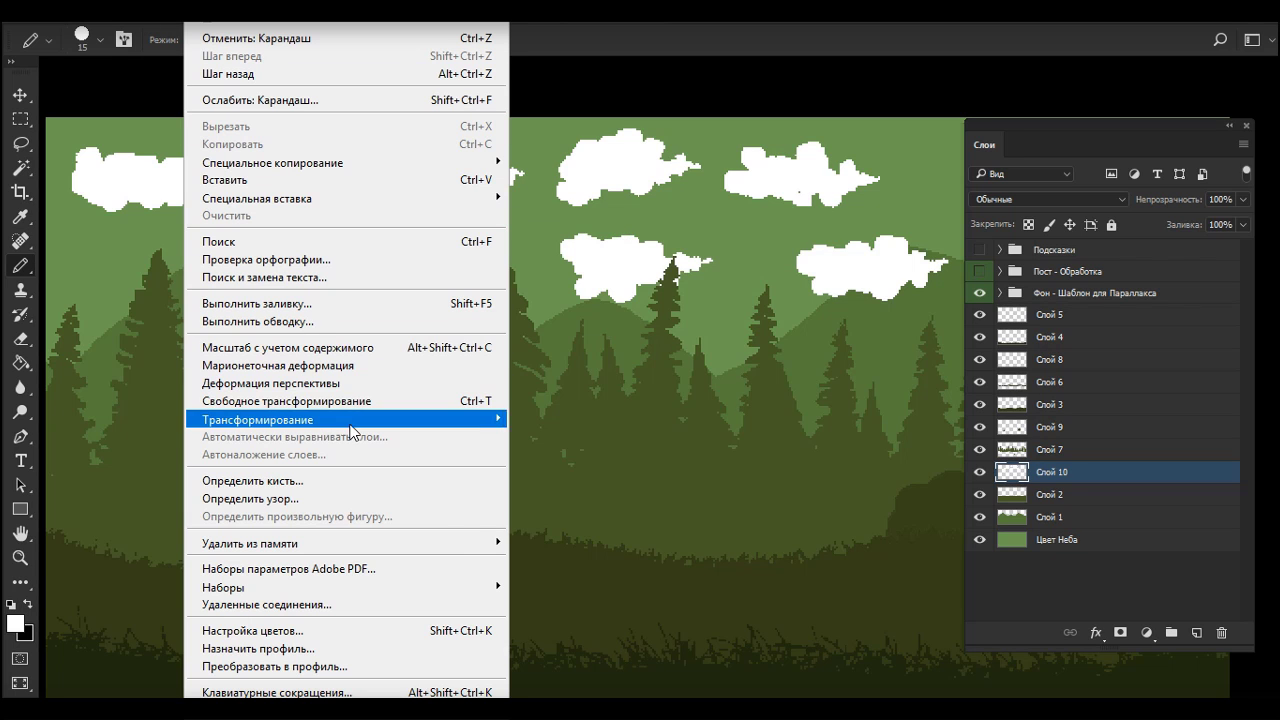
mouse_move(352, 420)
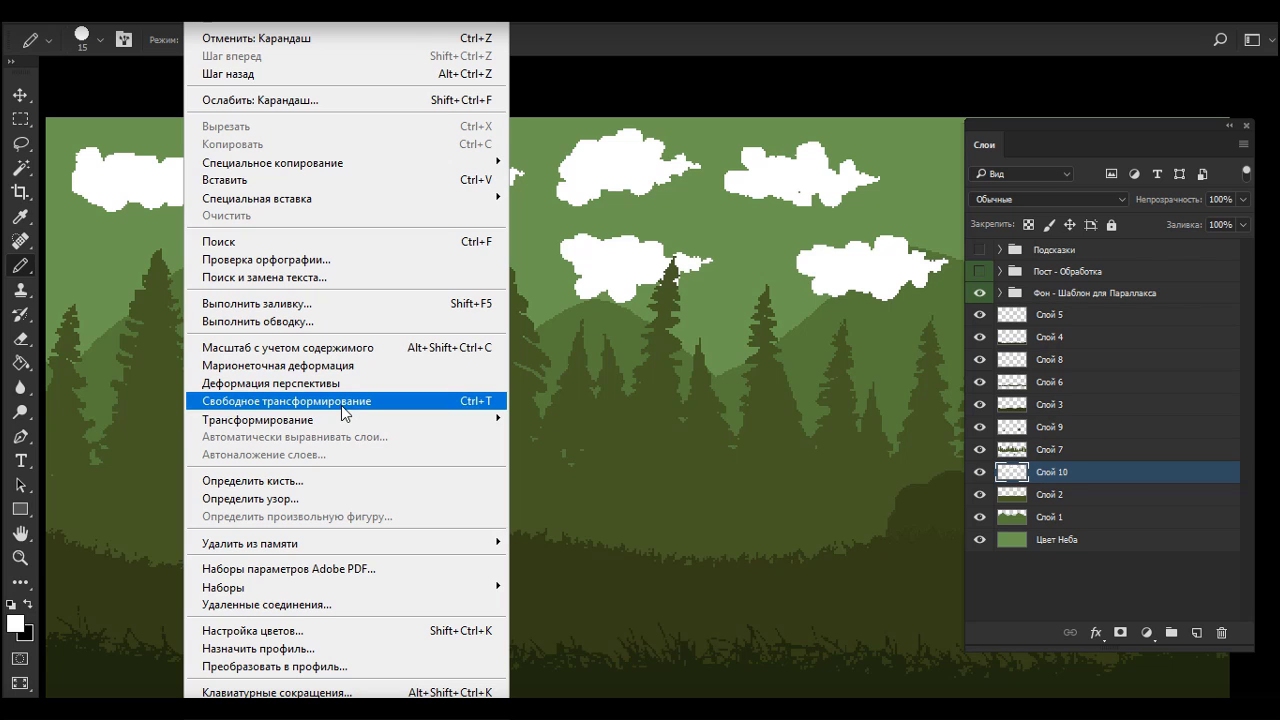
click(341, 405)
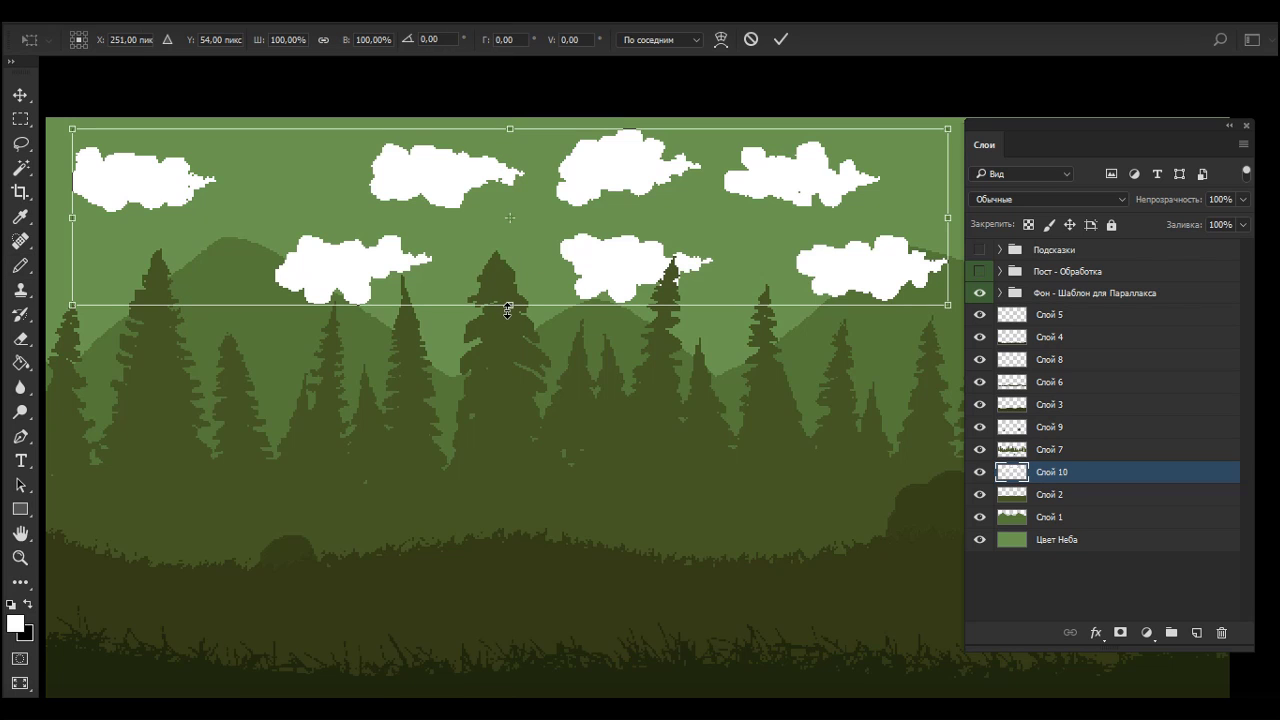
drag(508, 305, 516, 210)
key(Return)
key(b)
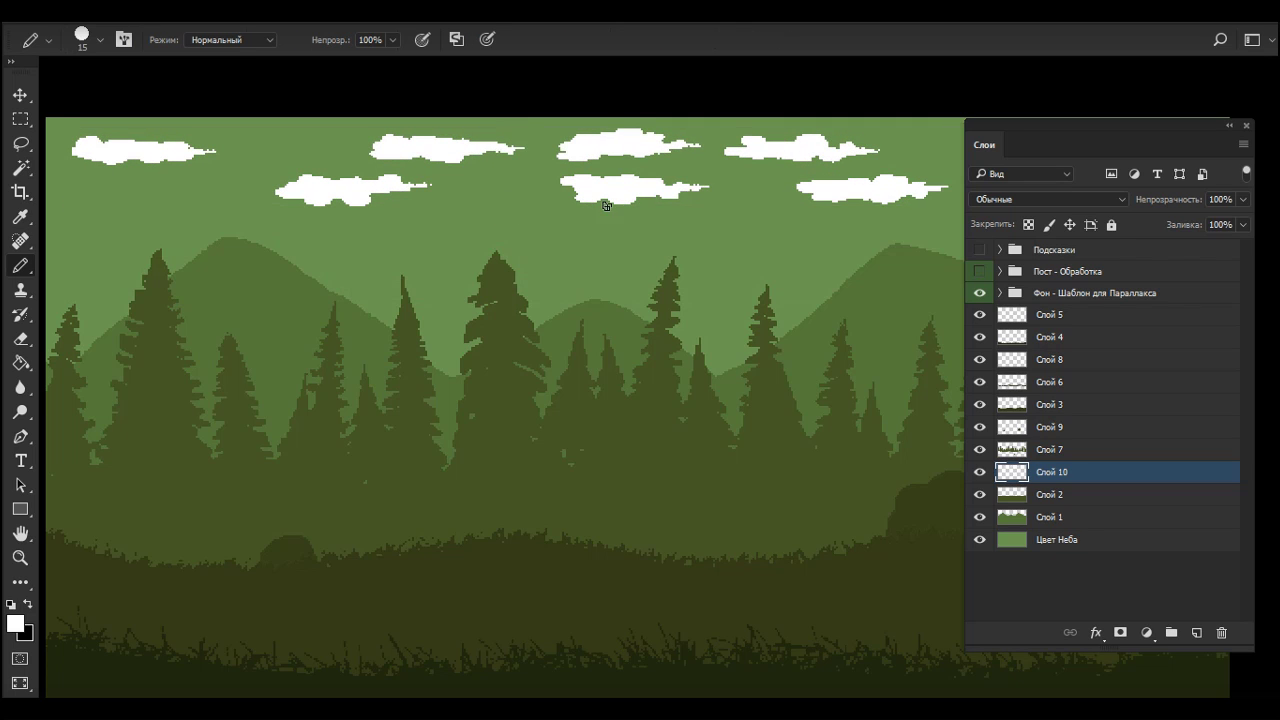
Step: Lasso the left and middle clouds of the lower row one at a time and shift each one down and to the left
key(l)
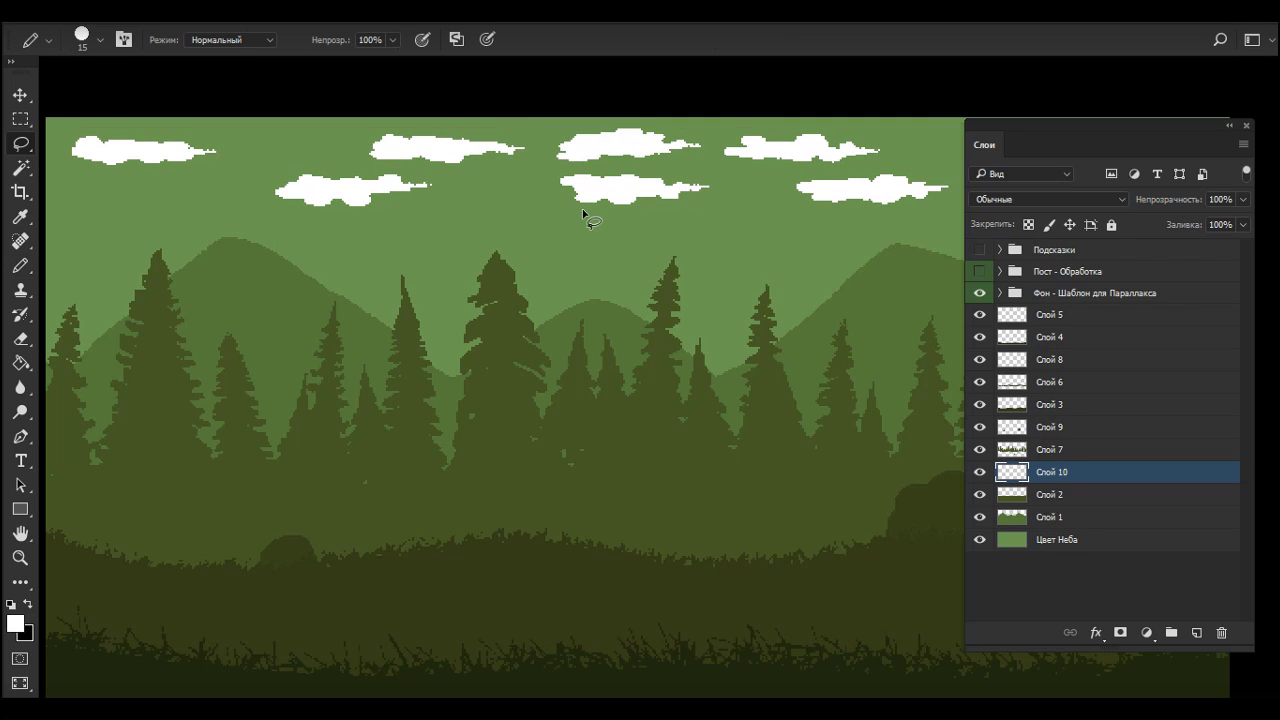
mouse_move(447, 212)
mouse_down()
mouse_move(298, 215)
mouse_move(280, 182)
mouse_move(310, 165)
mouse_move(458, 198)
mouse_up()
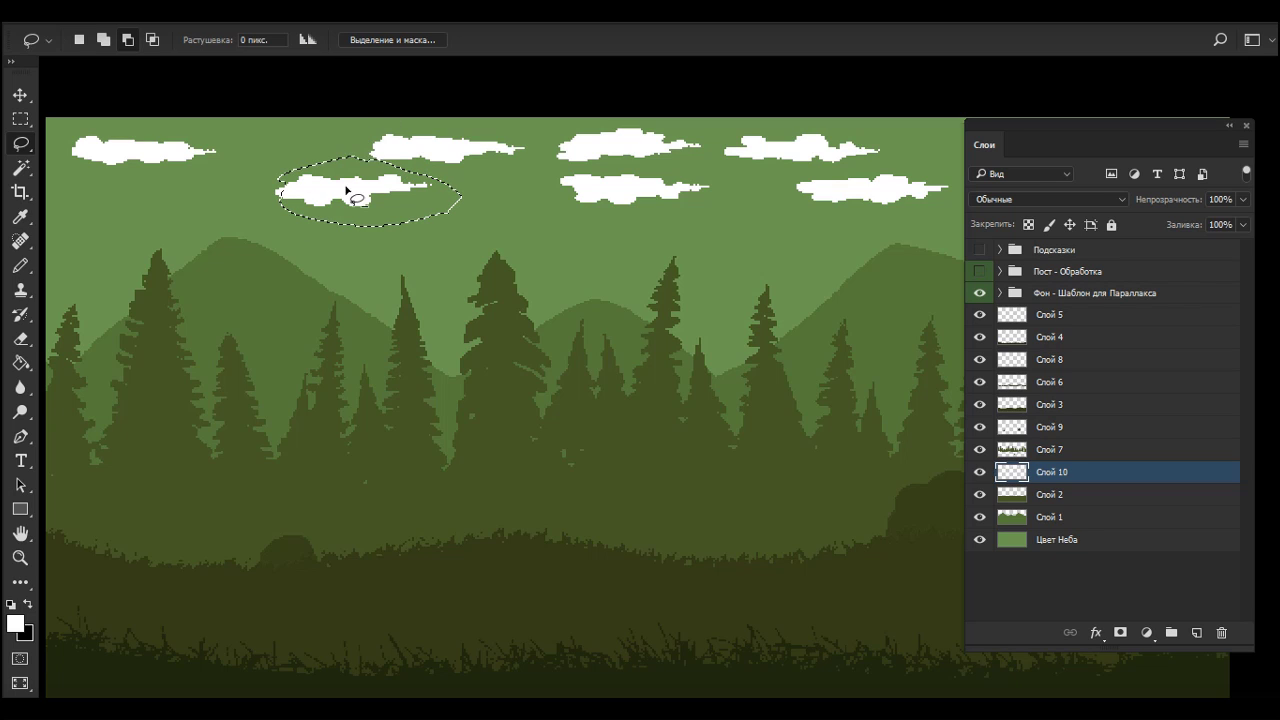
drag(366, 186, 272, 215)
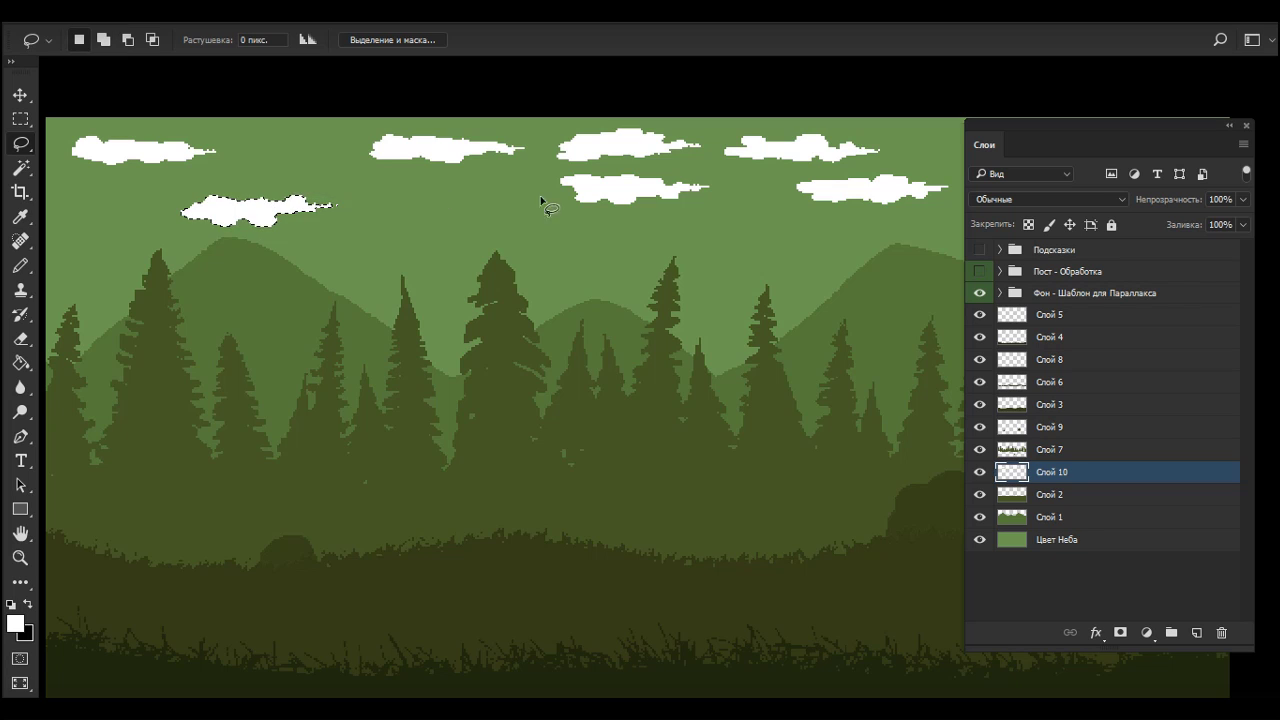
mouse_move(593, 240)
mouse_down()
mouse_move(547, 203)
mouse_move(553, 173)
mouse_move(679, 172)
mouse_move(715, 215)
mouse_move(593, 240)
mouse_up()
drag(611, 214, 556, 254)
Step: Lasso the lower row's rightmost cloud and move it down, and shift the upper row's rightmost cloud further right
mouse_move(805, 220)
mouse_down()
mouse_move(800, 178)
mouse_move(965, 176)
mouse_up()
drag(967, 235, 815, 226)
drag(880, 198, 888, 233)
mouse_move(749, 186)
mouse_down()
mouse_move(840, 120)
mouse_move(738, 180)
mouse_up()
drag(806, 157, 876, 155)
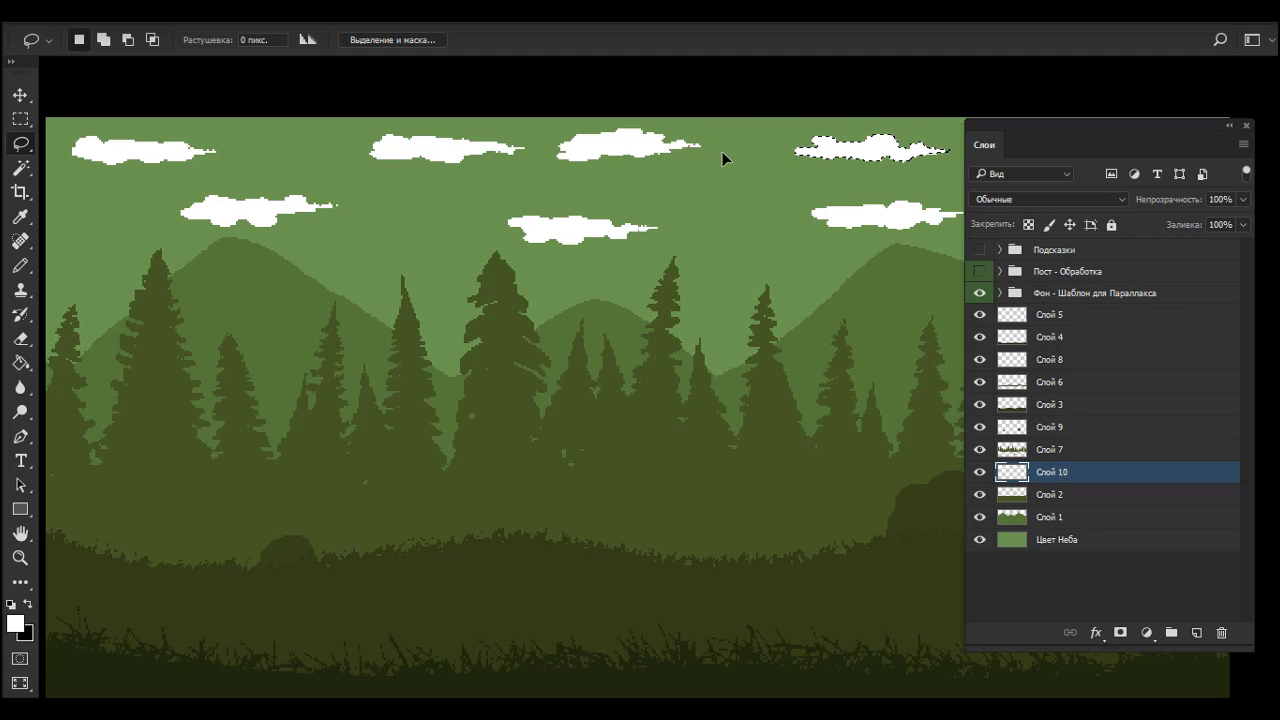
Step: Shift the upper row's third cloud right and touch up the cloud edges with the 1 px Пиксельная кисть brush
mouse_move(722, 151)
mouse_down()
mouse_move(651, 177)
mouse_move(700, 150)
mouse_move(678, 157)
mouse_move(715, 160)
mouse_up()
key(ctrl+d)
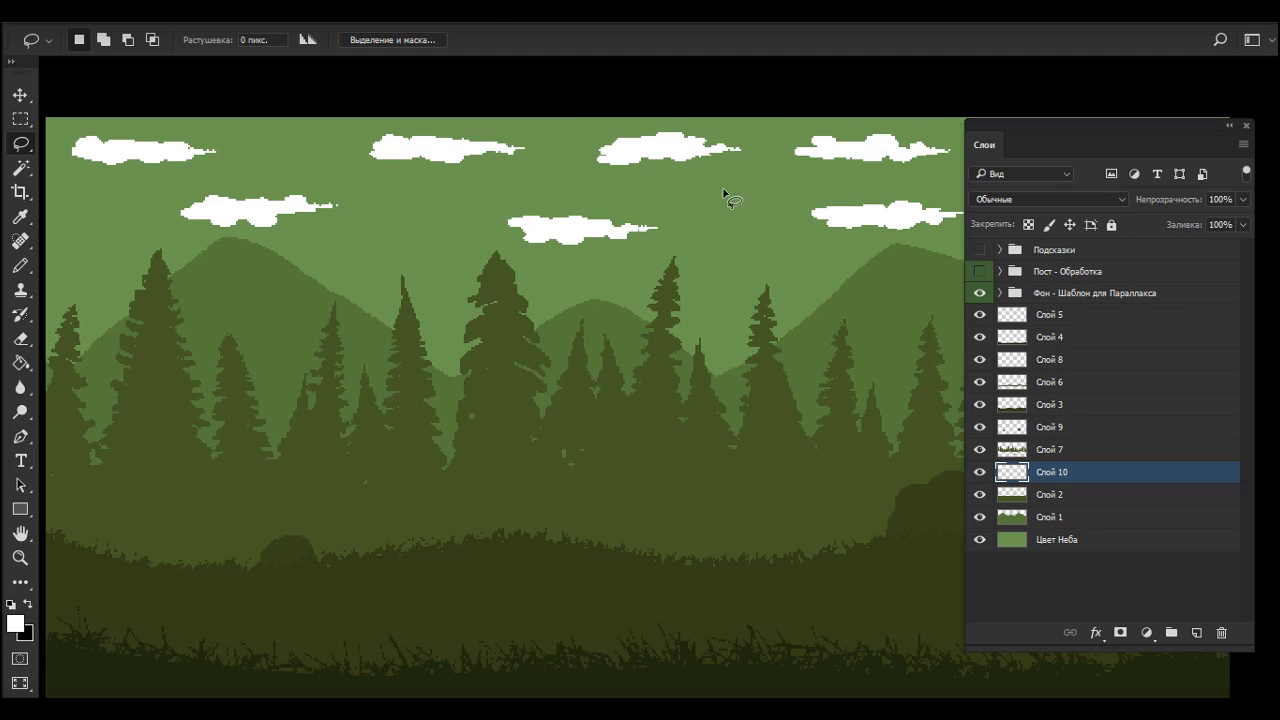
key(b)
right_click(710, 195)
drag(1092, 406, 1089, 348)
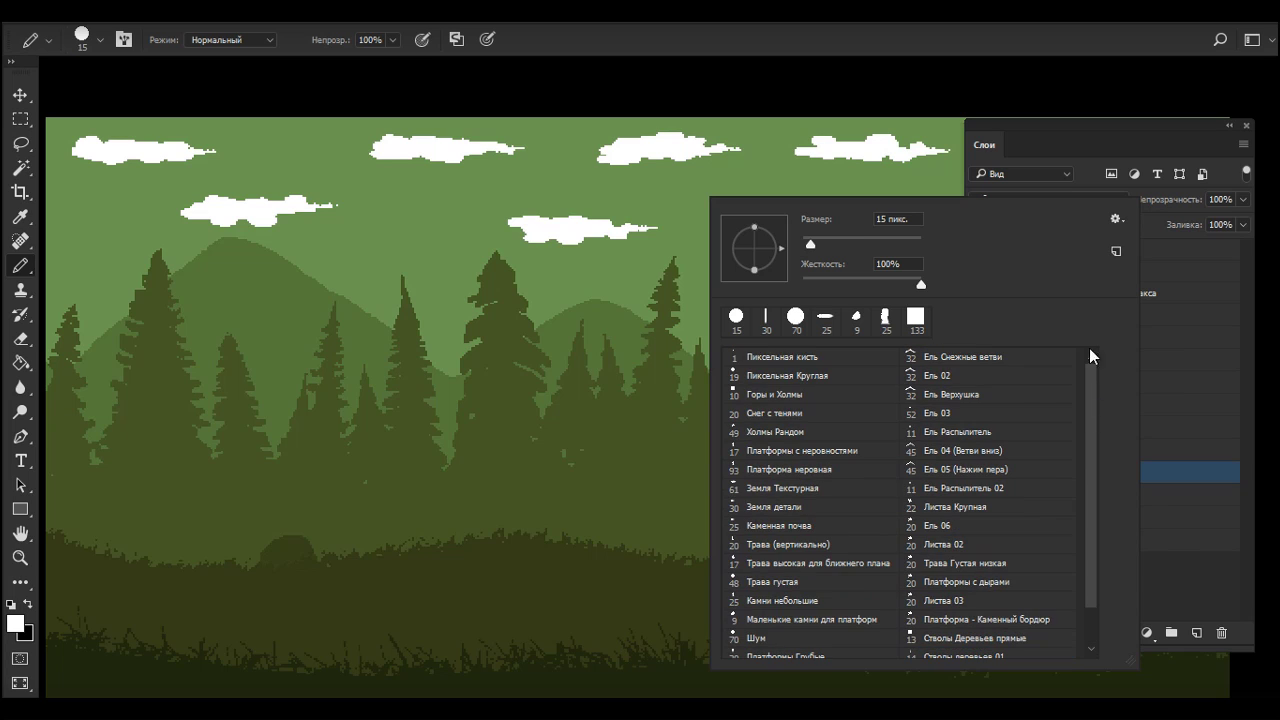
click(798, 358)
key(Return)
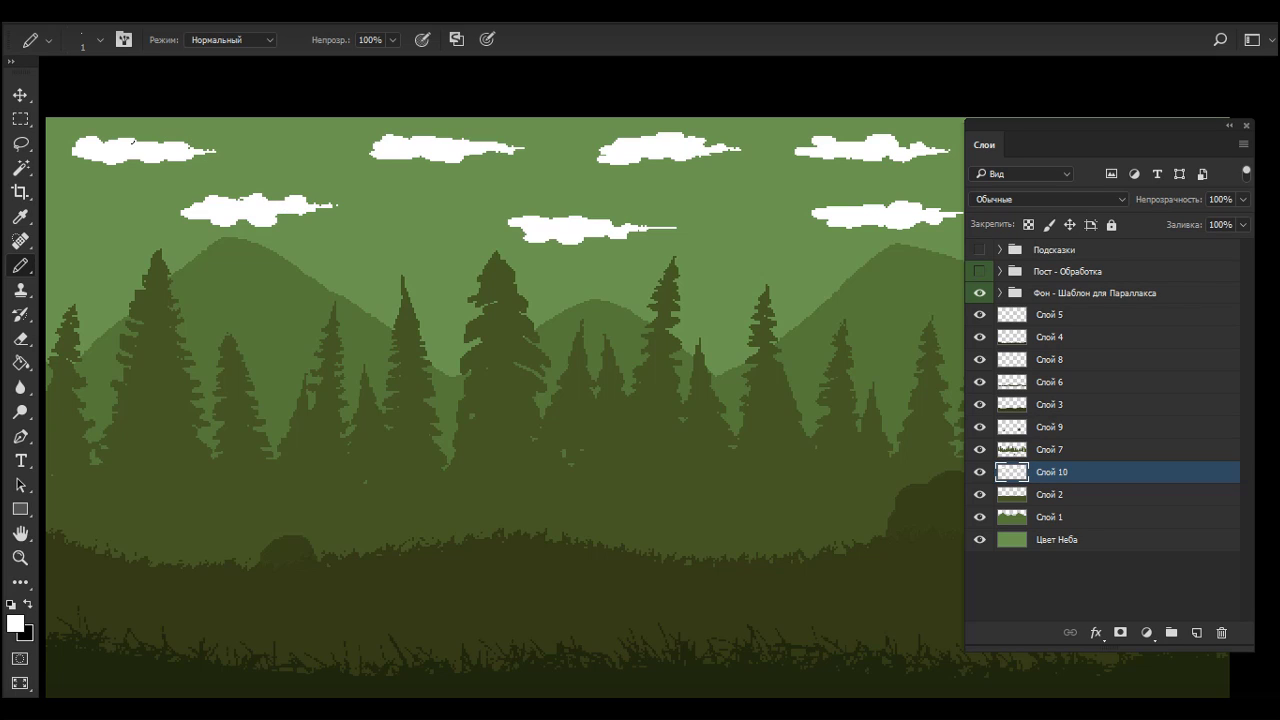
key(ctrl+z)
Step: Paint a large puffy white cloud between the lower row's left and middle clouds using the 19 px Пиксельная Круглая brush
right_click(745, 430)
click(866, 420)
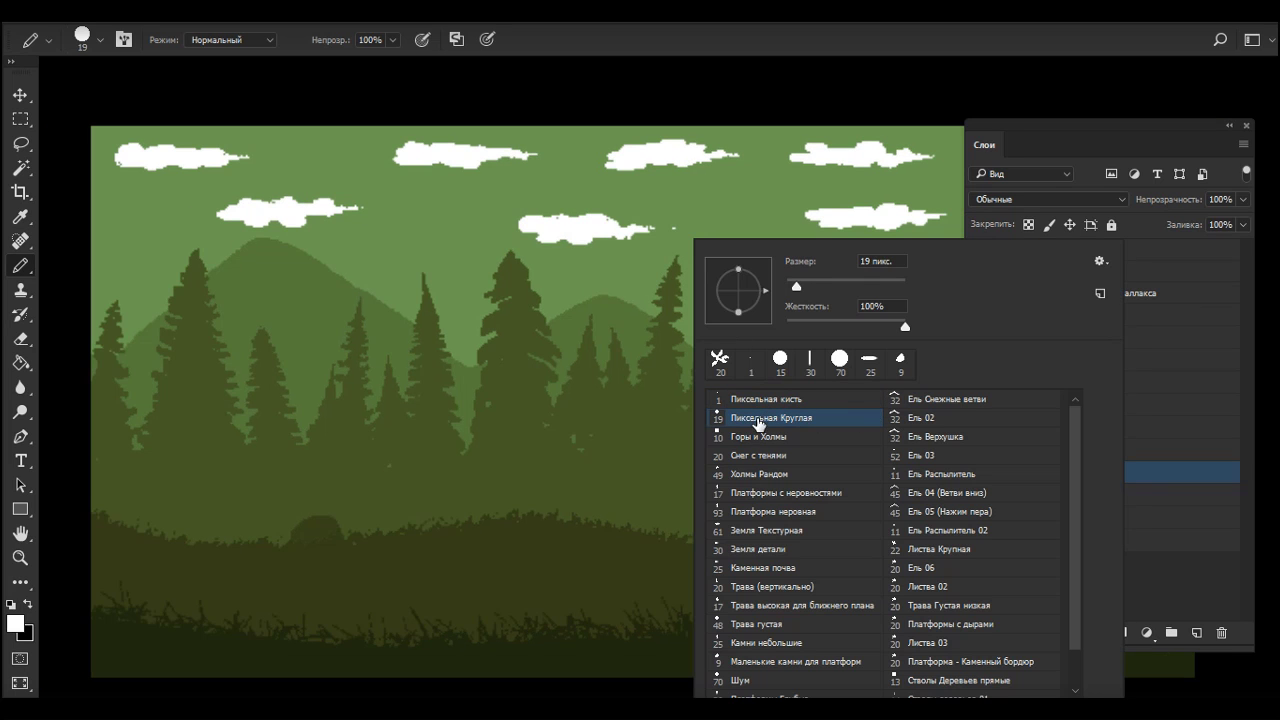
click(402, 247)
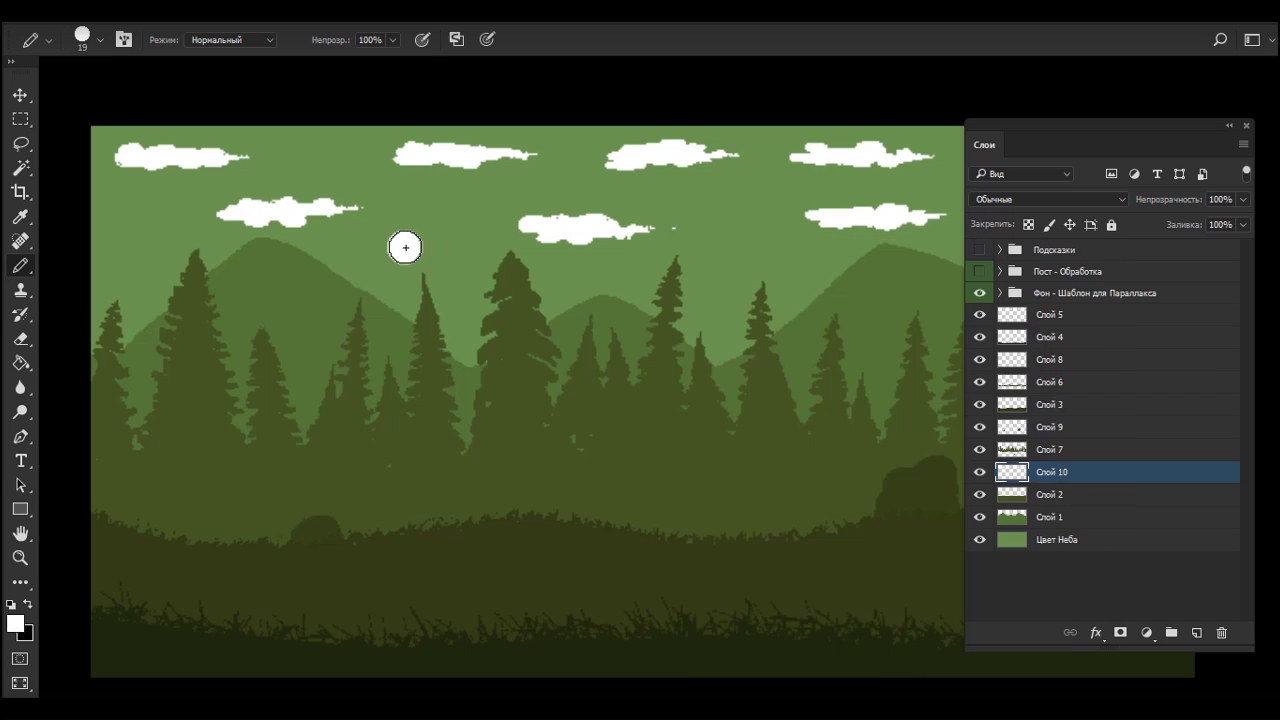
mouse_move(403, 246)
mouse_down()
mouse_move(447, 244)
mouse_move(400, 259)
mouse_move(391, 244)
mouse_move(389, 258)
mouse_move(463, 252)
mouse_move(468, 232)
mouse_move(494, 257)
mouse_move(364, 255)
mouse_move(414, 286)
mouse_move(360, 257)
mouse_up()
Step: Refine the large cloud's base and extend thin tapering ends on both sides with the 1 px Пиксельная кисть brush
right_click(410, 230)
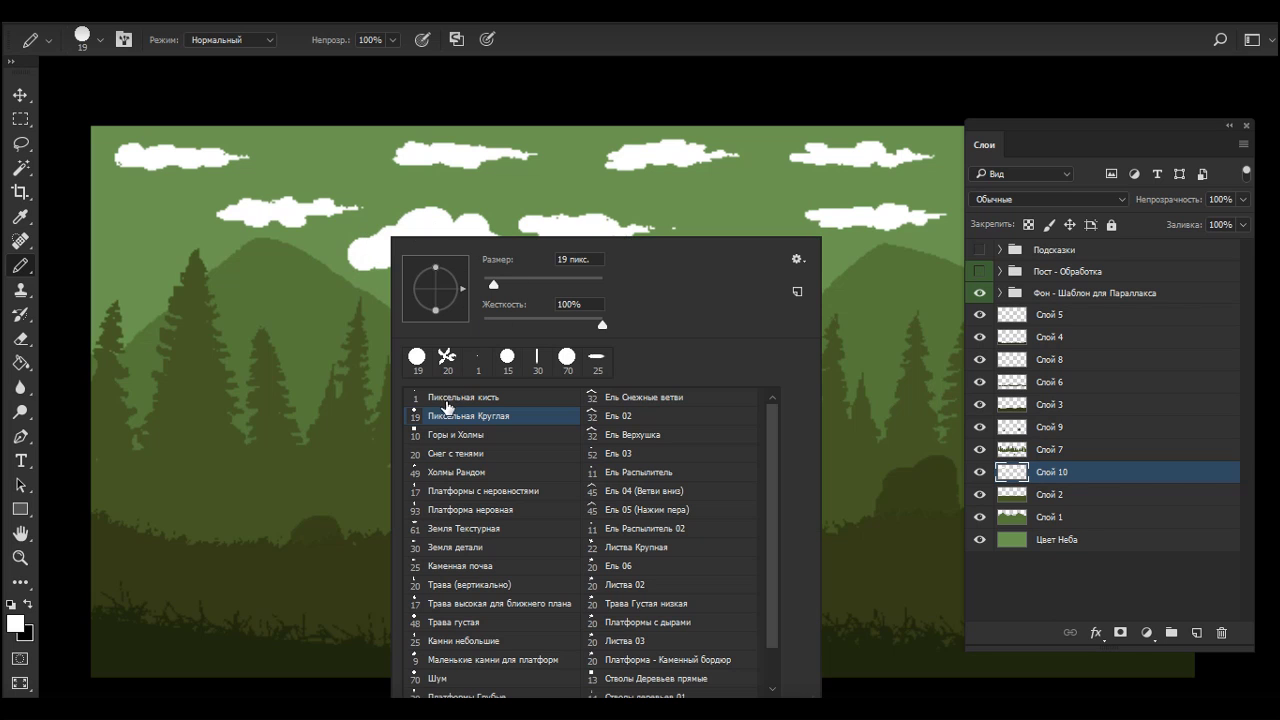
click(447, 397)
click(348, 258)
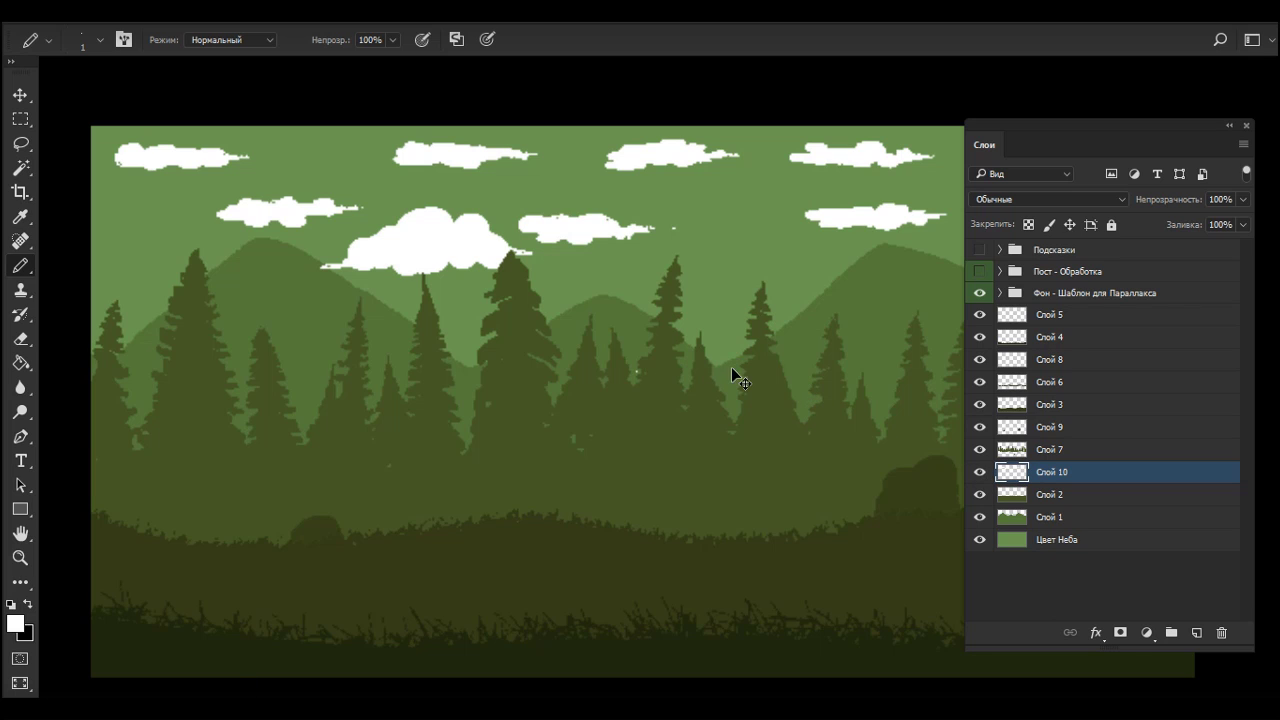
Step: Lighten the spruce forest layer Слой 7 with Hue/Saturation, setting brightness to +4
click(980, 450)
click(978, 450)
click(979, 450)
click(979, 450)
click(1010, 451)
key(ctrl+u)
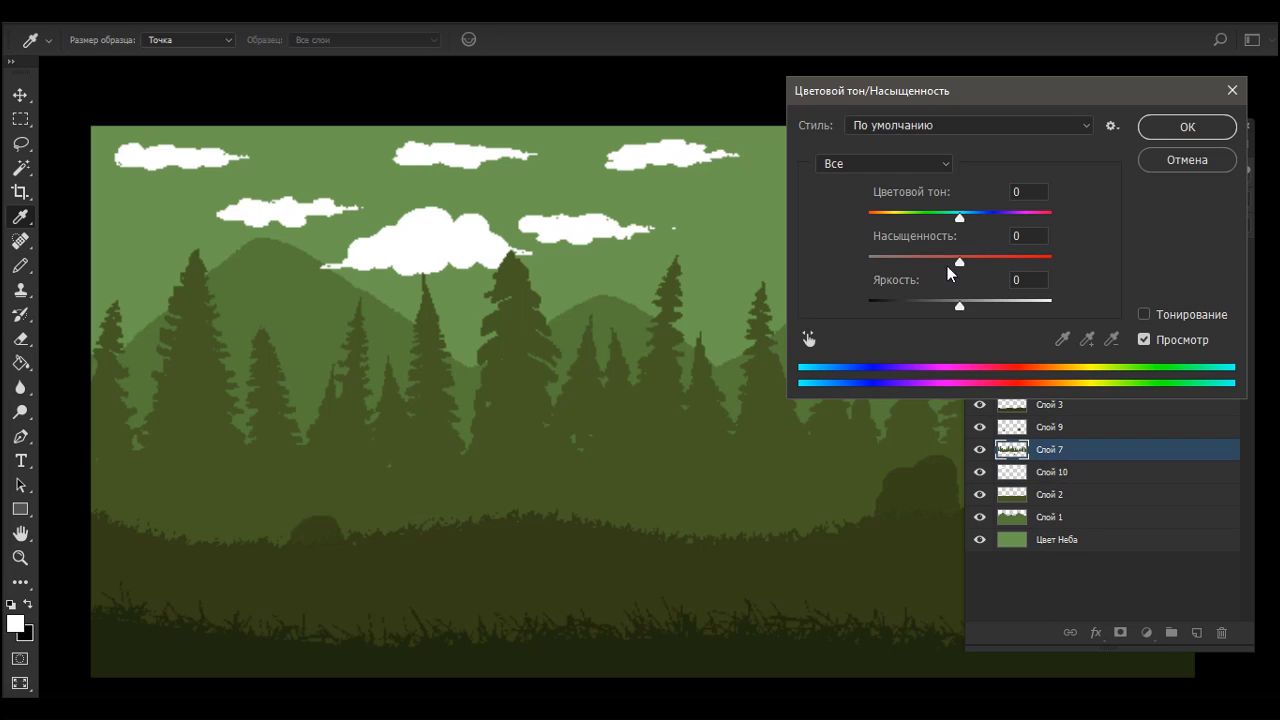
drag(956, 308, 964, 304)
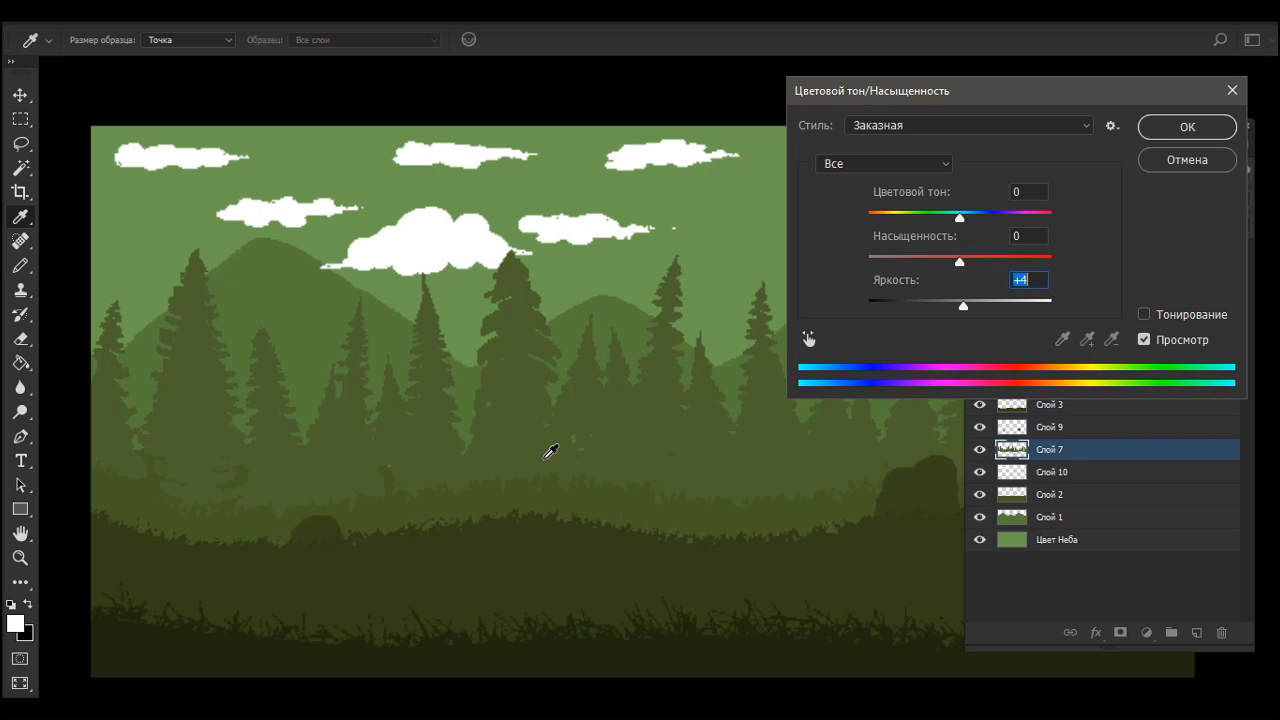
click(1187, 129)
Step: Move the spruce layer Слой 7 beneath the hill layer Слой 2, checking the neighbouring layers' visibility
drag(1050, 459, 1059, 500)
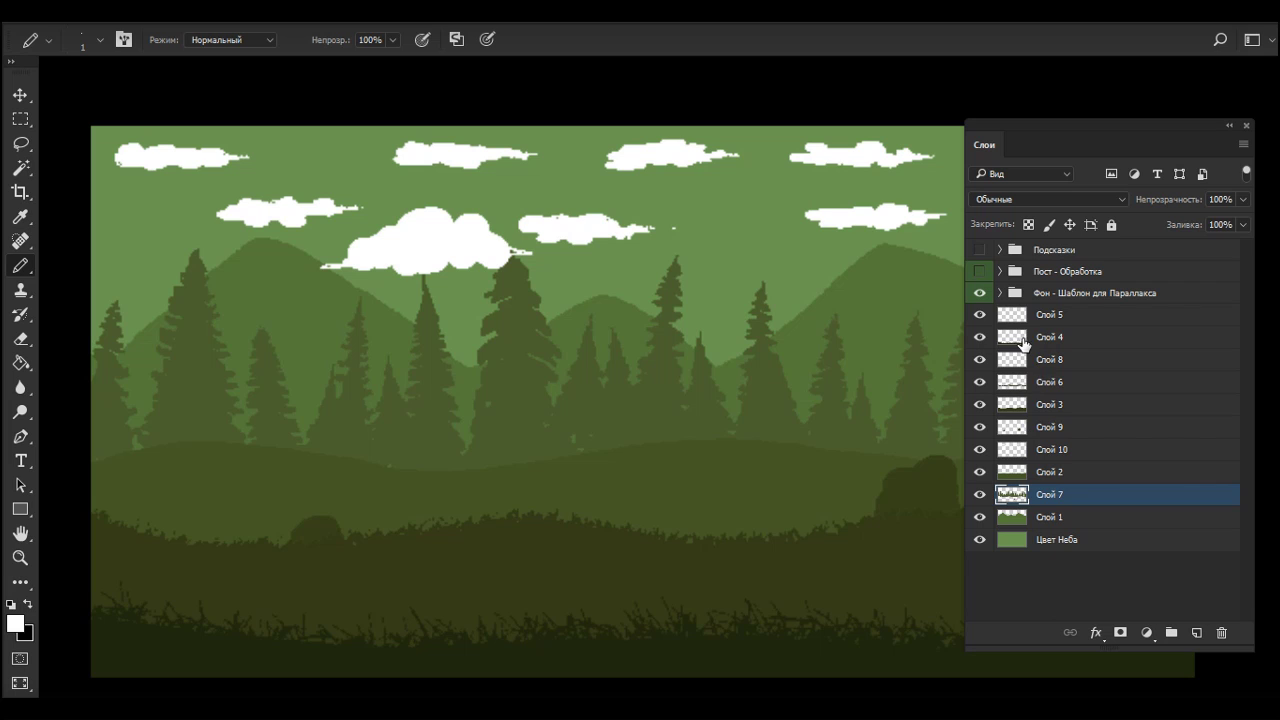
click(980, 430)
click(980, 430)
click(980, 405)
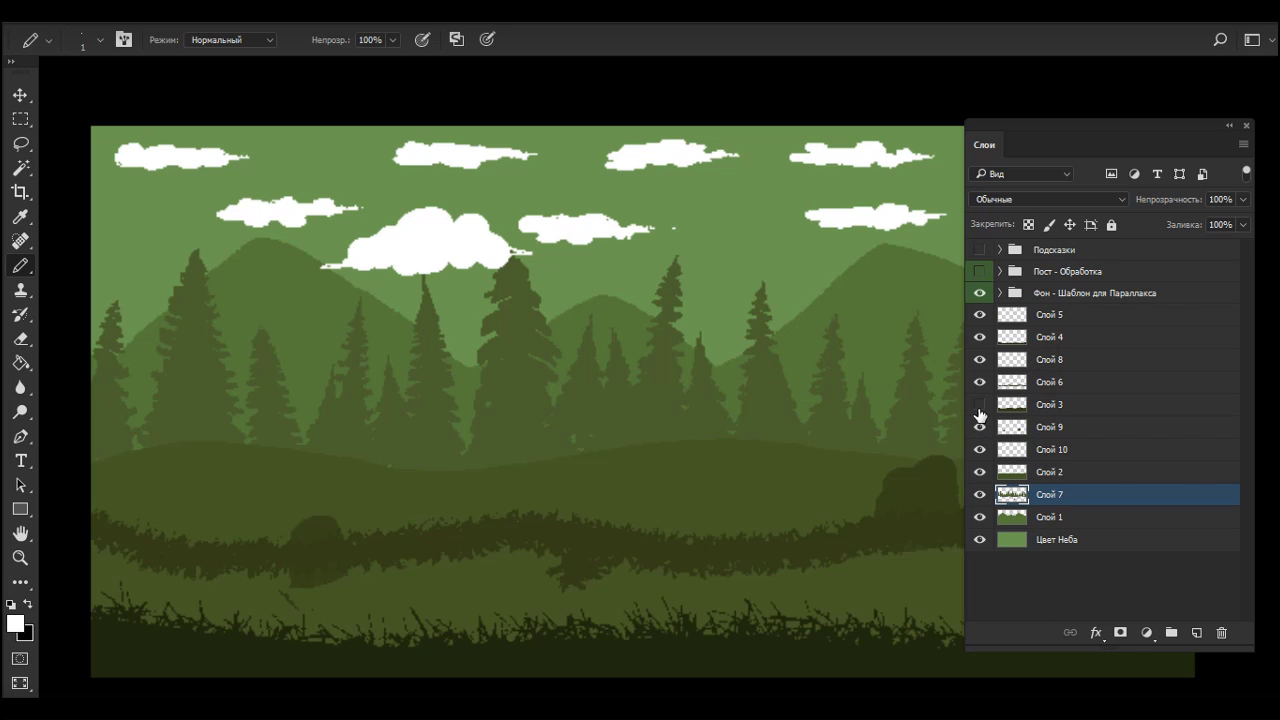
click(980, 405)
Step: Move the cloud layer Слой 10 beneath the mountain layer Слой 1 and set its opacity to 29%
click(980, 450)
click(980, 450)
drag(1008, 452, 1016, 537)
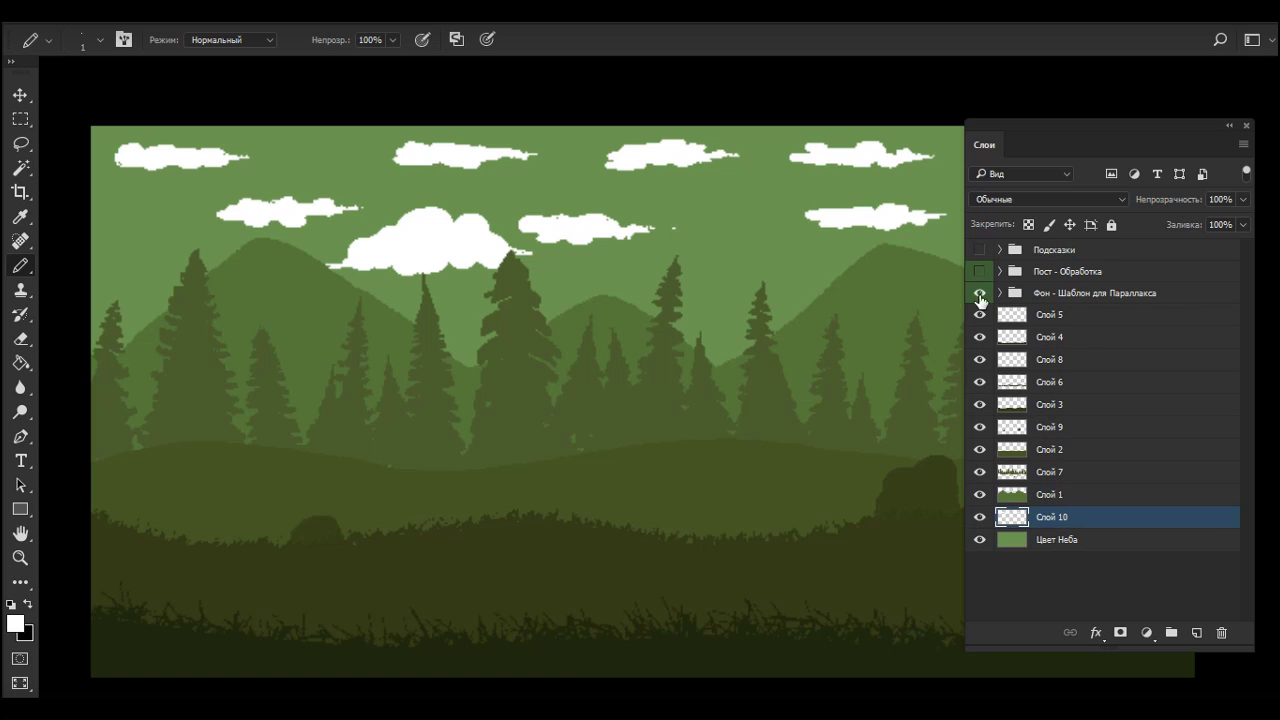
click(1245, 200)
drag(1163, 217, 1180, 217)
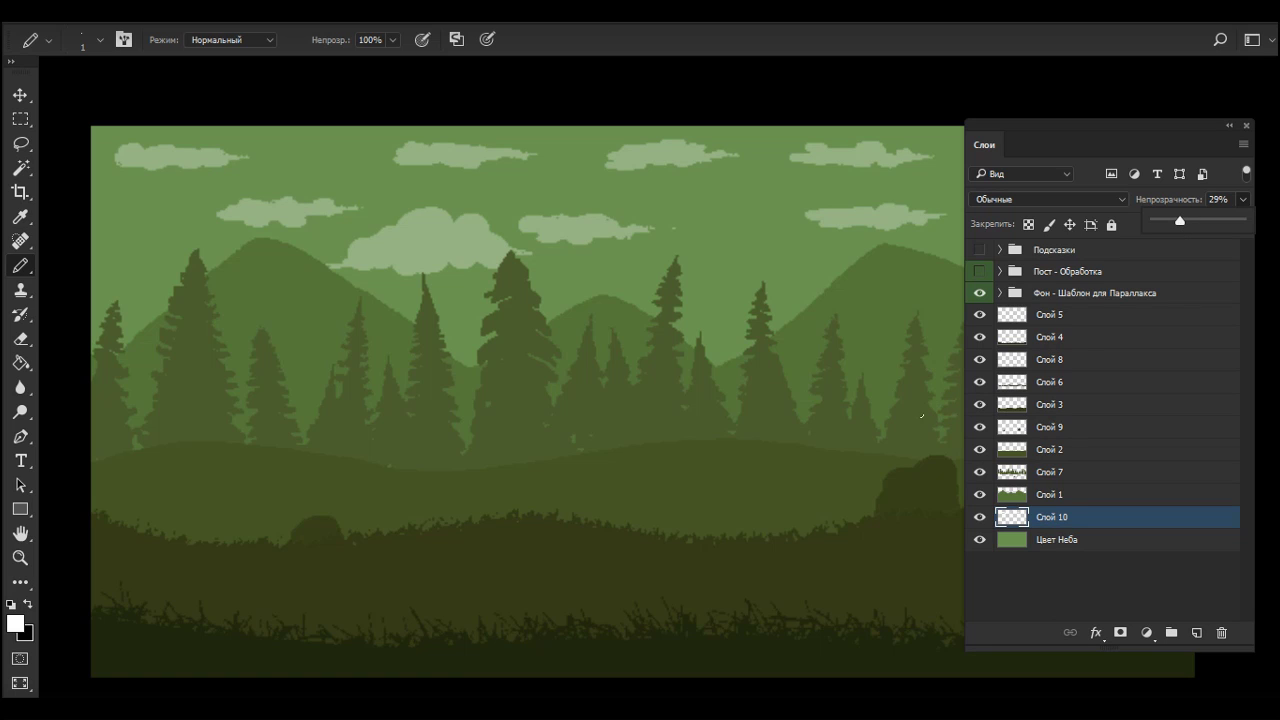
Step: Apply an S-shaped Curves adjustment to the spruce layer Слой 7, with a lower point at input 48, output 45 and a raised upper point
click(1049, 473)
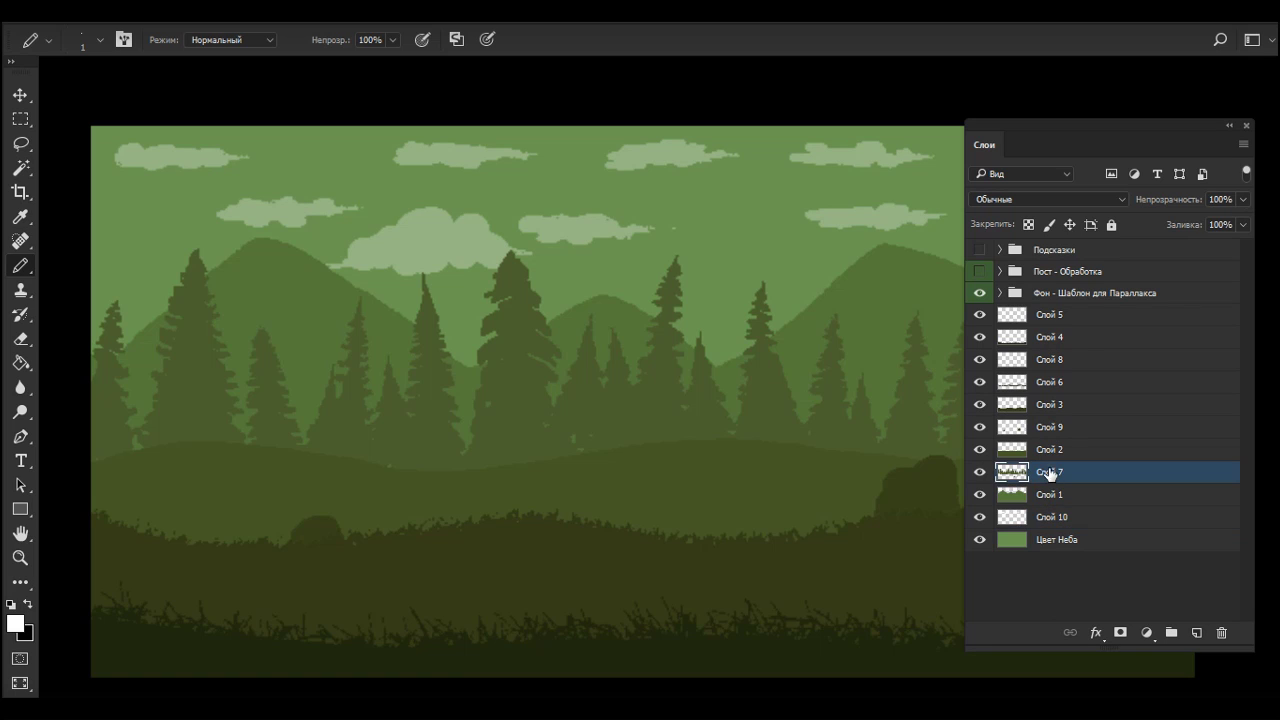
key(ctrl+m)
drag(848, 286, 1072, 211)
drag(937, 424, 873, 487)
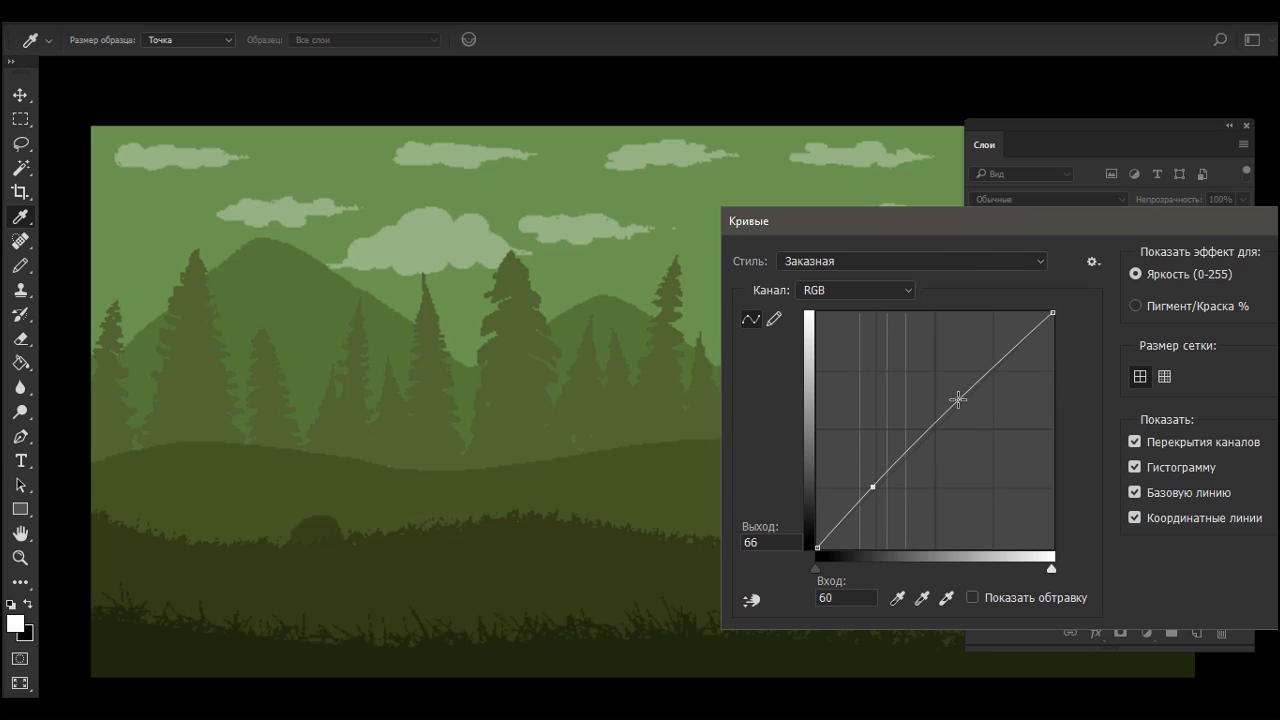
drag(957, 394, 953, 385)
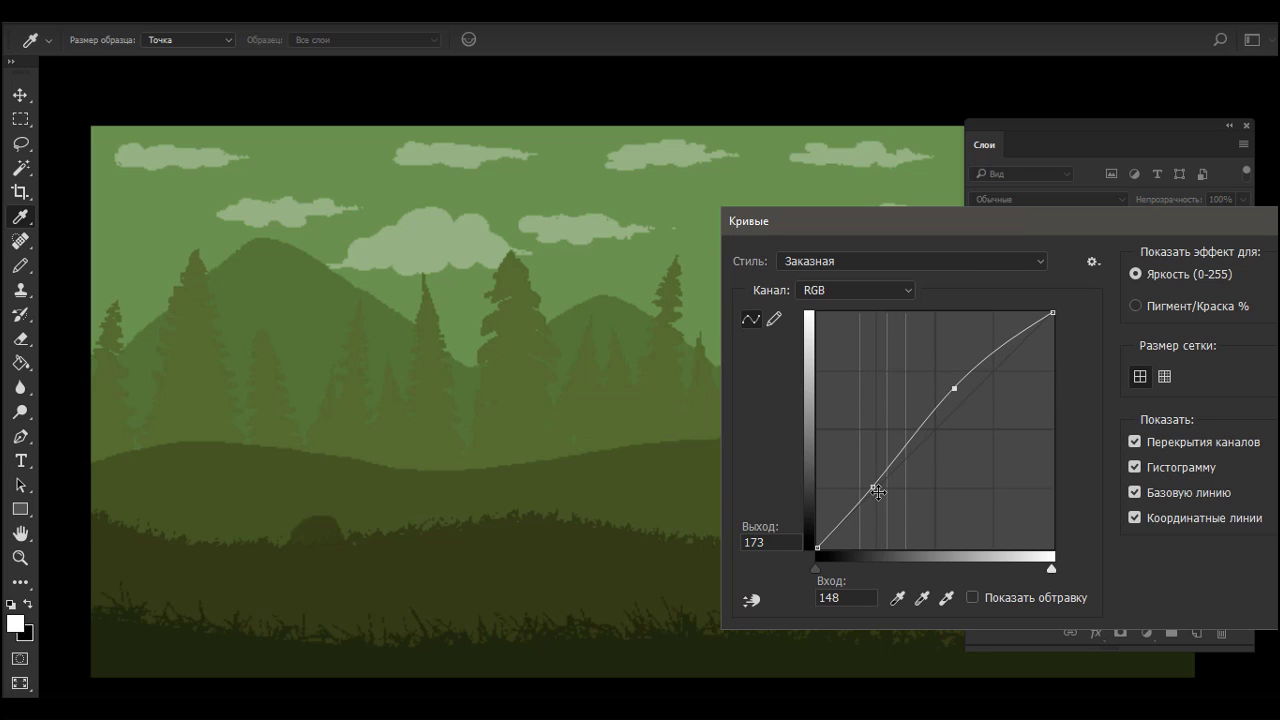
mouse_move(873, 487)
mouse_down()
mouse_move(863, 481)
mouse_move(823, 541)
mouse_move(859, 506)
mouse_up()
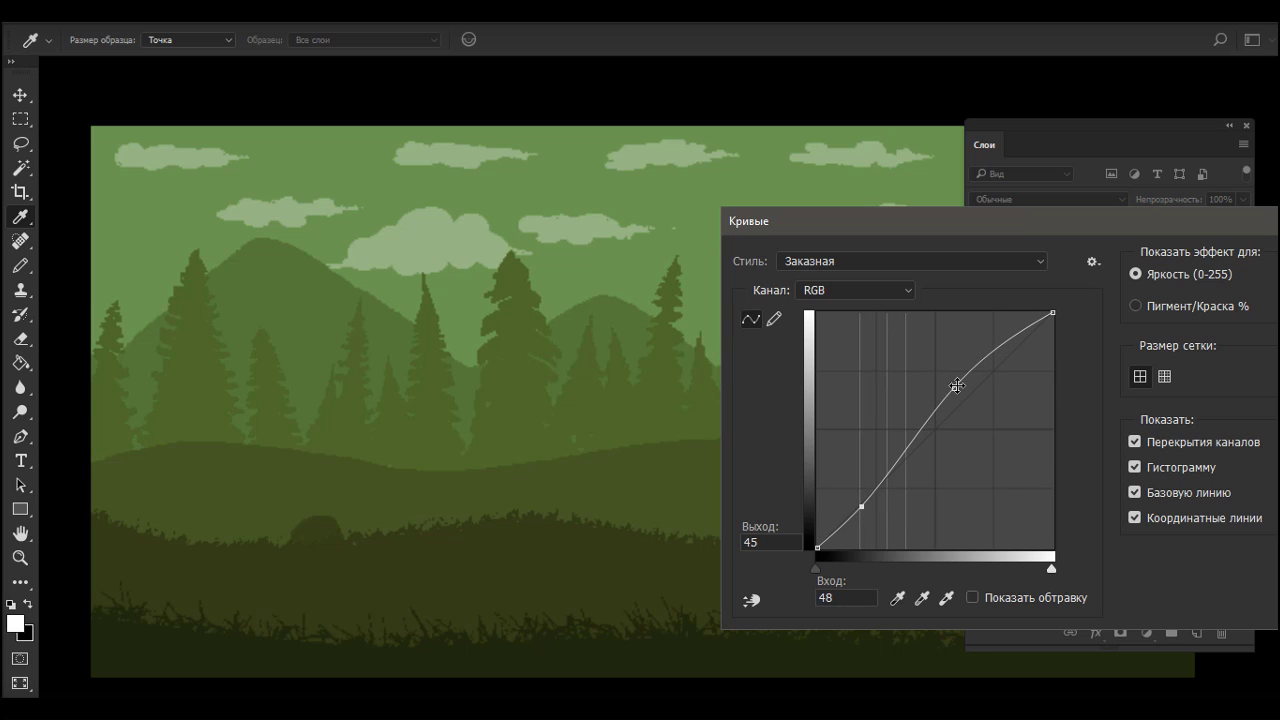
drag(957, 386, 962, 379)
click(1116, 258)
Step: Desaturate the spruce layer Слой 7 with Hue/Saturation, setting saturation to -12
key(ctrl+u)
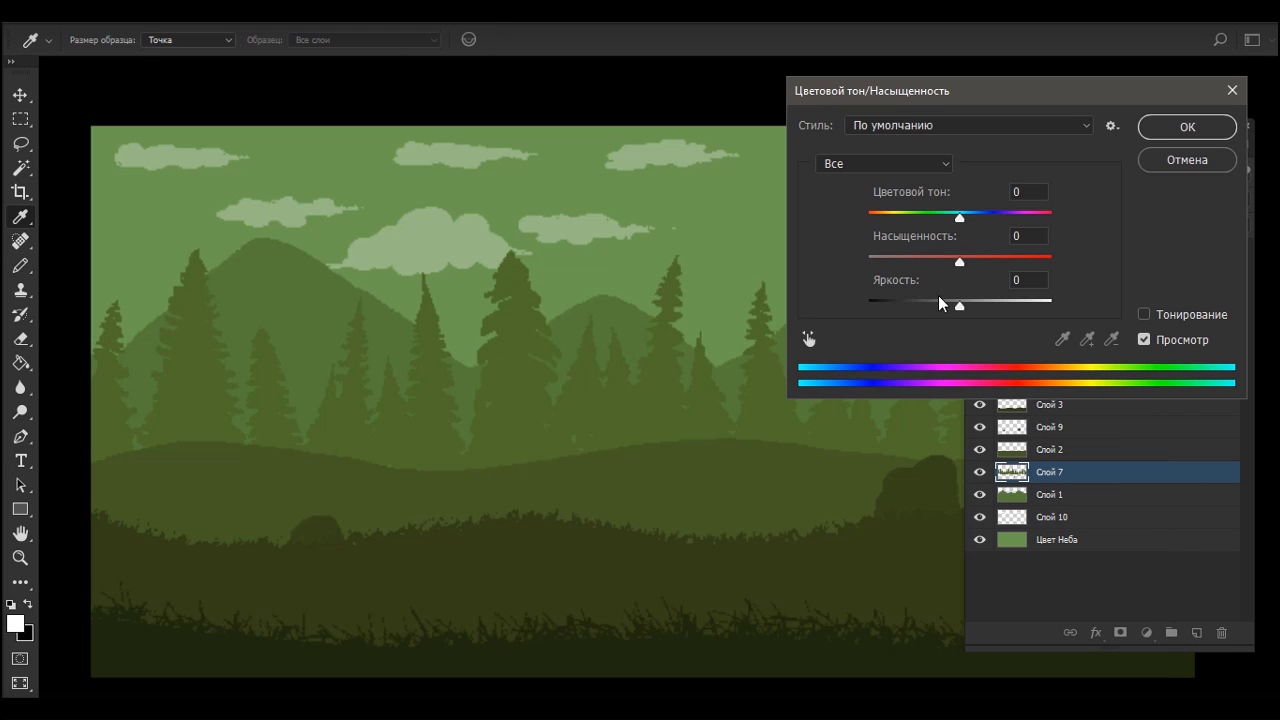
drag(958, 258, 945, 258)
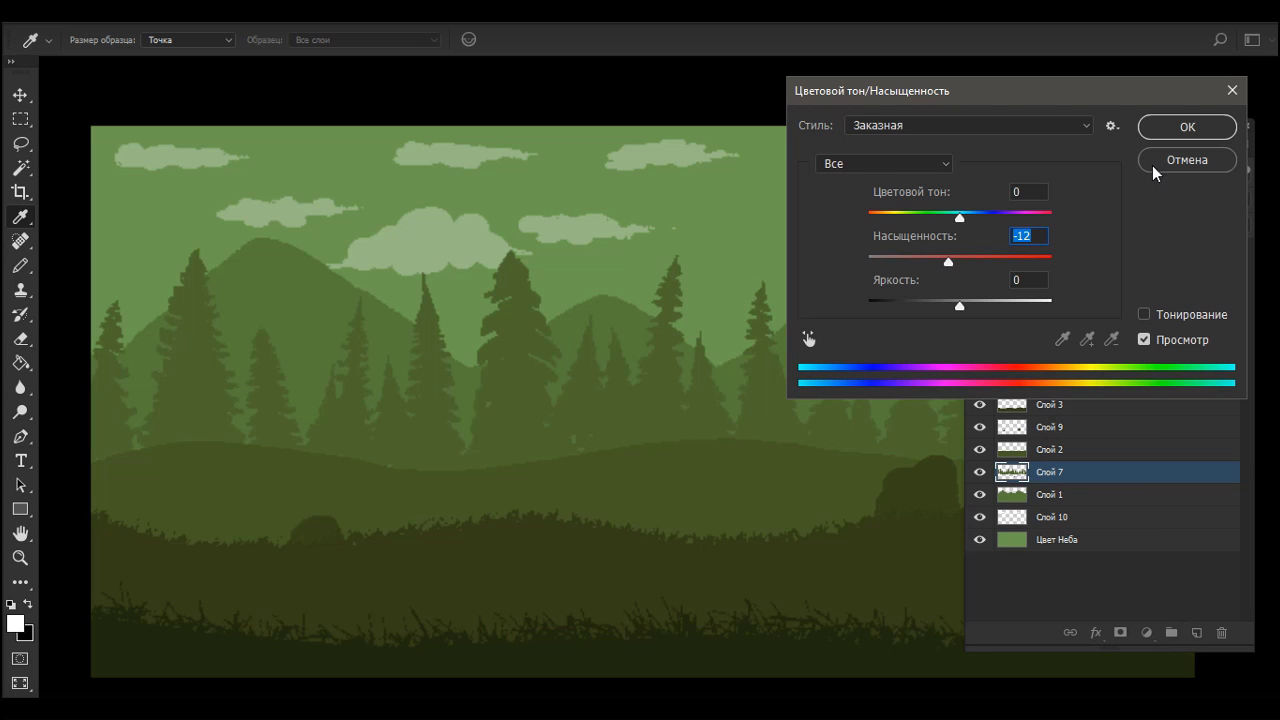
click(1168, 132)
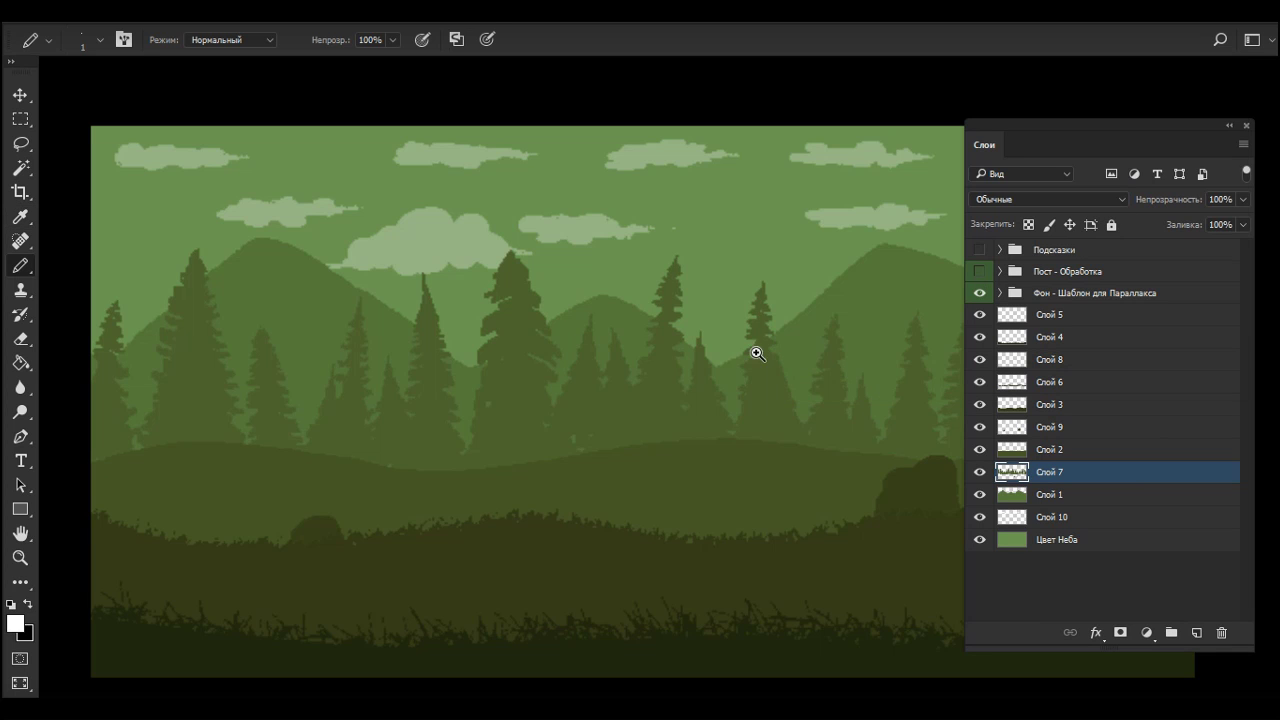
drag(757, 353, 663, 361)
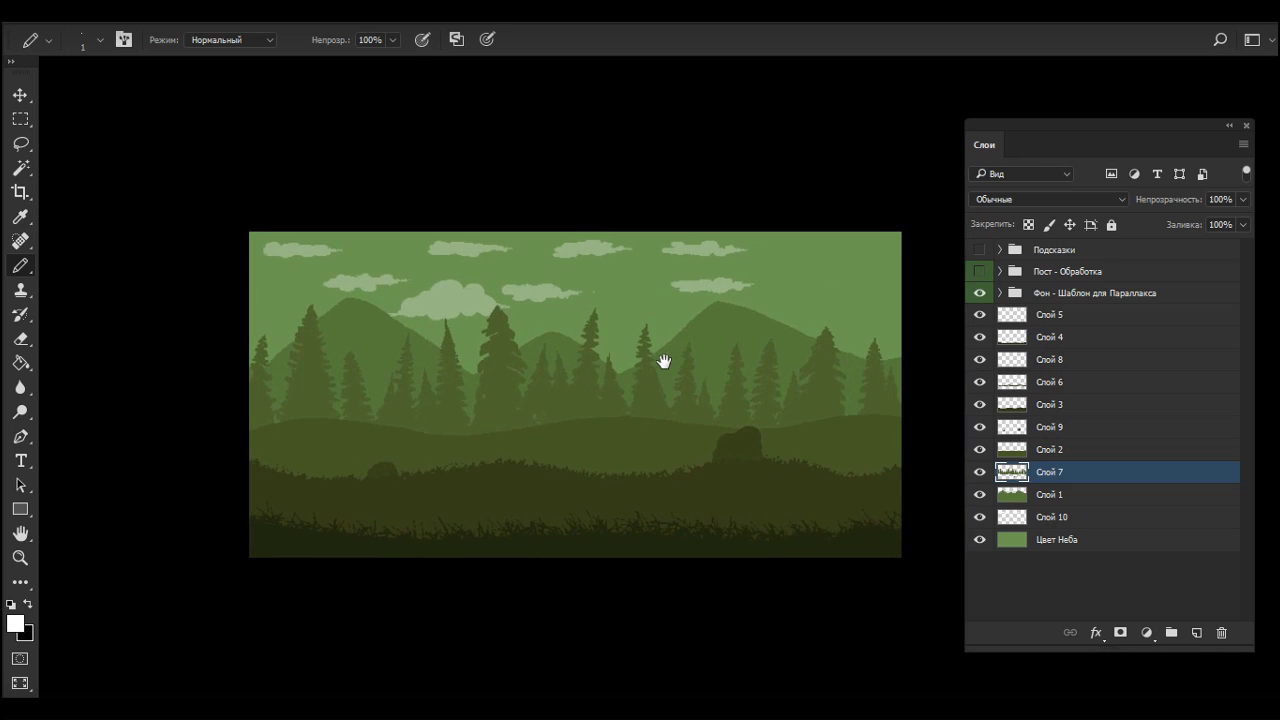
drag(461, 402, 455, 465)
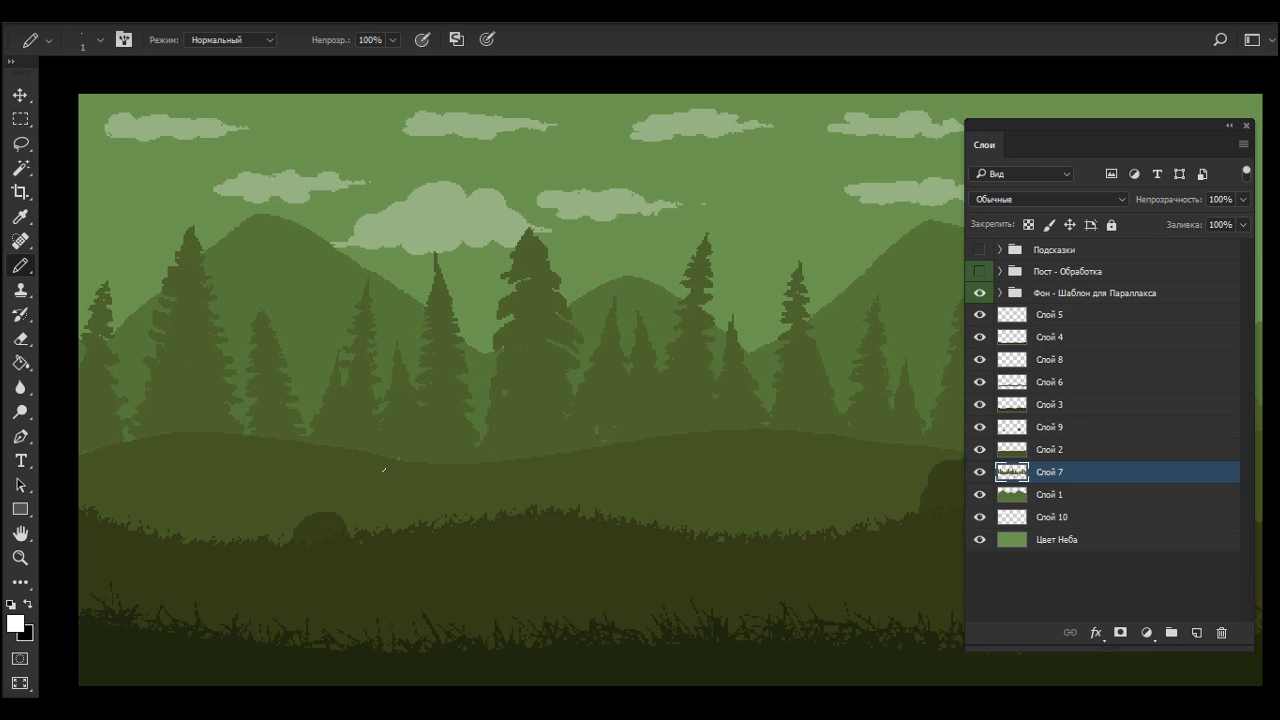
Step: Create a new layer above the hill layer Слой 2 and use that hill's olive green as the painting color
click(980, 494)
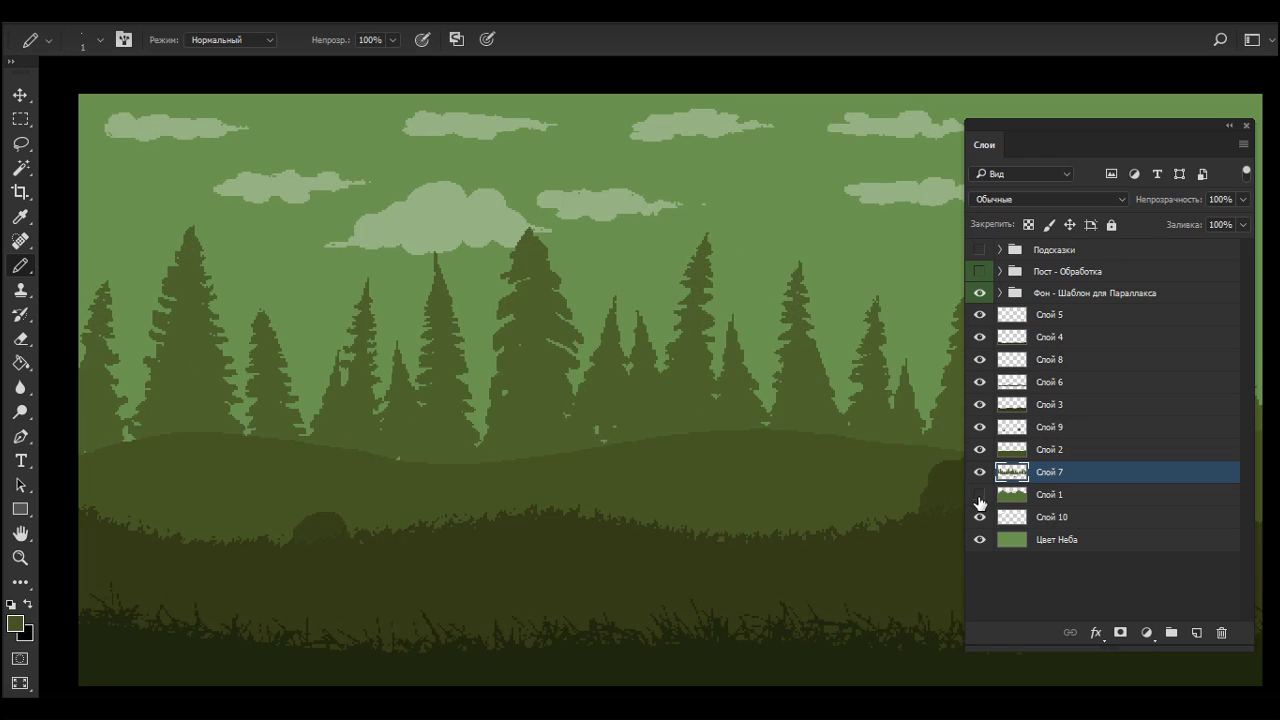
click(981, 497)
click(980, 449)
click(980, 449)
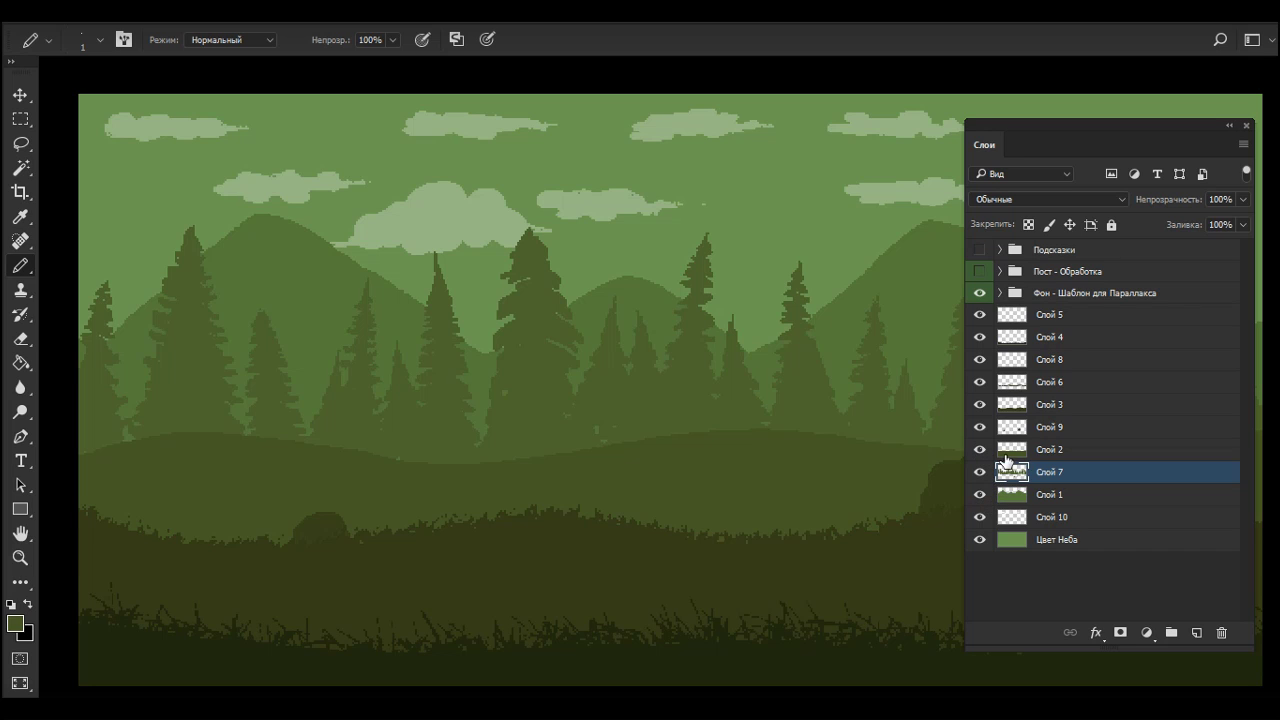
click(1015, 453)
click(1188, 631)
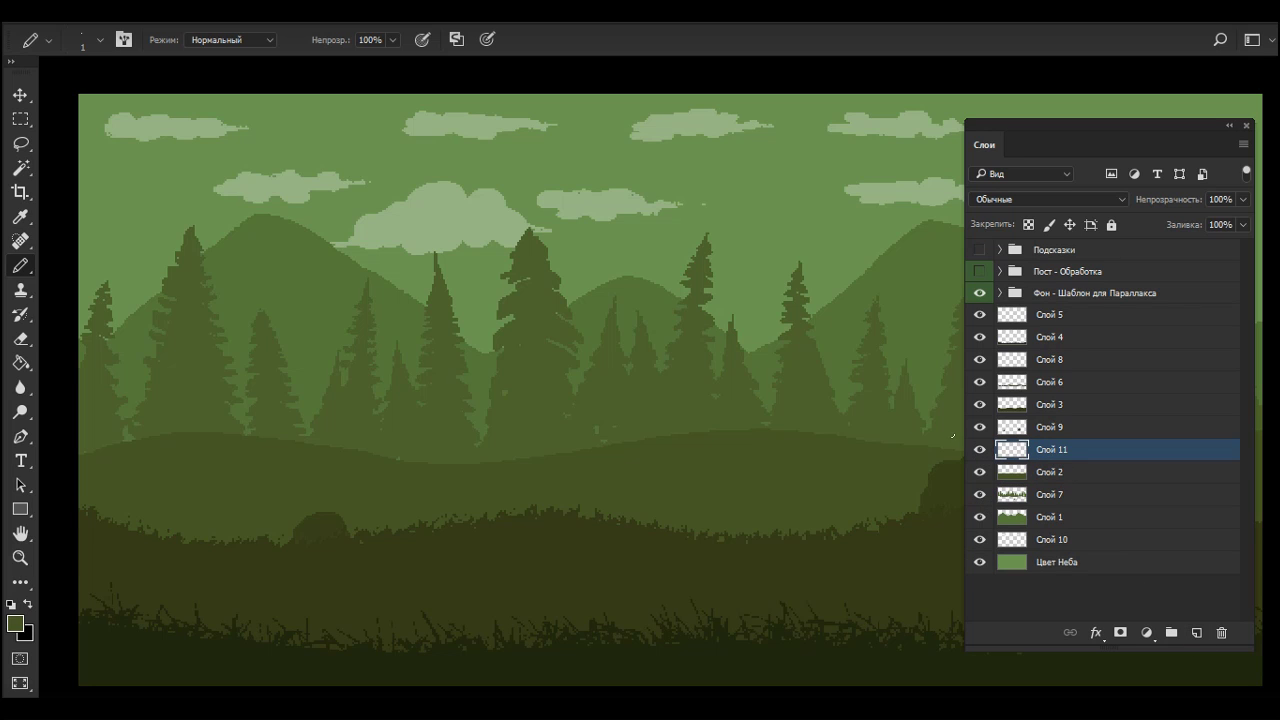
click(494, 471)
Step: Paint a wide oval grass patch in the sky on the new layer with the Трава Густая низкая brush at 20 px
right_click(908, 463)
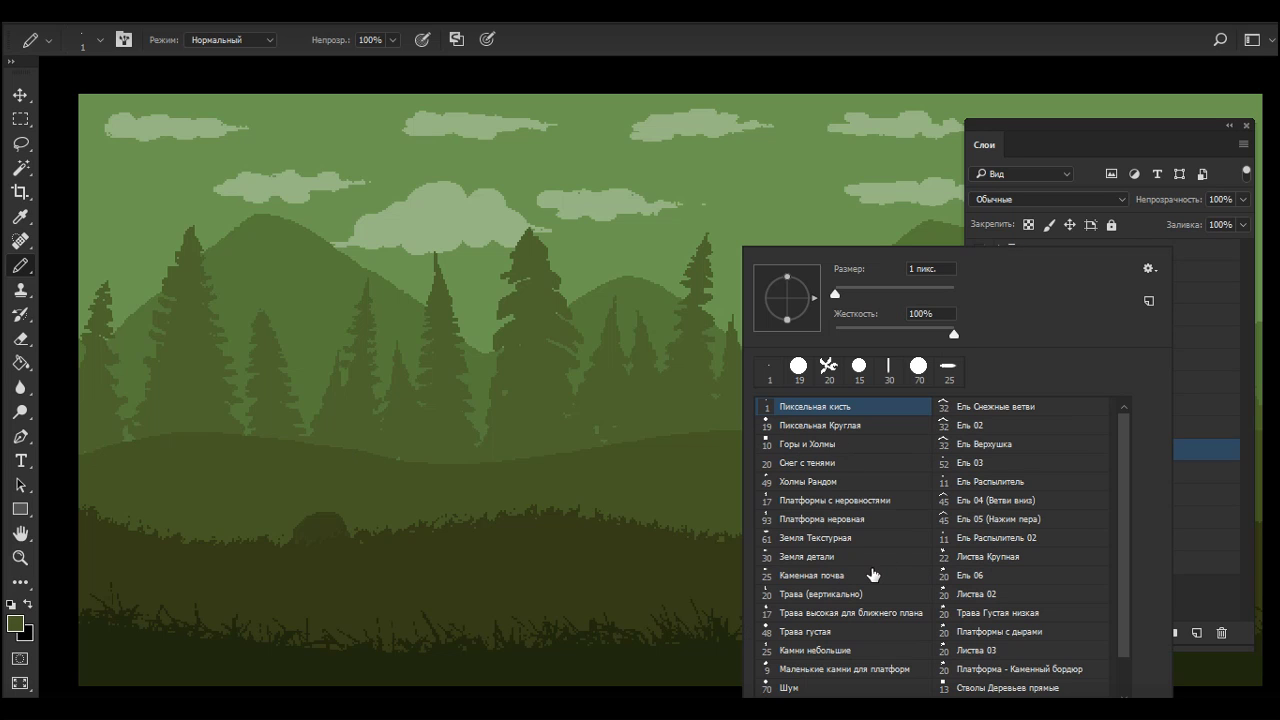
click(715, 566)
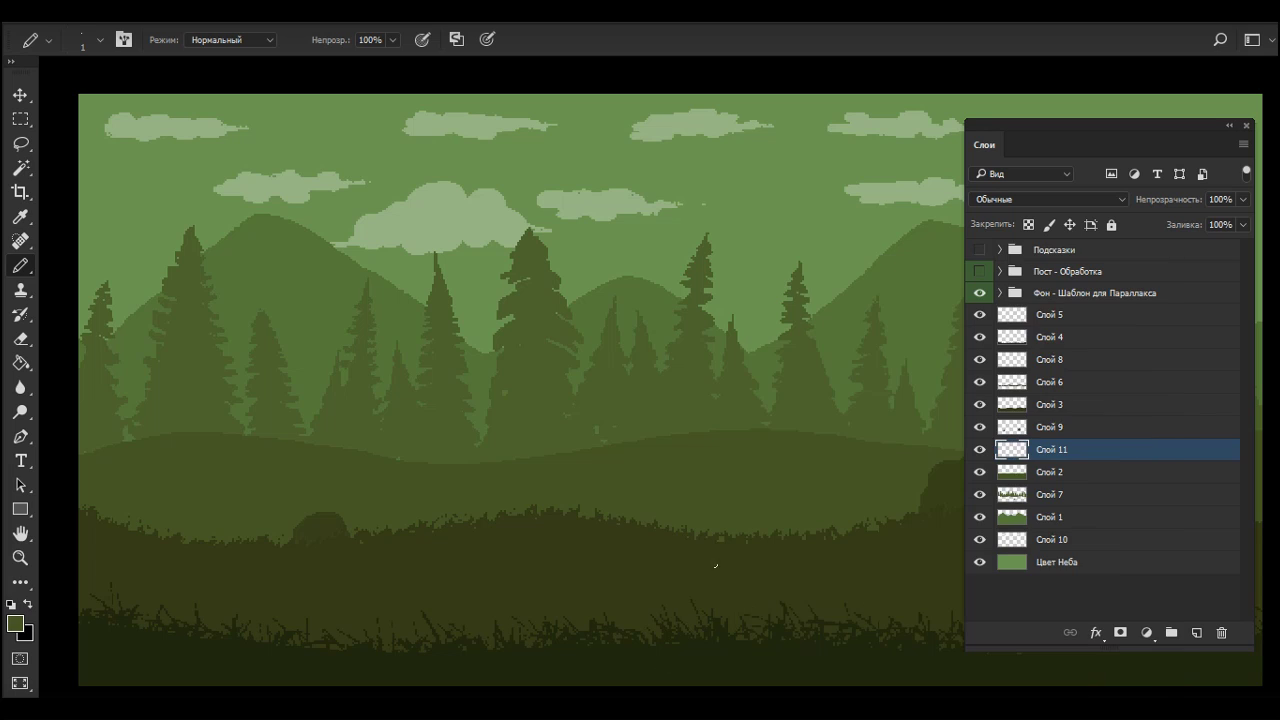
right_click(700, 382)
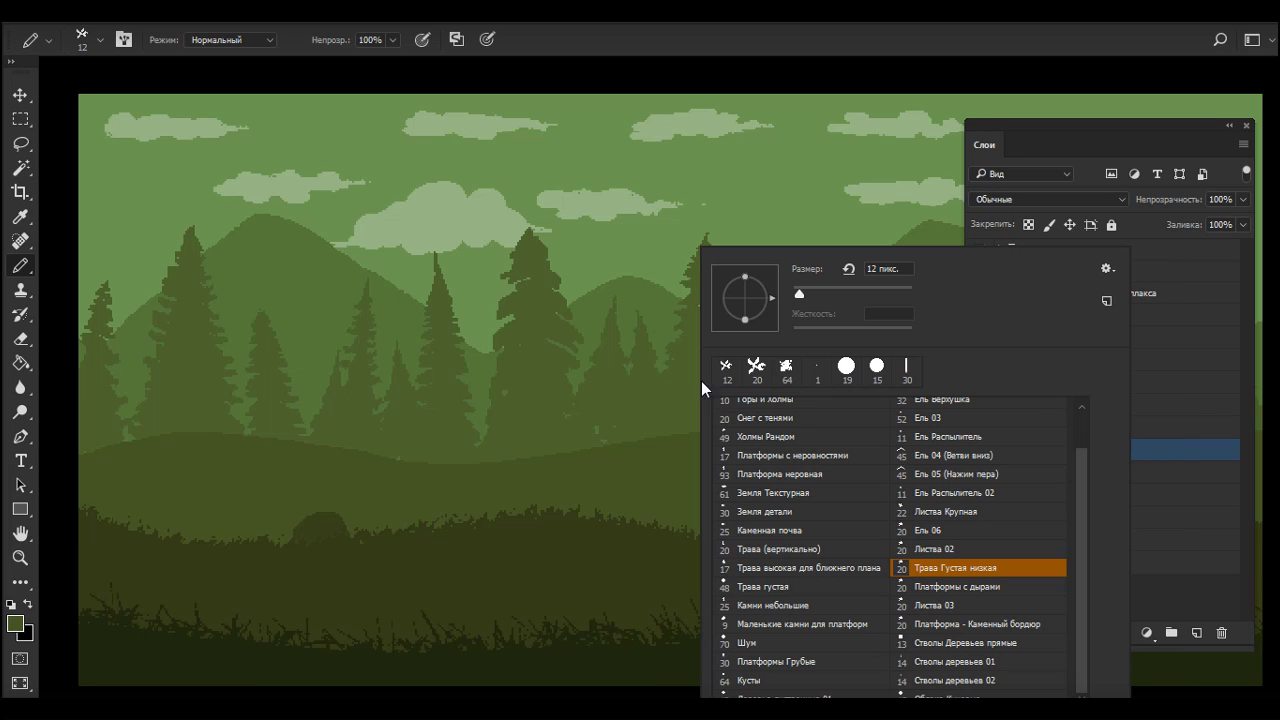
click(964, 572)
click(655, 468)
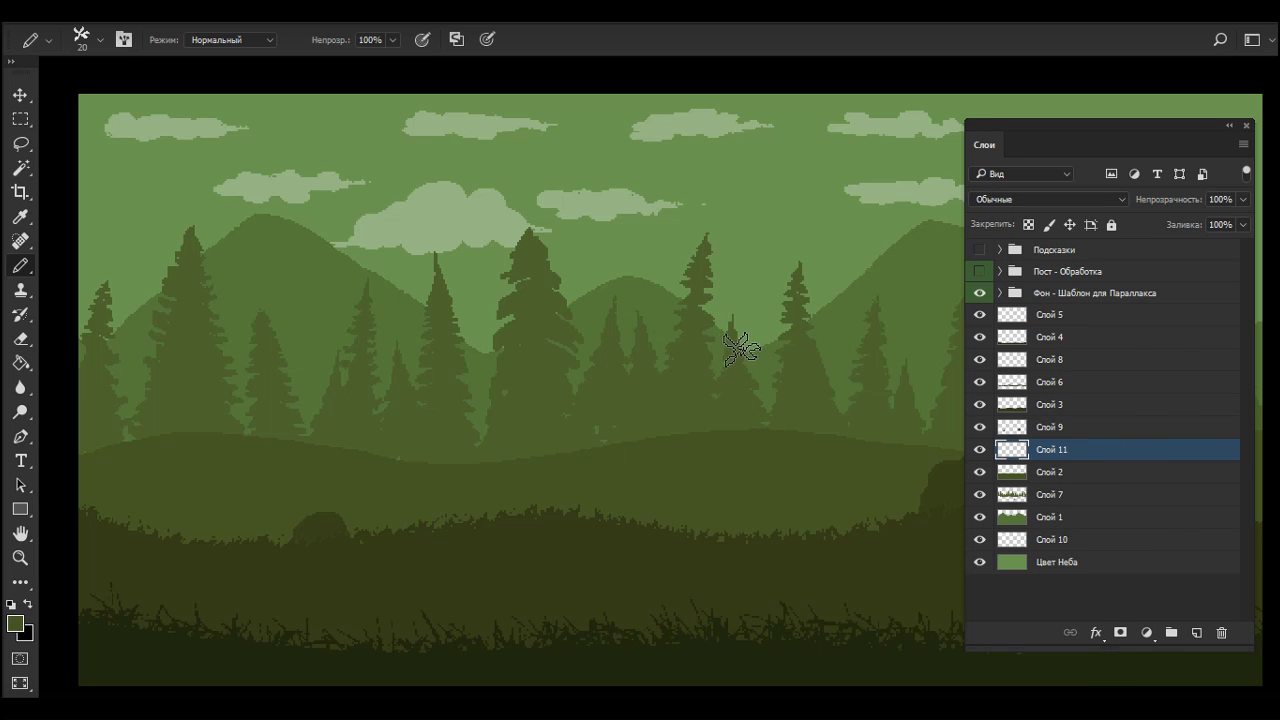
right_click(660, 322)
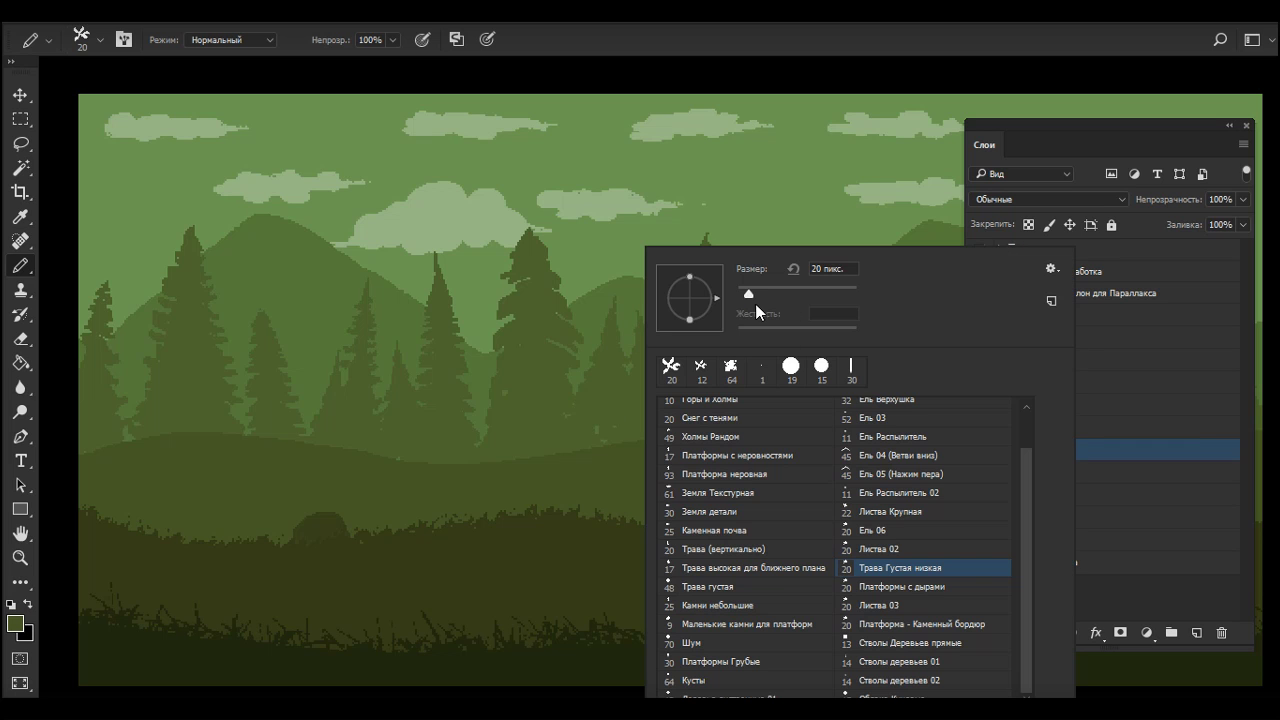
click(709, 189)
mouse_move(709, 189)
mouse_down()
mouse_move(864, 195)
mouse_move(717, 195)
mouse_move(806, 180)
mouse_up()
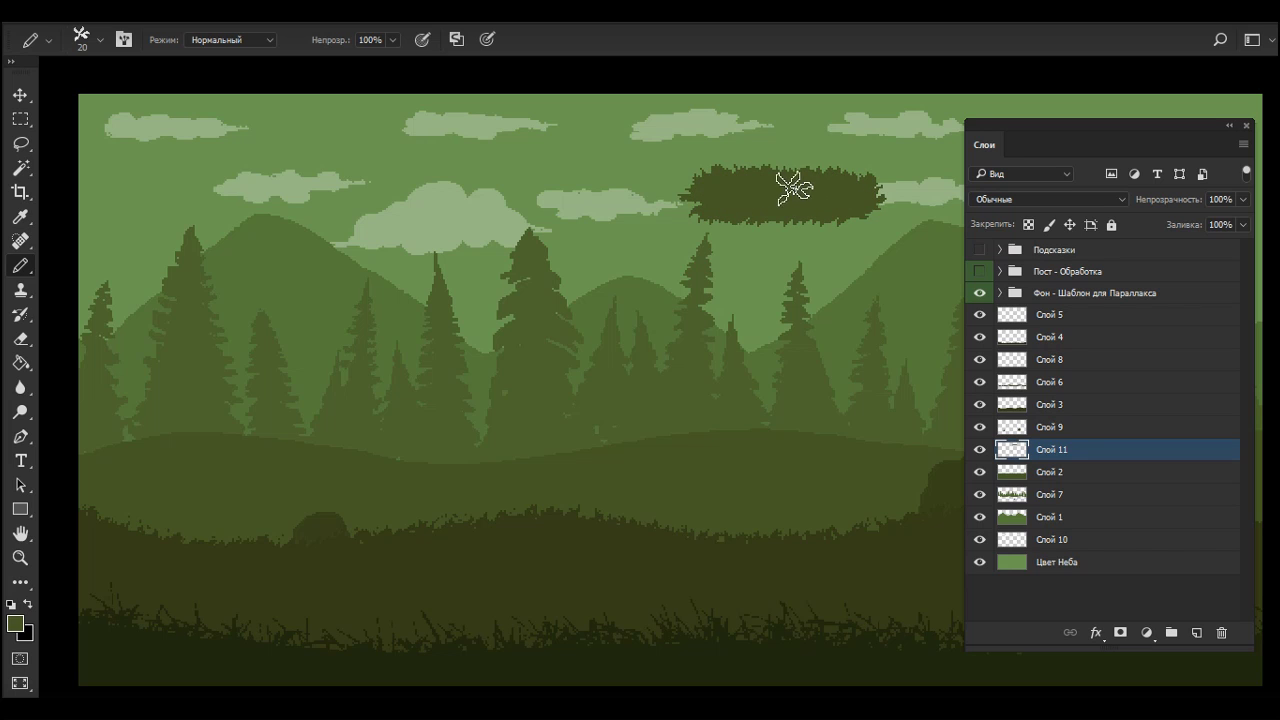
Step: Set the grass brush size to 10 px and paint a smaller oval patch below the first one for comparison
right_click(762, 253)
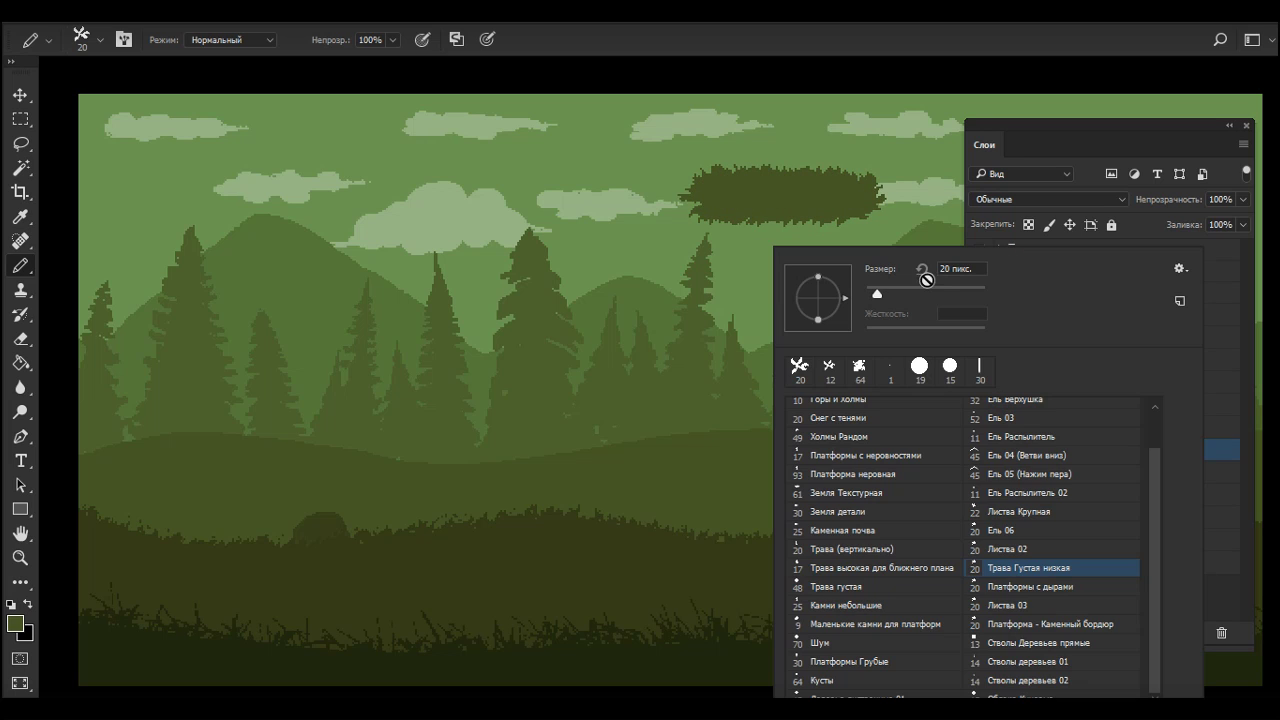
text(10)
key(Return)
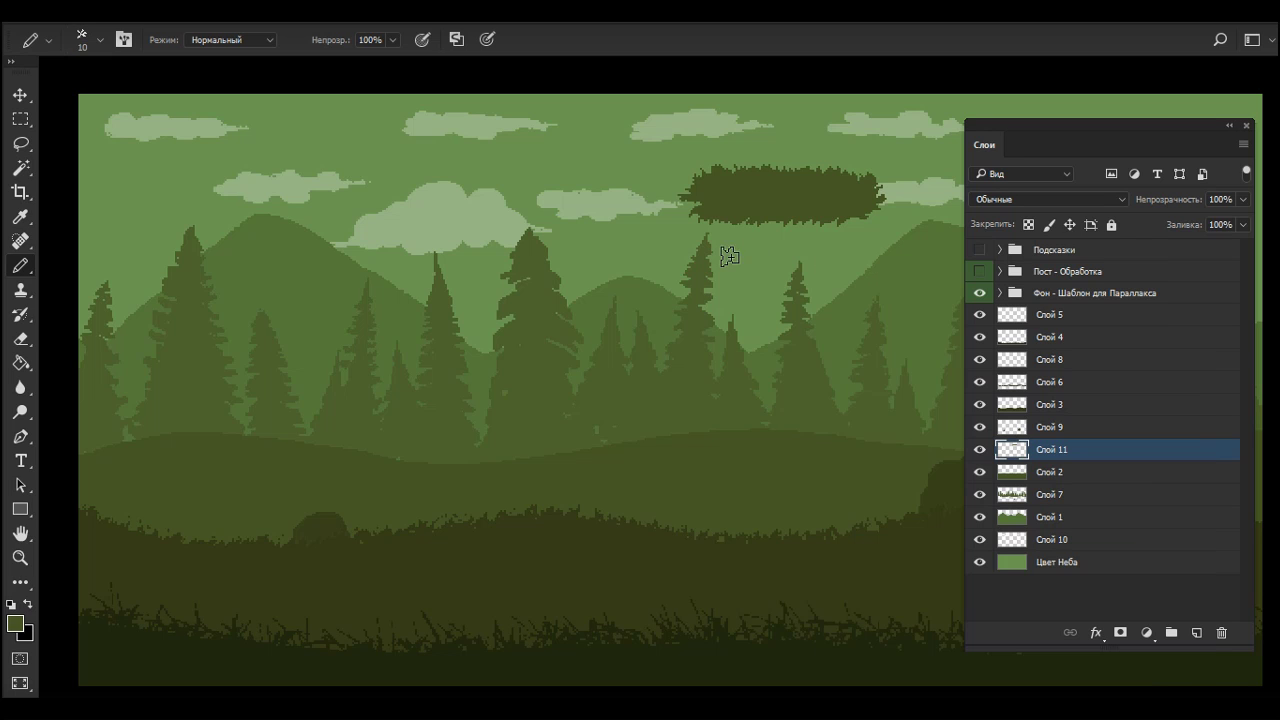
mouse_move(720, 272)
mouse_down()
mouse_move(821, 269)
mouse_move(713, 268)
mouse_move(810, 272)
mouse_up()
scroll(775, 248, up, 2)
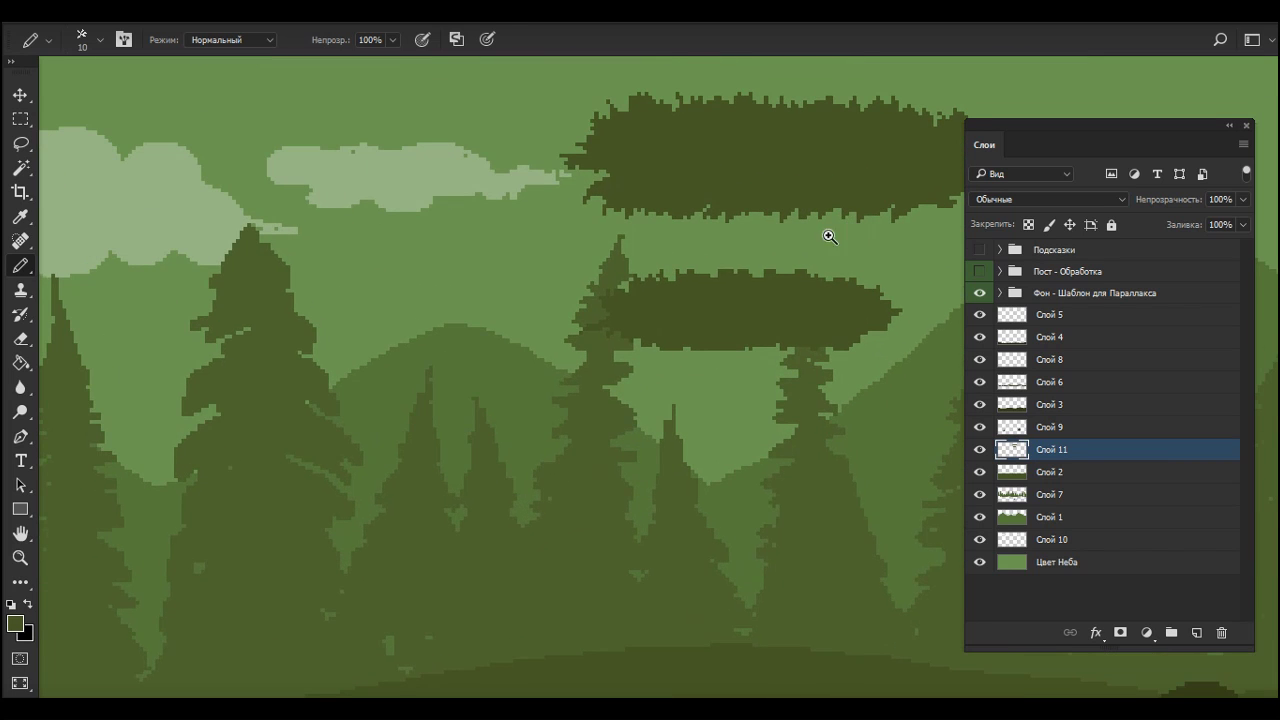
mouse_move(643, 304)
mouse_down()
mouse_move(877, 315)
mouse_move(669, 322)
mouse_move(737, 297)
mouse_up()
scroll(800, 294, down, 2)
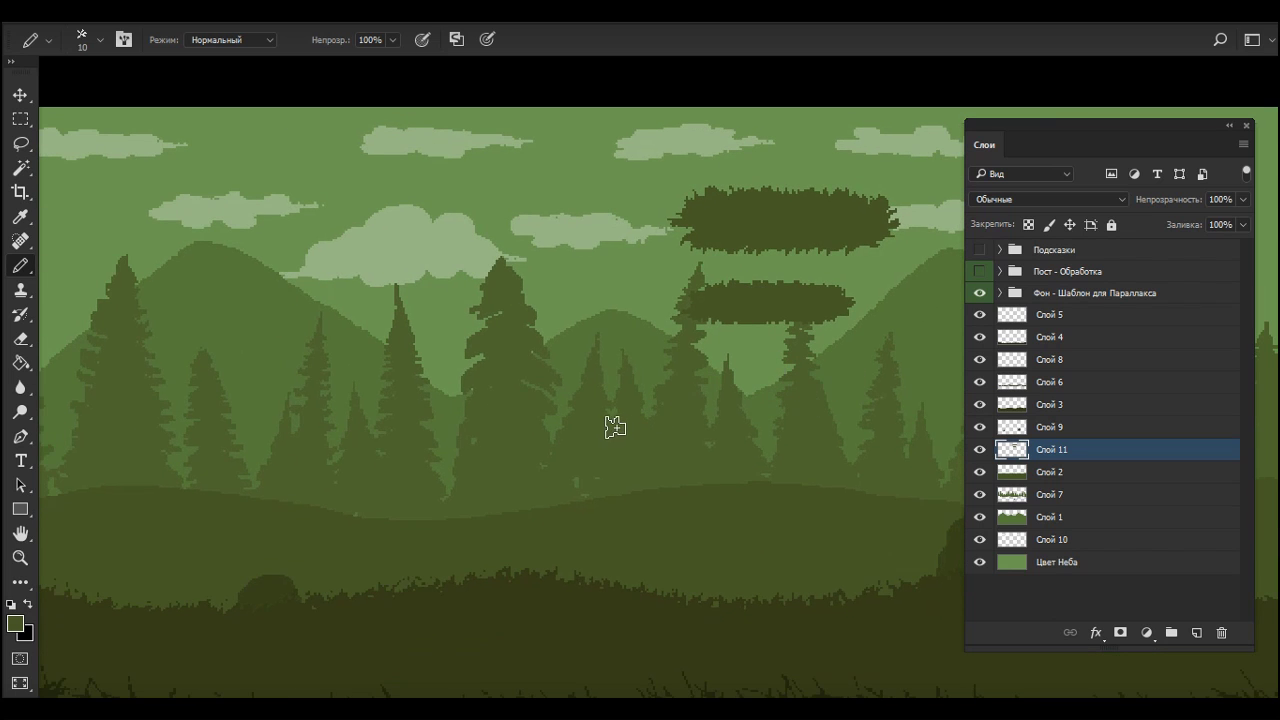
Step: Create a new empty layer directly above Слой 5 for painting foreground spruces
key(Tab)
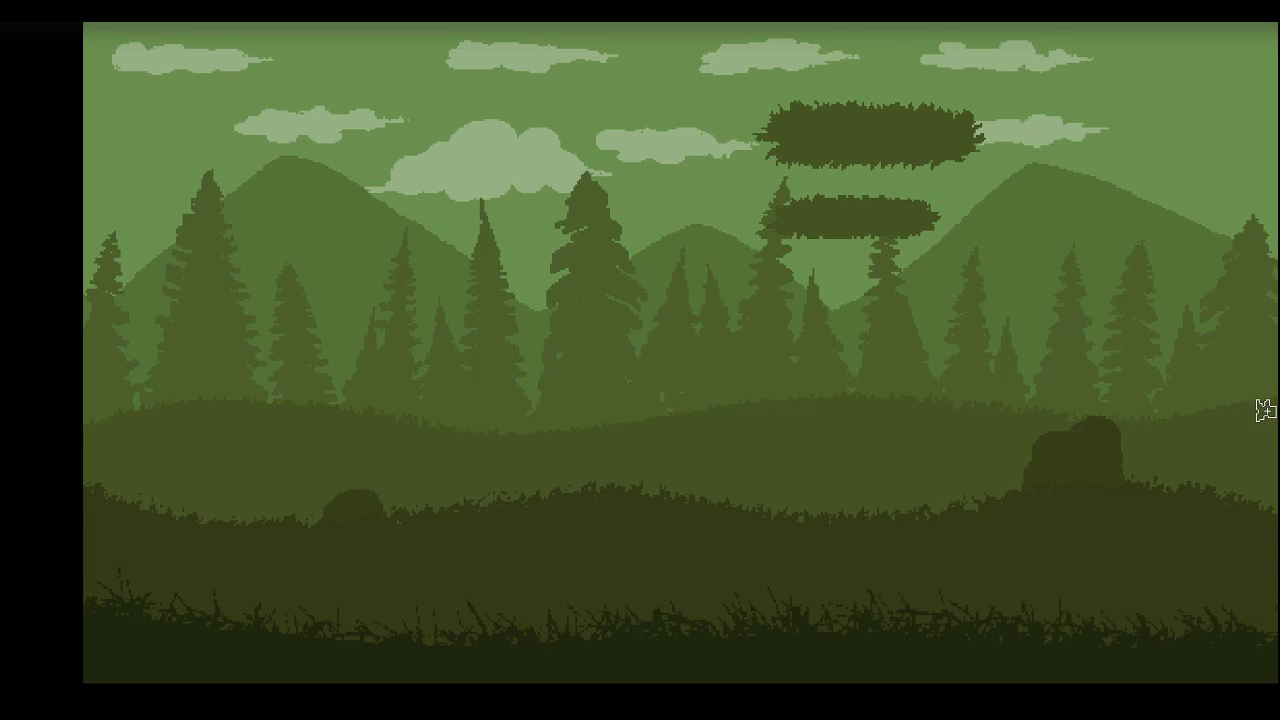
alt+click(605, 390)
scroll(674, 362, up, 1)
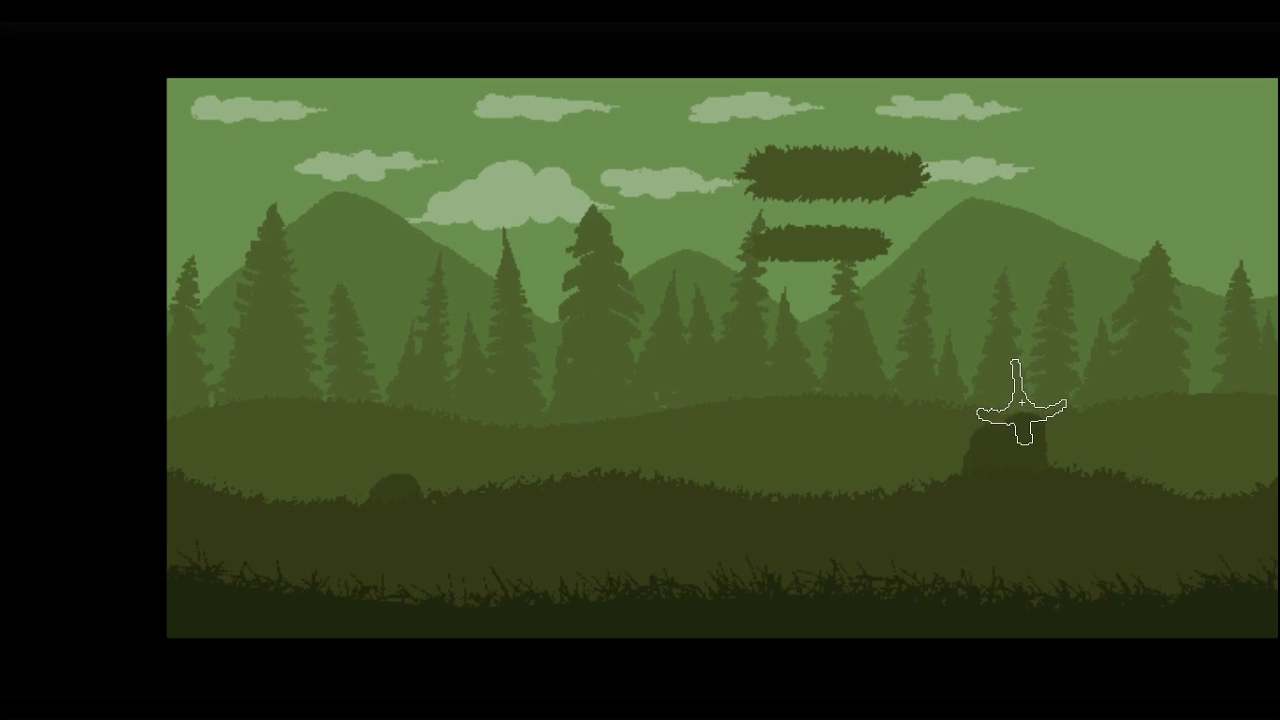
key(F7)
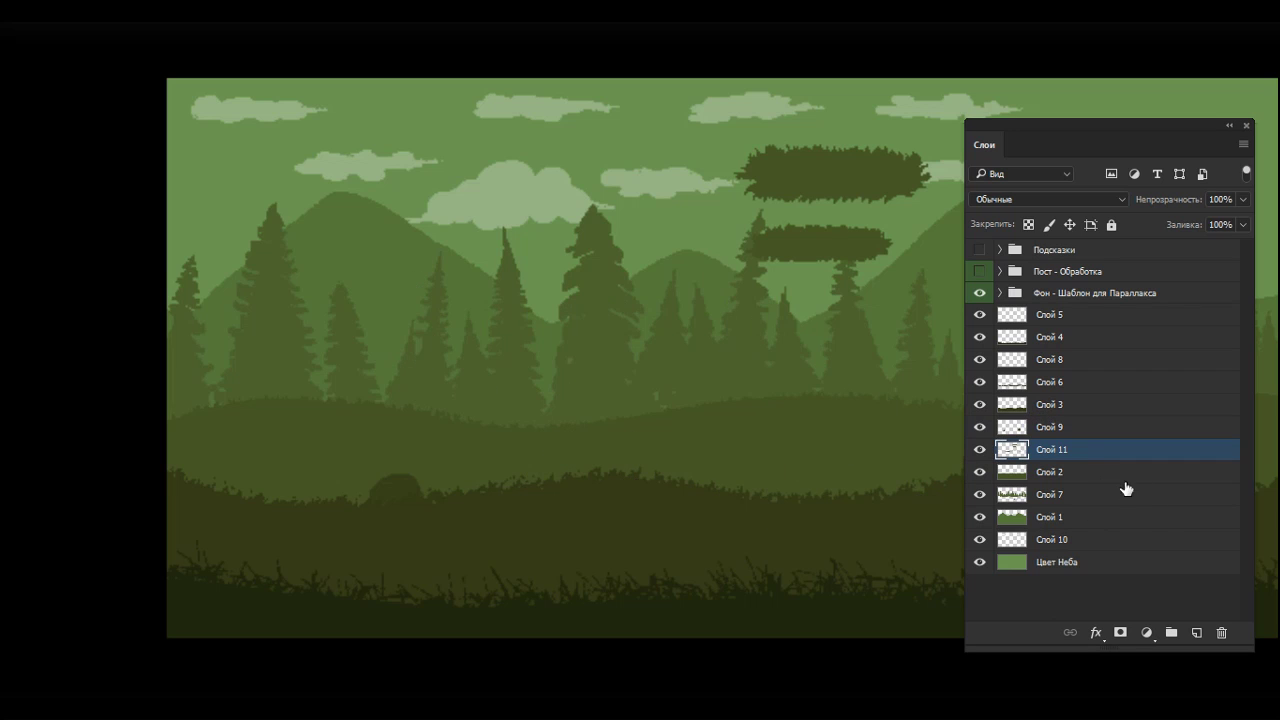
click(1083, 316)
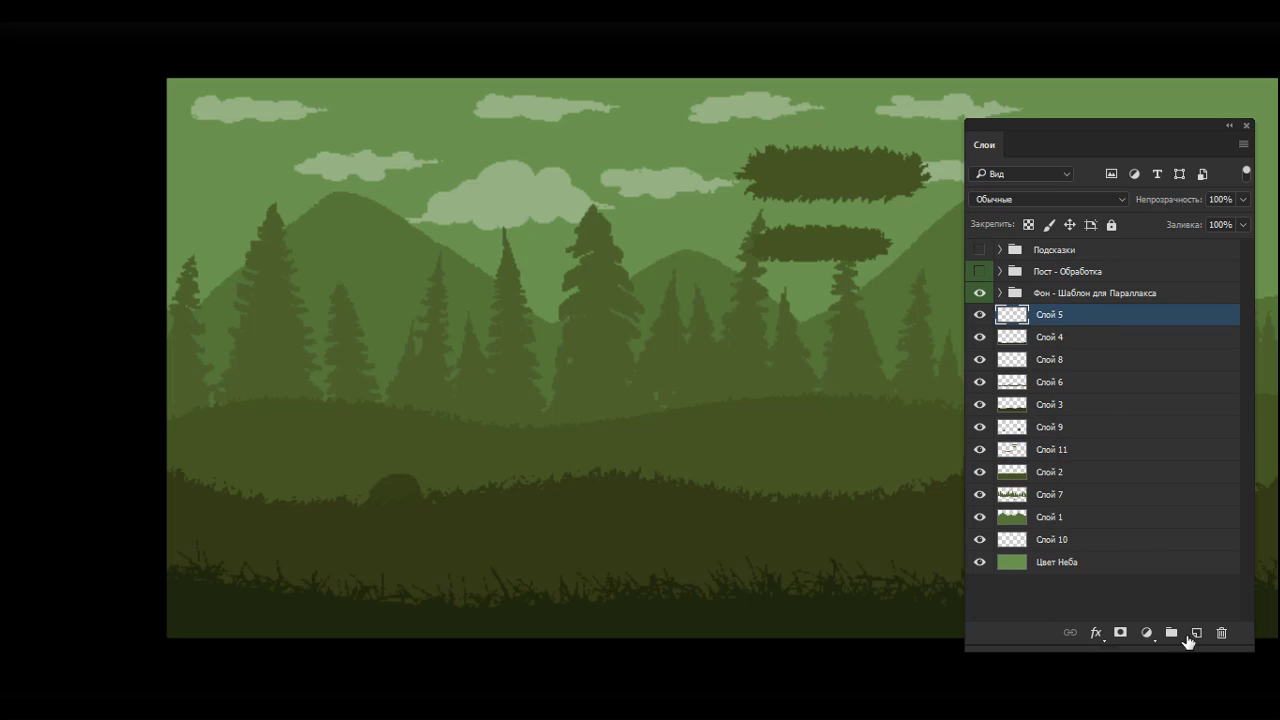
click(1195, 633)
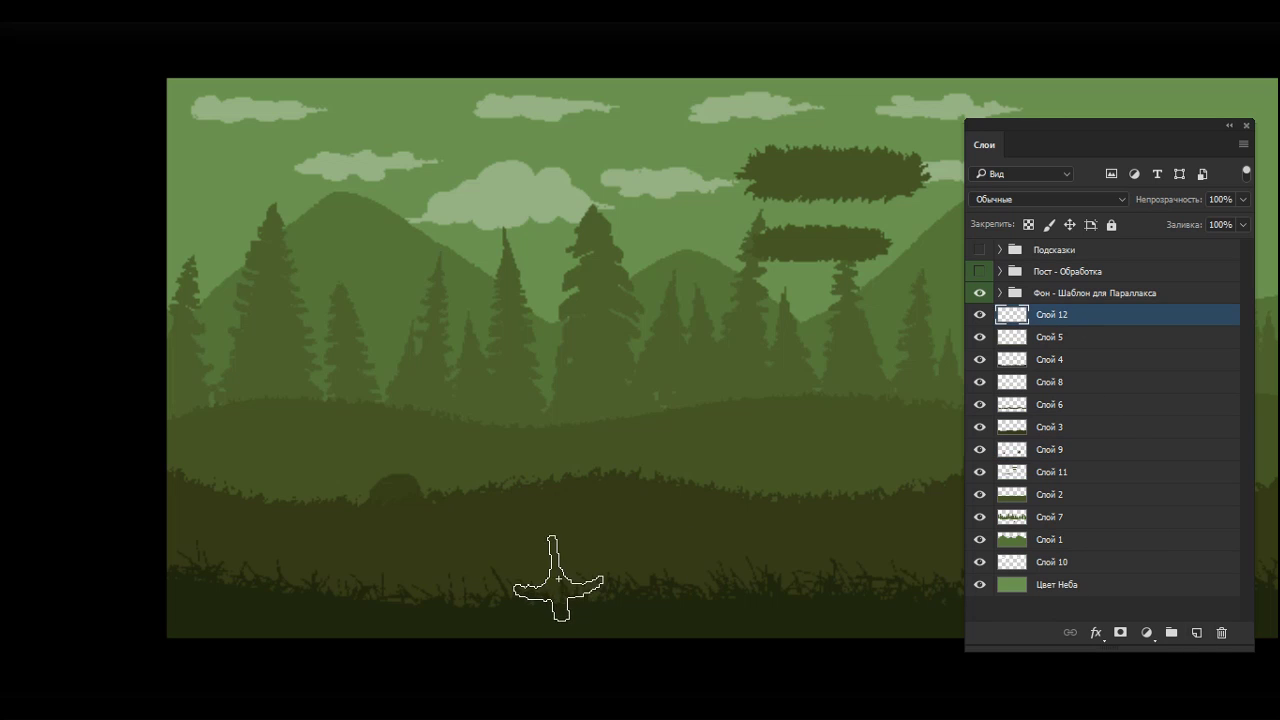
drag(560, 580, 592, 380)
key(ctrl+z)
drag(553, 505, 580, 137)
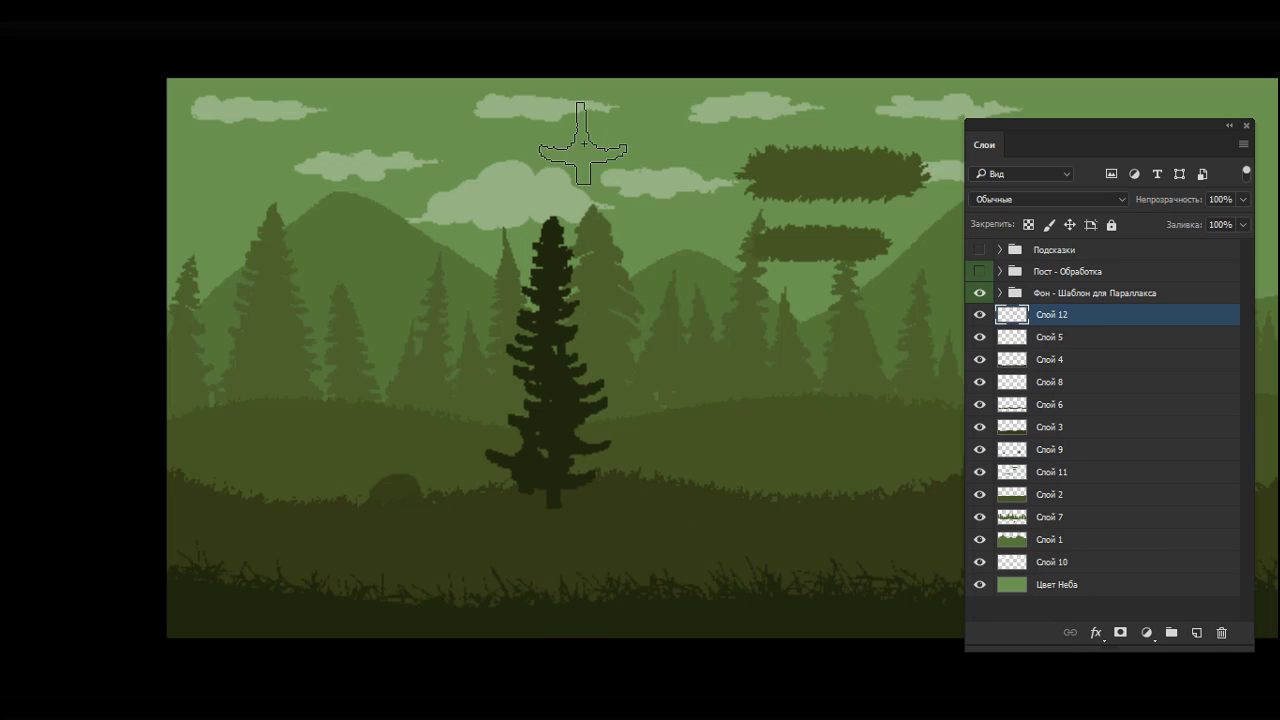
key(ctrl+z)
Step: Paint two tall dark green spruces in front of the hills, one near the middle and one further left
mouse_move(535, 490)
mouse_down()
mouse_move(556, 103)
mouse_move(530, 515)
mouse_up()
mouse_move(333, 540)
mouse_down()
mouse_move(331, 329)
mouse_move(334, 350)
mouse_up()
drag(337, 514, 334, 157)
key(ctrl+z)
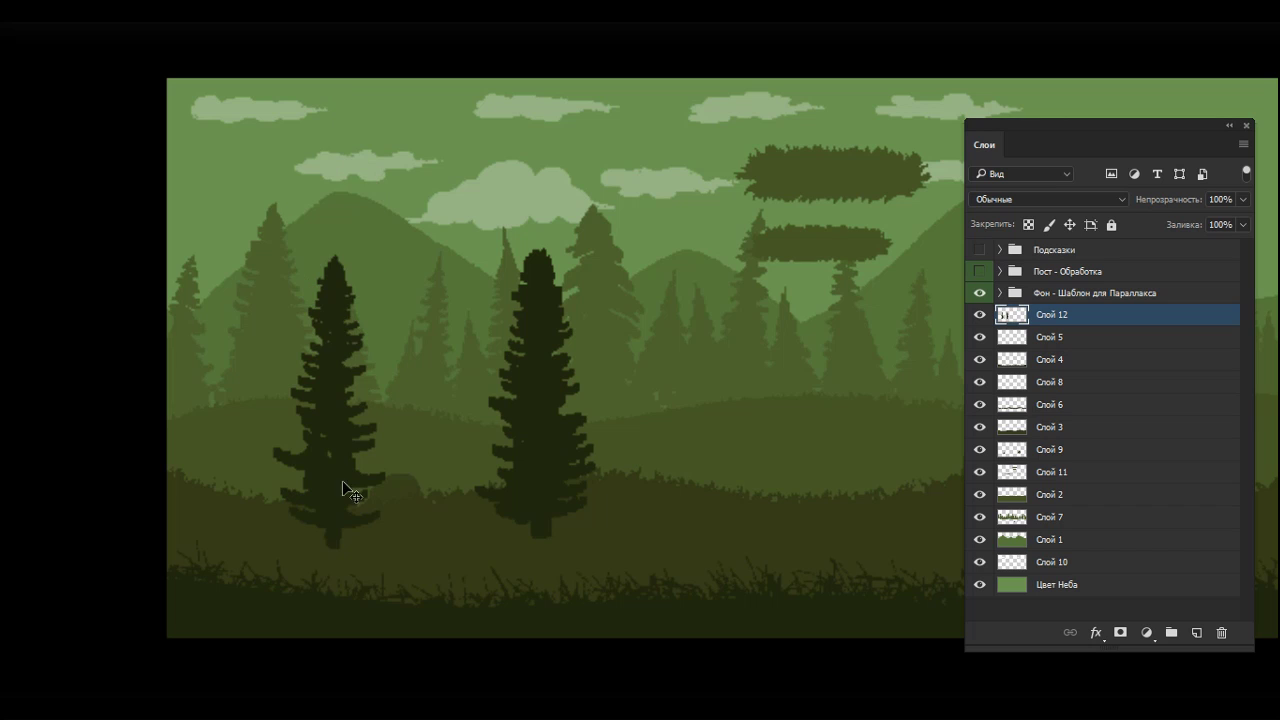
drag(338, 518, 341, 320)
click(337, 537)
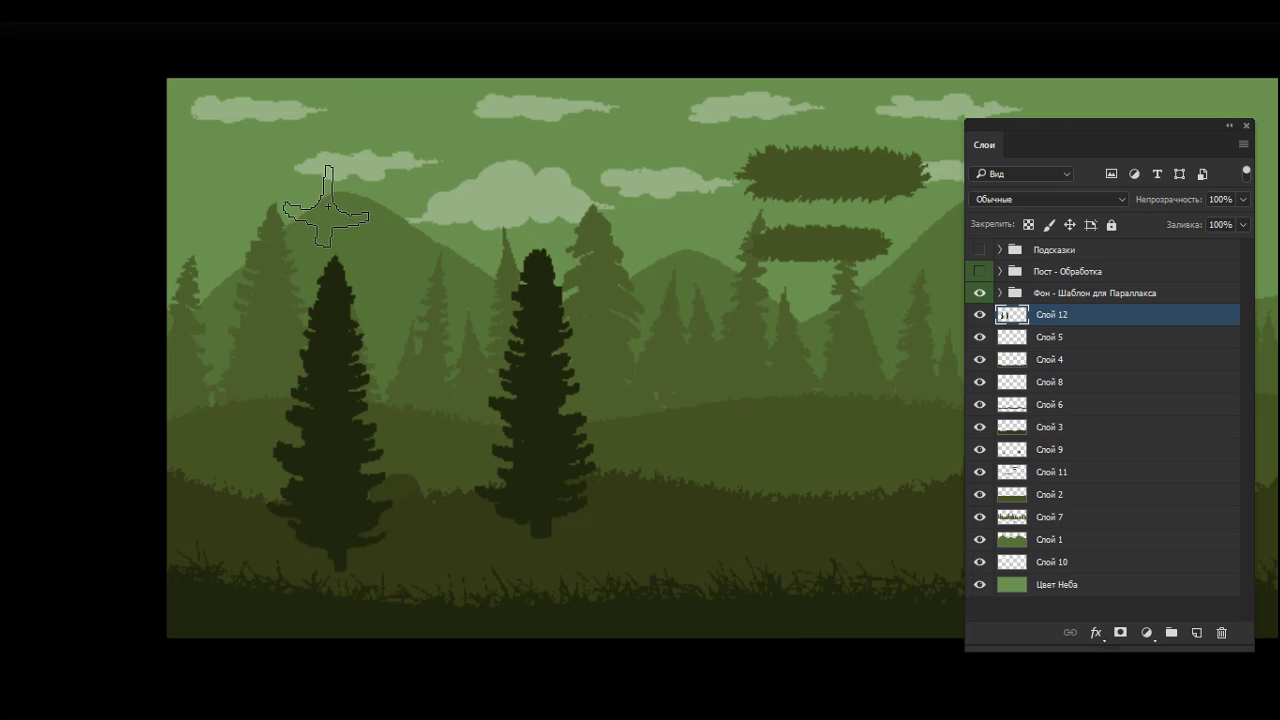
Step: Set the spruce brush's scattering count to 3 and paint a third dark spruce to the right of the middle one
key(F5)
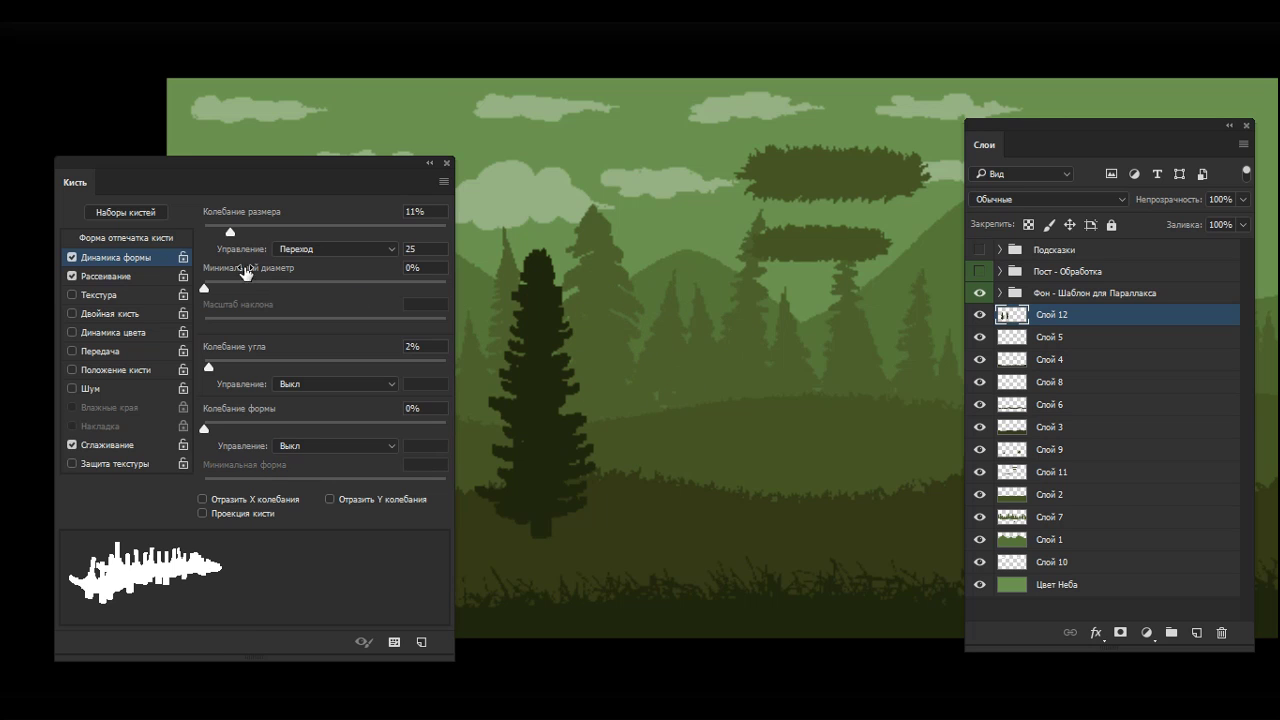
click(110, 276)
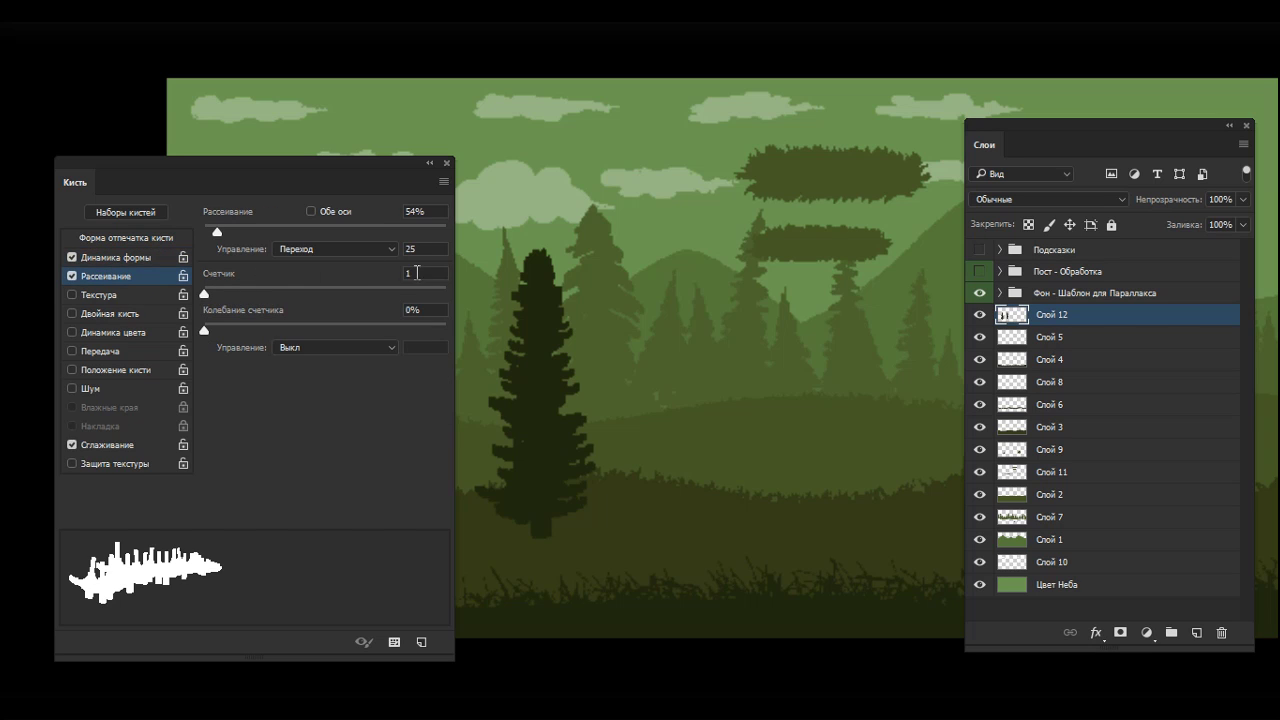
text(3)
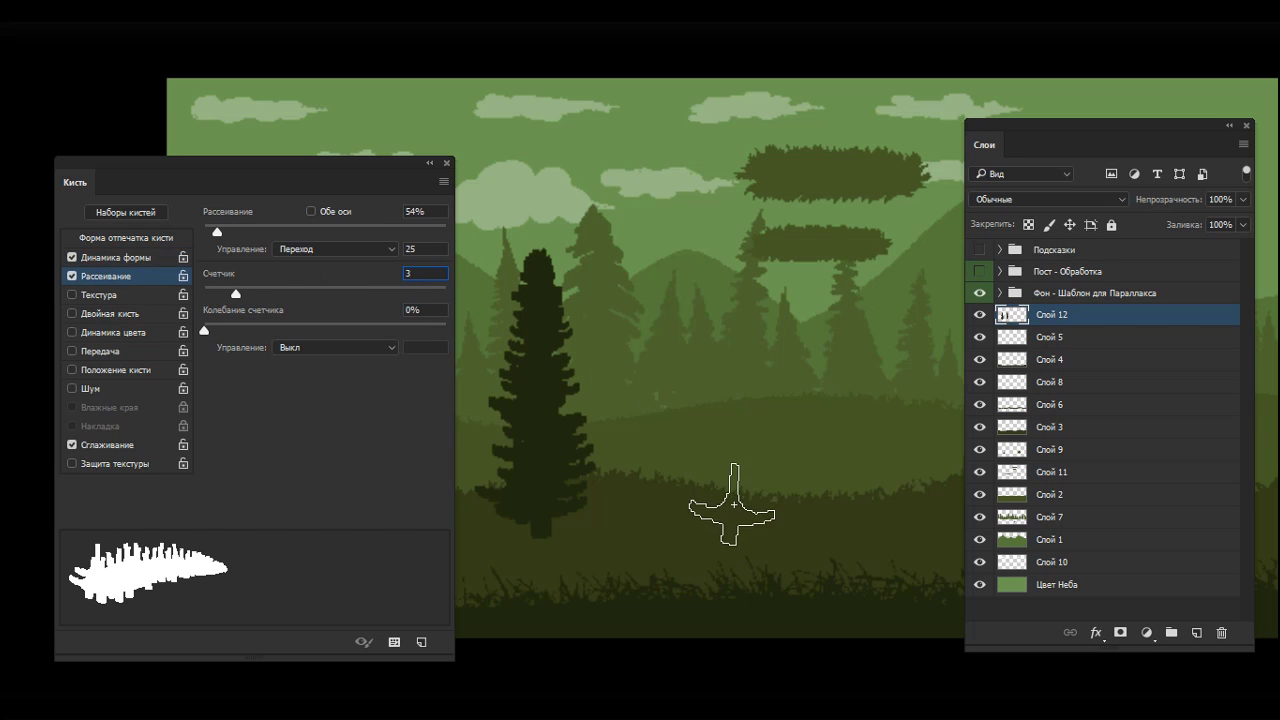
drag(737, 508, 754, 236)
key(ctrl+z)
drag(677, 509, 674, 257)
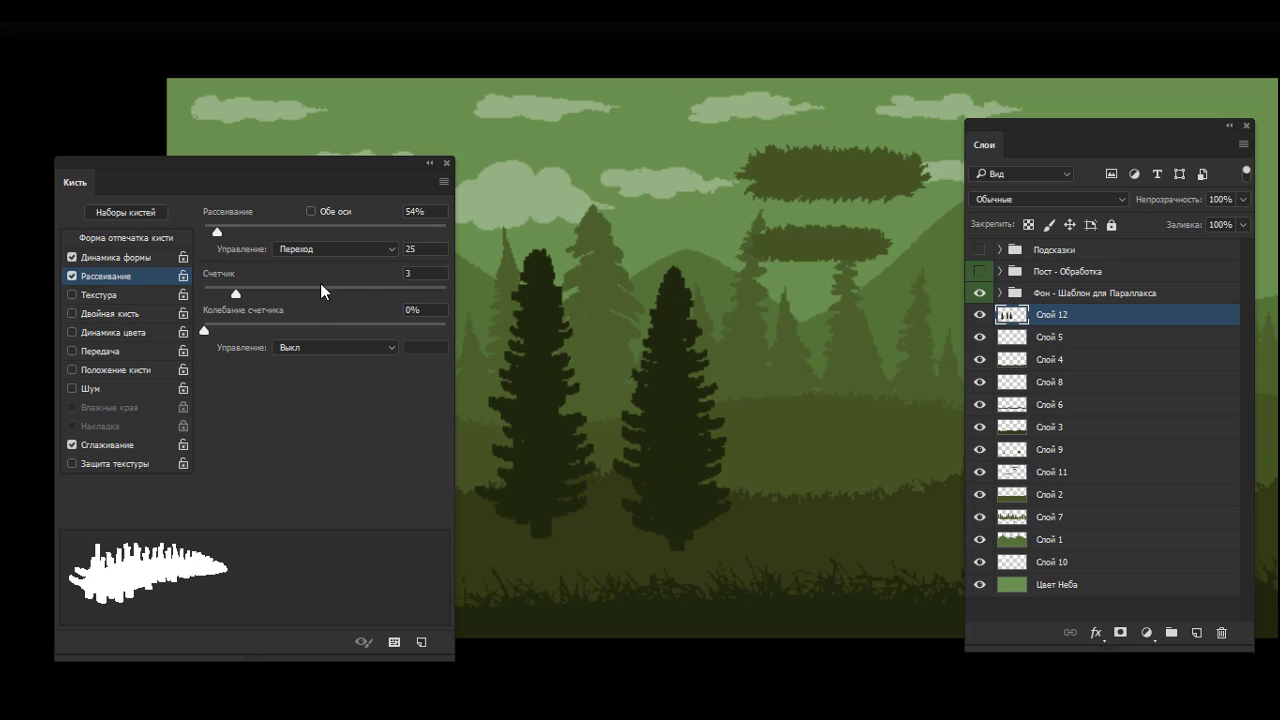
Step: Set the brush's size fade to 35 steps in Shape Dynamics and paint a taller fourth spruce on the far right of the row
click(137, 259)
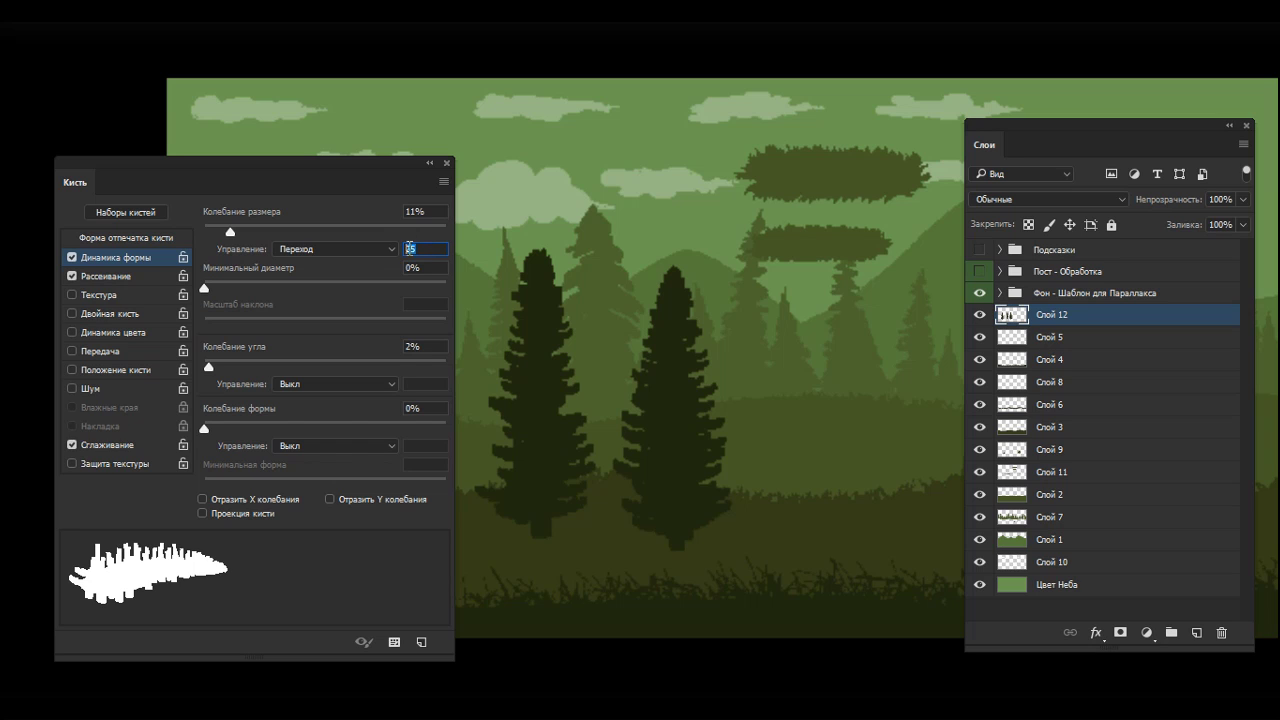
text(35)
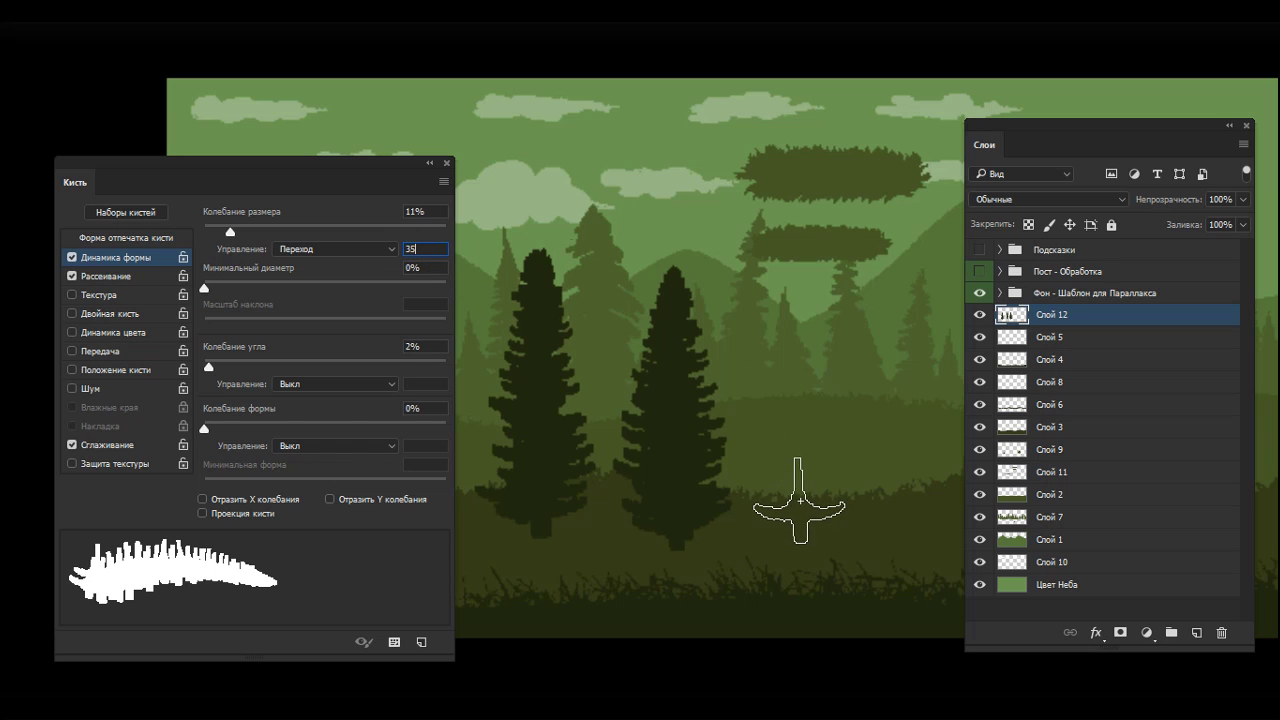
mouse_move(800, 510)
mouse_down()
mouse_move(838, 365)
mouse_move(846, 86)
mouse_up()
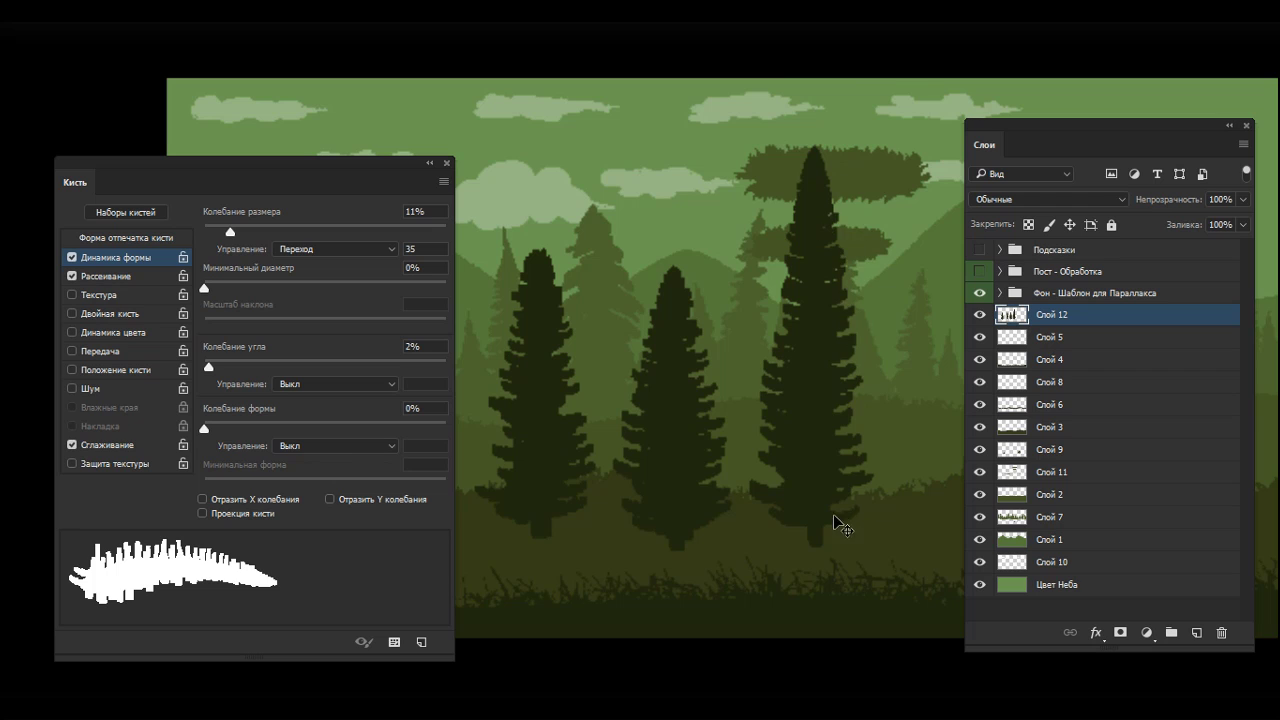
key(ctrl+z)
drag(846, 523, 828, 215)
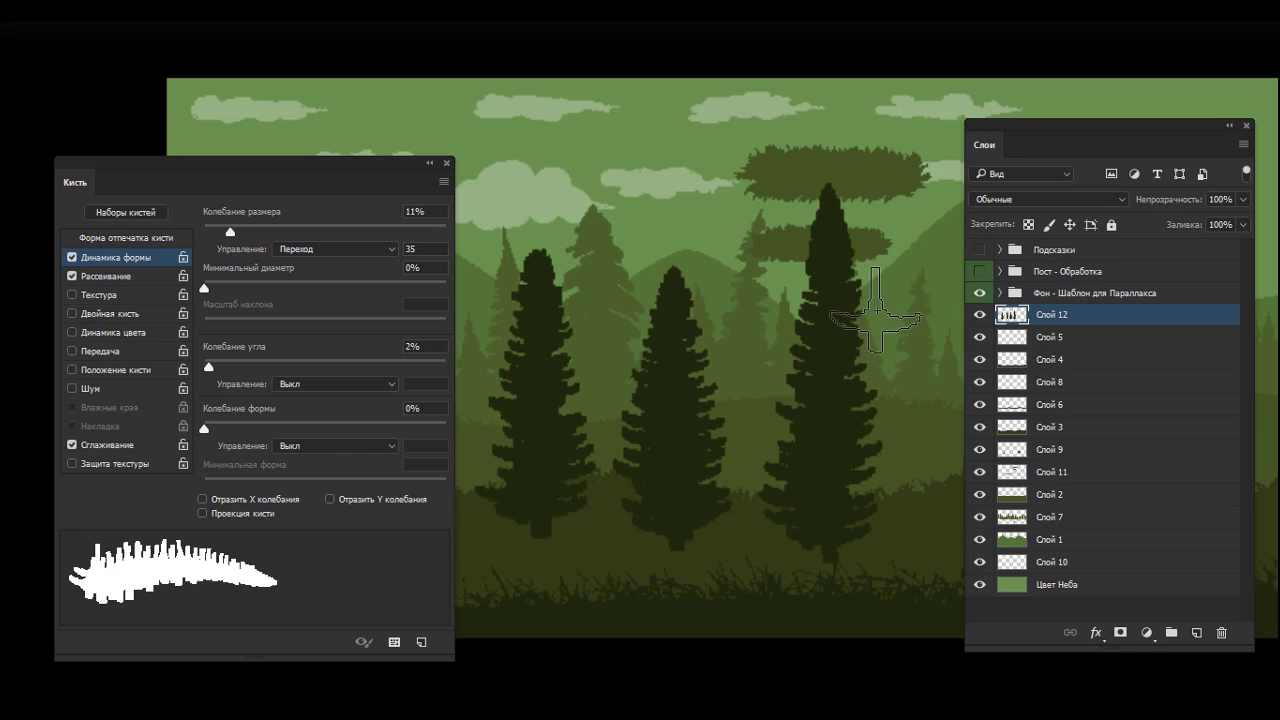
key(F5)
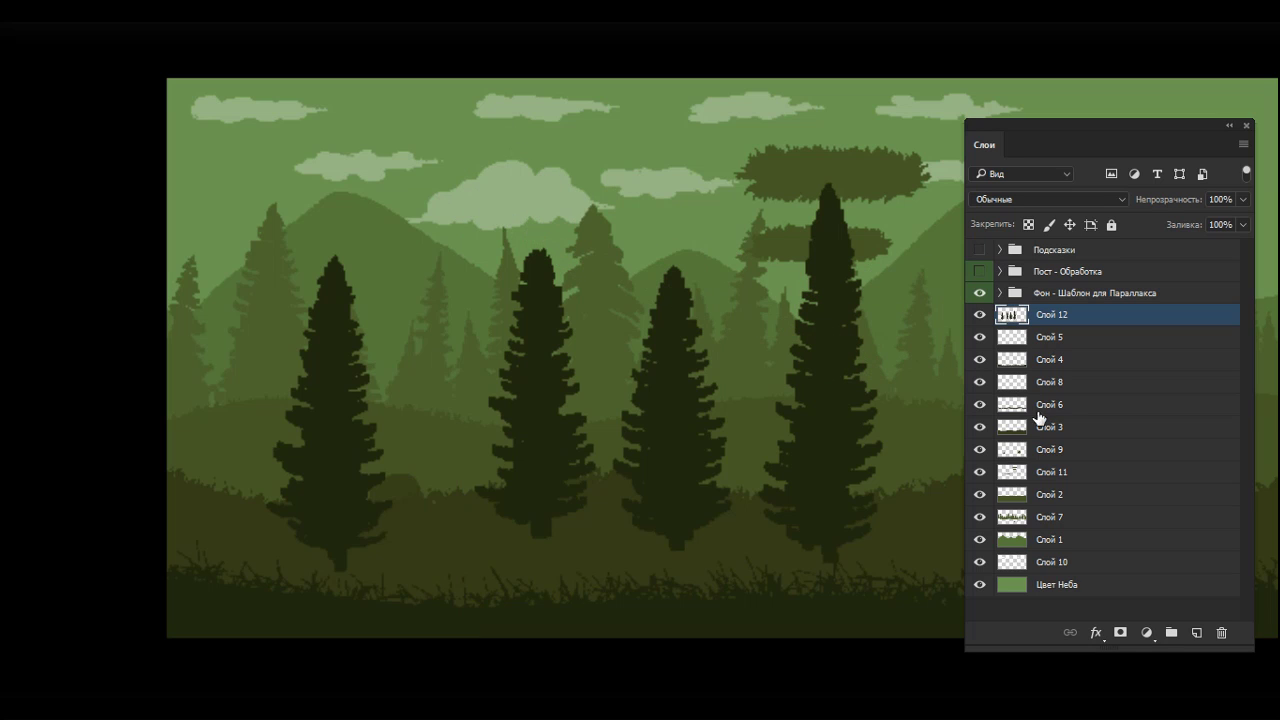
Step: Set up a new layer above Слой 12 with the spruces' silhouettes selected and a slightly lighter dark olive as the painting color
click(1196, 632)
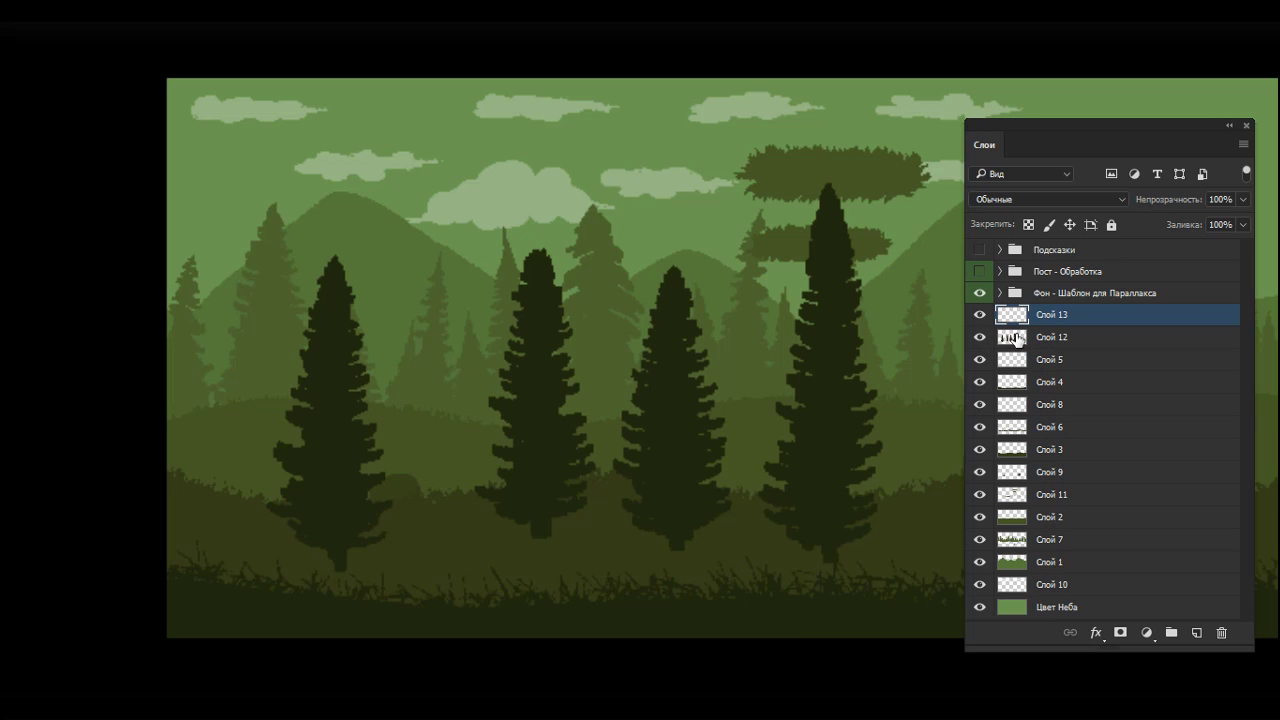
ctrl+click(1008, 340)
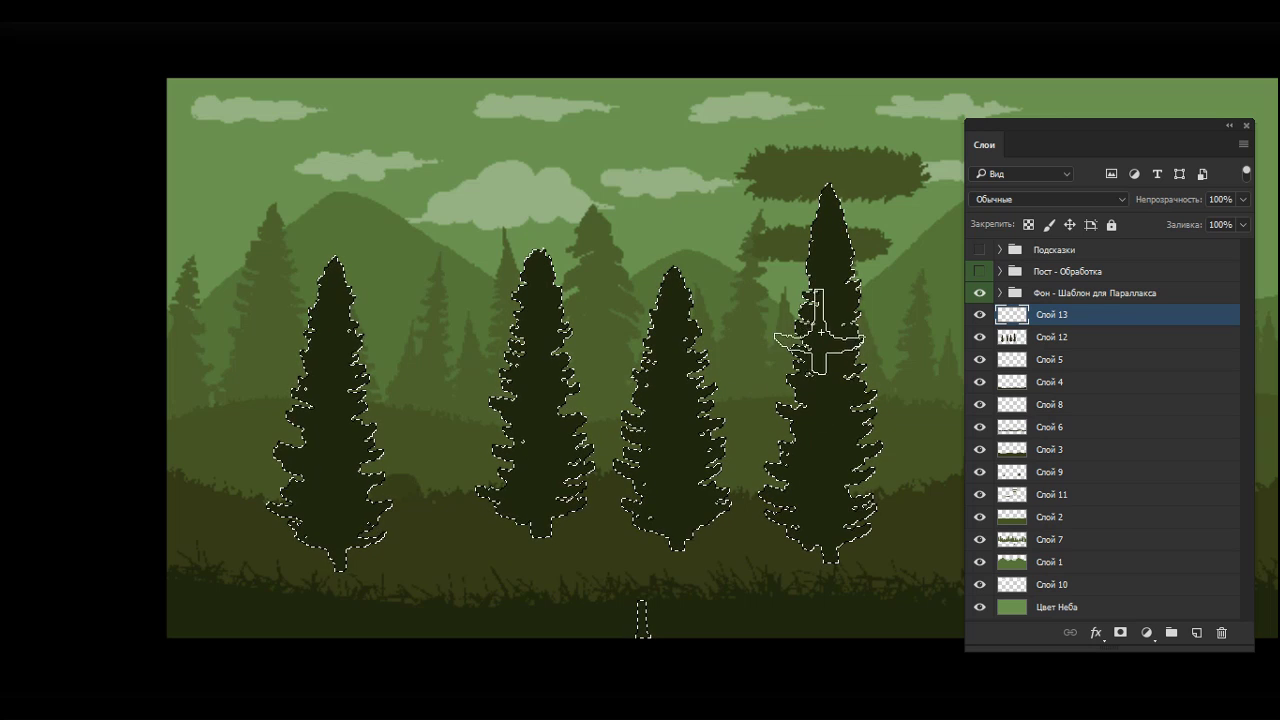
key(F6)
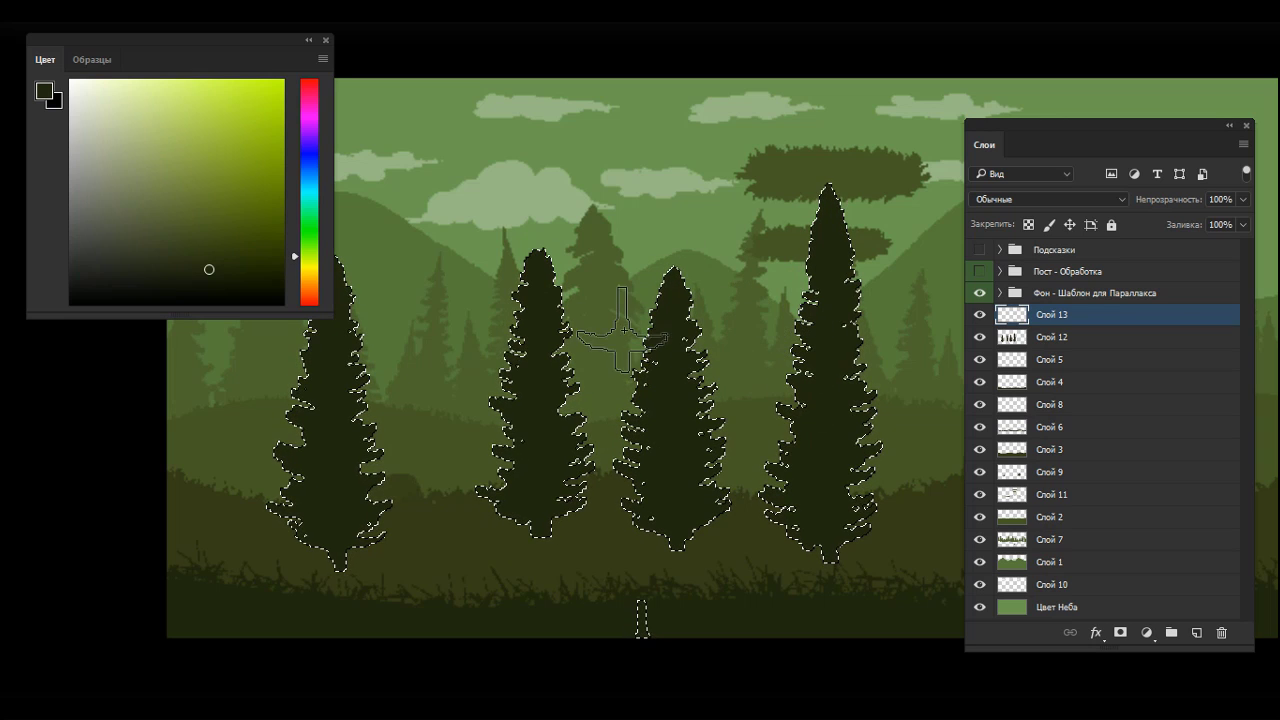
click(211, 265)
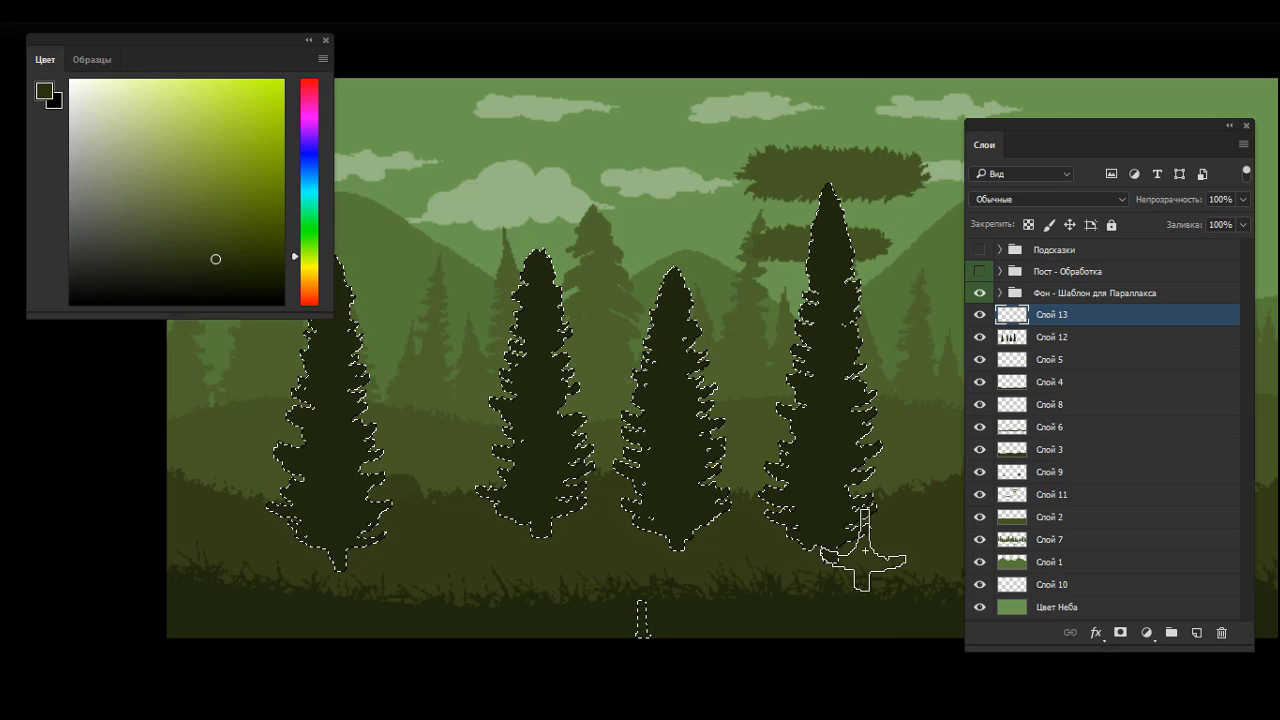
key(alt+BackSpace)
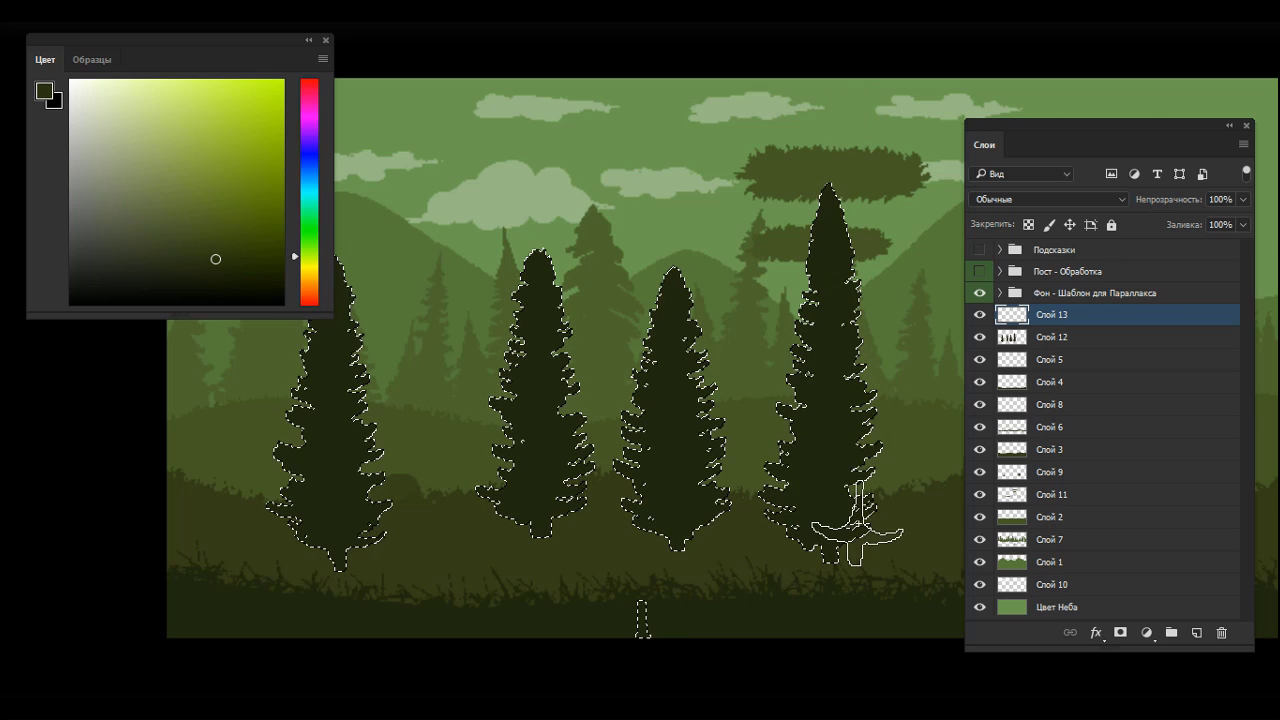
Step: Shade the tallest spruce's right side within the selection, using dark olive and a slightly lighter olive toward its outer edge
mouse_move(857, 520)
mouse_down()
mouse_move(827, 122)
mouse_move(859, 520)
mouse_move(839, 268)
mouse_move(847, 140)
mouse_up()
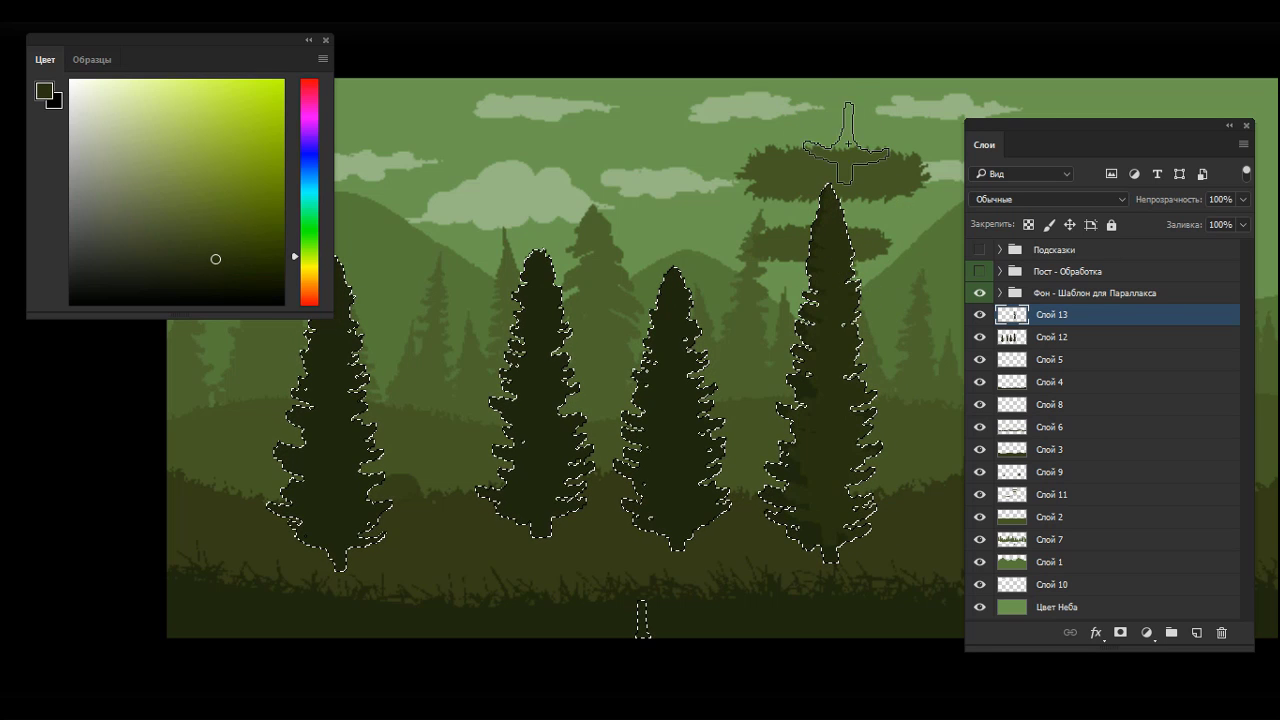
key(ctrl+d)
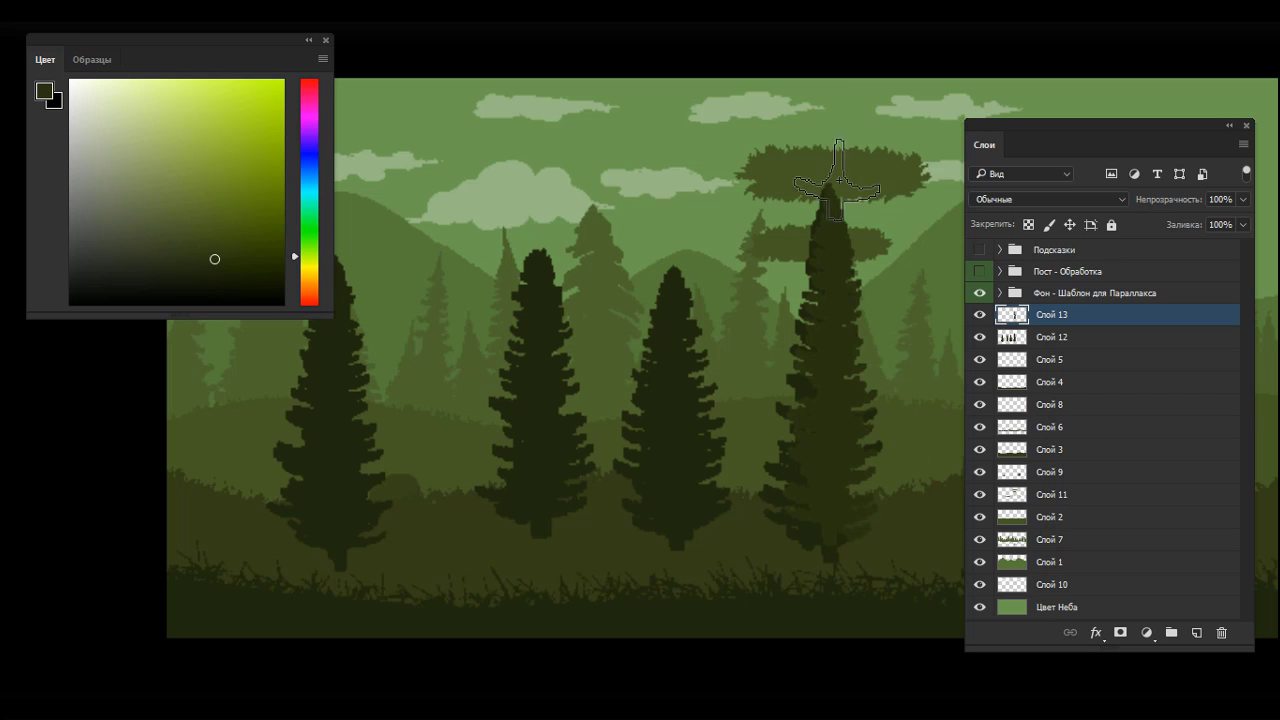
key(ctrl+shift+d)
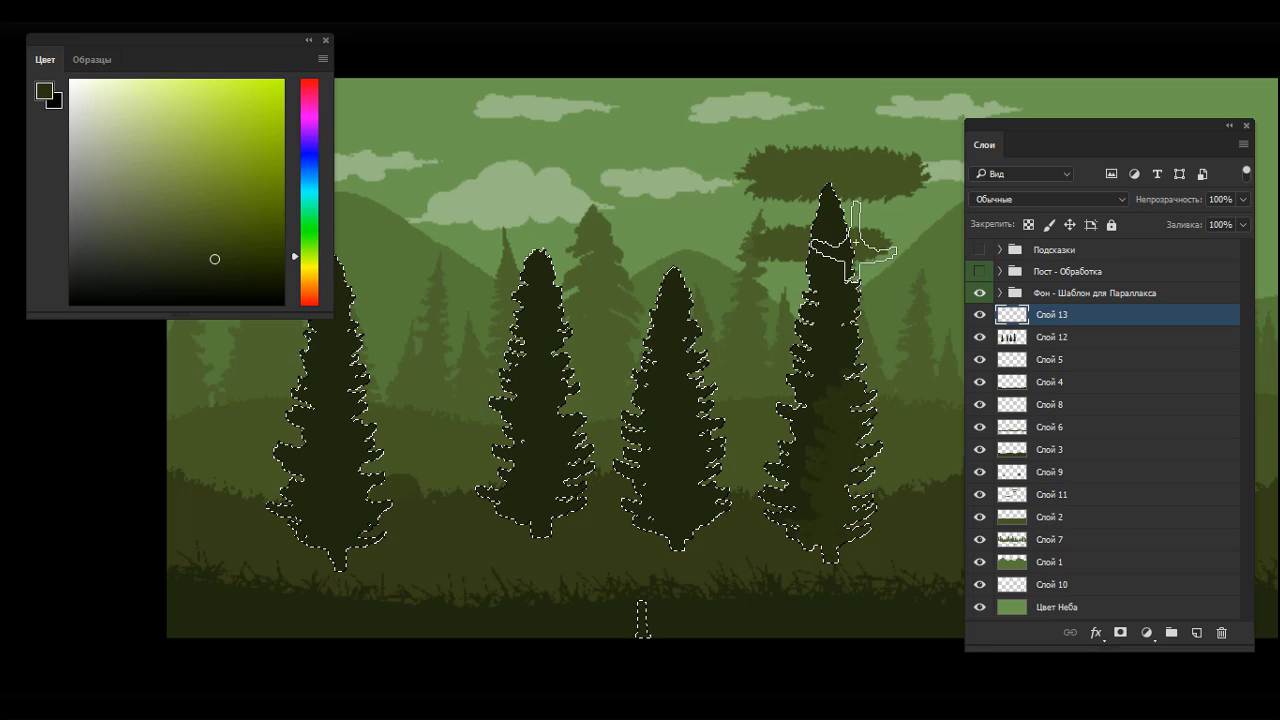
mouse_move(850, 365)
mouse_down()
mouse_move(836, 525)
mouse_move(847, 443)
mouse_move(832, 116)
mouse_move(852, 297)
mouse_move(885, 350)
mouse_up()
key(ctrl+d)
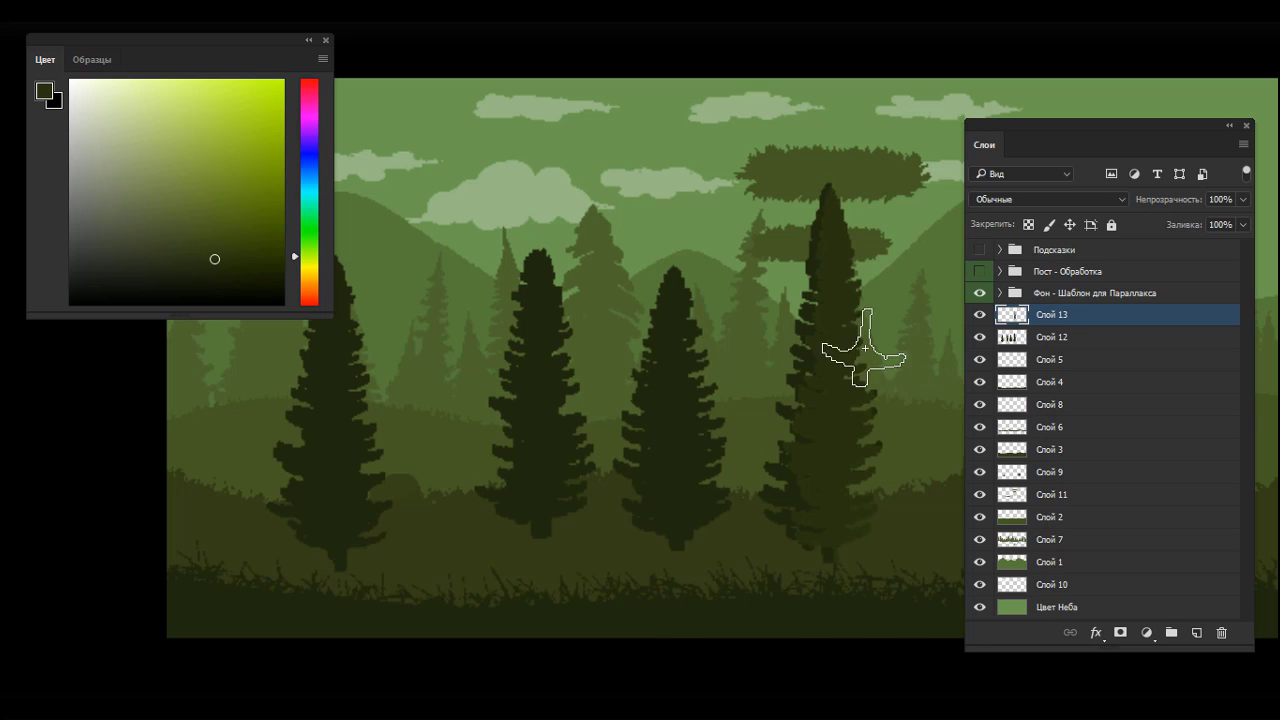
key(ctrl+shift+d)
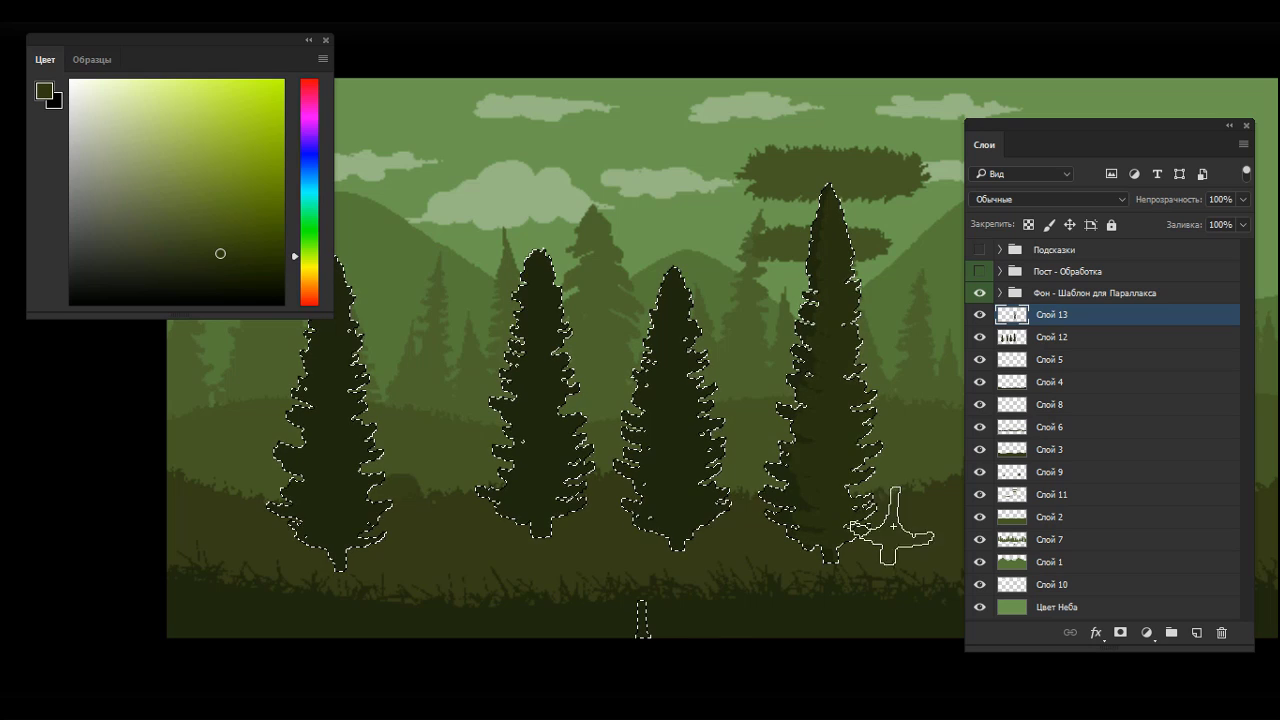
mouse_move(894, 527)
mouse_down()
mouse_move(851, 220)
mouse_move(934, 289)
mouse_move(894, 363)
mouse_move(858, 378)
mouse_up()
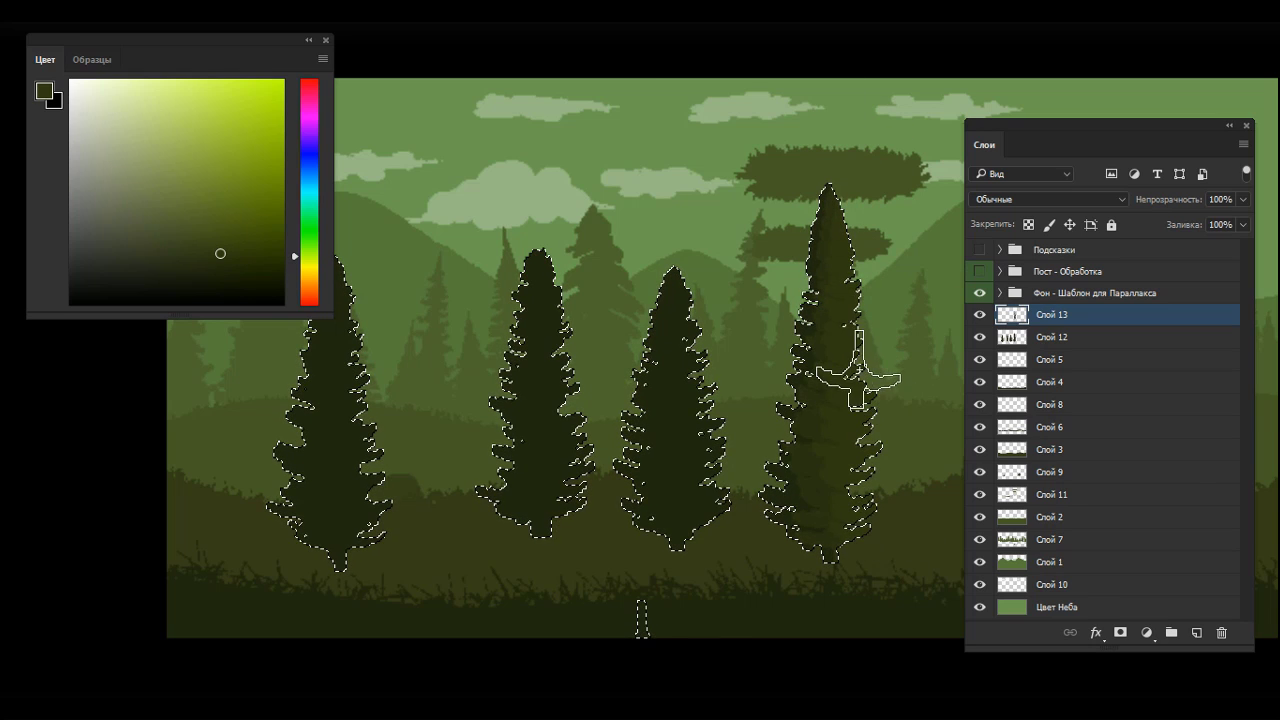
Step: Choose the Ель 04 (Ветви вниз) brush at 45 px and paint olive branches down the right side of the third spruce
right_click(858, 378)
click(1075, 458)
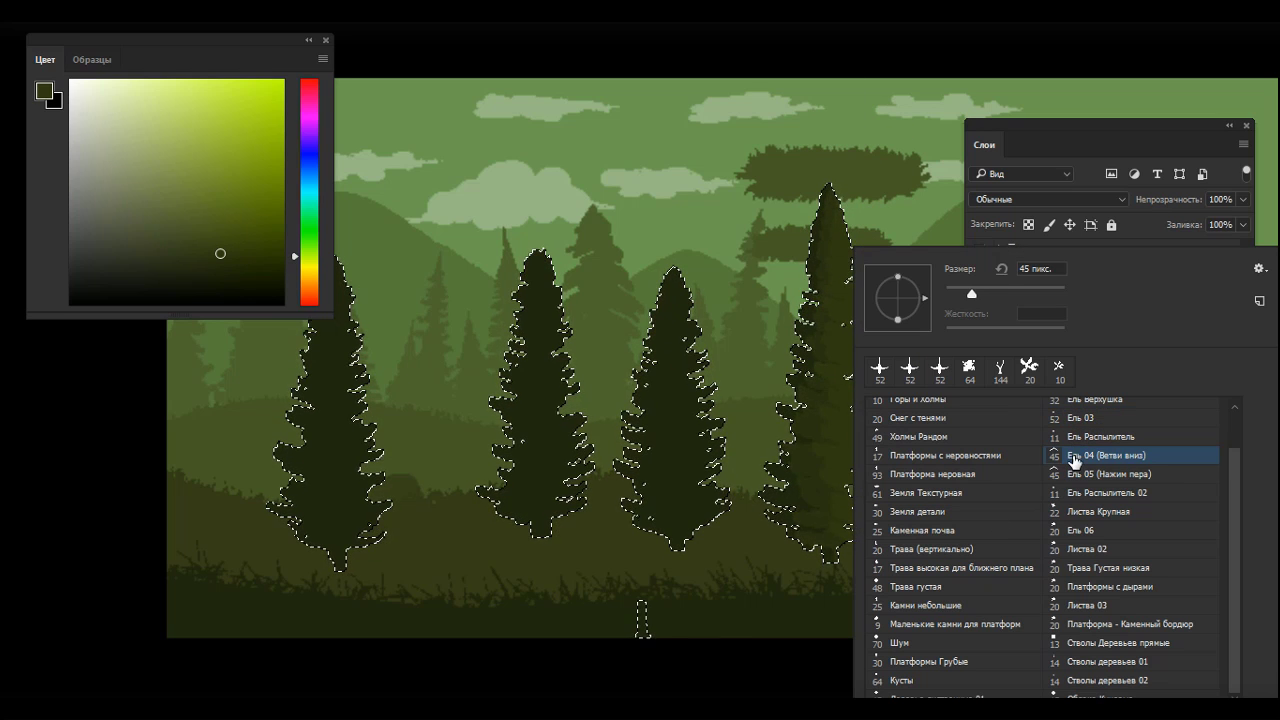
click(803, 572)
right_click(890, 400)
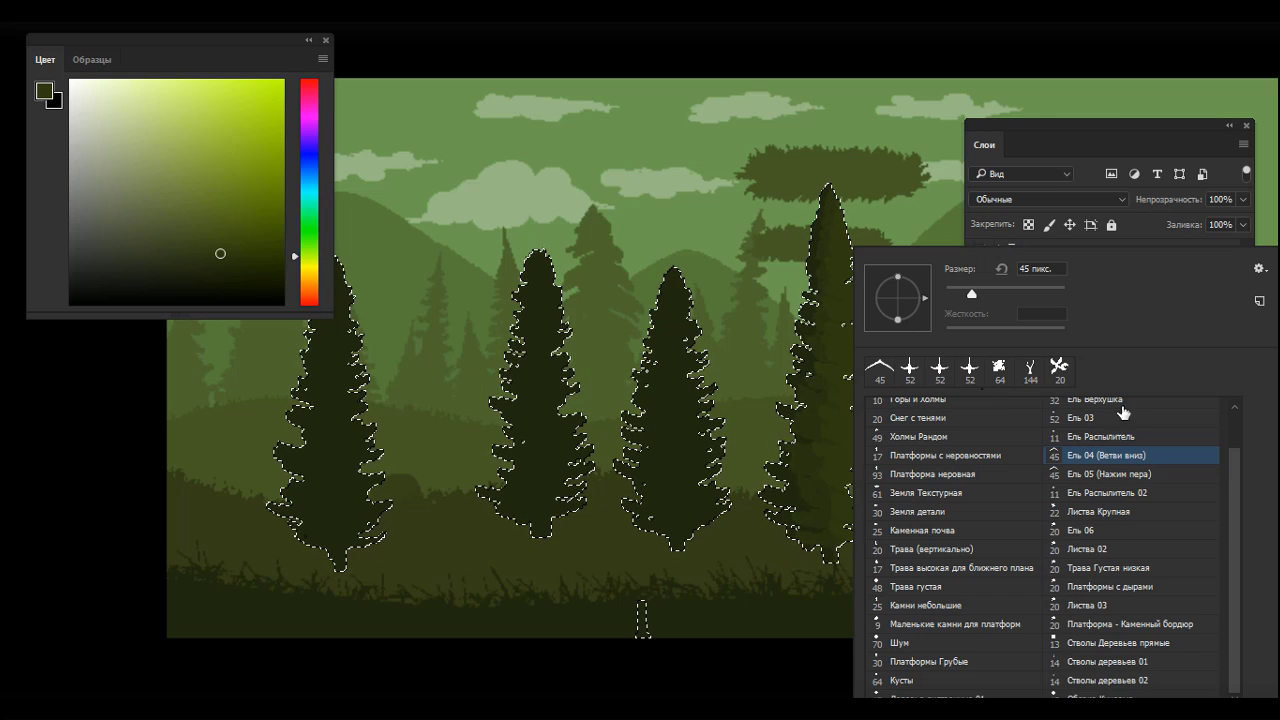
click(1125, 412)
click(700, 438)
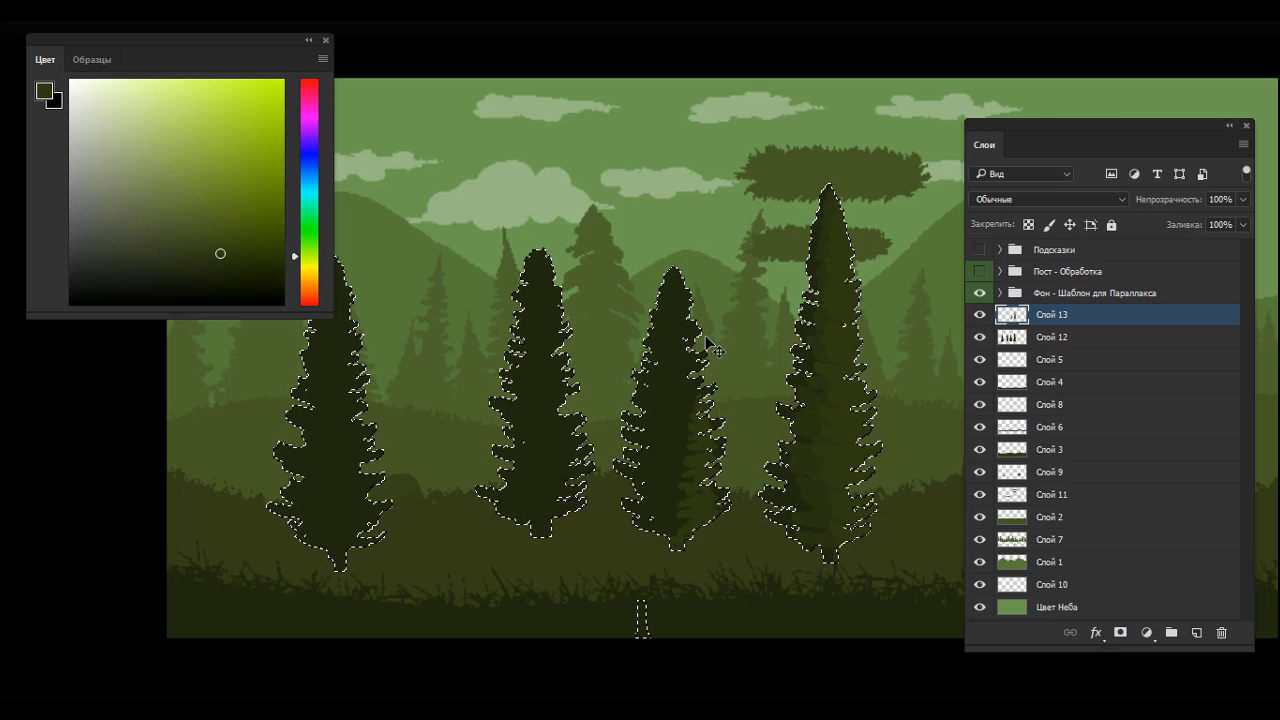
drag(737, 428, 692, 488)
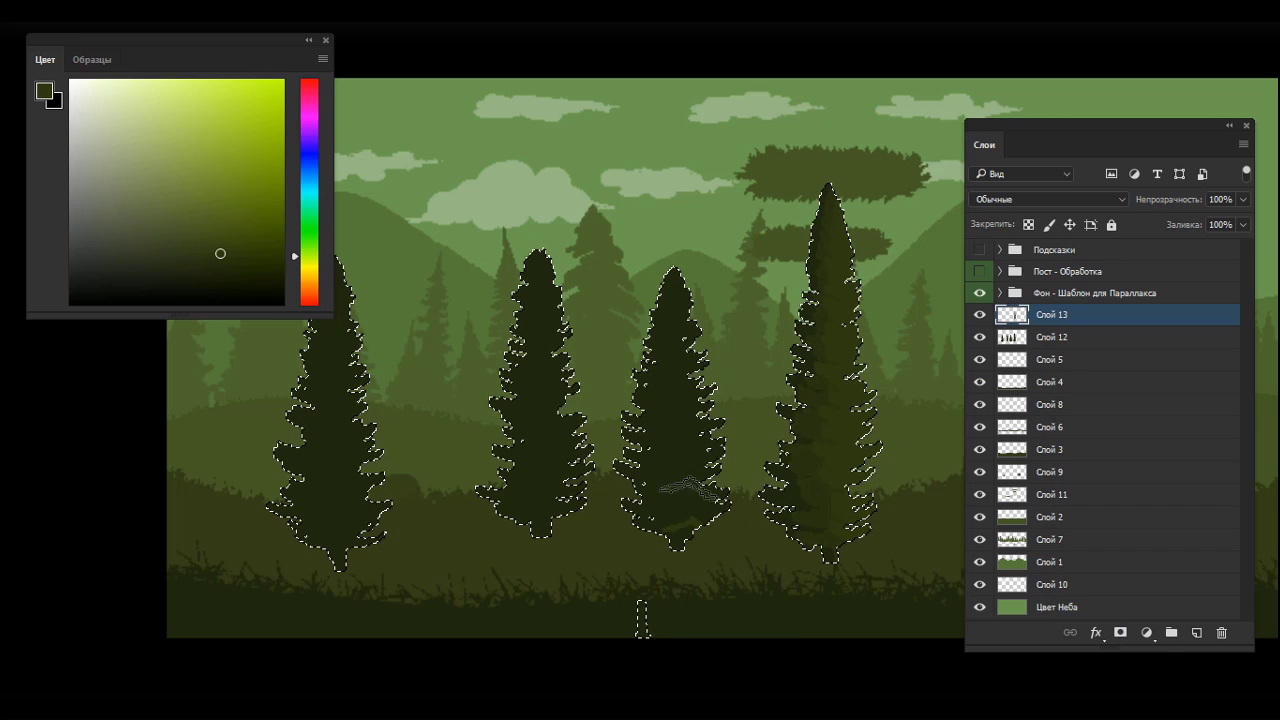
drag(682, 318, 706, 507)
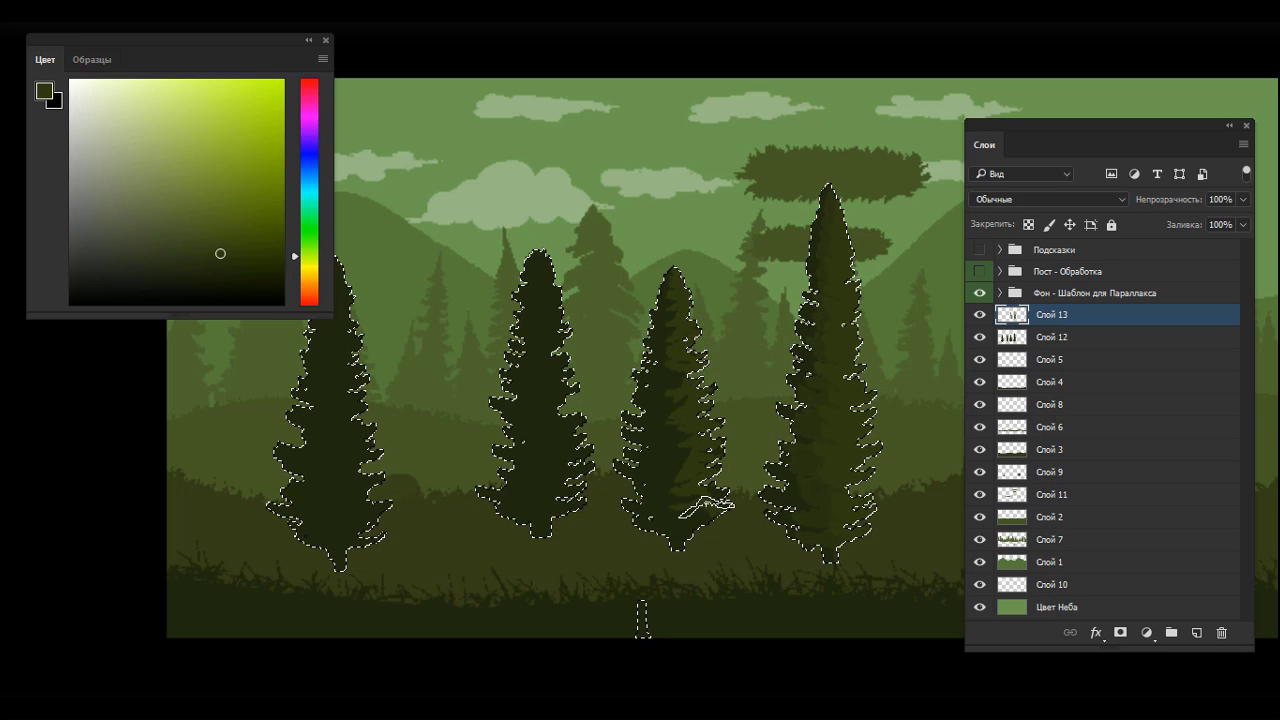
Step: Blend dark olive sampled from the tallest spruce into the third spruce's middle, and try lighter olive highlights on its upper part
alt+click(829, 466)
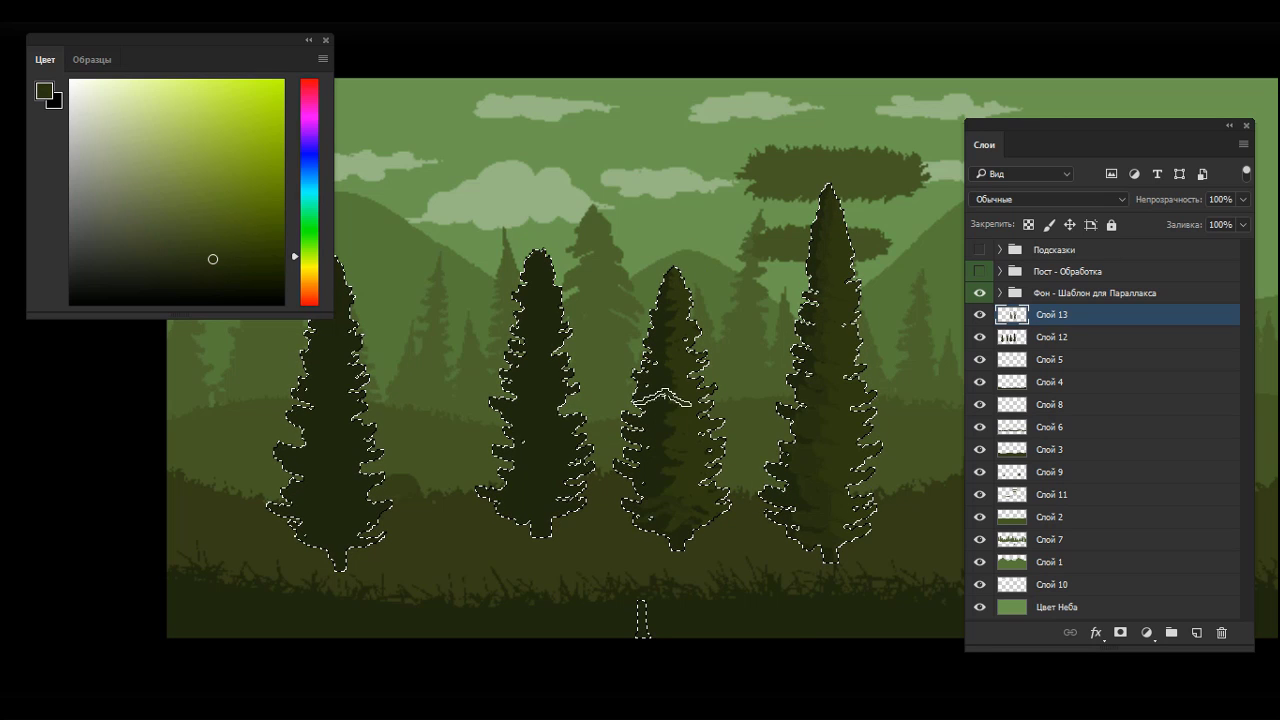
key(ctrl+d)
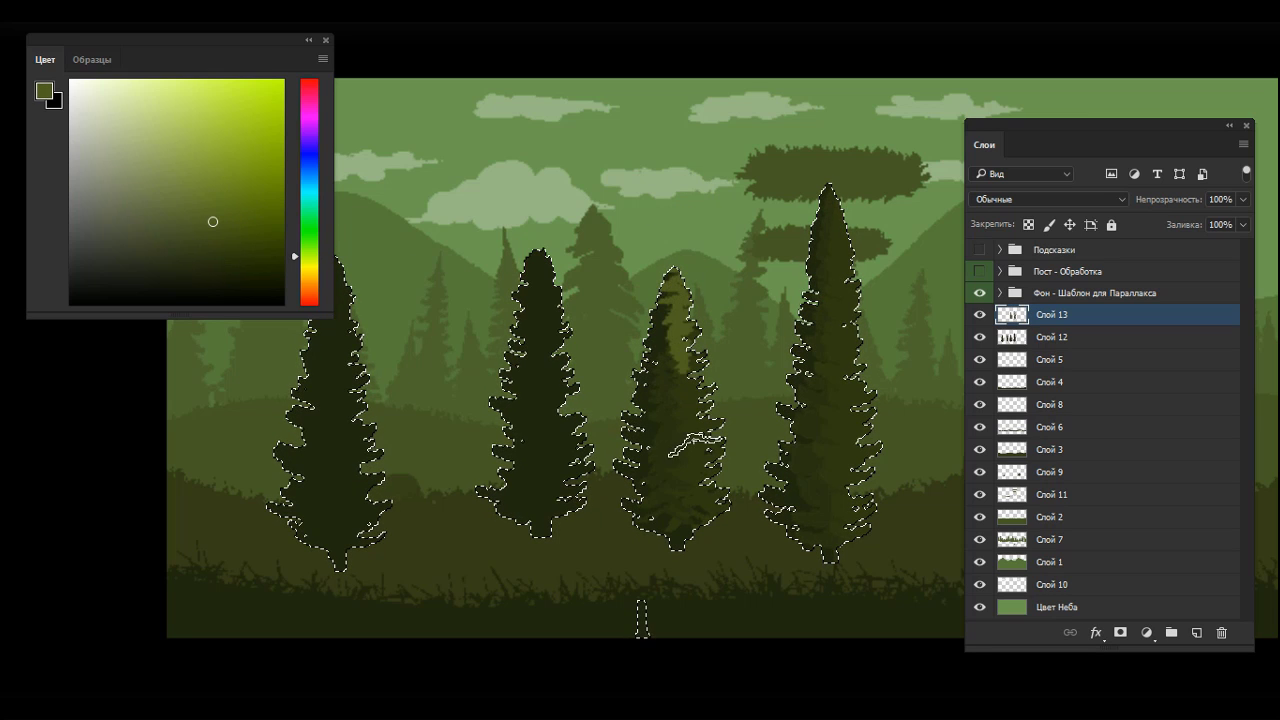
key(ctrl+z)
key(ctrl+shift+z)
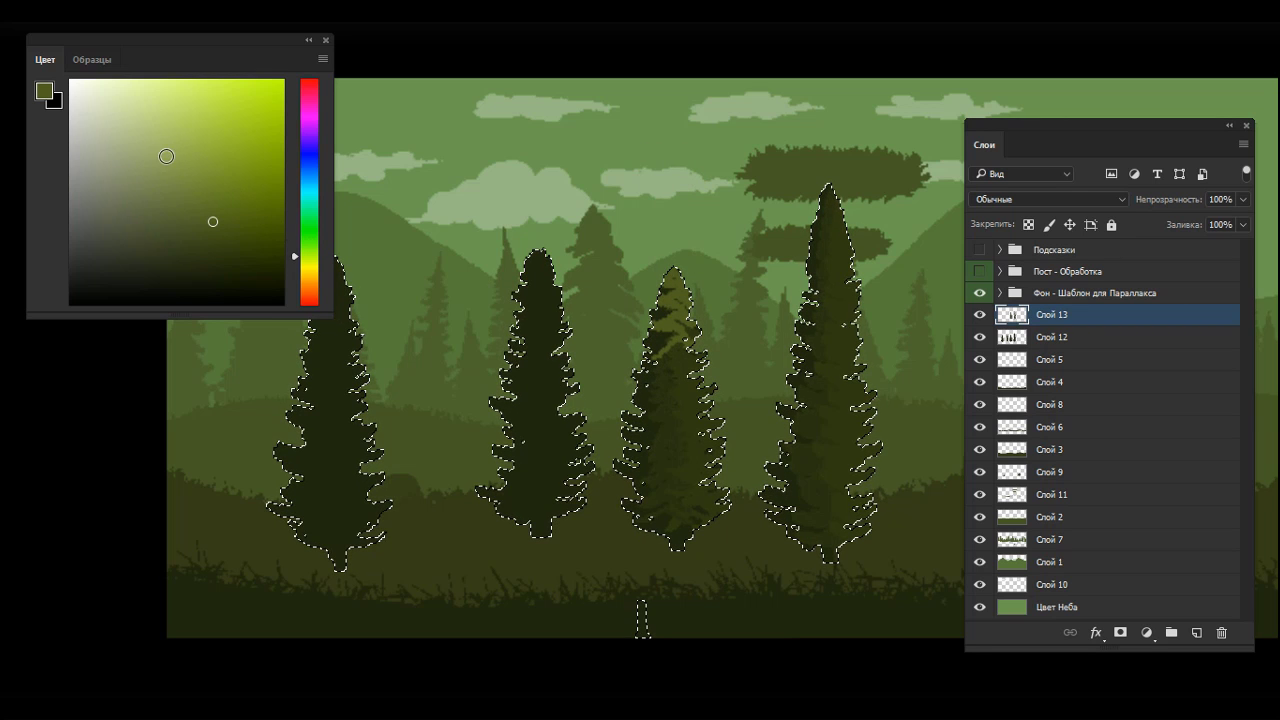
key(alt+BackSpace)
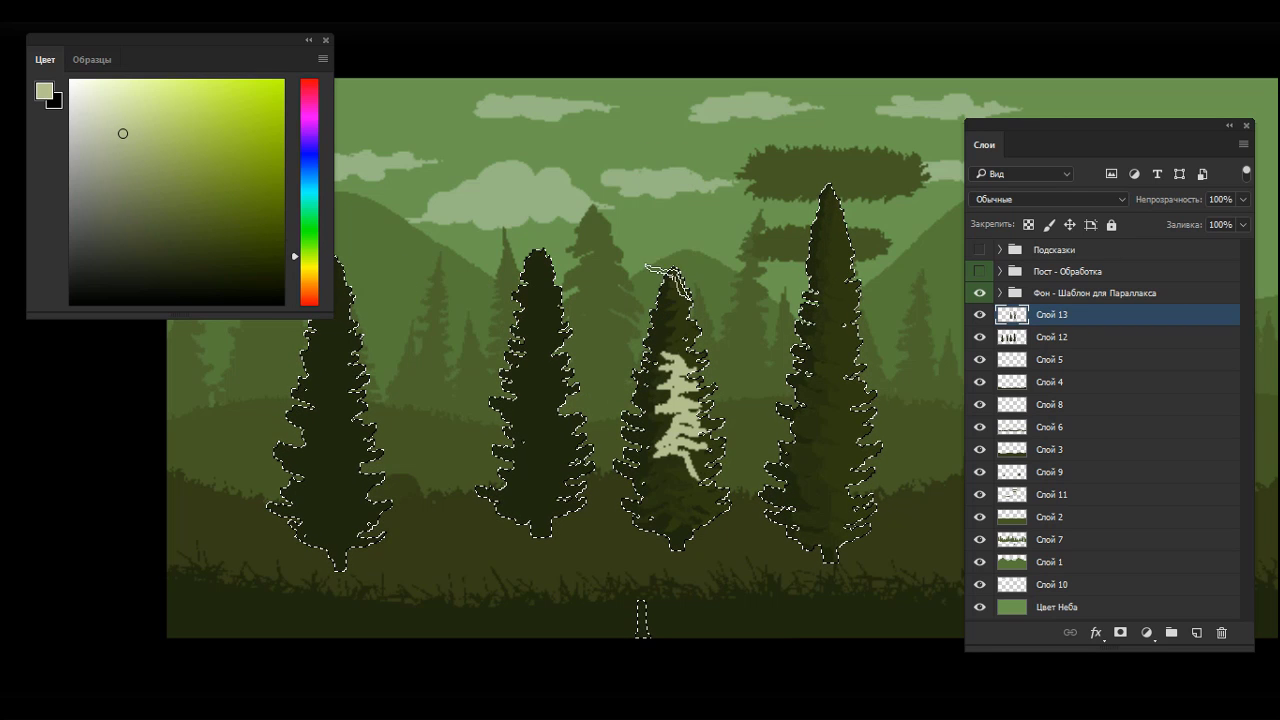
Step: Widen the spacing of the branch brush tip and paint pale green highlight branches down the third spruce's right side
key(F5)
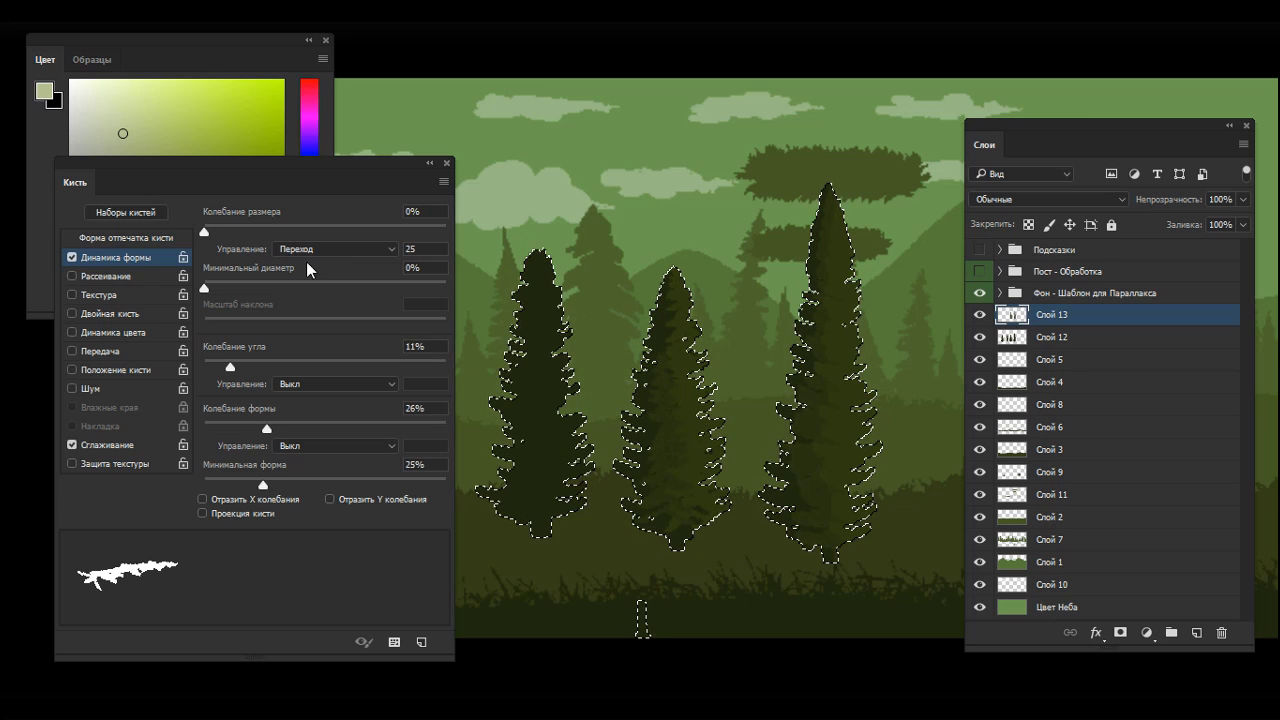
click(148, 237)
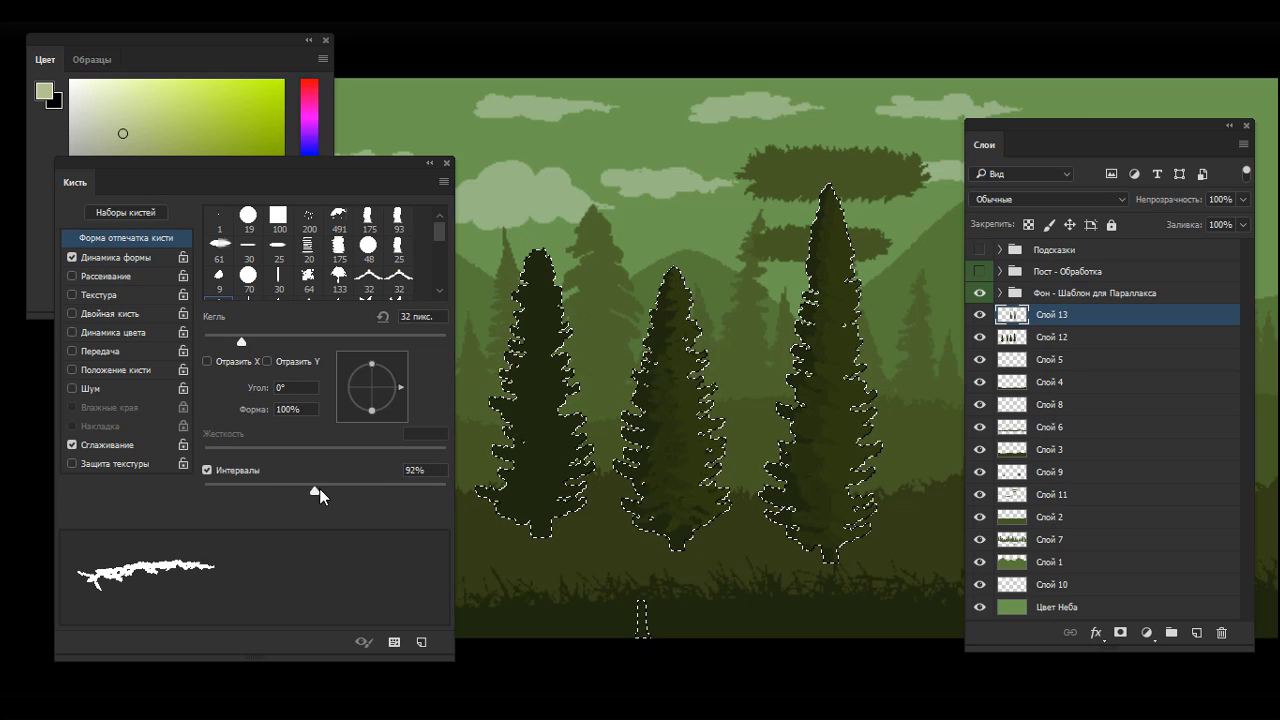
drag(320, 495, 336, 495)
key(F5)
drag(718, 489, 681, 517)
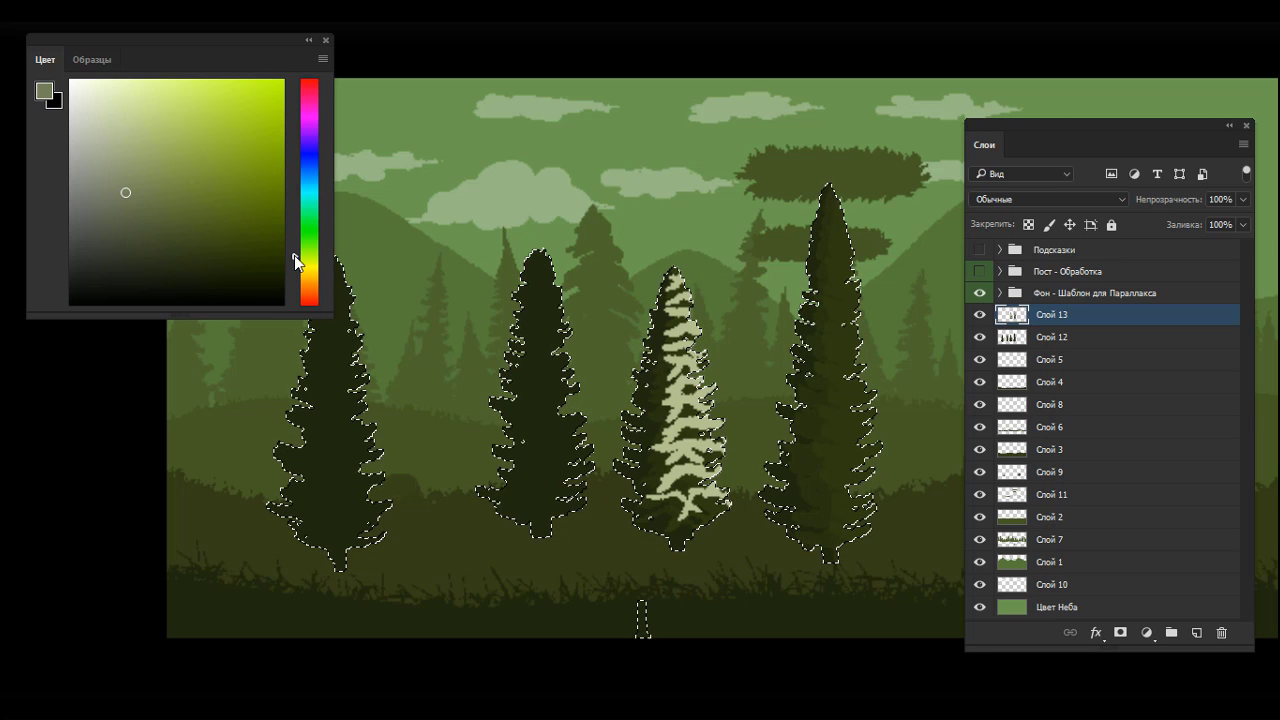
Step: Paint grey-blue shadow branches on the third spruce's left side and extend the sampled pale green branches over its middle
click(300, 168)
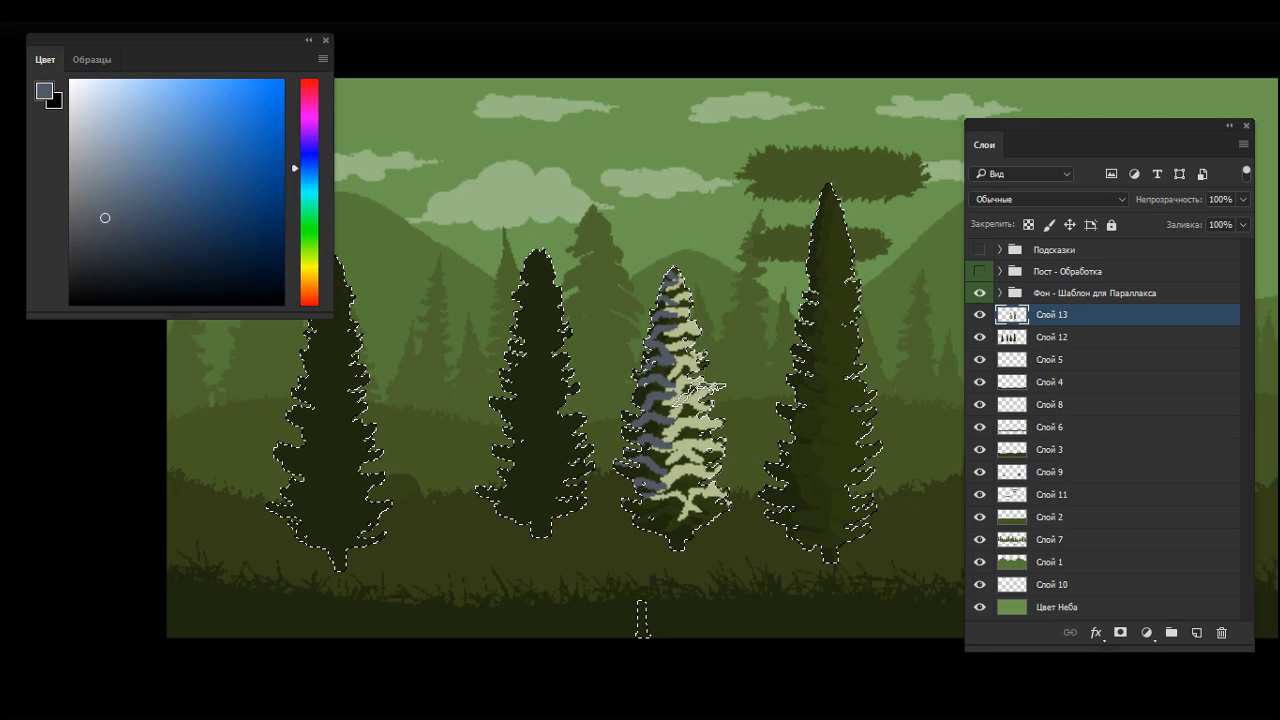
alt+click(678, 460)
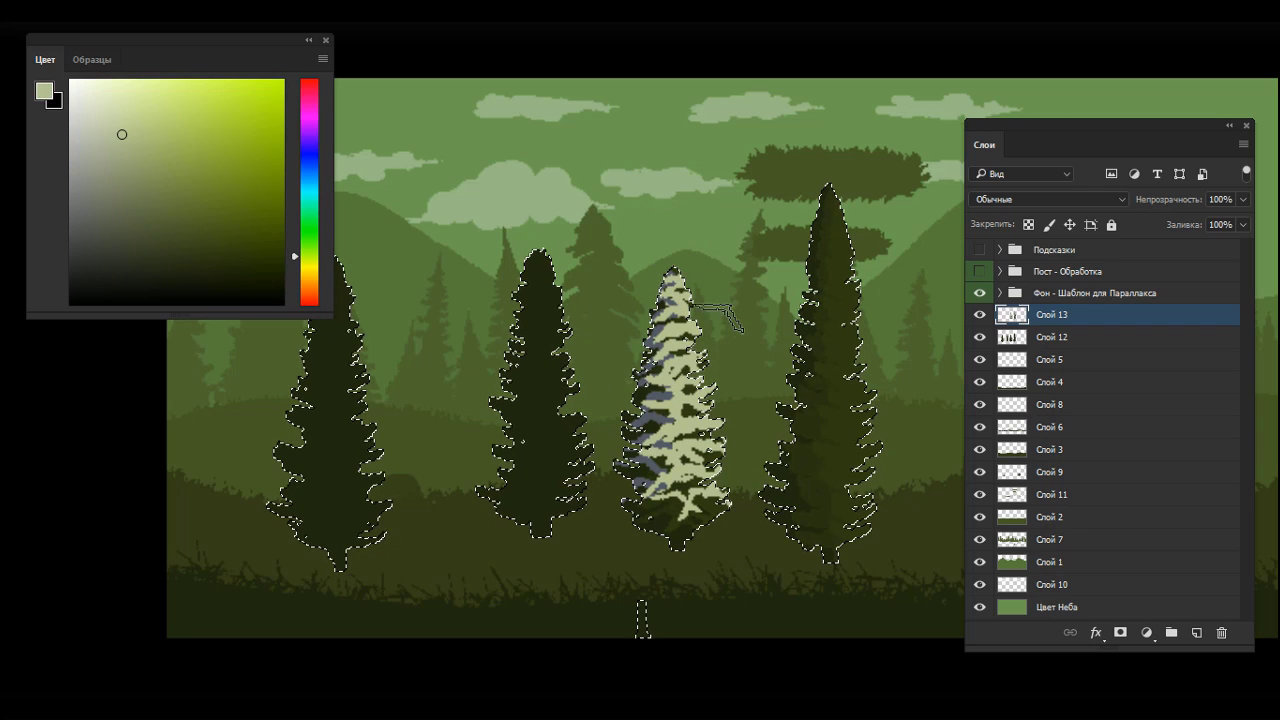
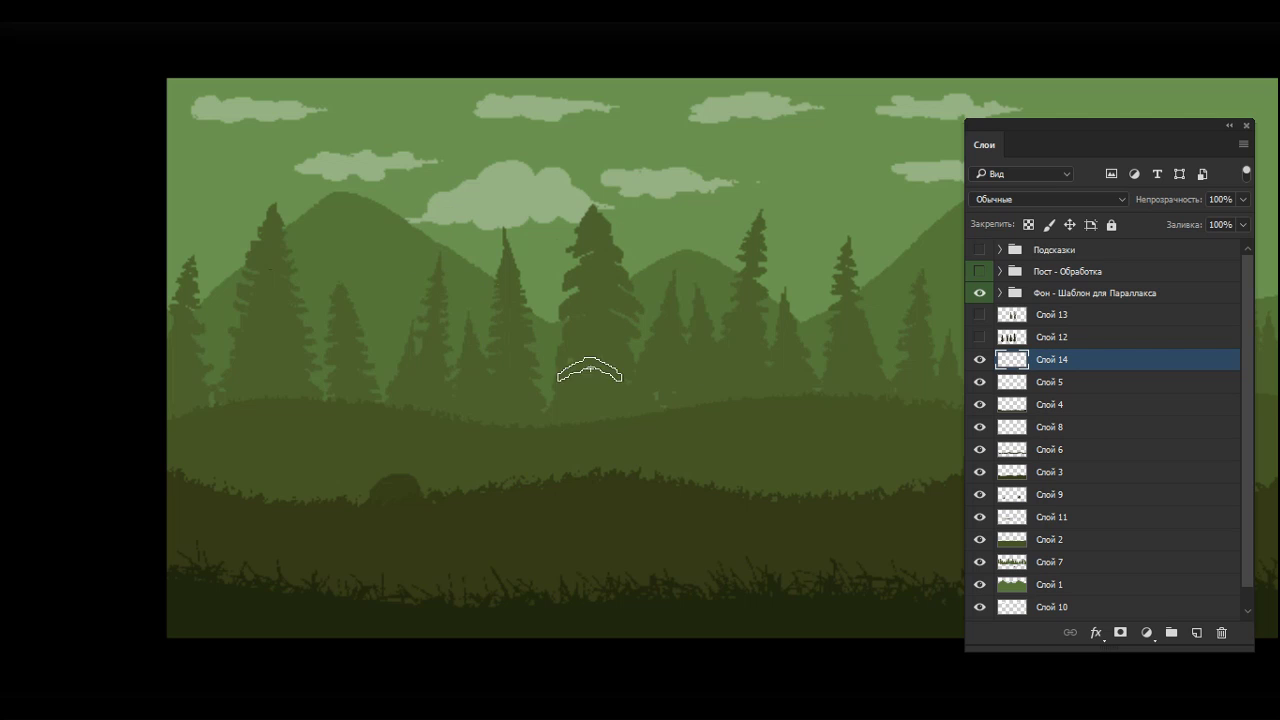
Step: Paint three dark olive spruces across the middle hill on the layer beneath Слой 12, with the foreground spruce layers hidden
drag(707, 392, 709, 186)
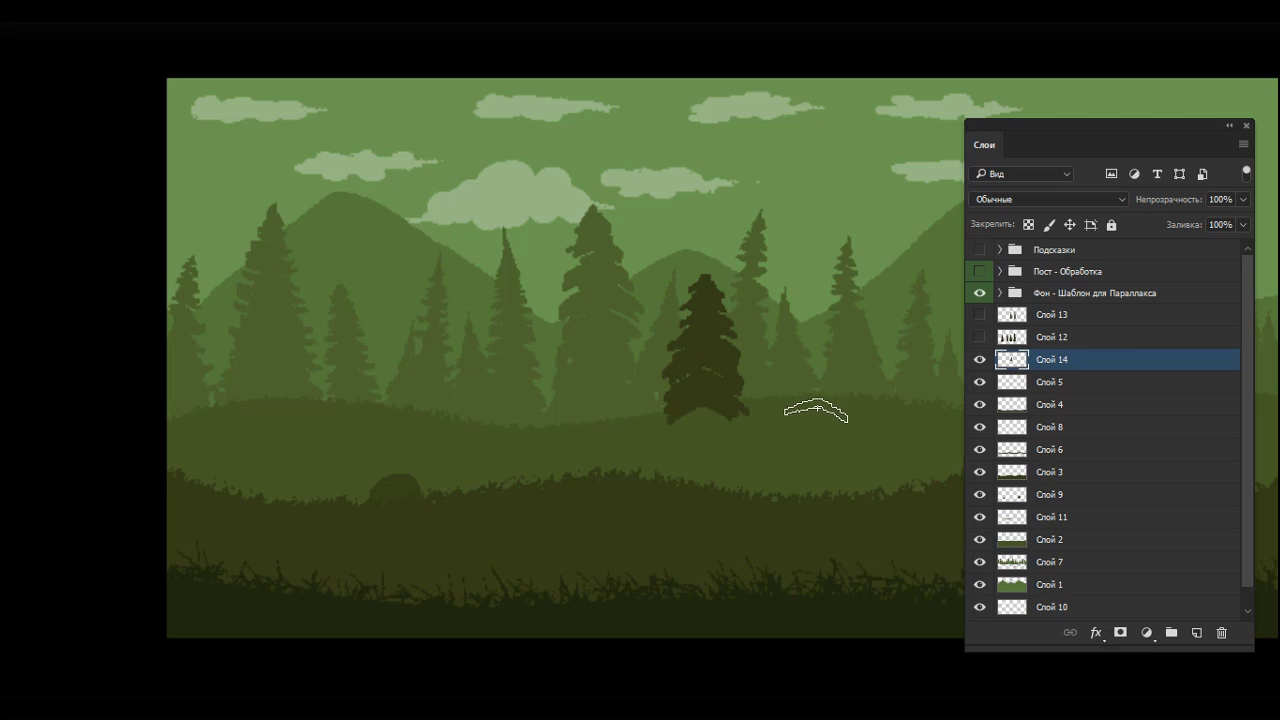
drag(814, 406, 819, 224)
drag(544, 420, 540, 251)
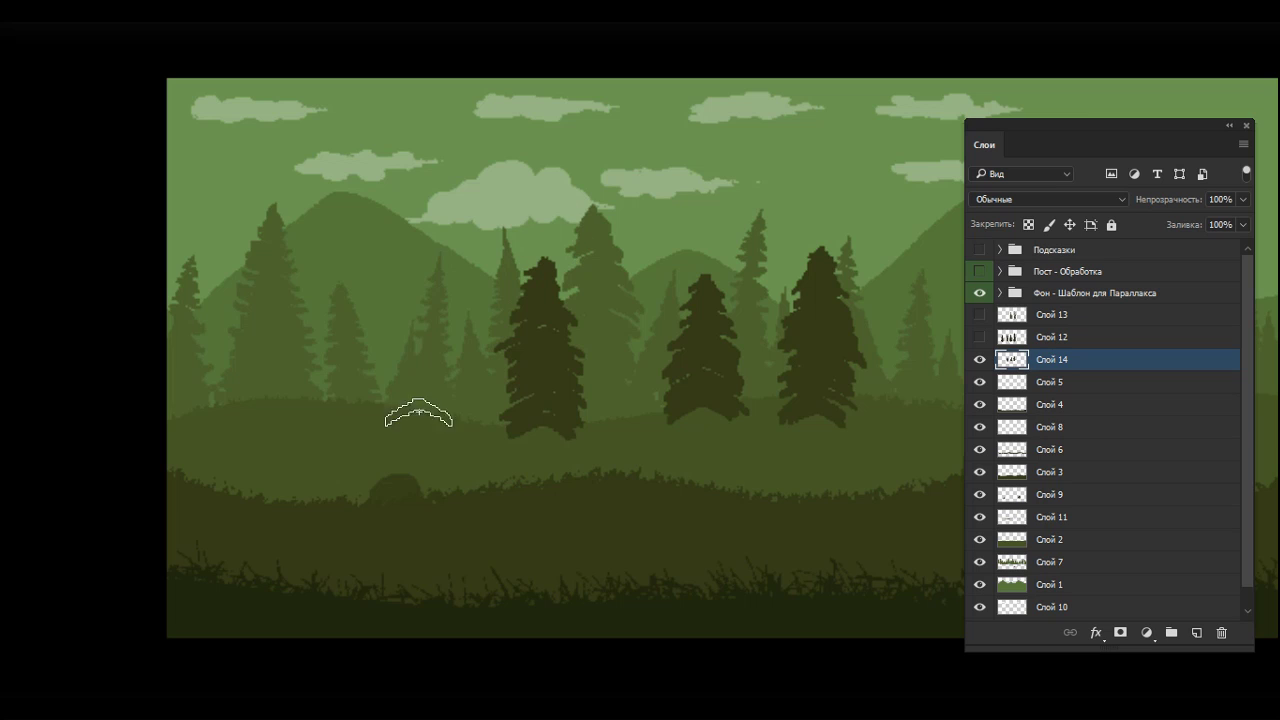
Step: Paint a fourth dark spruce on Слой 14, beside the existing three, with the Ель 04 (Ветви вниз) brush at 45 px, redoing the first attempt
drag(413, 418, 406, 232)
drag(382, 428, 384, 241)
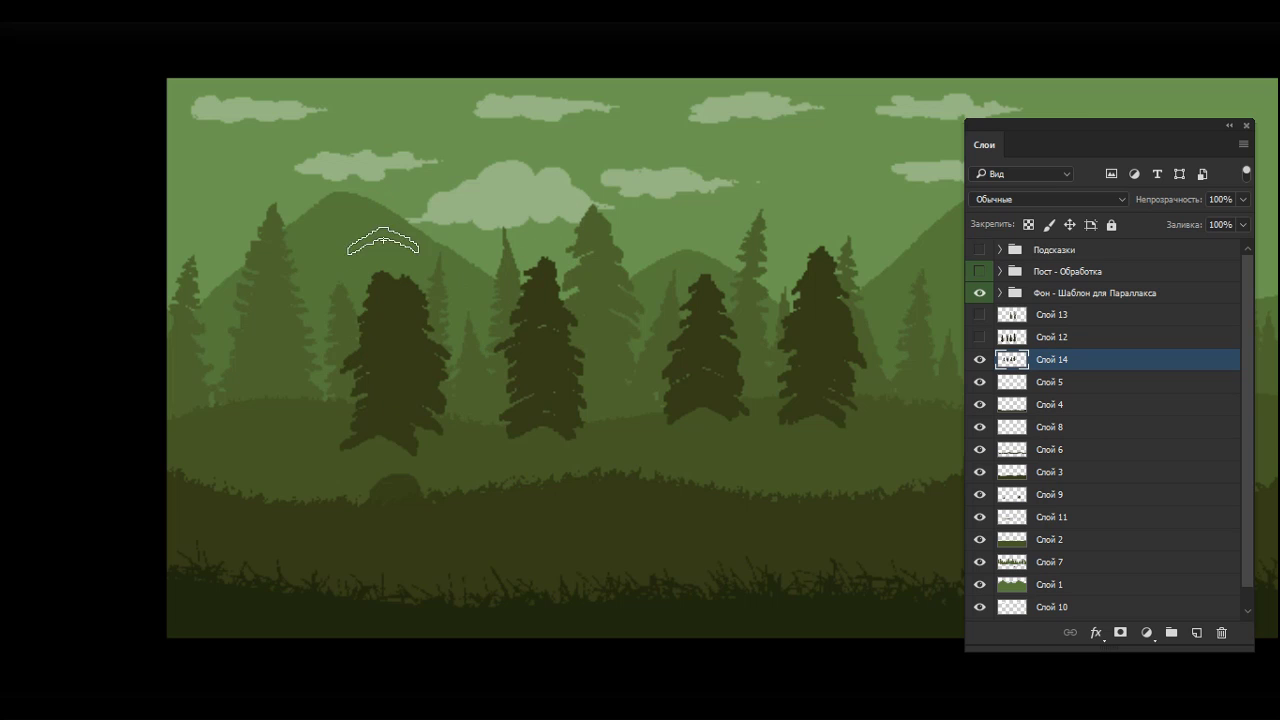
key(ctrl+z)
drag(400, 405, 402, 212)
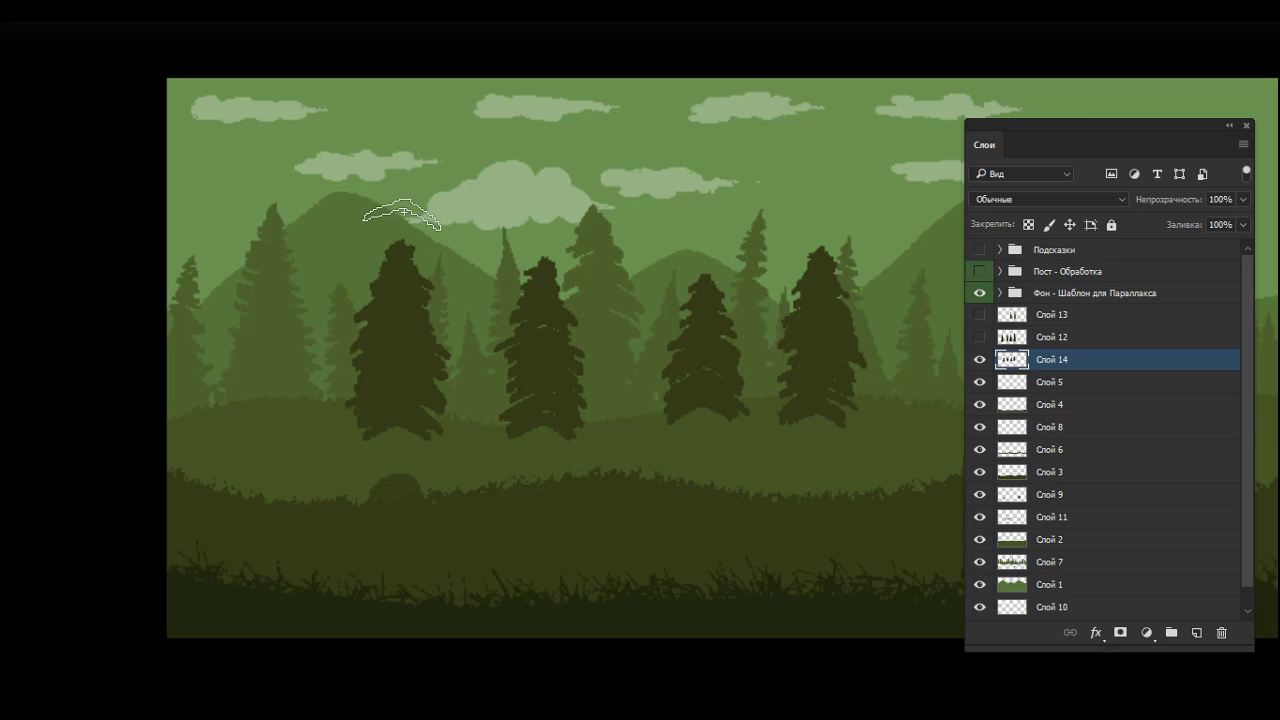
Step: Add short straight trunks beneath the dark spruces with the Горы и Холмы brush at 100 px
right_click(759, 296)
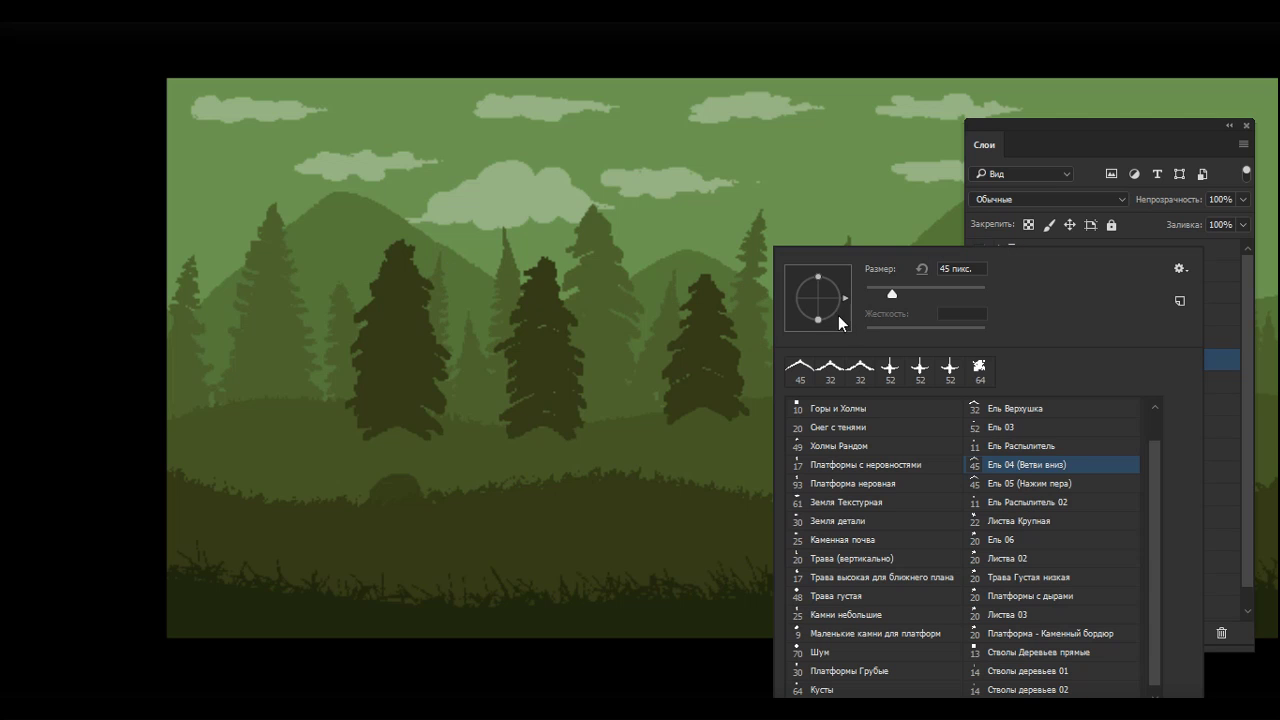
click(826, 406)
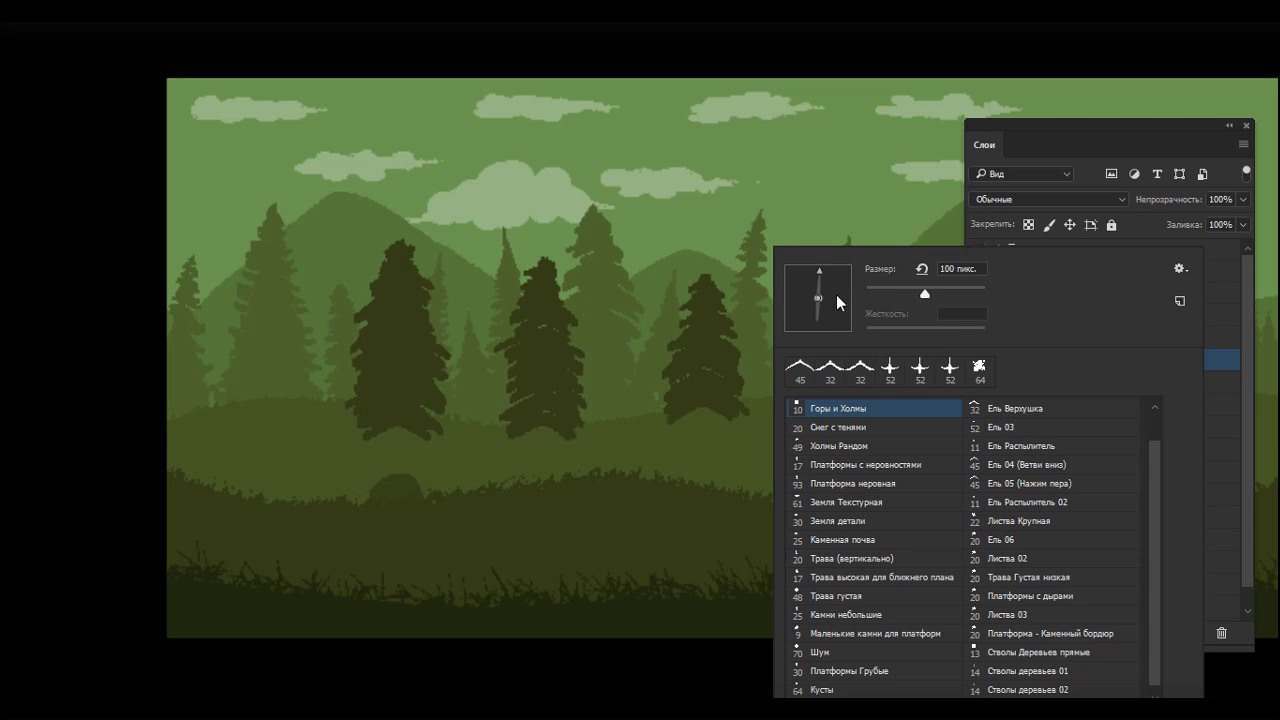
key(Return)
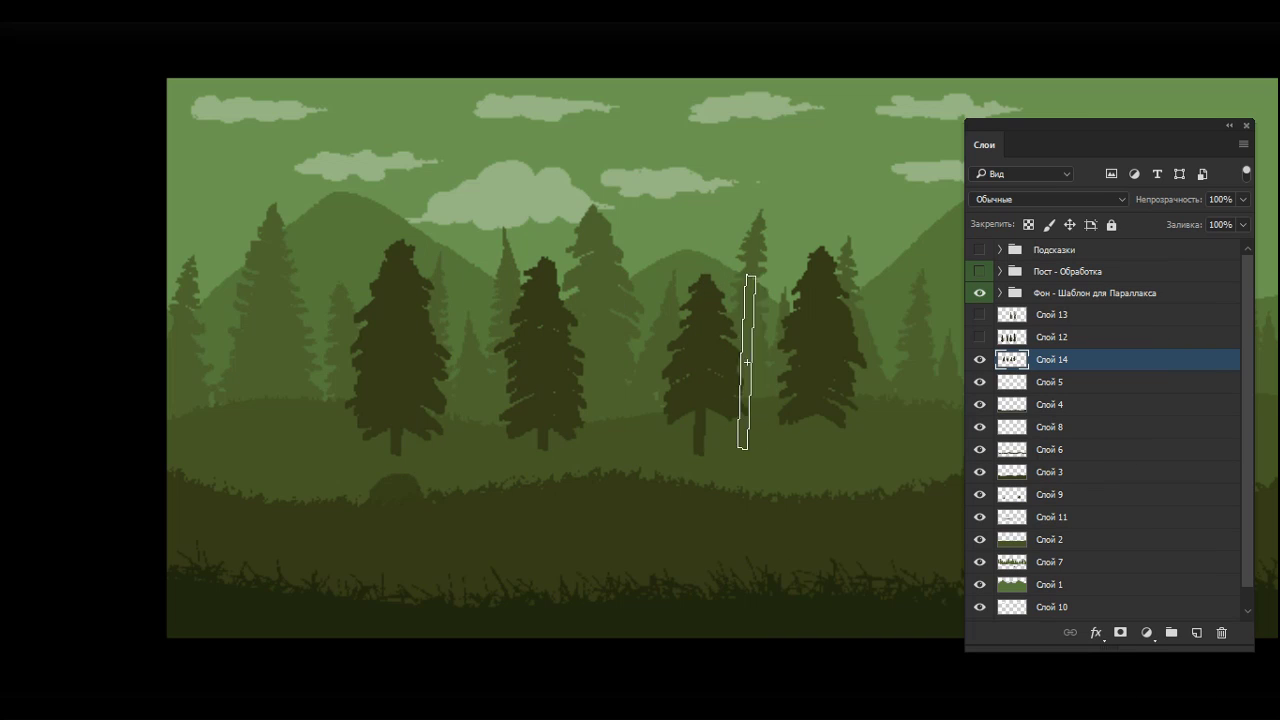
Step: Touch up the trunk base of the small spruce near the middle with the Пиксельная Круглая brush
right_click(795, 368)
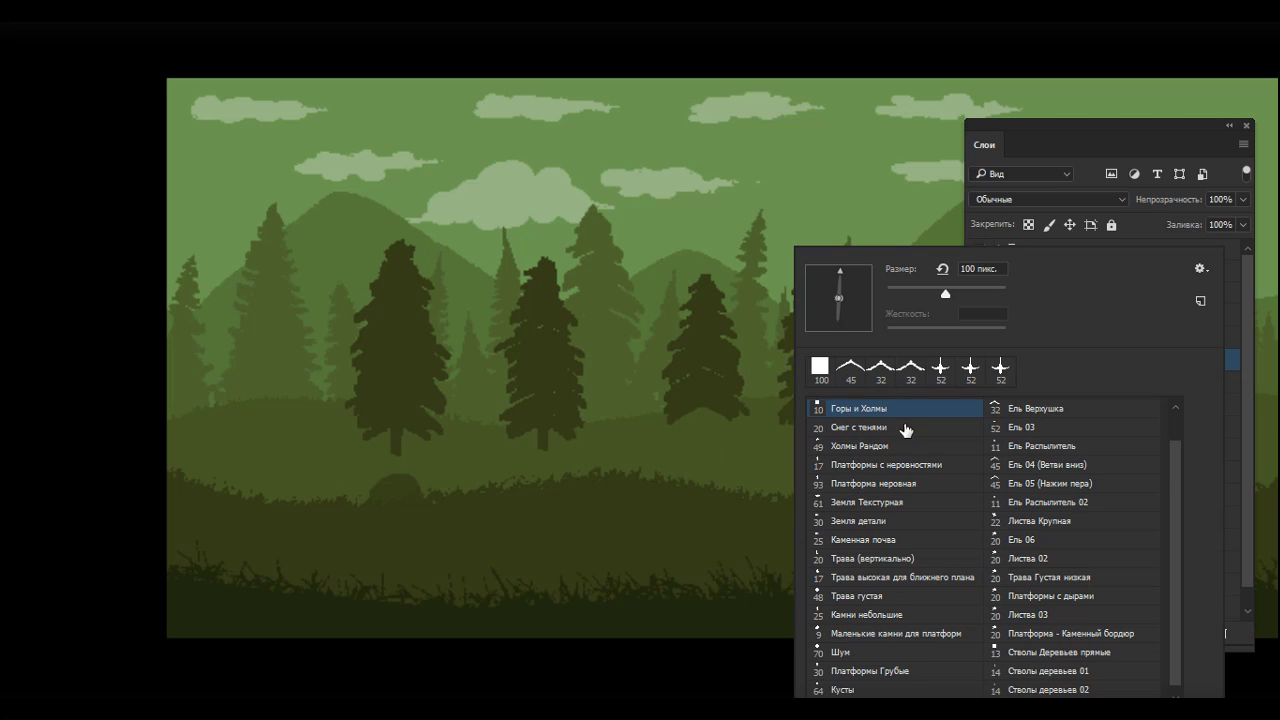
scroll(1104, 420, up, 2)
click(809, 413)
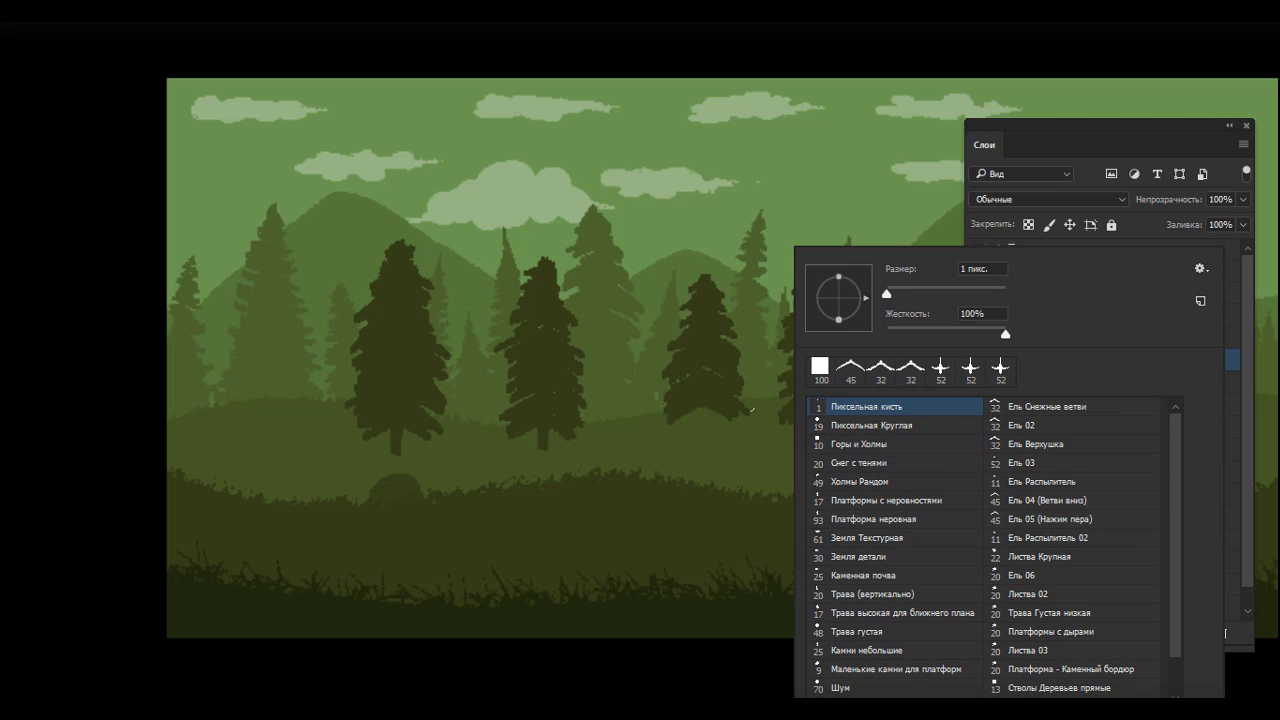
click(852, 425)
click(702, 423)
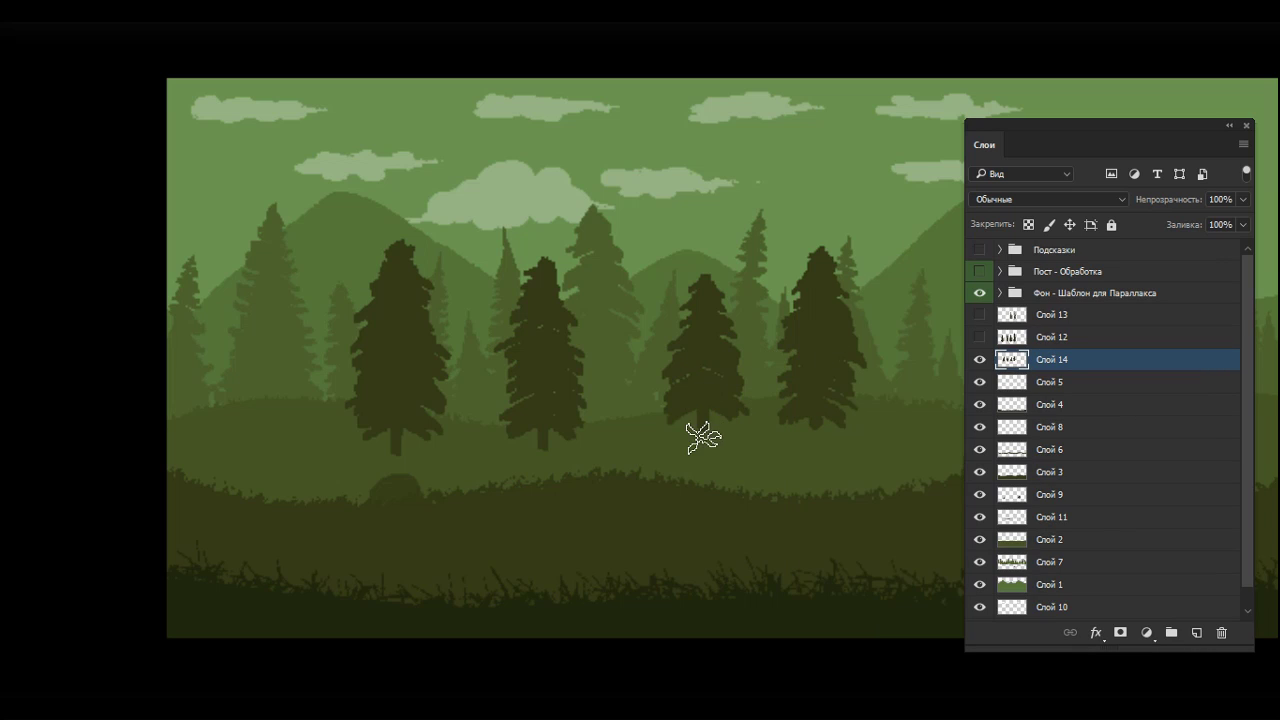
Step: Hide the spruce layer Слой 14 and add a new empty layer above it
key(v)
click(979, 360)
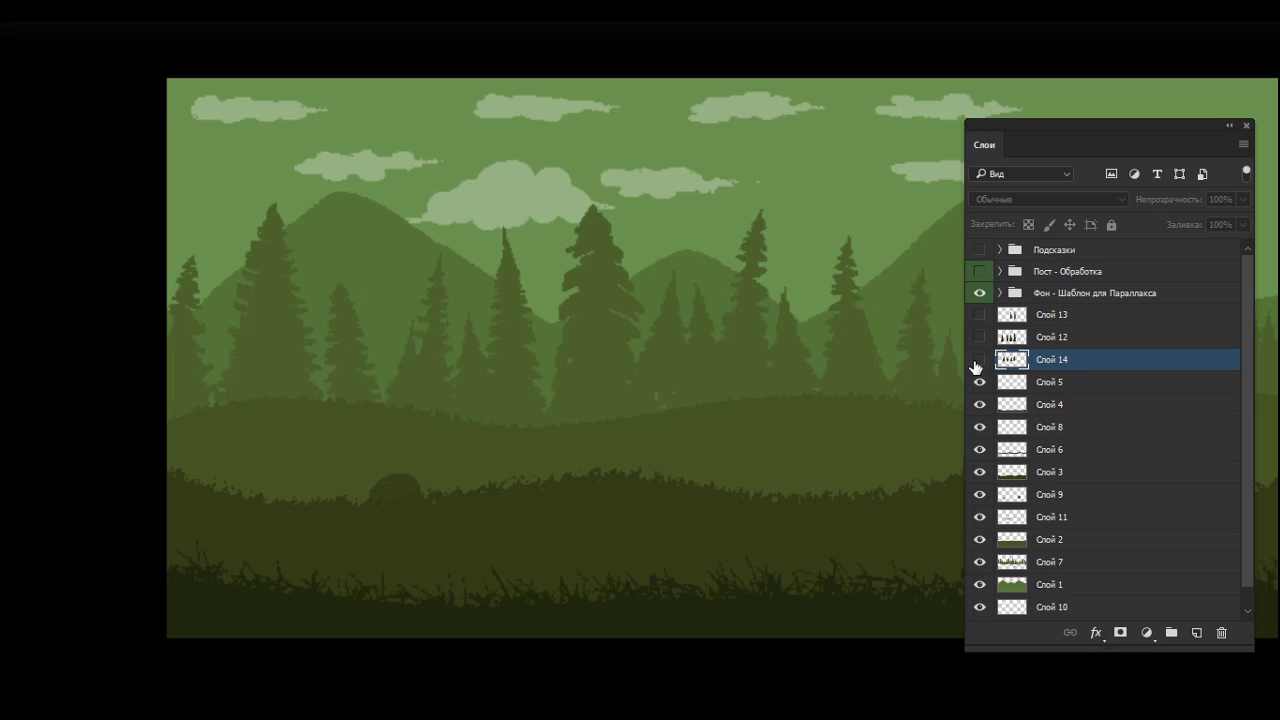
click(1196, 633)
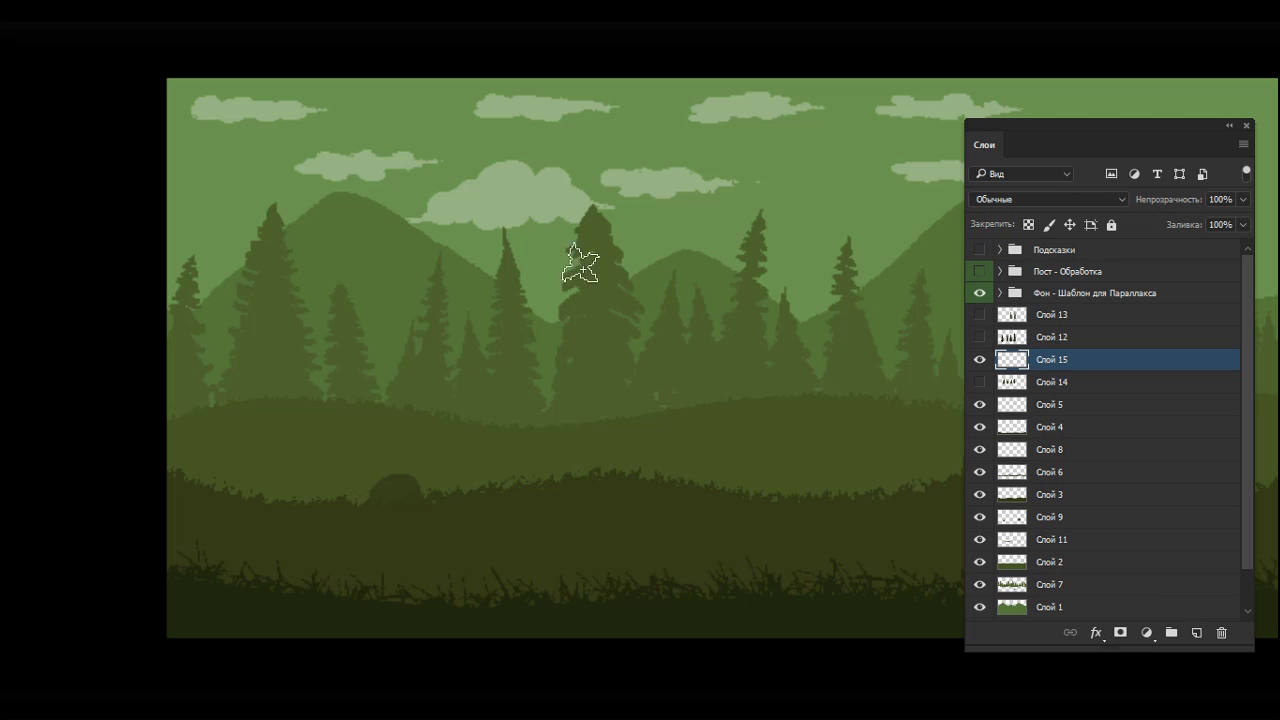
Step: Paint three leafy crowns on the new layer with the Листва Крупная brush: two rounded ones and a large, roughly triangular one
mouse_move(580, 263)
mouse_down()
mouse_move(550, 230)
mouse_move(587, 214)
mouse_move(560, 182)
mouse_move(571, 253)
mouse_move(533, 245)
mouse_move(601, 201)
mouse_move(593, 175)
mouse_move(561, 180)
mouse_move(573, 246)
mouse_move(635, 242)
mouse_move(645, 226)
mouse_move(507, 188)
mouse_move(611, 260)
mouse_move(511, 201)
mouse_move(627, 183)
mouse_move(581, 165)
mouse_move(537, 270)
mouse_move(590, 256)
mouse_up()
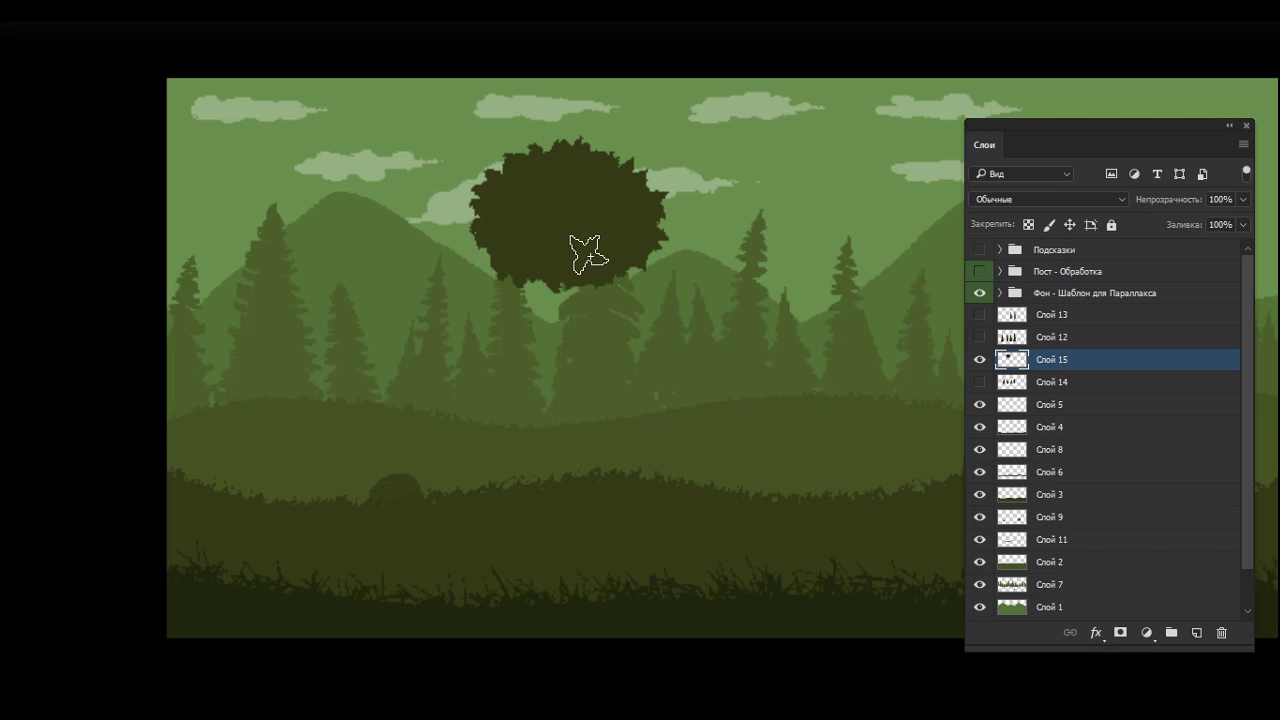
mouse_move(745, 232)
mouse_down()
mouse_move(823, 243)
mouse_move(803, 270)
mouse_move(793, 232)
mouse_move(808, 270)
mouse_up()
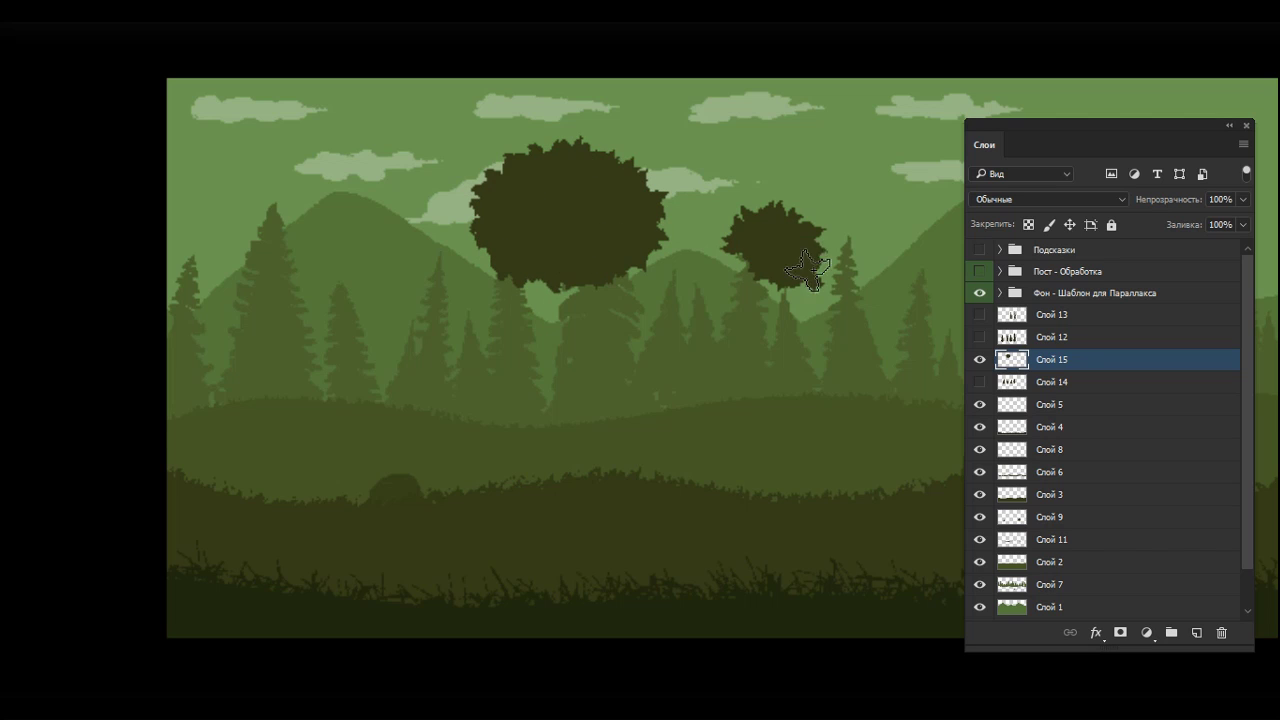
drag(1063, 143, 1143, 164)
mouse_move(820, 180)
mouse_down()
mouse_move(880, 151)
mouse_move(777, 216)
mouse_move(819, 143)
mouse_move(866, 149)
mouse_move(963, 210)
mouse_move(840, 150)
mouse_move(905, 216)
mouse_move(807, 241)
mouse_move(878, 259)
mouse_move(816, 255)
mouse_move(992, 257)
mouse_move(795, 260)
mouse_move(823, 259)
mouse_move(805, 212)
mouse_up()
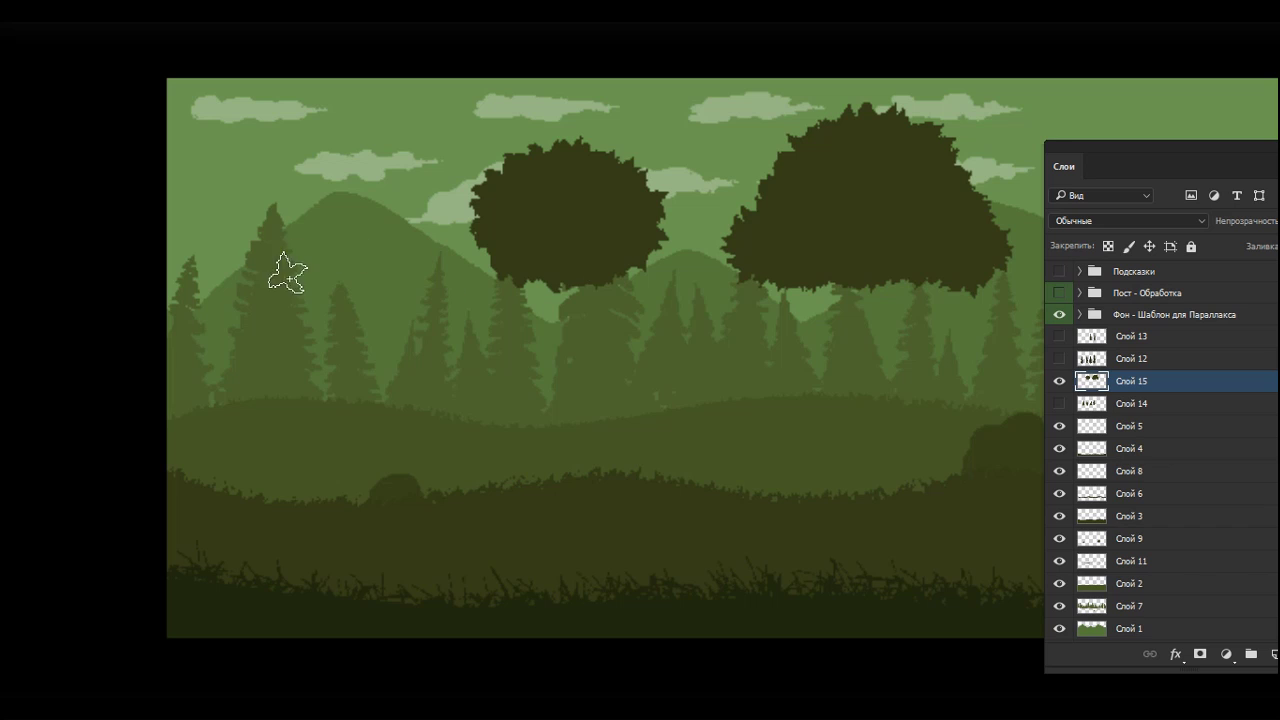
mouse_move(289, 278)
mouse_down()
mouse_move(288, 236)
mouse_move(266, 247)
mouse_move(351, 242)
mouse_move(255, 265)
mouse_move(318, 222)
mouse_move(332, 267)
mouse_move(261, 268)
mouse_move(361, 246)
mouse_move(383, 268)
mouse_up()
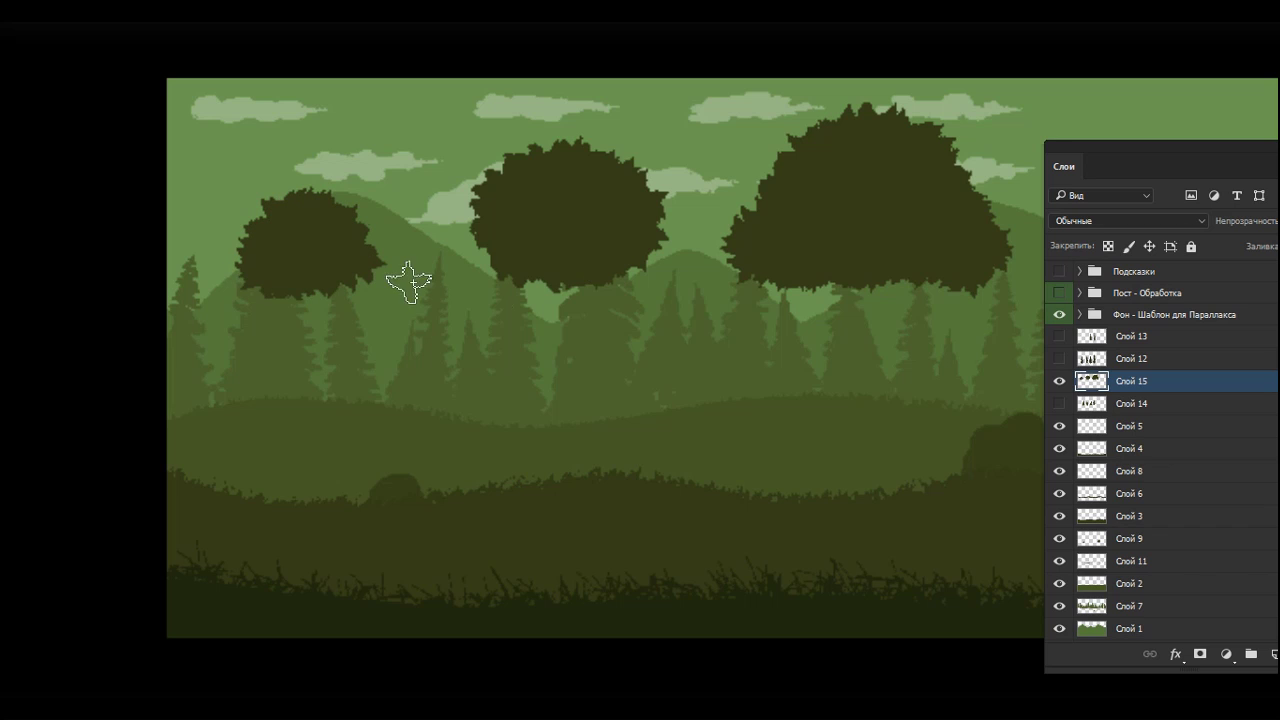
Step: Try painting a row of upright and leaning trunks beneath the crowns with the Стволы деревьев 01 brush at 140 px
right_click(600, 312)
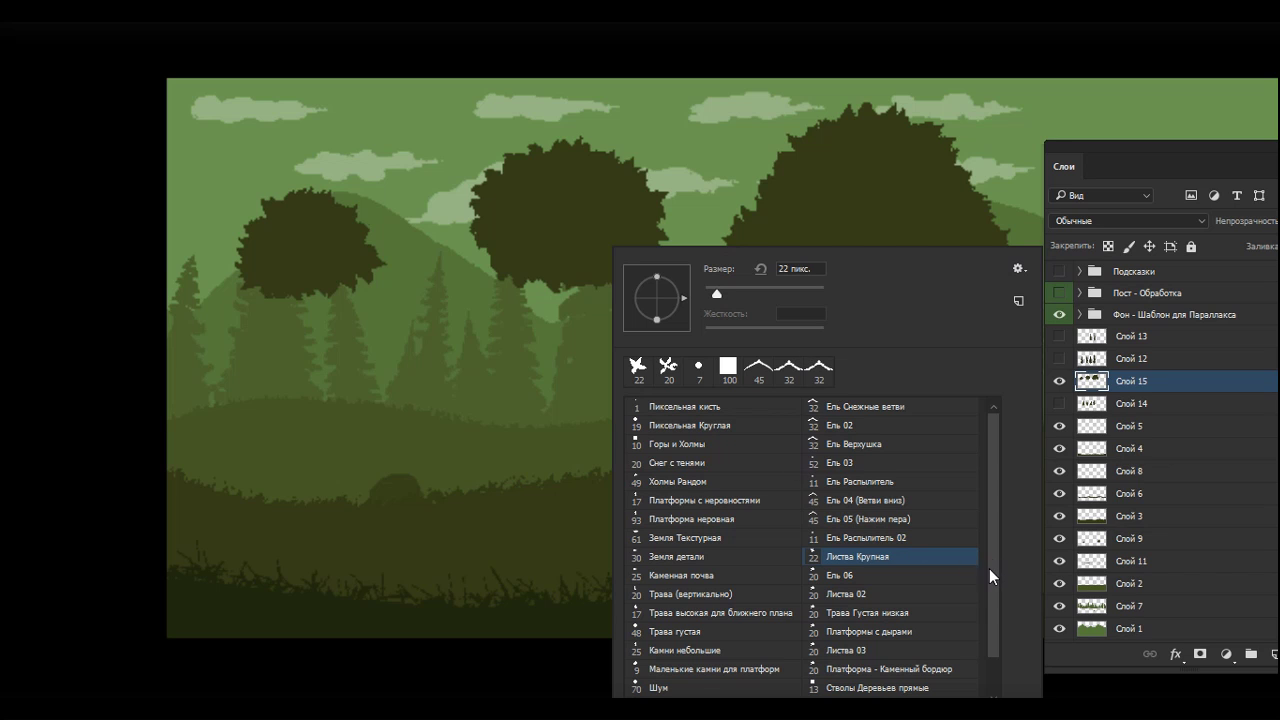
drag(990, 575, 994, 615)
click(902, 663)
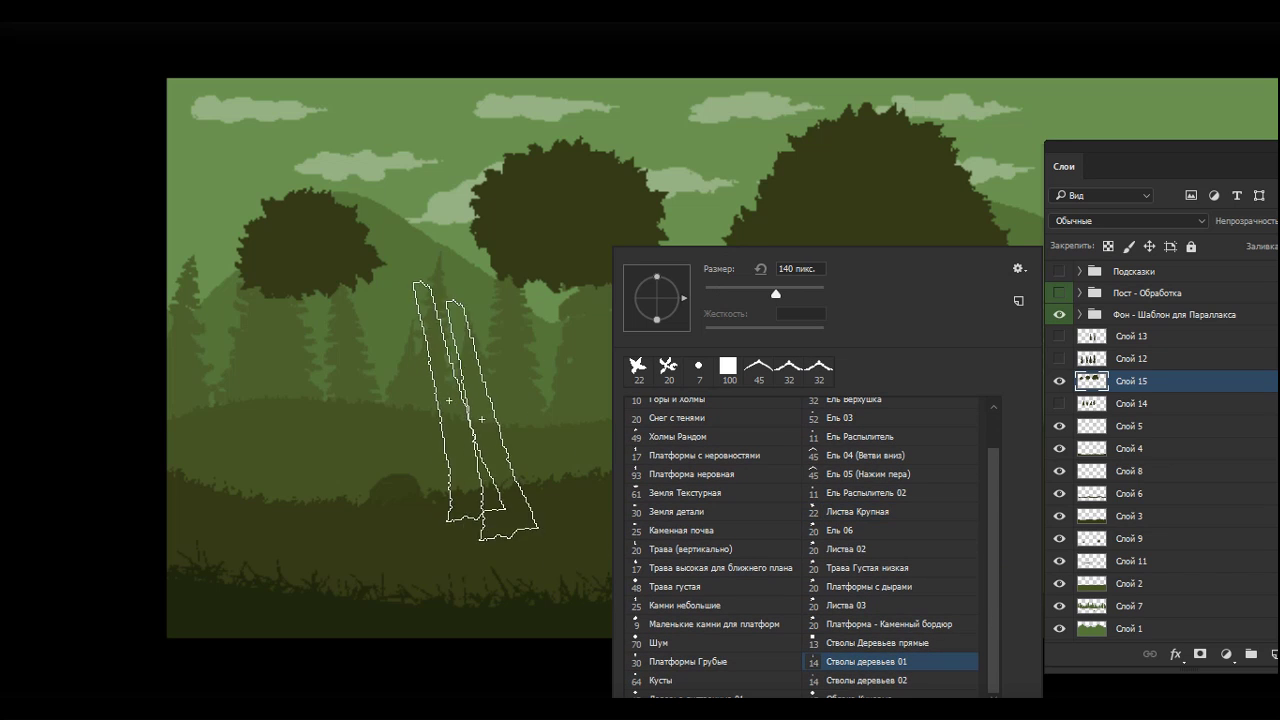
click(1166, 165)
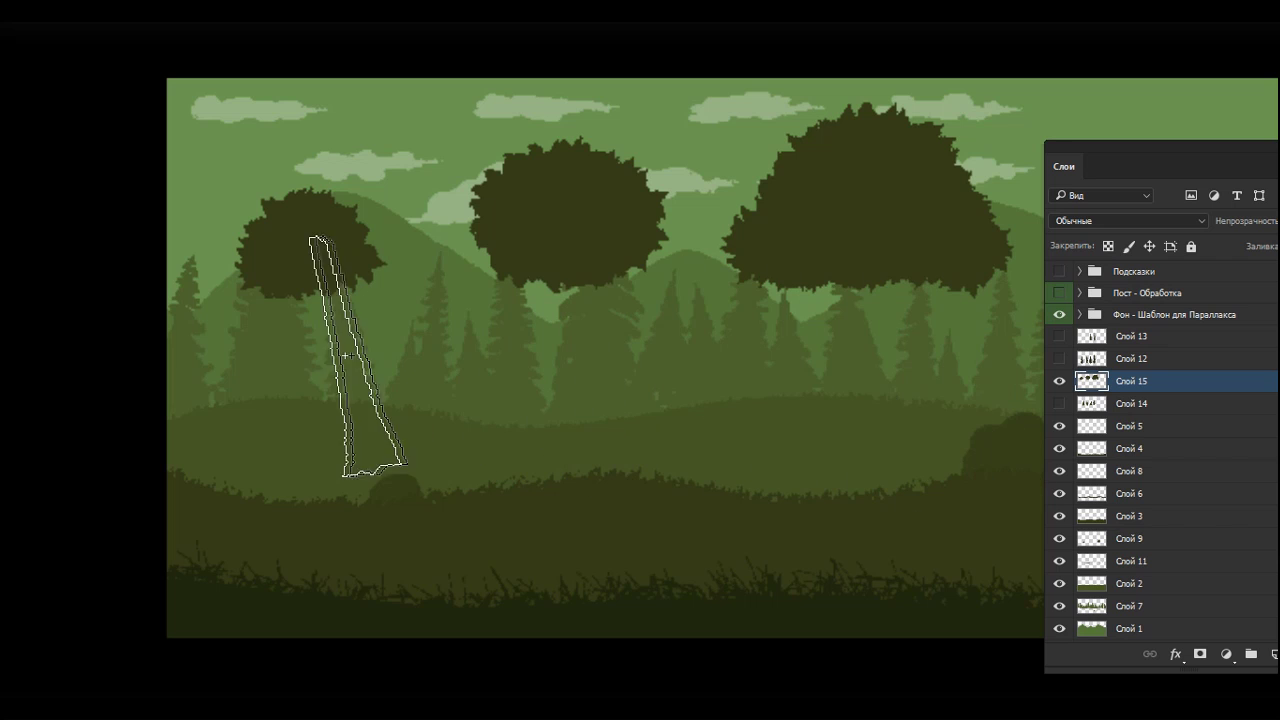
click(207, 405)
mouse_move(229, 412)
mouse_down()
mouse_move(524, 408)
mouse_move(859, 429)
mouse_move(1170, 393)
mouse_move(1256, 405)
mouse_up()
drag(875, 348, 803, 334)
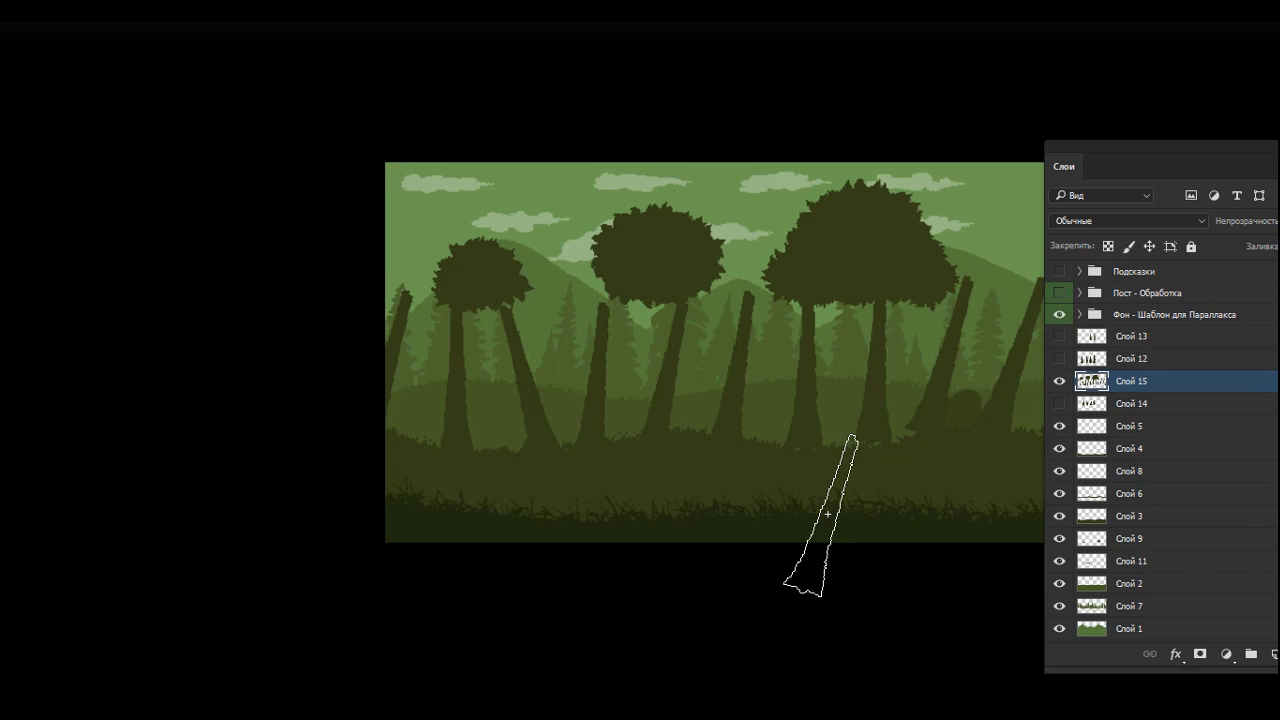
key(ctrl+z)
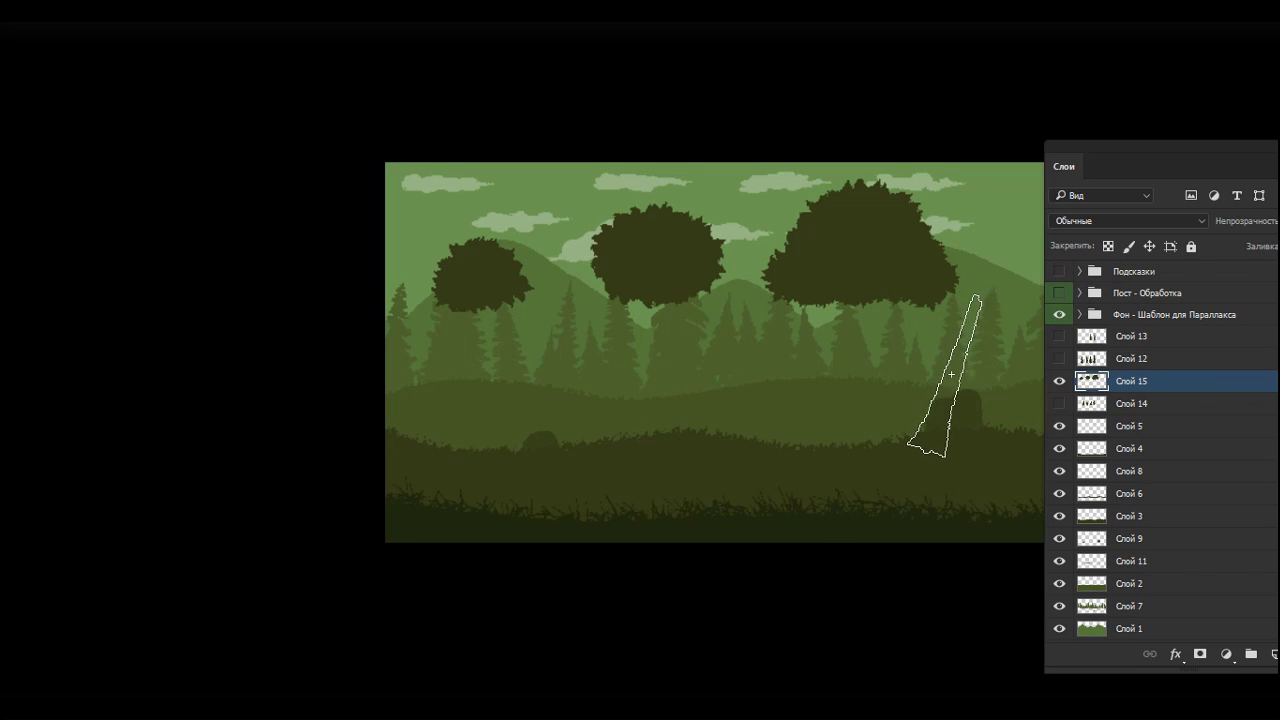
Step: Choose the Стволы деревьев 02 brush preset for branching trunks
right_click(717, 315)
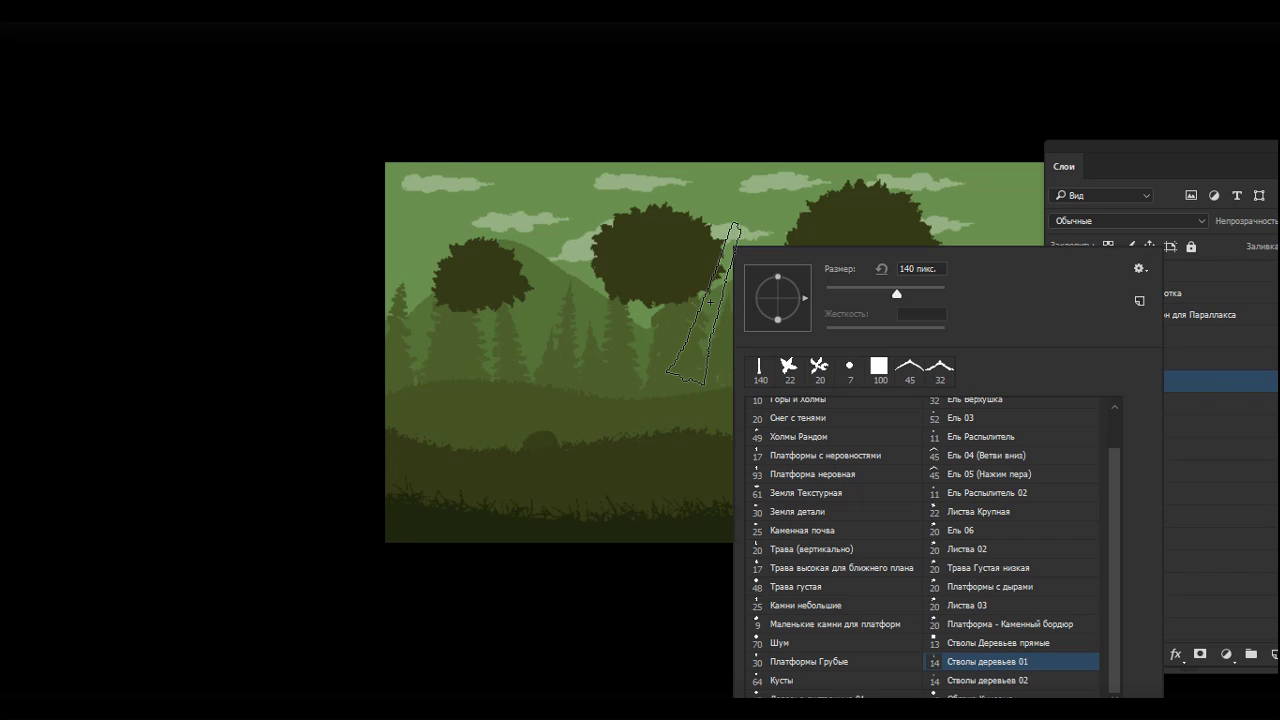
click(1000, 683)
click(516, 369)
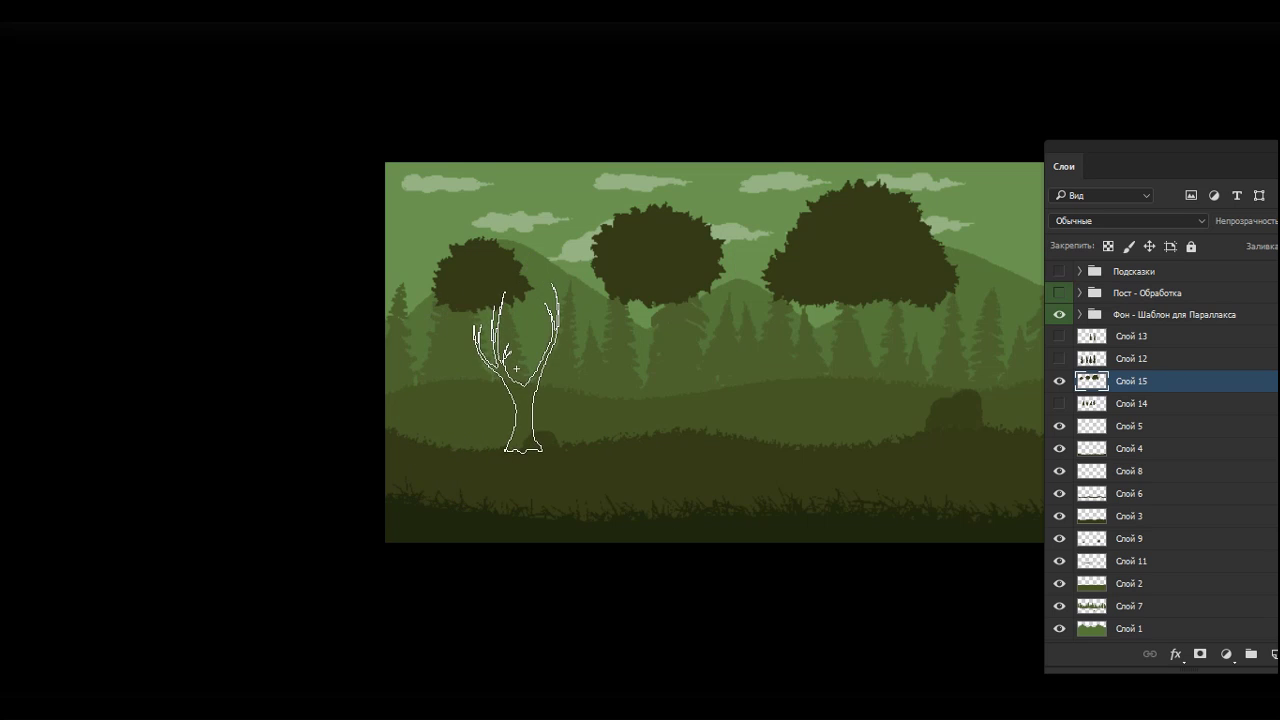
Step: Try stamping a single branching trunk beneath the smallest crown
click(516, 369)
key(ctrl+z)
click(481, 369)
key(v)
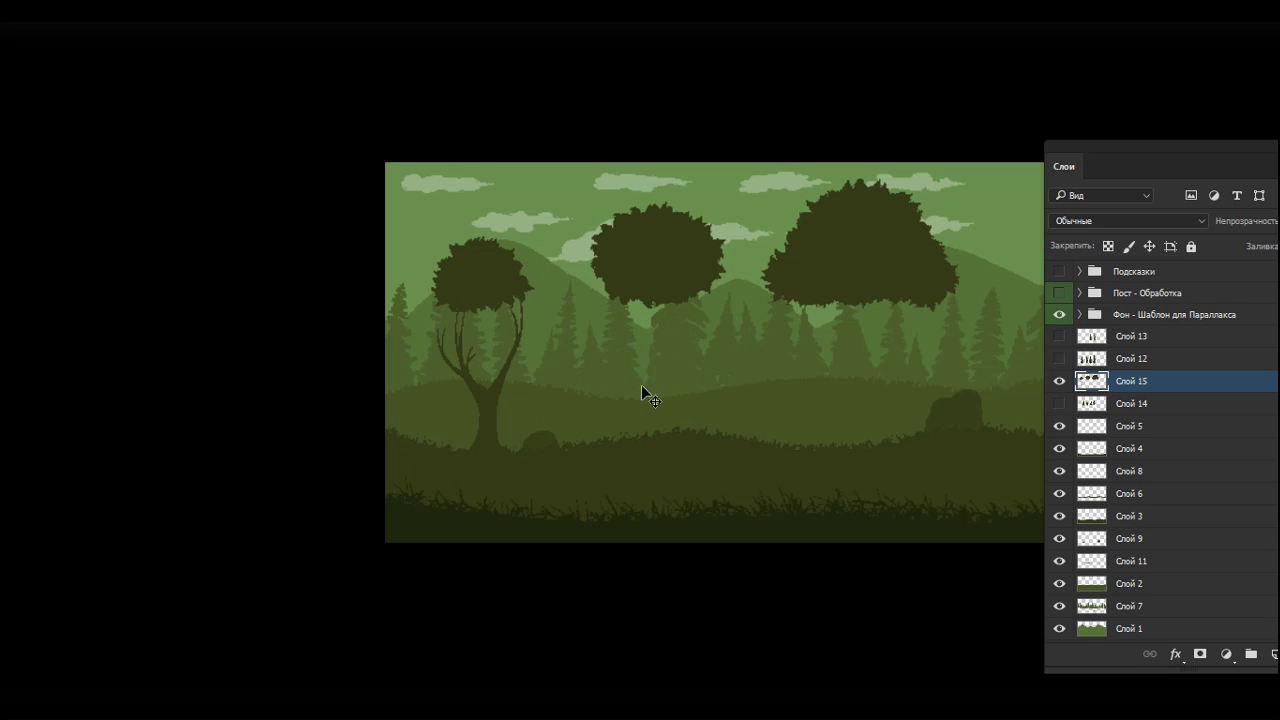
key(ctrl+z)
Step: Try stamping a row of four branching trunks across the meadow beneath the crowns
key(z)
drag(529, 377, 575, 374)
key(b)
click(384, 390)
click(605, 390)
click(805, 385)
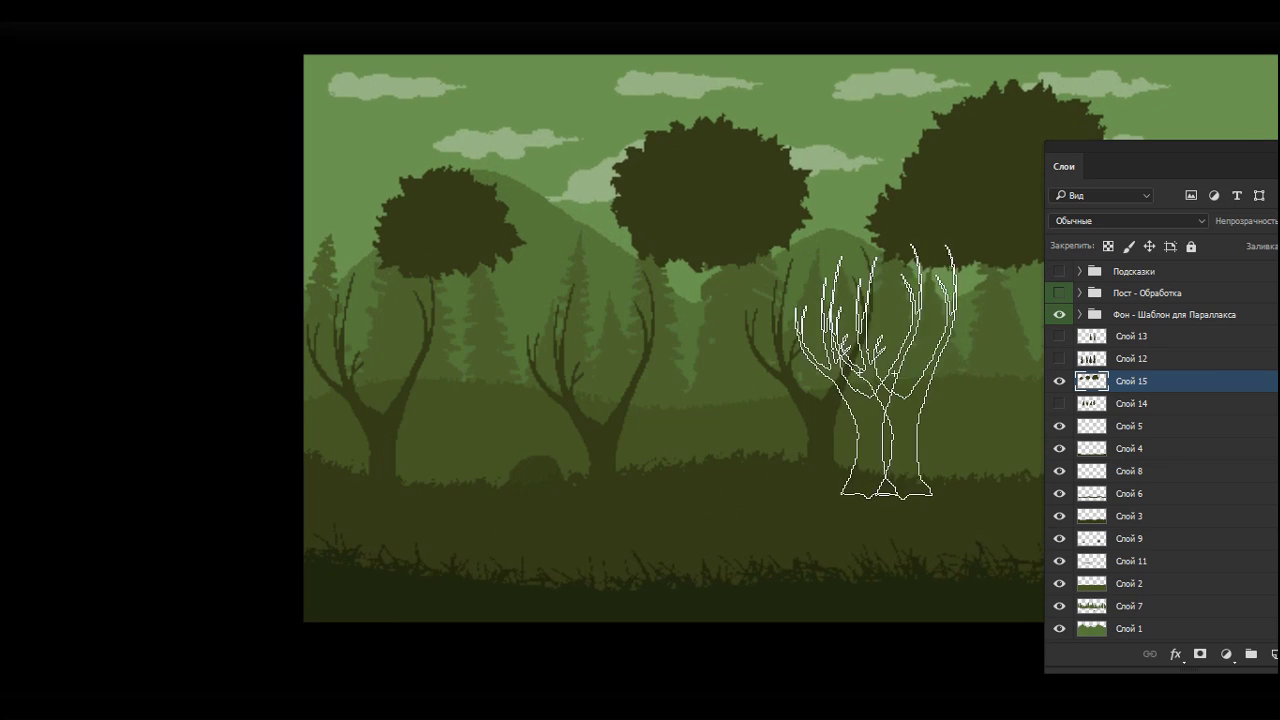
click(1020, 380)
key(v)
scroll(850, 388, down, 2)
drag(837, 386, 594, 432)
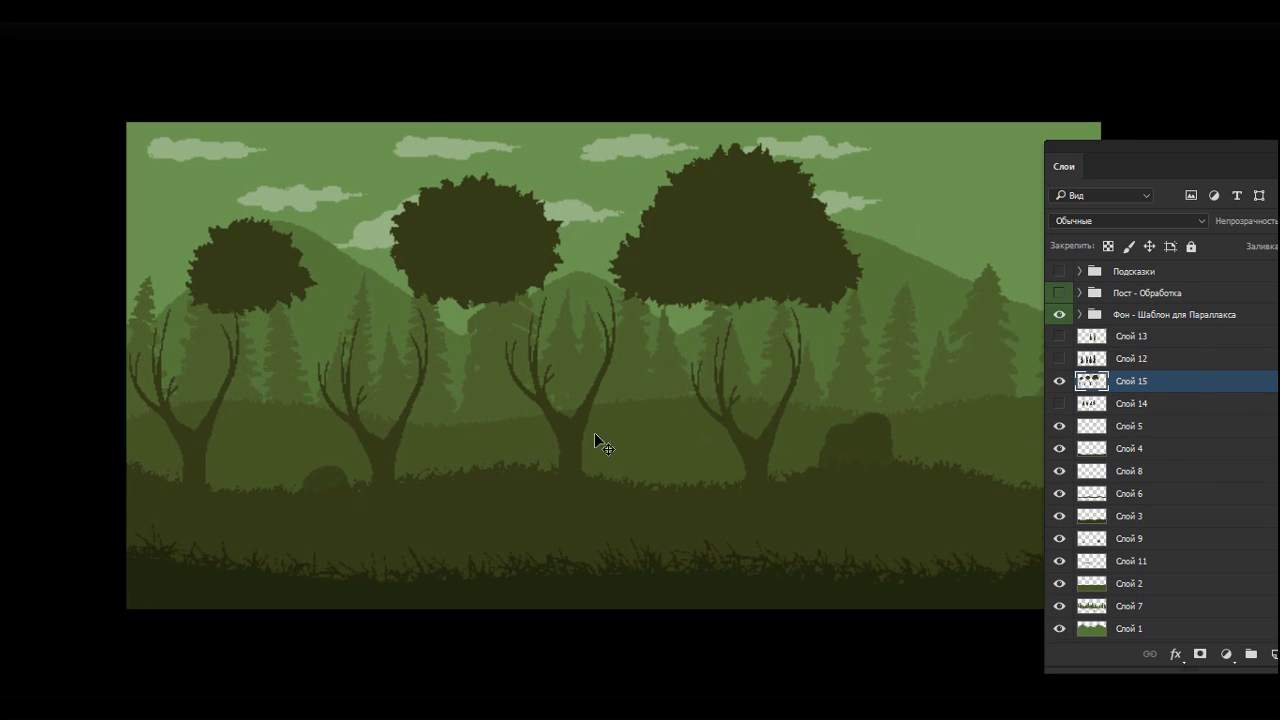
key(ctrl+z)
Step: Try stamping branching trunks low in the foreground, over the dark grass
key(b)
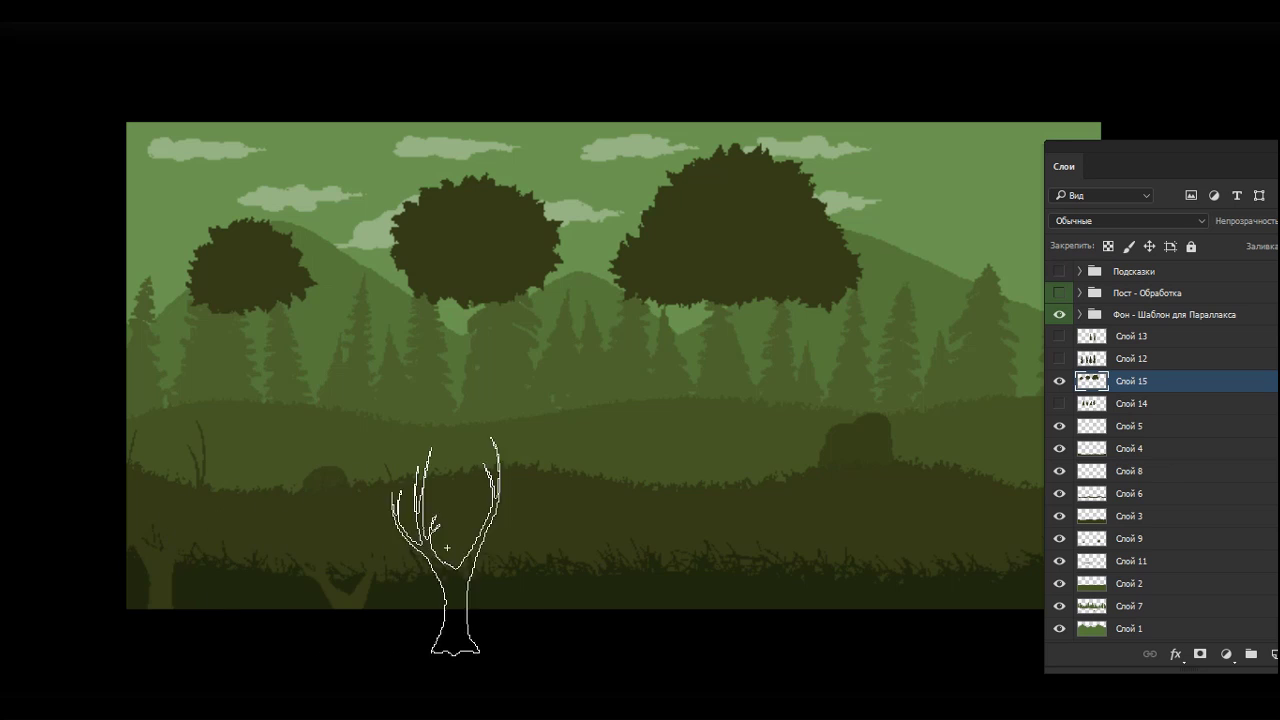
key(v)
key(ctrl+z)
key(b)
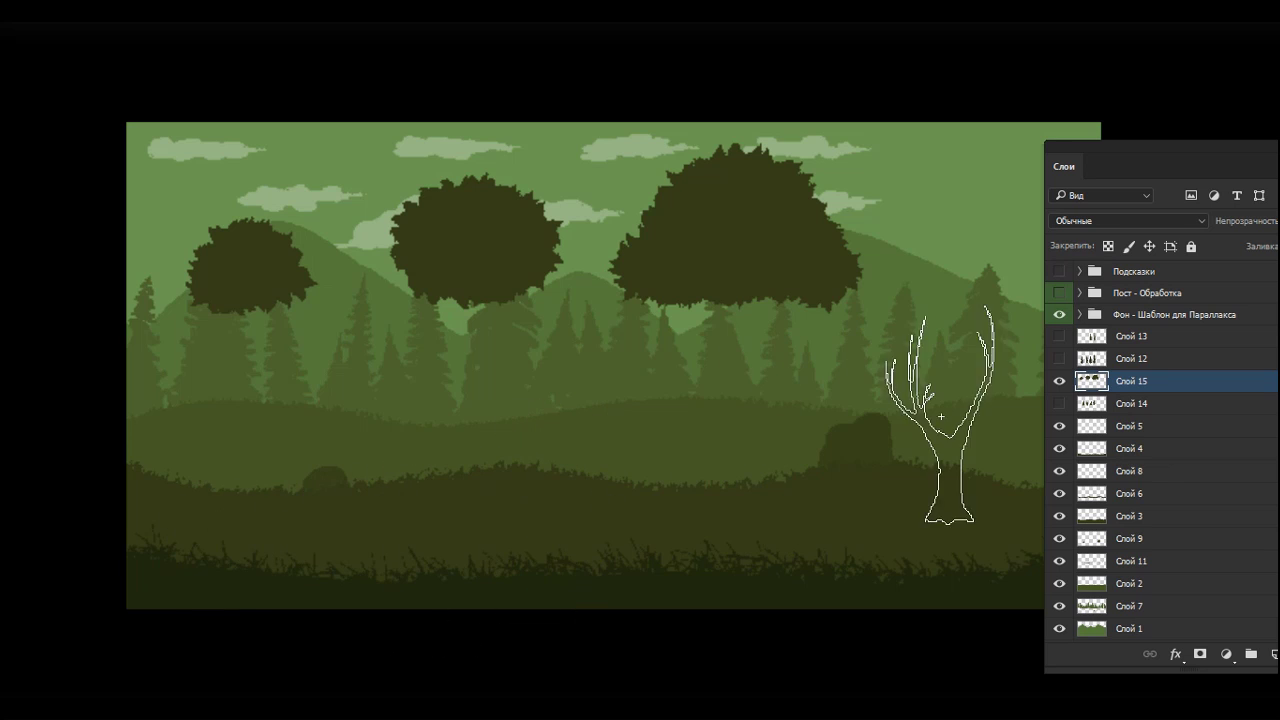
Step: Identify the ground layer Слой 2 by toggling its visibility and add a new empty layer directly above it
click(1090, 586)
click(1059, 583)
click(1059, 583)
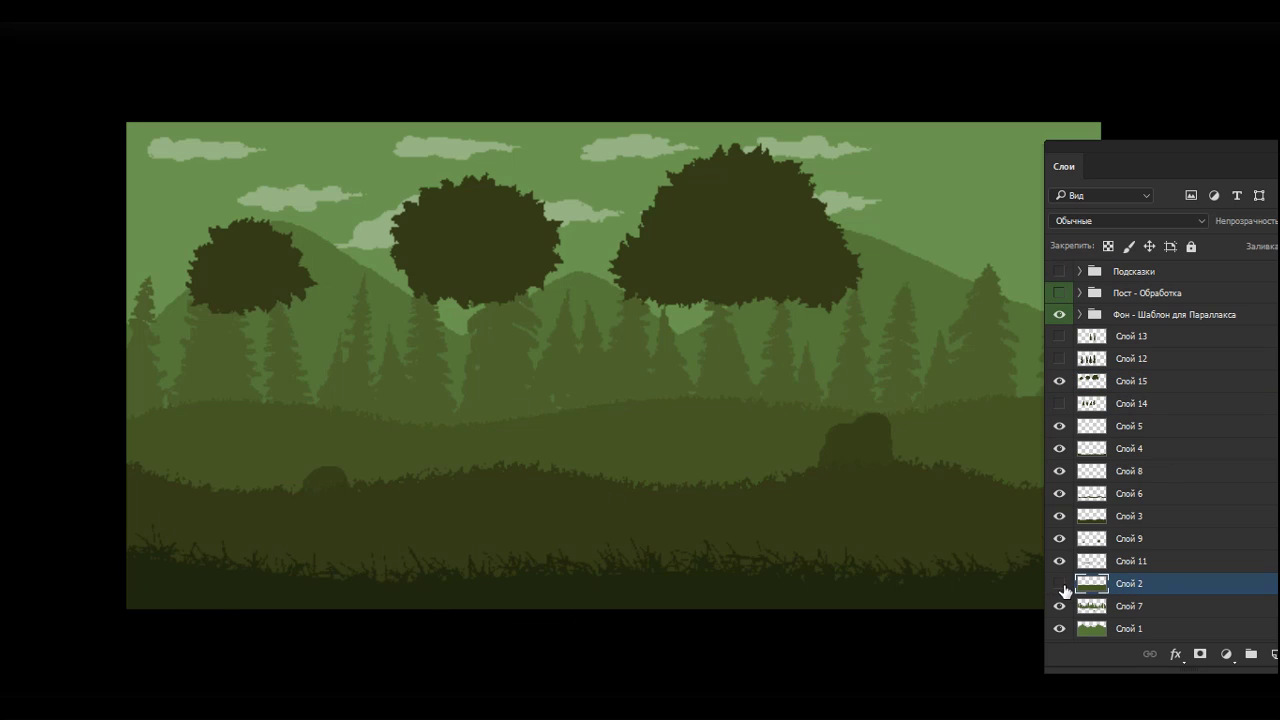
click(1059, 583)
click(1059, 583)
click(1270, 660)
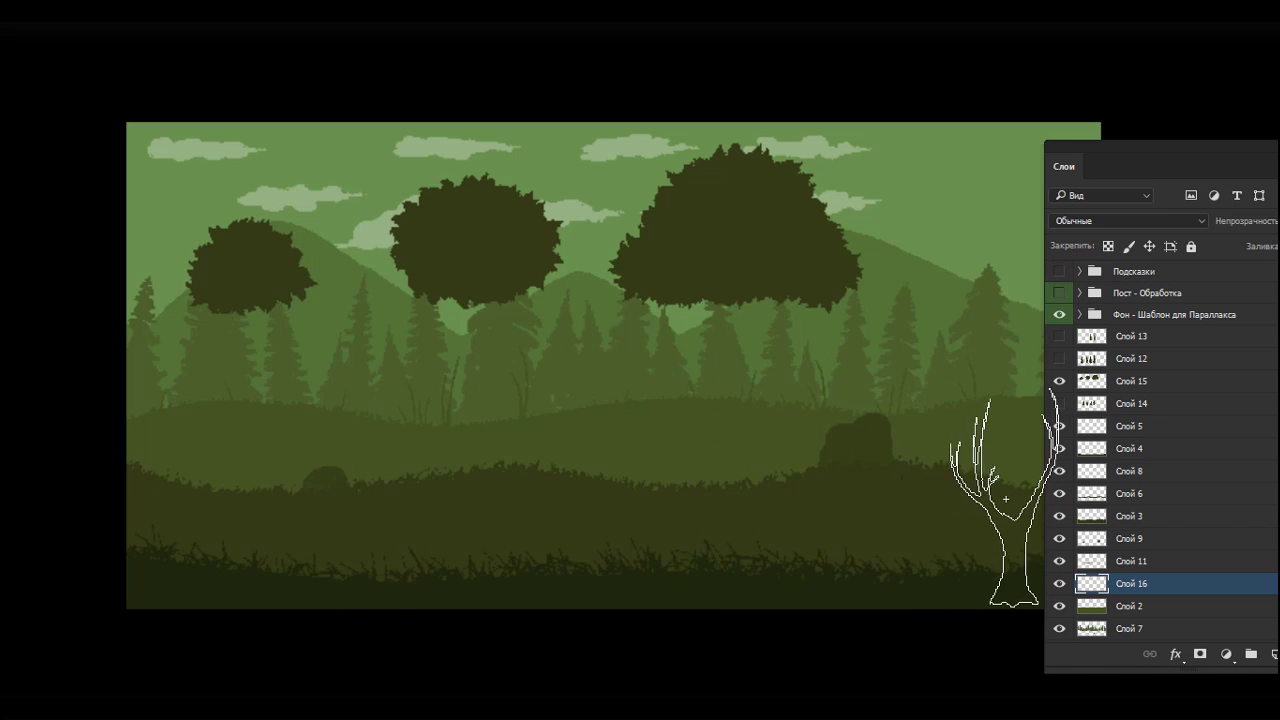
Step: Stamp branching trunks among the distant spruces on the new layer with the Стволы деревьев 02 brush at 144 px
click(452, 420)
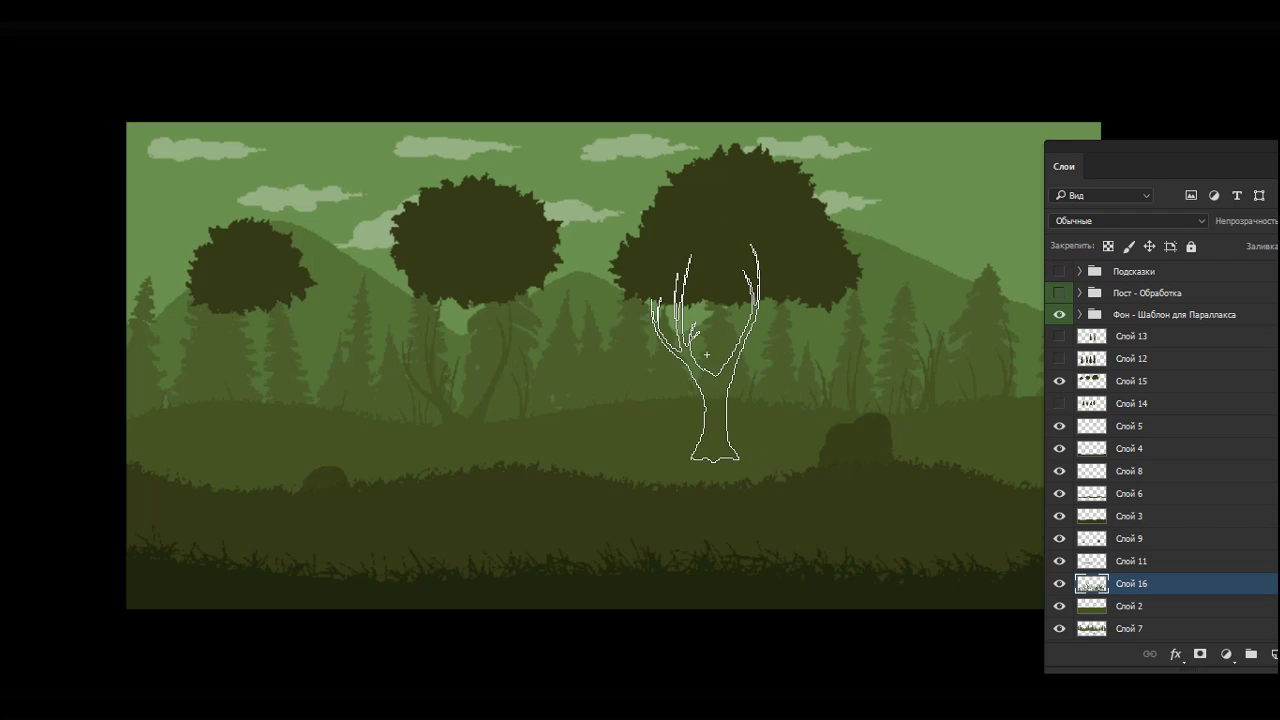
right_click(770, 393)
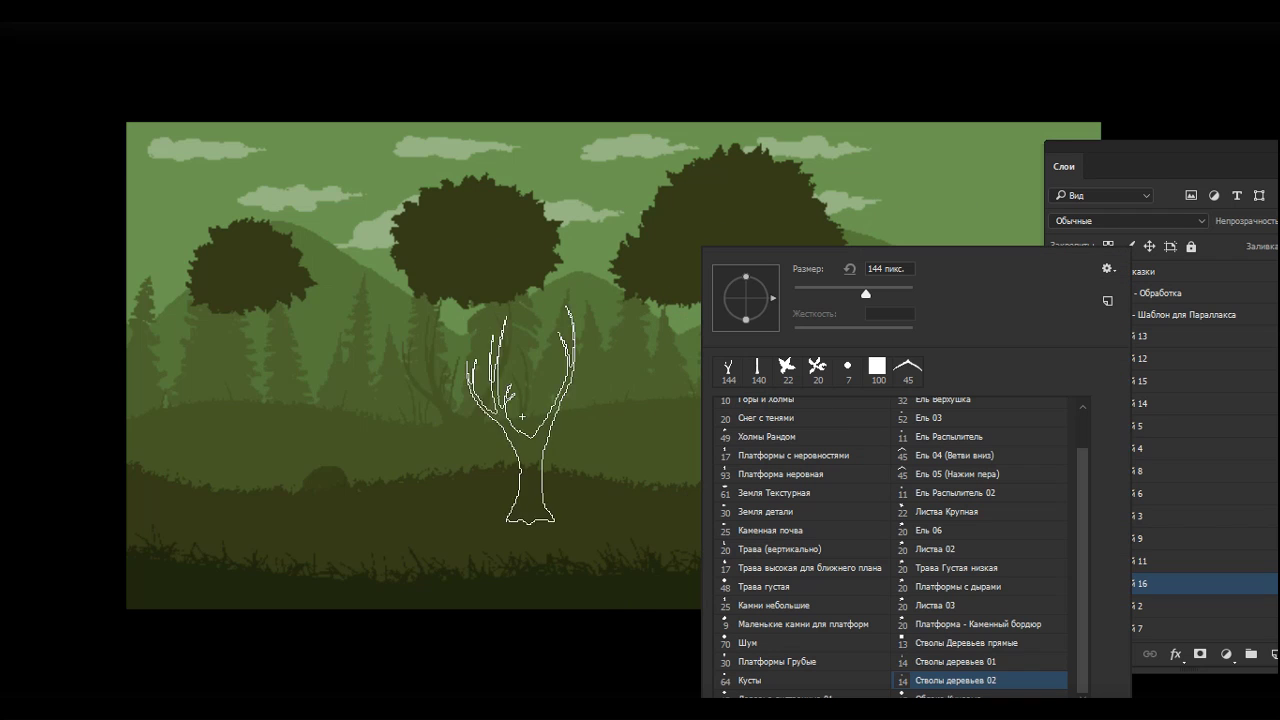
key(Escape)
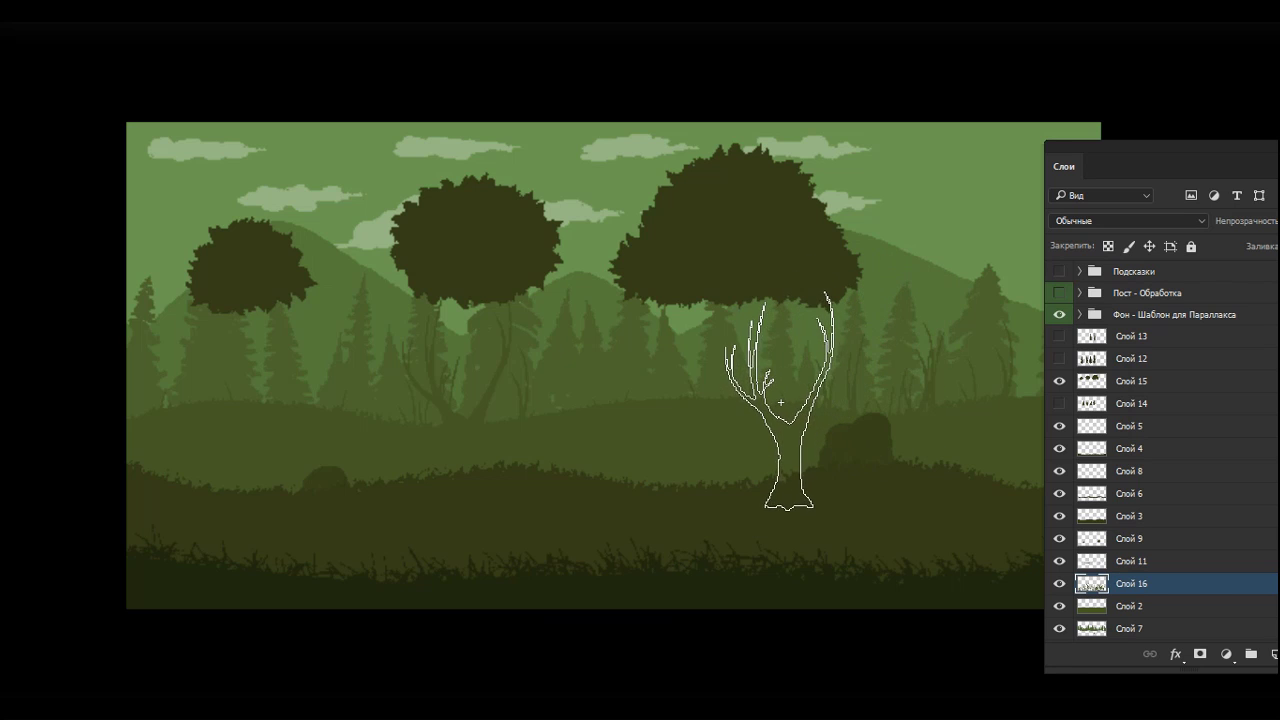
Step: Show the Подсказки group to examine the sample trunk and branch shapes, and hide and collapse it again
drag(1176, 154, 1092, 166)
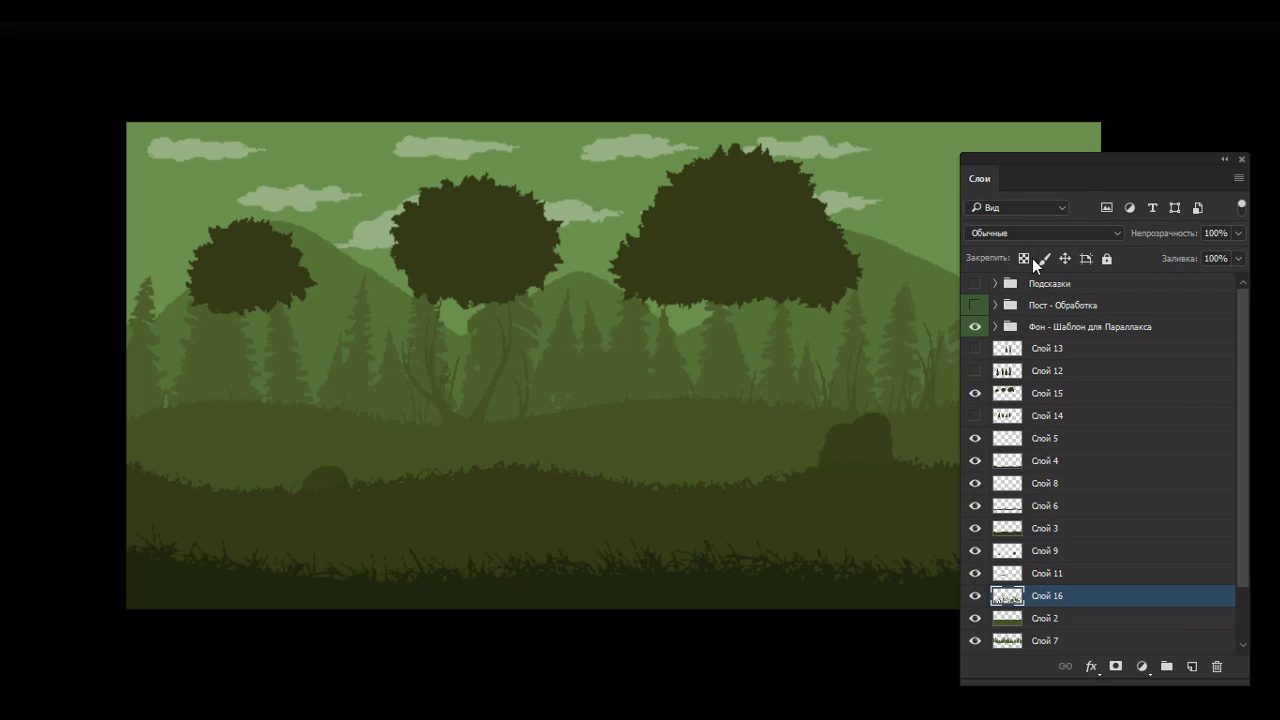
click(995, 283)
click(975, 306)
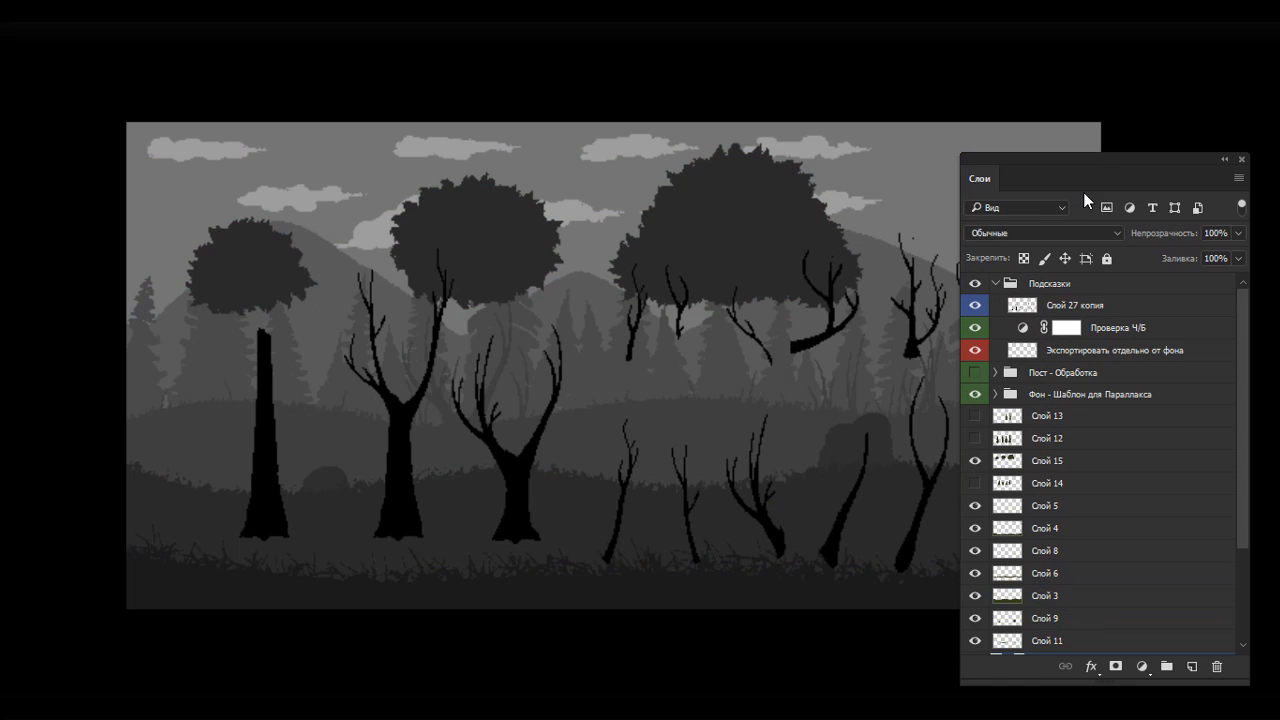
drag(1080, 172, 1166, 173)
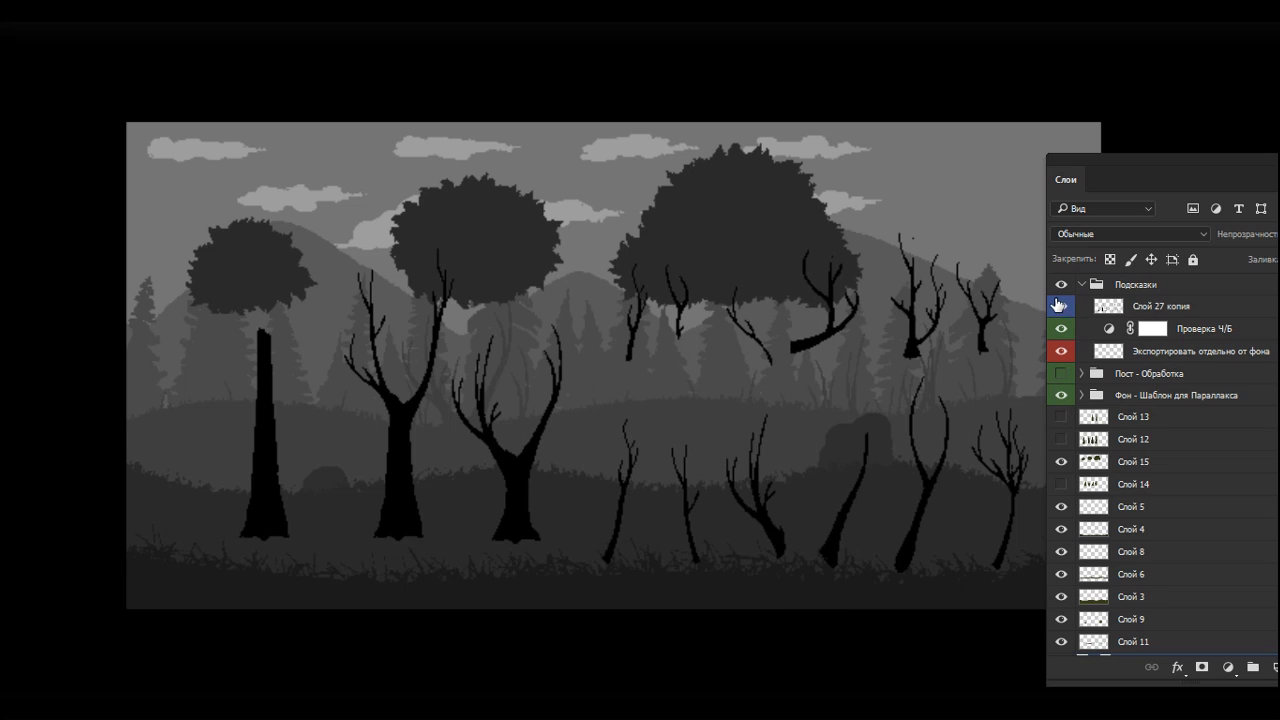
click(1061, 284)
click(1081, 284)
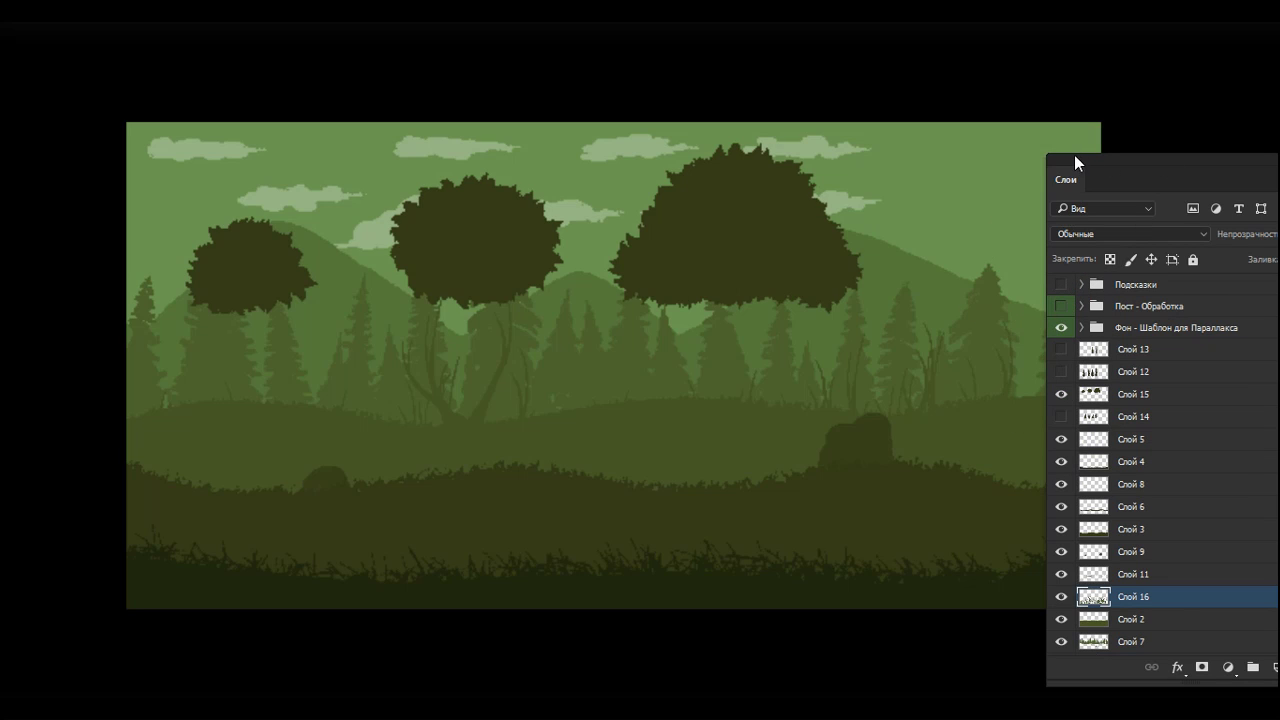
Step: Add a new layer beneath the foliage layer Слой 15 and stamp a straight trunk under the largest crown with Стволы деревьев 01 at 140 px
drag(1074, 155, 1038, 156)
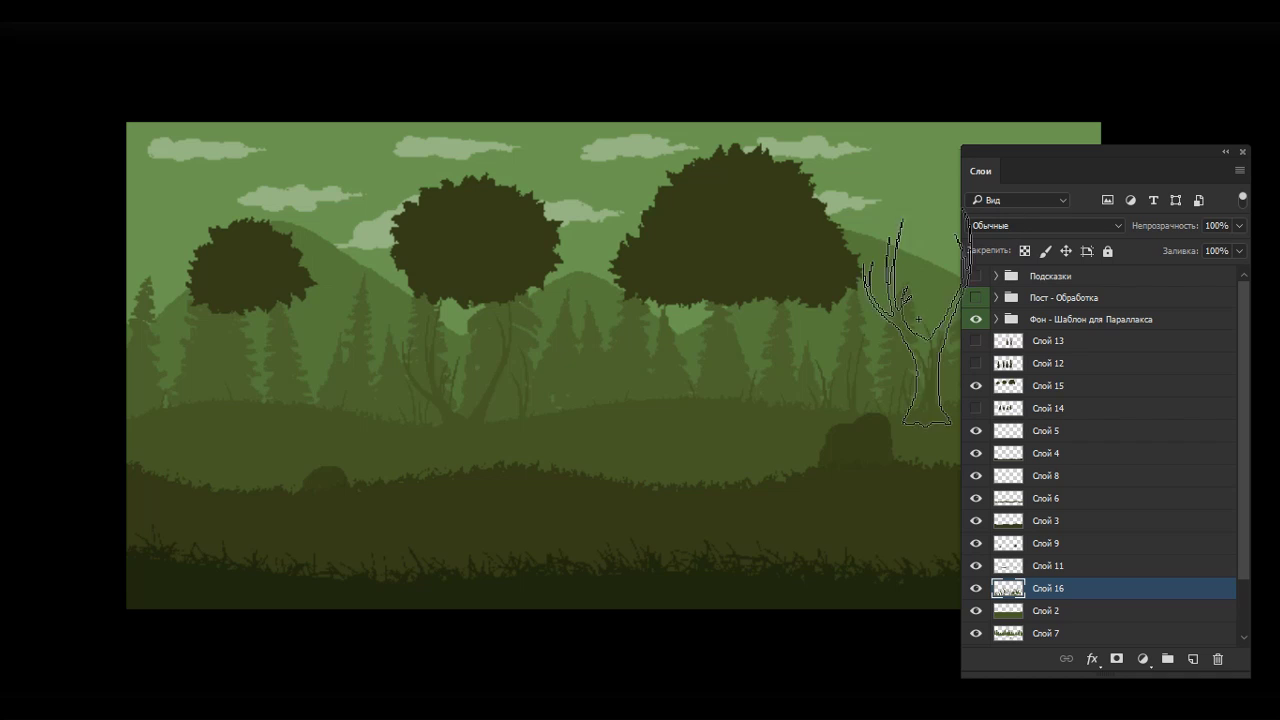
key(ctrl+shift+alt+n)
click(714, 382)
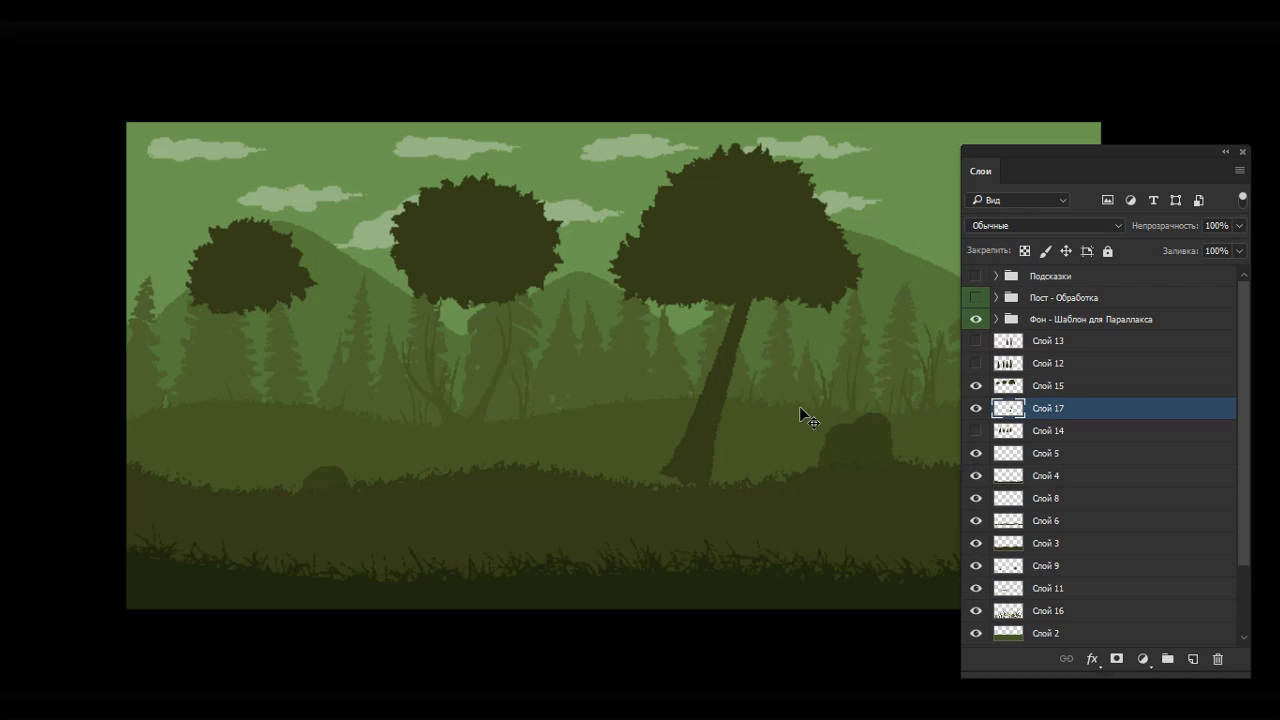
key(ctrl+z)
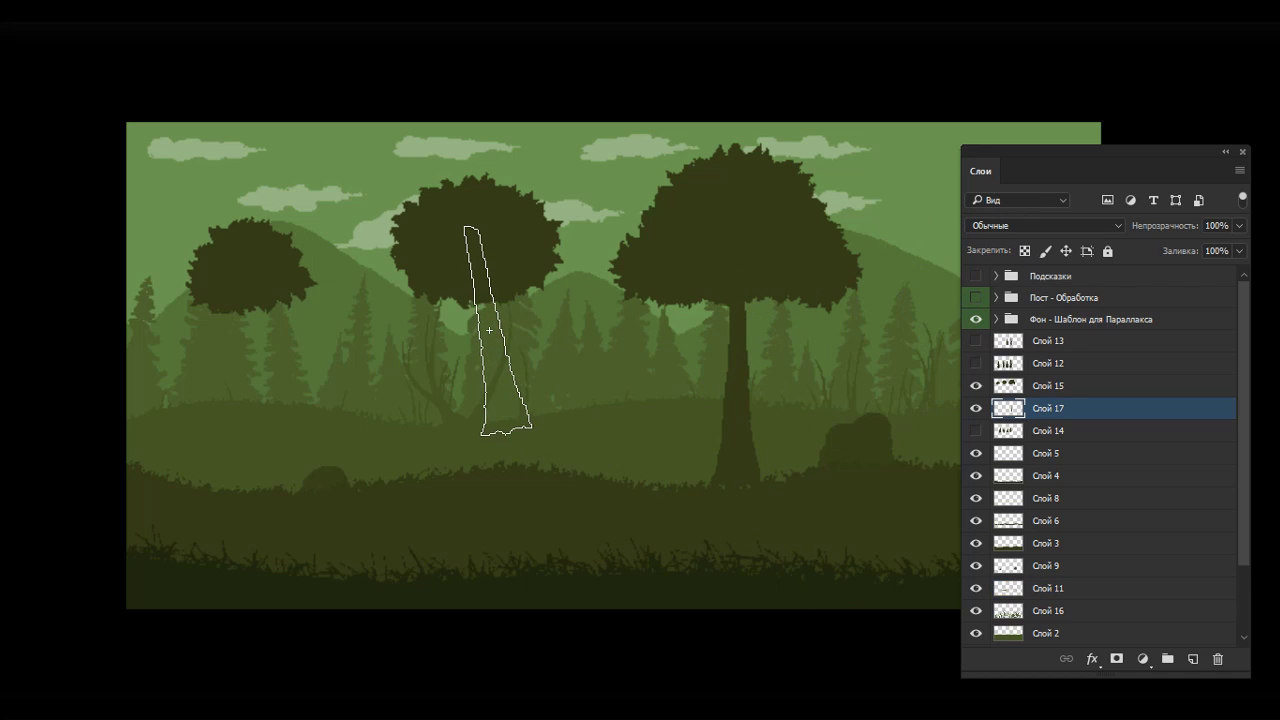
Step: Try stamping 140 px trunks under the middle and the smallest crown
click(486, 300)
key(ctrl+z)
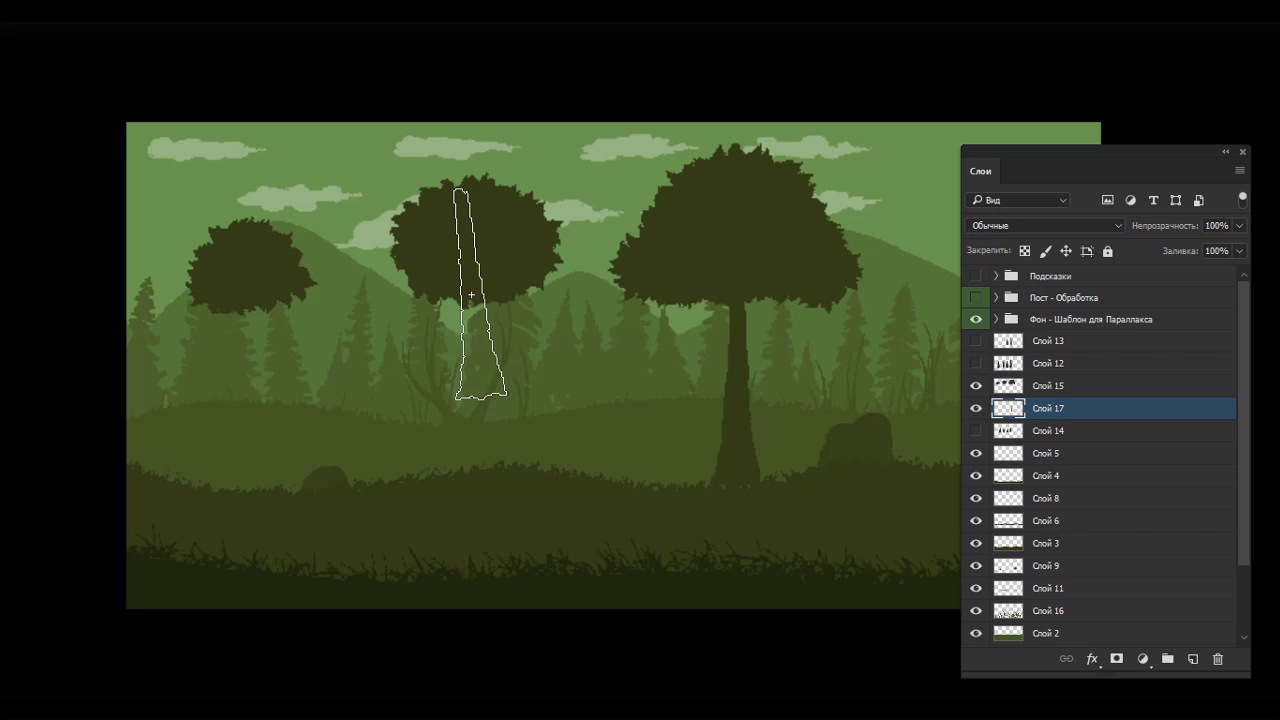
click(471, 295)
click(245, 282)
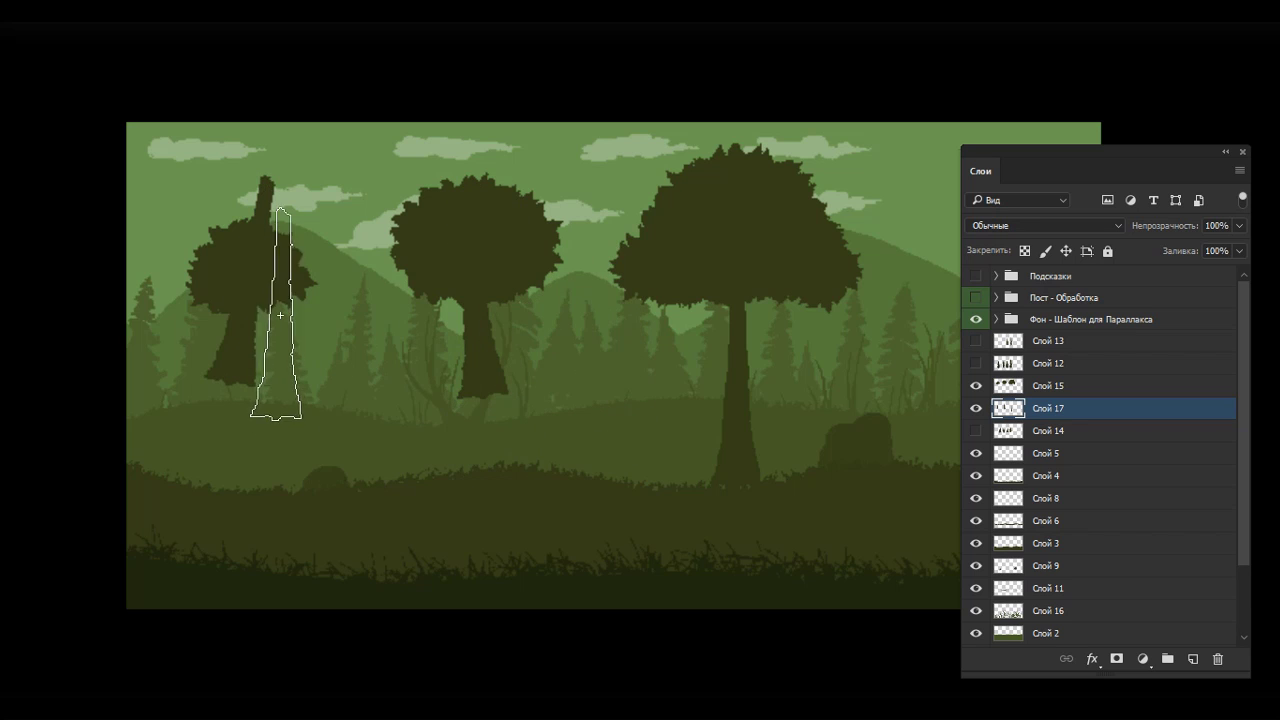
key(ctrl+z)
Step: Try narrower trunk stamps under the smallest crown with the Стволы деревьев 01 brush at 73 px and 36 px
right_click(428, 343)
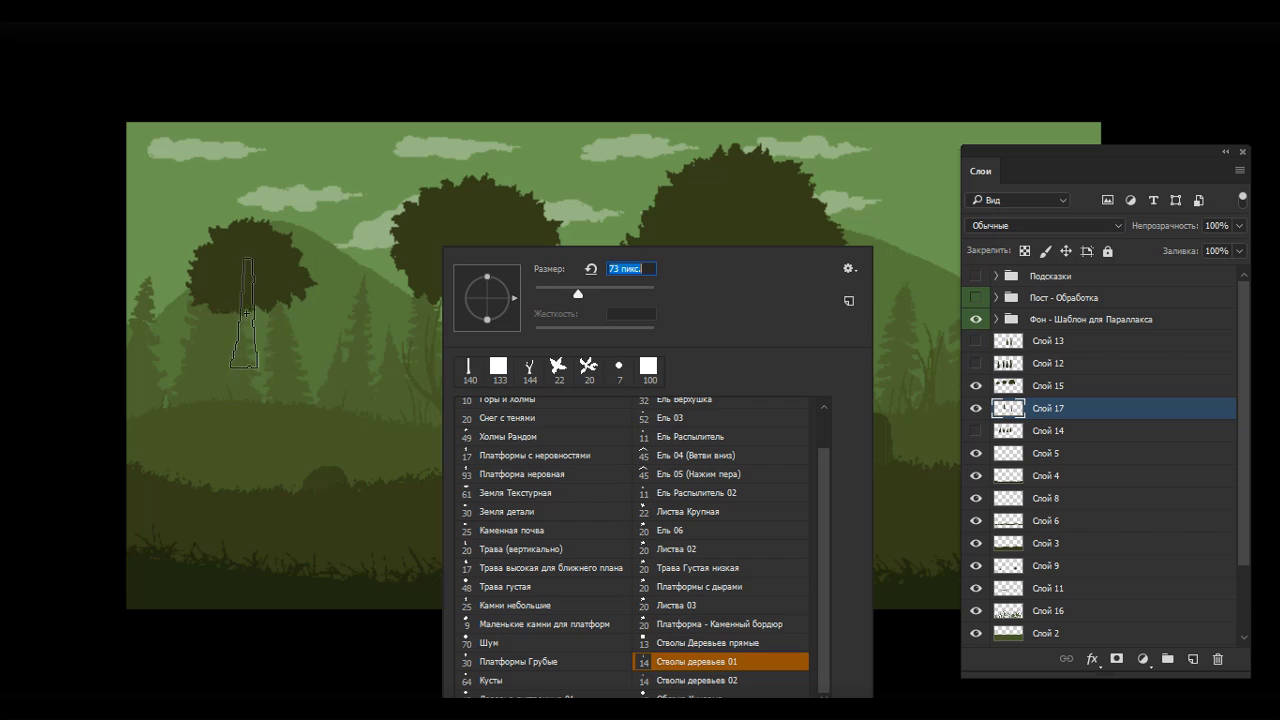
click(243, 310)
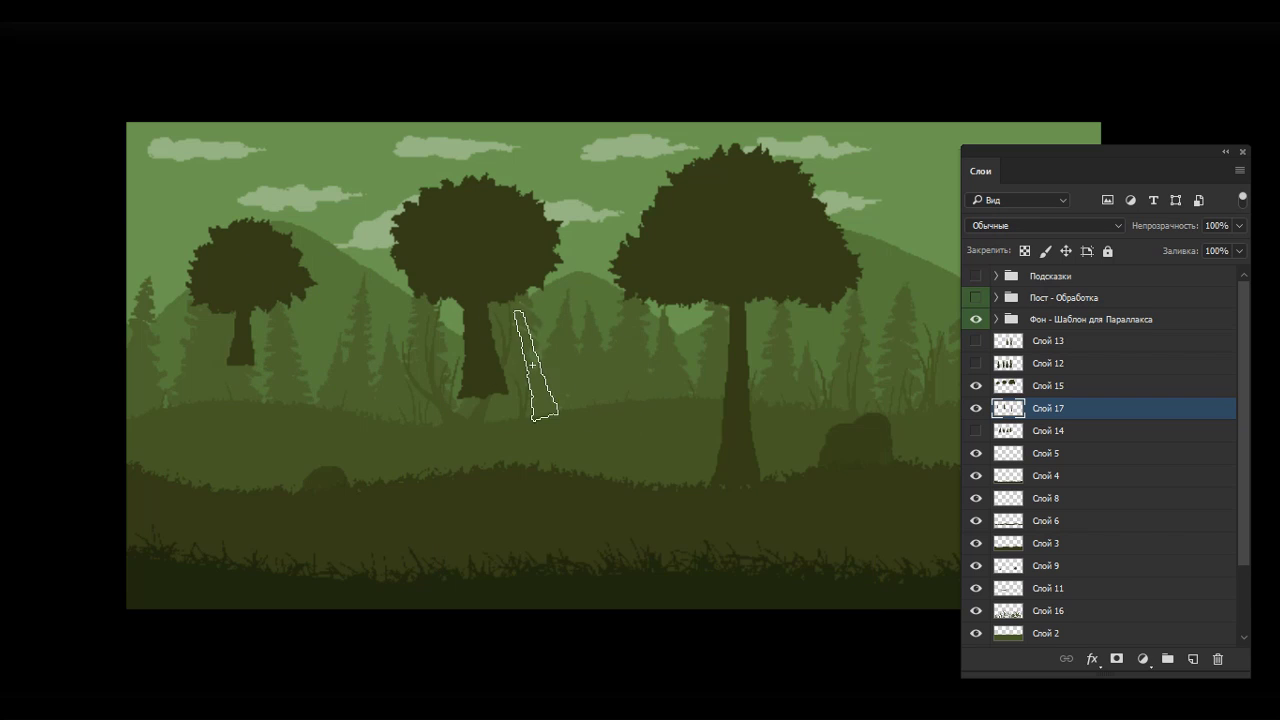
key(ctrl+z)
right_click(385, 300)
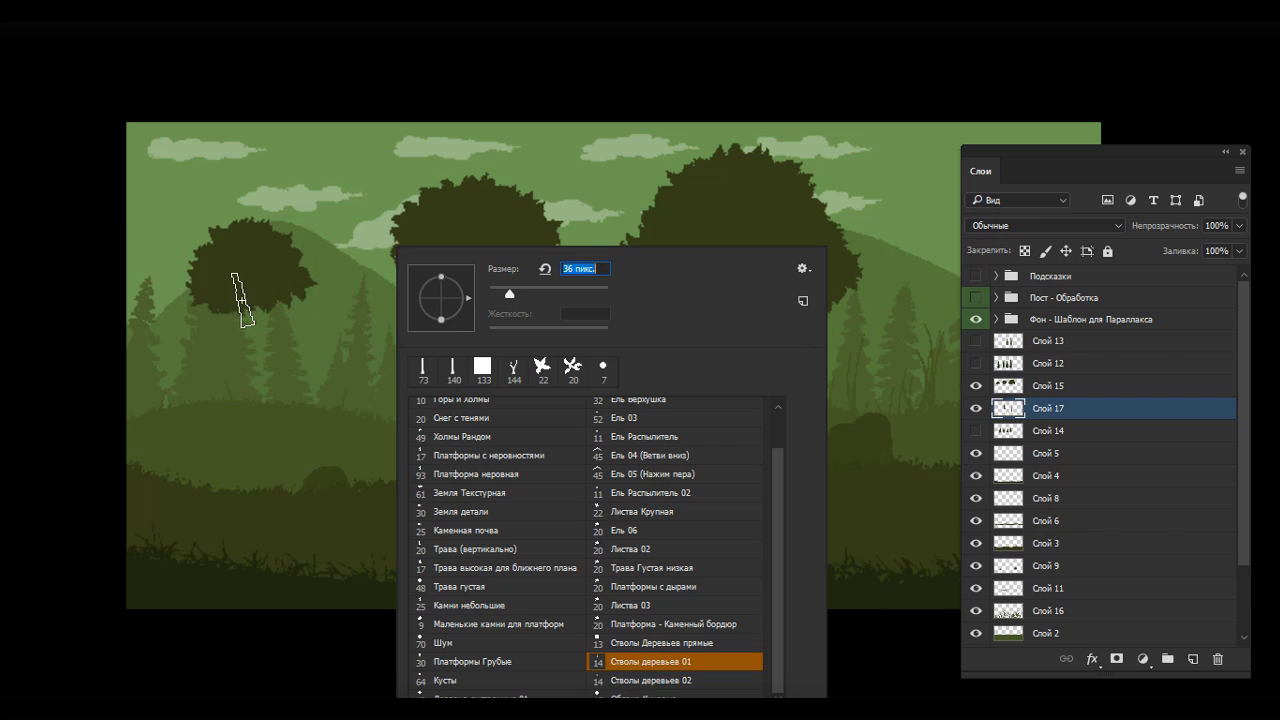
click(252, 300)
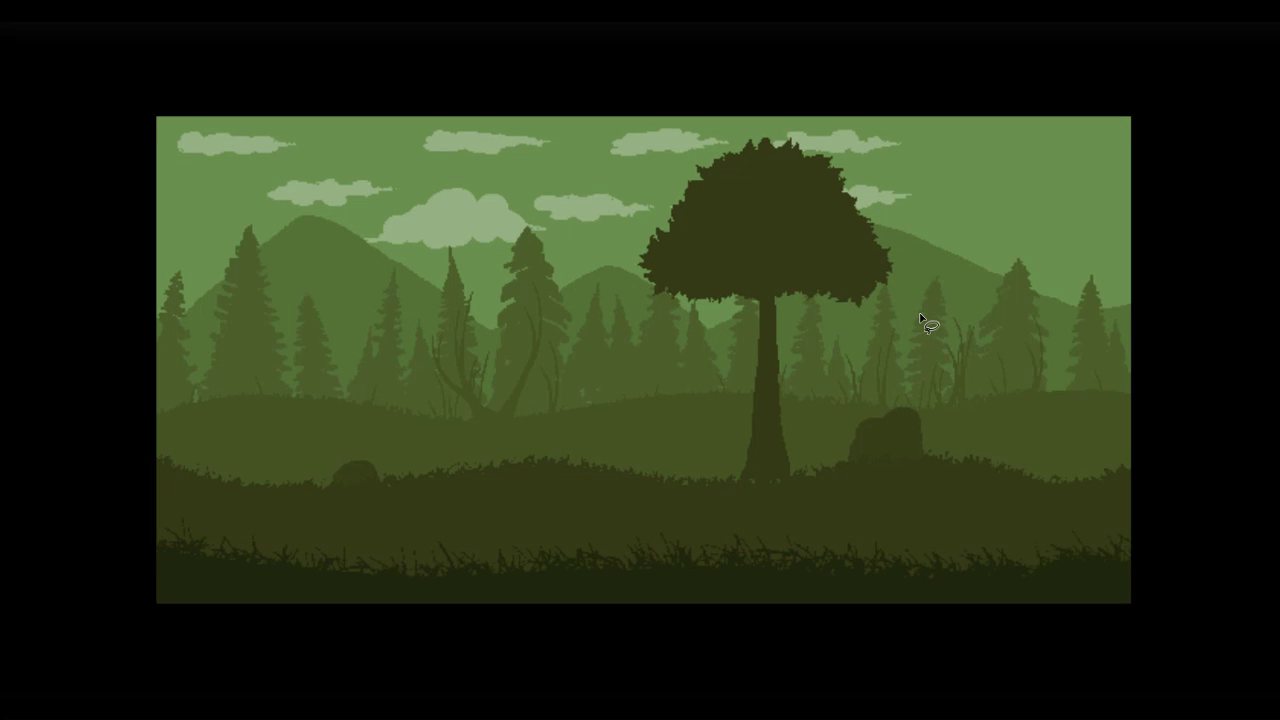
Step: Bring back the layer list and examine the saved color swatches of the palette, closing them again
key(F7)
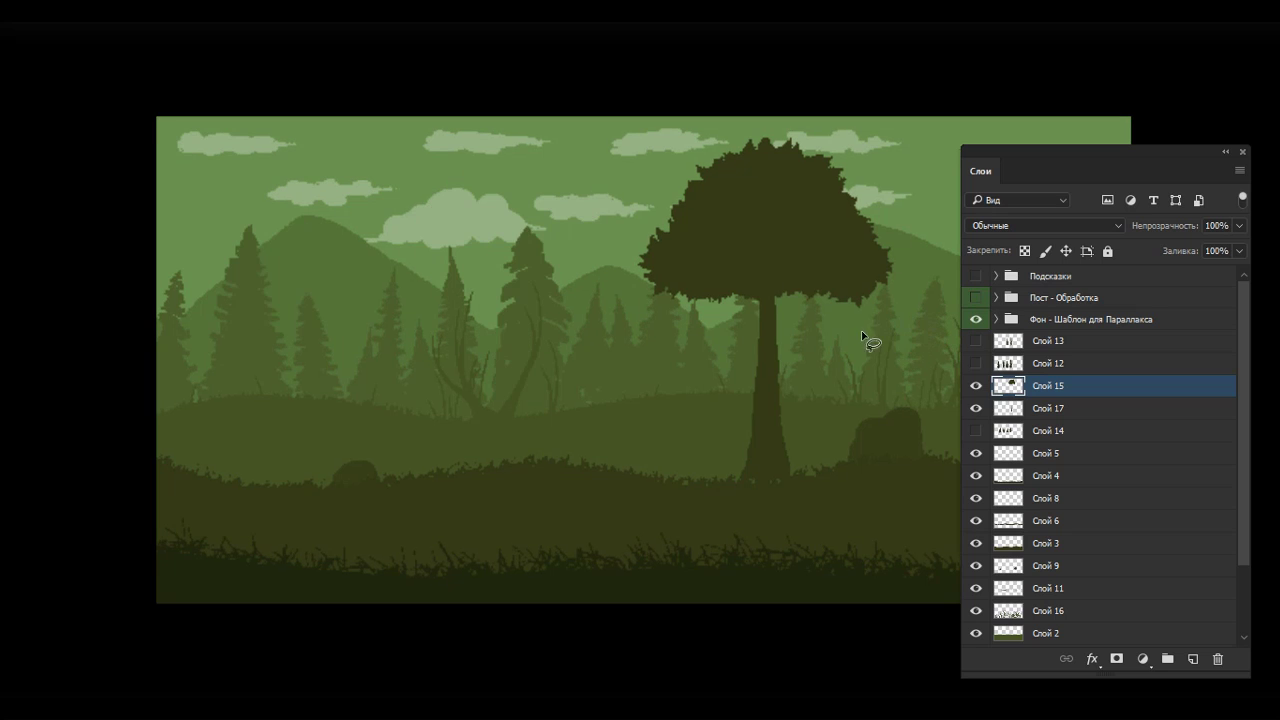
drag(851, 352, 694, 349)
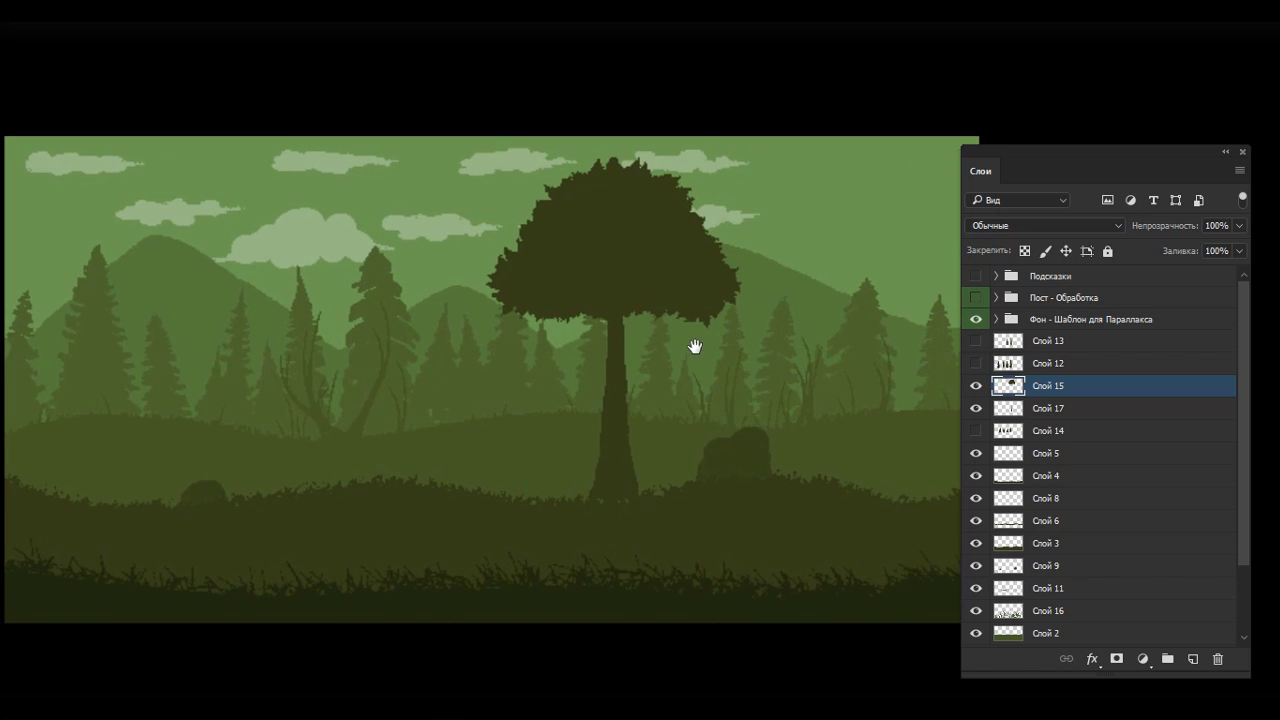
alt+click(714, 338)
key(F6)
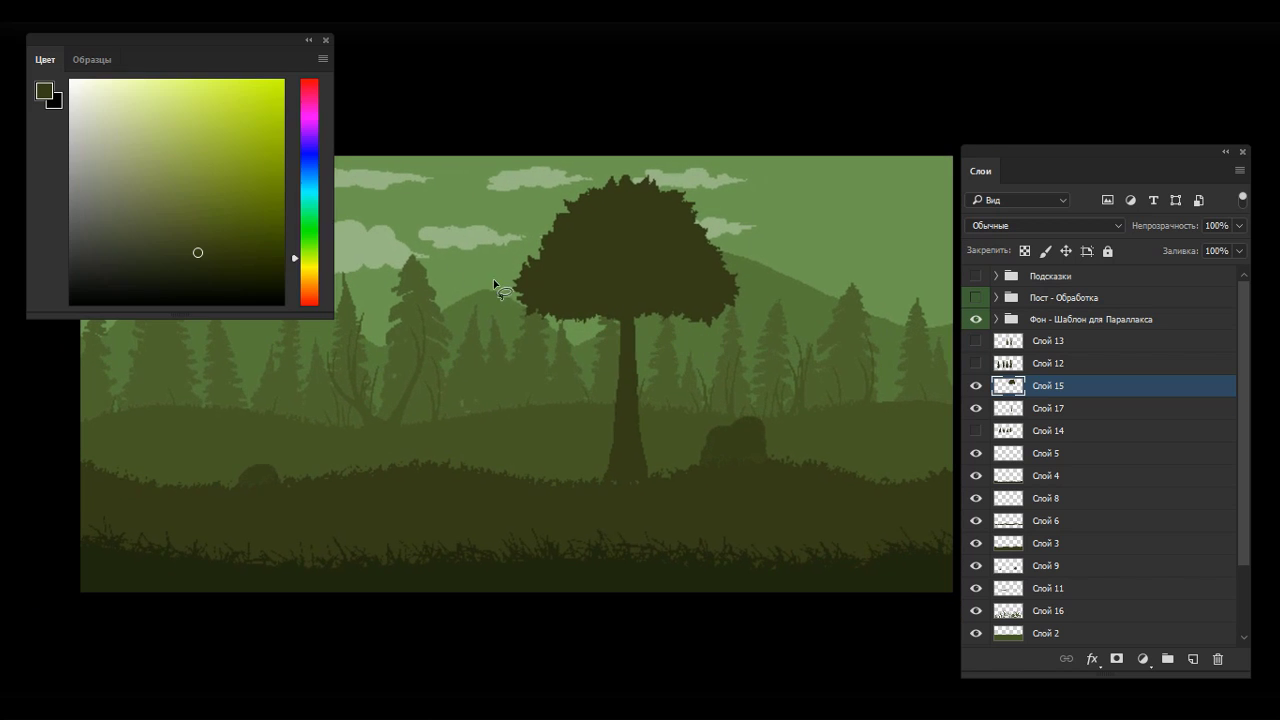
click(114, 62)
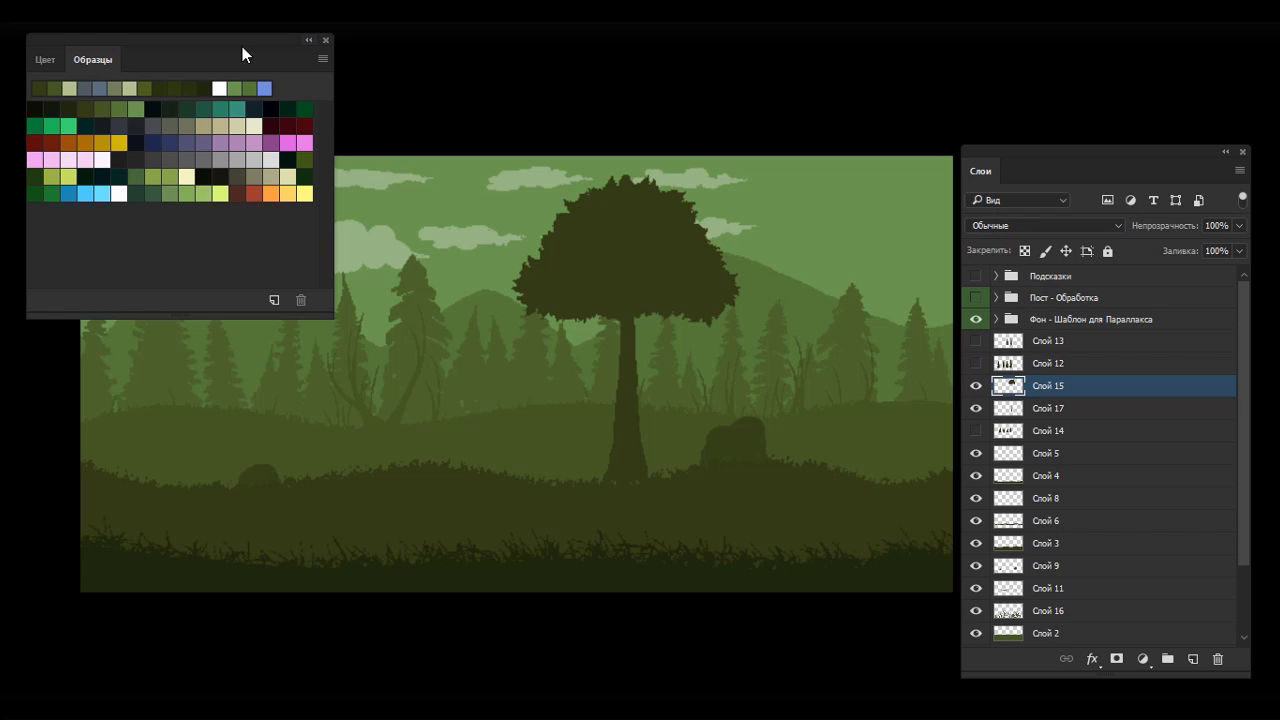
key(F6)
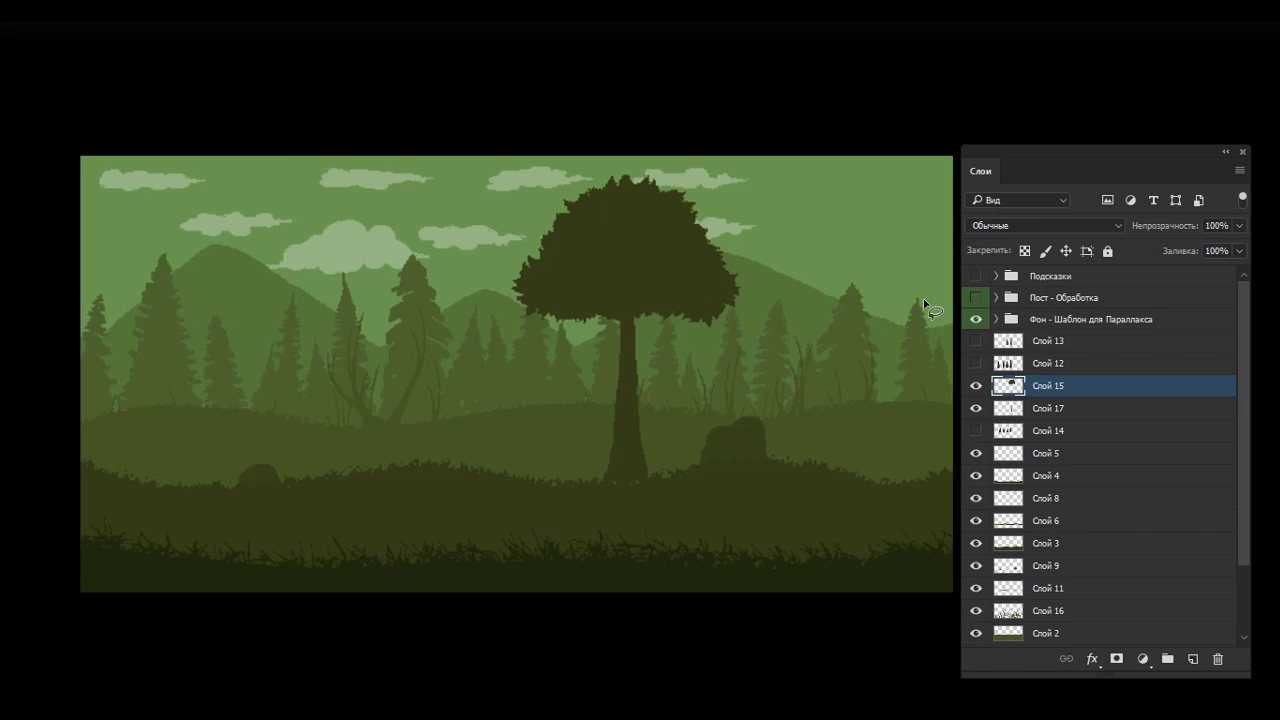
Step: Show the Пост - Обработка group and, inside it, turn off Карта градиента 02 and turn on Карта градиента
click(995, 298)
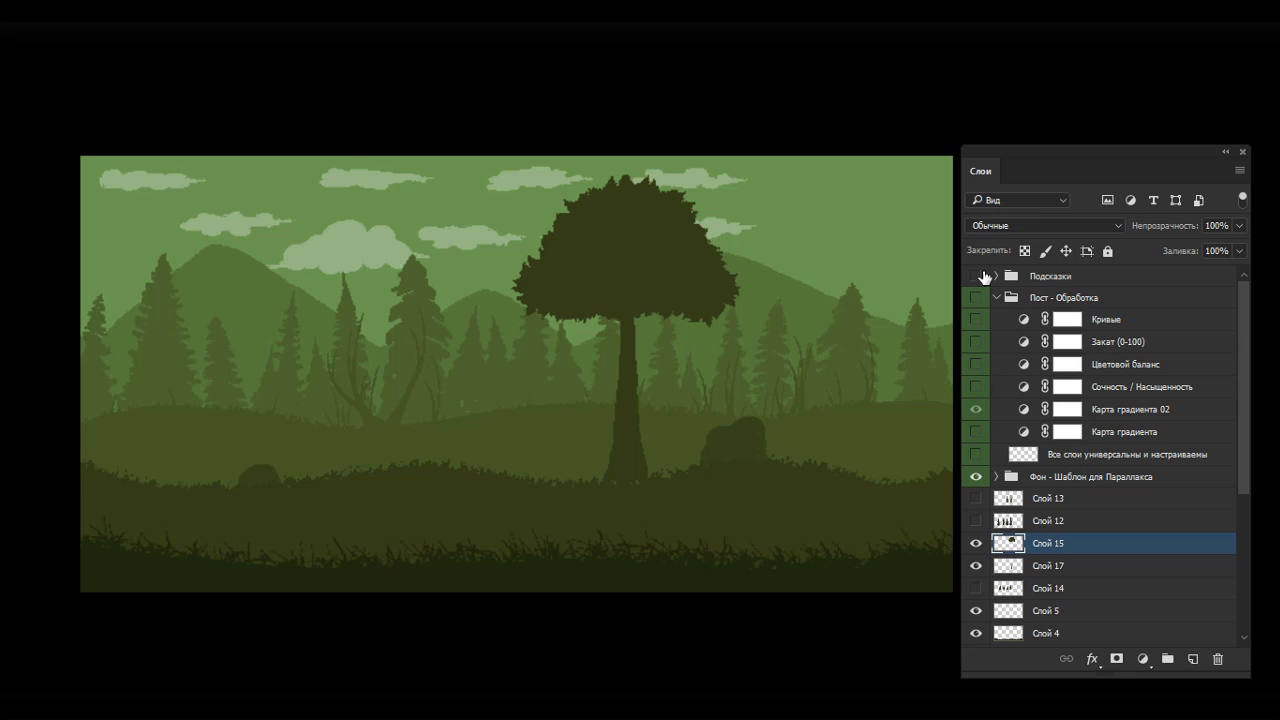
click(975, 298)
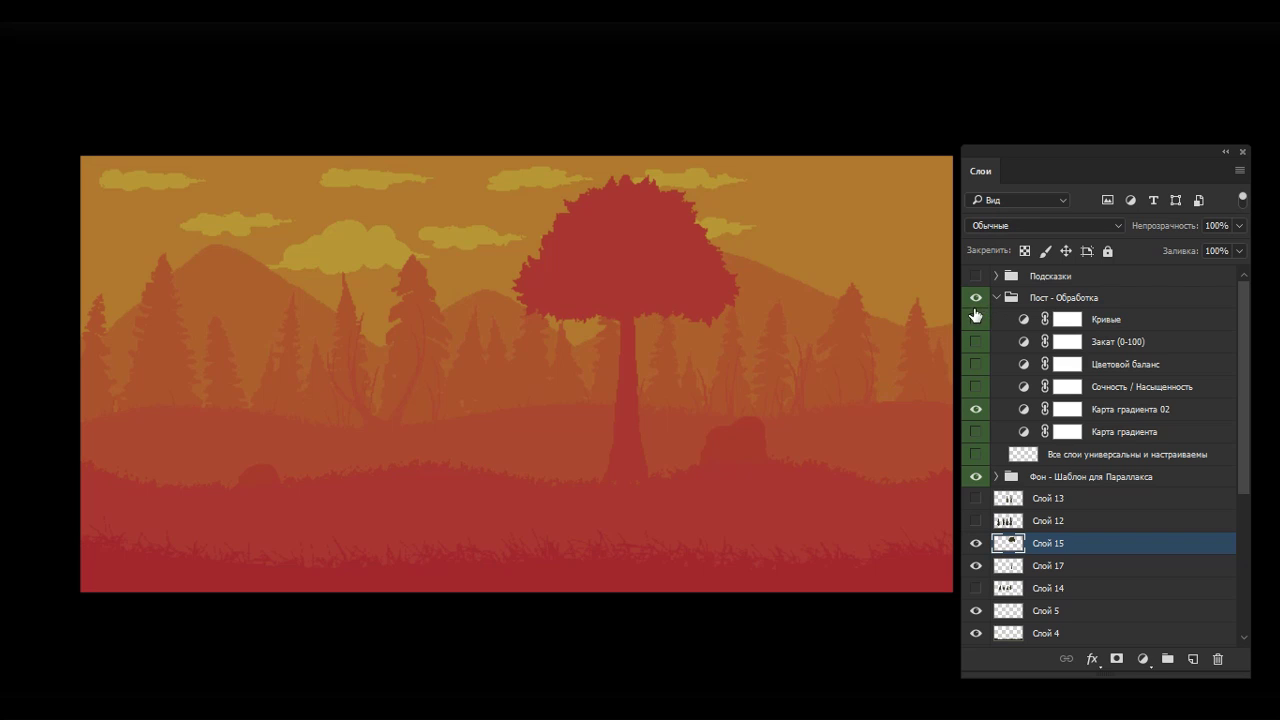
click(976, 409)
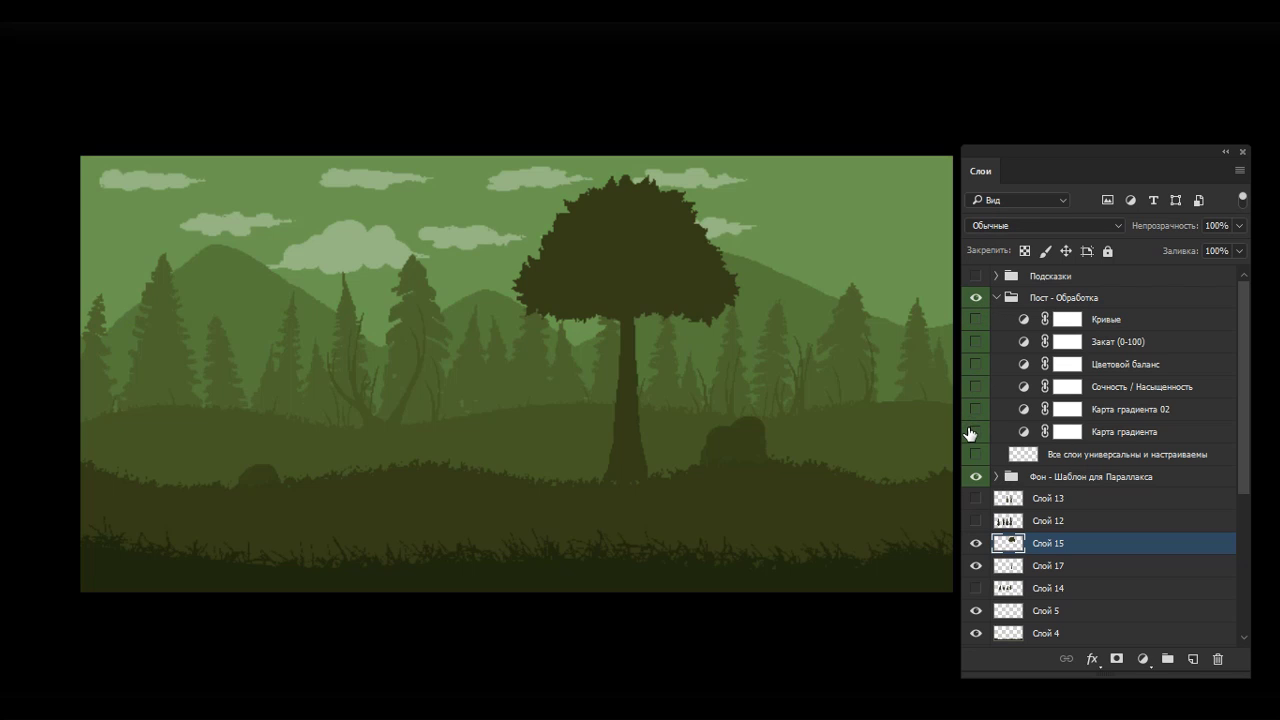
click(976, 431)
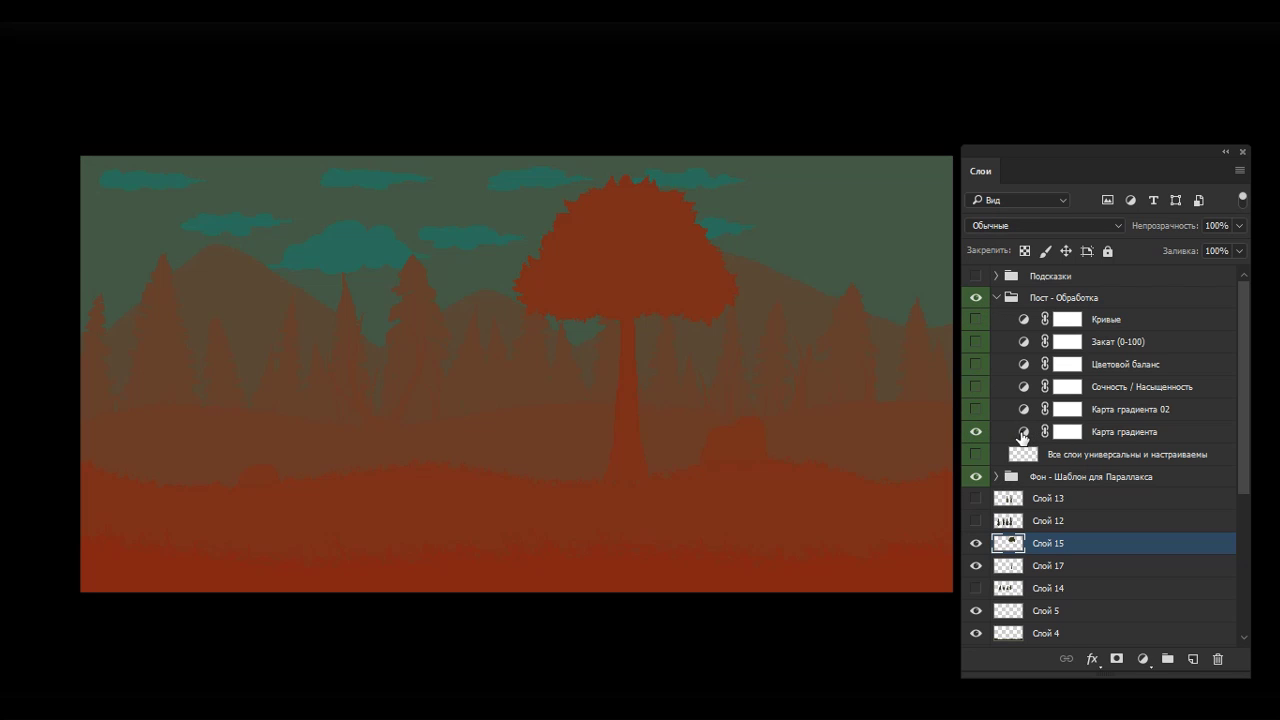
Step: Open the settings of the Карта градиента adjustment and compare the scene with Инверсия on and off
double_click(1022, 436)
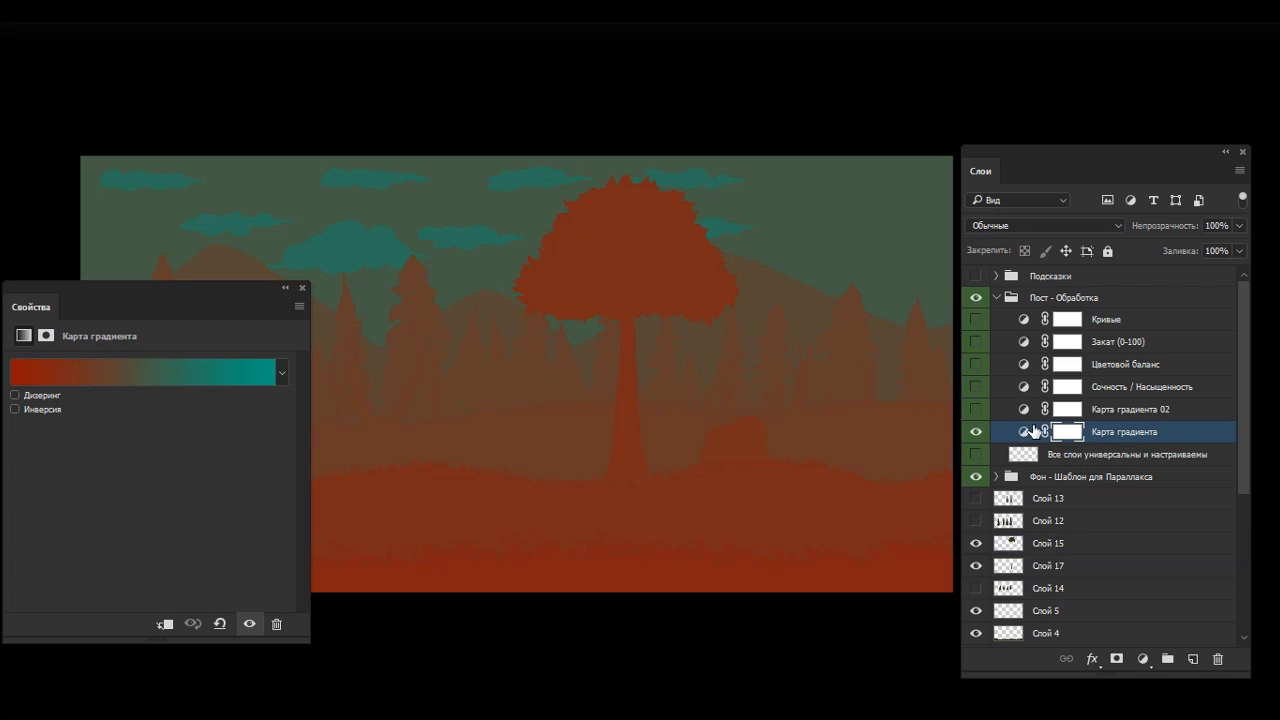
click(19, 408)
click(20, 410)
Step: Try several gradient presets on Карта градиента, including the blue-green, turquoise, orange-green and blue-violet ones
click(281, 373)
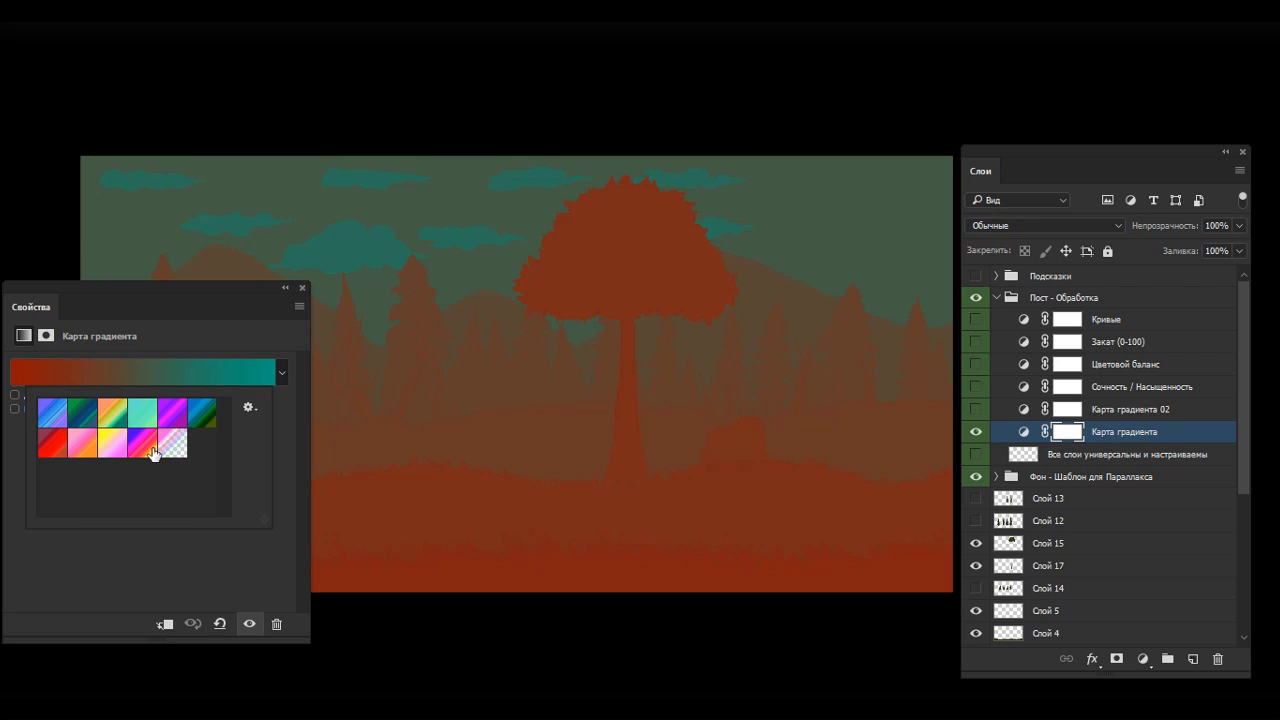
click(205, 415)
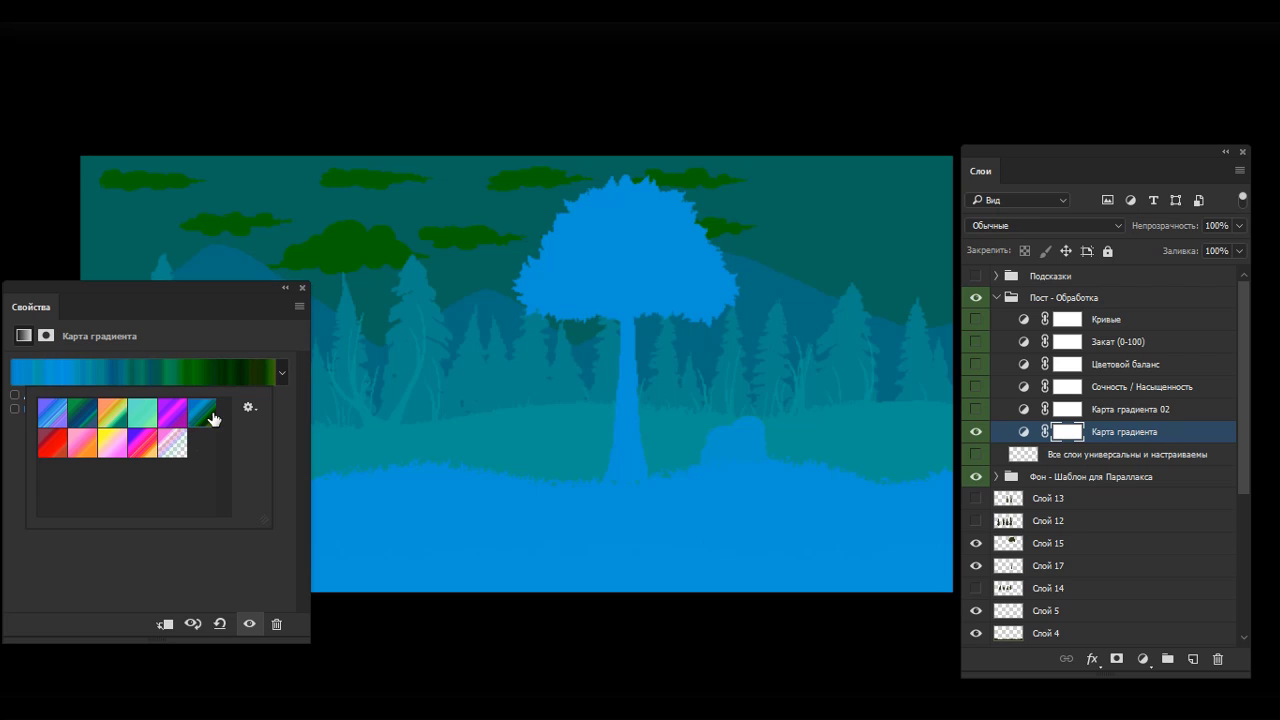
click(170, 426)
click(143, 420)
click(115, 419)
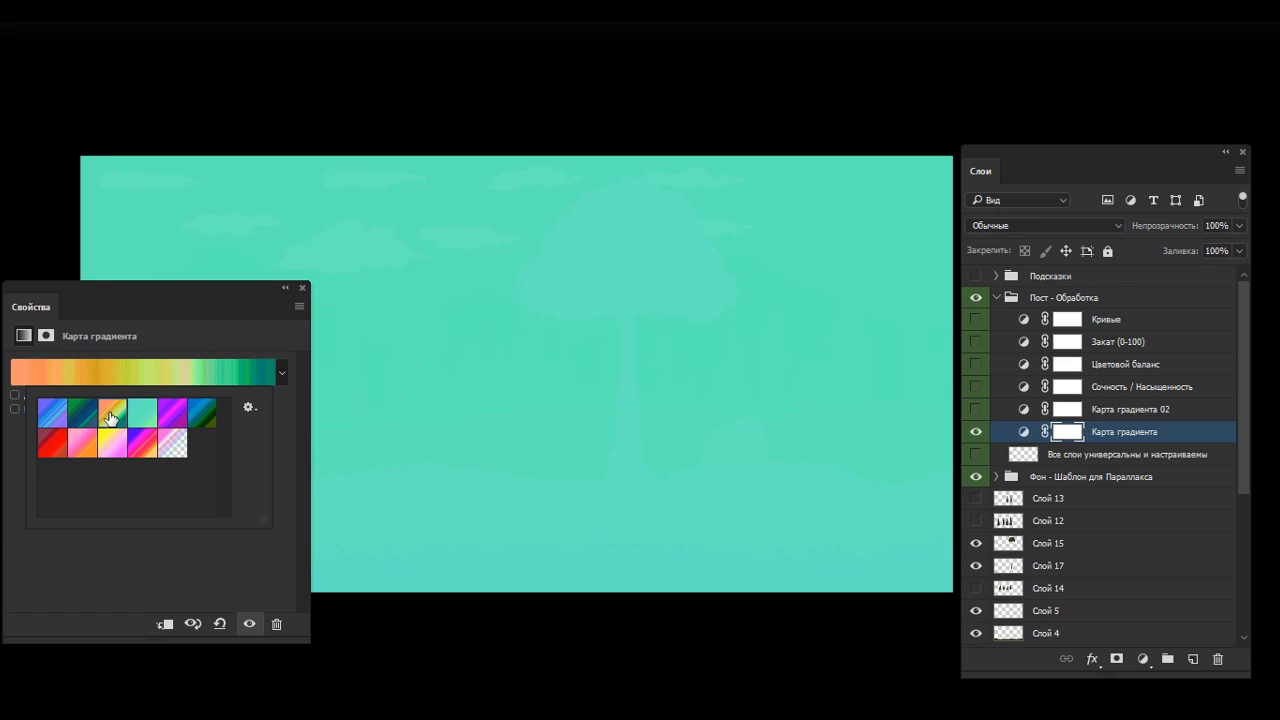
click(67, 414)
click(58, 412)
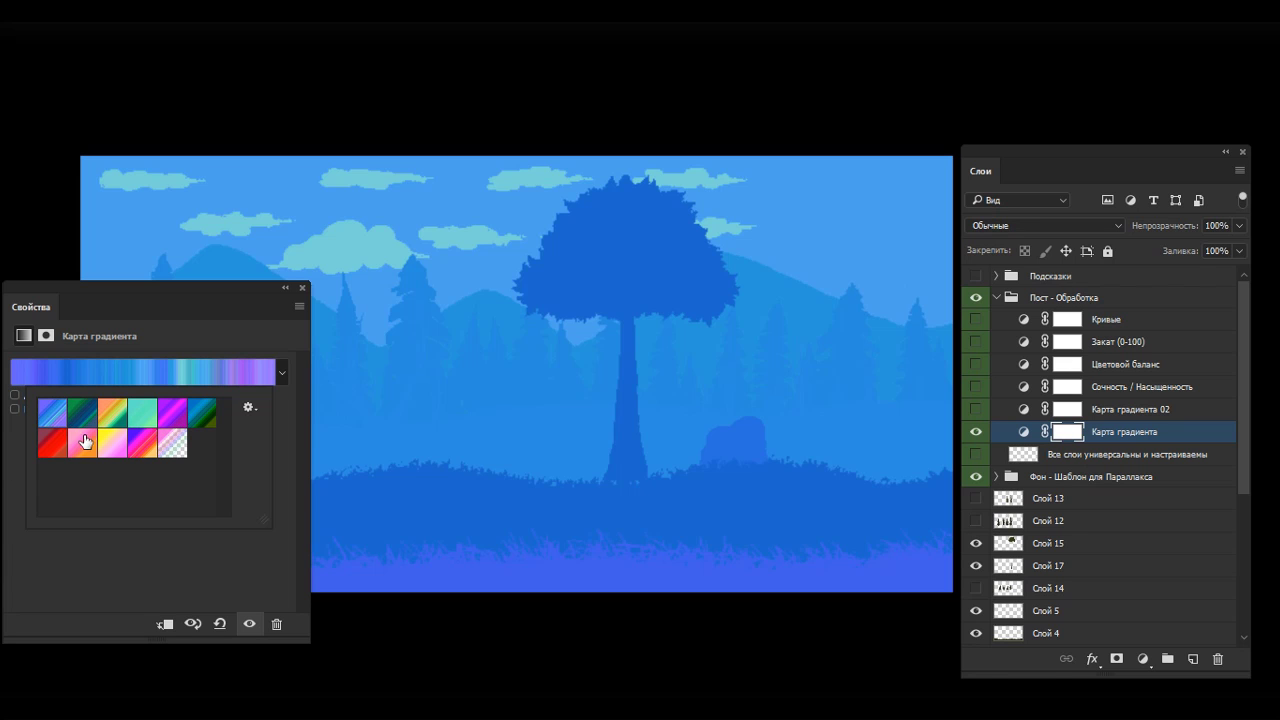
click(266, 376)
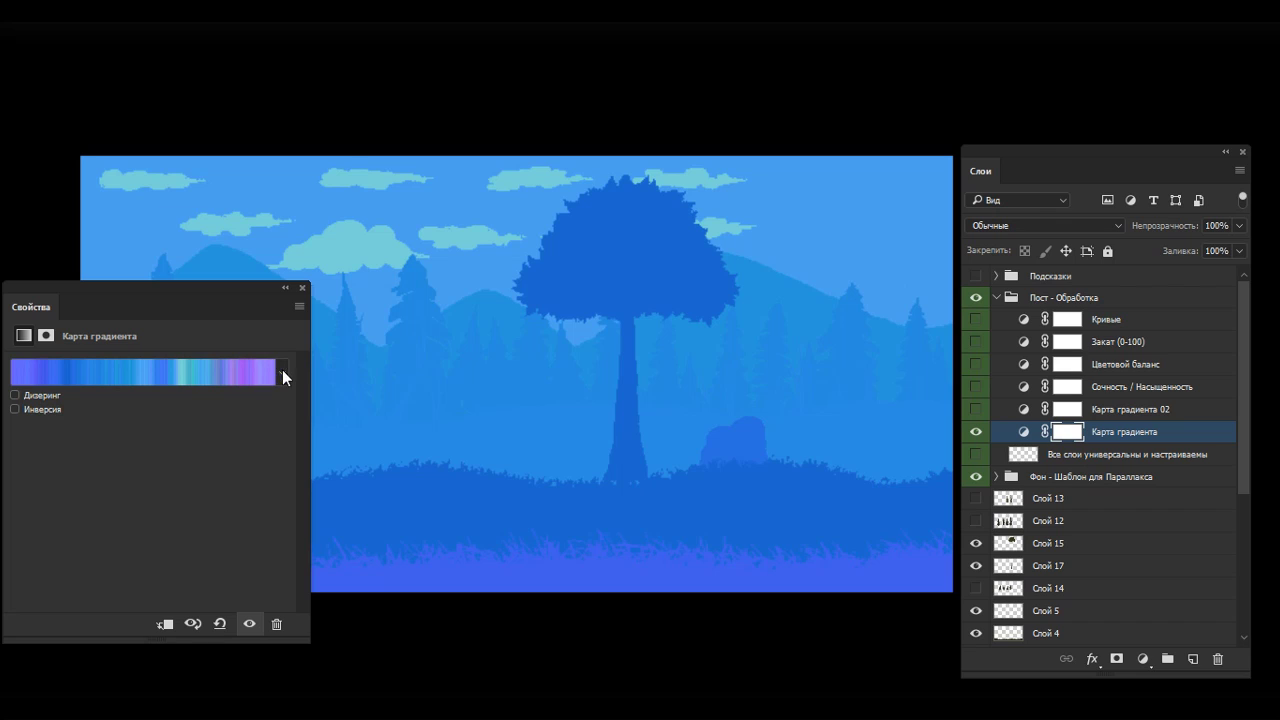
Step: Apply a blue-green-yellow gradient to Карта градиента with Инверсия enabled and close its settings
click(283, 372)
click(277, 374)
click(298, 307)
click(243, 358)
click(281, 374)
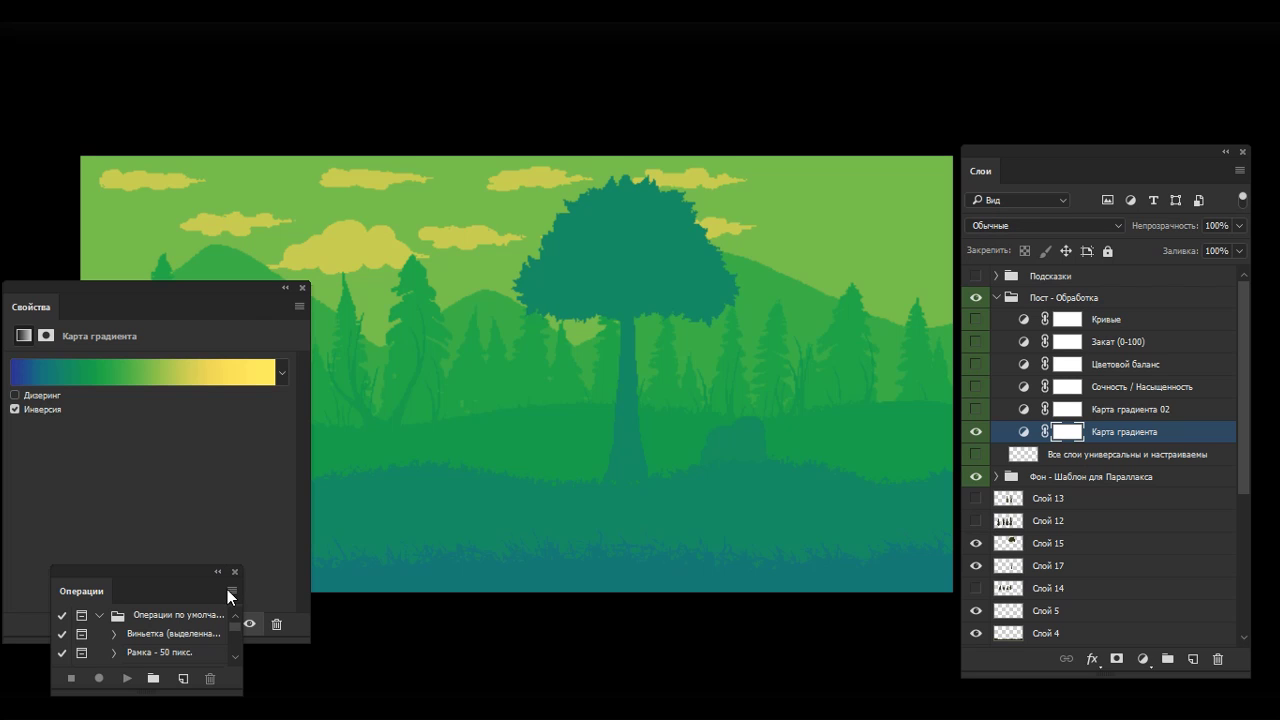
click(235, 573)
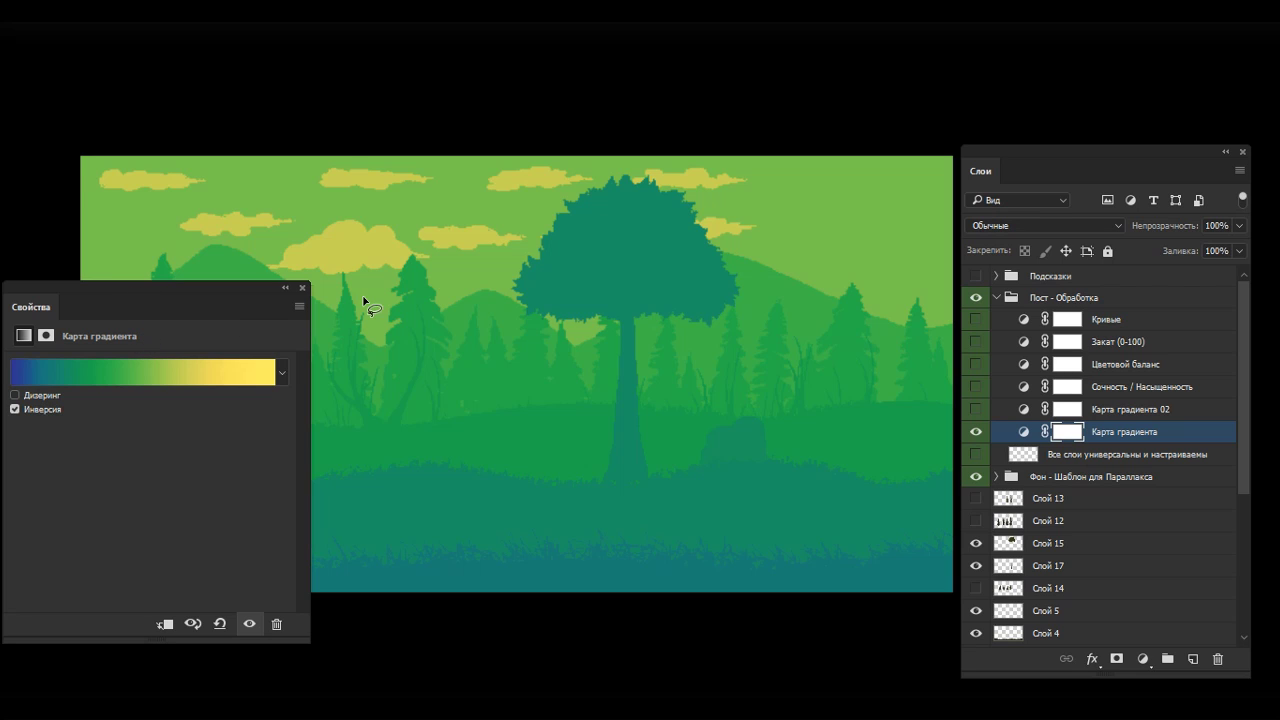
click(15, 409)
click(15, 409)
click(304, 289)
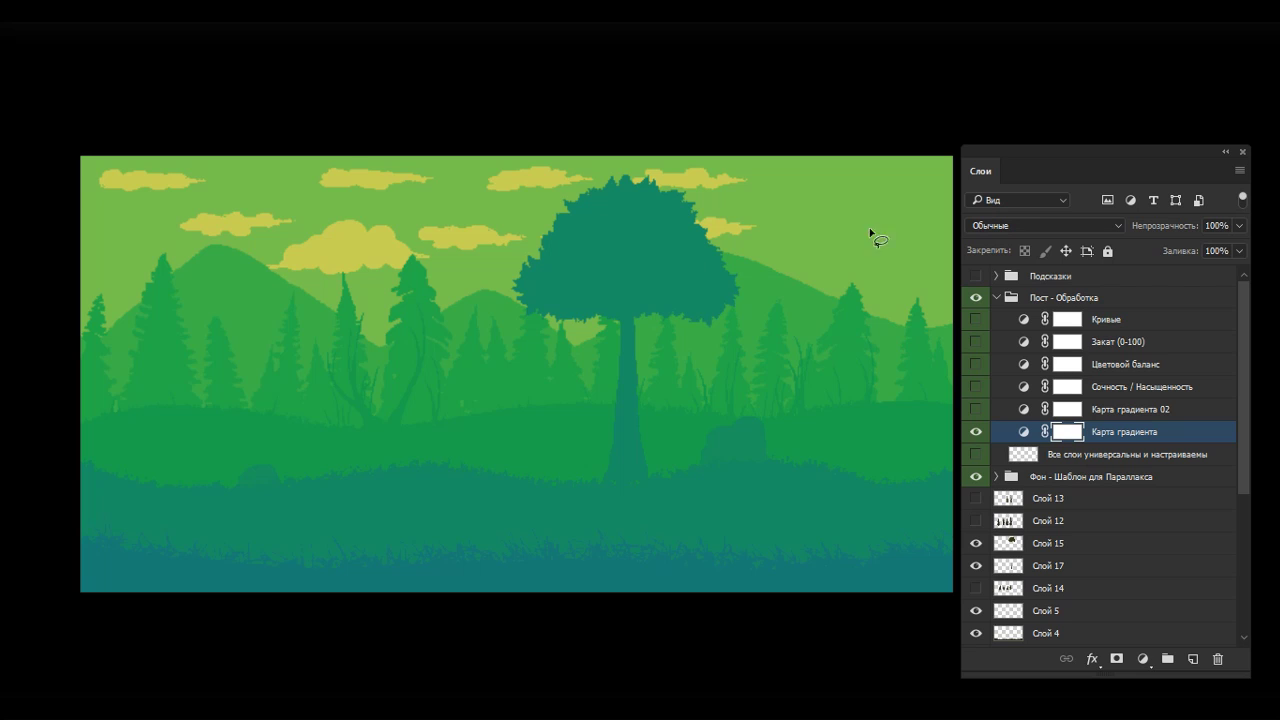
Step: Show the Подсказки group, hide its sample layer Слой 27 копия to examine the scene in black and white, and hide the group again
click(976, 276)
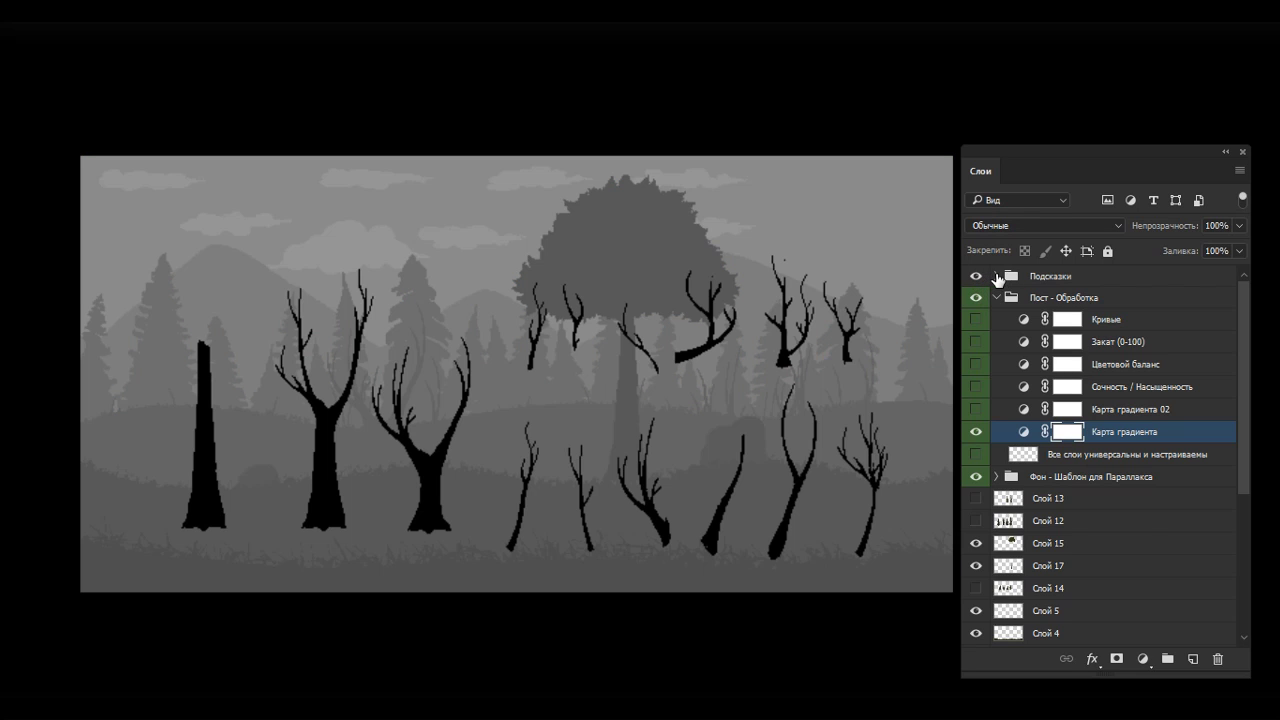
click(996, 276)
click(977, 300)
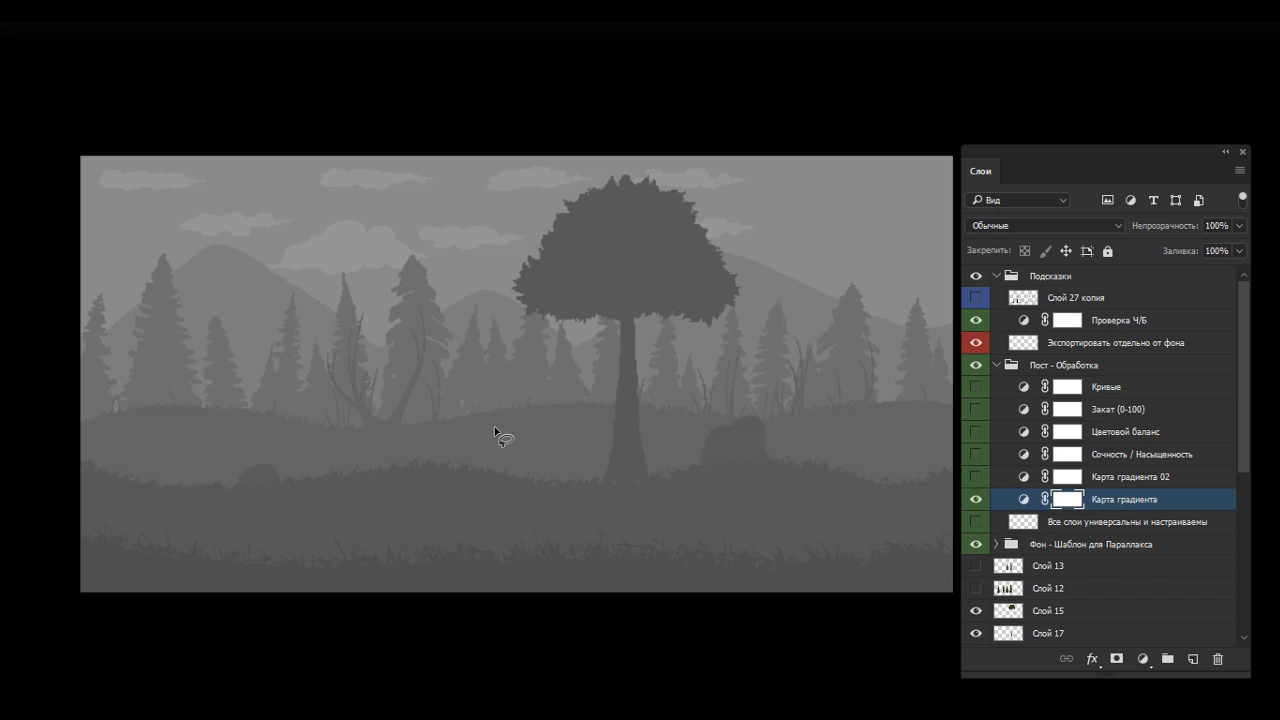
click(996, 277)
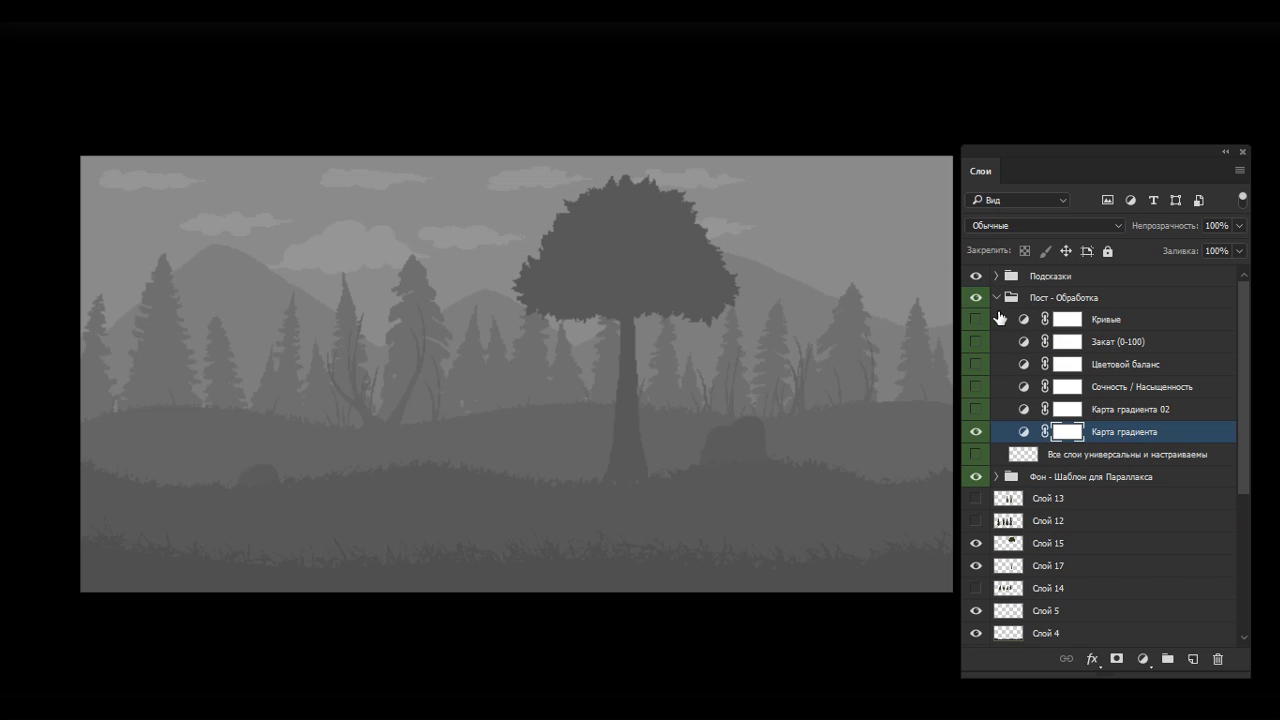
click(977, 274)
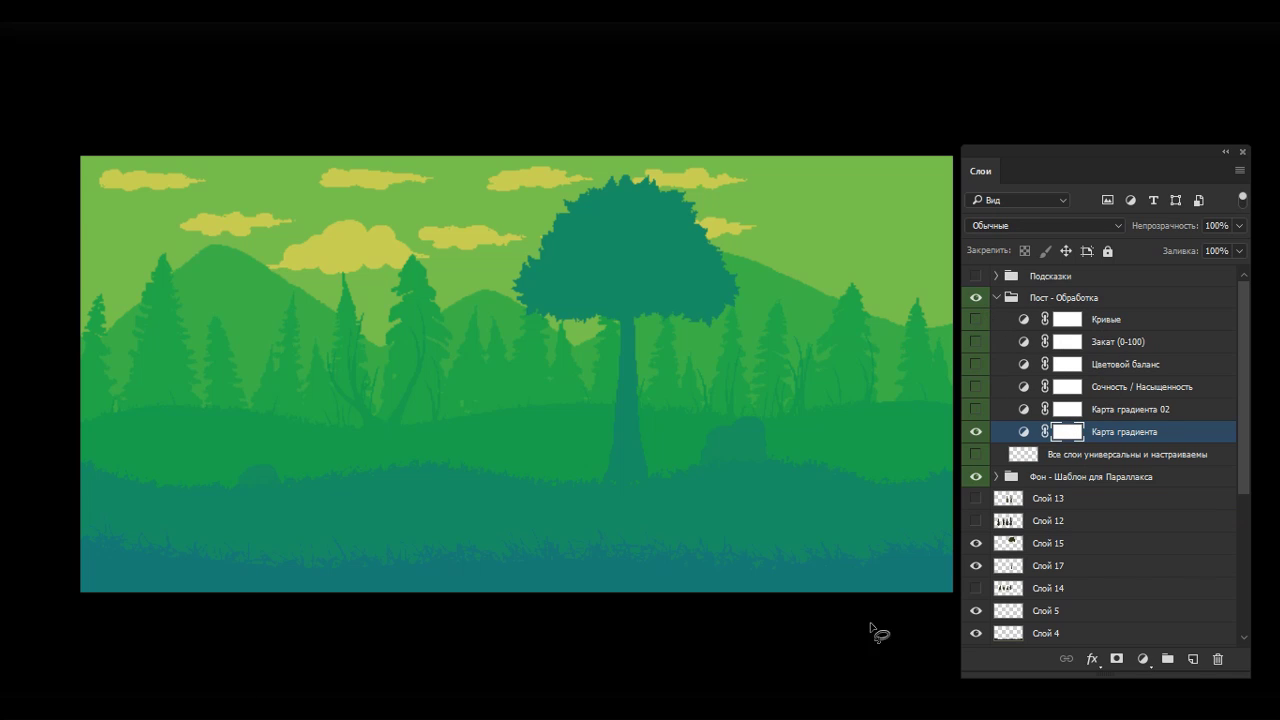
Step: Add a Levels adjustment layer above Карта градиента with input levels of 25, 0,79 and 253
click(1143, 659)
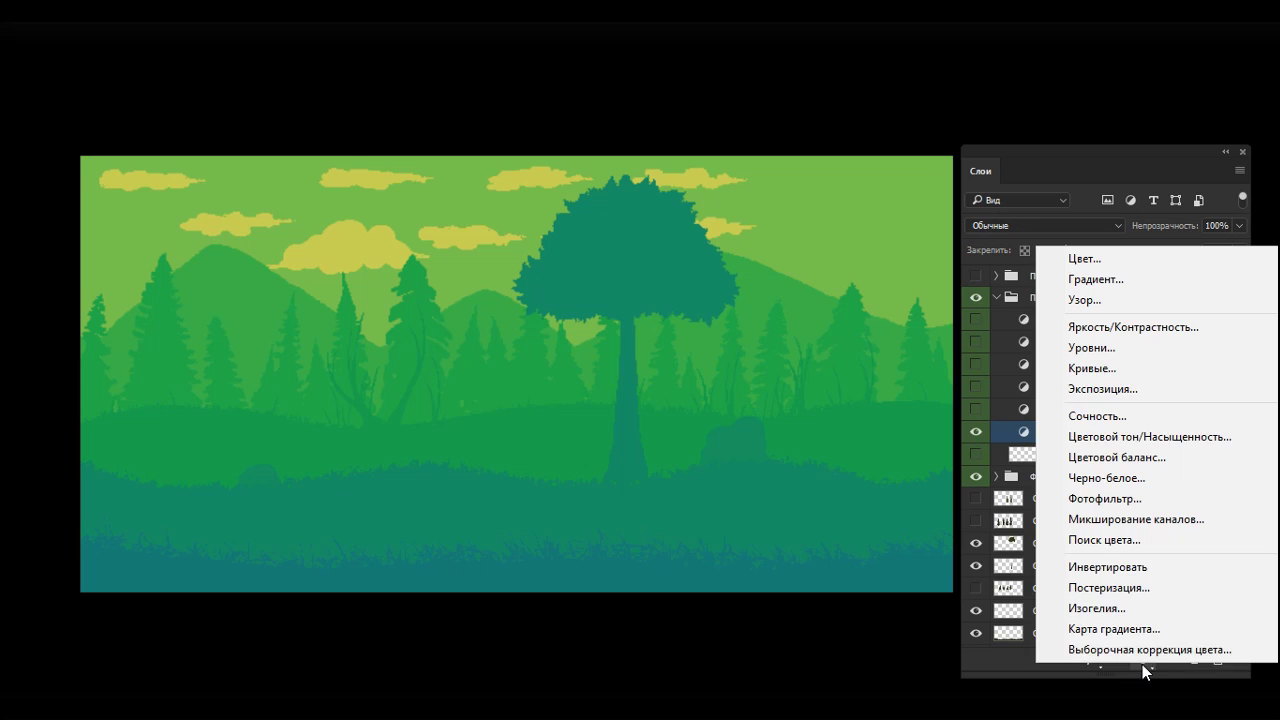
click(1150, 355)
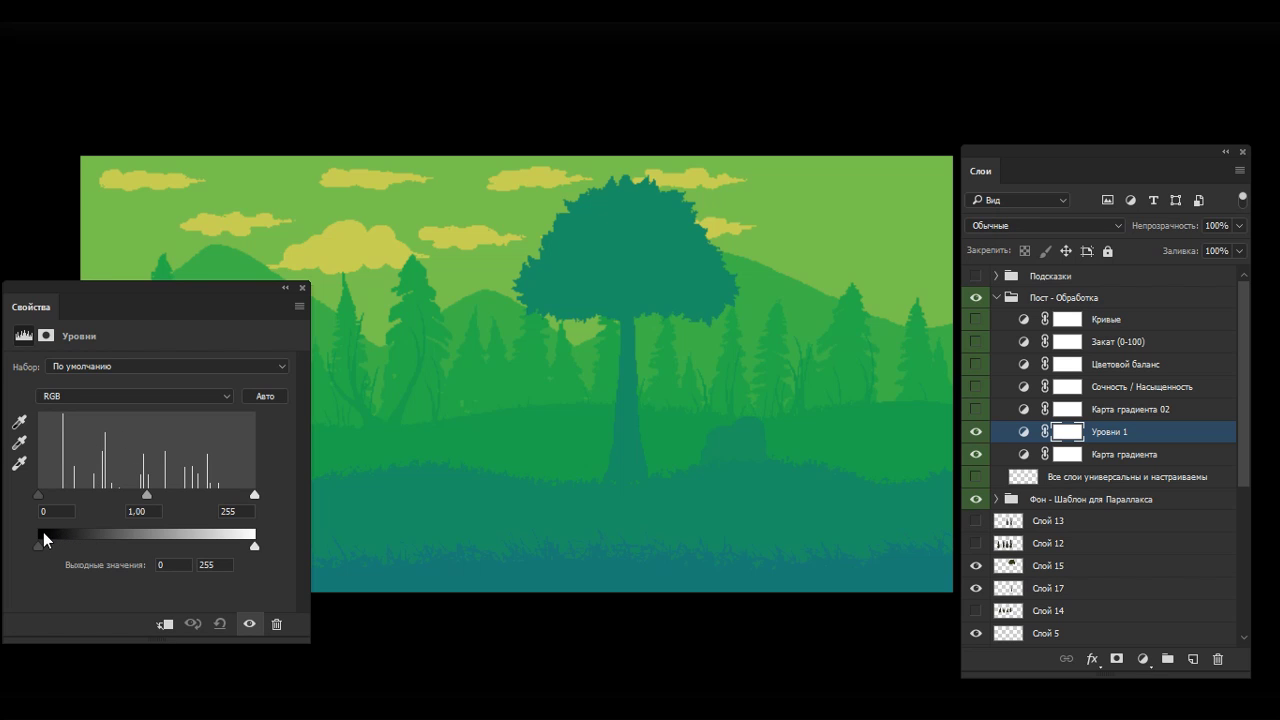
drag(40, 497, 60, 494)
mouse_move(254, 494)
mouse_down()
mouse_move(222, 491)
mouse_move(252, 494)
mouse_up()
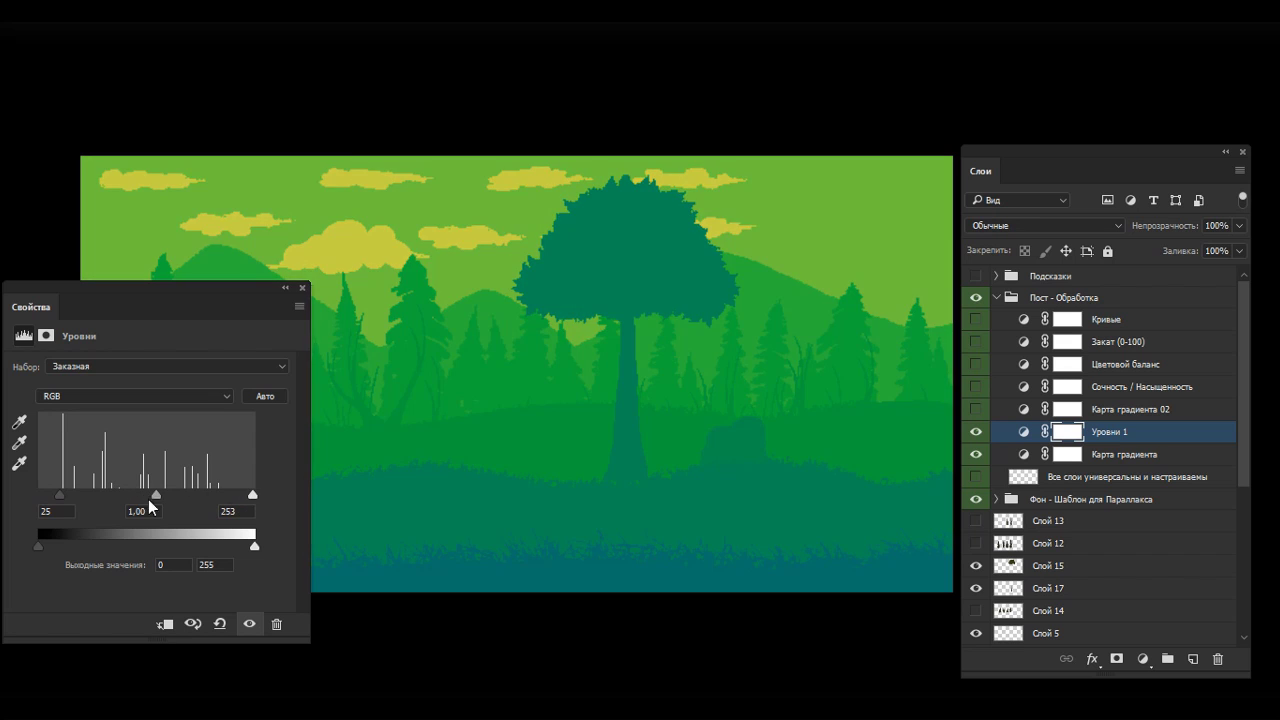
mouse_move(156, 497)
mouse_down()
mouse_move(130, 497)
mouse_move(200, 496)
mouse_move(172, 498)
mouse_up()
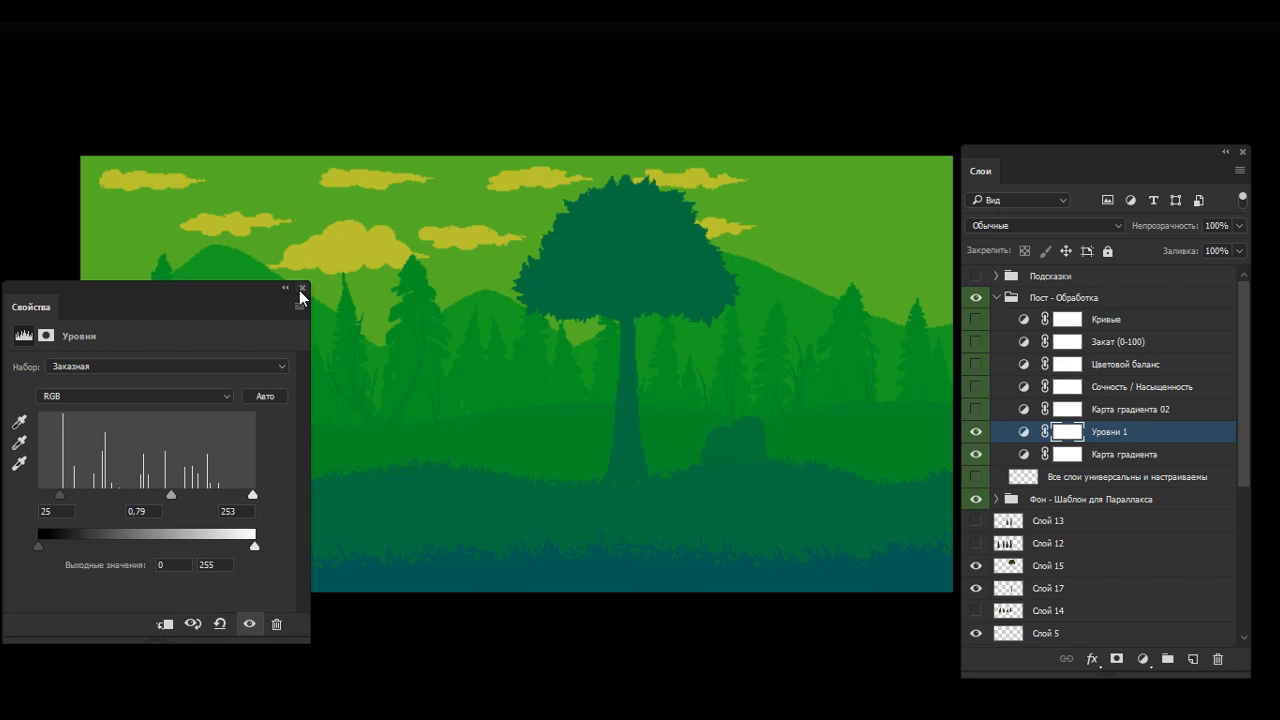
Step: Show the Сочность / Насыщенность layer, set its vibrance to +100 and saturation to -50, and compare the scene with and without it
click(976, 387)
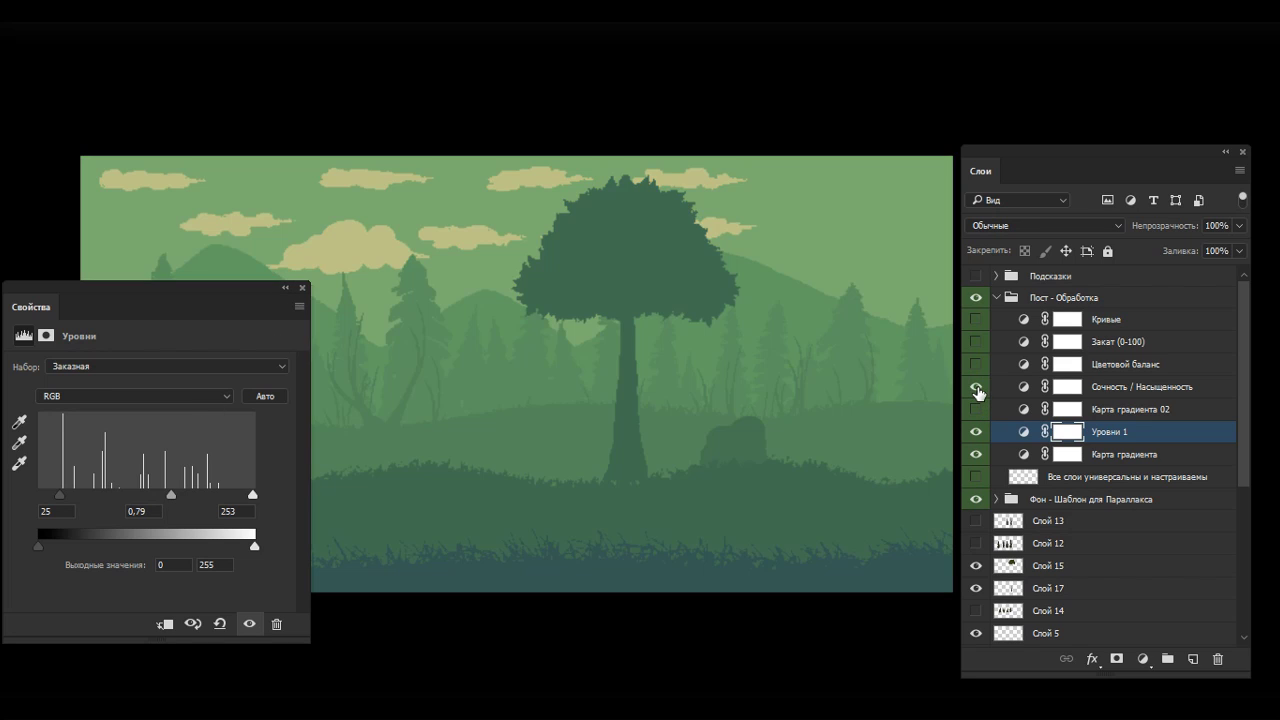
click(1026, 388)
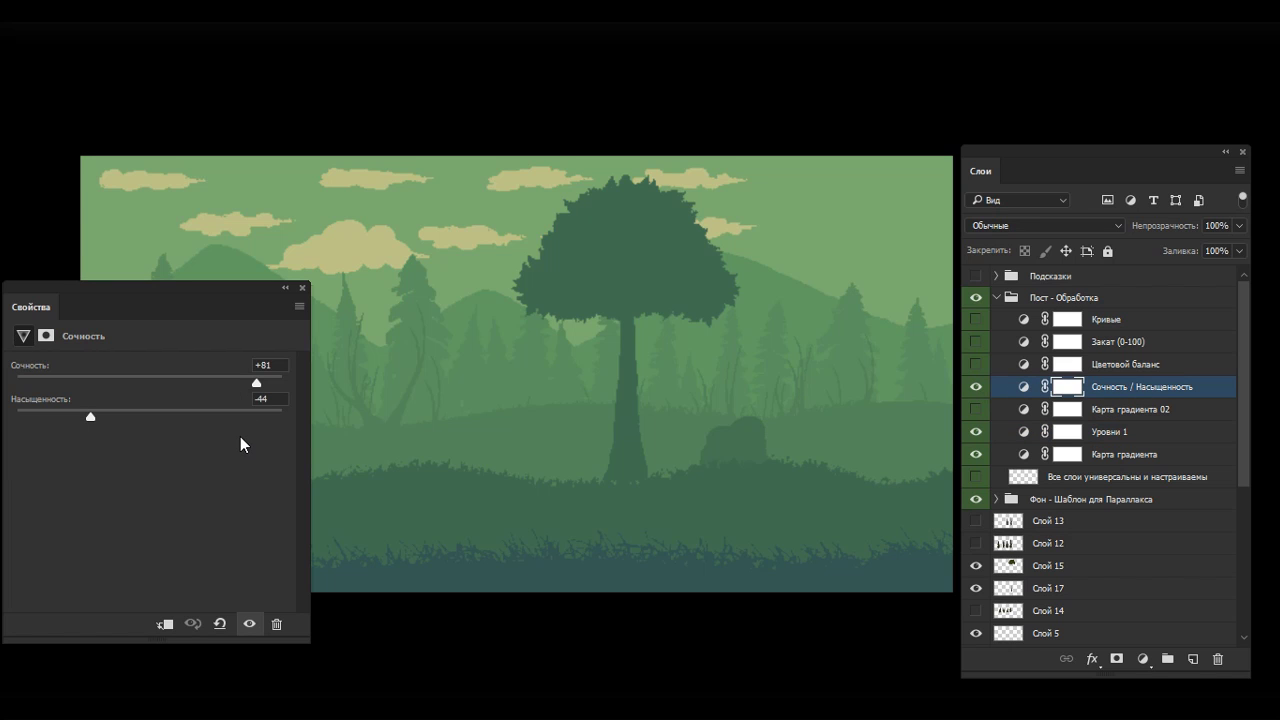
drag(97, 417, 140, 419)
drag(257, 384, 10, 372)
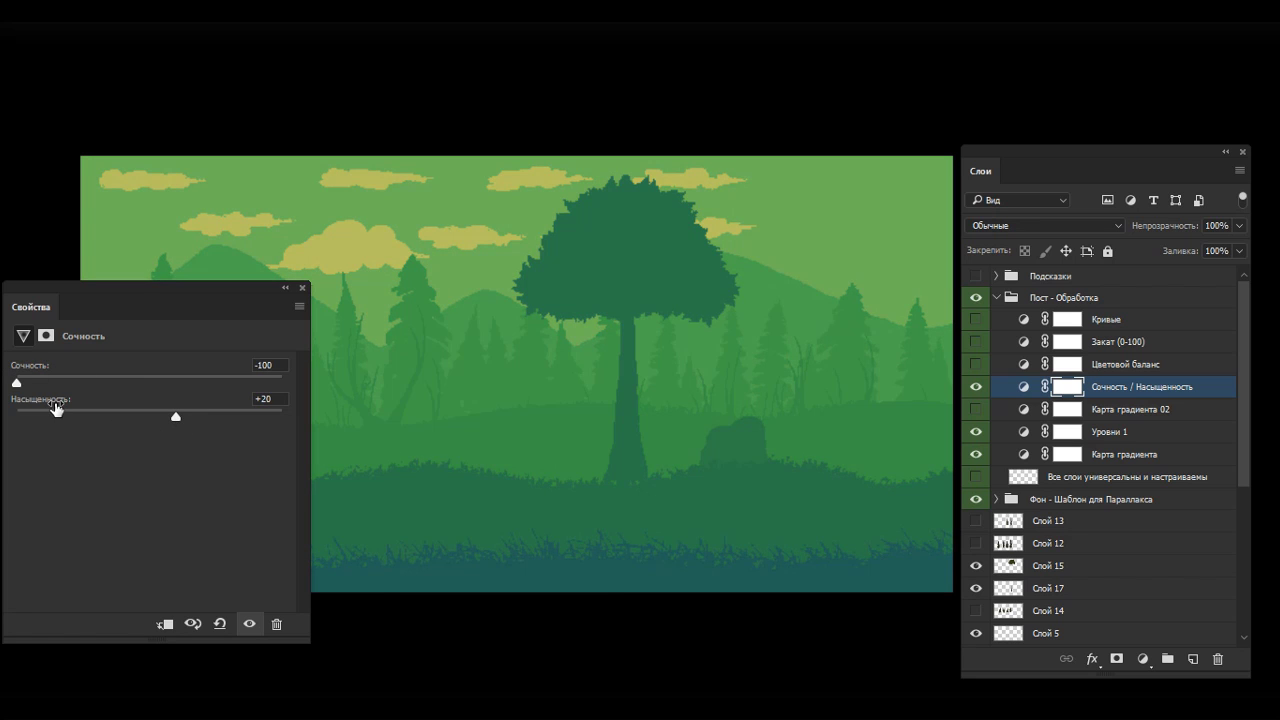
drag(66, 410, 318, 392)
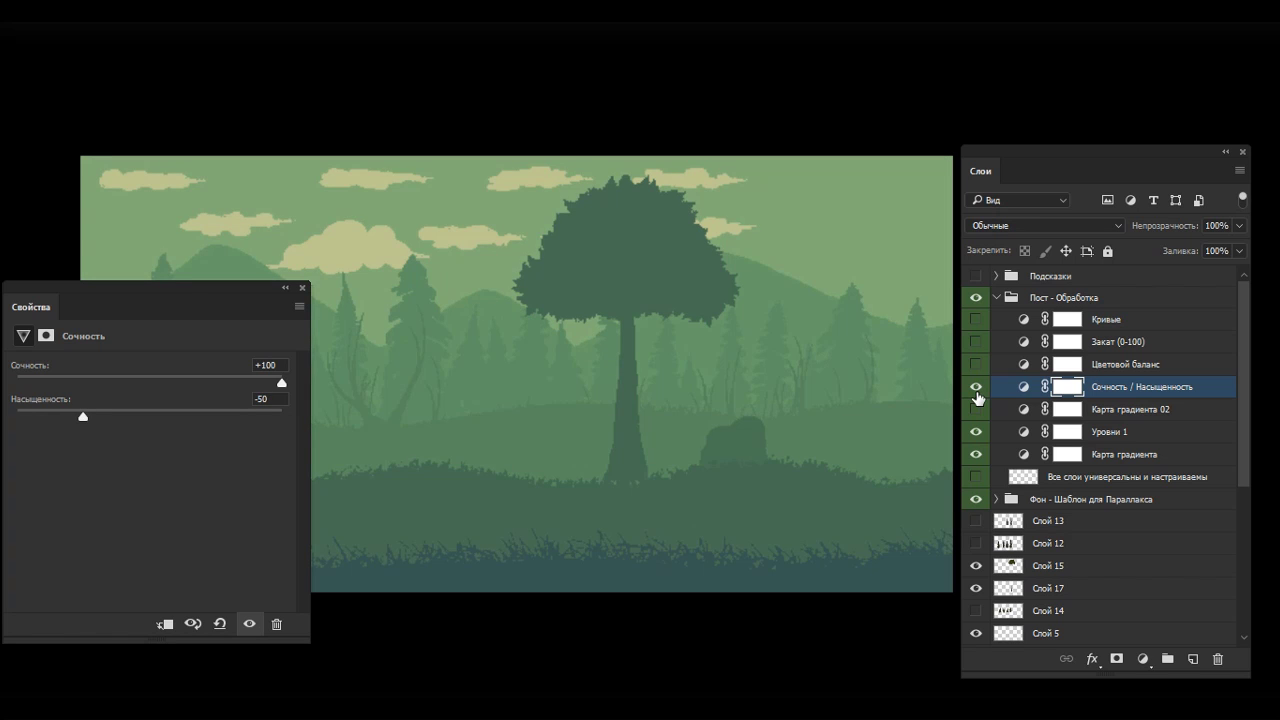
click(976, 389)
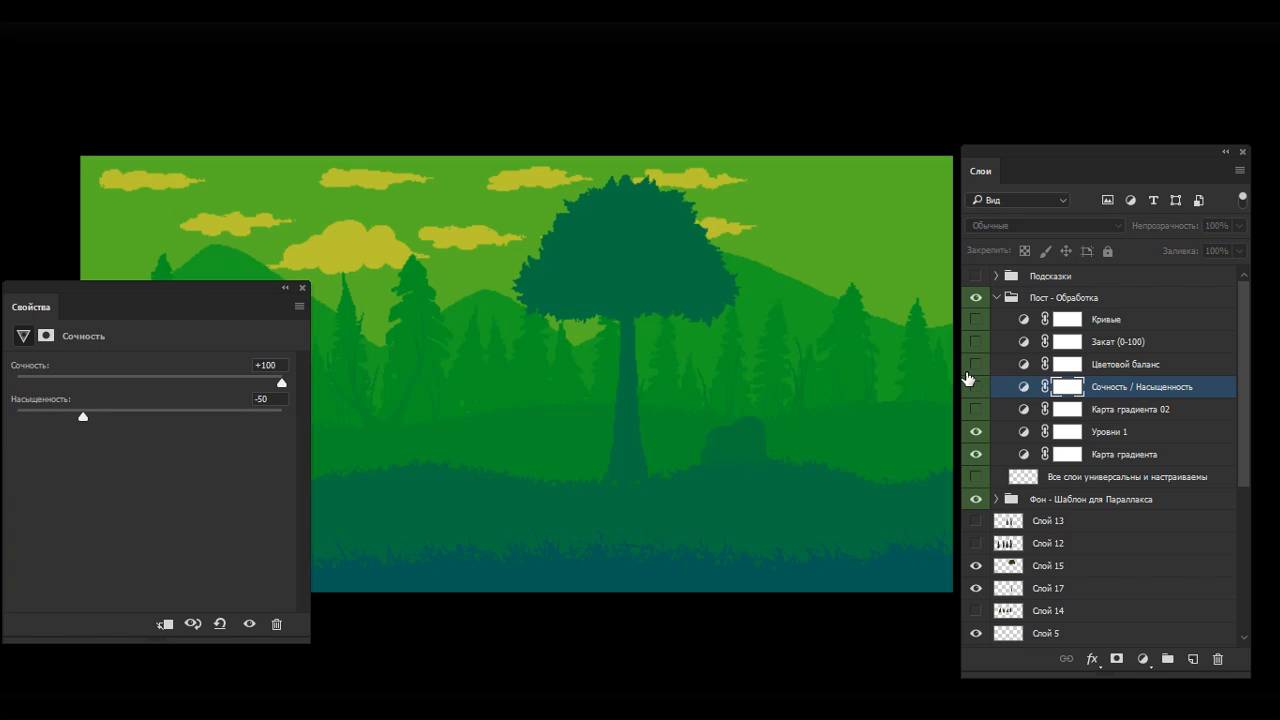
click(976, 387)
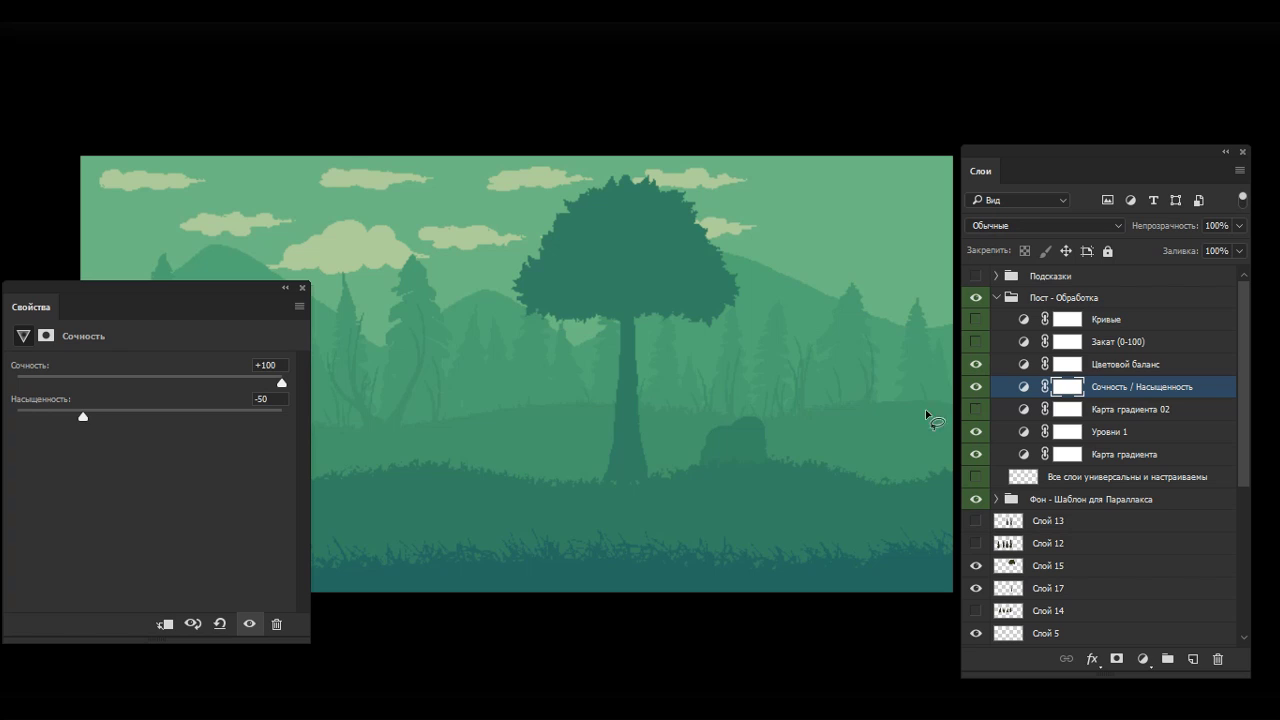
Step: Duplicate the Цветовой баланс layer, hide the original and reset the copy's adjustment values
click(1021, 366)
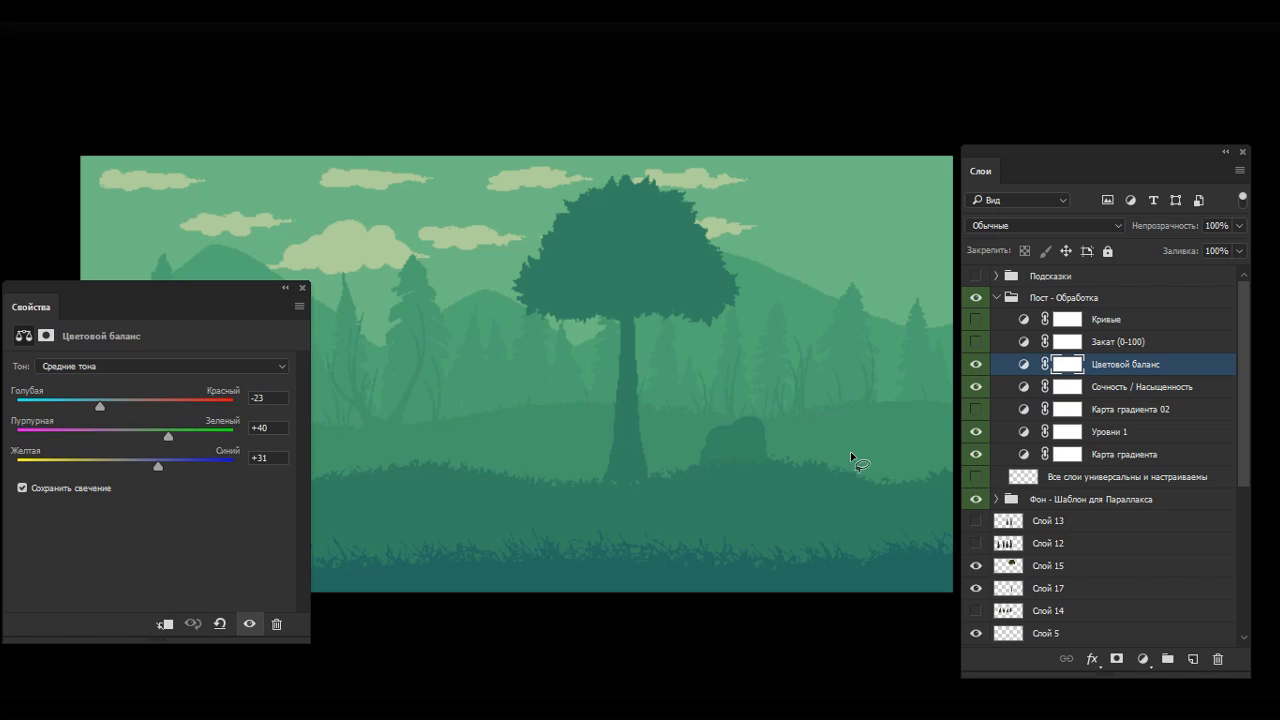
key(ctrl+j)
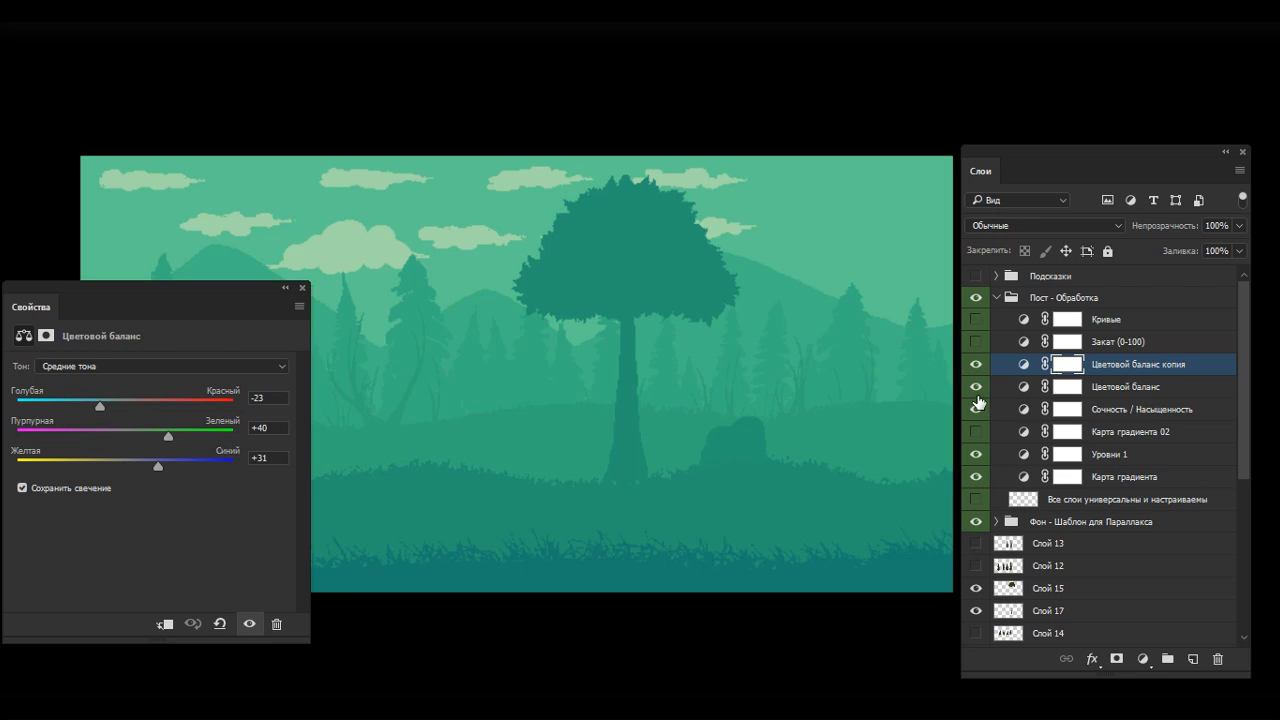
click(975, 388)
click(220, 624)
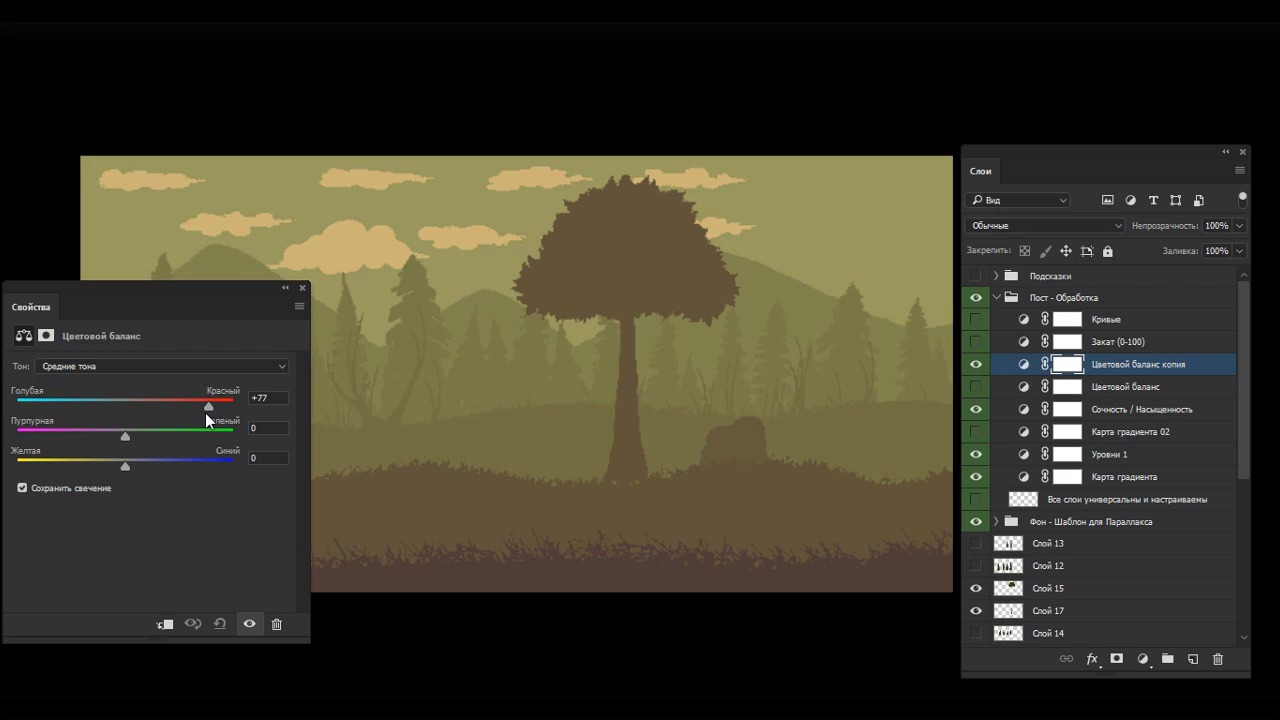
Step: Adjust the midtones of Цветовой баланс копия and set its shadows to -10 cyan-red, -13 magenta-green and +28 yellow-blue
drag(125, 436, 131, 466)
click(186, 369)
click(180, 380)
drag(132, 466, 155, 466)
drag(120, 404, 111, 433)
click(122, 438)
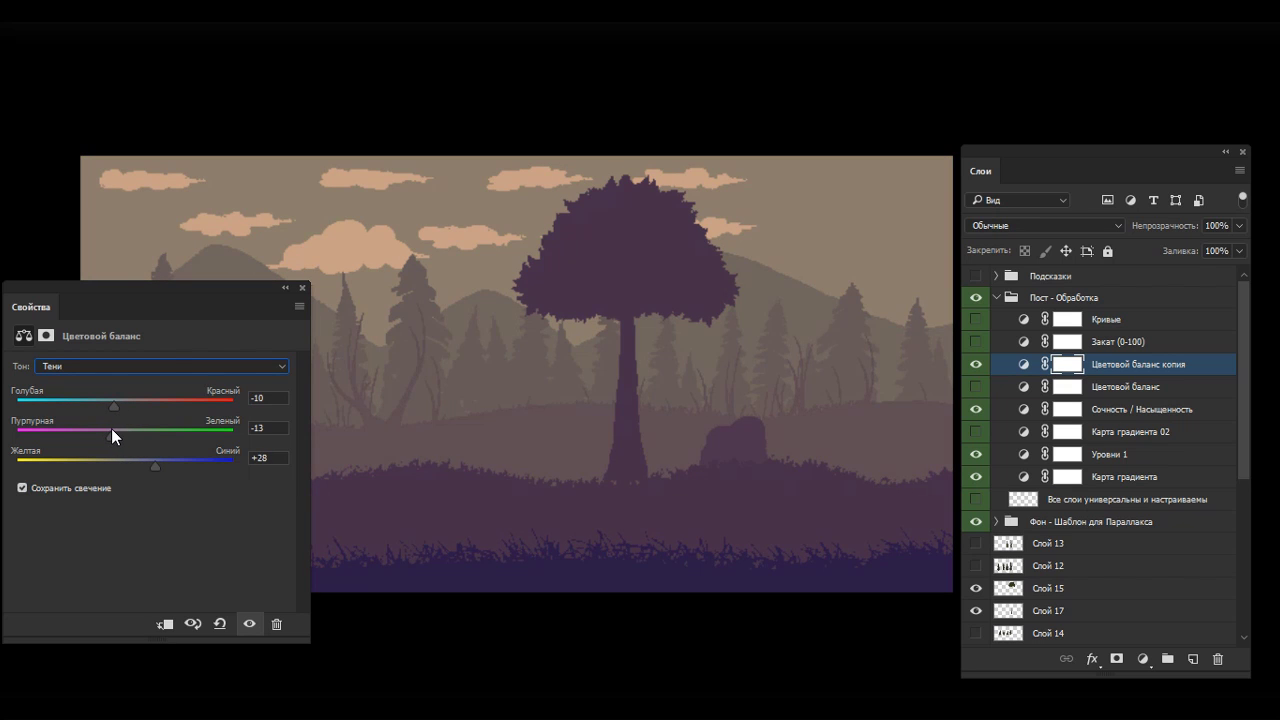
Step: Set the highlights of Цветовой баланс копия to -8 cyan-red, +18 magenta-green and -13 yellow-blue, and close its settings
click(172, 365)
click(176, 407)
drag(124, 400, 112, 467)
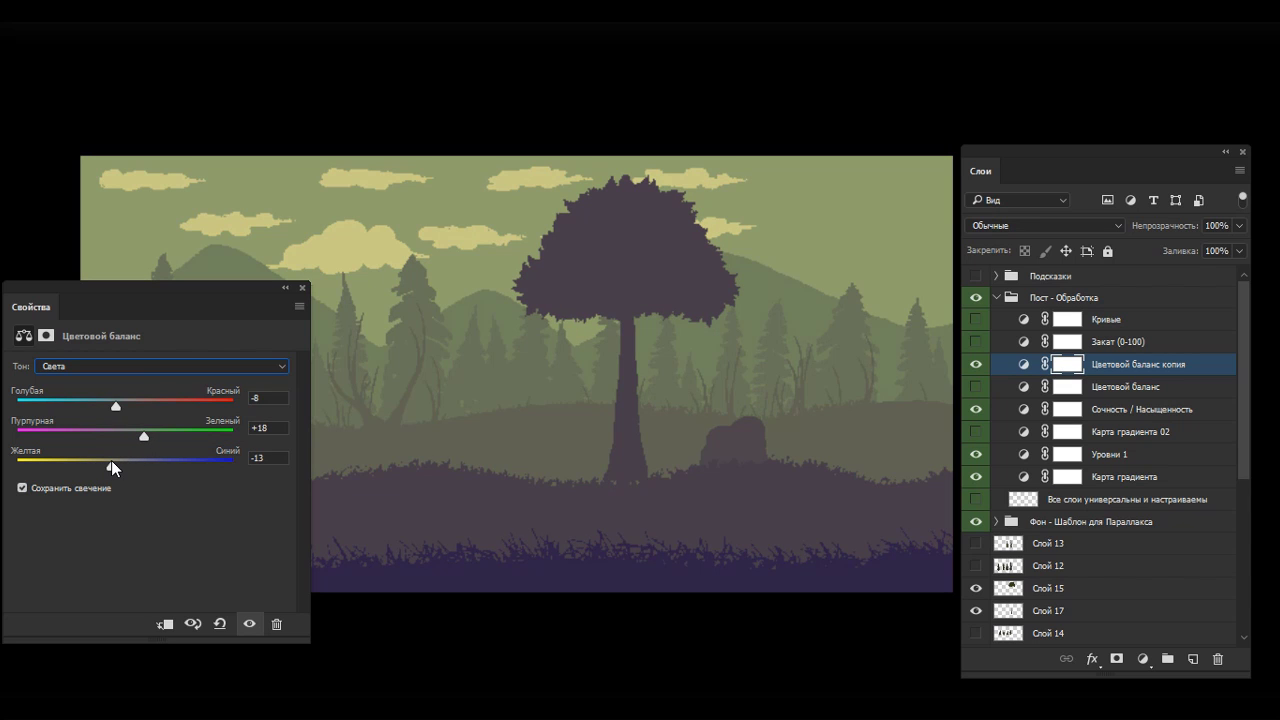
click(302, 288)
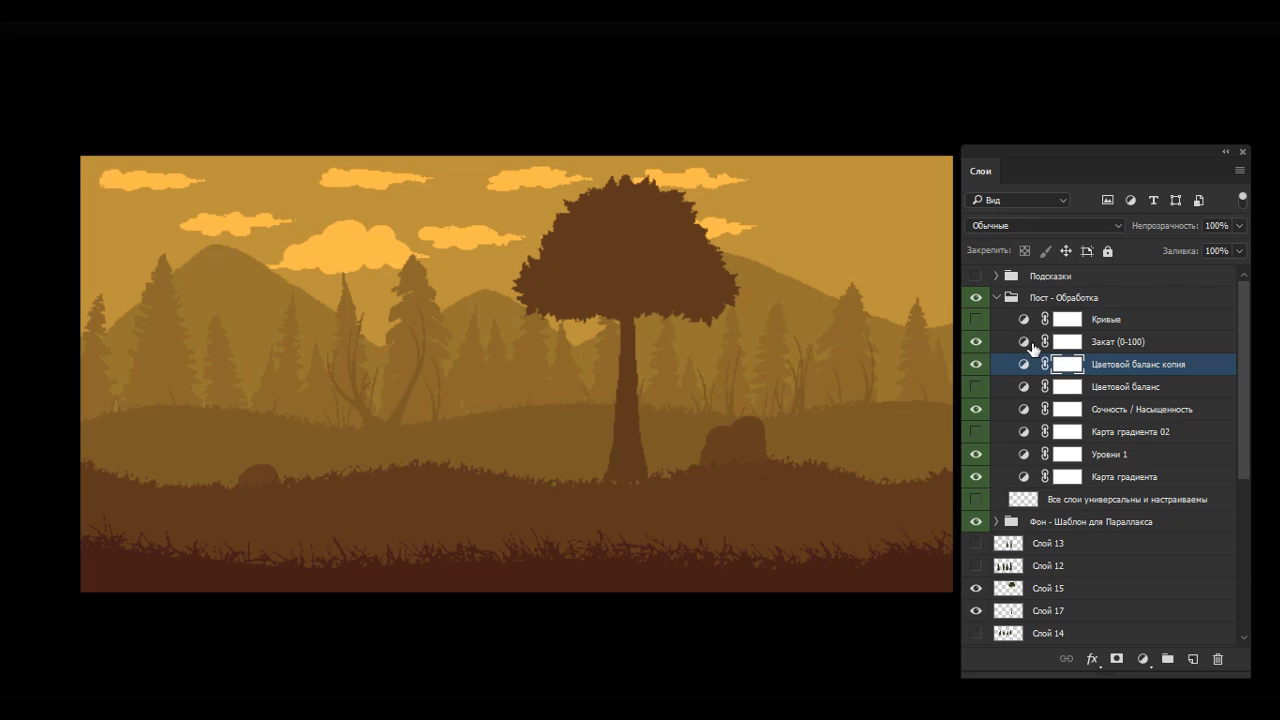
Step: Try different densities of the warm photo filter on Закат (0-100) and hide the layer again
click(1030, 345)
double_click(1020, 341)
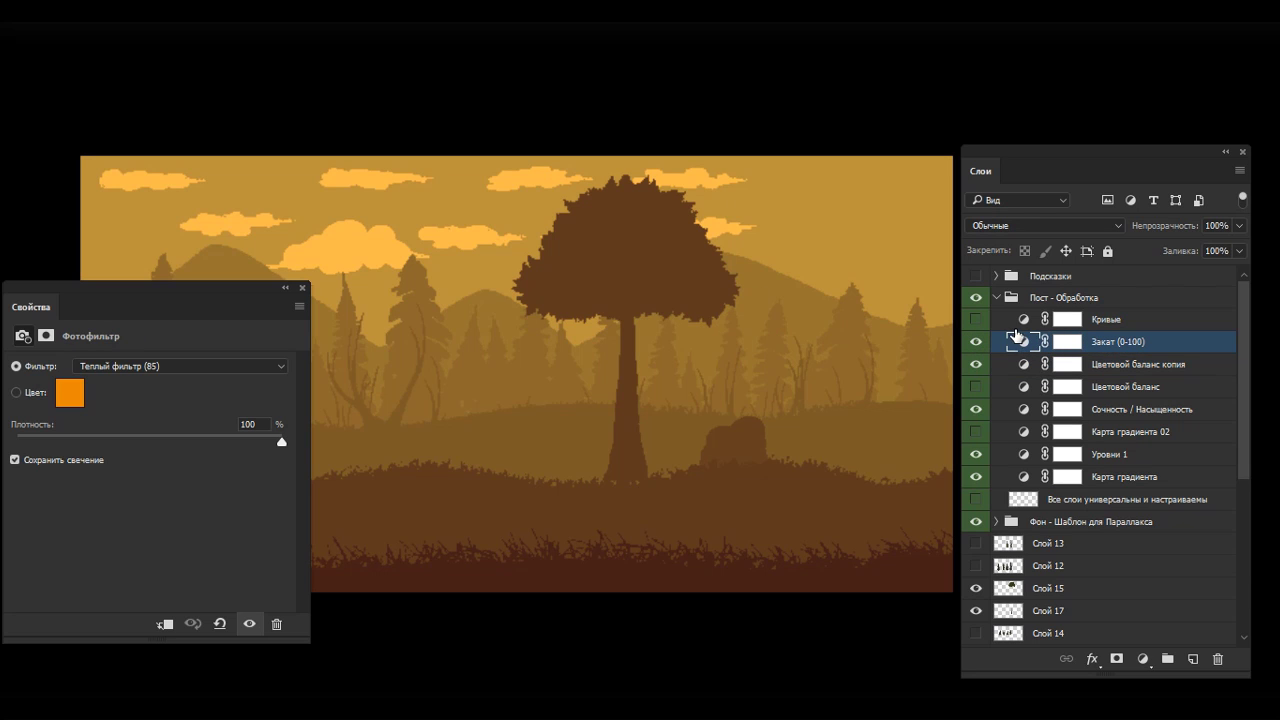
drag(278, 441, 94, 442)
drag(241, 462, 126, 455)
click(302, 289)
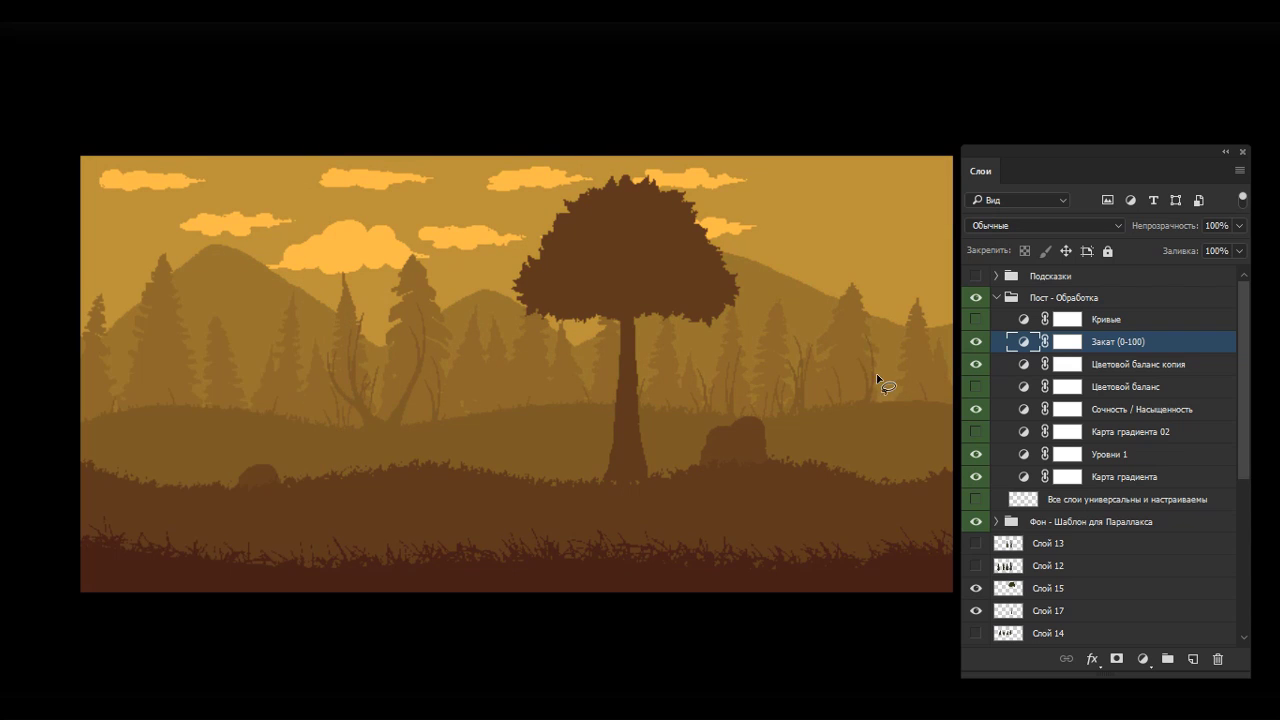
click(976, 341)
Step: Show the Кривые layer, adjust the shadow point of its RGB curve slightly and move the upper point toward the highlights
click(975, 319)
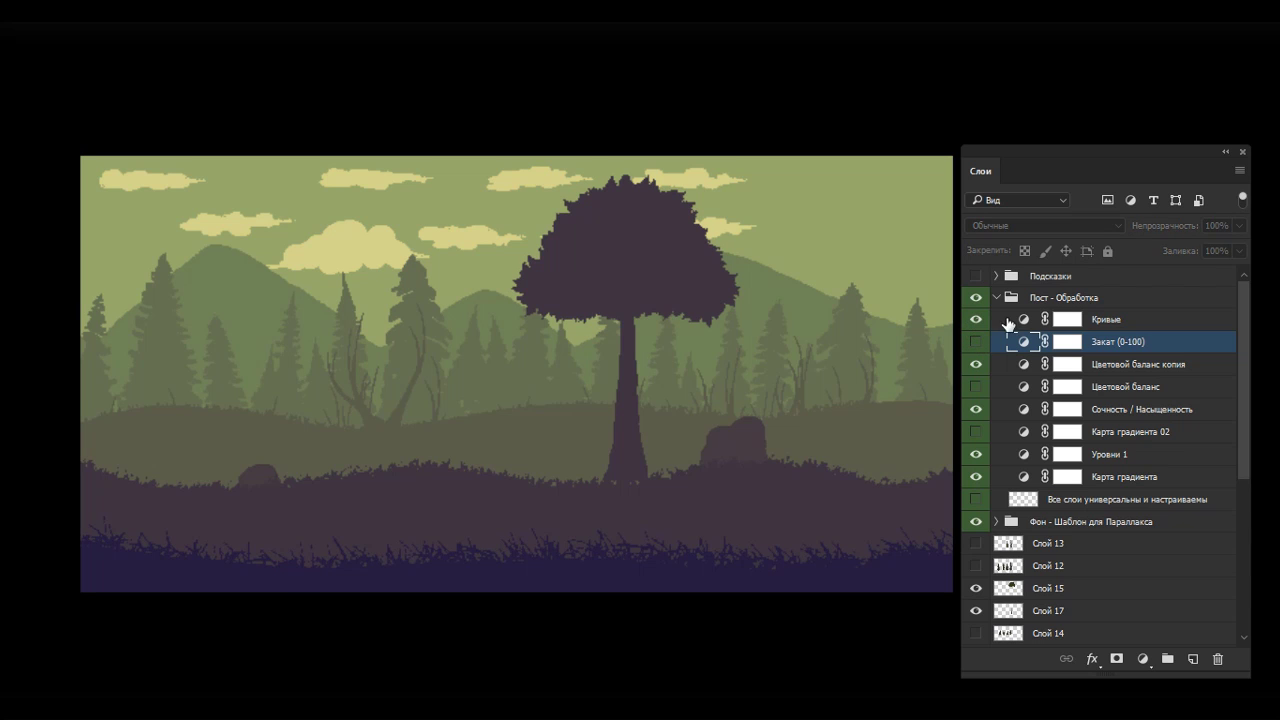
click(1024, 321)
double_click(1024, 322)
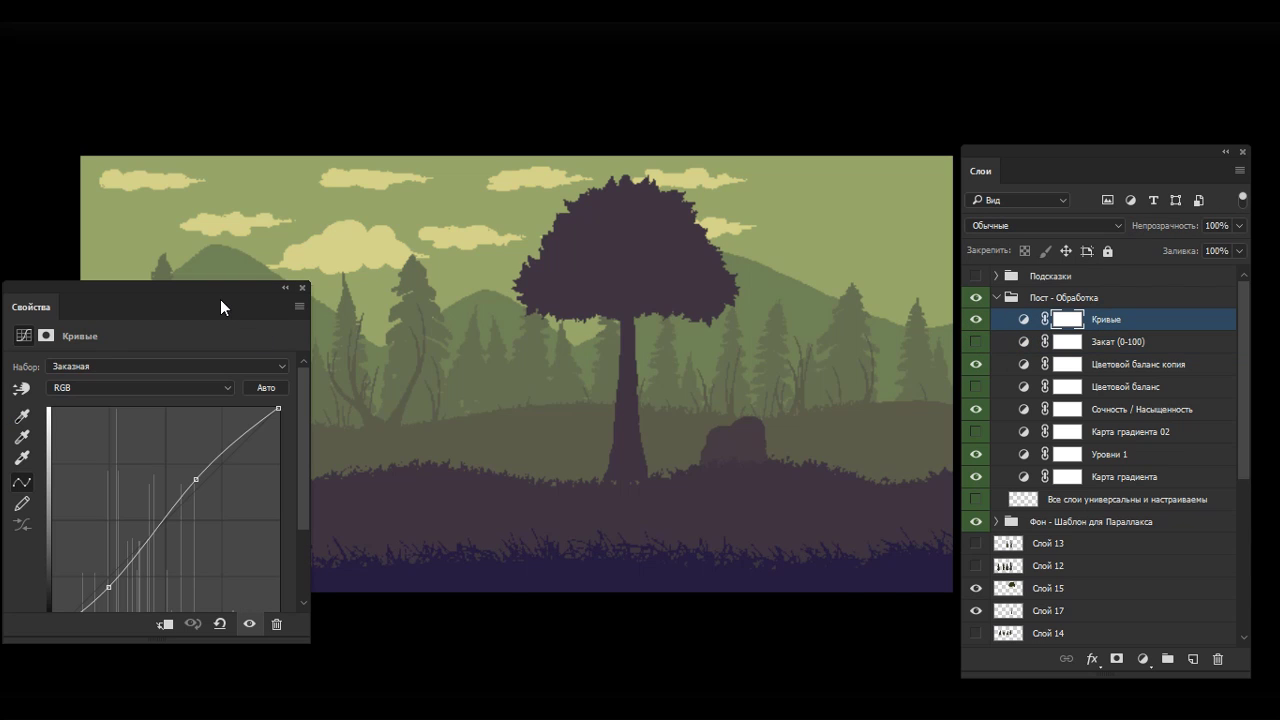
drag(220, 299, 1142, 213)
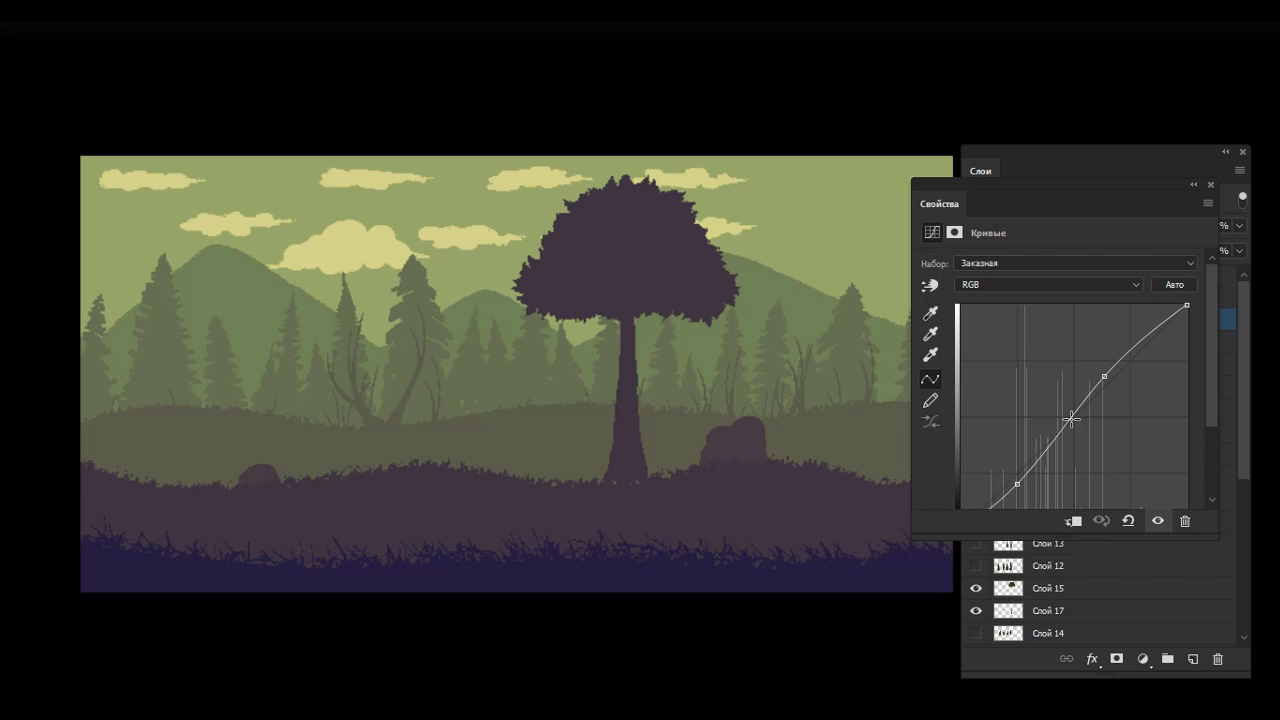
drag(1017, 484, 1021, 487)
drag(1104, 376, 1133, 350)
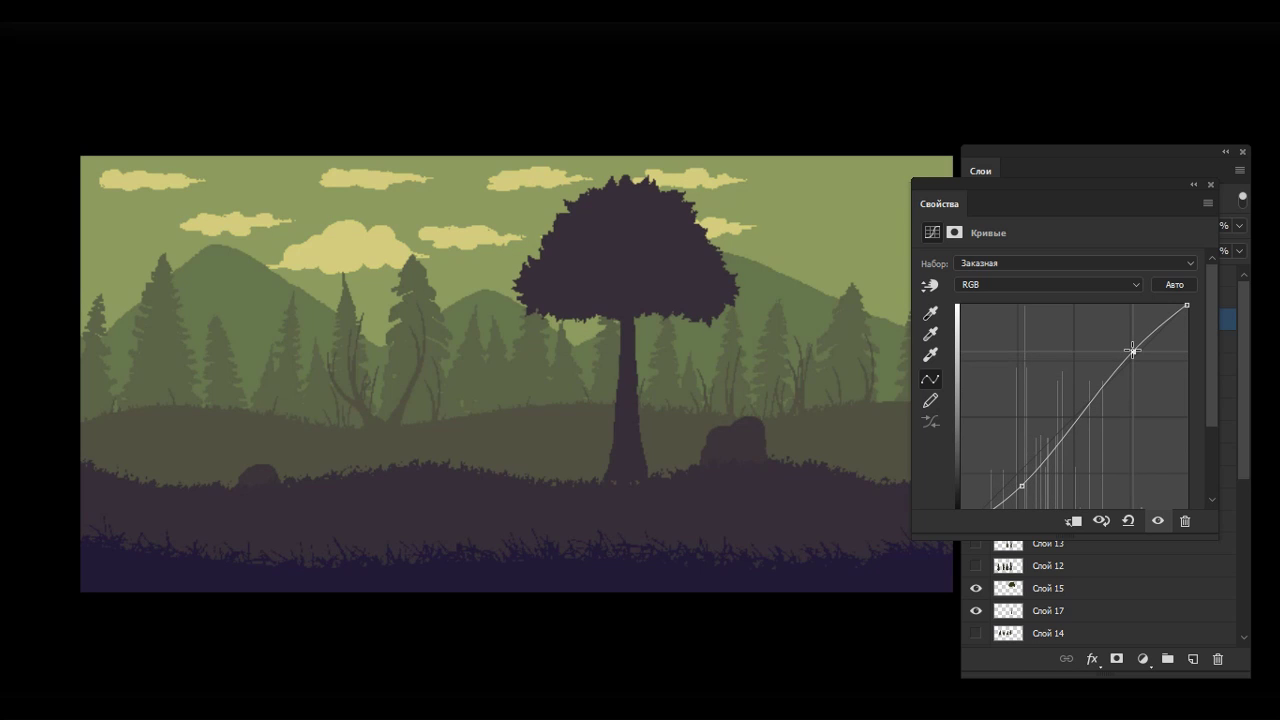
click(1211, 185)
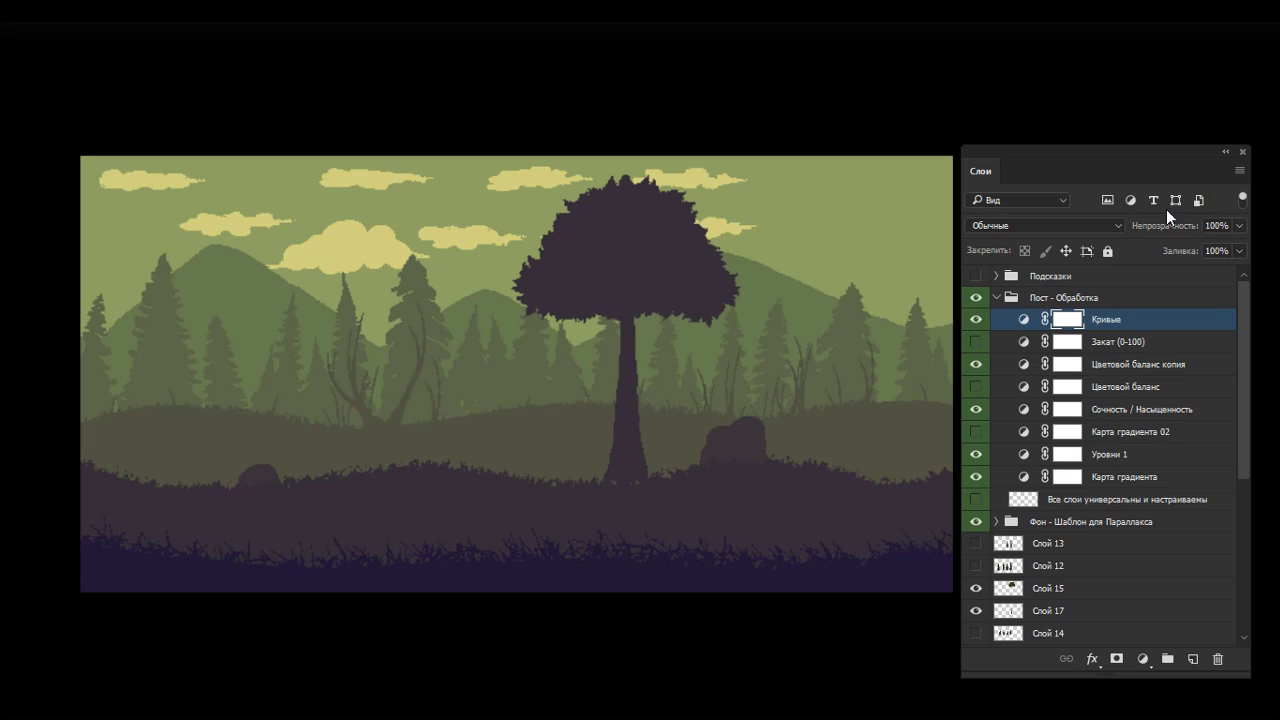
Step: Collapse the Пост - Обработка group and switch it off and on to compare the scene before and after processing
click(1005, 295)
click(996, 297)
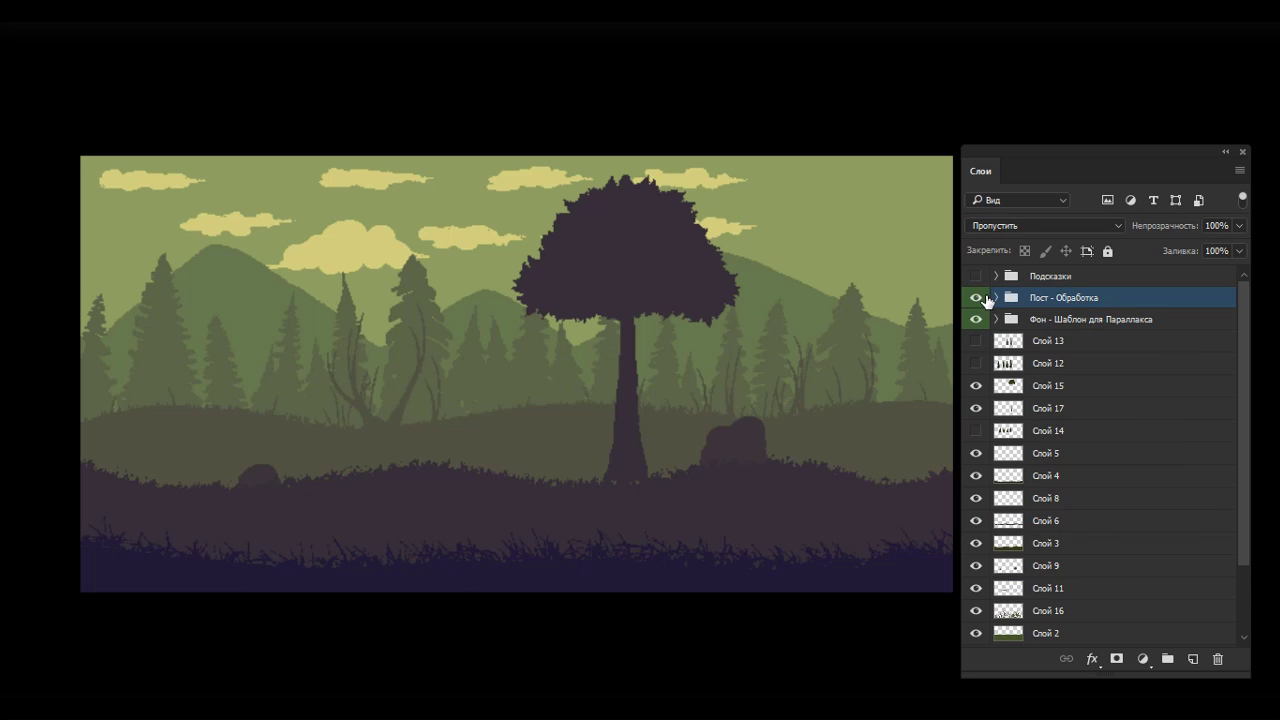
click(976, 298)
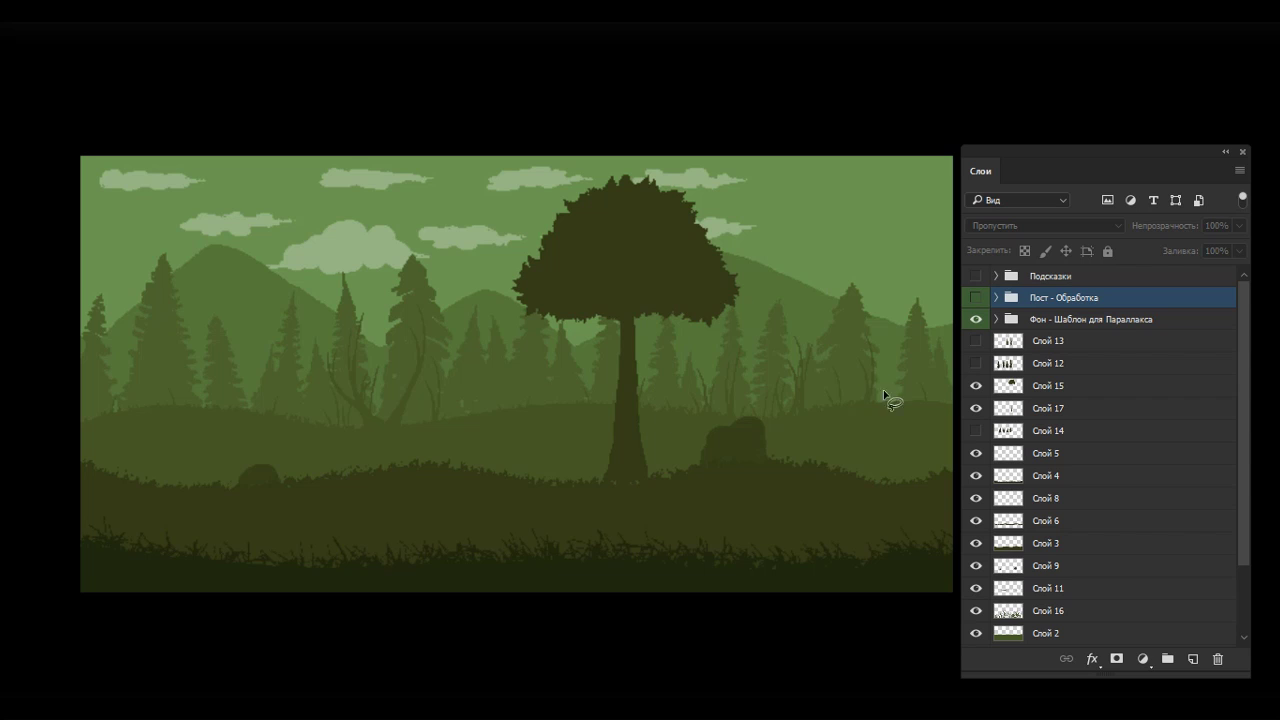
click(978, 298)
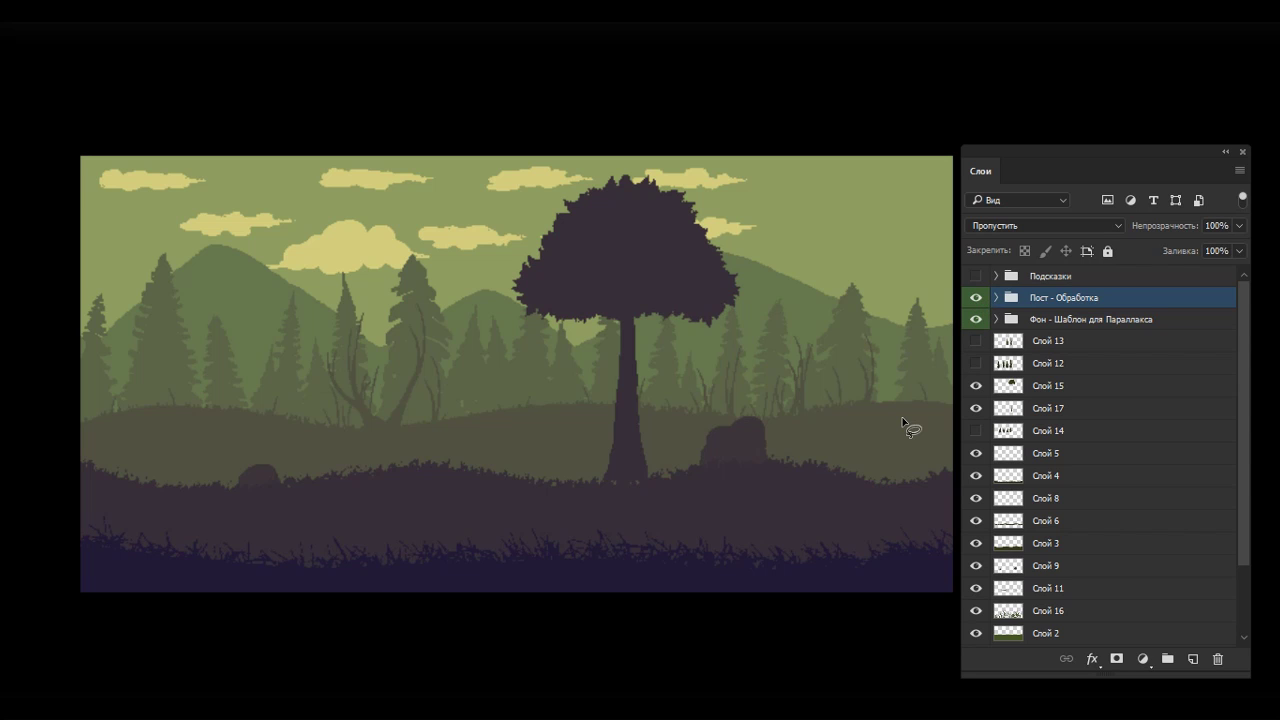
Step: Show Подсказки to compare the tones in black and white with and without Пост - Обработка, and hide it again
click(977, 276)
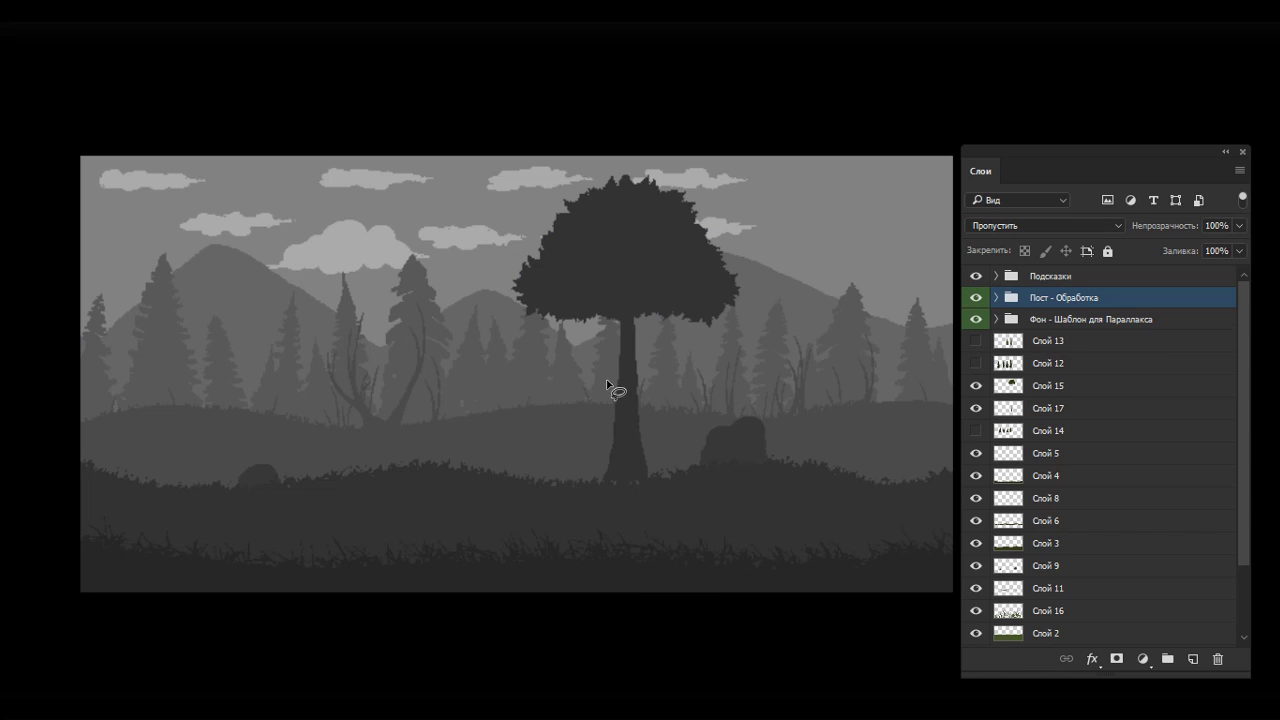
click(977, 298)
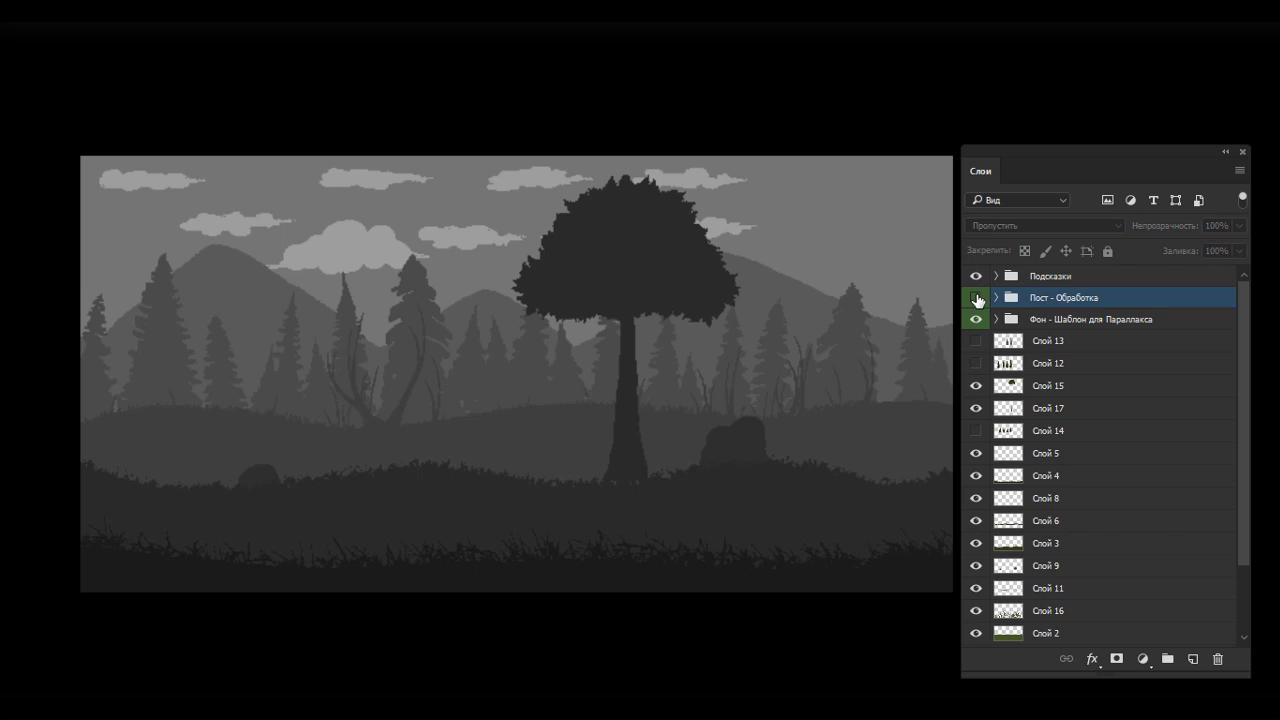
click(977, 298)
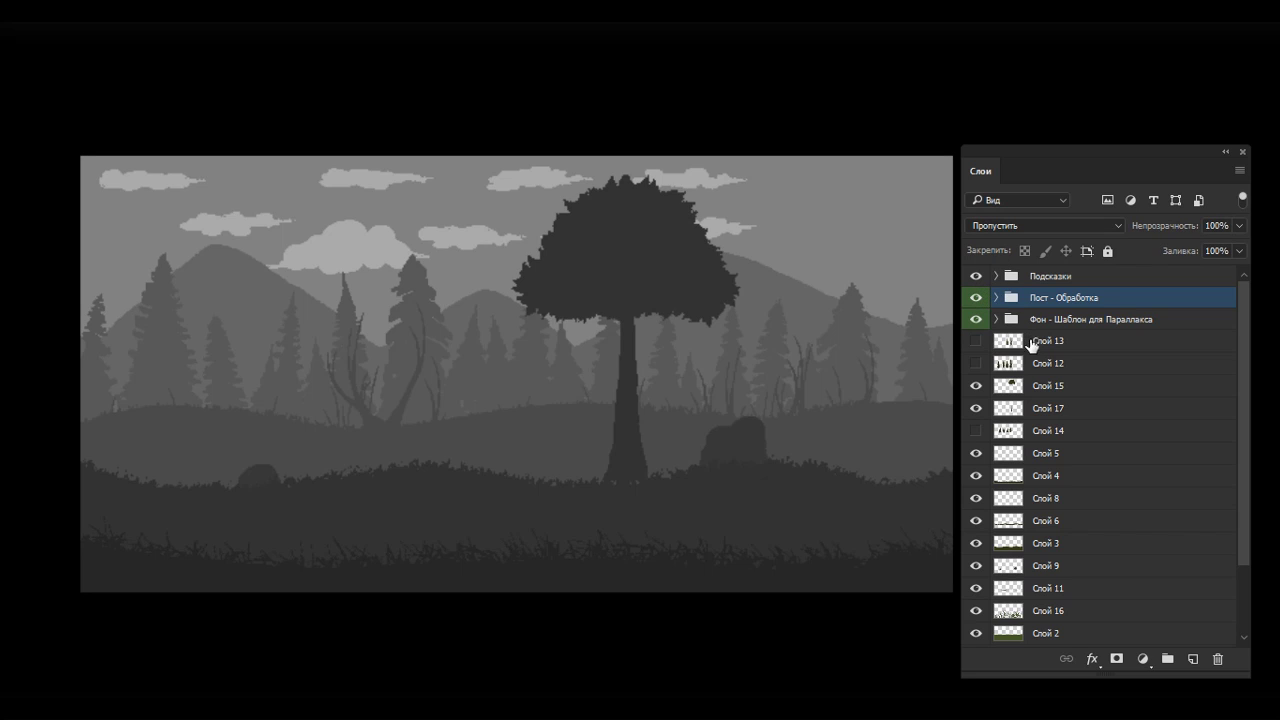
click(976, 276)
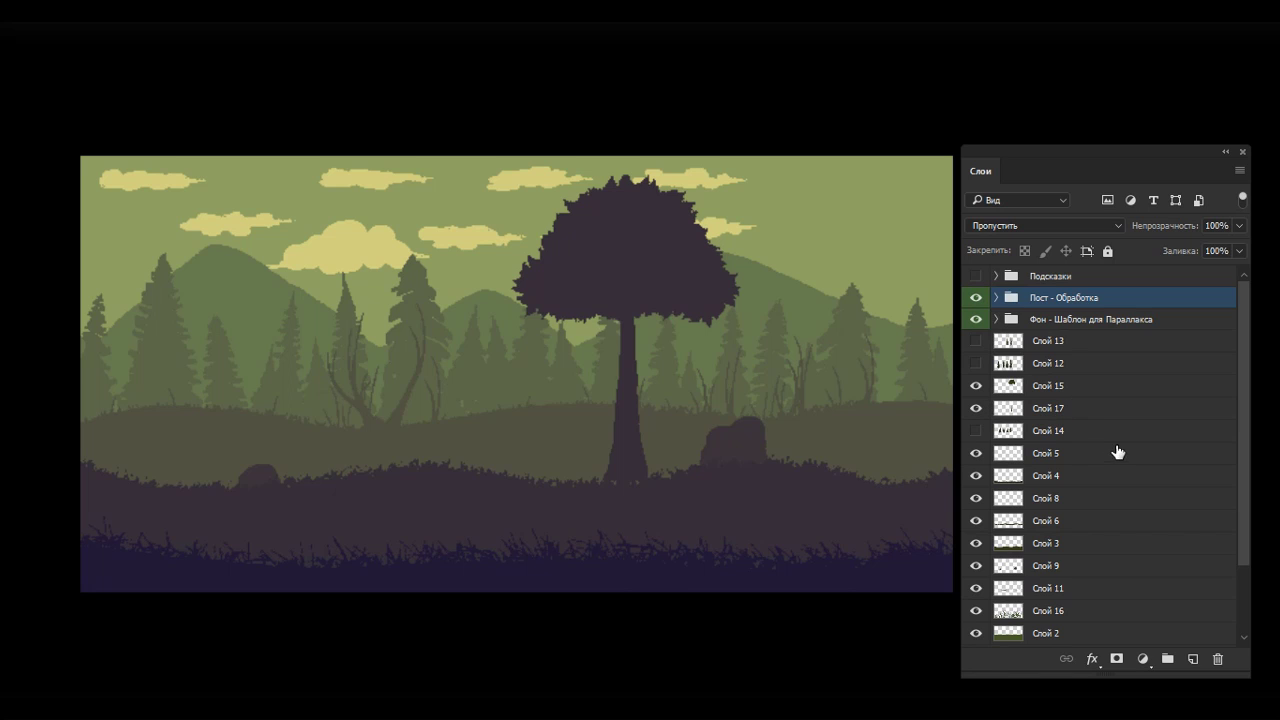
Step: Briefly hide Слой 7, Слой 2, Слой 16 and Слой 5 one at a time to examine which scene element each contains
scroll(1151, 471, down, 3)
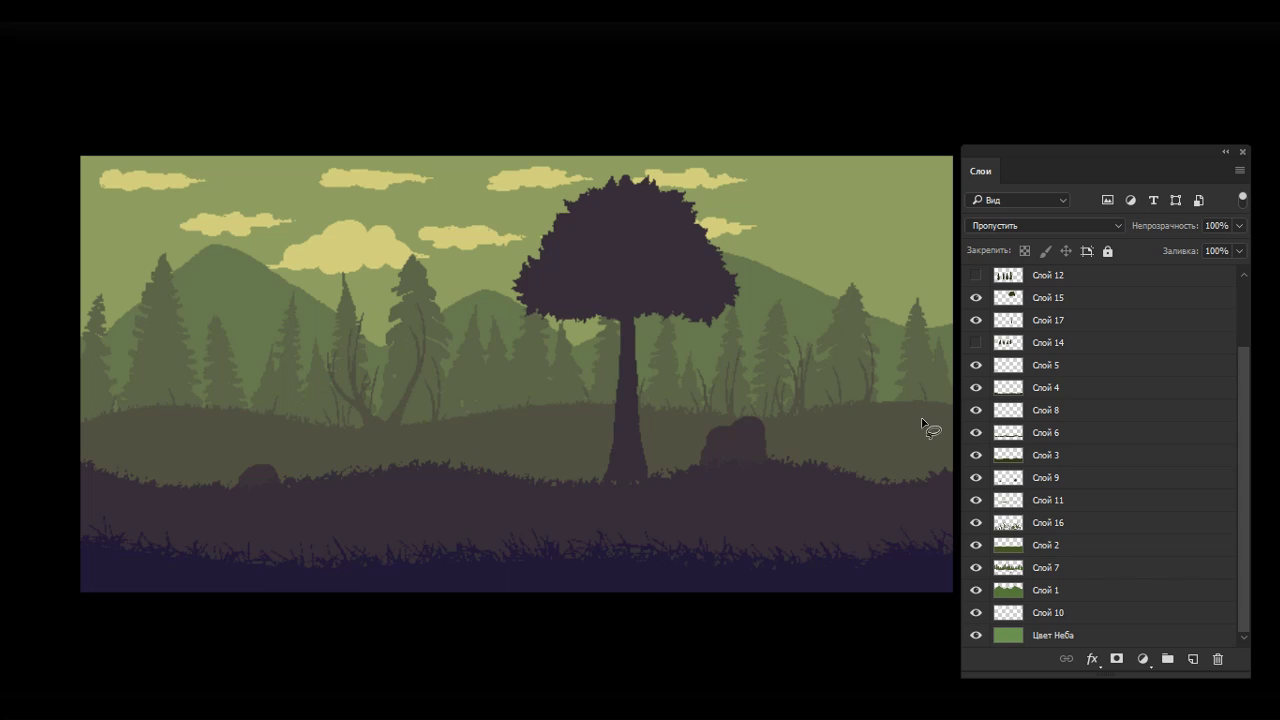
click(977, 568)
click(977, 568)
click(977, 543)
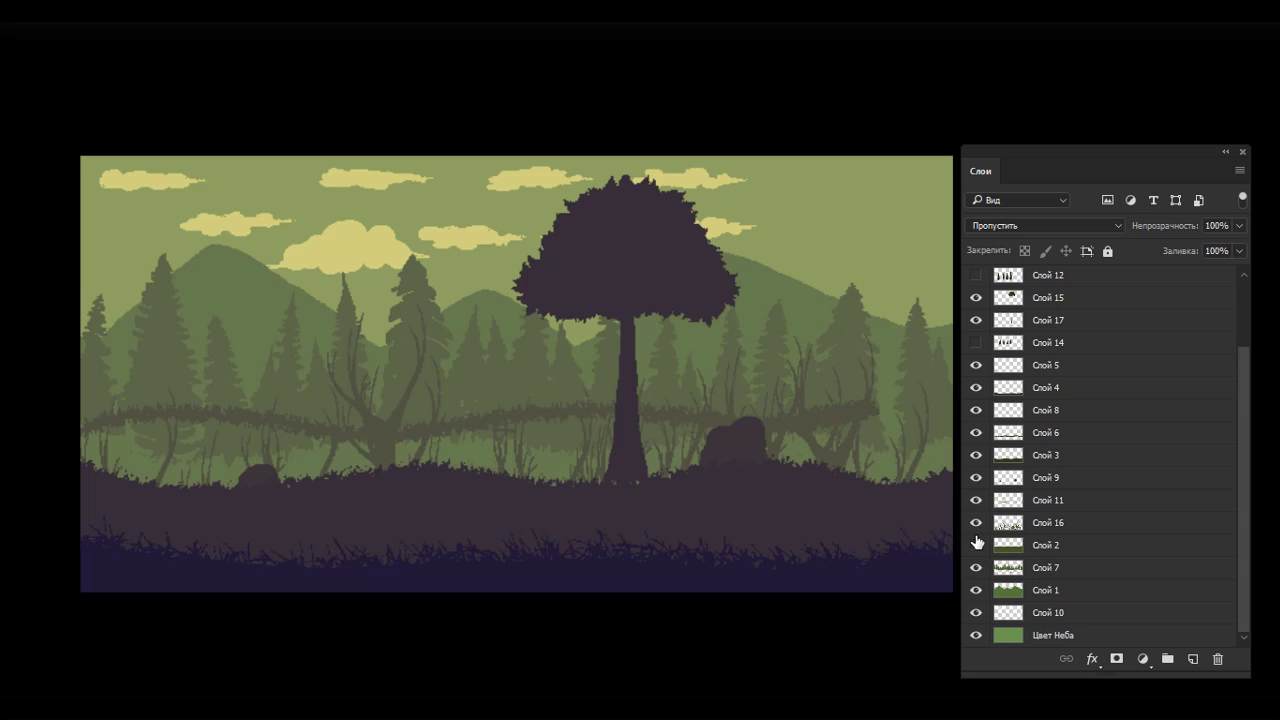
click(977, 543)
click(977, 523)
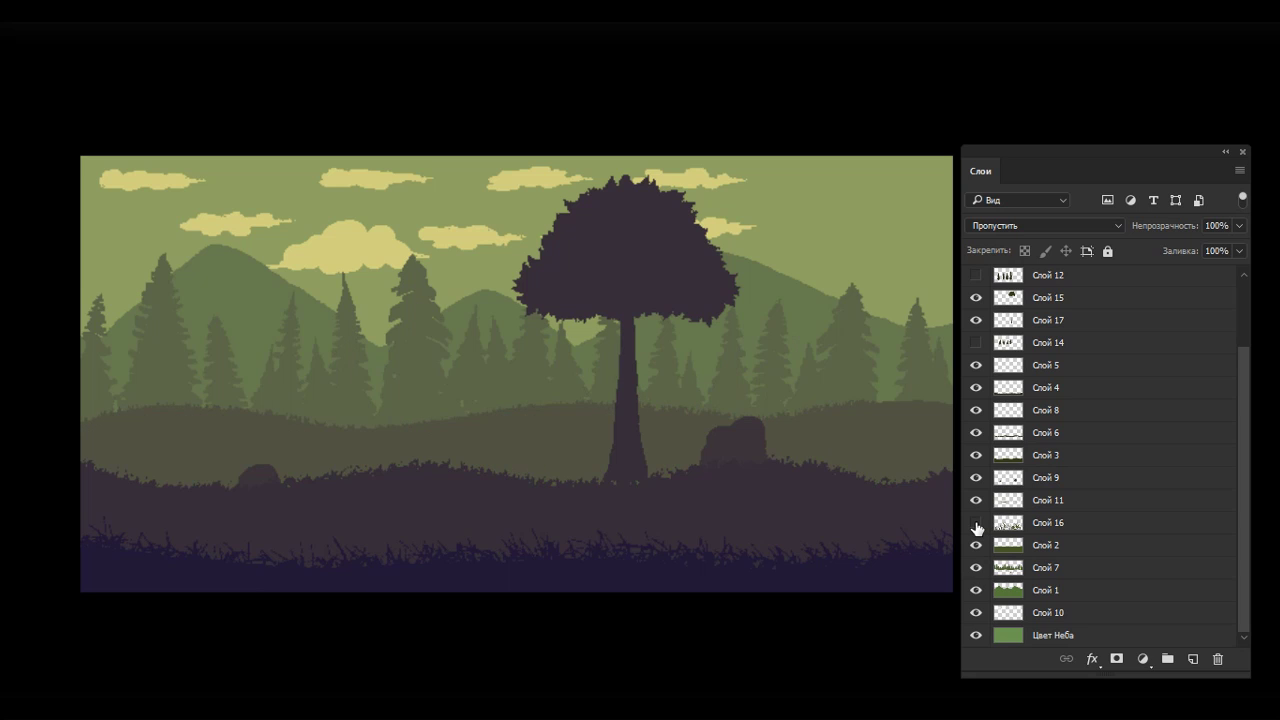
click(977, 523)
click(977, 365)
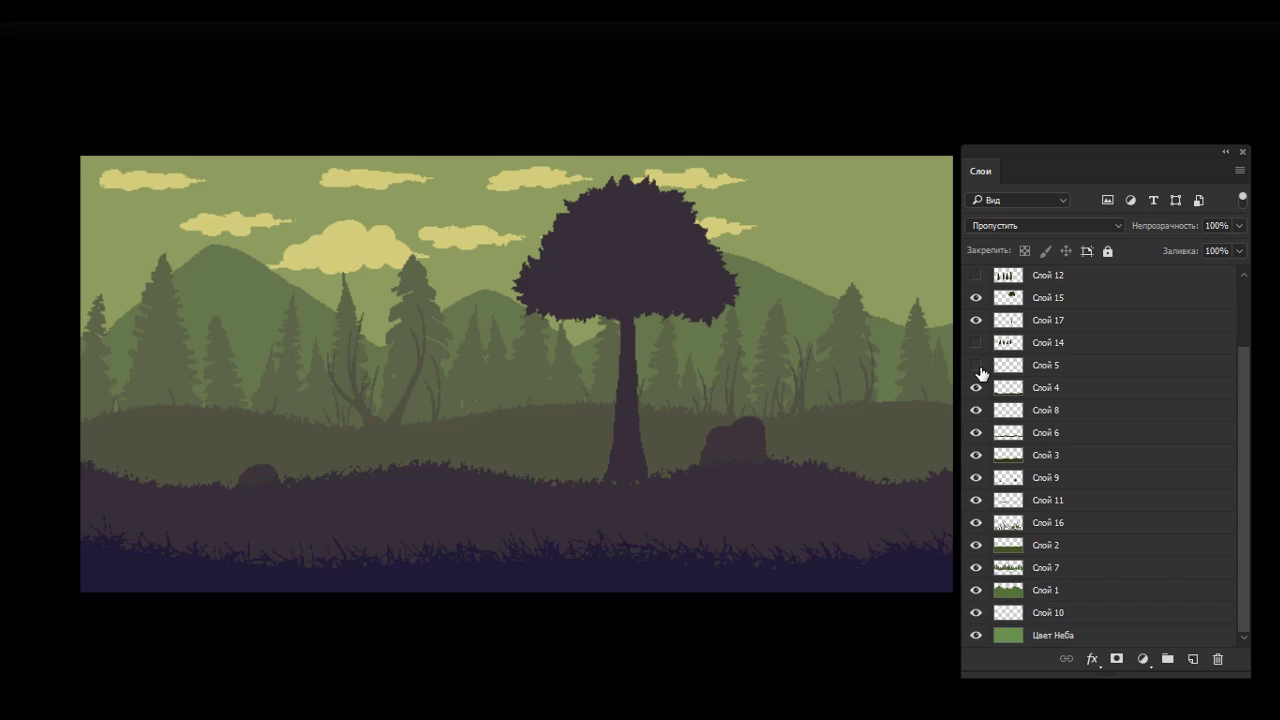
click(978, 366)
Step: Select Слой 4 and briefly hide it to examine which foreground element it contains
scroll(1080, 410, up, 2)
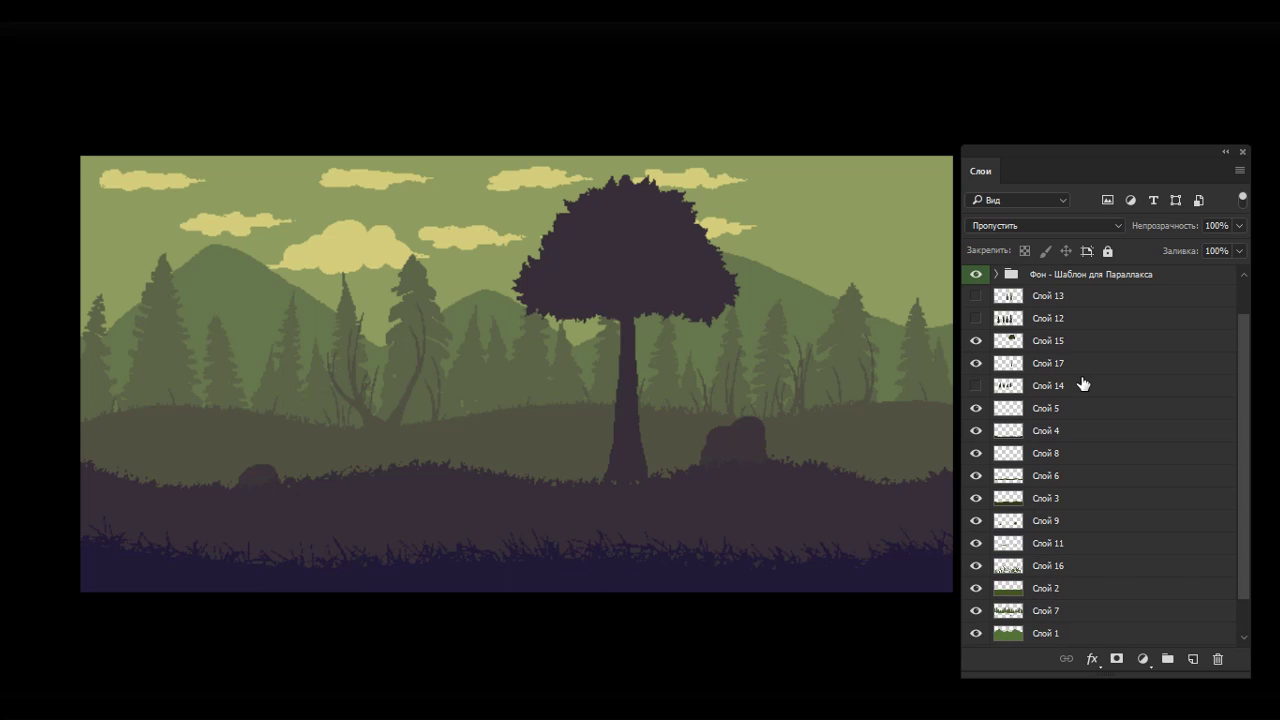
click(977, 430)
click(1008, 432)
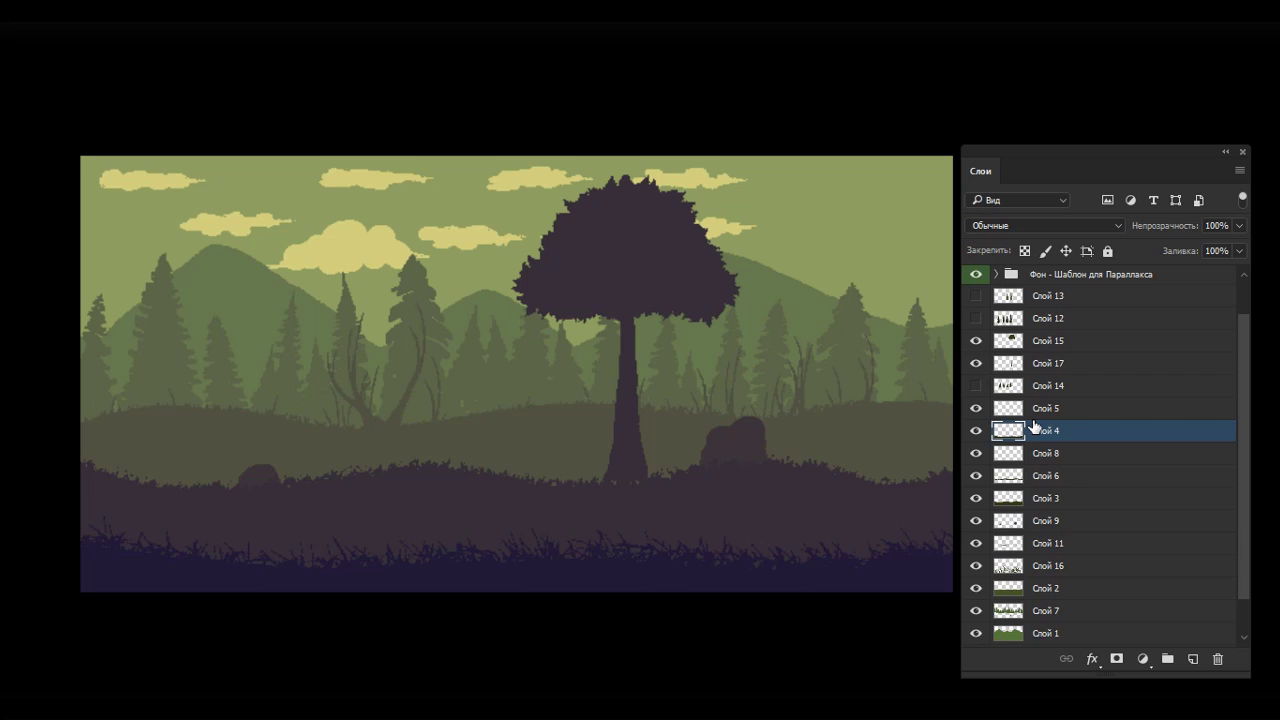
click(976, 430)
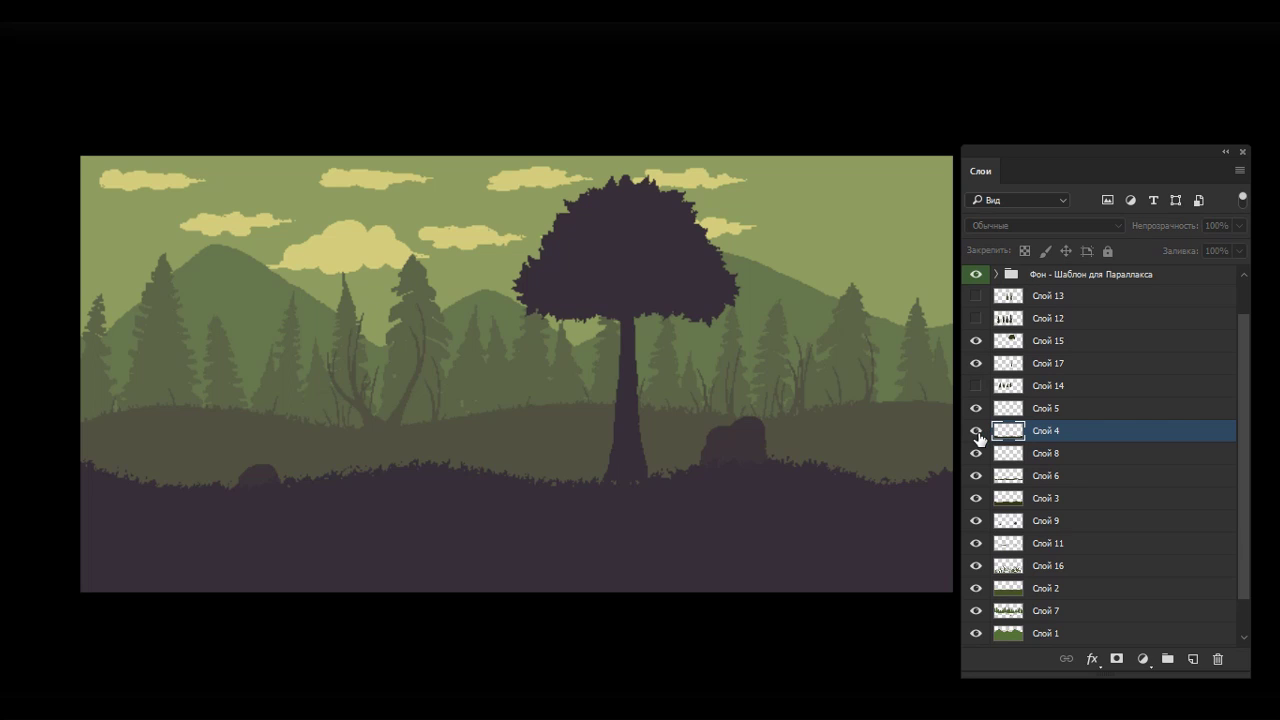
click(976, 430)
key(ctrl+u)
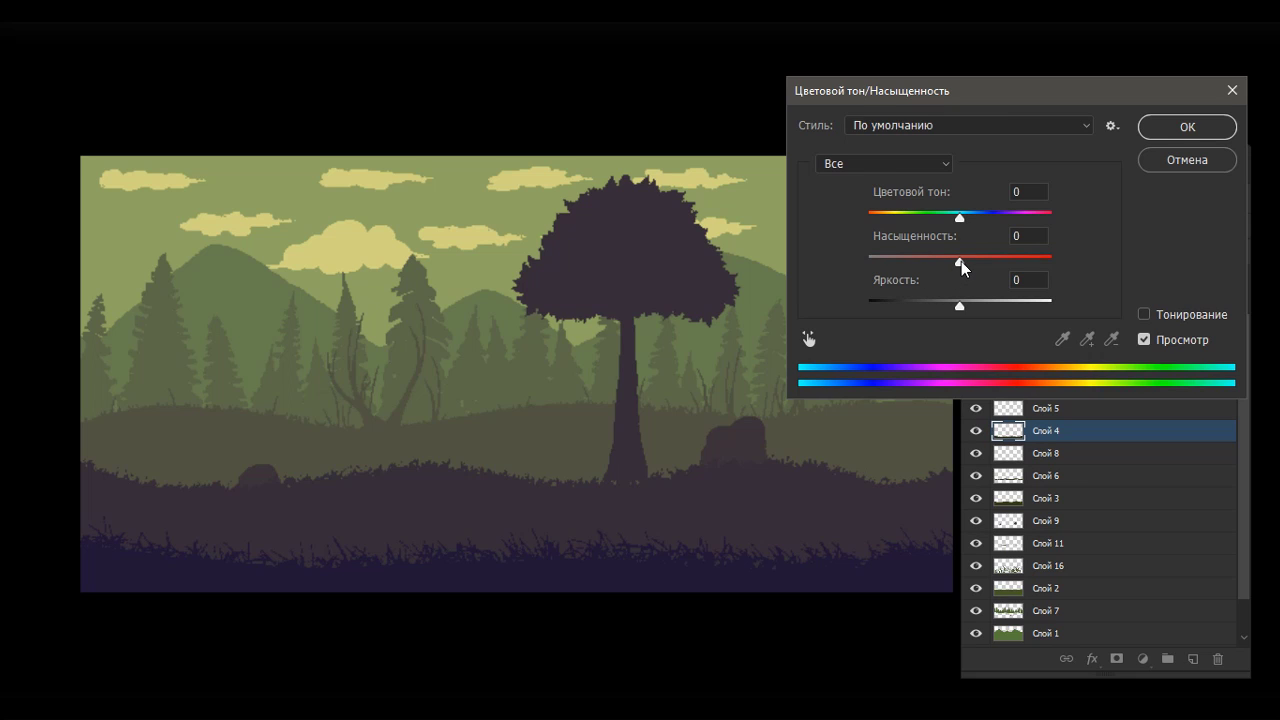
drag(961, 261, 852, 264)
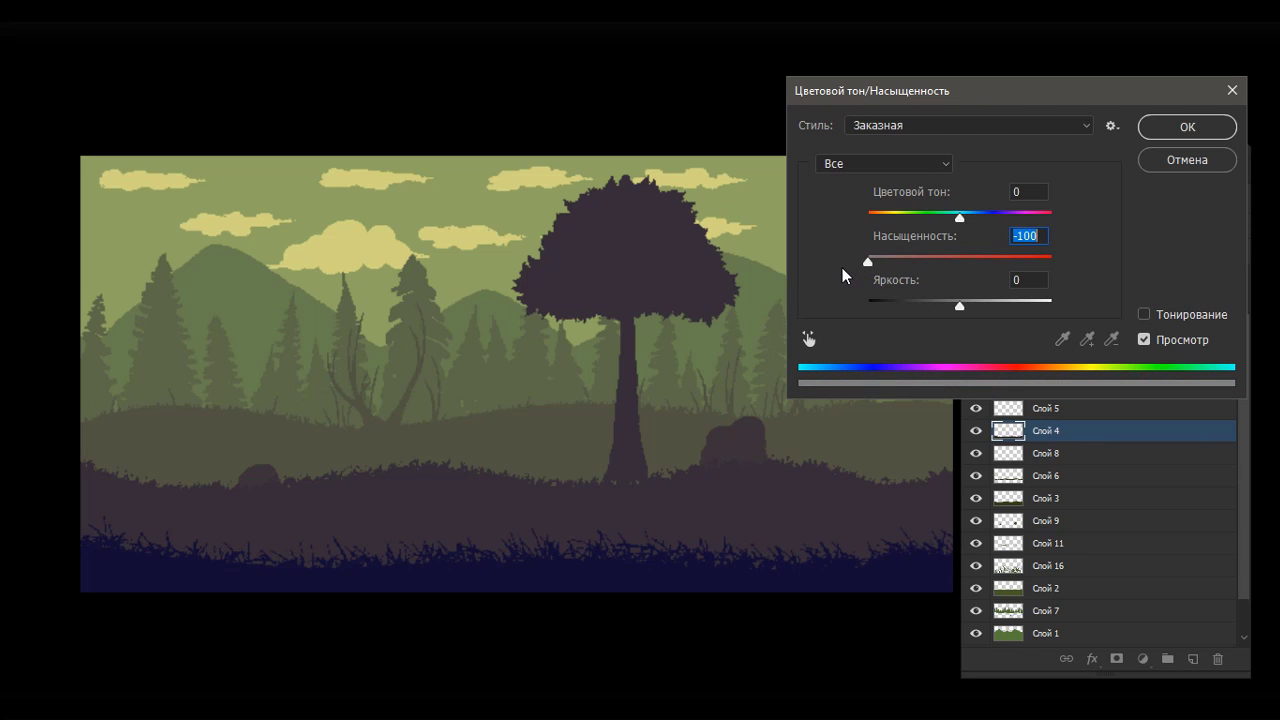
click(1162, 160)
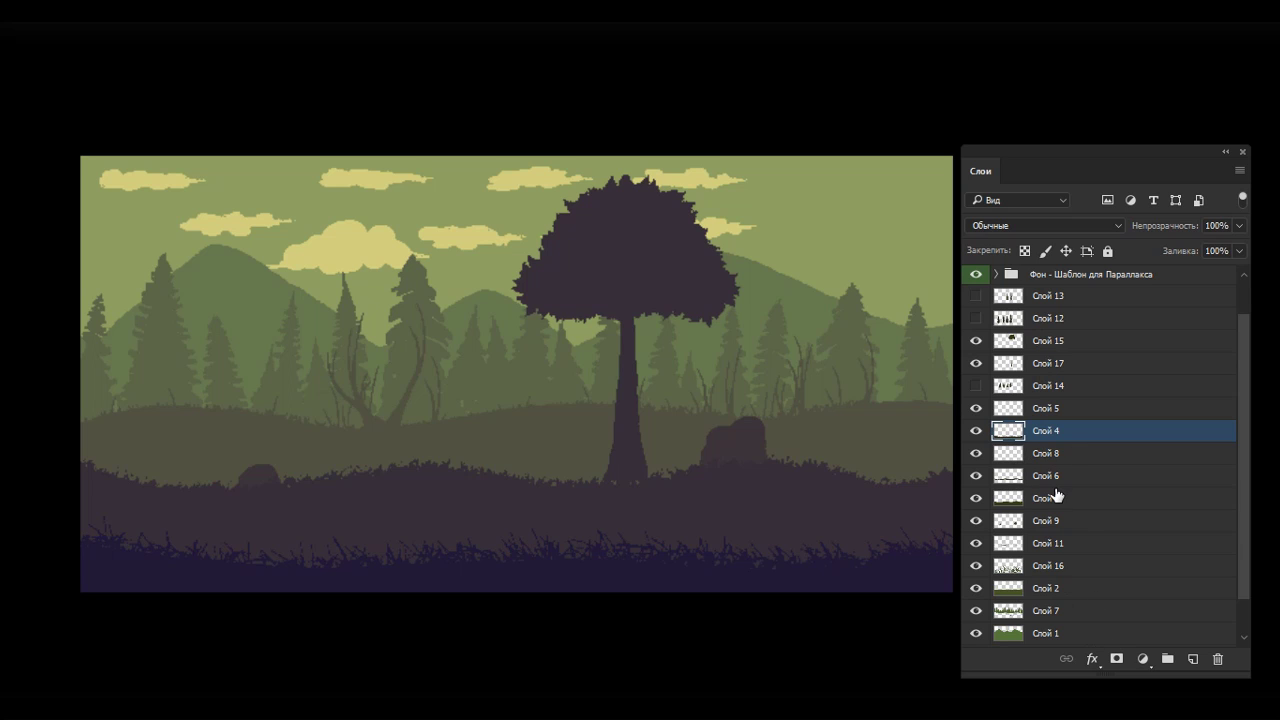
Step: Adjust Слой 4 with Hue/Saturation, raising Насыщенность to +100 and slightly lowering Яркость
key(ctrl+u)
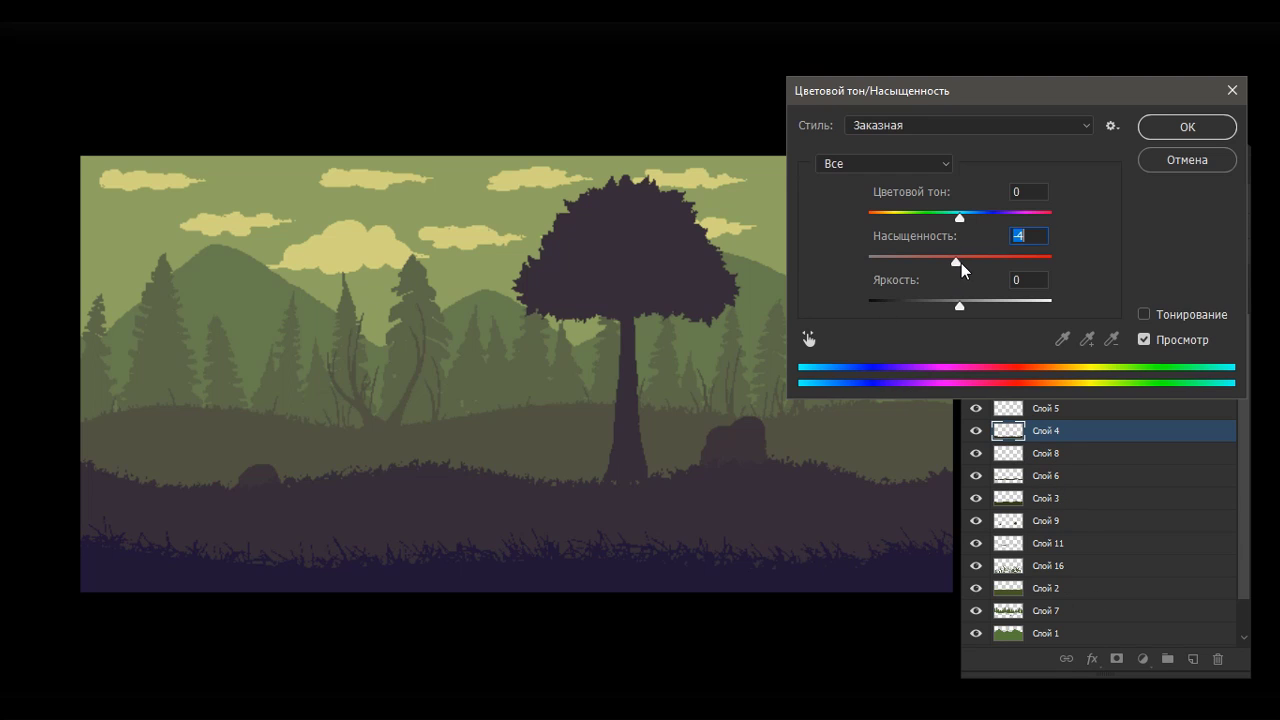
drag(961, 263, 1015, 262)
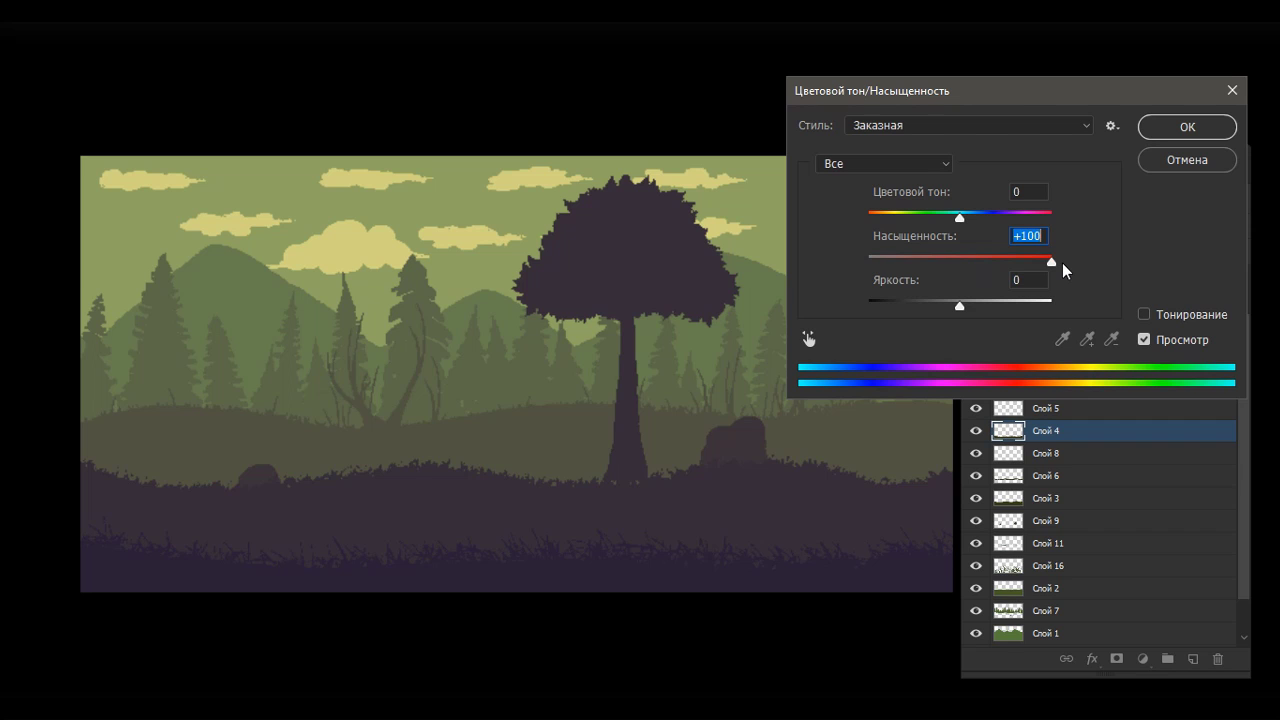
mouse_move(958, 309)
mouse_down()
mouse_move(936, 304)
mouse_move(977, 307)
mouse_move(938, 313)
mouse_up()
key(Return)
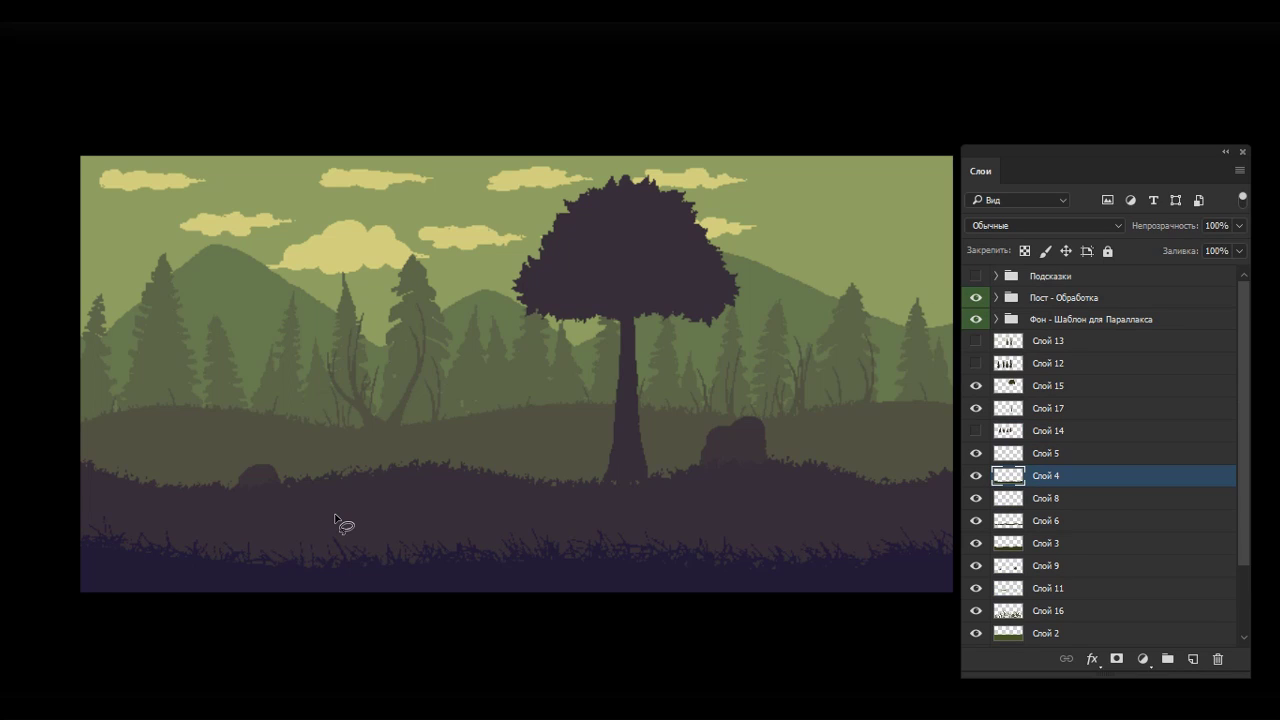
Step: Group all scene layers from Слой 13 down to and including Цвет Неба
click(1004, 343)
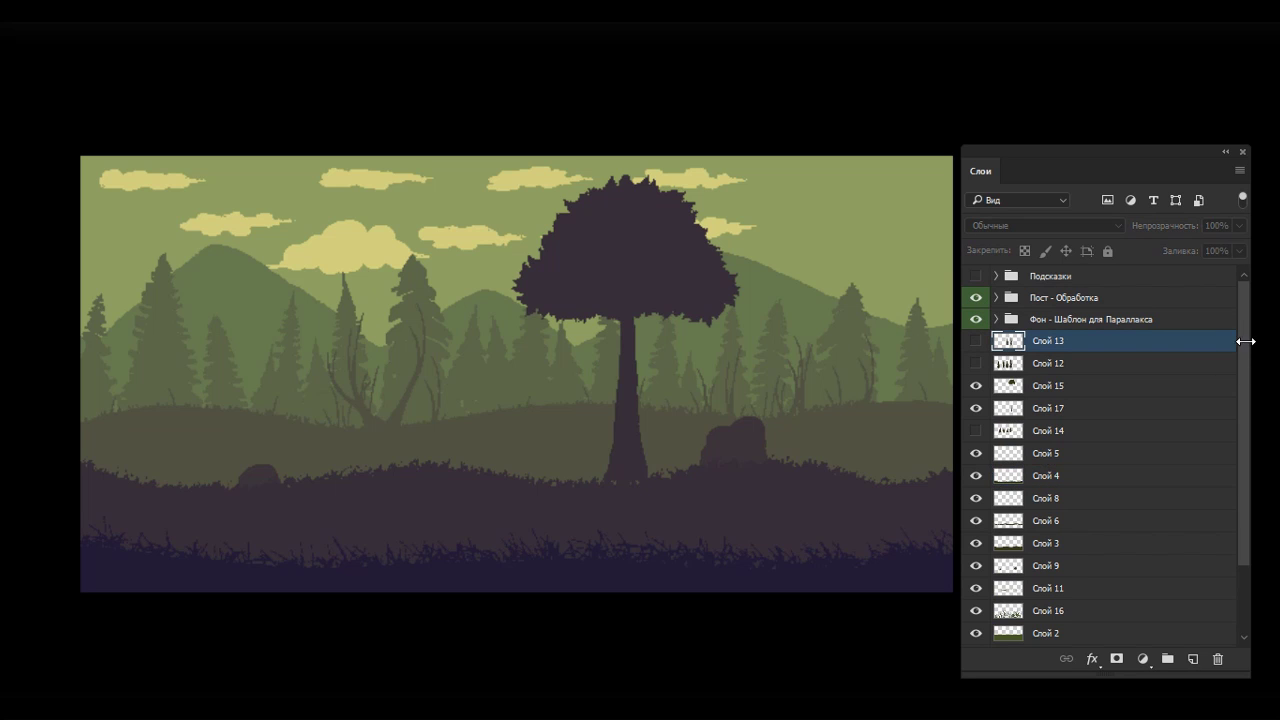
scroll(1246, 325, down, 3)
shift+click(1048, 612)
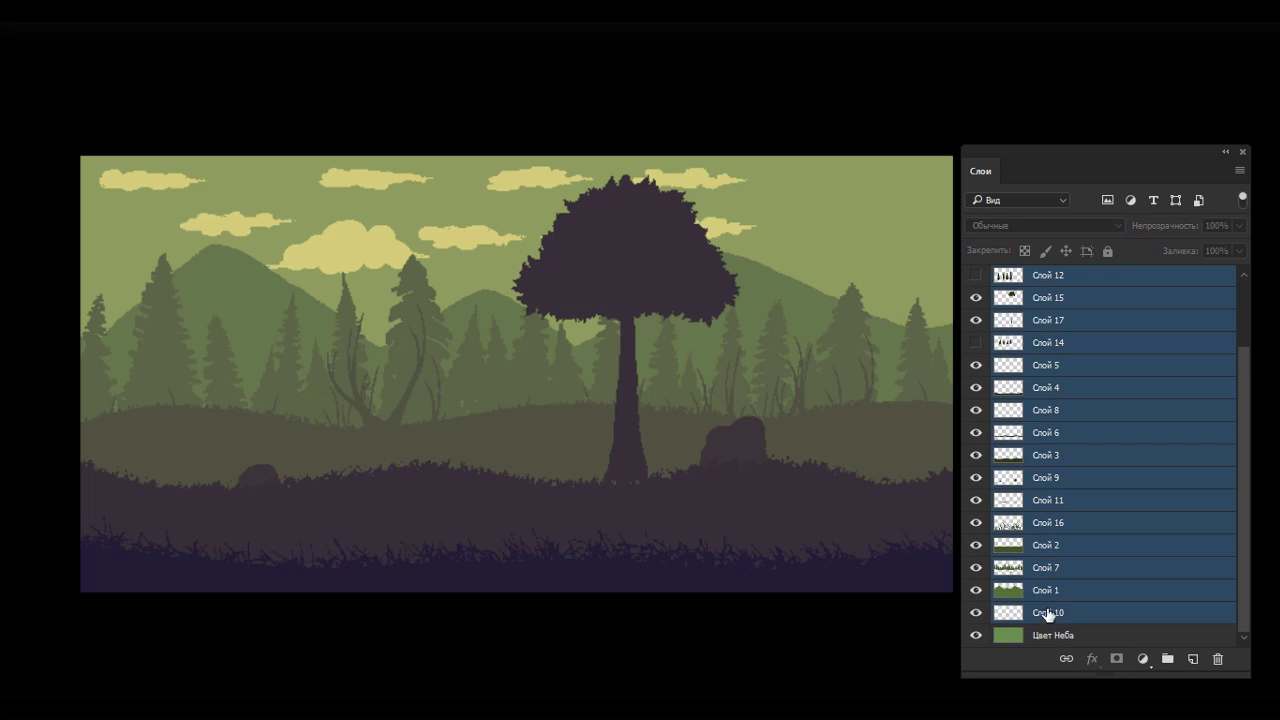
key(ctrl+g)
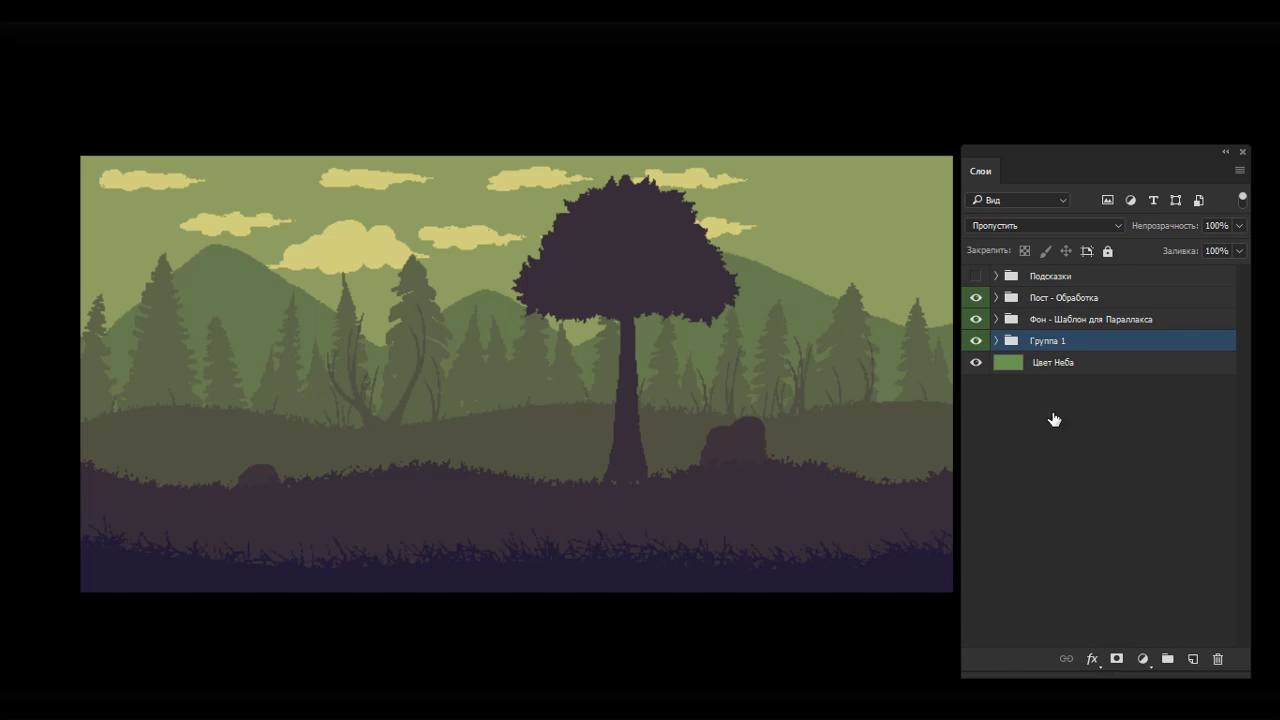
key(ctrl+z)
scroll(1234, 393, down, 2)
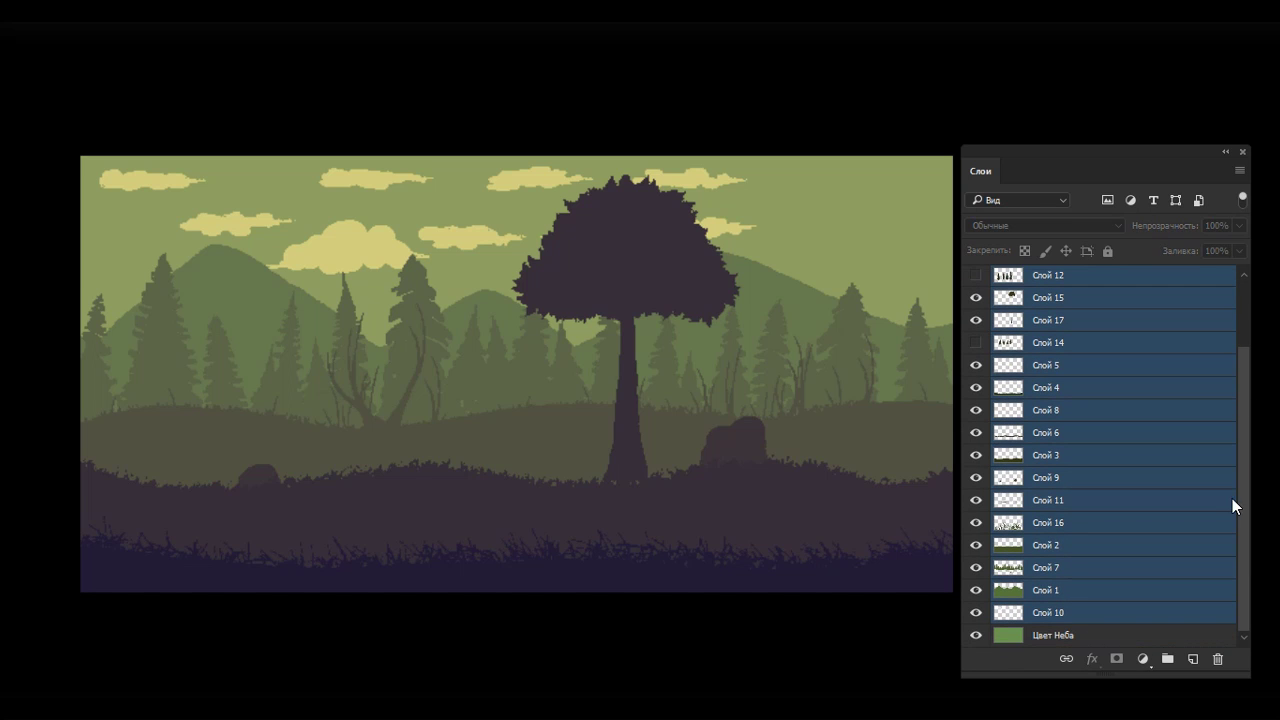
shift+click(1075, 634)
key(ctrl+g)
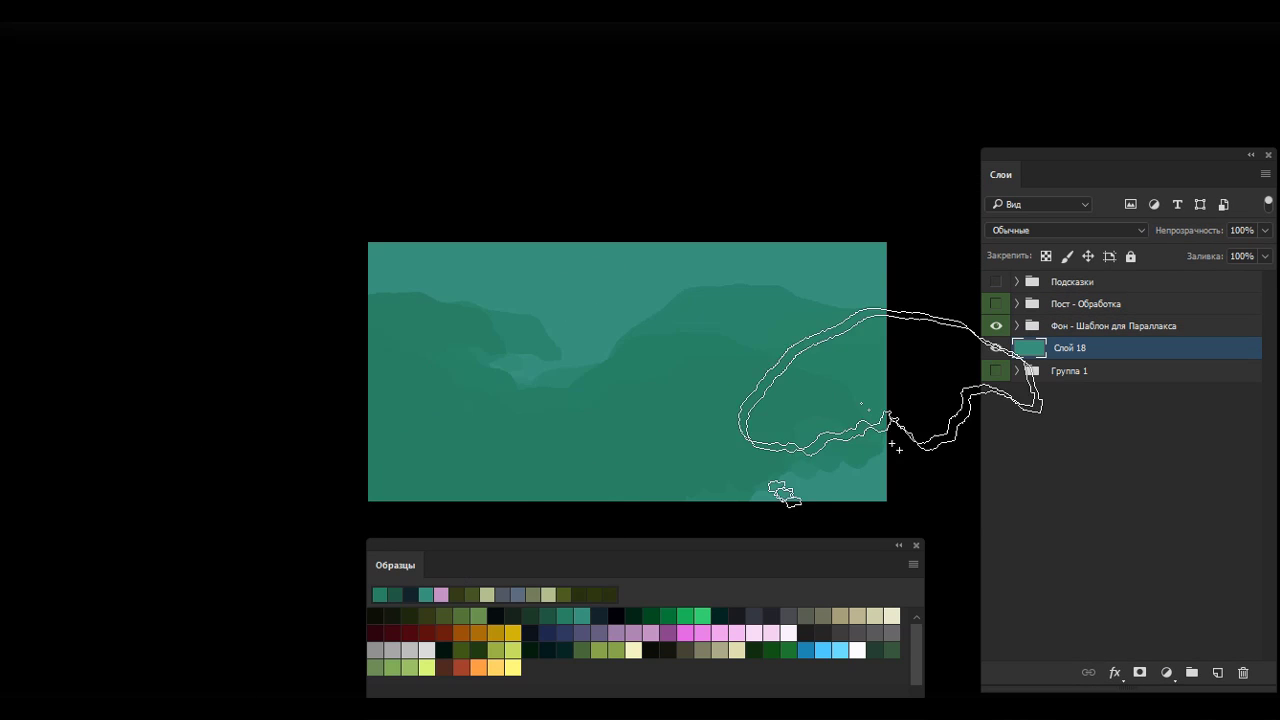
drag(894, 443, 500, 509)
drag(420, 520, 640, 500)
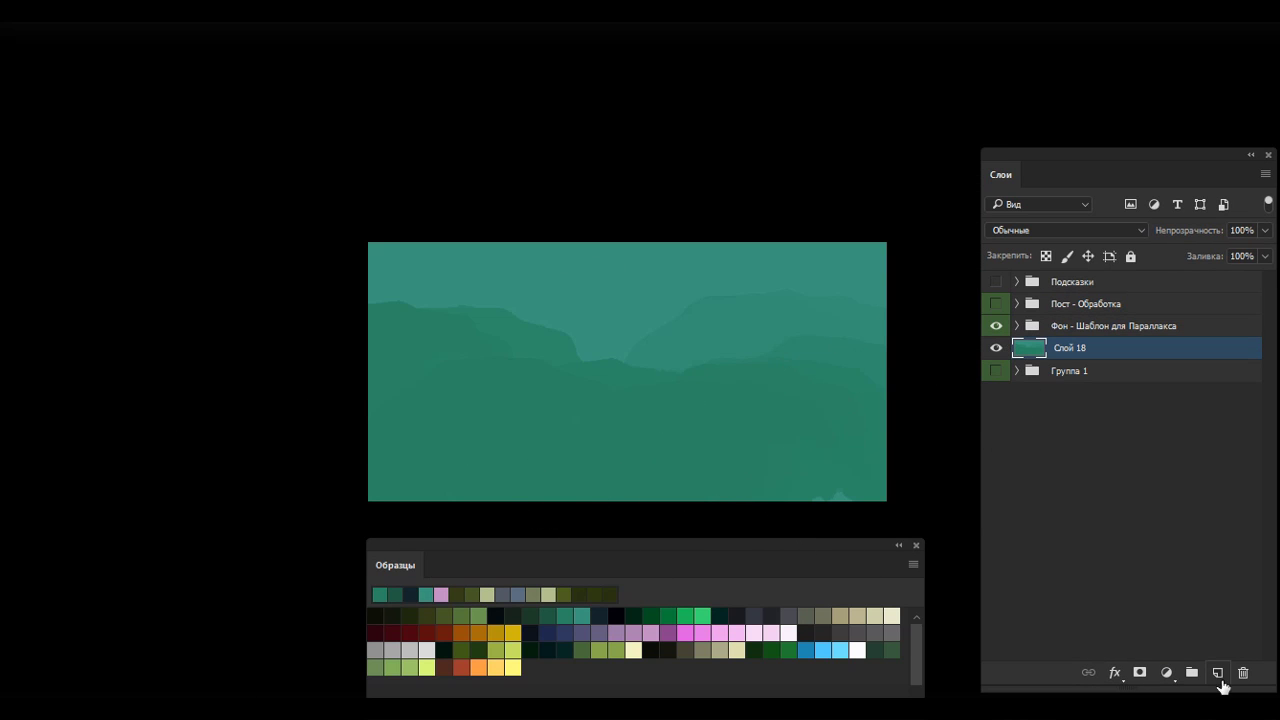
key(ctrl+z)
Step: Add a layer above Слой 18 and paint overlapping green mountain ridges across the whole canvas width
click(1217, 680)
mouse_move(400, 420)
mouse_down()
mouse_move(786, 414)
mouse_move(900, 460)
mouse_up()
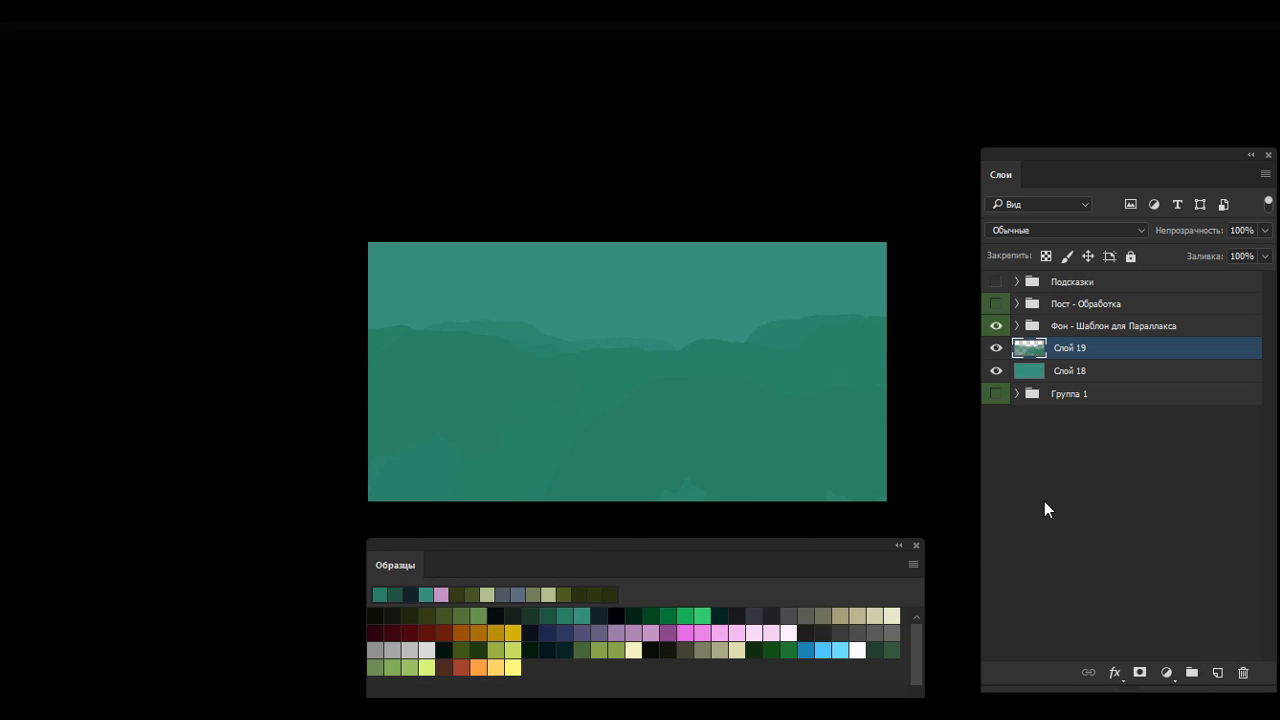
drag(420, 400, 814, 500)
key(ctrl+z)
key(ctrl+z)
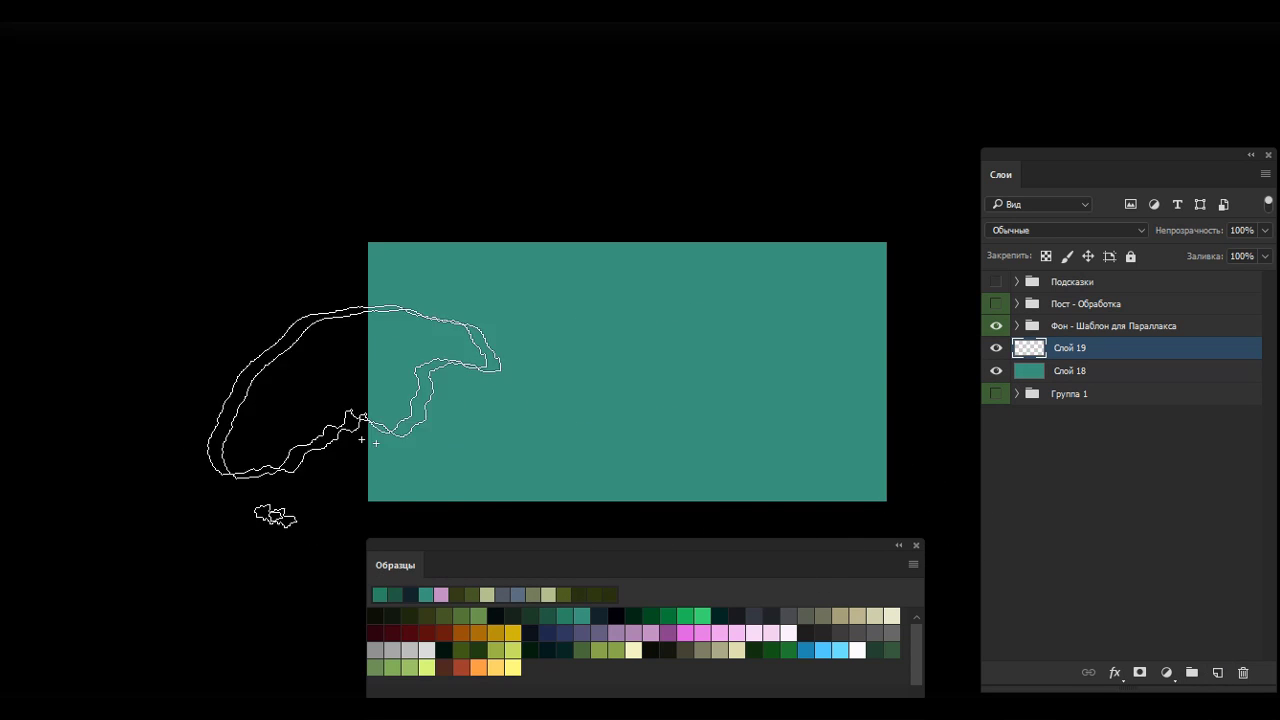
mouse_move(364, 468)
mouse_down()
mouse_move(701, 474)
mouse_move(973, 564)
mouse_up()
Step: With the Горы и Холмы brush at 100 px, paint a darker green rolling hill across the canvas on Слой 20
right_click(690, 256)
click(720, 414)
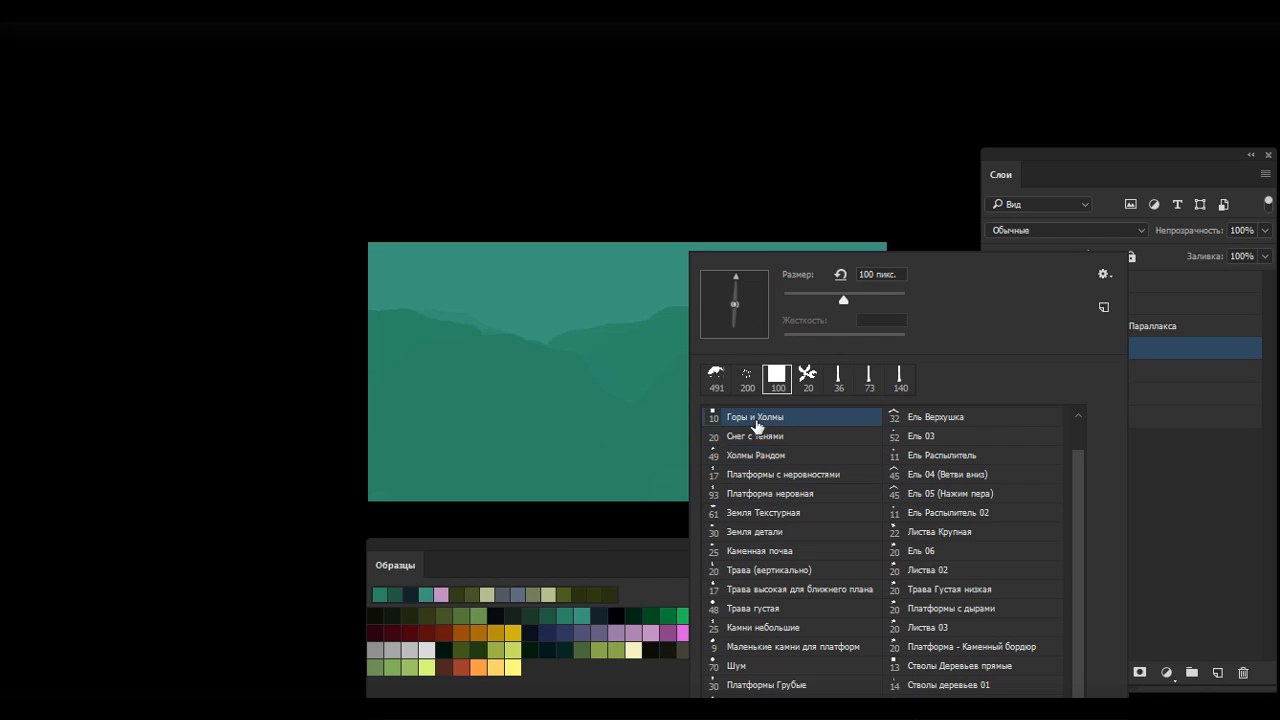
scroll(742, 450, up, 1)
double_click(742, 452)
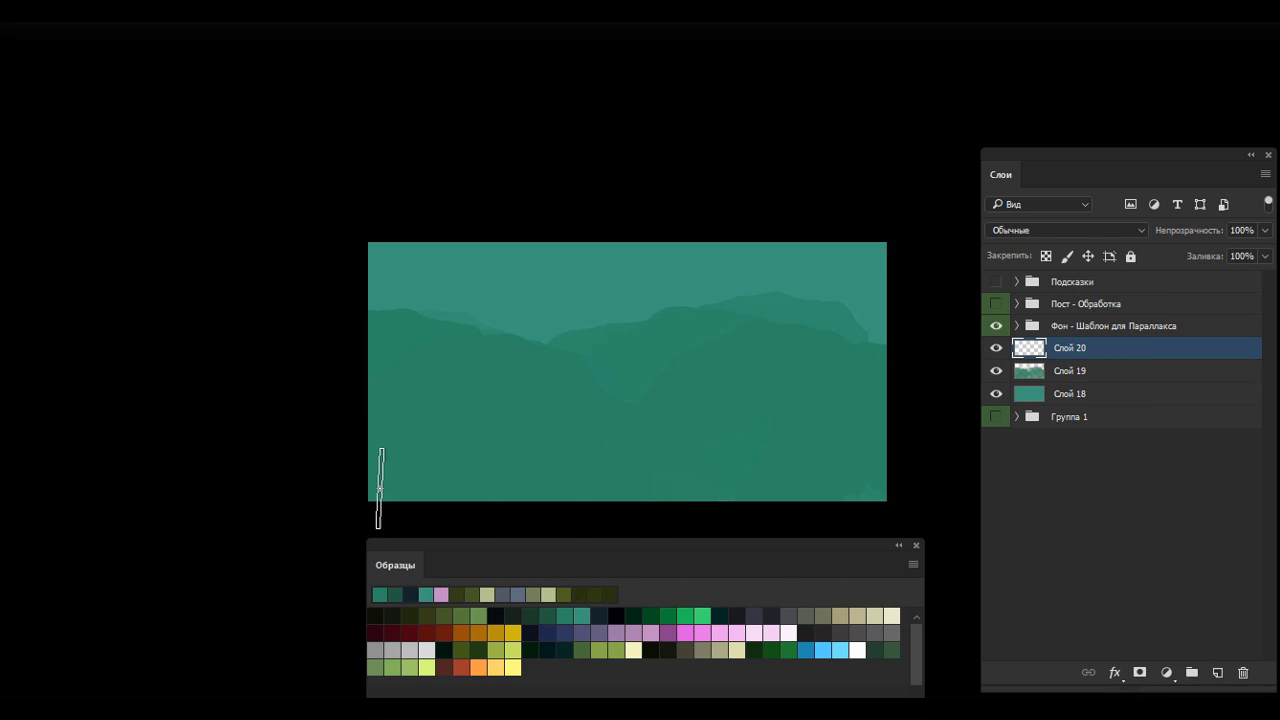
drag(497, 490, 704, 470)
key(ctrl+z)
drag(343, 471, 888, 440)
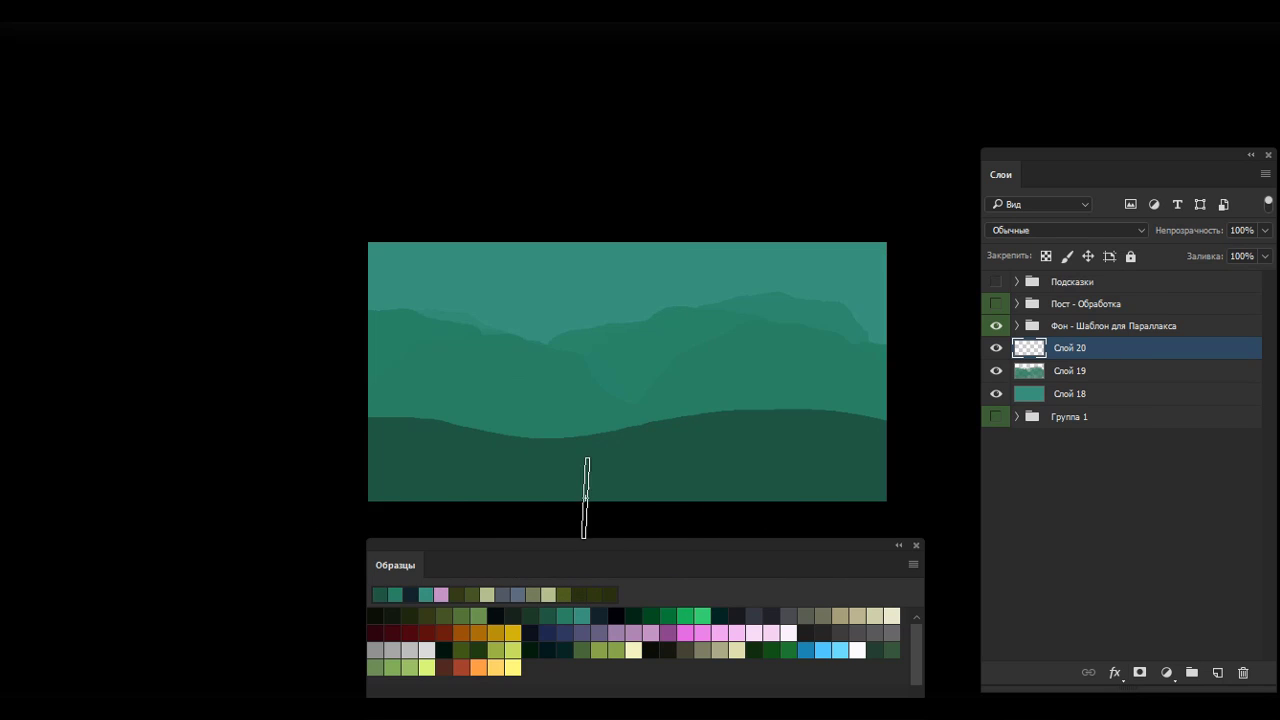
mouse_move(349, 436)
mouse_down()
mouse_move(718, 450)
mouse_move(923, 428)
mouse_up()
Step: Add a layer above Слой 20 and paint an even darker green ground strip along the scene's lower edge
click(1217, 672)
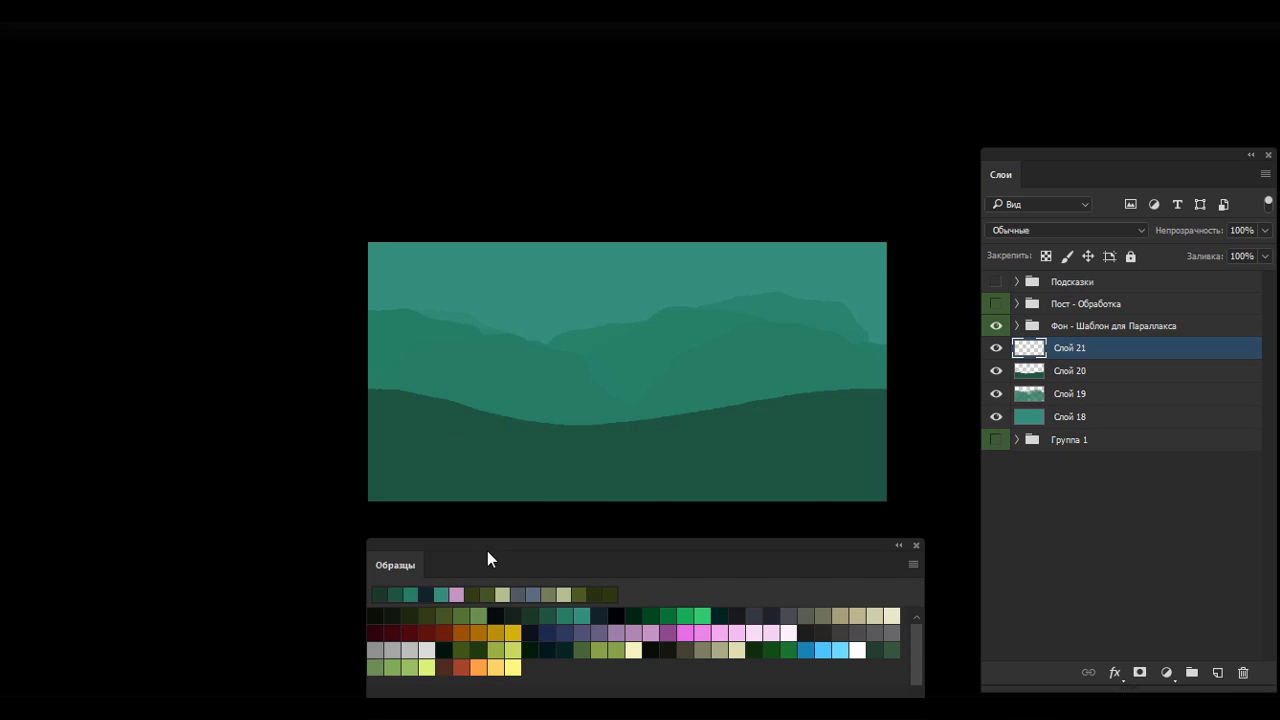
drag(365, 468, 886, 494)
key(ctrl+z)
drag(368, 496, 888, 498)
key(ctrl+z)
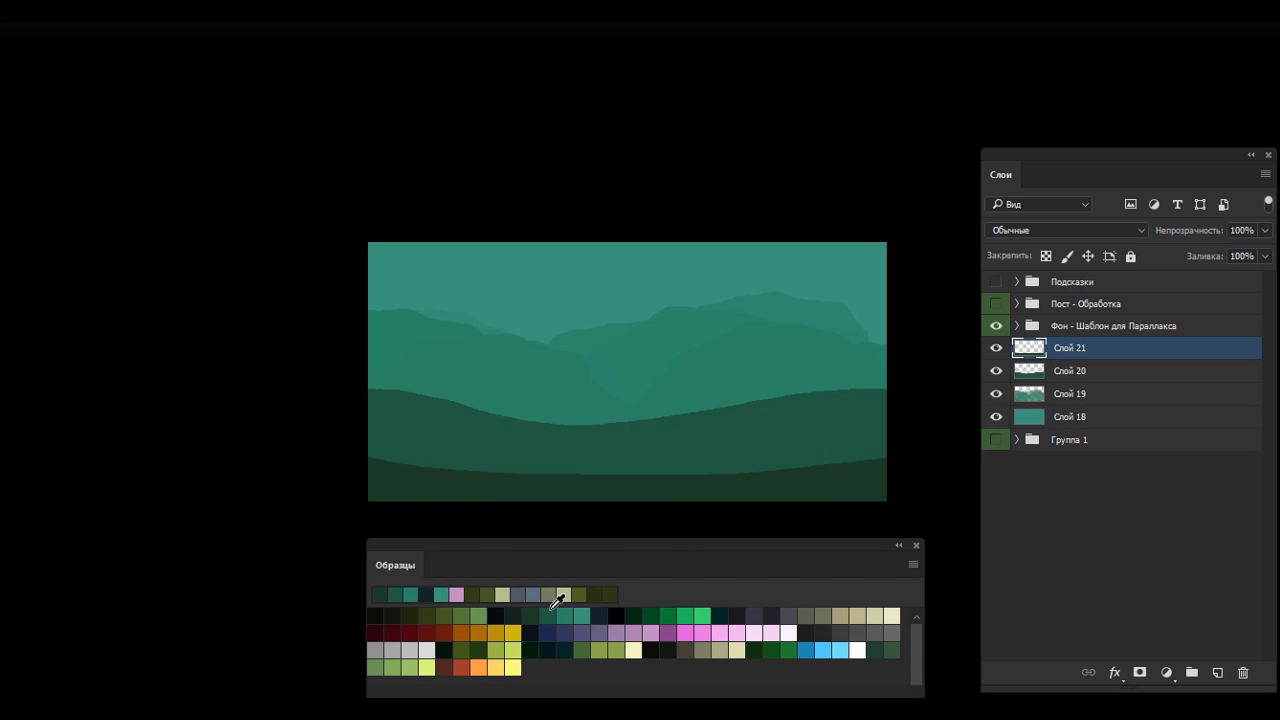
Step: Paint a near-black rock mass in the scene's lower-left corner on Слой 22 with the Камни небольшие brush
click(512, 614)
right_click(897, 470)
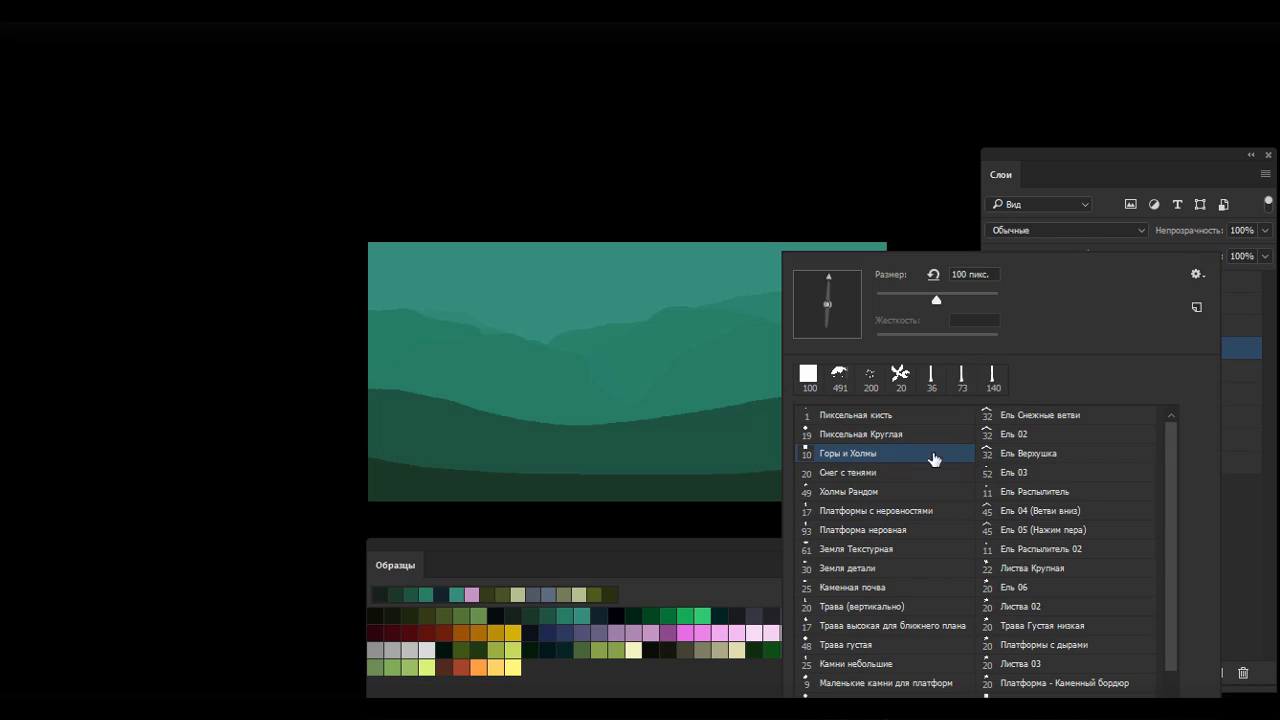
click(886, 590)
drag(400, 470, 388, 513)
key(ctrl+z)
right_click(414, 514)
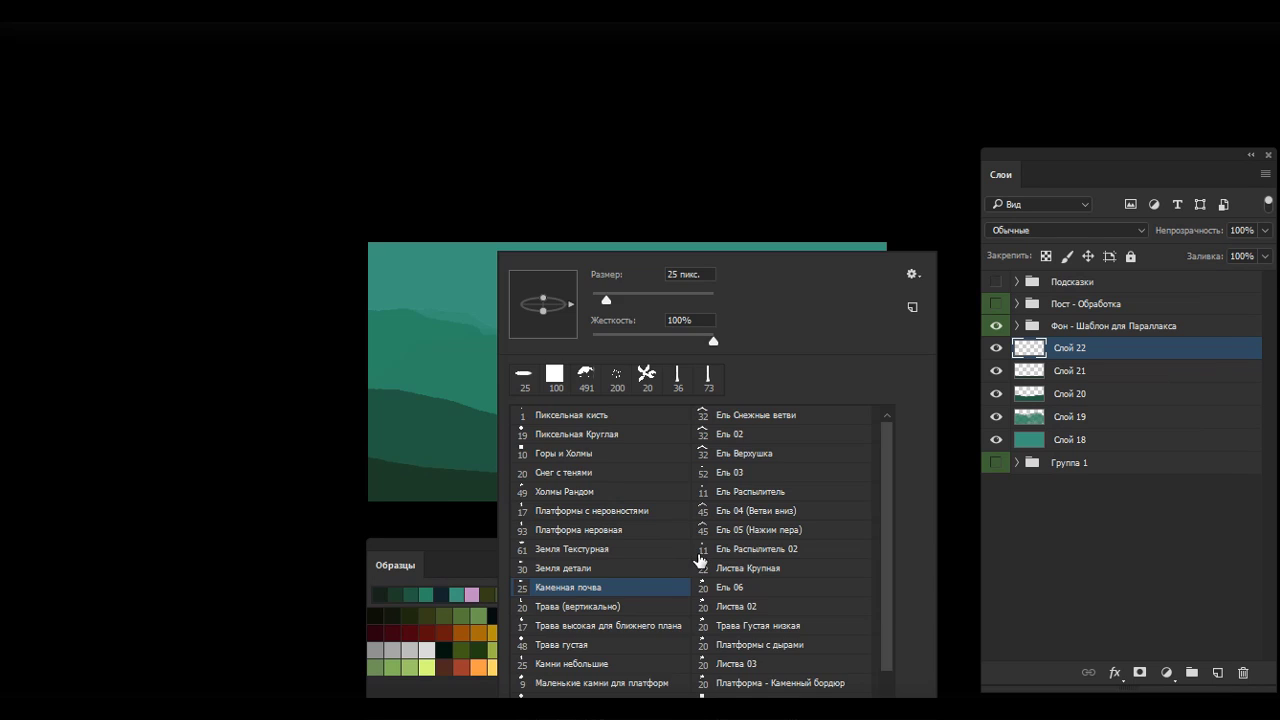
key(Escape)
drag(415, 452, 417, 491)
Step: Extend the near-black rocks into the scene's lower-right corner and add two low rock mounds along the lower edge
key(ctrl+plus)
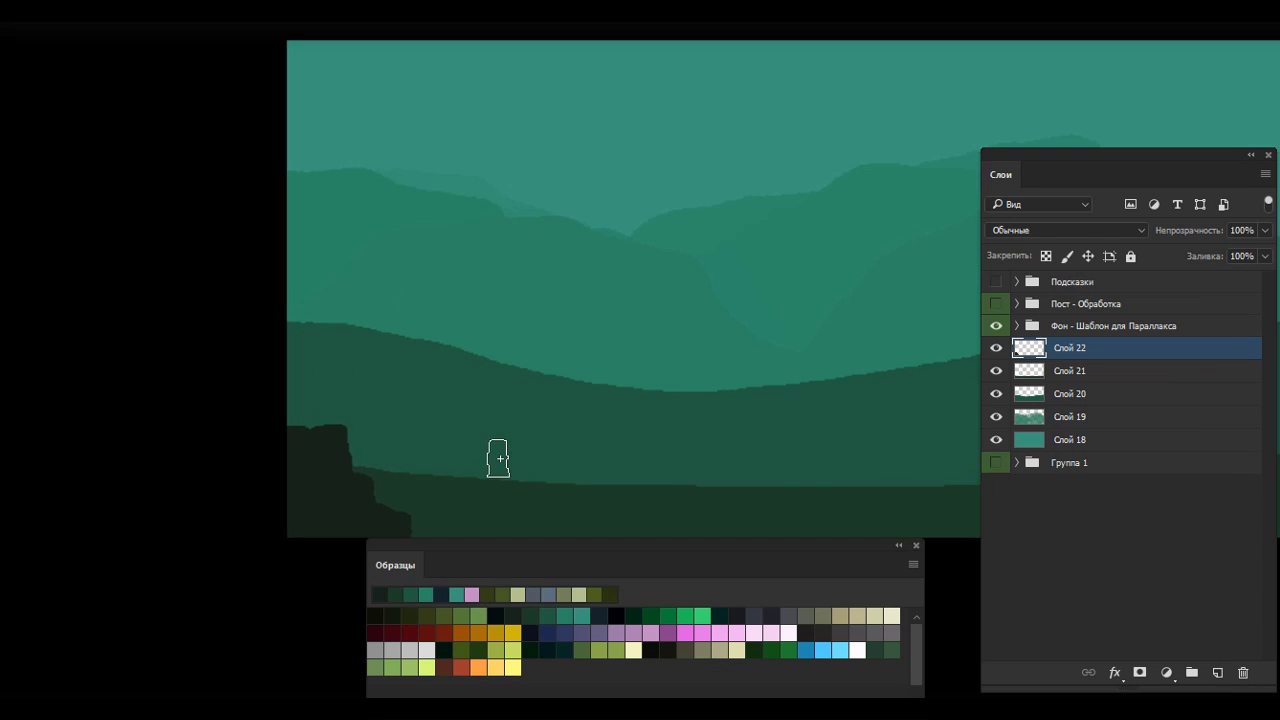
key(Tab)
drag(257, 606, 300, 612)
mouse_move(1040, 605)
mouse_down()
mouse_move(1110, 618)
mouse_move(1114, 600)
mouse_move(1000, 608)
mouse_up()
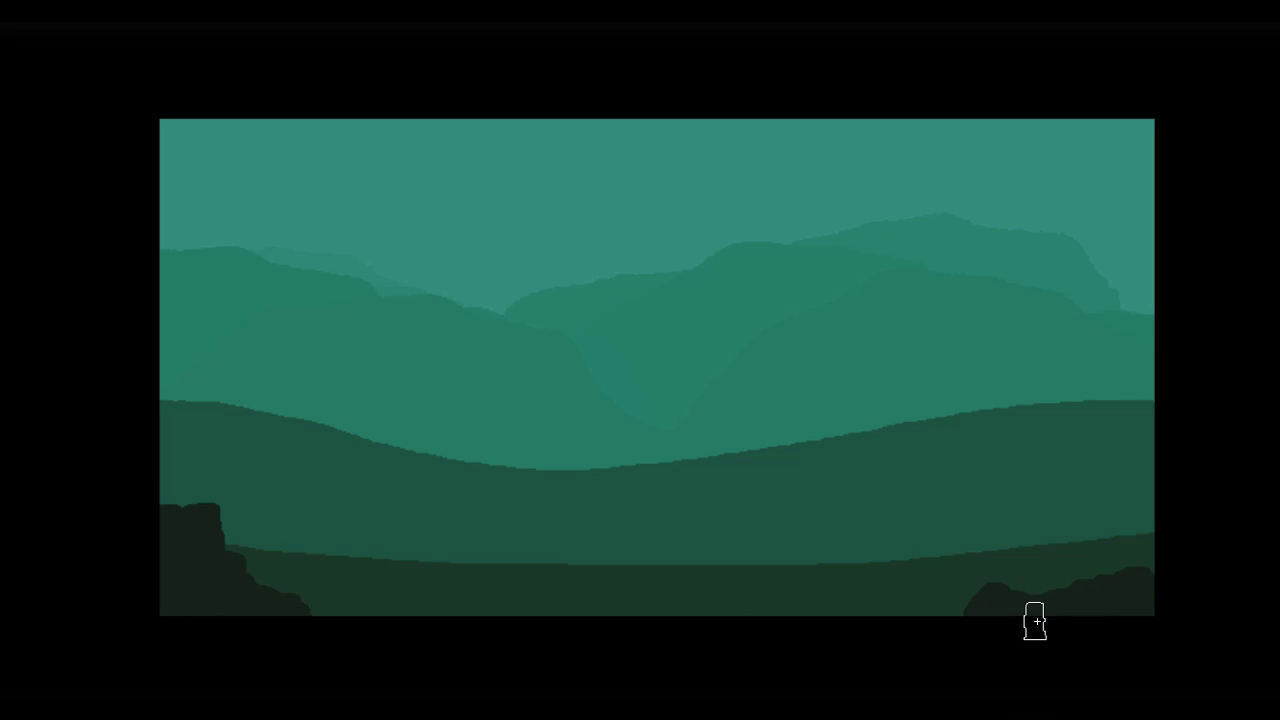
drag(552, 620, 530, 608)
click(840, 626)
Step: Paint a leaning broken trunk on the right-hand rocks with the Стволы деревьев 01 brush at 140 px
right_click(741, 651)
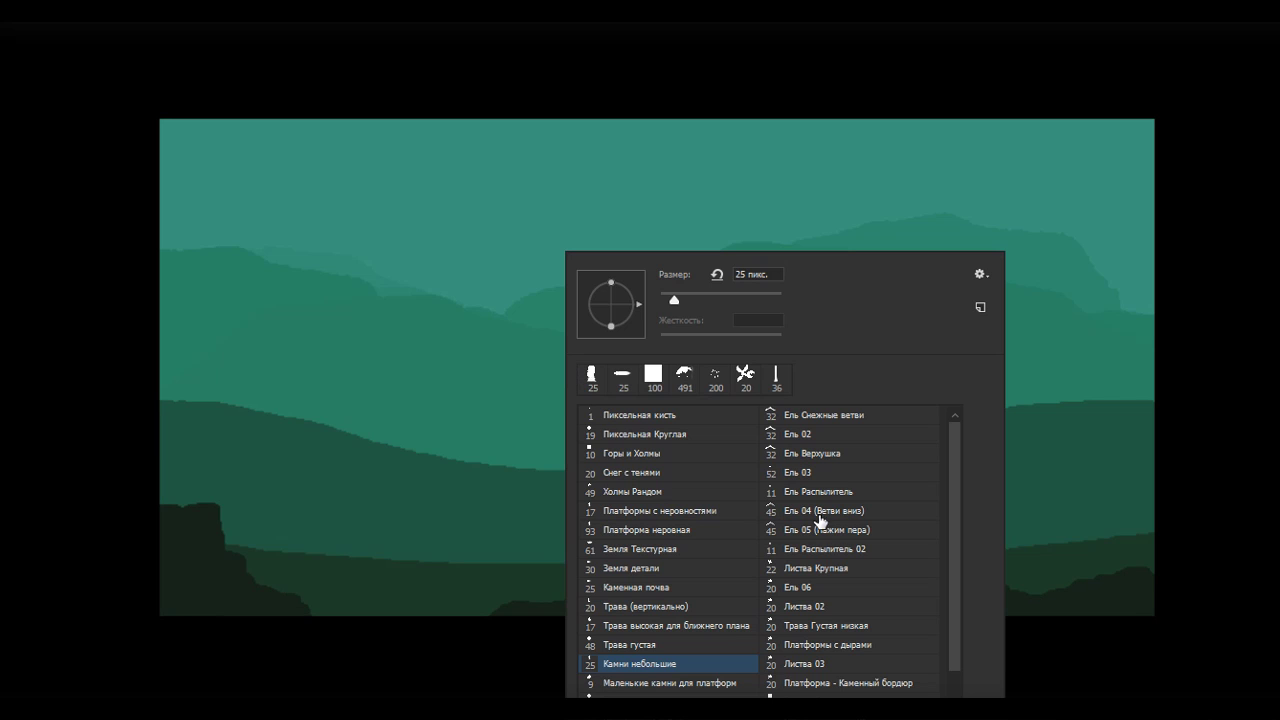
scroll(957, 576, down, 2)
double_click(830, 676)
Step: Paint small foliage tufts around the foreground rocks with the Листва 02 brush
right_click(1140, 575)
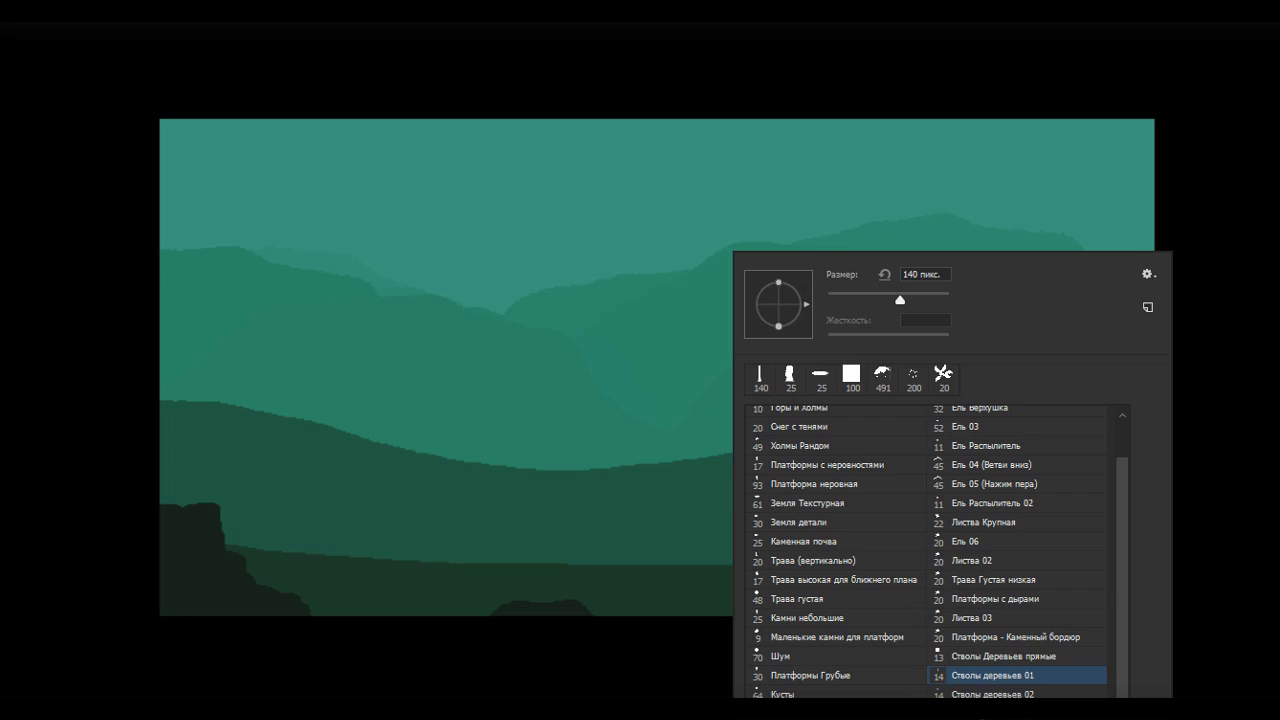
double_click(982, 565)
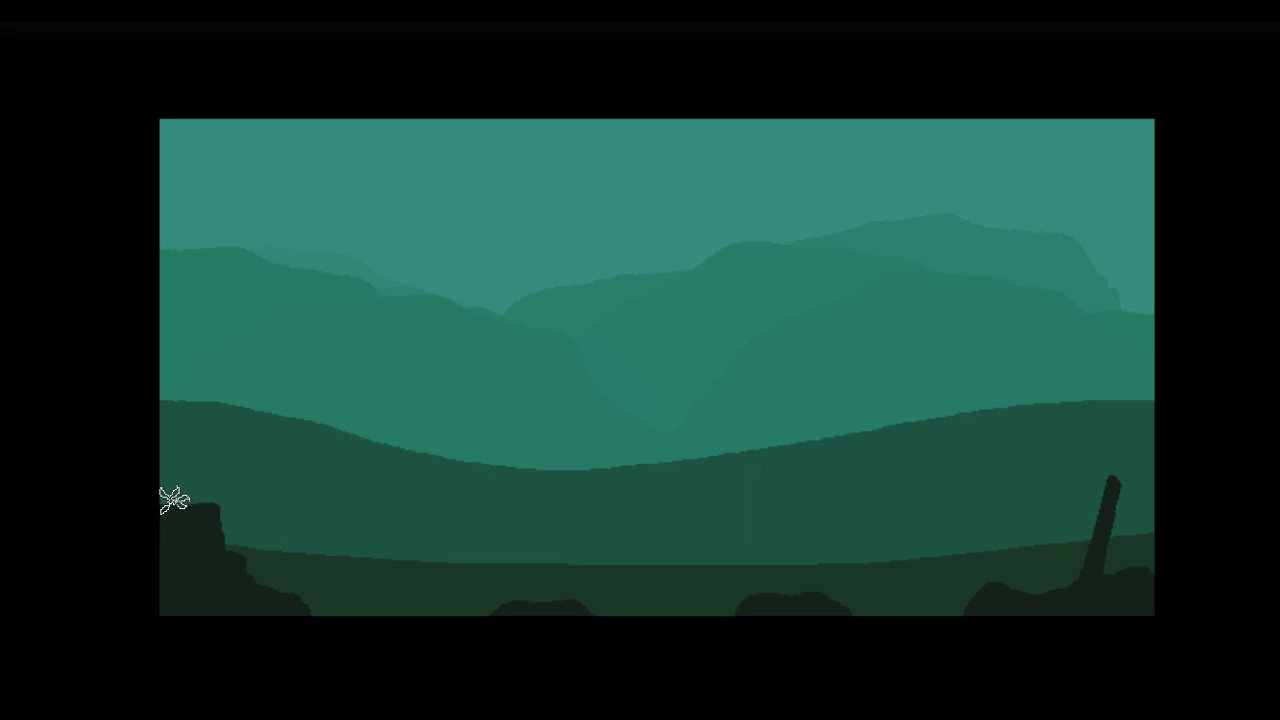
click(288, 598)
click(940, 625)
click(490, 628)
click(708, 623)
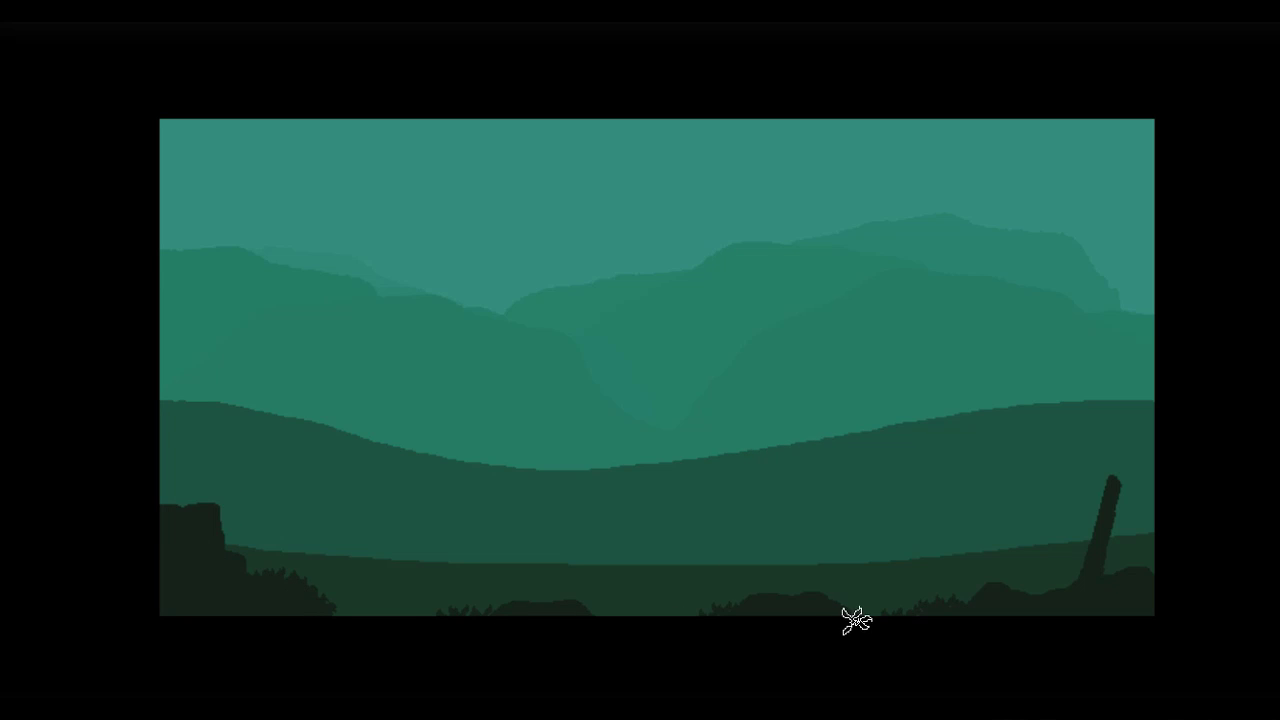
click(857, 621)
click(595, 630)
Step: Add a new layer directly above Слой 20
key(F7)
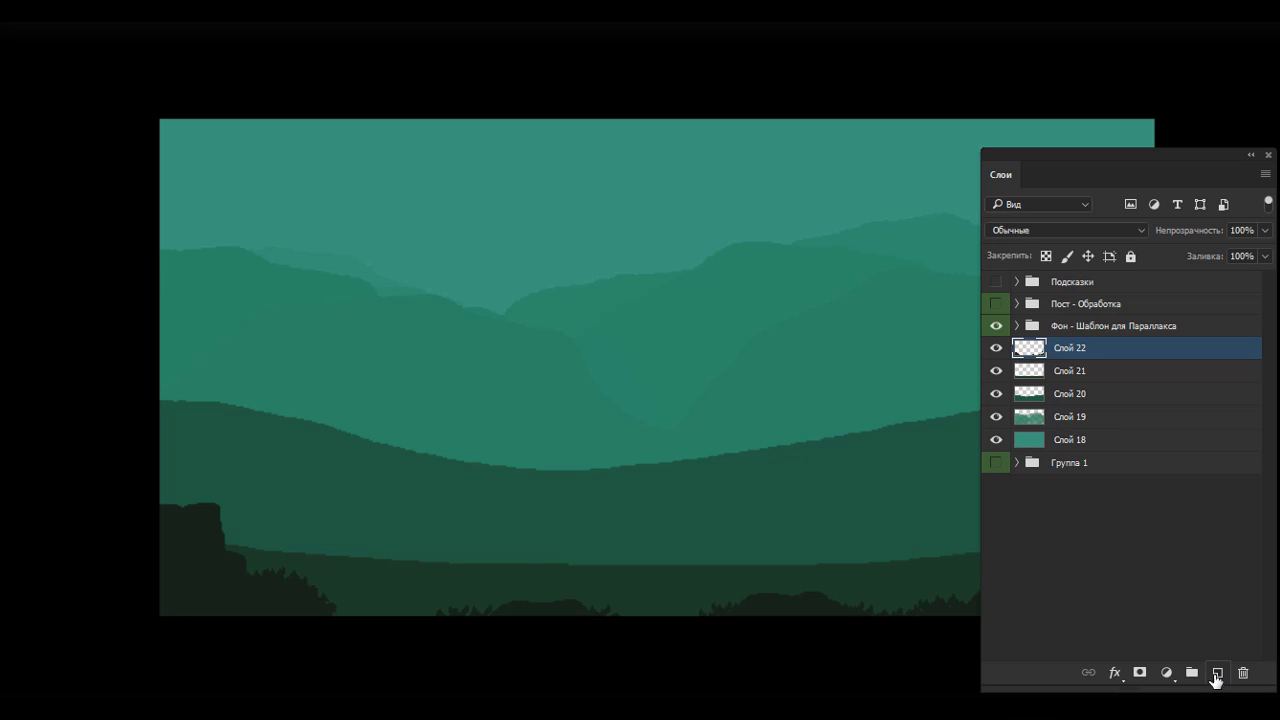
click(1000, 393)
click(996, 393)
click(996, 393)
key(ctrl+shift+alt+n)
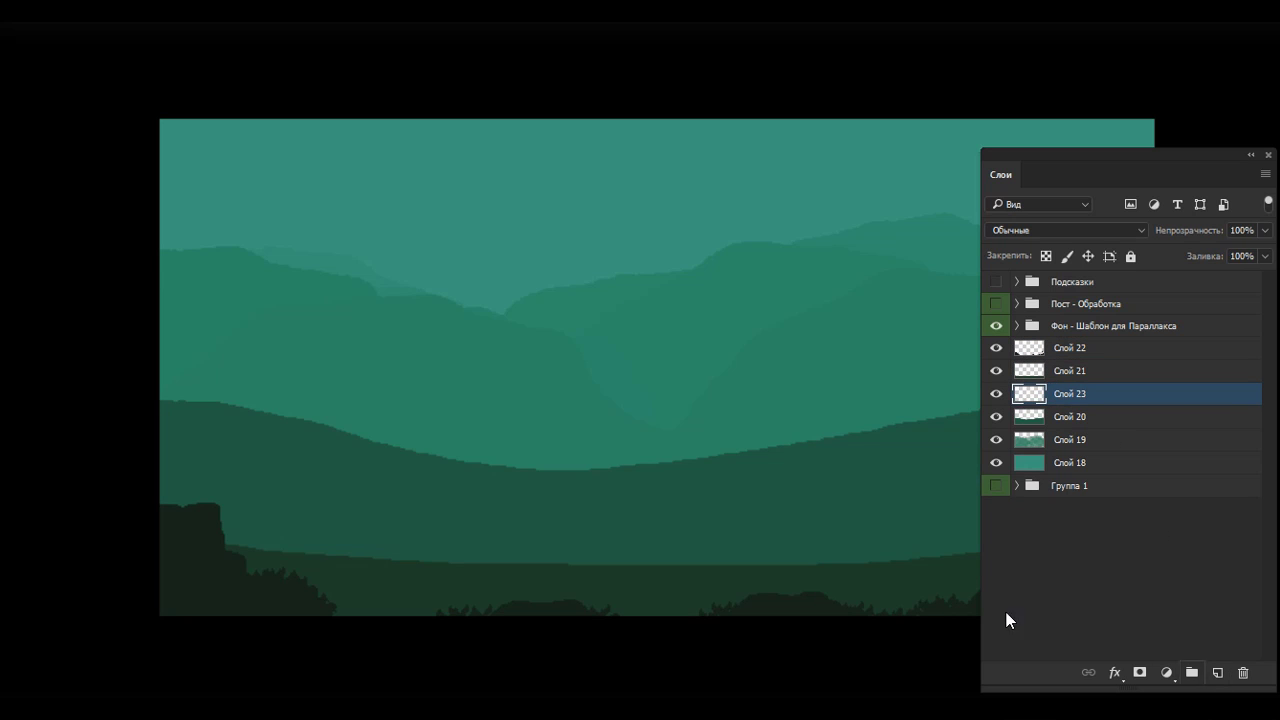
Step: Paint a row of spruces along the middle hill across the canvas on Слой 23 with a Ель brush
right_click(744, 481)
click(900, 465)
key(Return)
right_click(641, 252)
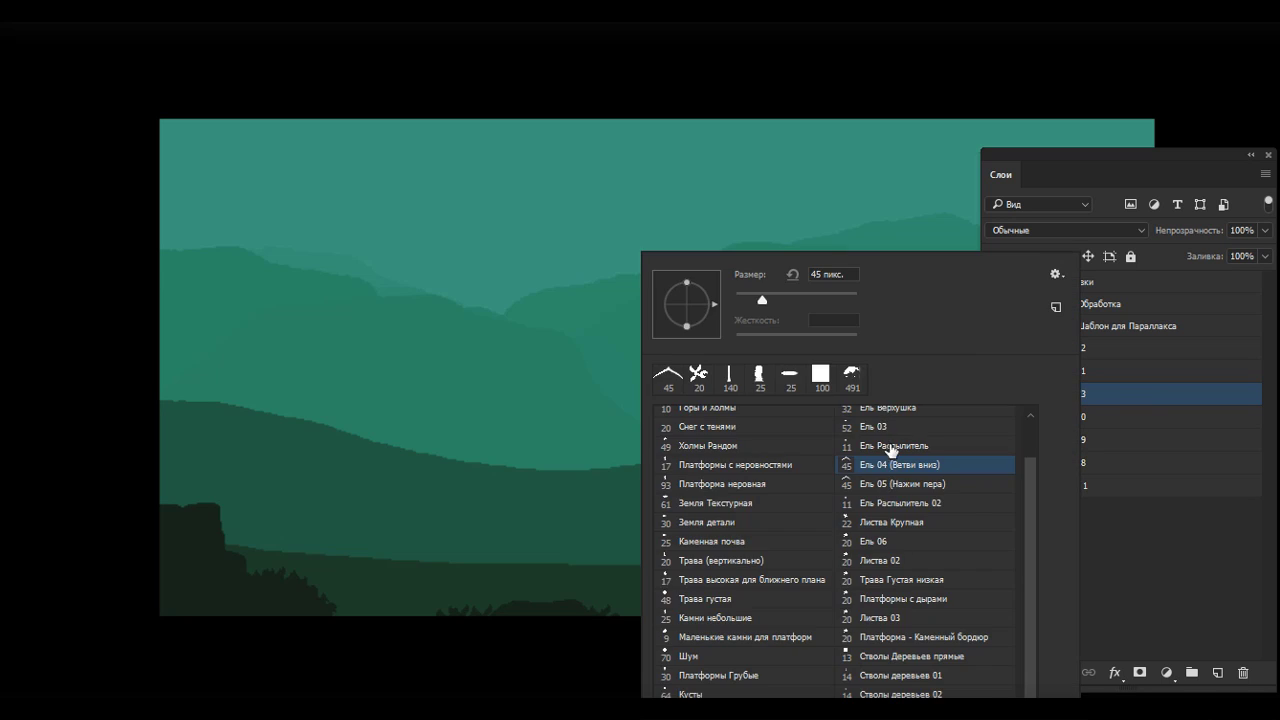
key(Return)
drag(570, 445, 723, 457)
key(ctrl+z)
key(F7)
mouse_move(137, 371)
mouse_down()
mouse_move(331, 407)
mouse_move(644, 441)
mouse_move(959, 391)
mouse_move(1180, 400)
mouse_up()
Step: Darken the spruces slightly by lowering Яркость in a Hue/Saturation adjustment
key(ctrl+u)
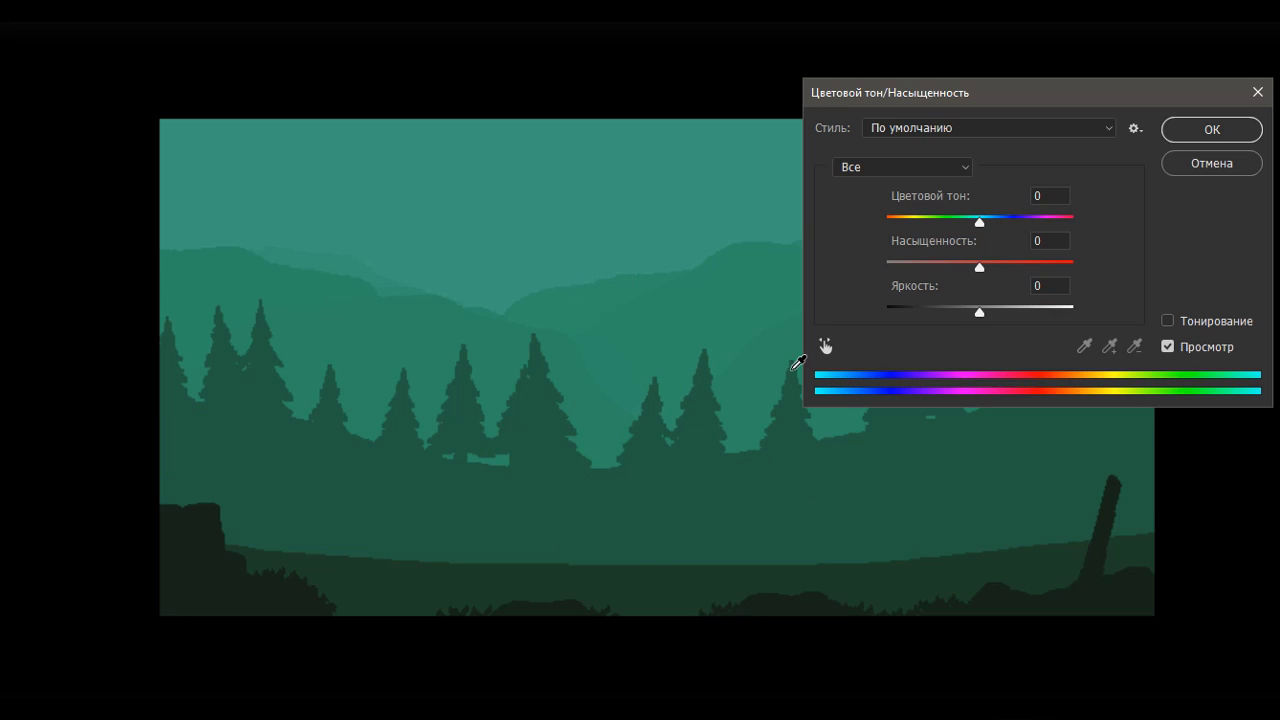
drag(979, 312, 966, 314)
click(1206, 140)
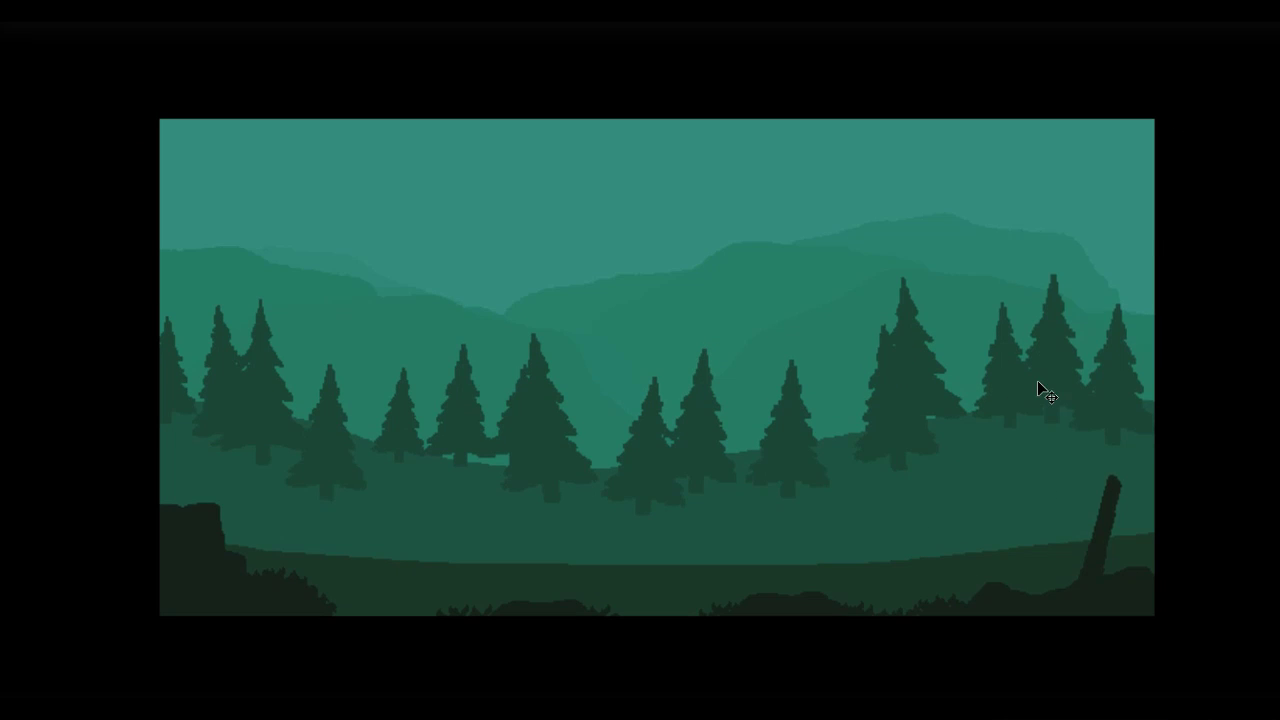
Step: Move the spruces on Слой 23 higher up the canvas and add a new layer directly above them for another row
key(F7)
drag(920, 391, 920, 336)
click(1216, 673)
key(b)
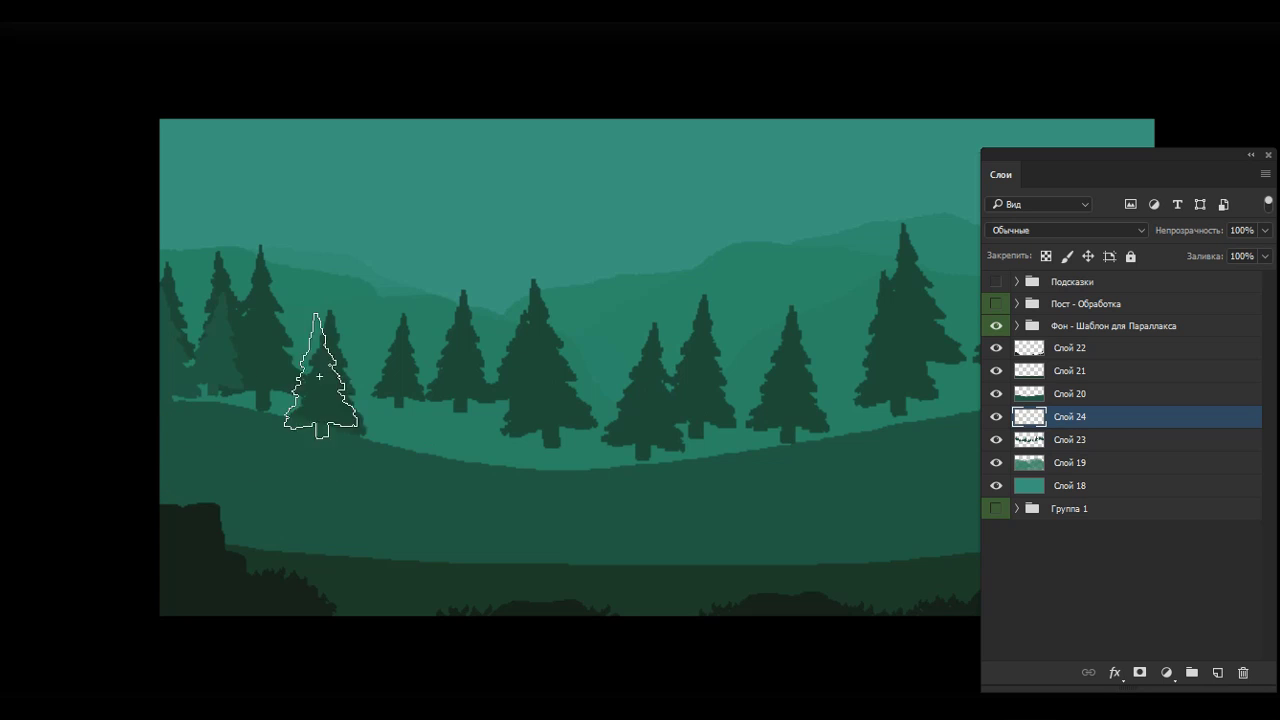
key(Tab)
key(Tab)
mouse_move(698, 402)
mouse_down()
mouse_move(417, 414)
mouse_move(674, 429)
mouse_move(1137, 371)
mouse_move(625, 367)
mouse_up()
right_click(786, 371)
key(Escape)
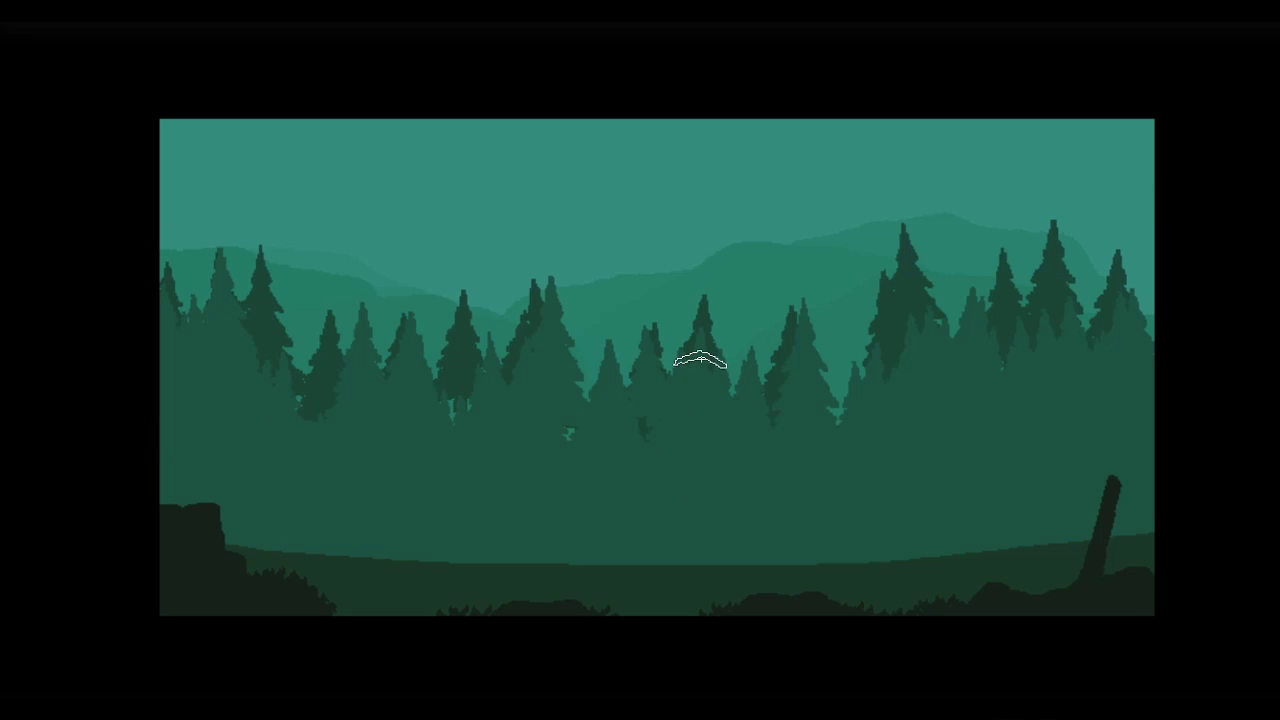
key(ctrl+u)
drag(985, 314, 975, 318)
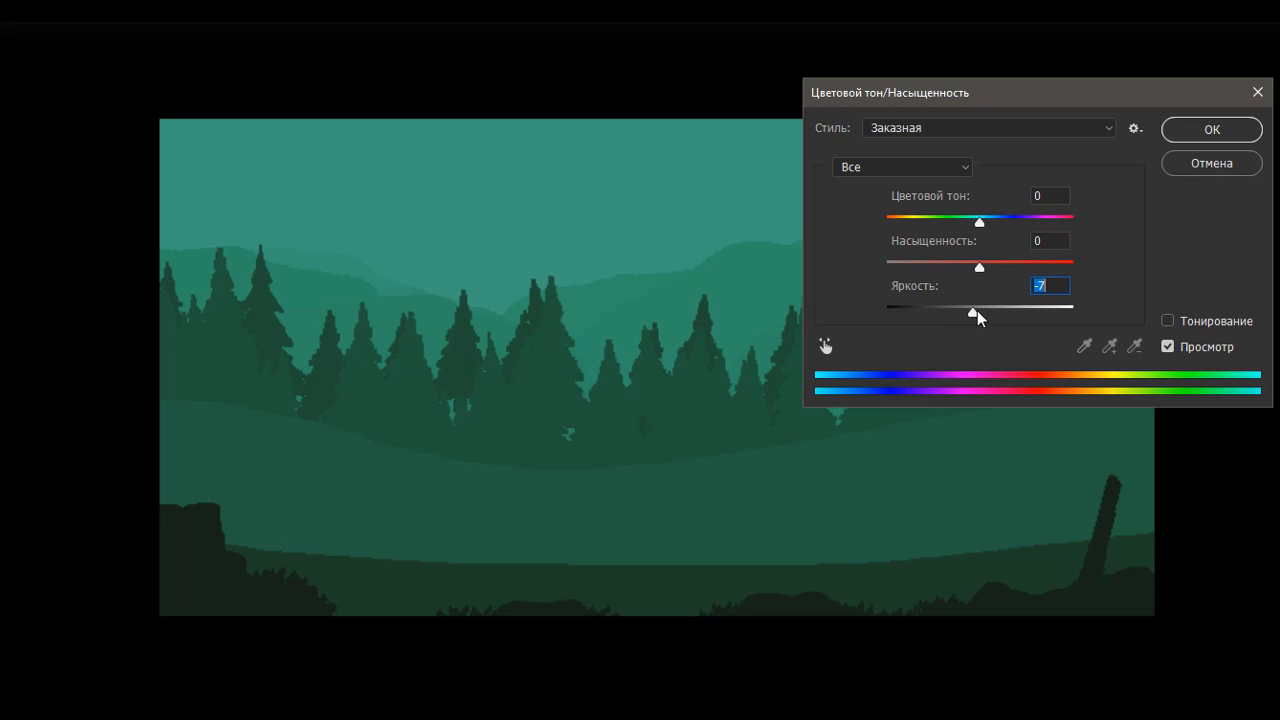
click(1222, 120)
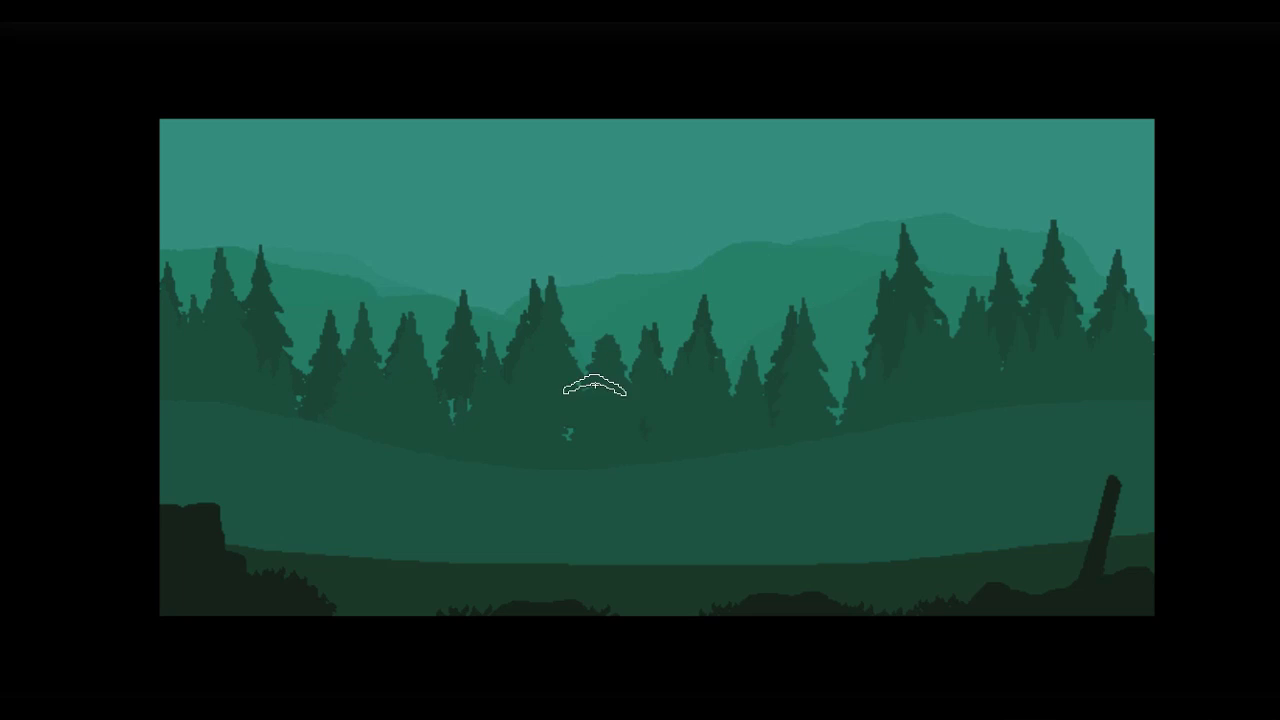
key(ctrl+z)
Step: Paint broad, rounded spruces over the back row on Слой 24 with the 45-pixel Ель brush
click(608, 334)
click(805, 350)
click(377, 298)
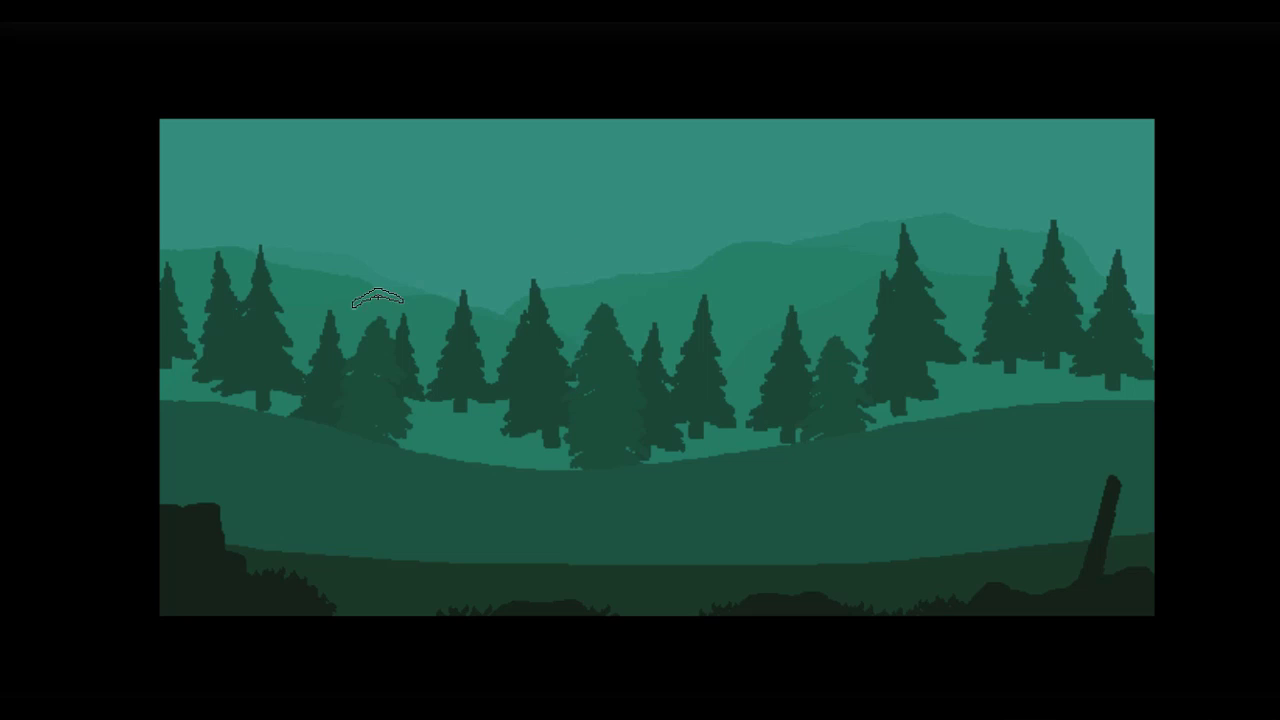
Step: Paint a tall wide spruce left of the canvas centre and a slimmer one on the right slope with the Ель 03 brush
right_click(455, 258)
double_click(580, 371)
click(505, 368)
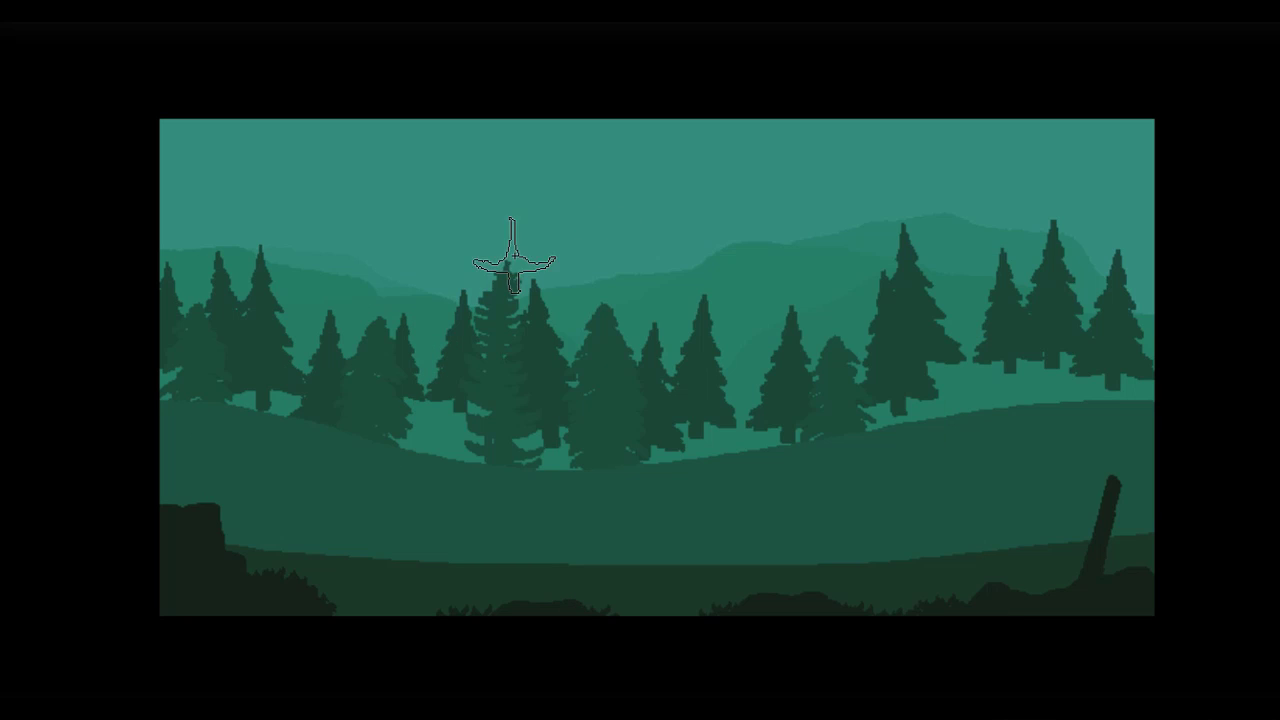
key(ctrl+z)
click(465, 300)
key(ctrl+z)
click(491, 300)
click(838, 300)
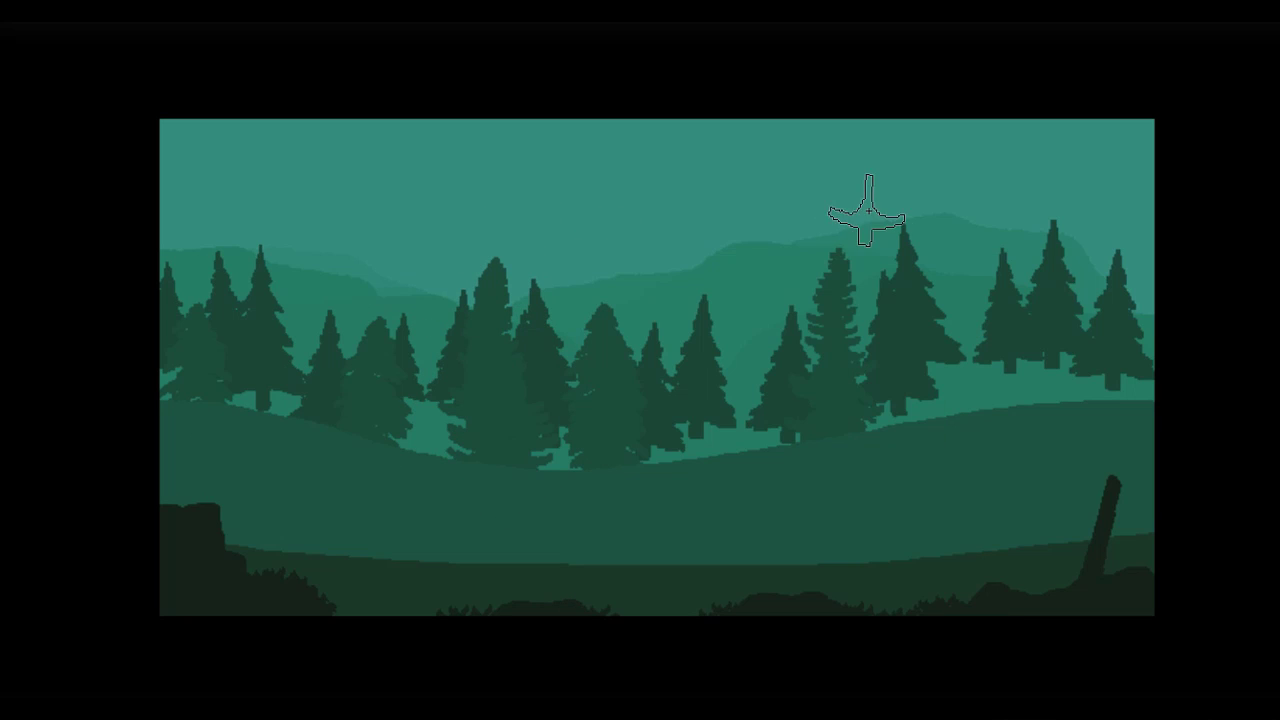
Step: Paint pointed tips on several spruces of Слой 24 with the Ель Верхушка brush
right_click(975, 285)
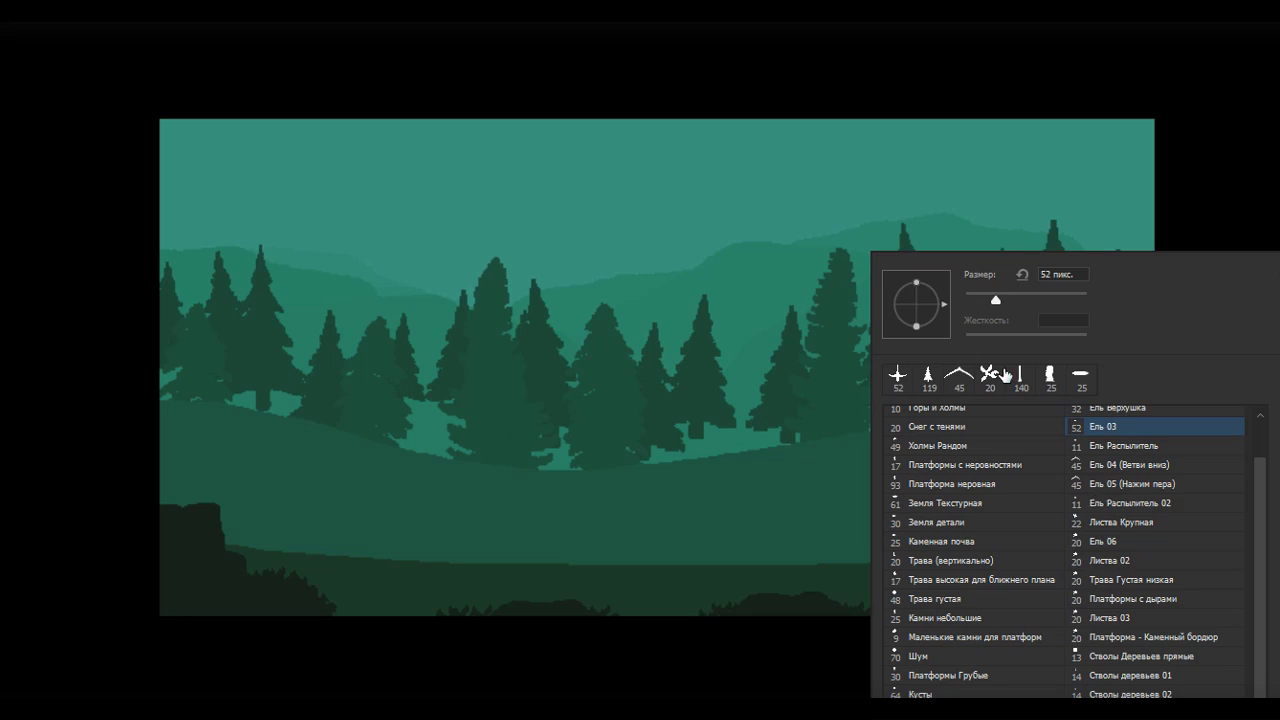
click(1130, 410)
click(571, 275)
click(502, 222)
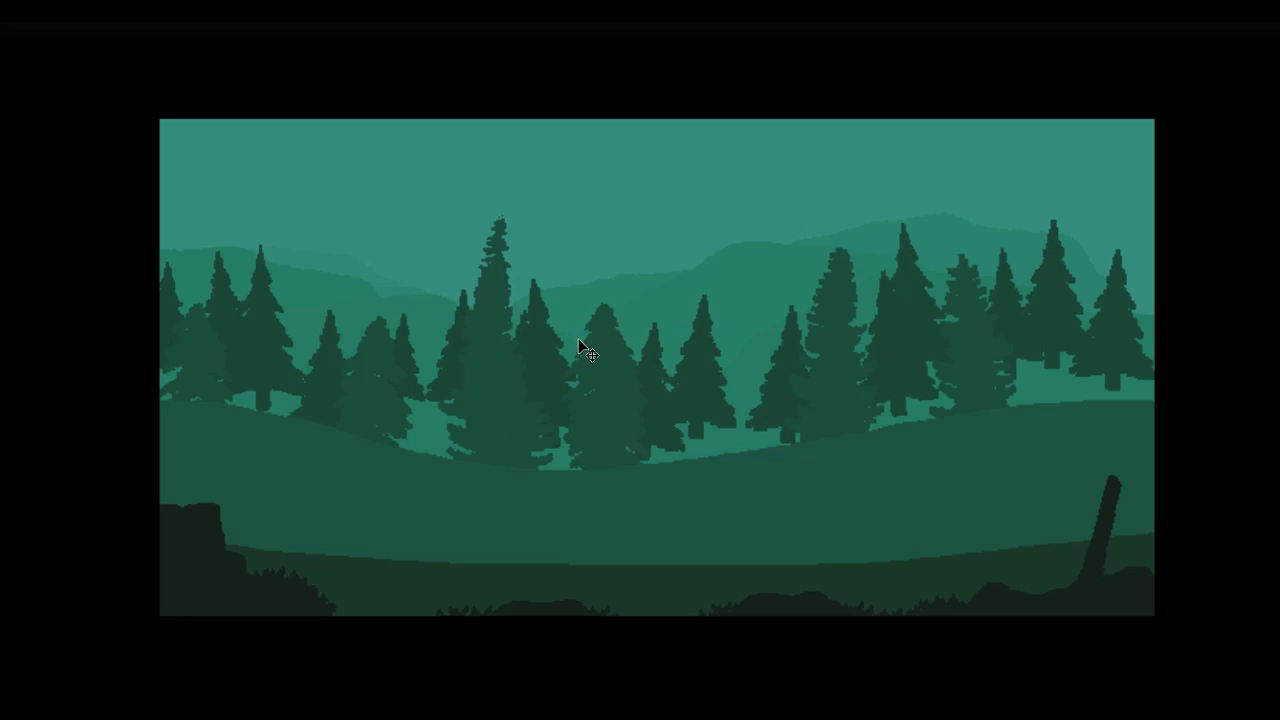
key(ctrl+z)
click(492, 225)
key(ctrl+z)
click(385, 285)
click(737, 325)
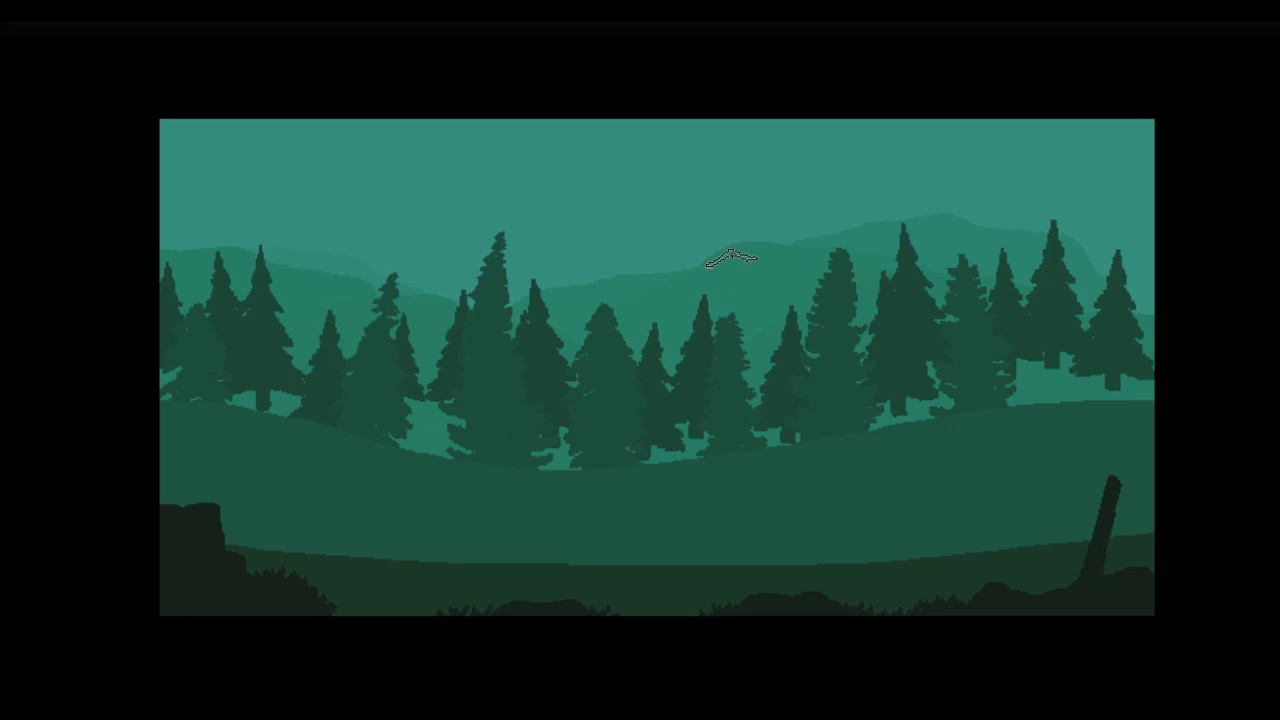
click(731, 257)
Step: Fill the gaps along the front row with more rounded spruces using the 45-pixel Ель brush
right_click(992, 540)
double_click(968, 476)
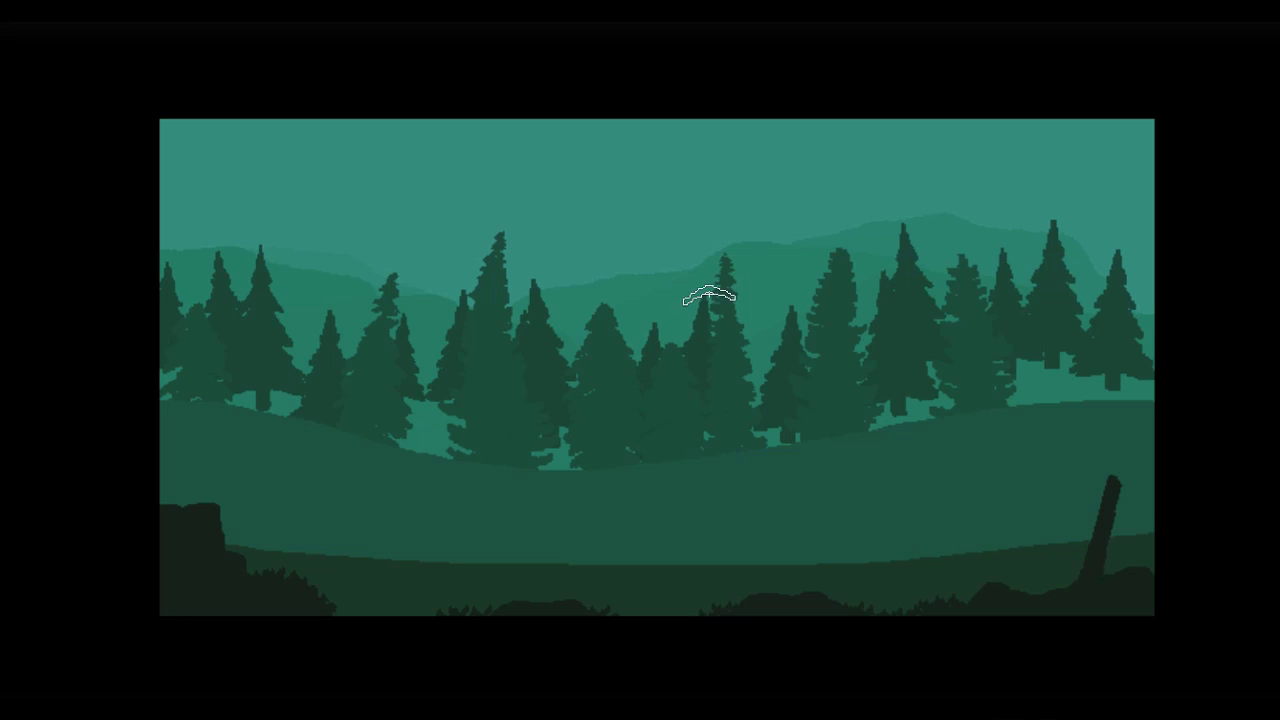
click(1032, 416)
click(1110, 400)
click(424, 425)
key(ctrl+z)
key(ctrl+shift+z)
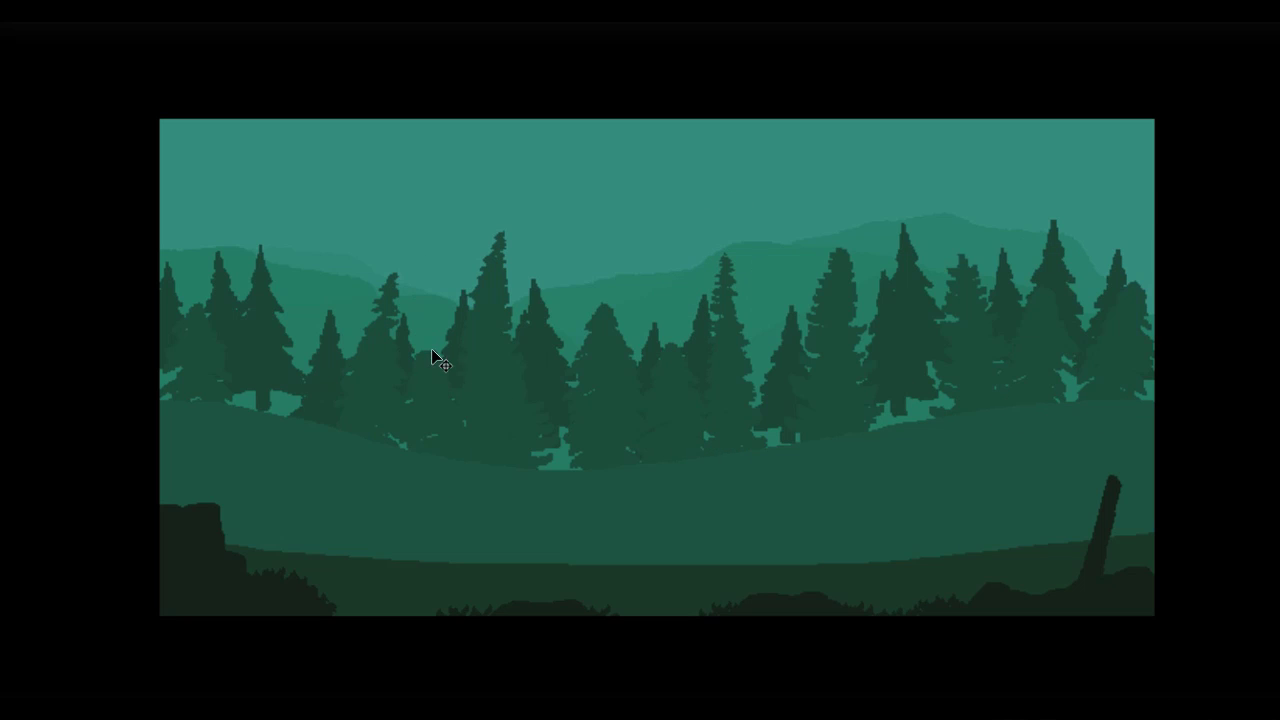
key(ctrl+z)
click(280, 383)
Step: Darken the front spruces on Слой 24 with Curves, lowering input 94 to output 74
key(ctrl+m)
drag(657, 509, 657, 531)
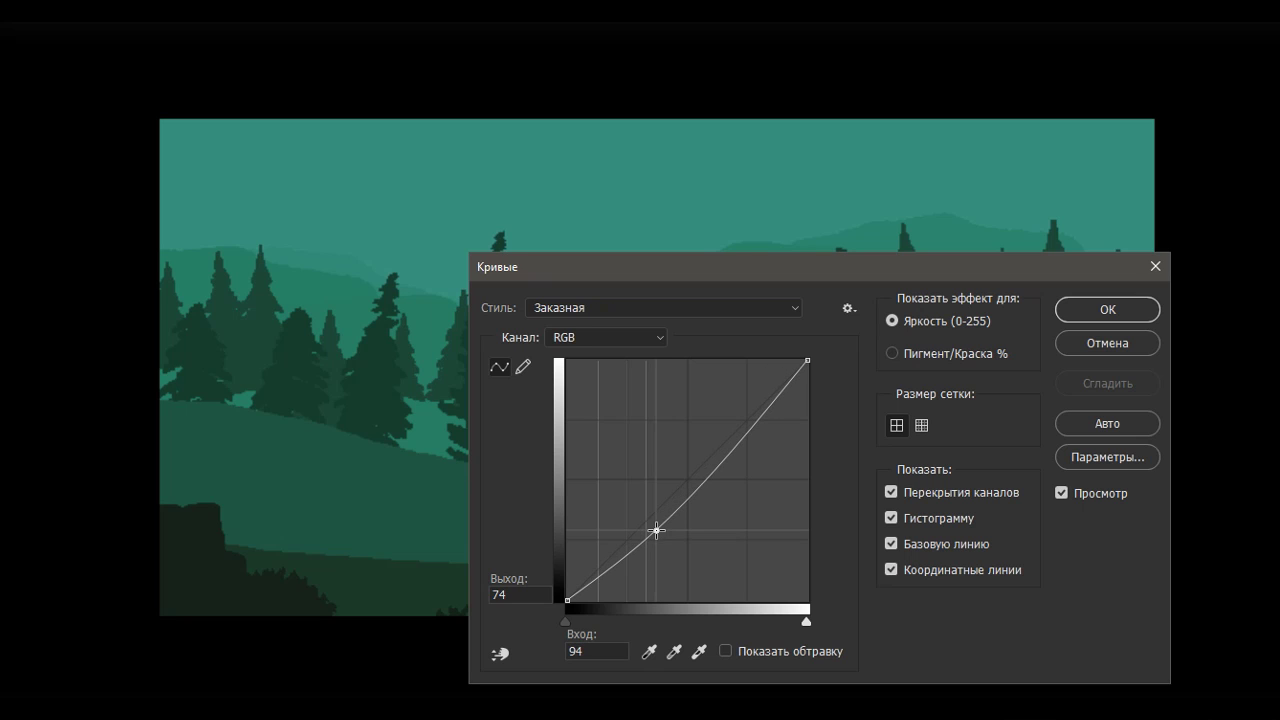
click(740, 429)
key(Return)
Step: Paint additional dark spruces in the remaining gaps of the front row, including a taller one near the left edge
click(440, 410)
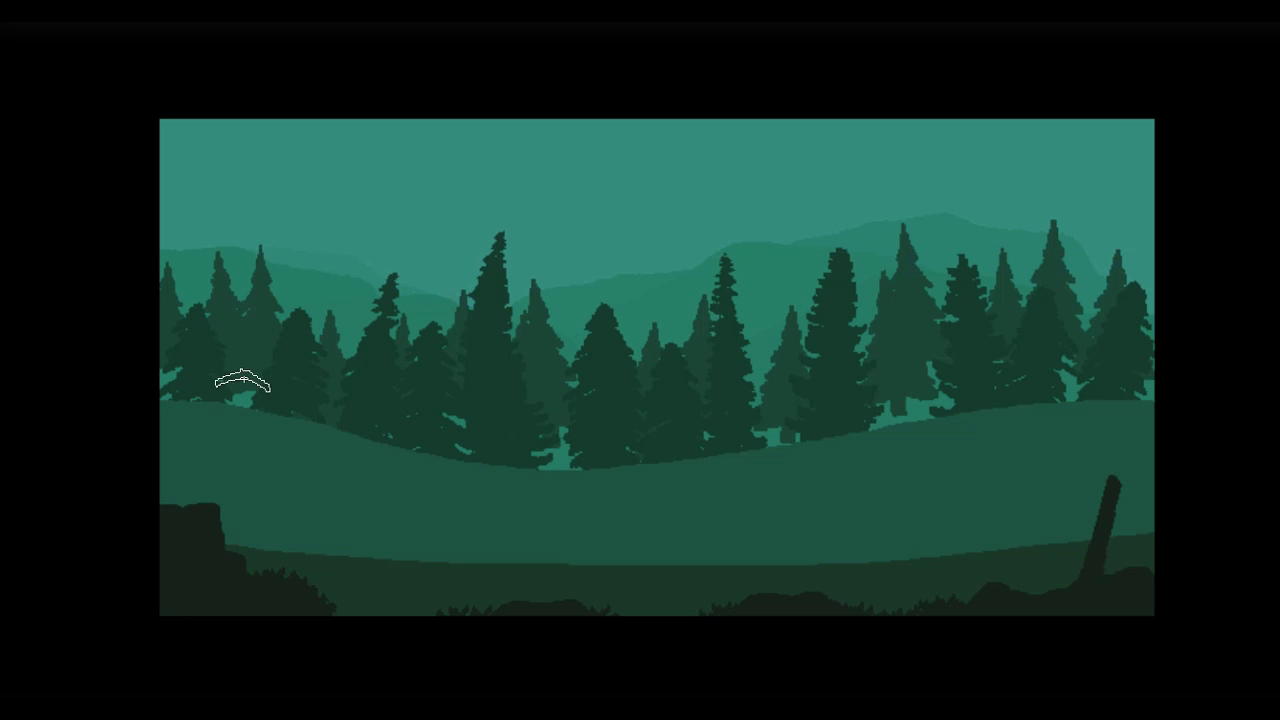
click(256, 315)
key(ctrl+z)
click(902, 402)
click(776, 425)
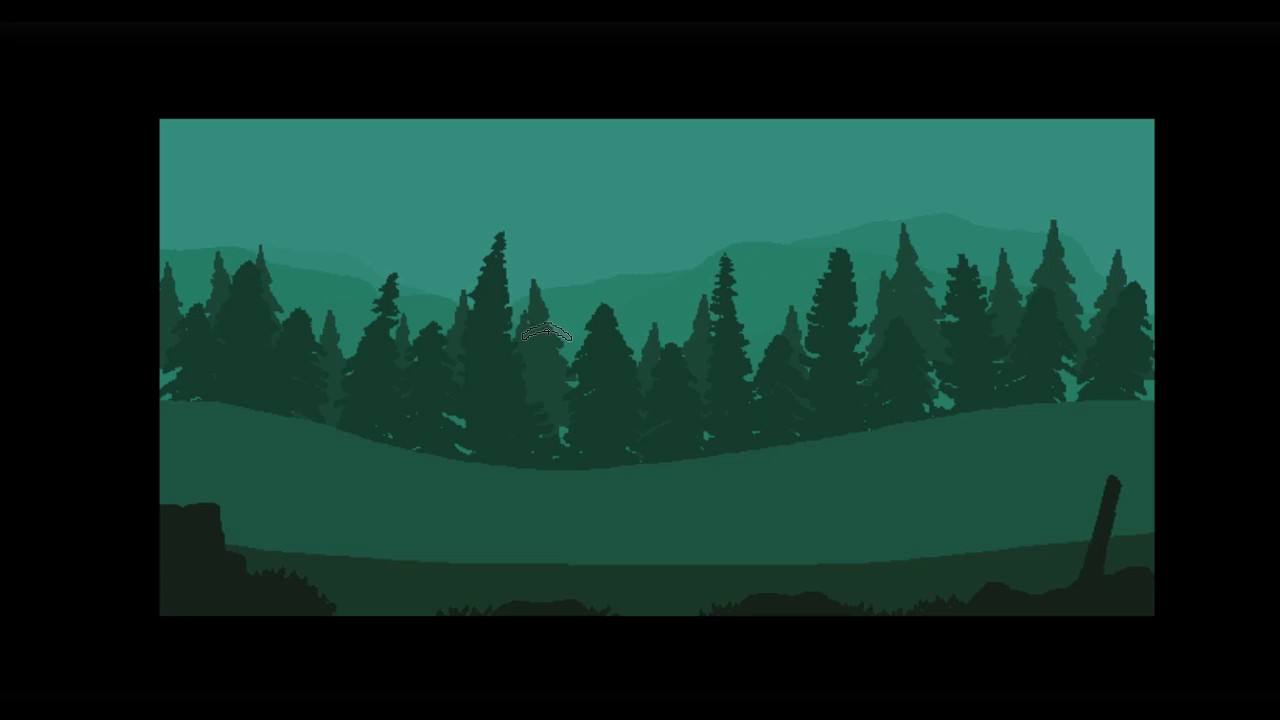
Step: Add narrow spruces and pointed tops to the dark front row with the Ель 02 brush
right_click(386, 343)
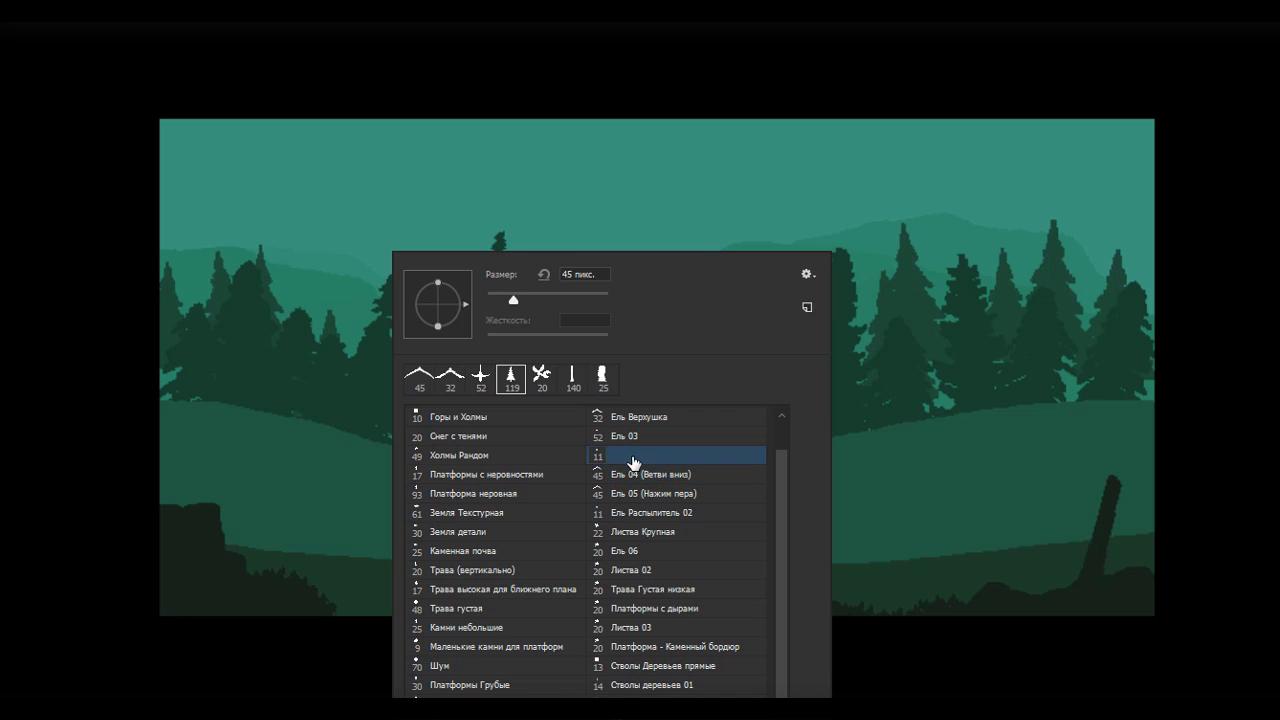
scroll(780, 428, up, 2)
click(720, 431)
key(Return)
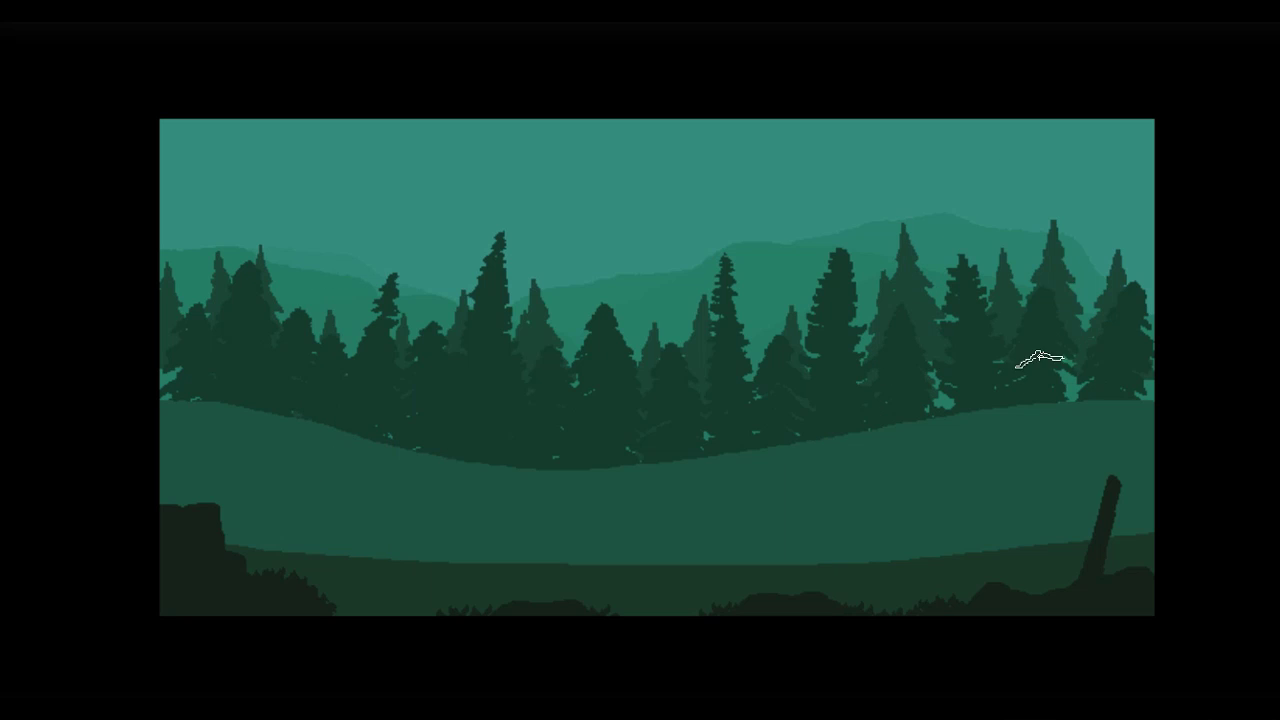
drag(1040, 360, 1175, 258)
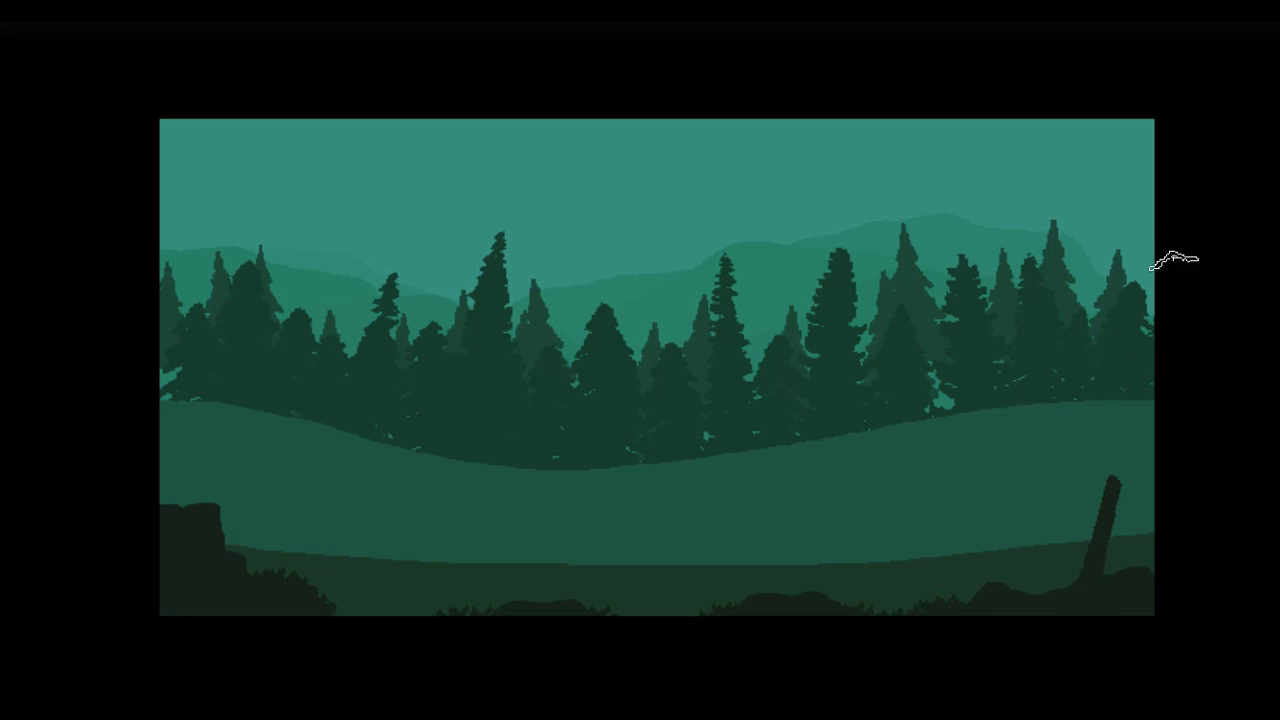
click(337, 377)
click(234, 265)
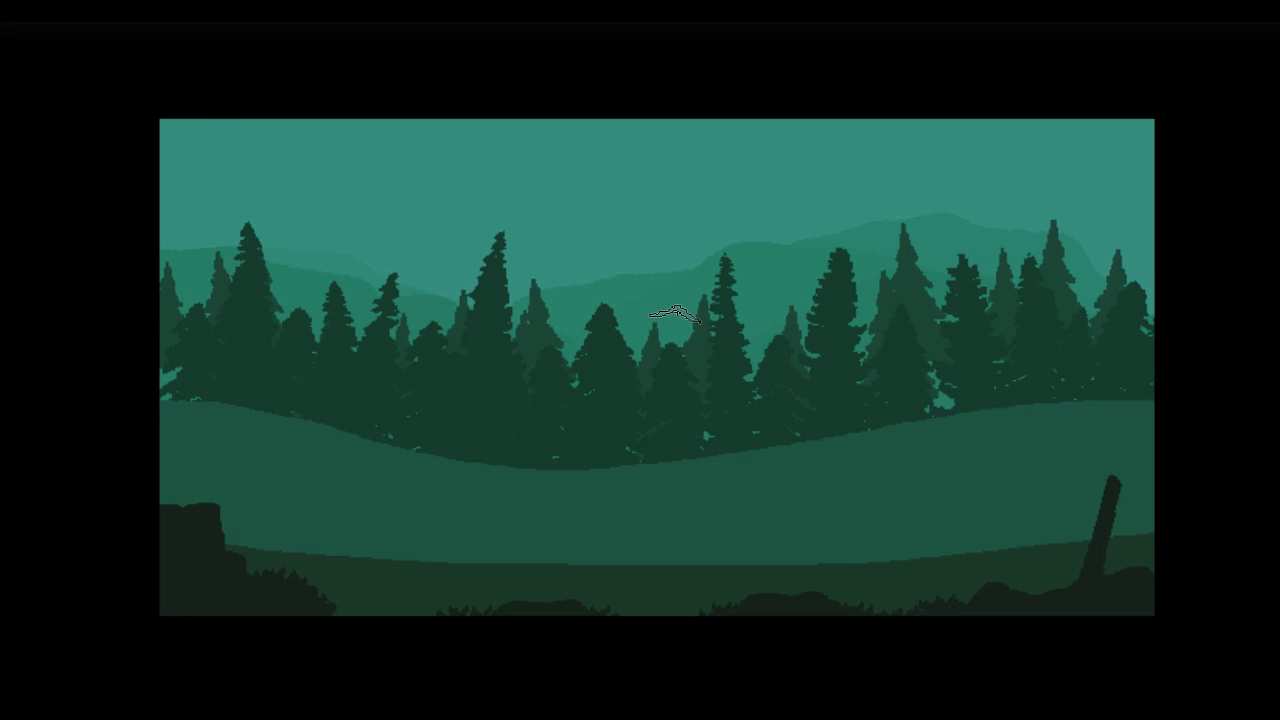
Step: Paint lighter spruces in the gaps of the back row on Слой 23
key(F7)
key(F7)
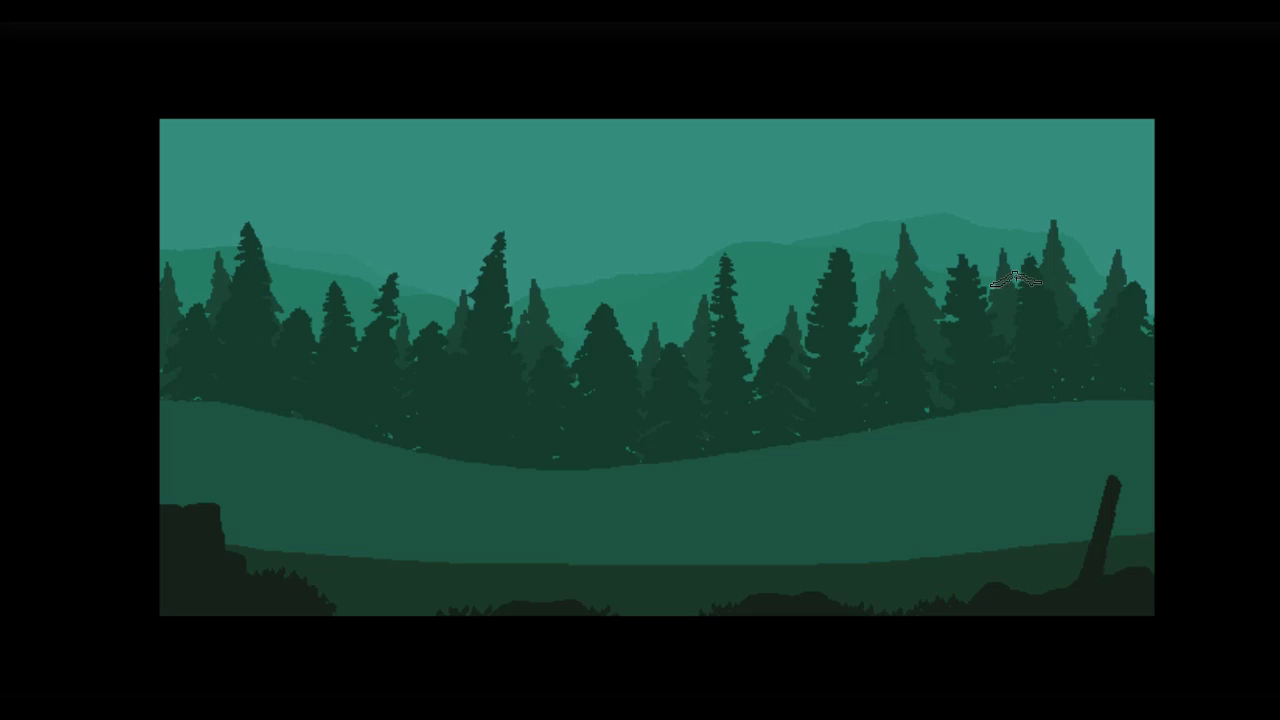
click(650, 350)
click(756, 376)
click(575, 340)
click(314, 340)
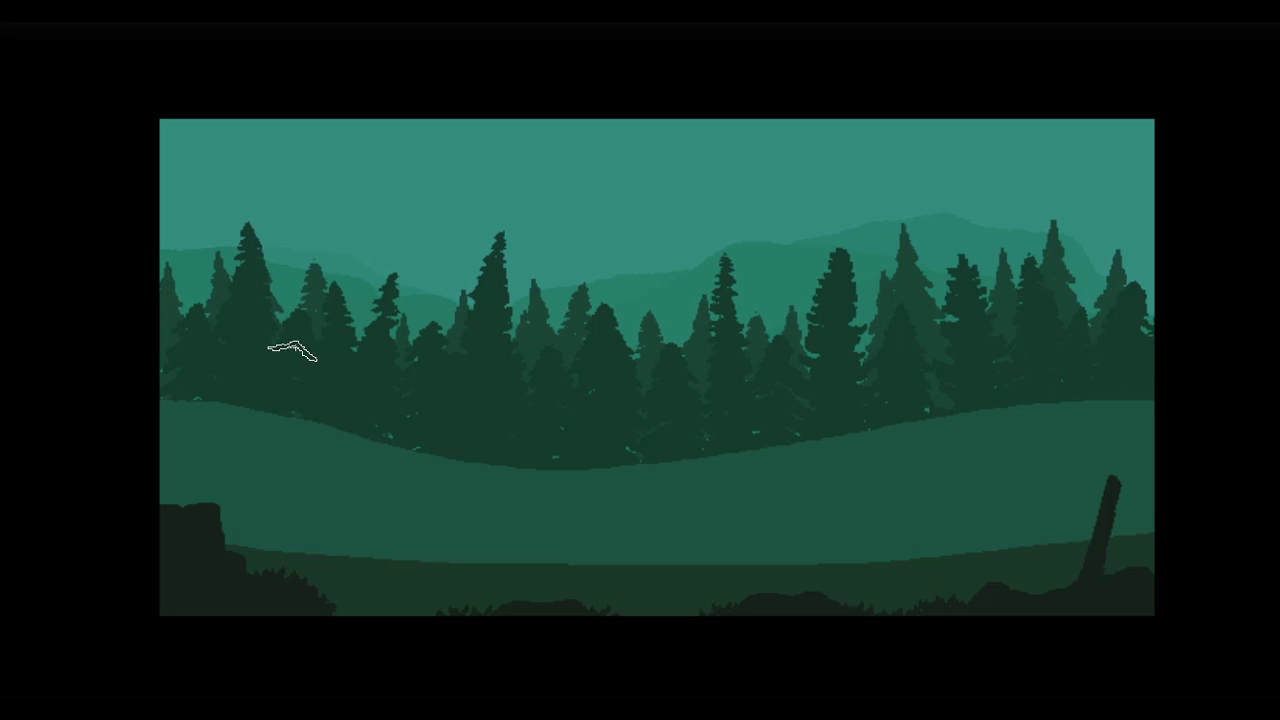
click(372, 336)
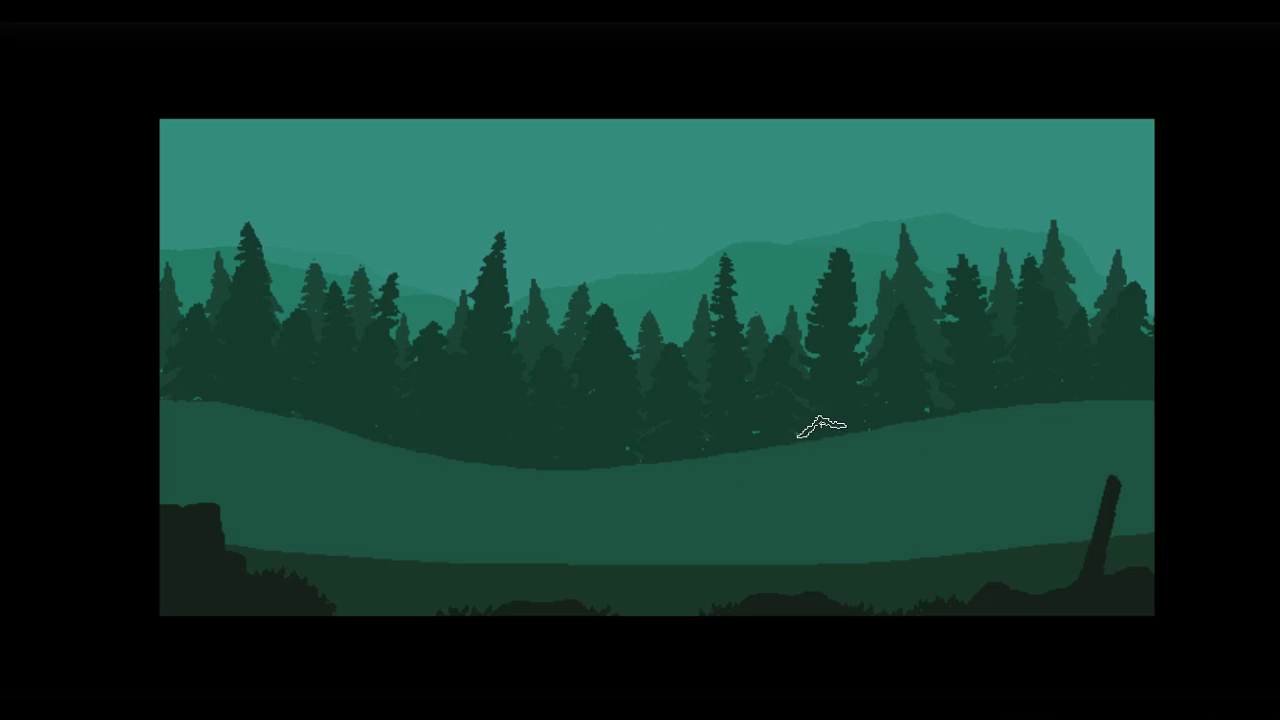
Step: Extend the back spruces with thin pointed tips across the canvas using the Ель Верхушка brush
right_click(1057, 271)
click(1128, 451)
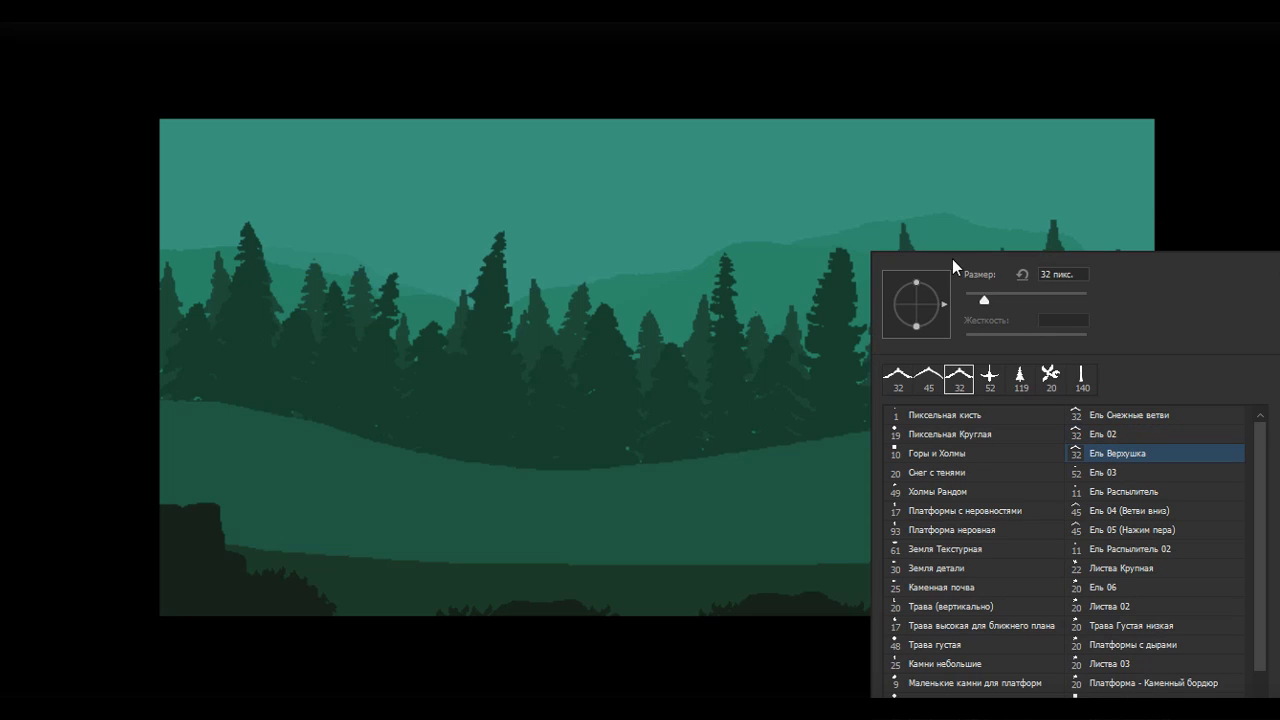
click(908, 240)
key(ctrl+z)
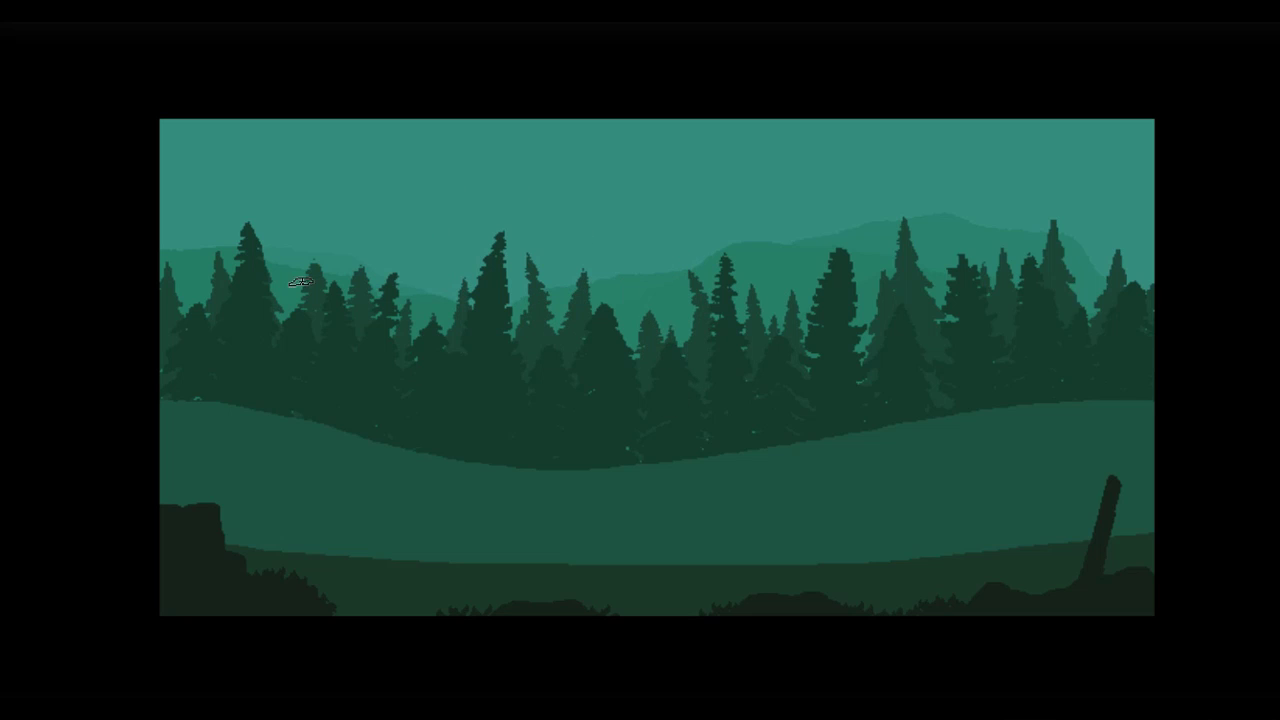
click(1054, 231)
click(1088, 287)
click(1141, 245)
click(640, 303)
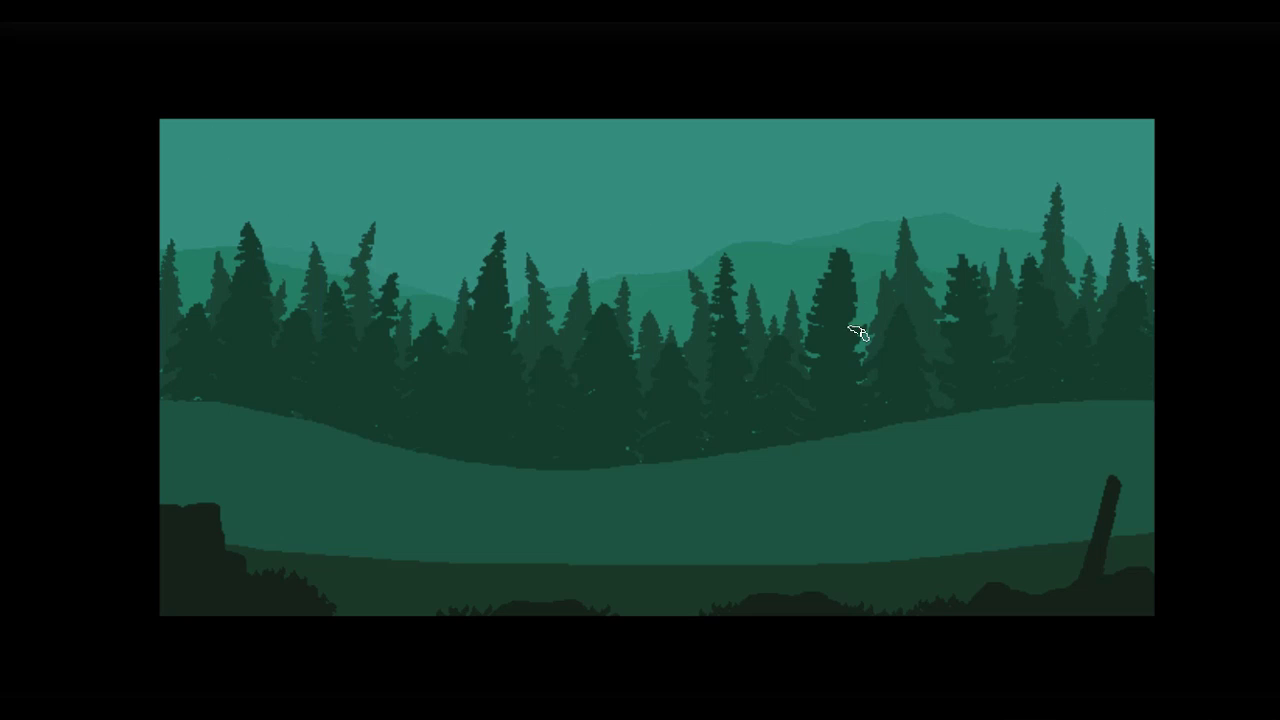
Step: Lower the saturation of Слой 21 to -16 and shift its midtone colour balance to -7, 0, +16
key(F7)
click(1000, 372)
key(ctrl+u)
drag(979, 266, 964, 275)
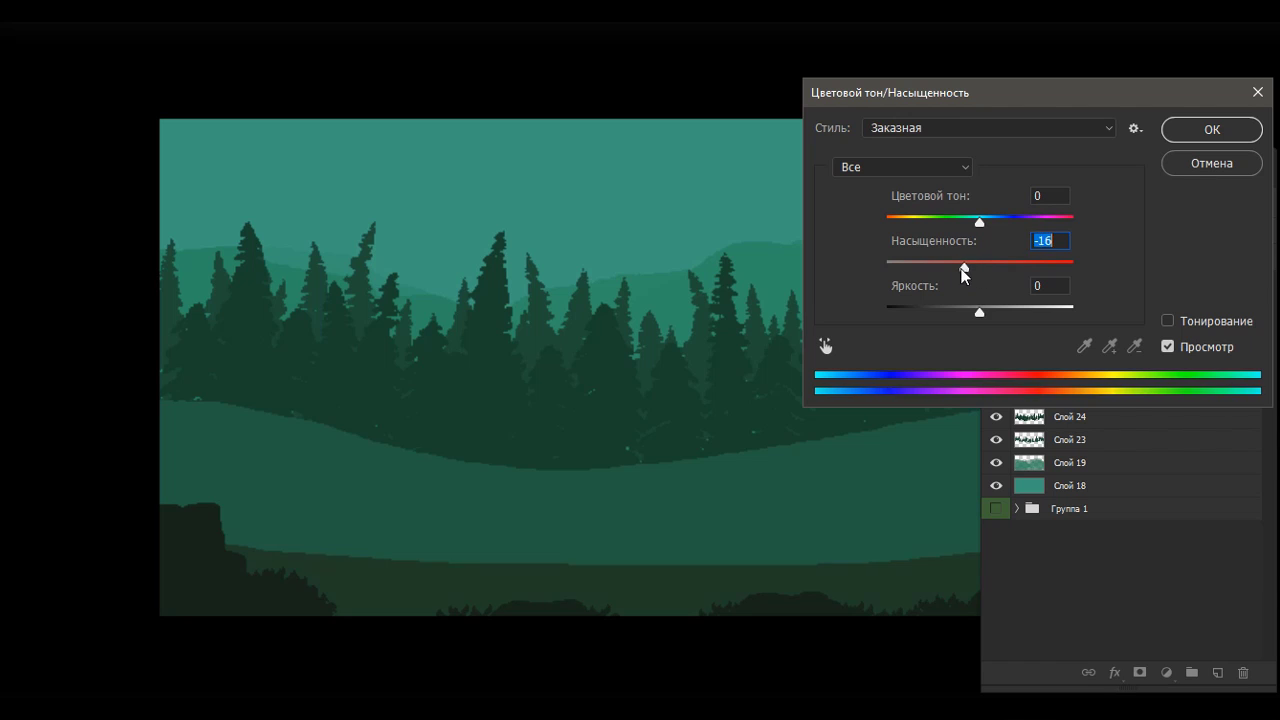
key(Return)
key(ctrl+b)
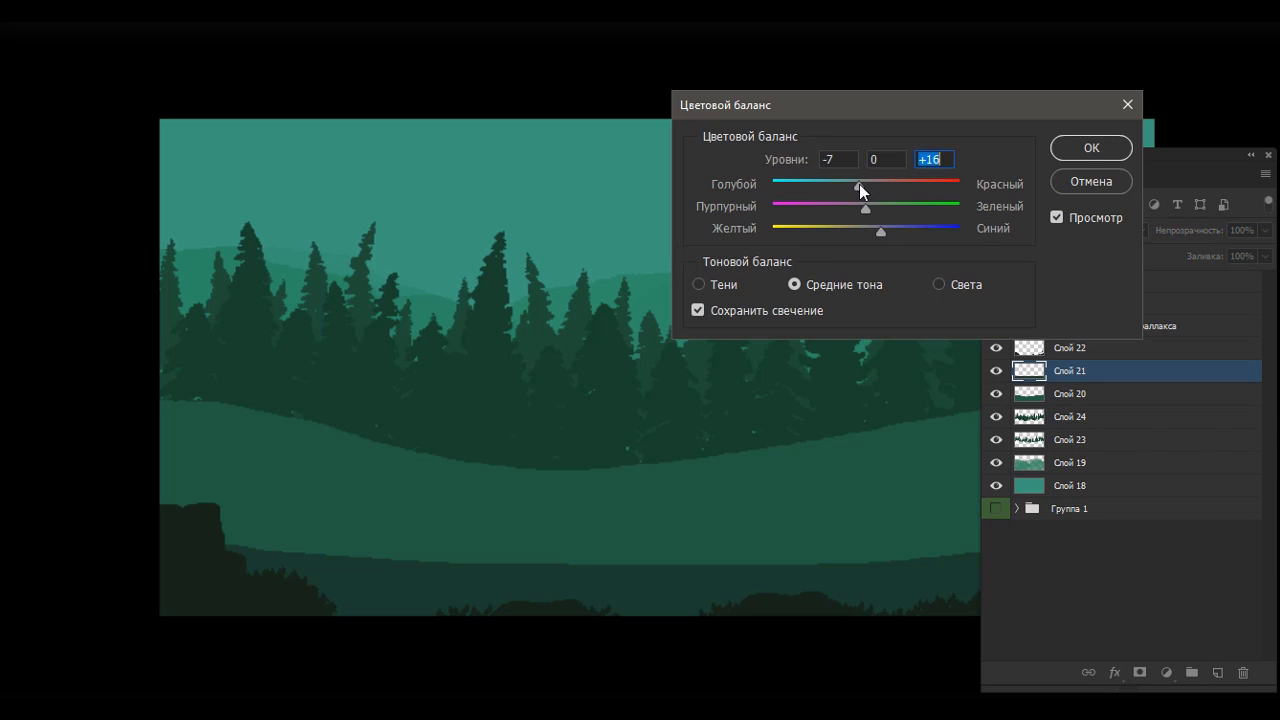
key(Return)
Step: Brighten the back spruces on Слой 23 slightly with Curves
click(996, 394)
click(996, 394)
key(ctrl+m)
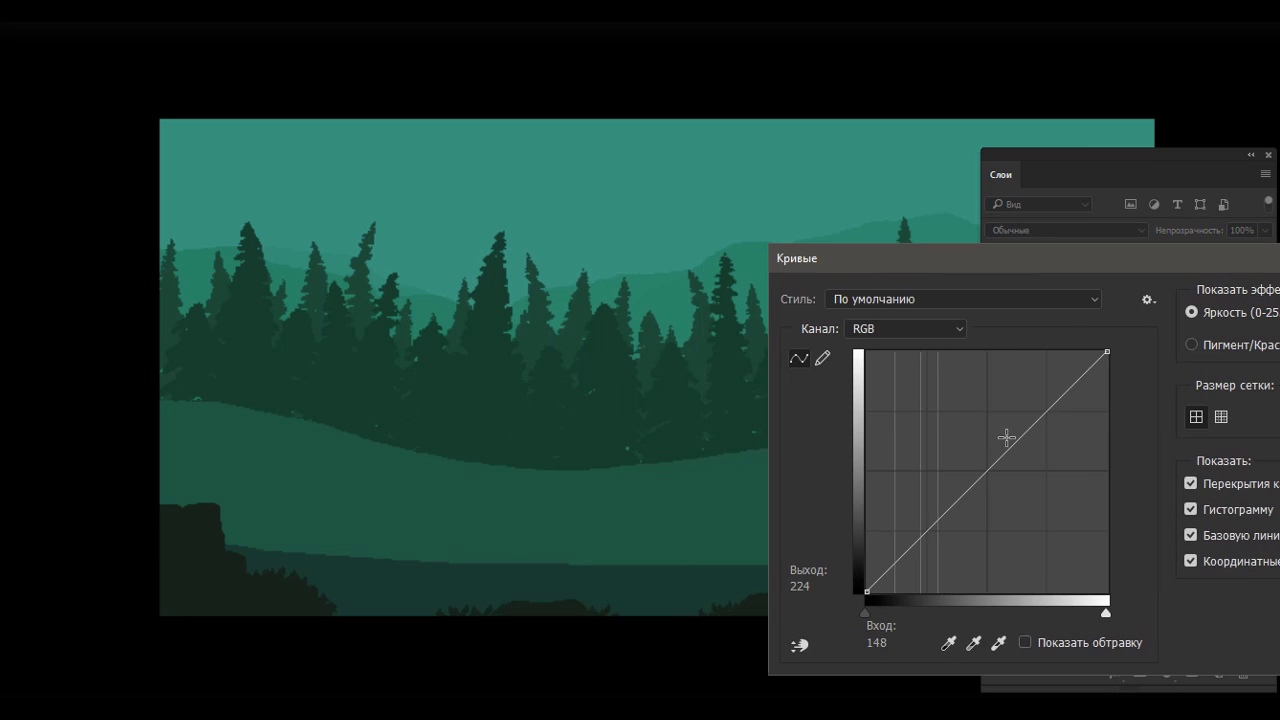
drag(1022, 441, 1022, 432)
drag(1086, 263, 955, 290)
key(Return)
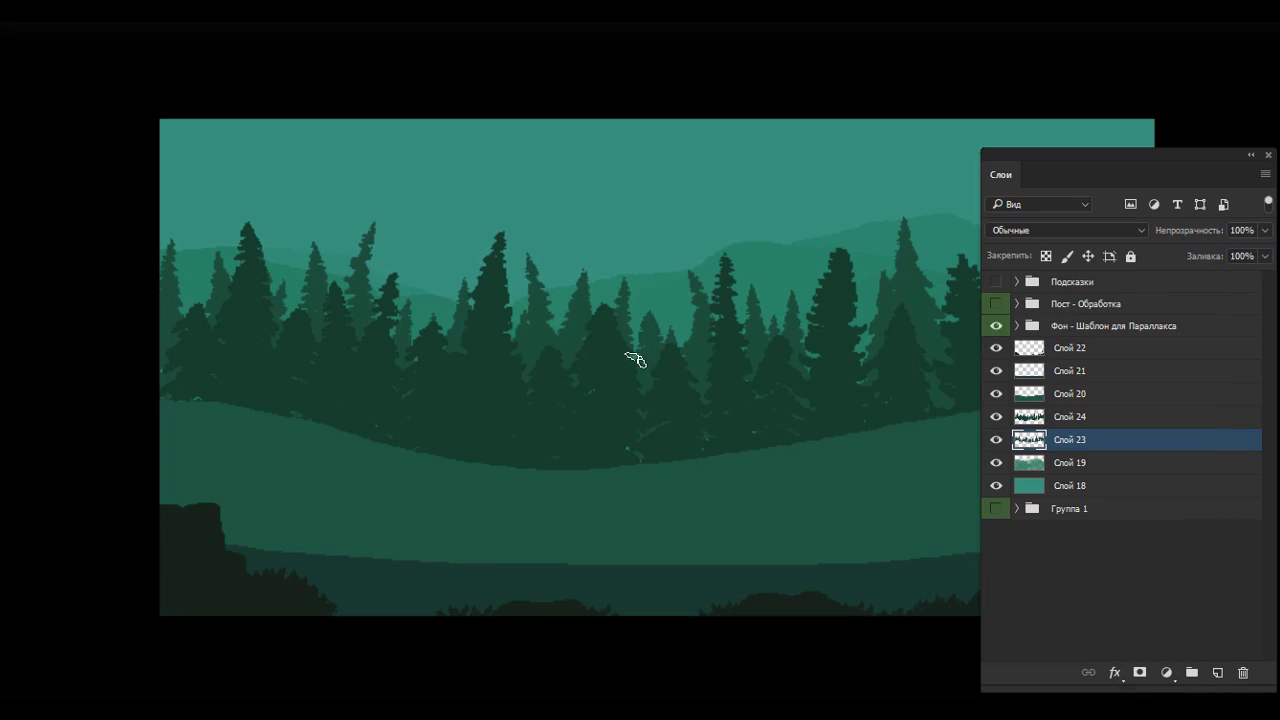
Step: Load the spruces of Слой 24 as a selection on a new layer above it and choose a lighter green
key(alt+bracketright)
ctrl+click(1029, 440)
key(F6)
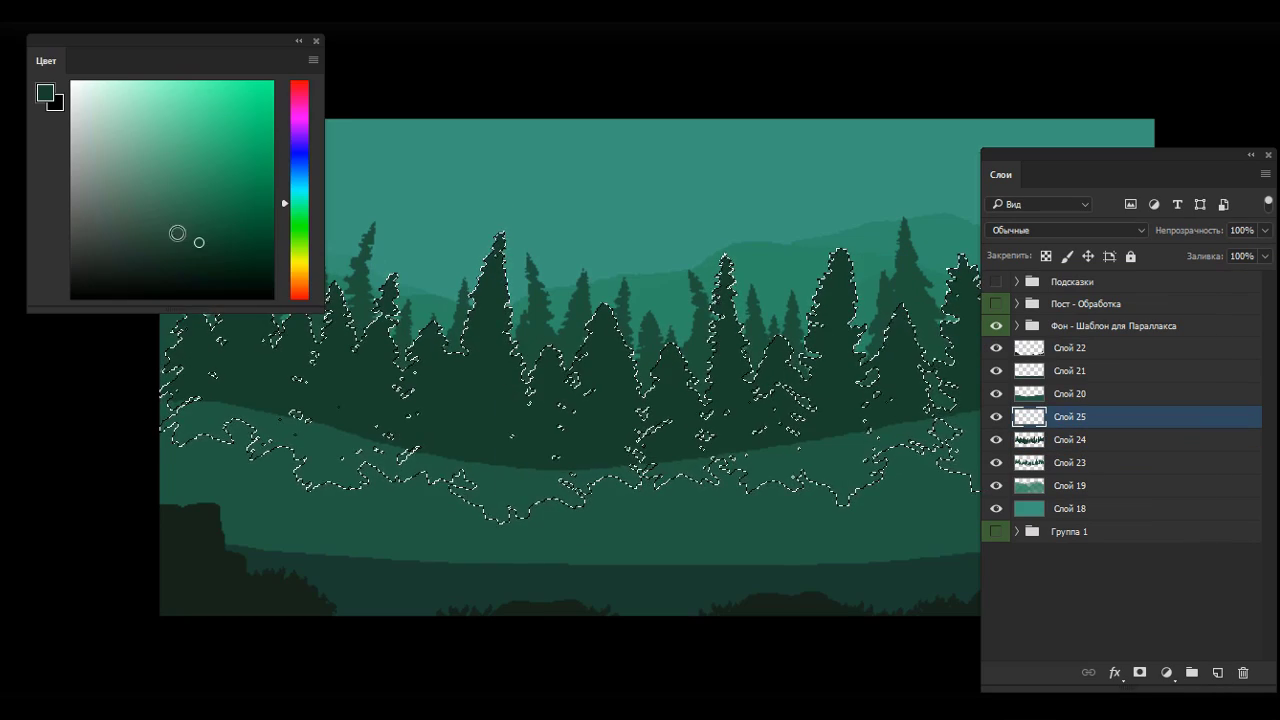
key(F6)
Step: Paint lighter green spruces and branches inside the selection on Слой 25 with Ель brushes, and clear the selection
right_click(490, 295)
key(Escape)
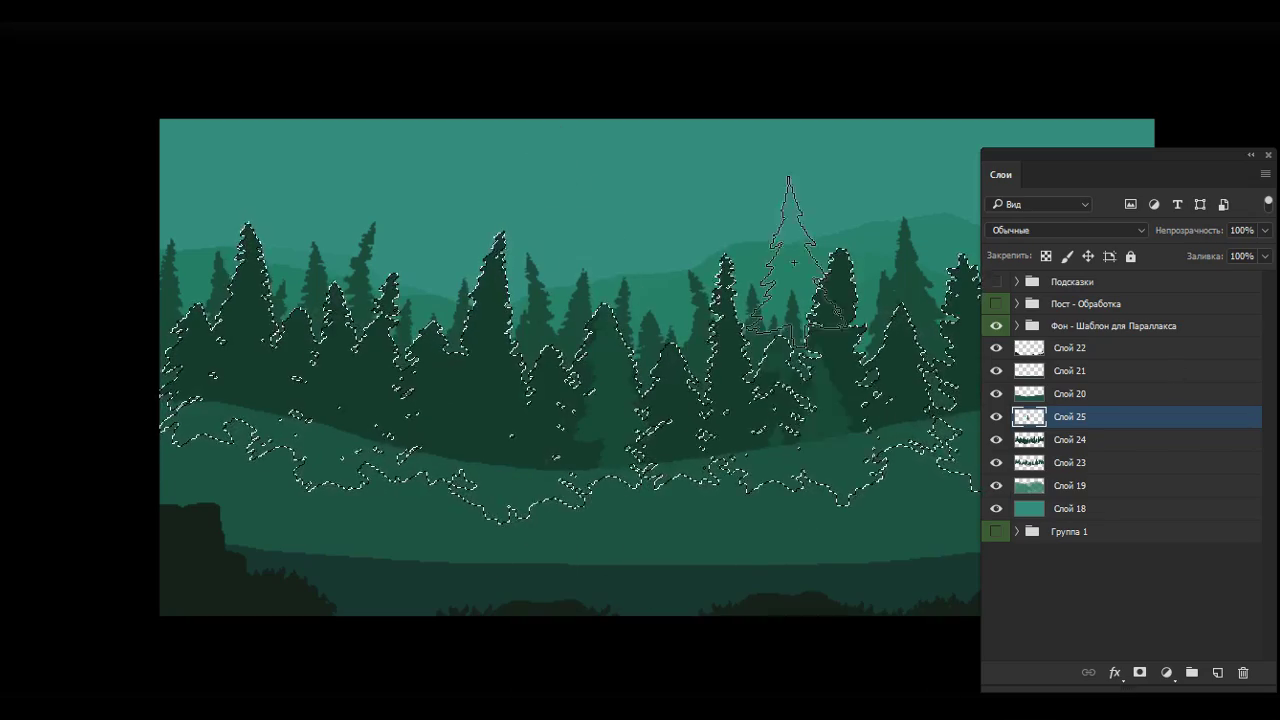
right_click(555, 250)
double_click(609, 420)
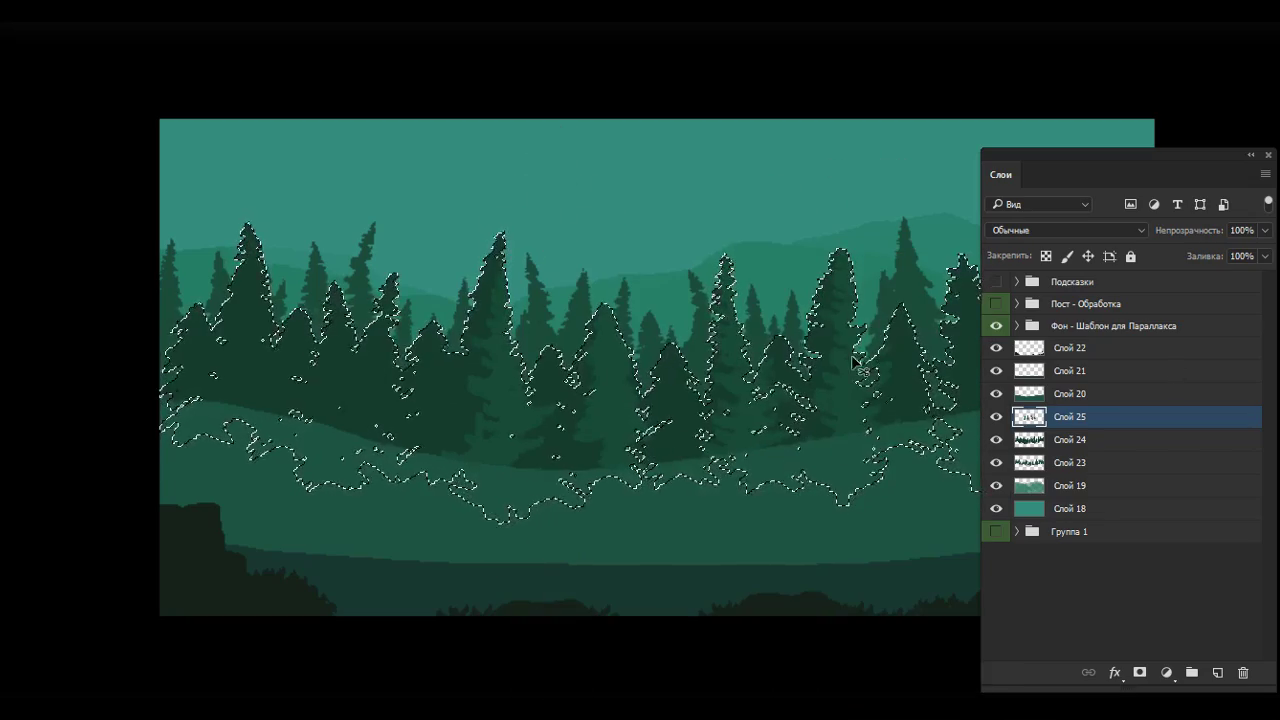
key(ctrl+d)
key(F7)
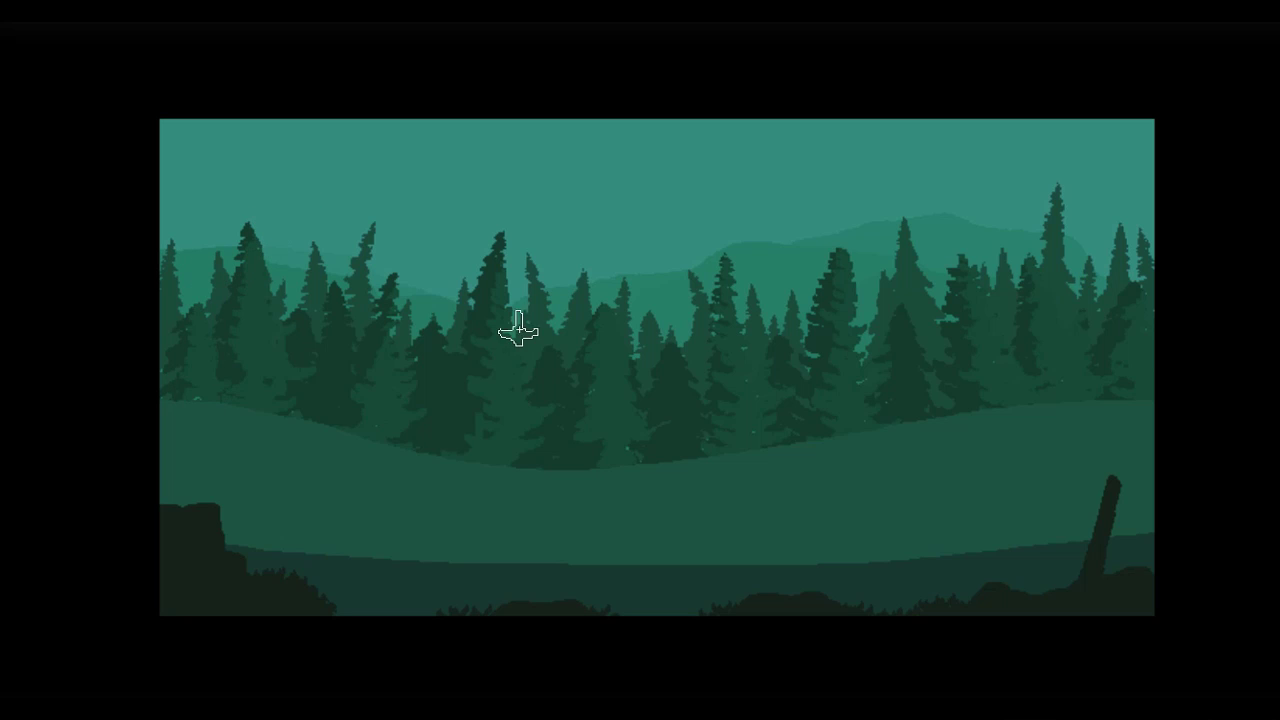
Step: Adjust the Levels of the lighter spruce shading on Слой 25 to midtones 0,84 and white input 241
key(ctrl+l)
drag(760, 340, 747, 342)
drag(631, 340, 644, 345)
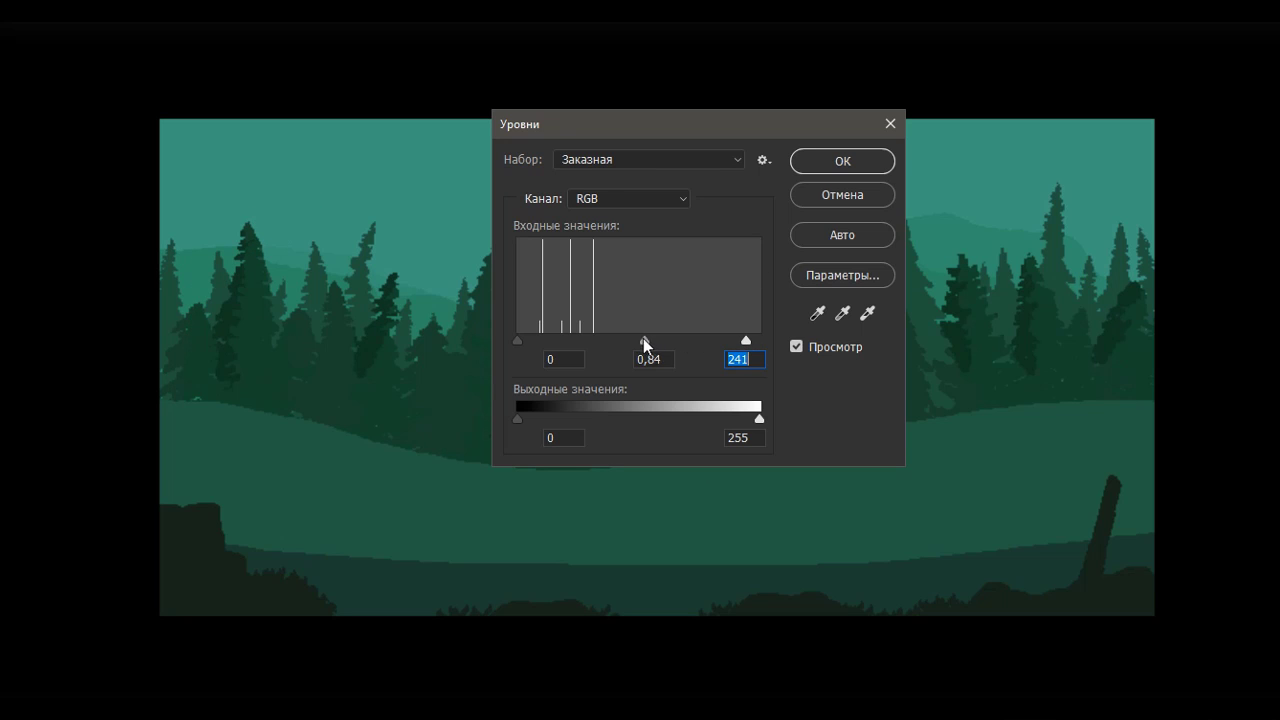
click(843, 162)
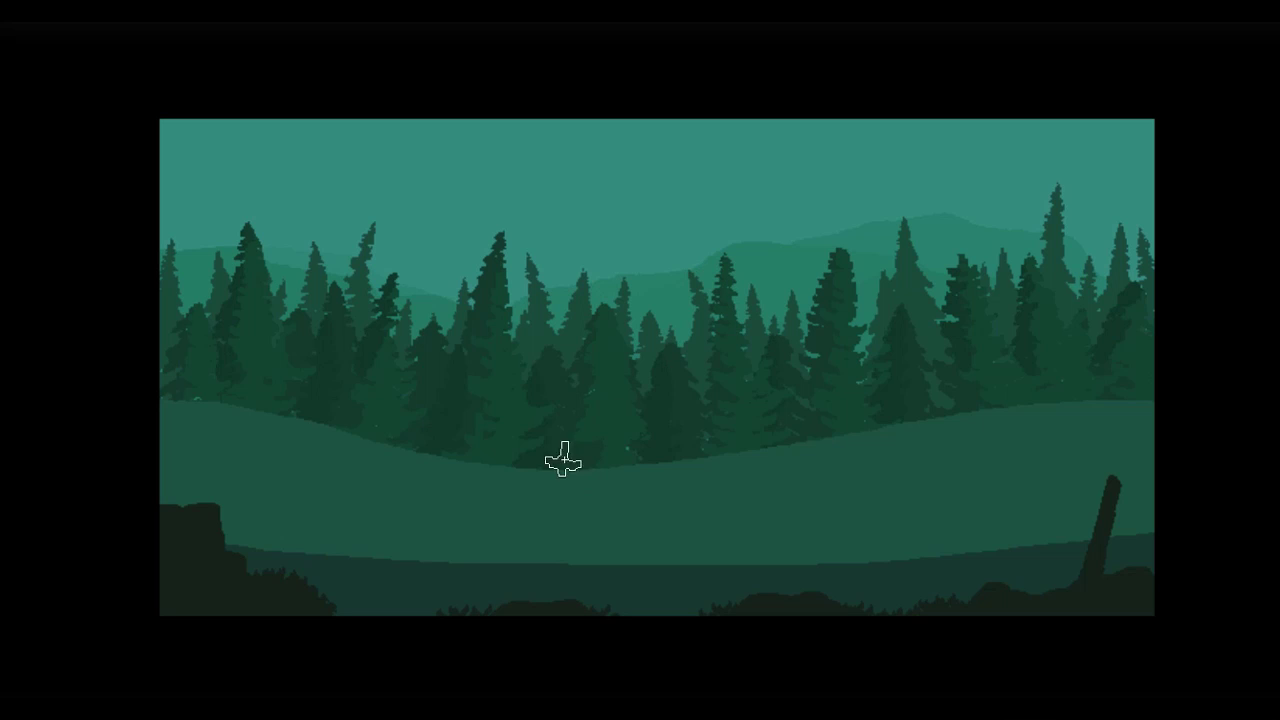
Step: Build up the dark spruce just right of centre with Ель brushes and sharpen the blunt treetops with the 1 px Пиксельная кисть
click(670, 345)
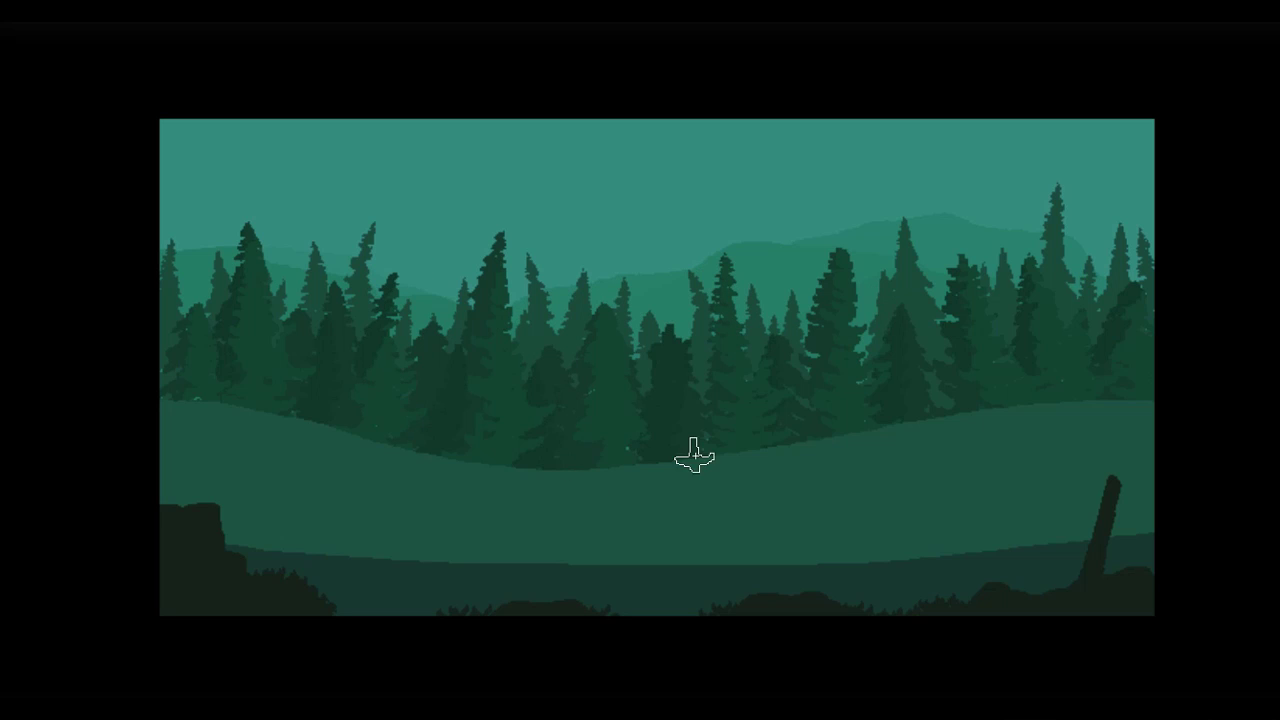
right_click(735, 325)
key(Escape)
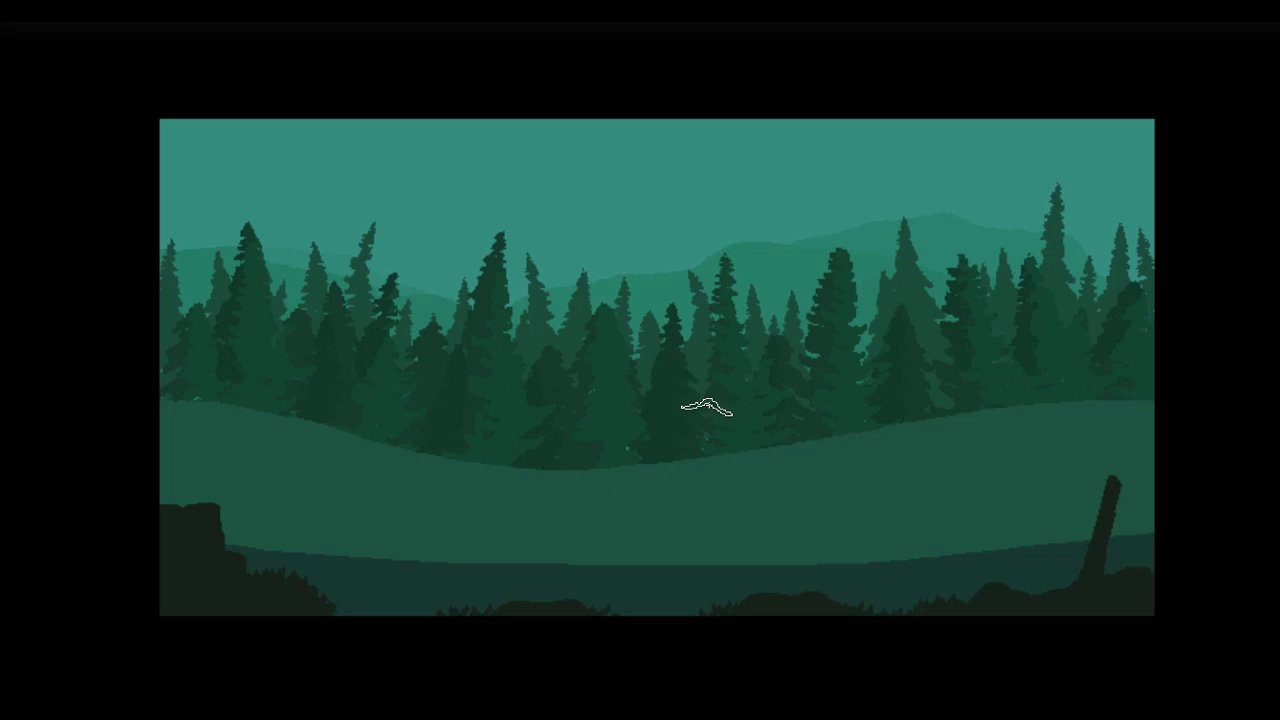
right_click(733, 384)
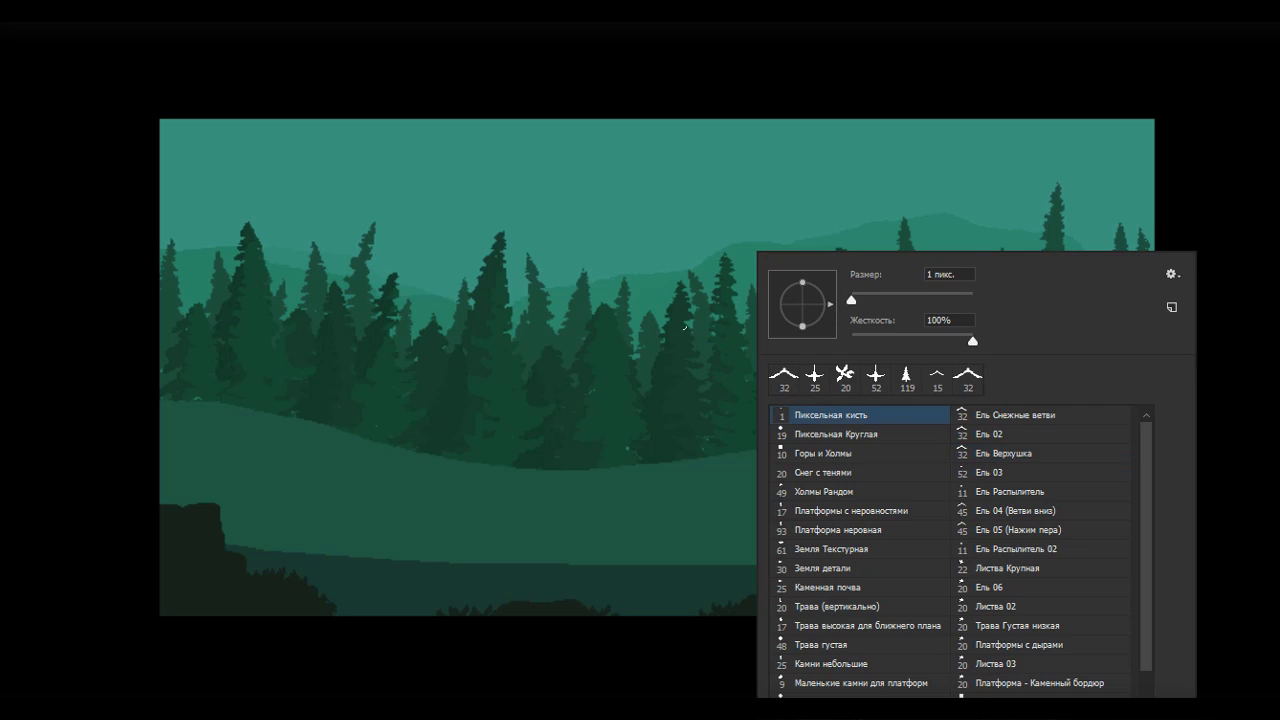
key(Escape)
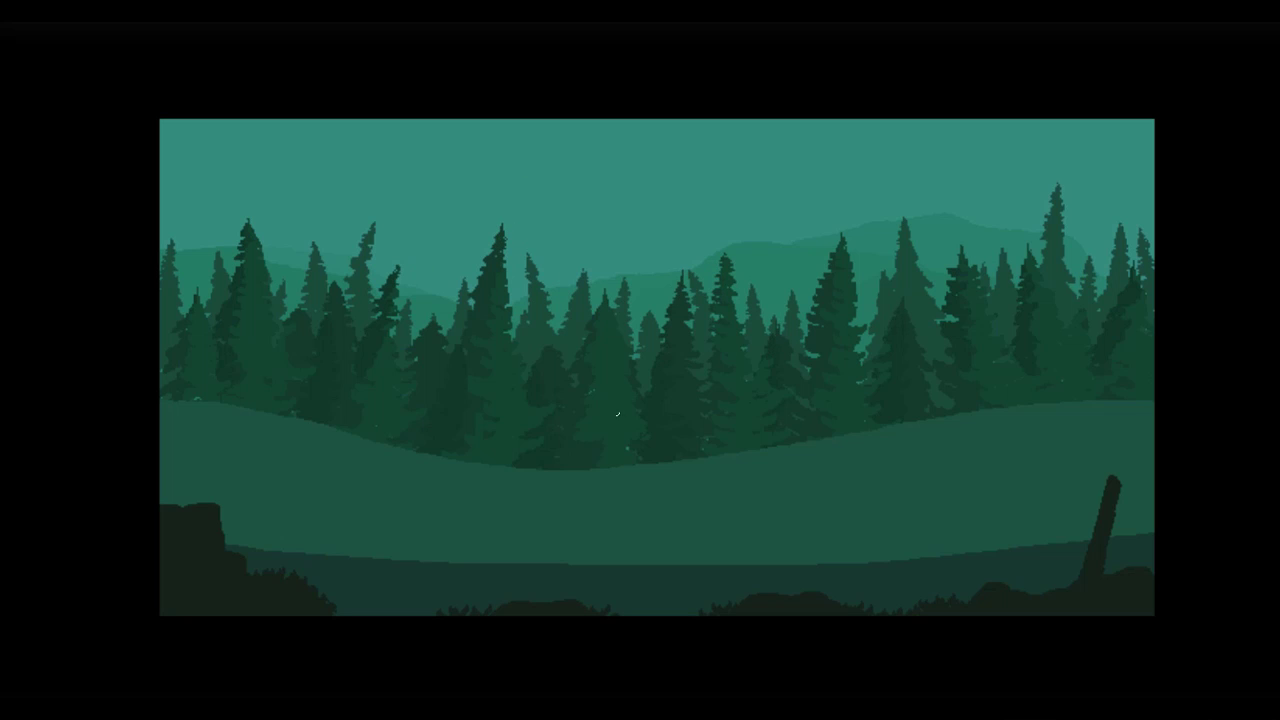
Step: Brighten the sky on Слой 18 with Levels at black input 15, white input 223 and lighter midtones, and adjust its Hue/Saturation
key(F7)
click(1057, 531)
key(ctrl+l)
drag(760, 341, 729, 341)
drag(517, 341, 531, 342)
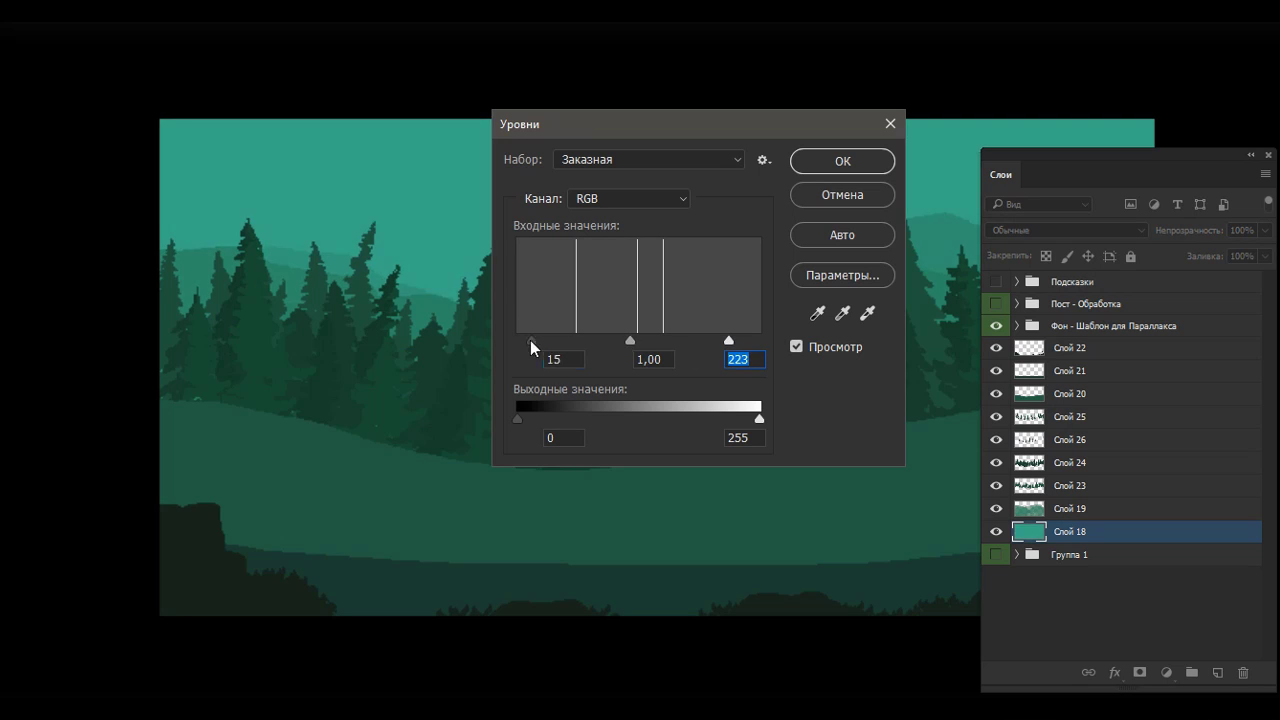
drag(630, 341, 603, 338)
click(842, 161)
key(ctrl+u)
click(1195, 135)
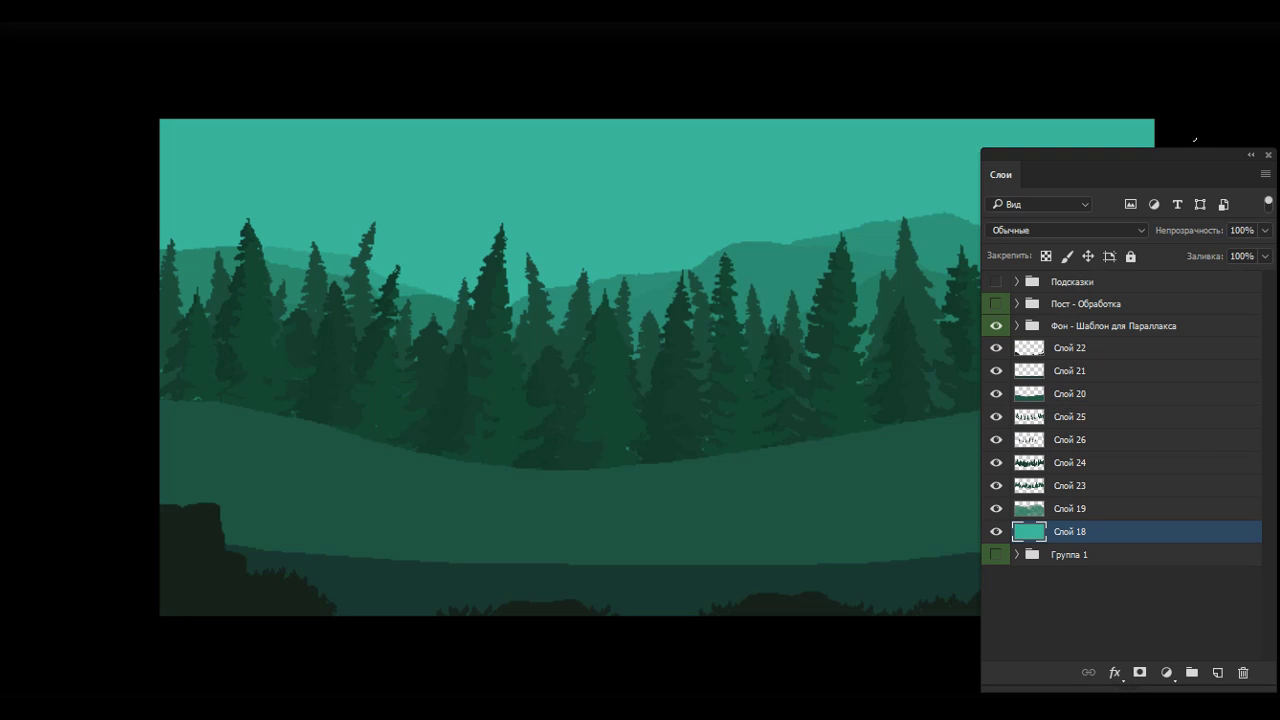
Step: Paint five white clouds across the sky on a new layer above Слой 18 with the Облака Кучевые brush
click(1217, 672)
right_click(688, 283)
scroll(877, 600, down, 3)
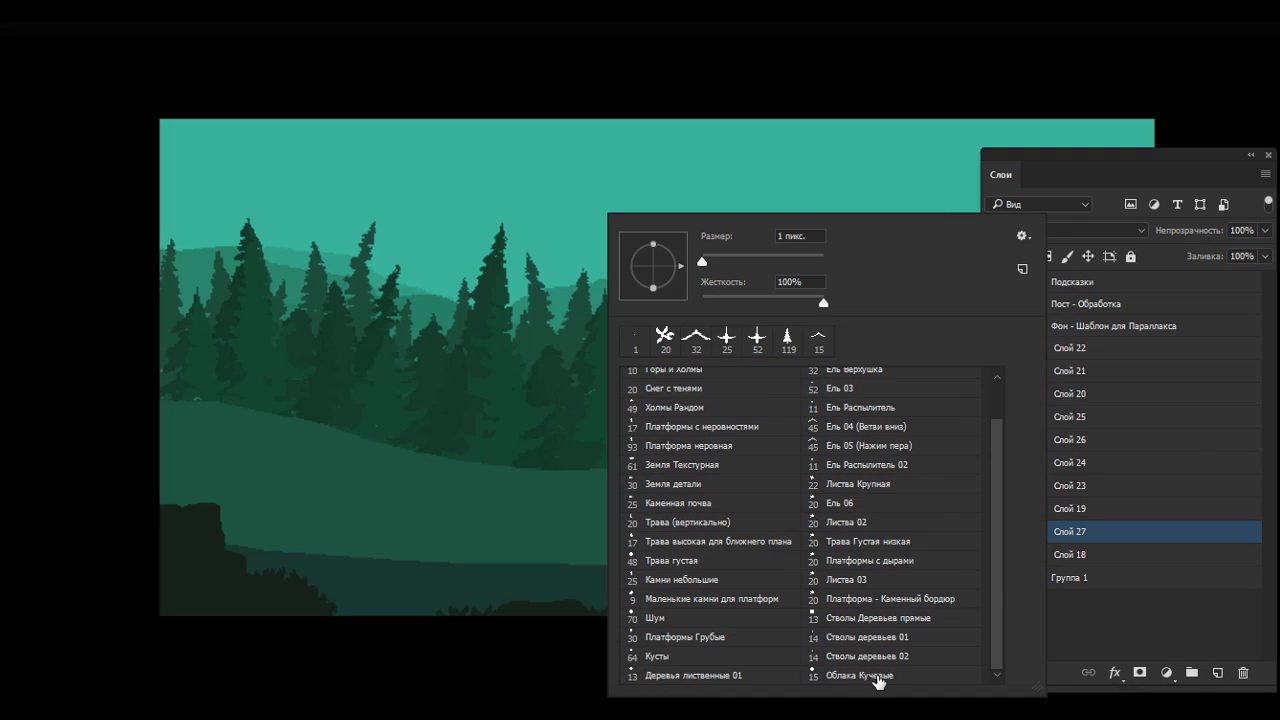
double_click(877, 680)
click(459, 168)
click(647, 218)
click(877, 175)
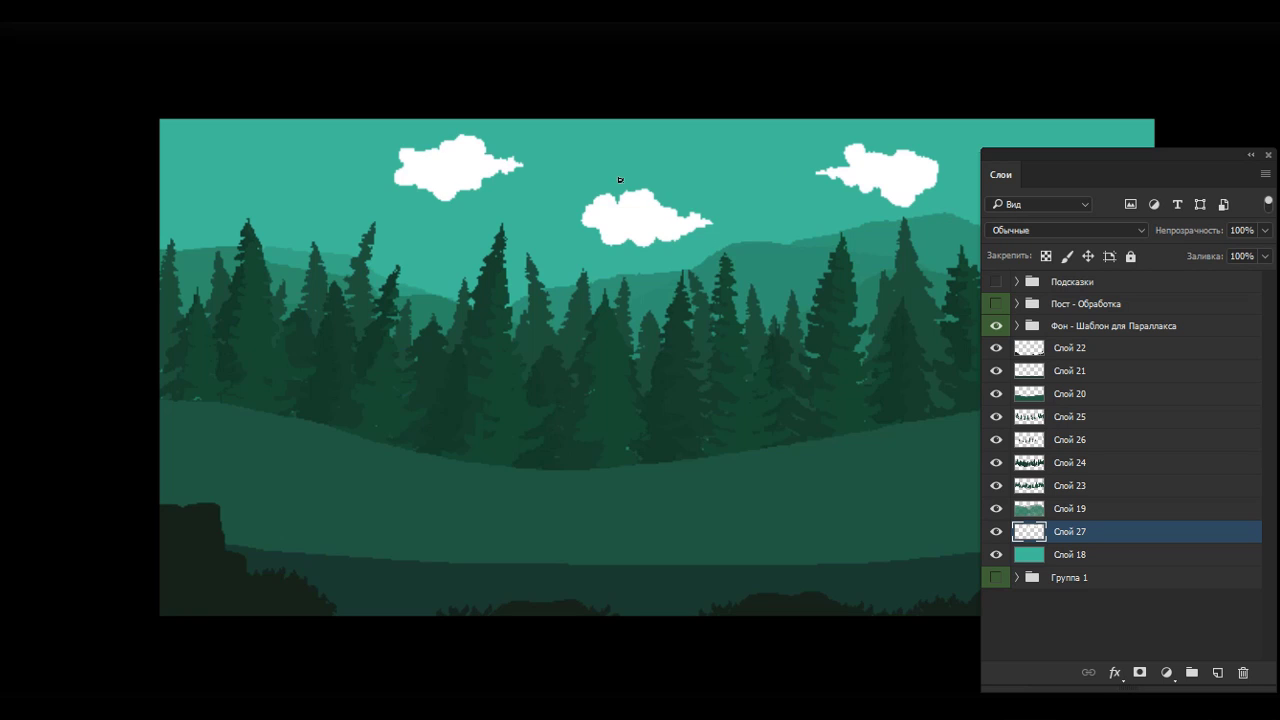
click(238, 177)
key(Tab)
click(1071, 168)
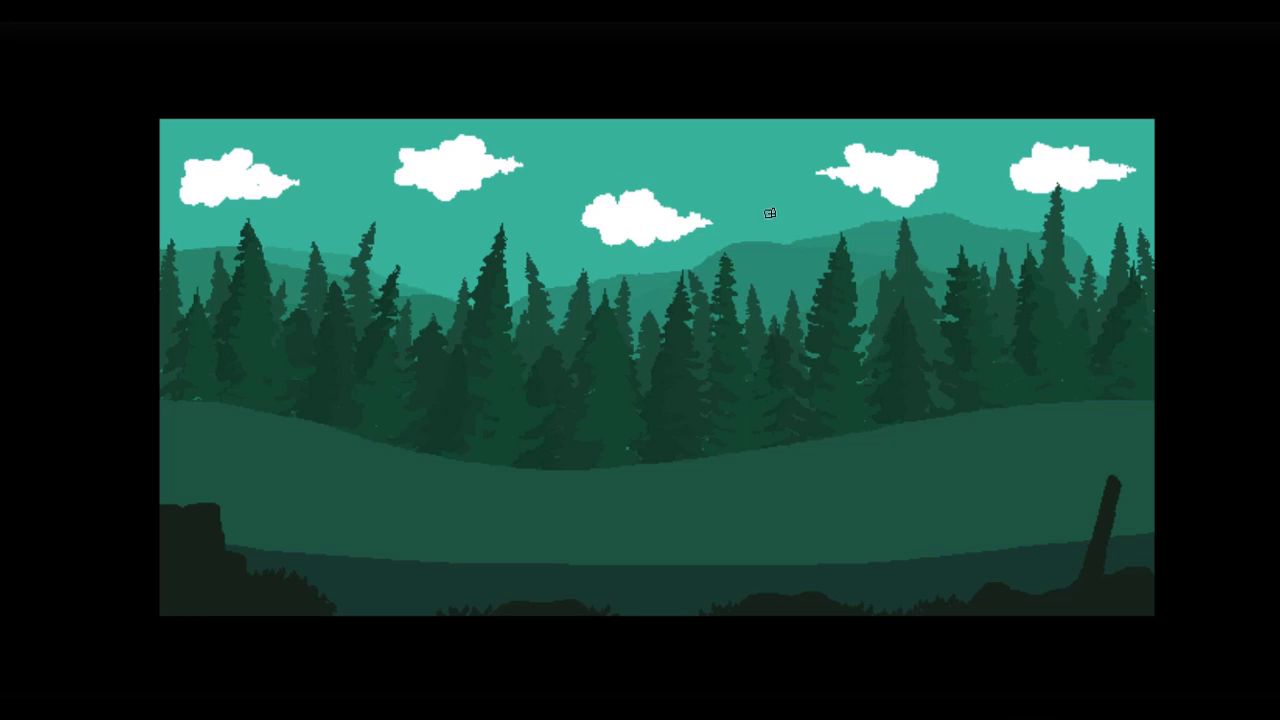
key(ctrl+t)
mouse_move(658, 248)
mouse_down()
mouse_move(669, 206)
mouse_move(677, 223)
mouse_up()
key(Escape)
Step: Lasso the second and fourth clouds from the left in turn and flatten each with Free Transform
key(l)
mouse_move(465, 214)
mouse_down()
mouse_move(523, 189)
mouse_move(463, 213)
mouse_move(477, 186)
mouse_up()
key(ctrl+t)
key(Return)
mouse_move(850, 130)
mouse_down()
mouse_move(935, 225)
mouse_move(850, 130)
mouse_up()
key(ctrl+t)
drag(877, 240, 880, 205)
key(Return)
Step: Shrink the outermost clouds on both sides of the sky and slightly flatten the middle cloud with Free Transform
drag(1000, 168, 1002, 170)
key(ctrl+t)
mouse_move(1136, 196)
mouse_down()
mouse_move(1146, 227)
mouse_move(1100, 183)
mouse_up()
mouse_move(322, 175)
mouse_down()
mouse_move(149, 143)
mouse_move(322, 172)
mouse_up()
key(ctrl+t)
drag(300, 140, 282, 148)
key(Return)
drag(677, 171, 675, 172)
key(ctrl+t)
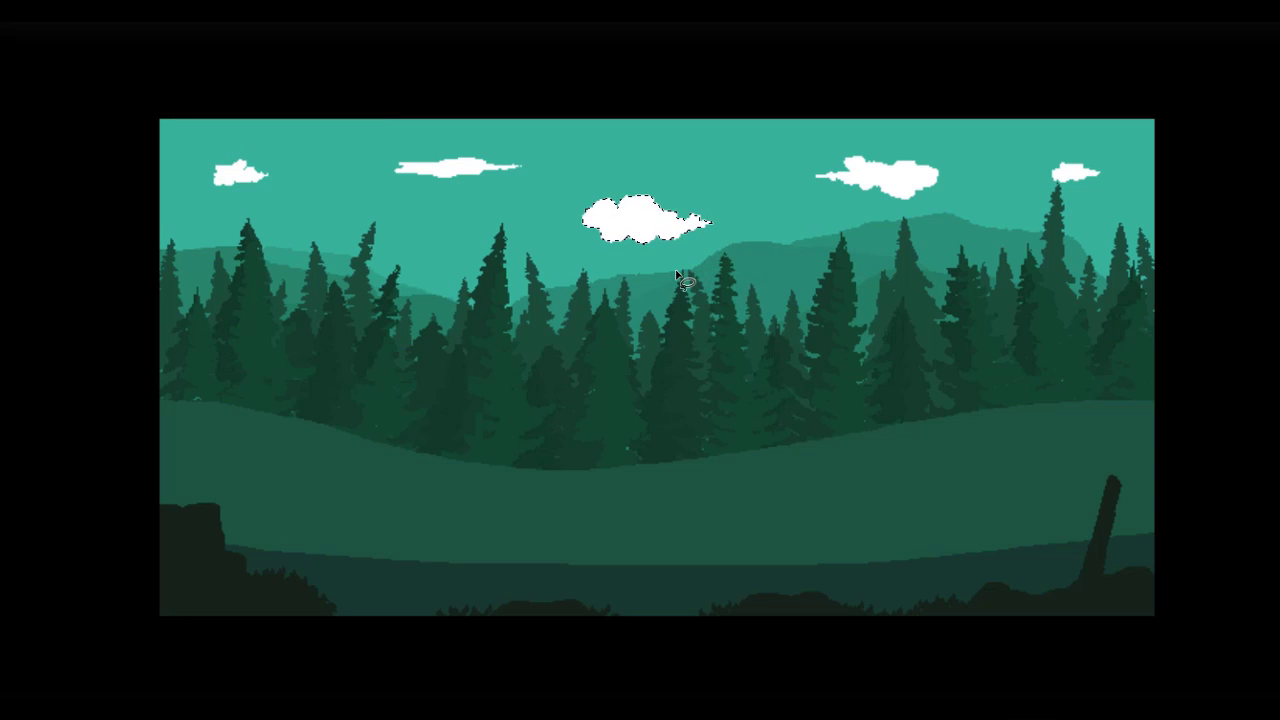
key(Return)
Step: Extend the cloud ends with thin wisps using the 1 px Пиксельная кисть and lower the opacity of Слой 27 to 82%
key(b)
right_click(692, 275)
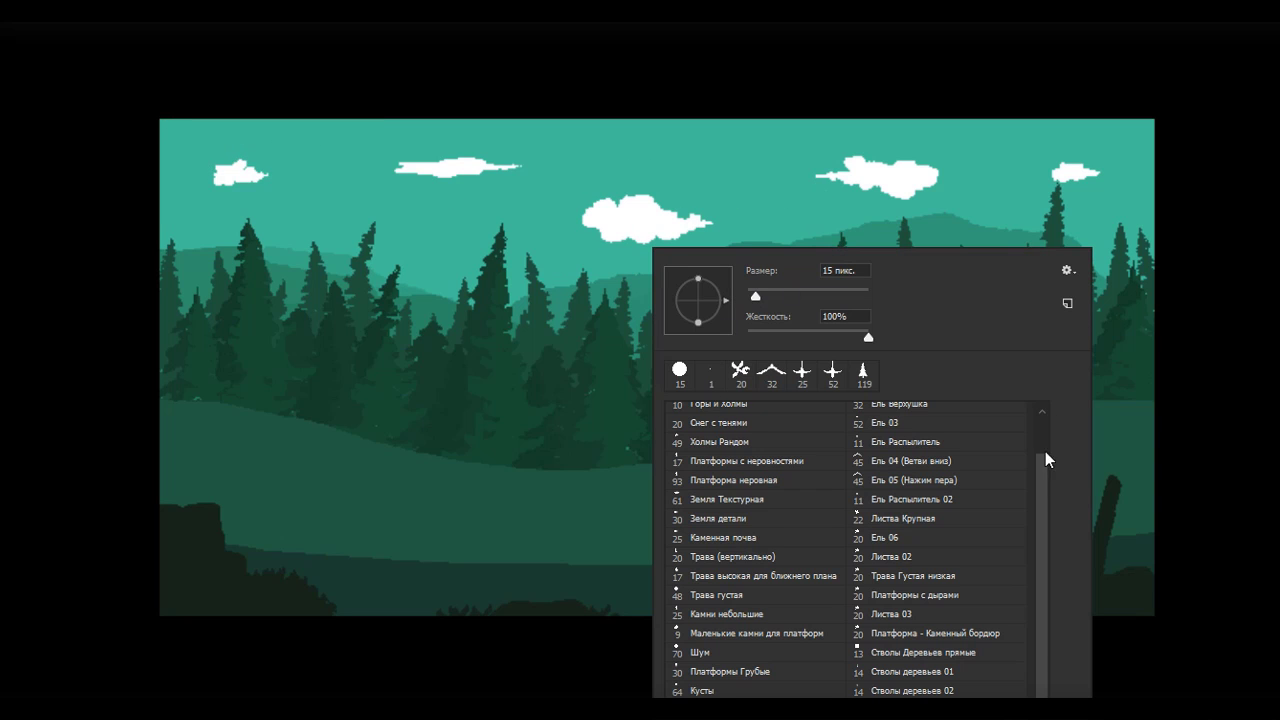
scroll(1045, 459, up, 2)
key(Return)
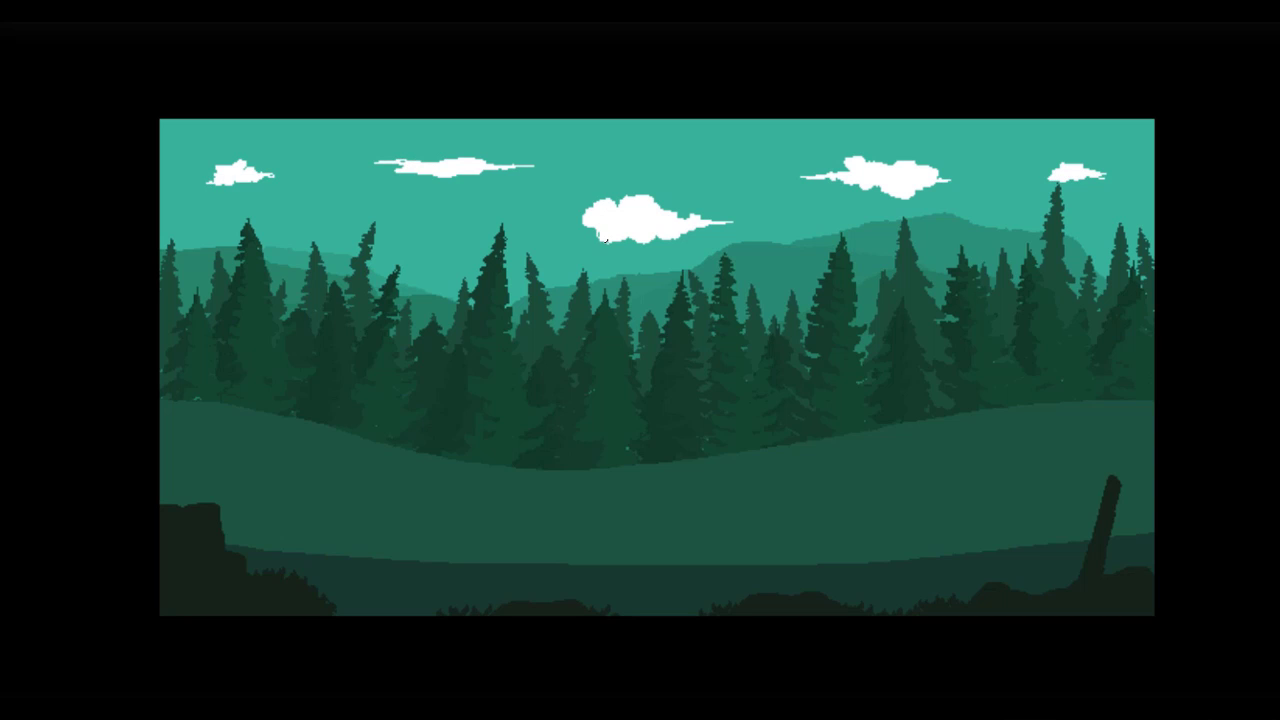
key(F7)
drag(1265, 230, 1248, 258)
Step: Check the tones in greyscale and paint a leafy edge along the upper hill on a new layer above Слой 20 with Листва 03
click(995, 282)
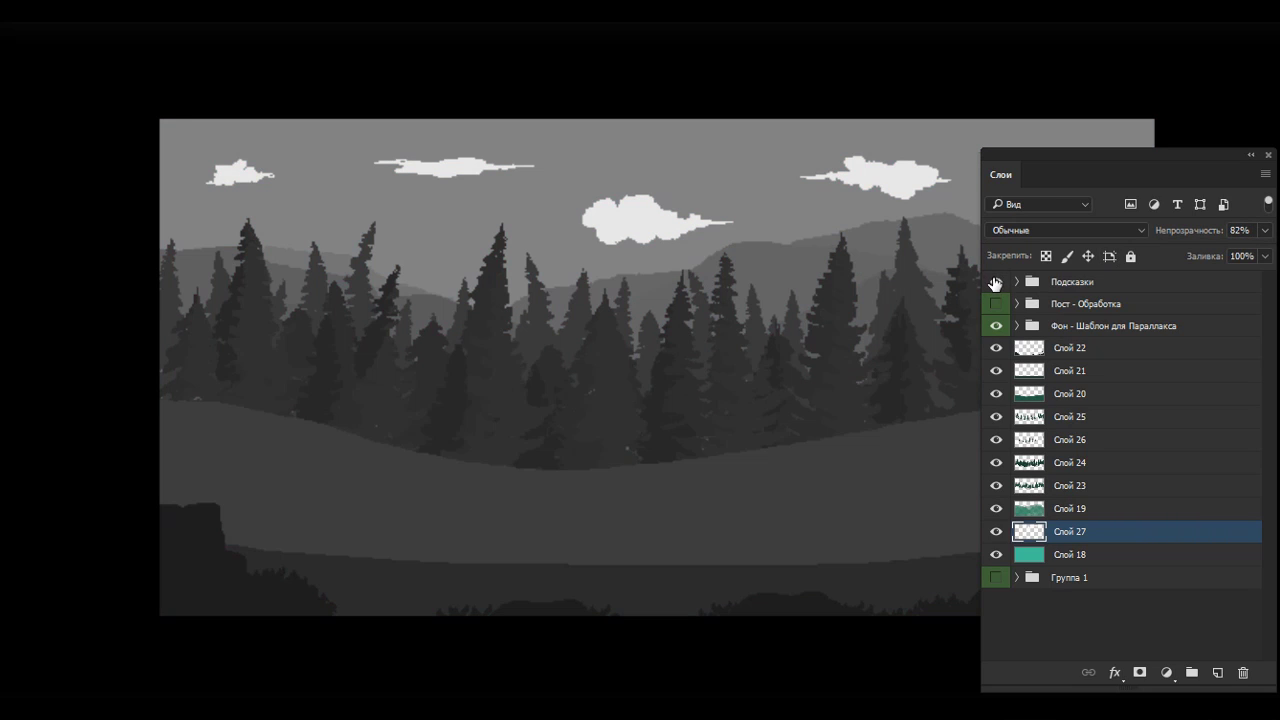
click(996, 462)
click(996, 462)
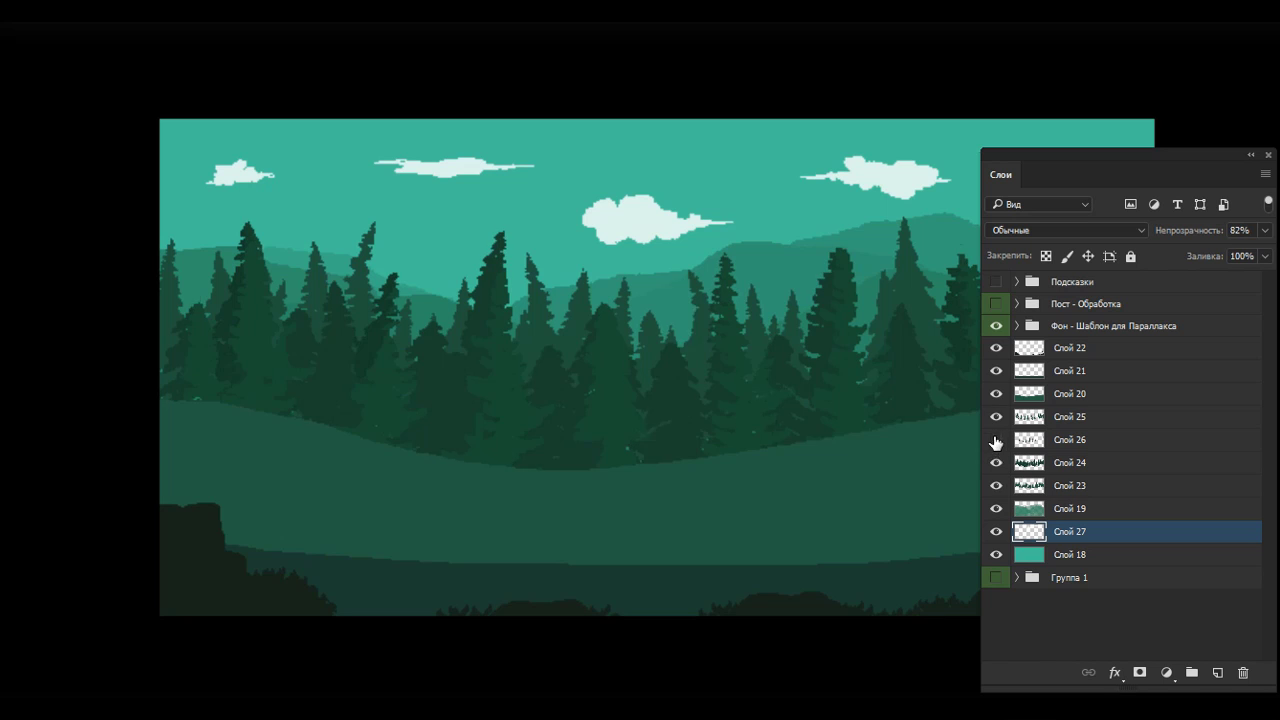
click(996, 393)
click(996, 393)
click(1070, 393)
right_click(730, 462)
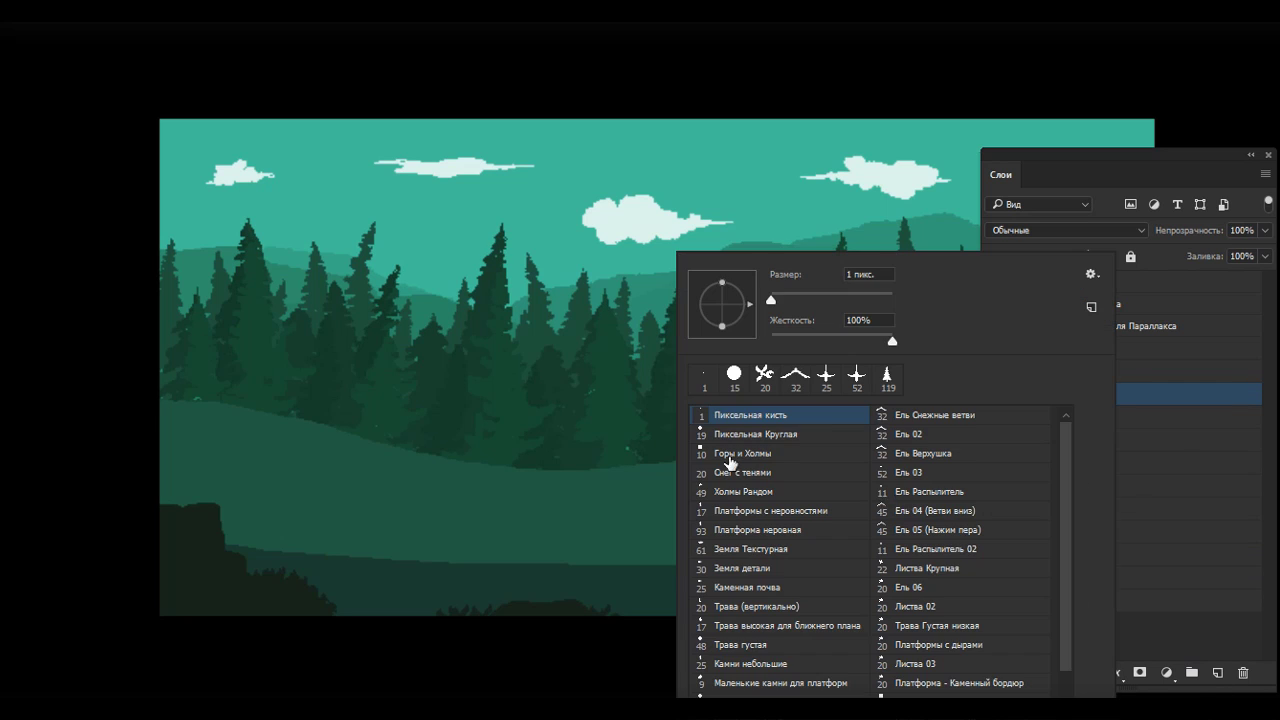
double_click(920, 666)
drag(387, 462, 743, 457)
key(Tab)
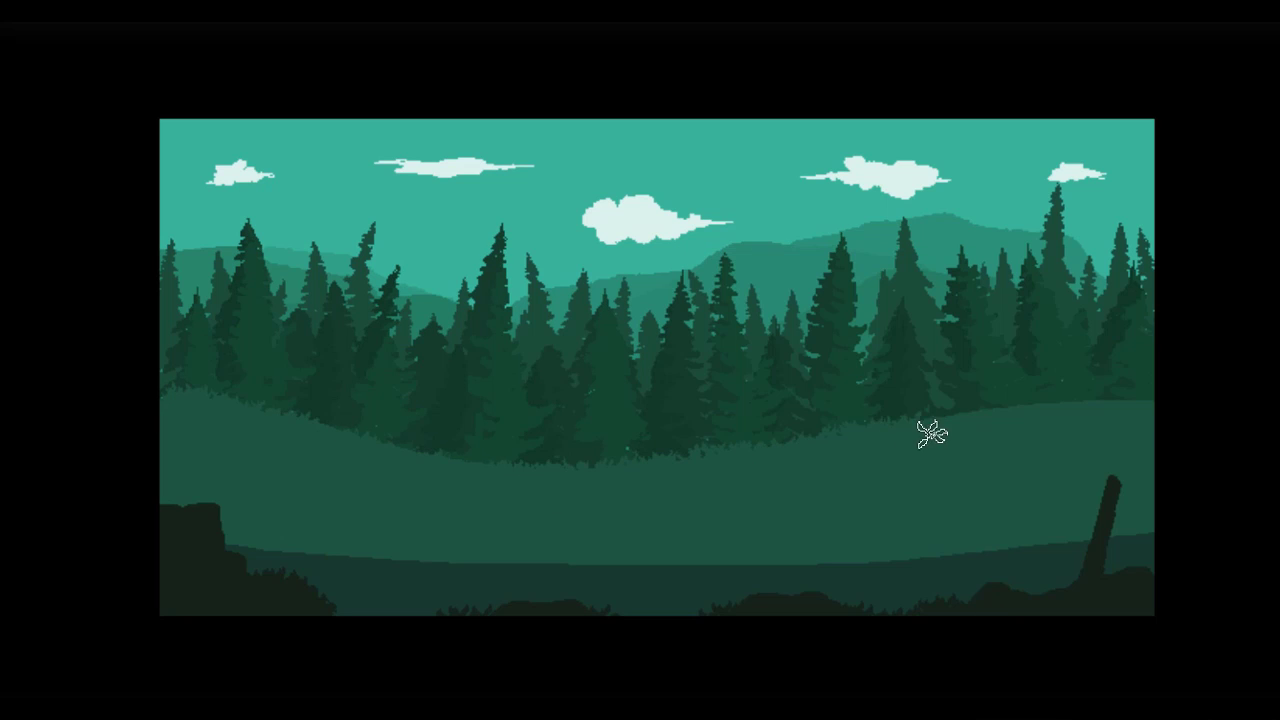
Step: Paint a dark grassy edge along the front hill on a new layer above Слой 21 with the Трава густая brush
key(Tab)
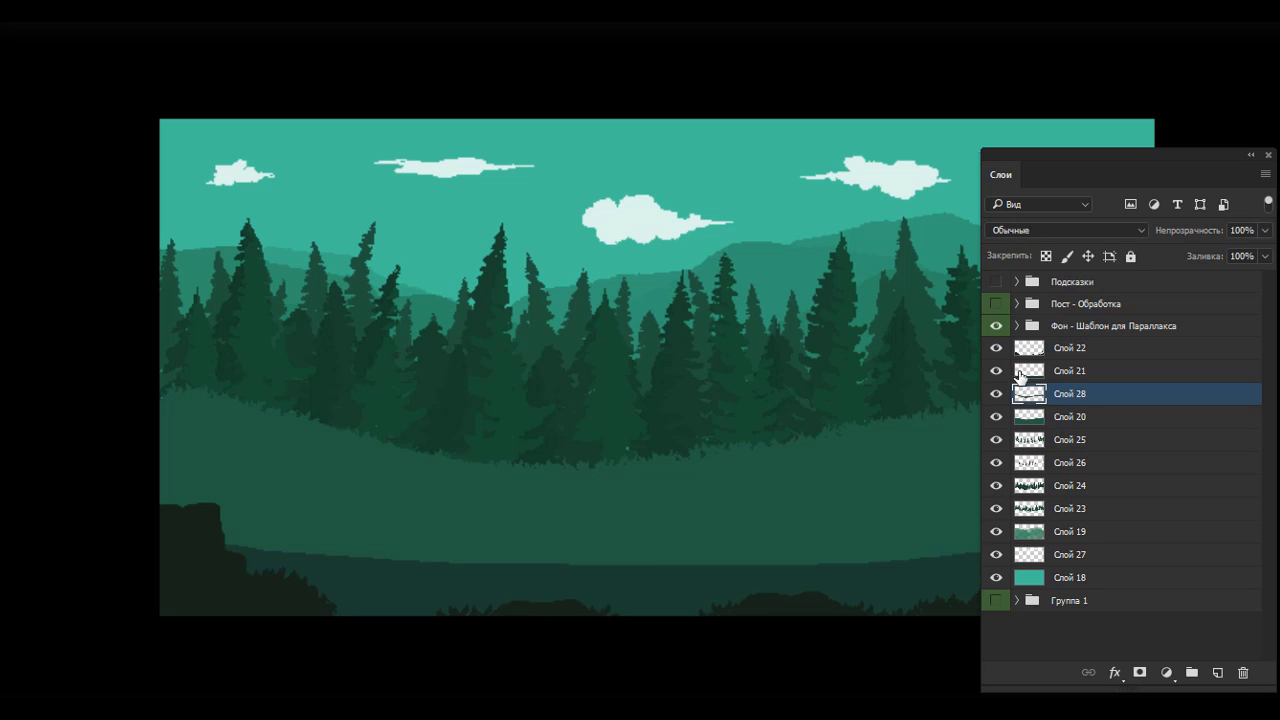
click(1219, 673)
right_click(437, 513)
double_click(612, 571)
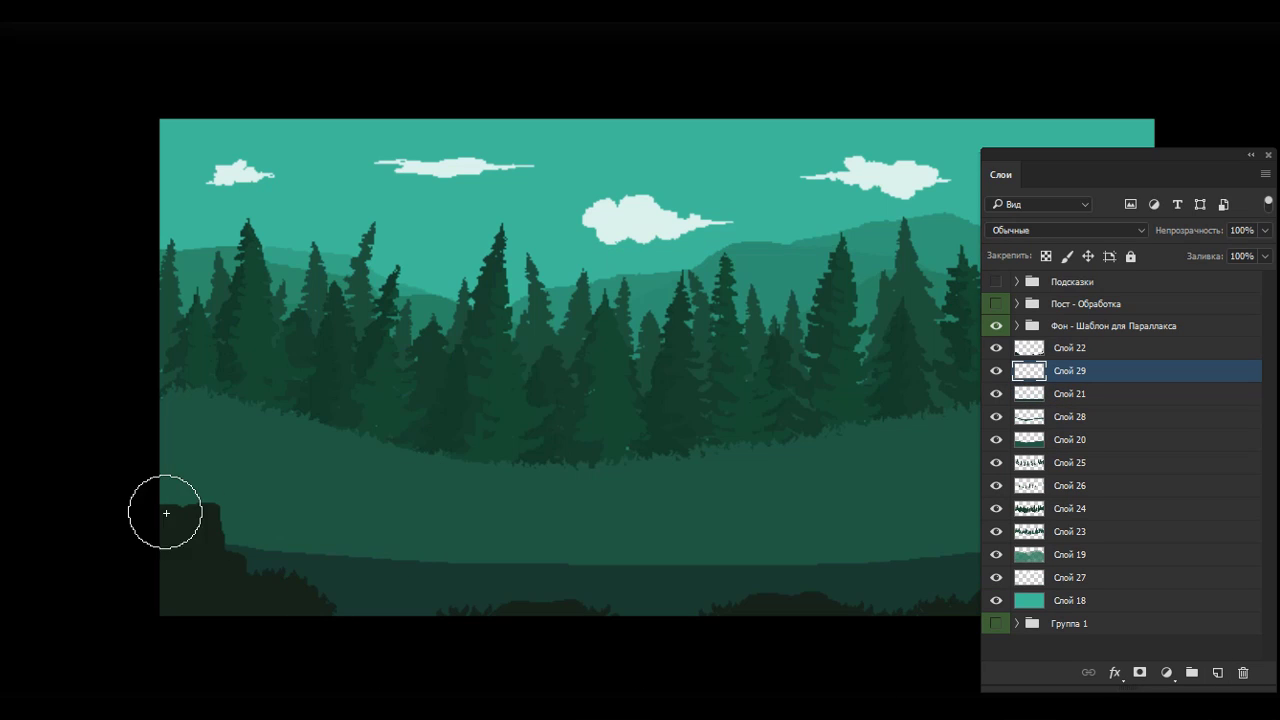
key(F7)
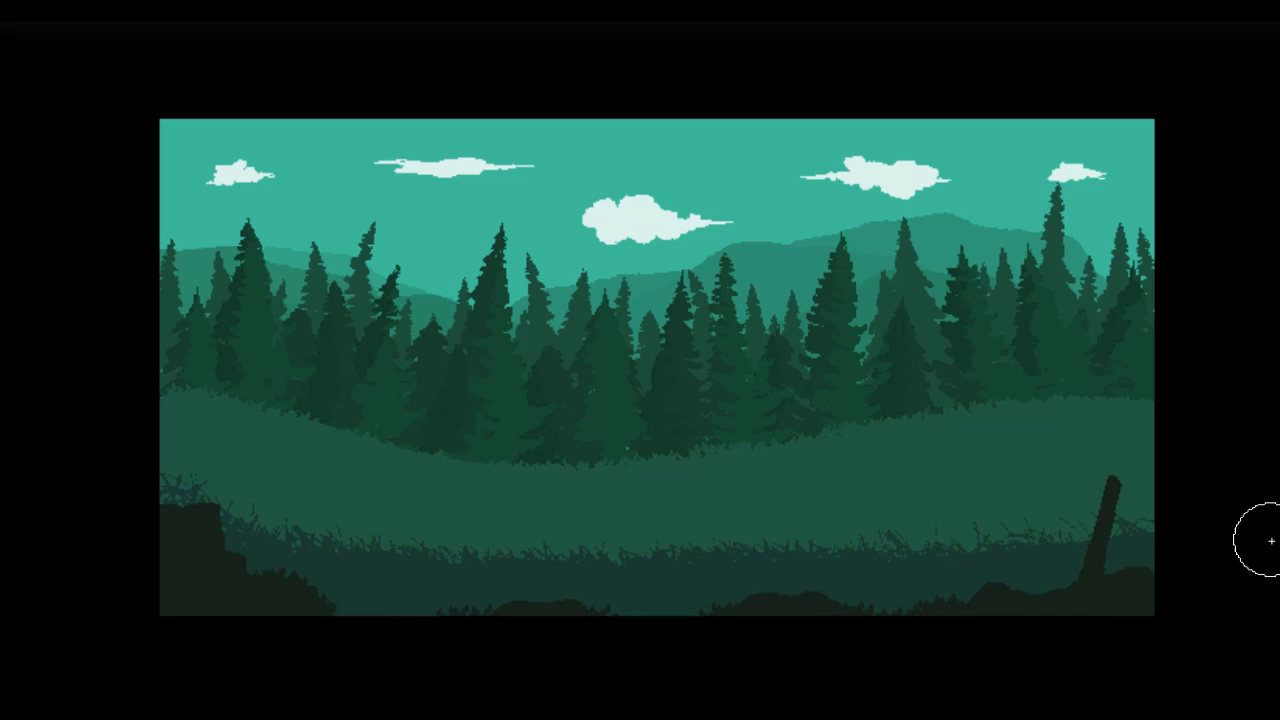
Step: Paint dark rounded boulders along the front hill's grassy edge, two towards the right and a wider one on the left, with a stone brush
right_click(895, 470)
click(990, 665)
click(832, 550)
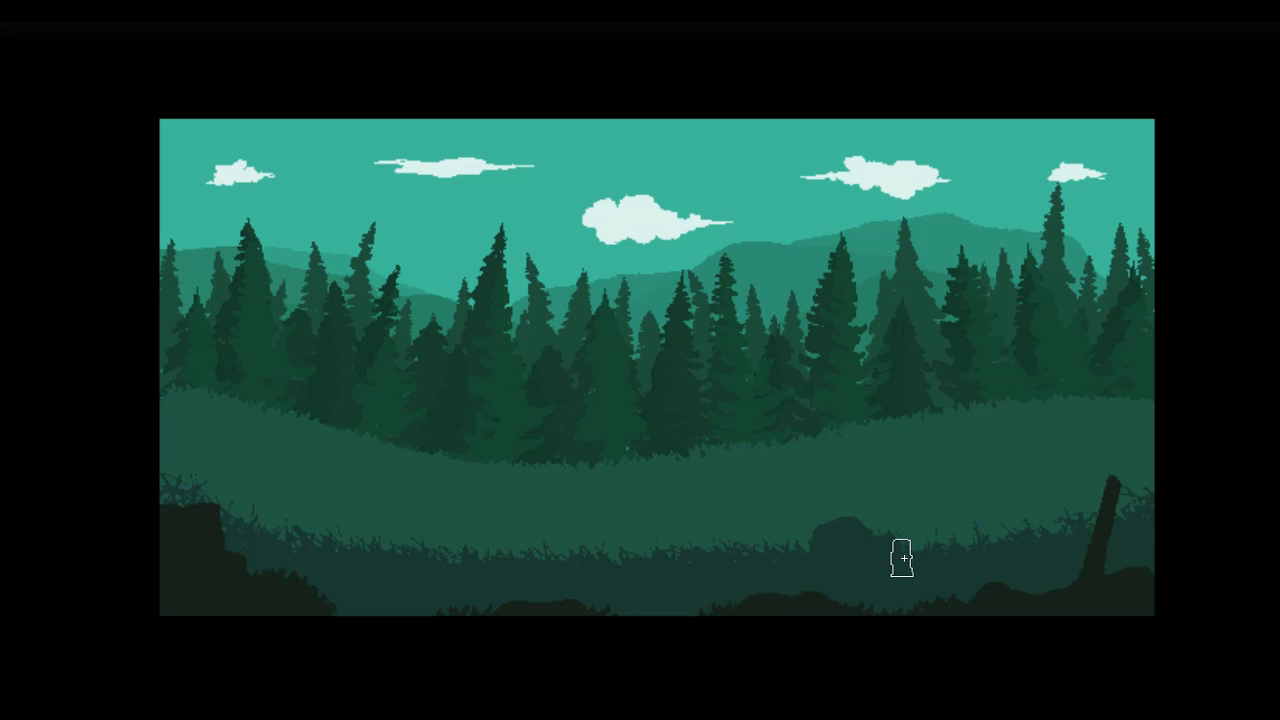
click(962, 554)
click(315, 540)
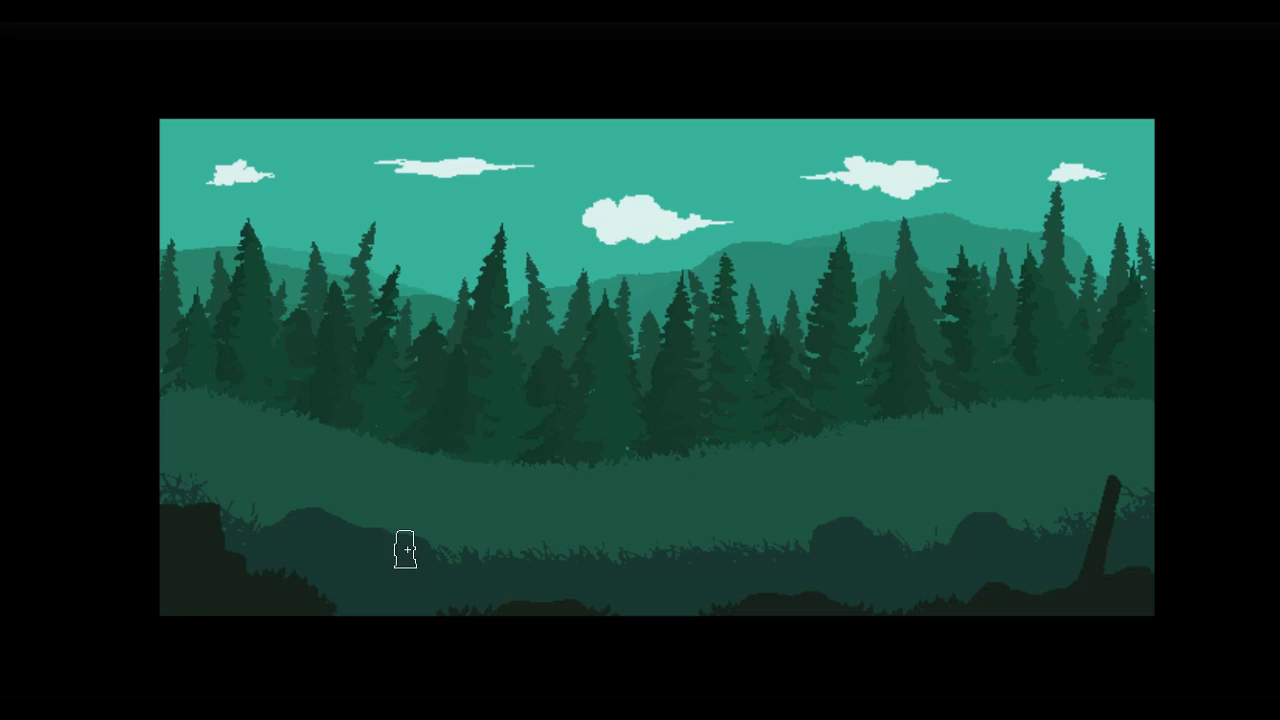
Step: Scale down the row of clouds on a copy of Слой 27 and move it towards the upper left of the sky
key(F8)
key(F8)
key(F7)
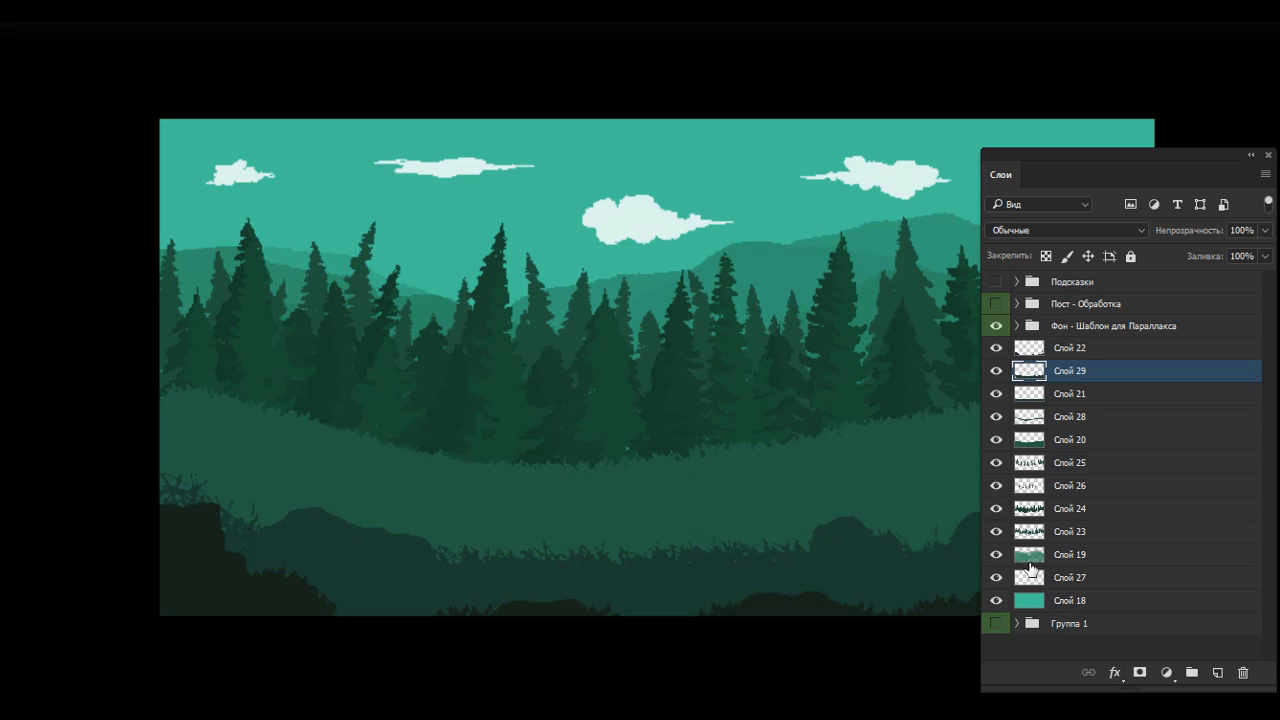
click(1085, 577)
key(ctrl+t)
drag(1103, 242, 891, 220)
drag(650, 195, 703, 189)
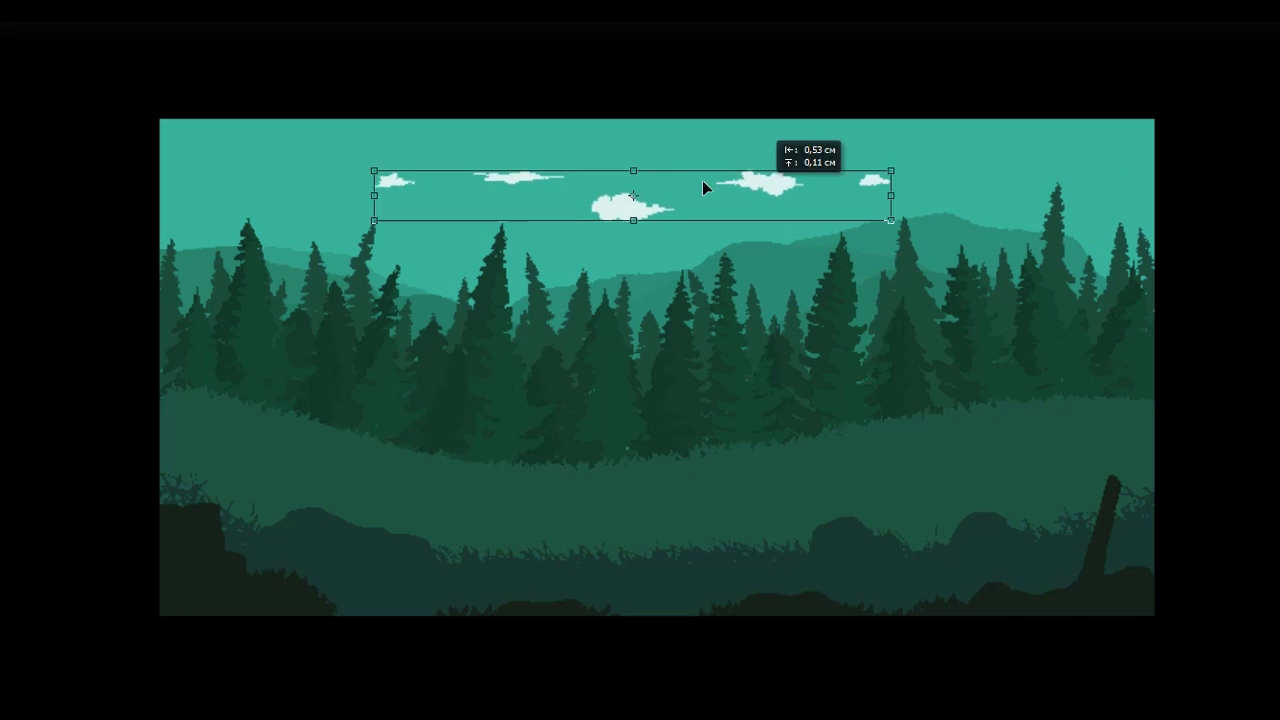
key(Return)
Step: Copy three clouds into the right half of the sky and resize them to vary their shapes
mouse_move(600, 135)
mouse_down()
mouse_move(530, 170)
mouse_move(840, 197)
mouse_up()
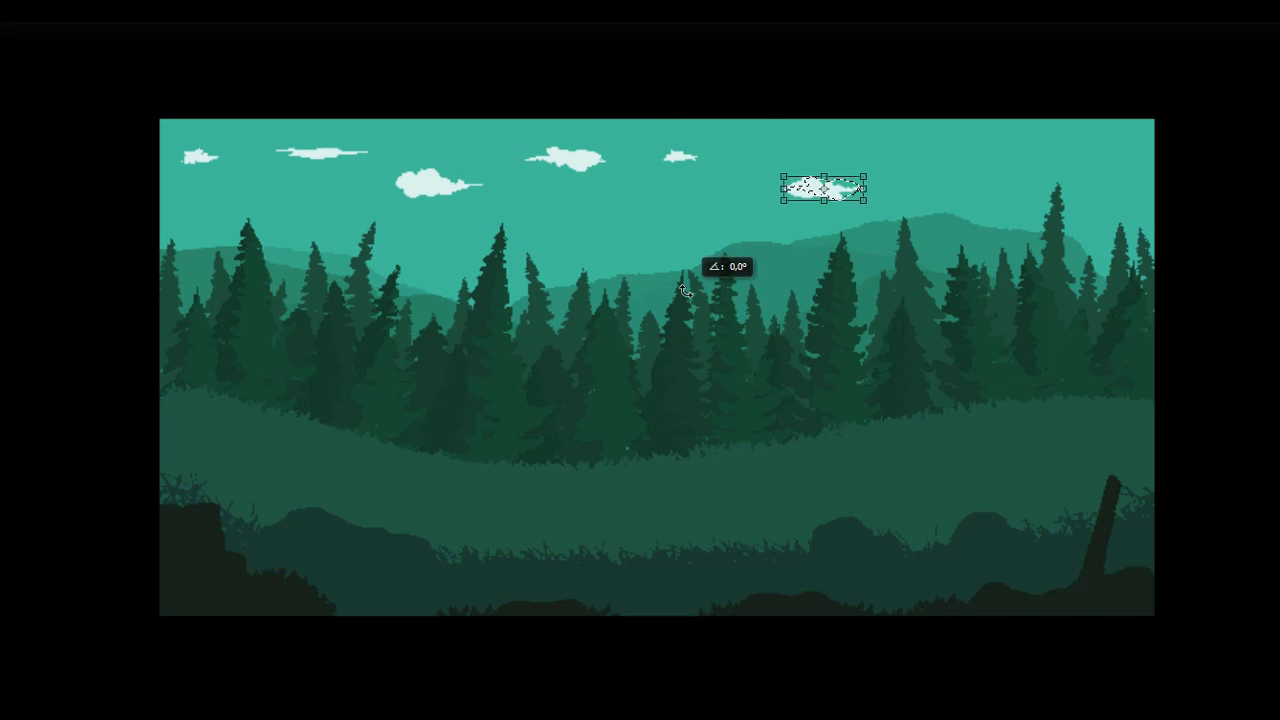
mouse_move(705, 172)
mouse_down()
mouse_move(1057, 149)
mouse_move(1017, 151)
mouse_up()
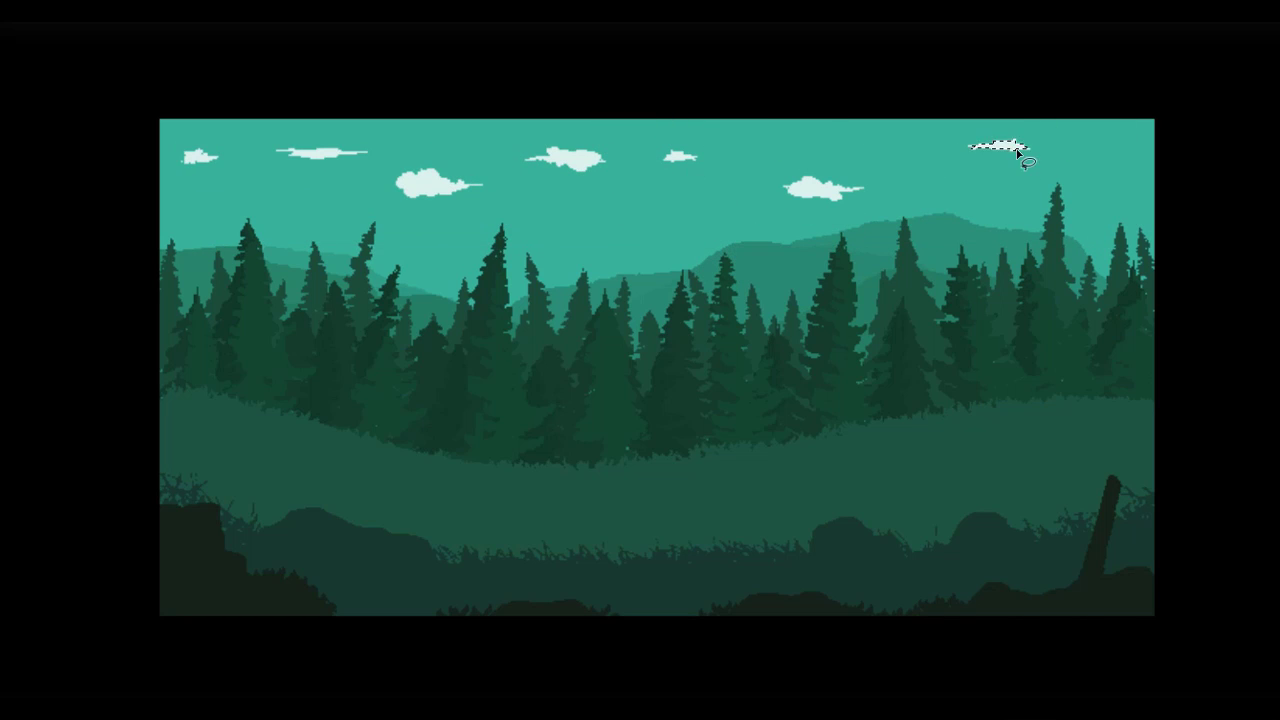
key(Return)
mouse_move(563, 189)
mouse_down()
mouse_move(443, 183)
mouse_move(1120, 186)
mouse_up()
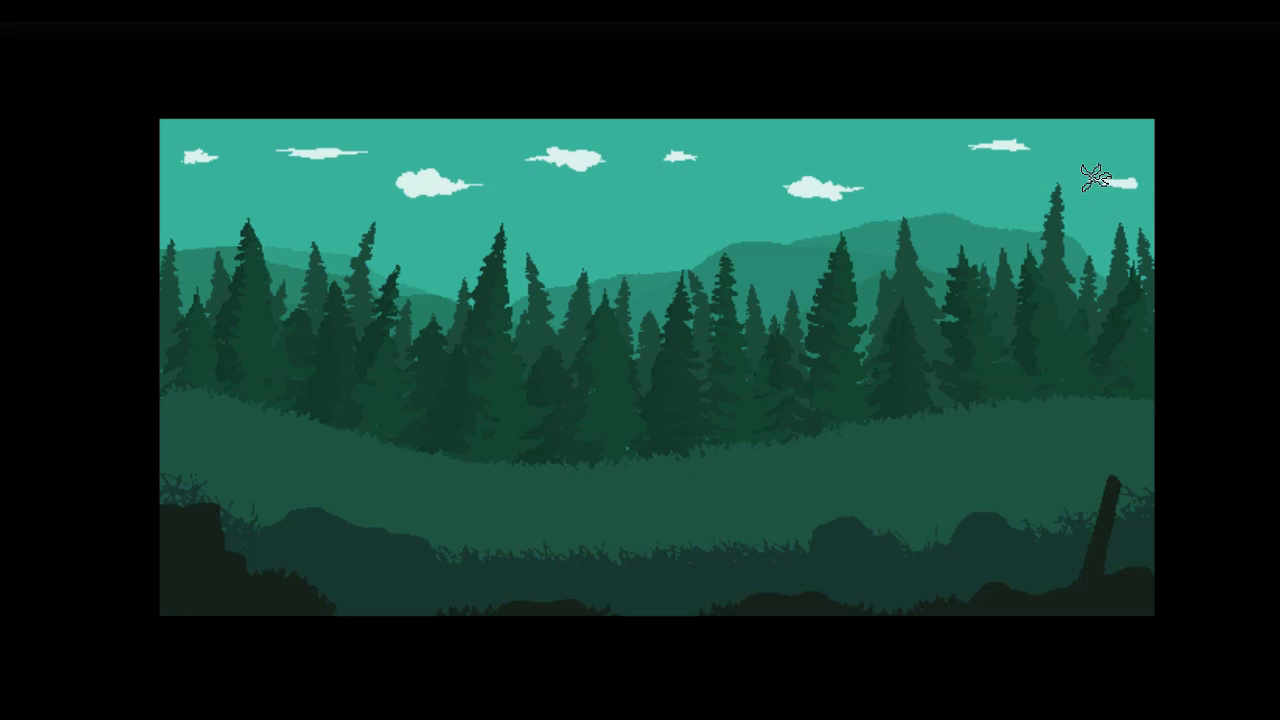
Step: Add thin wispy clouds with the 1 px Пиксельная кисть and move the small cloud right of centre lower with a longer tail
key(b)
right_click(891, 206)
key(Escape)
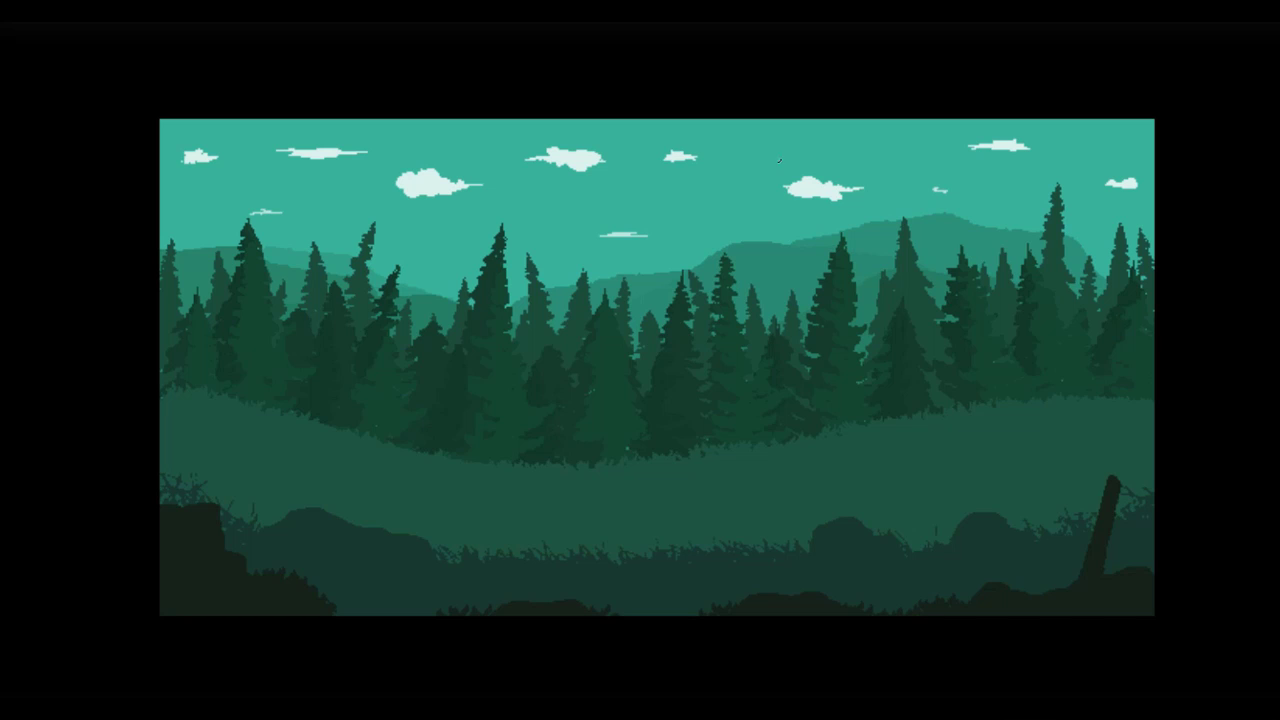
mouse_move(724, 156)
mouse_down()
mouse_move(703, 177)
mouse_move(736, 174)
mouse_up()
Step: Add a new layer above Слой 20
key(F7)
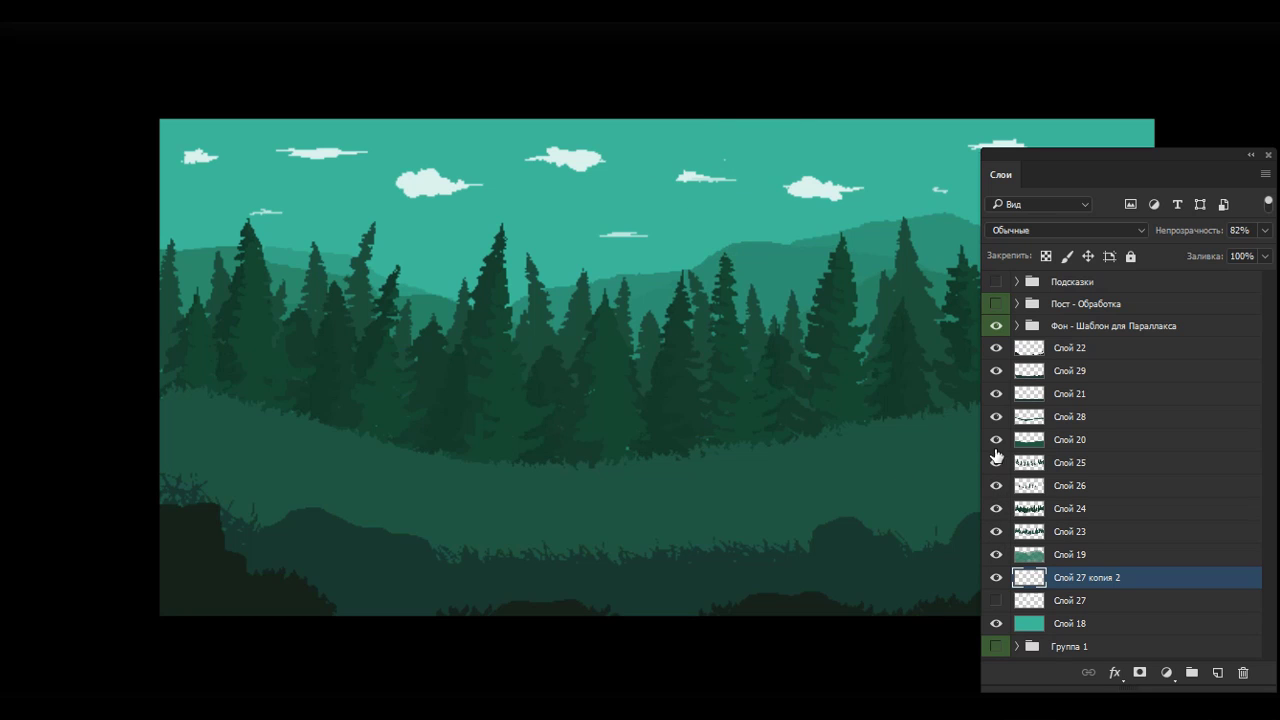
click(1020, 440)
click(1217, 672)
Step: Try to outline and fill a rounded mound behind the front grass and raise its Hue/Saturation lightness to +2
drag(540, 527, 780, 492)
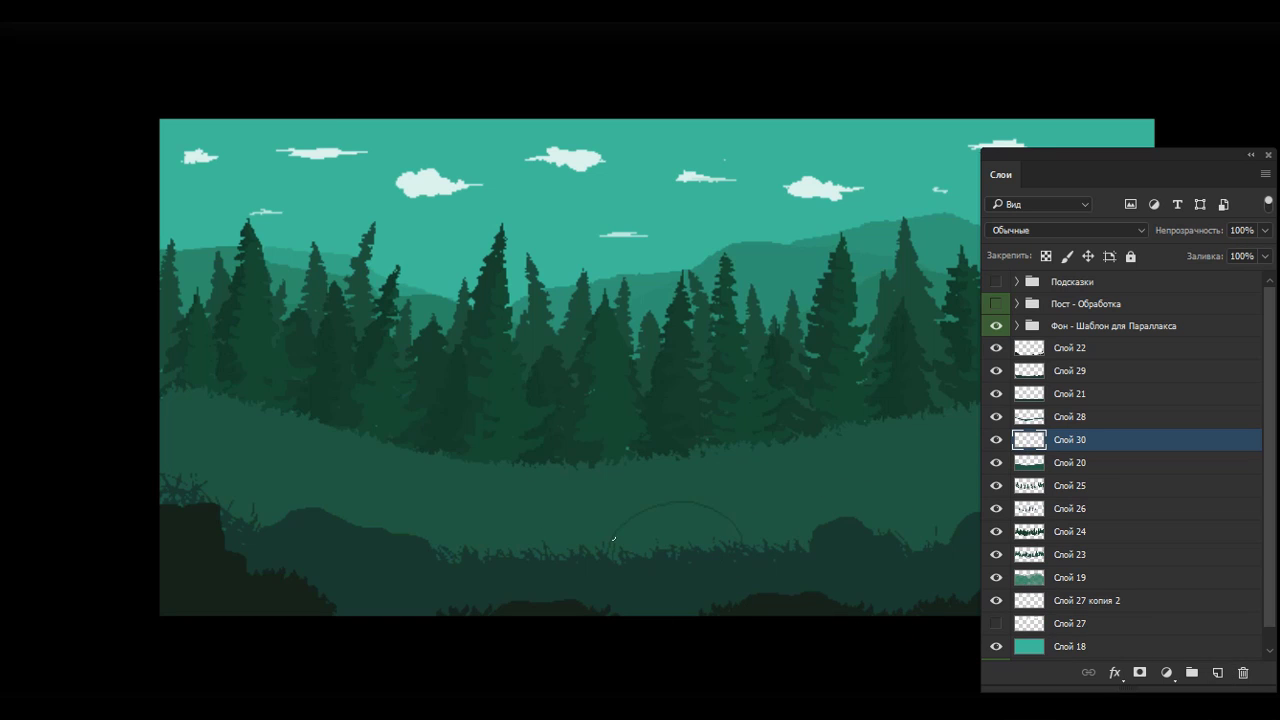
key(g)
click(668, 541)
key(ctrl+u)
drag(930, 280, 966, 280)
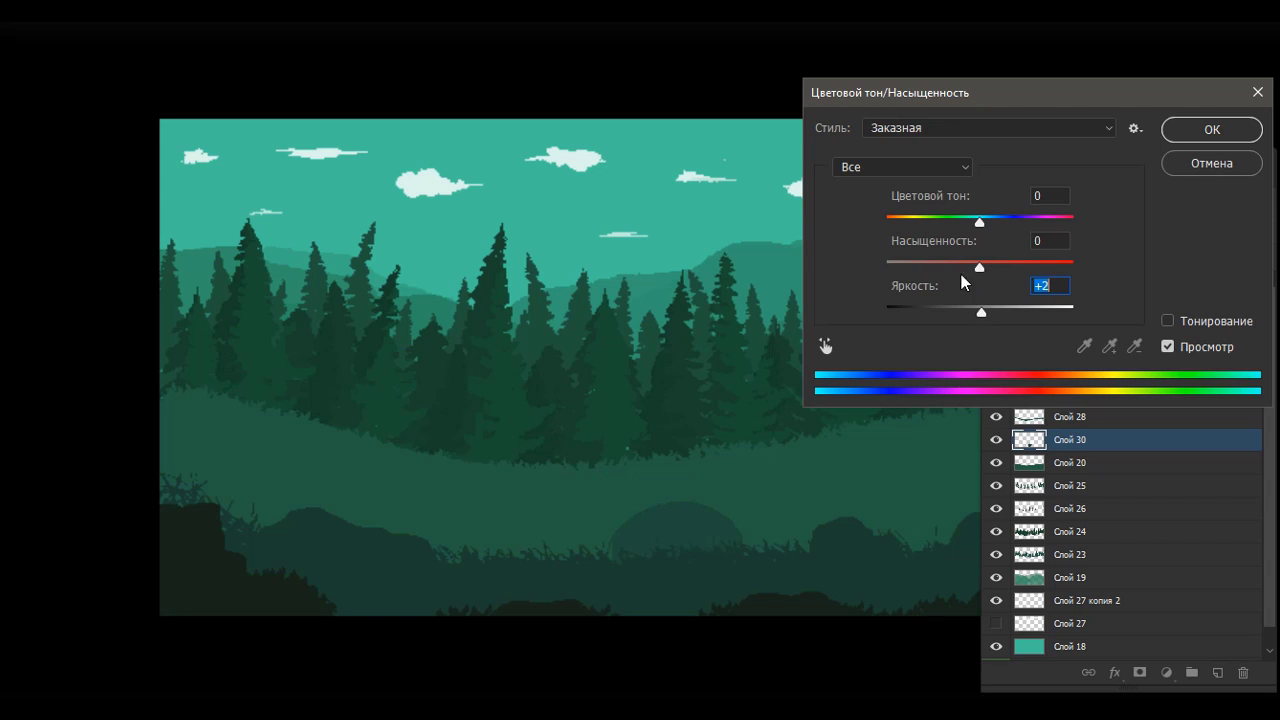
key(shift+Tab)
key(Escape)
right_click(684, 527)
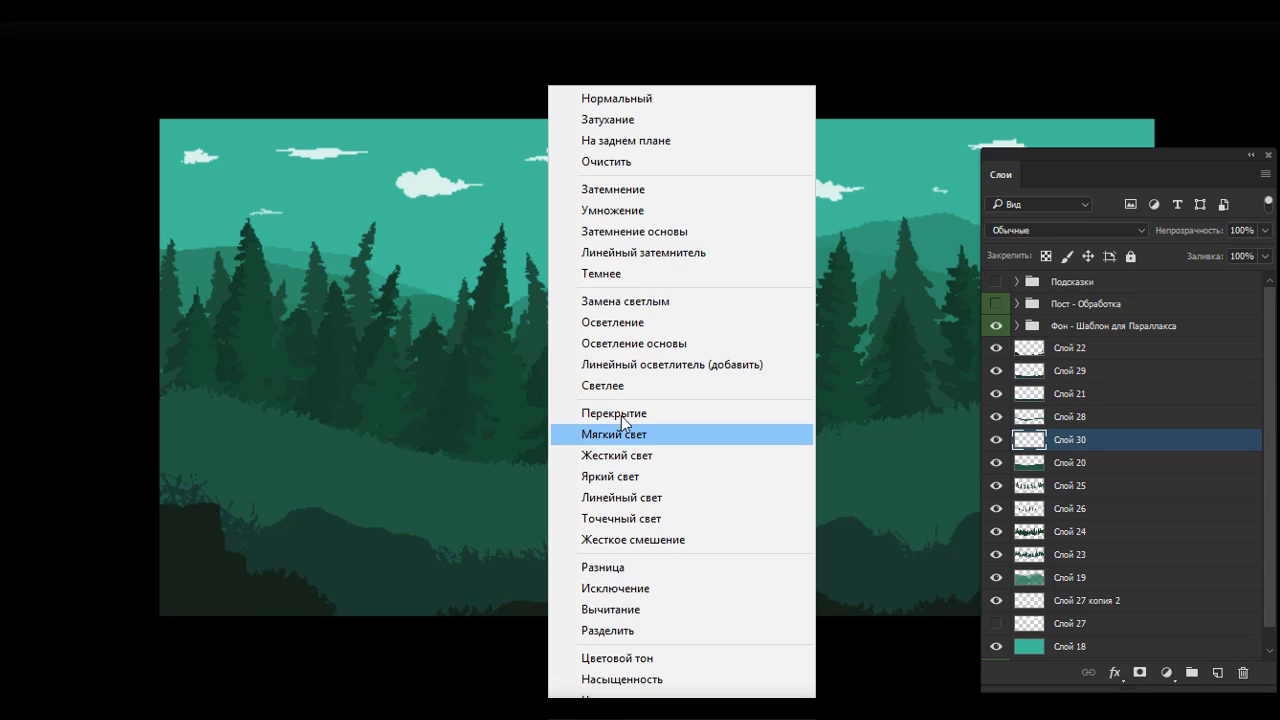
key(Escape)
Step: Paint bluish-green mounds behind the front grass, from the left edge to the right edge, with the 19 px Пиксельная Круглая brush
key(b)
right_click(525, 528)
click(462, 434)
click(160, 486)
mouse_move(160, 486)
mouse_down()
mouse_move(198, 484)
mouse_move(247, 516)
mouse_move(147, 482)
mouse_move(242, 462)
mouse_move(214, 496)
mouse_move(236, 525)
mouse_up()
mouse_move(438, 520)
mouse_down()
mouse_move(492, 543)
mouse_move(594, 551)
mouse_up()
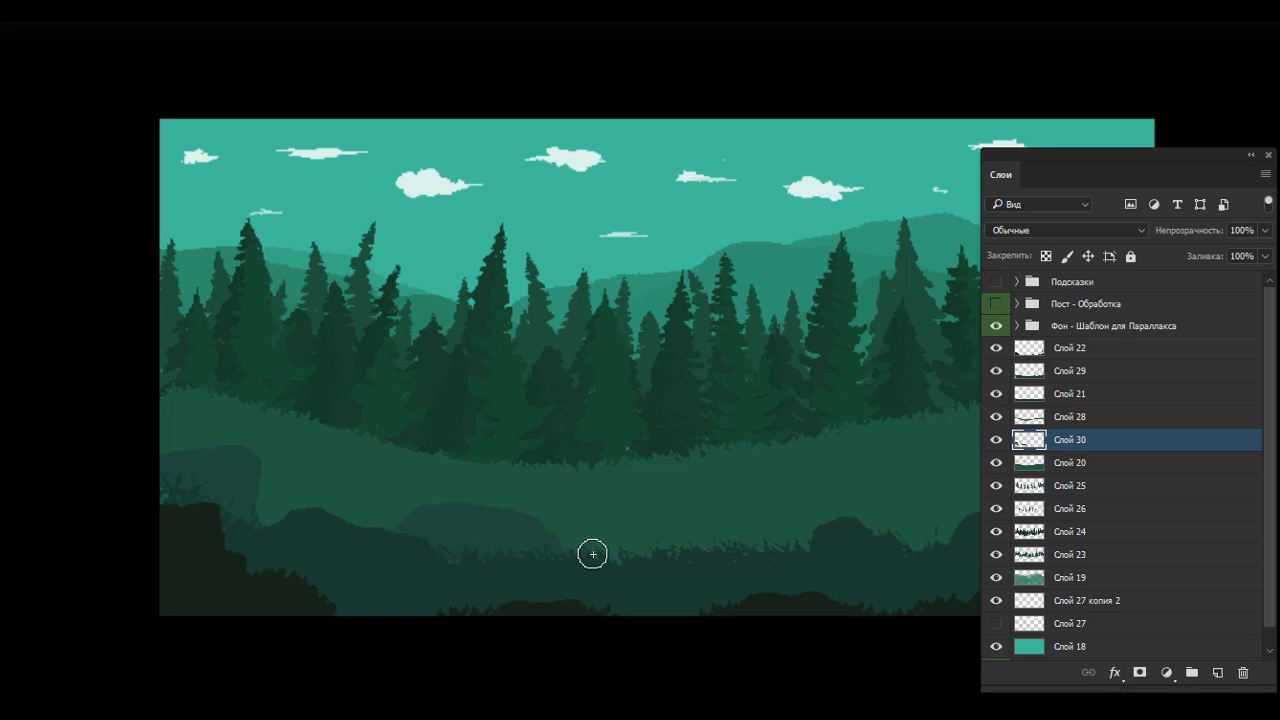
key(Tab)
mouse_move(690, 545)
mouse_down()
mouse_move(803, 511)
mouse_move(921, 527)
mouse_move(775, 540)
mouse_up()
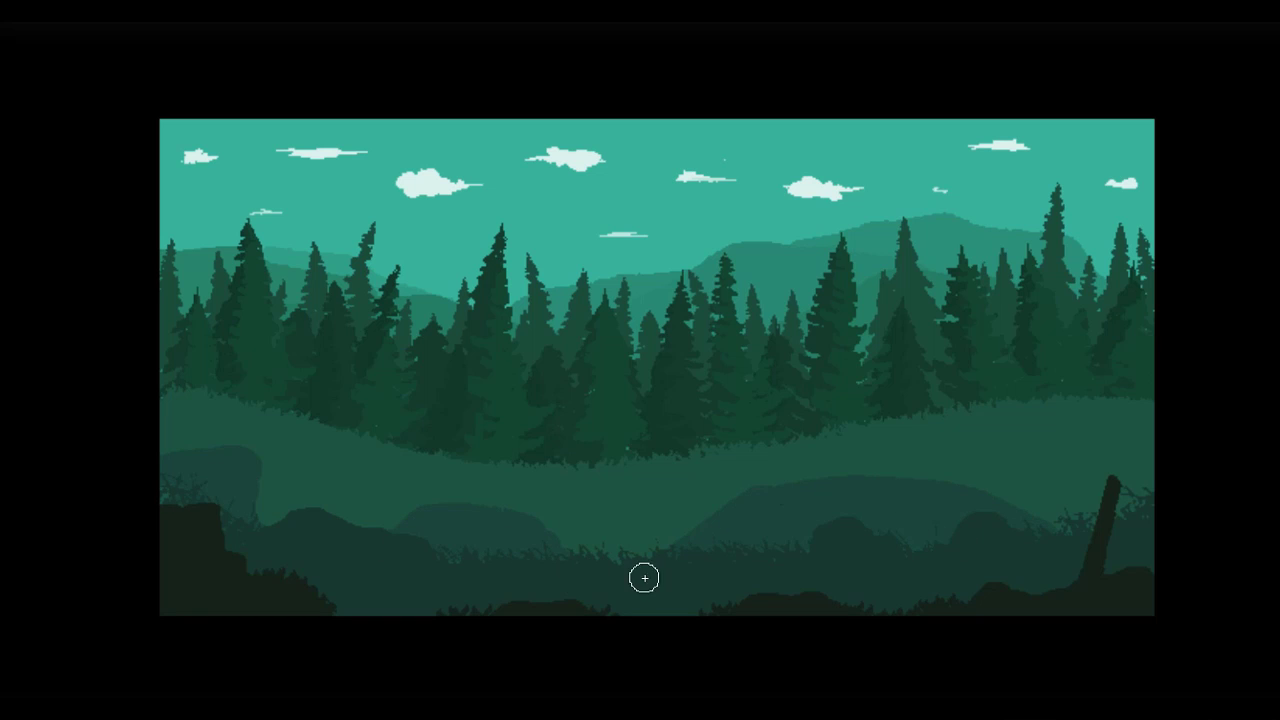
mouse_move(1134, 483)
mouse_down()
mouse_move(1086, 513)
mouse_move(1156, 458)
mouse_up()
Step: Roughen the top of the large right-hand mound with grass using the Трава густая brush
right_click(1156, 458)
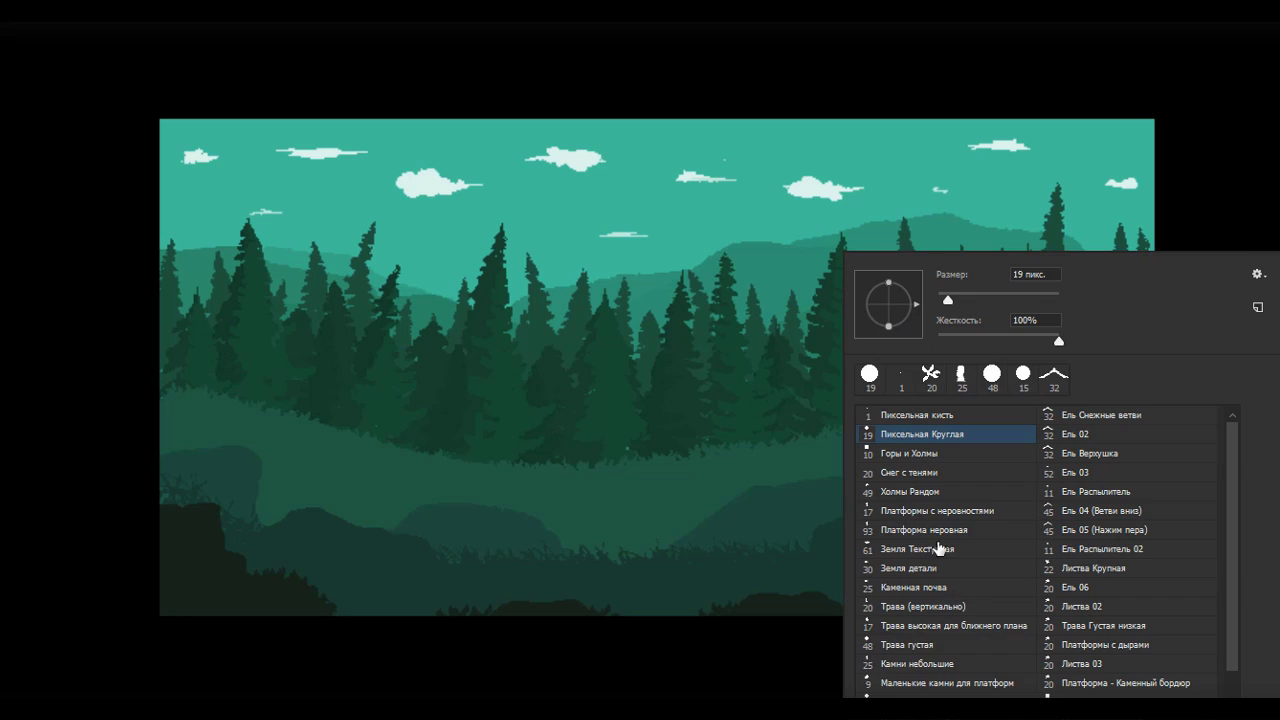
click(903, 646)
key(Return)
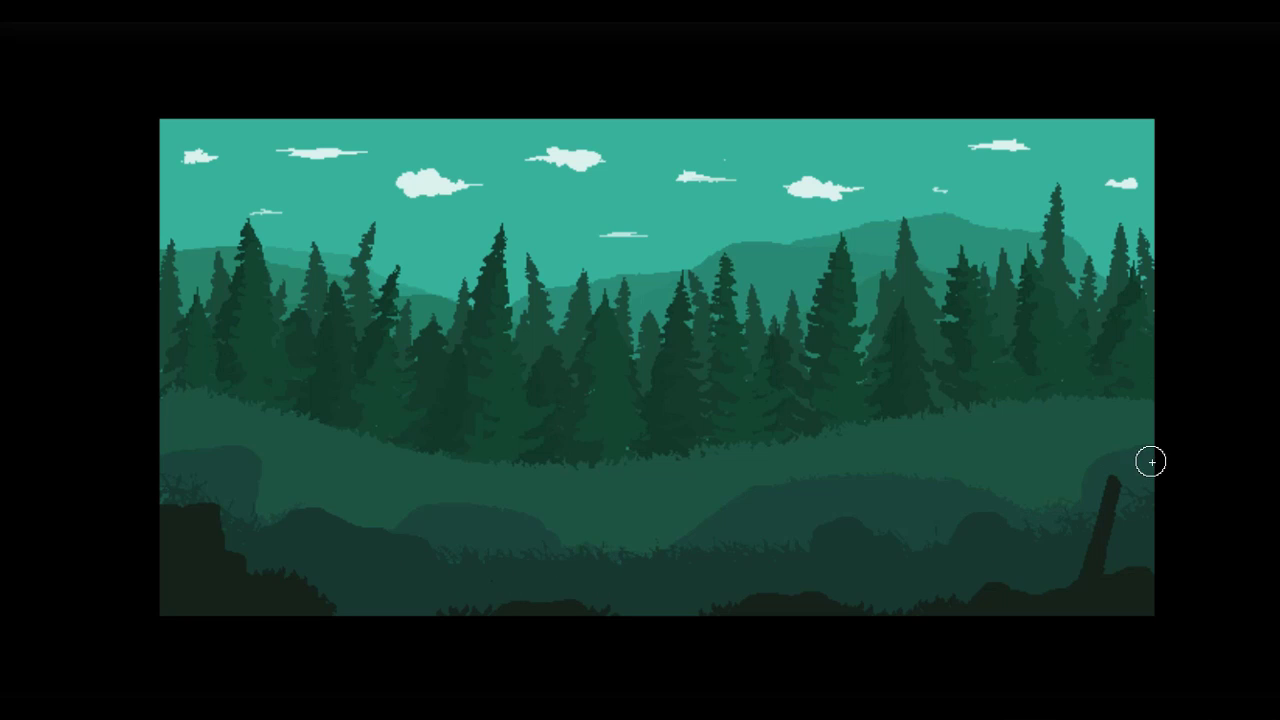
Step: Compare the landscape with the bluish-green mounds on Слой 30 hidden and shown
scroll(693, 543, up, 3)
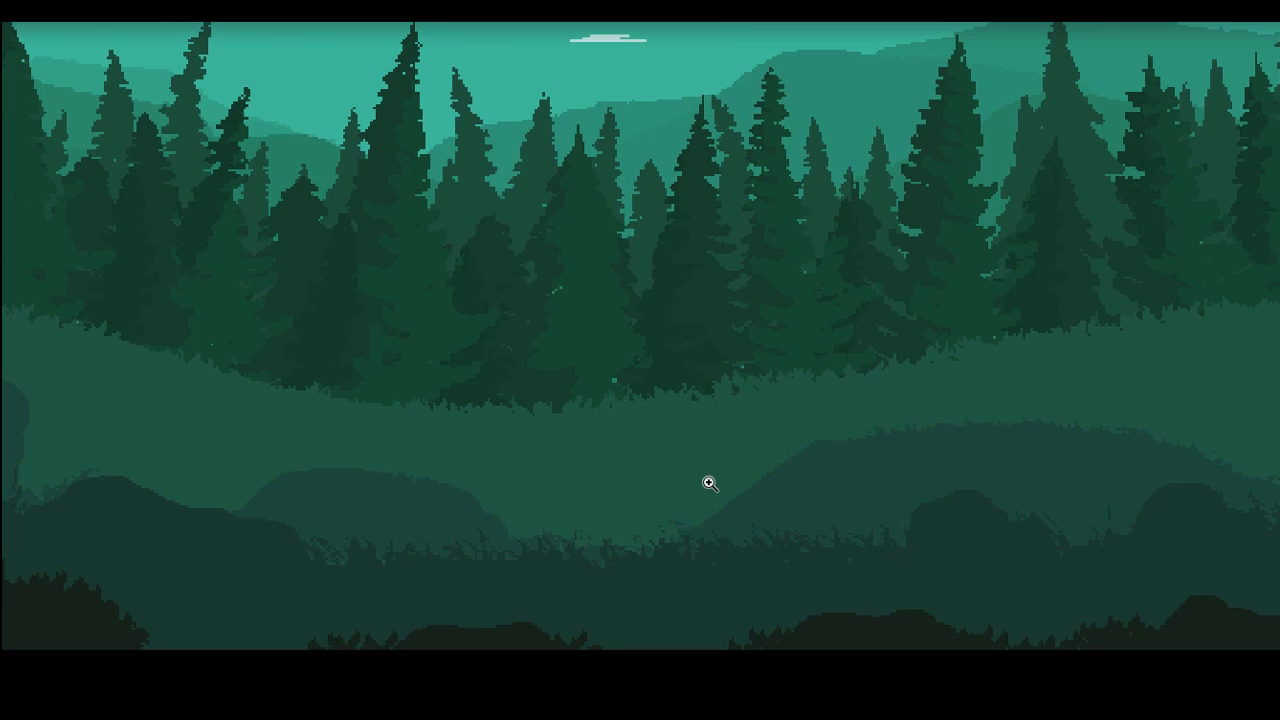
scroll(709, 480, down, 3)
key(F7)
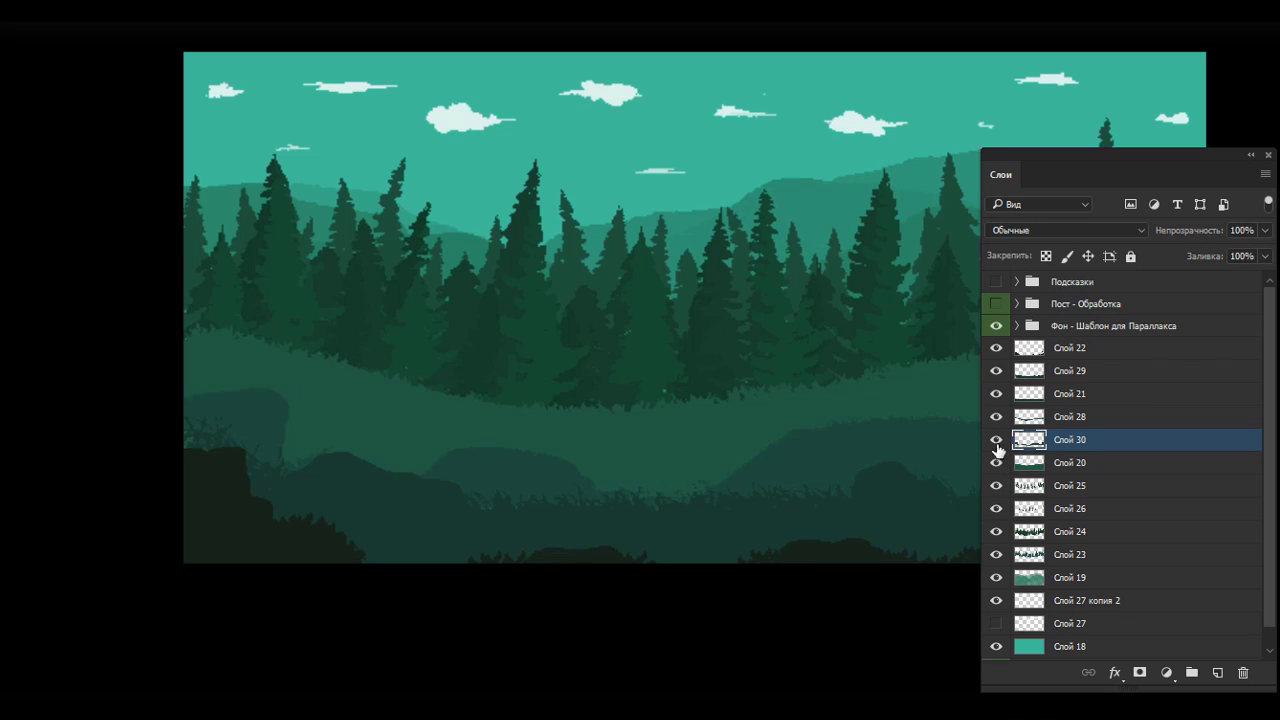
click(996, 441)
click(996, 441)
click(996, 441)
click(996, 441)
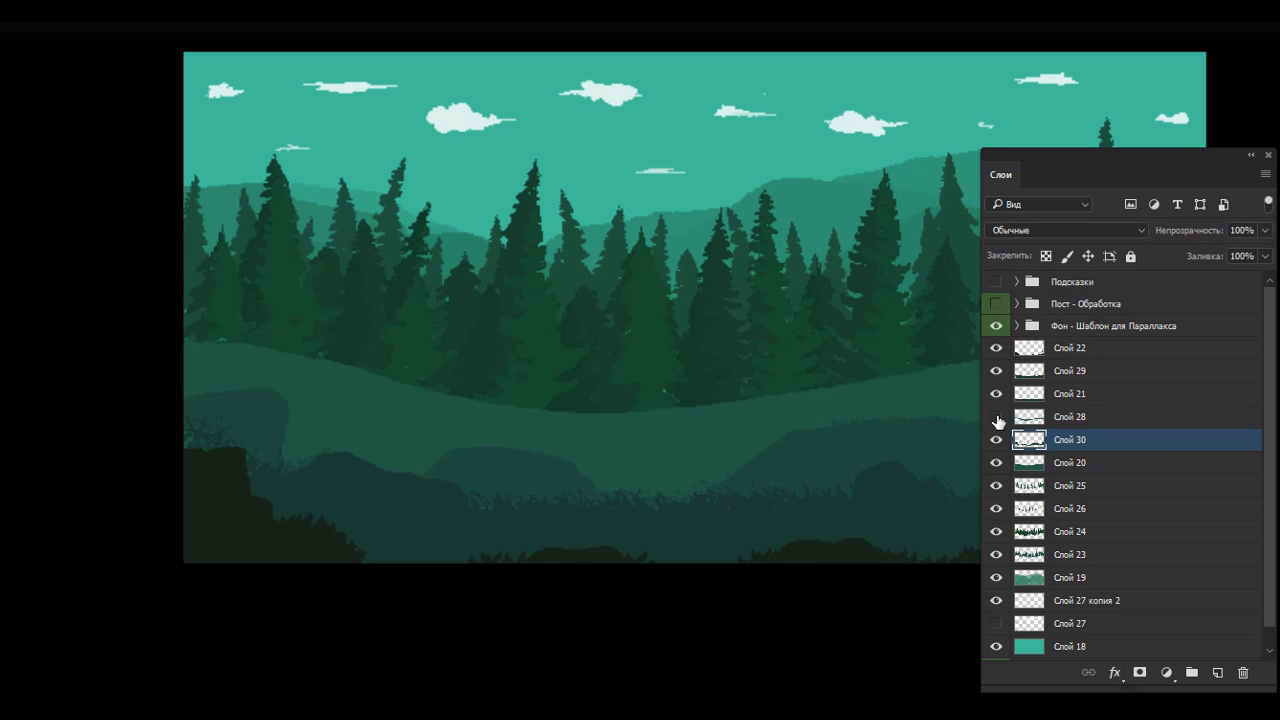
Step: Merge the grass on Слой 28 into the hill layer Слой 20 and shift its hue with Hue/Saturation
click(1003, 462)
scroll(998, 448, down, 1)
key(ctrl+u)
drag(979, 217, 972, 217)
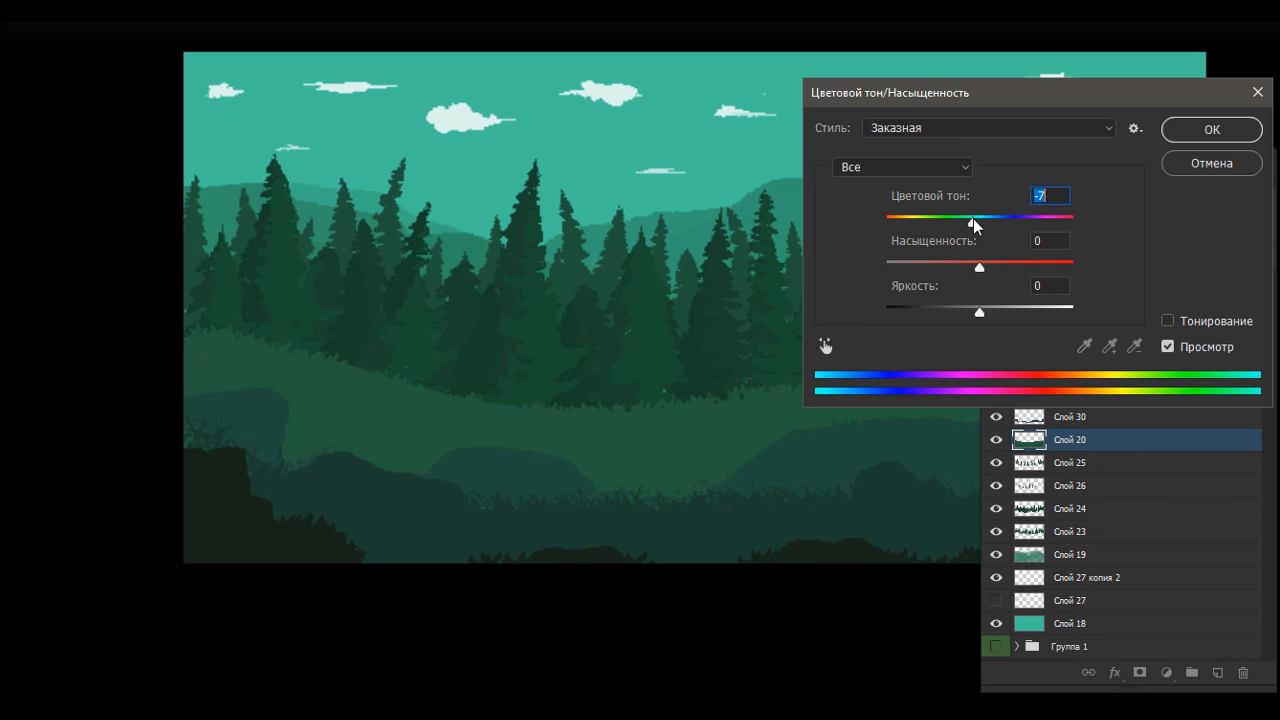
drag(968, 312, 971, 312)
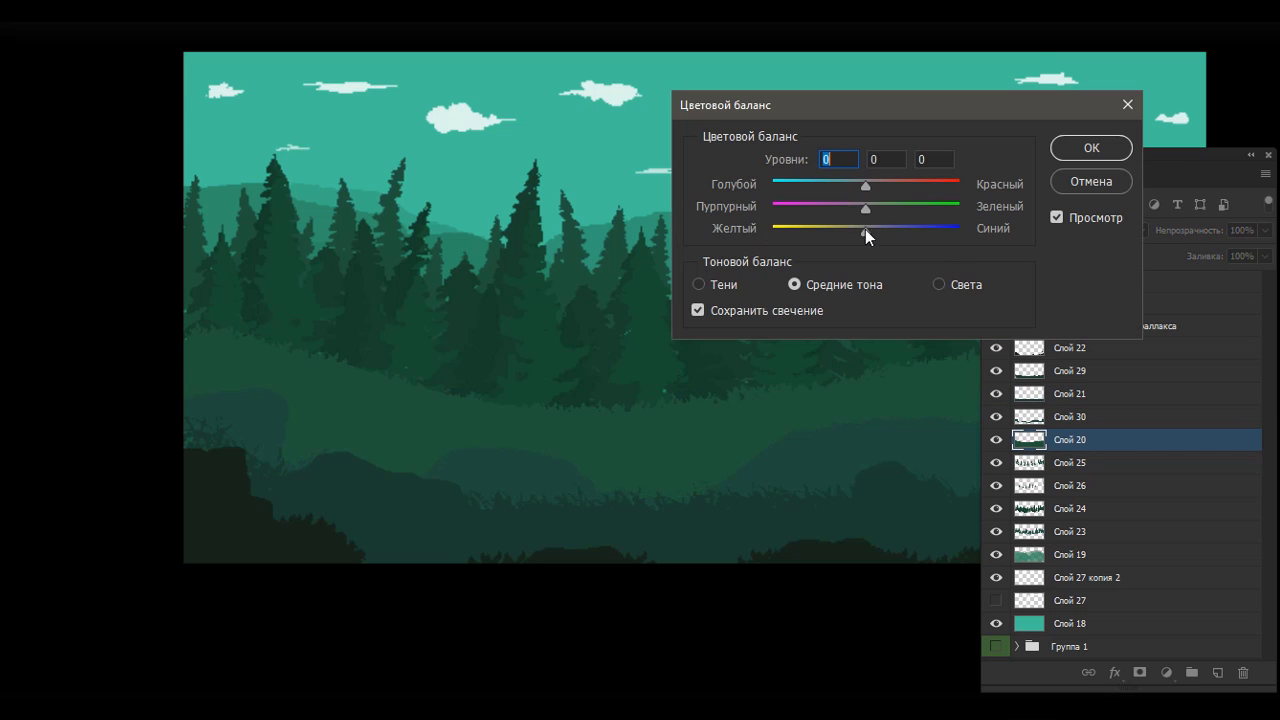
Step: Adjust the Color Balance midtones of Слой 20 to make the hill slightly greener
drag(865, 231, 876, 206)
key(Return)
key(ctrl+e)
key(ctrl+b)
key(Return)
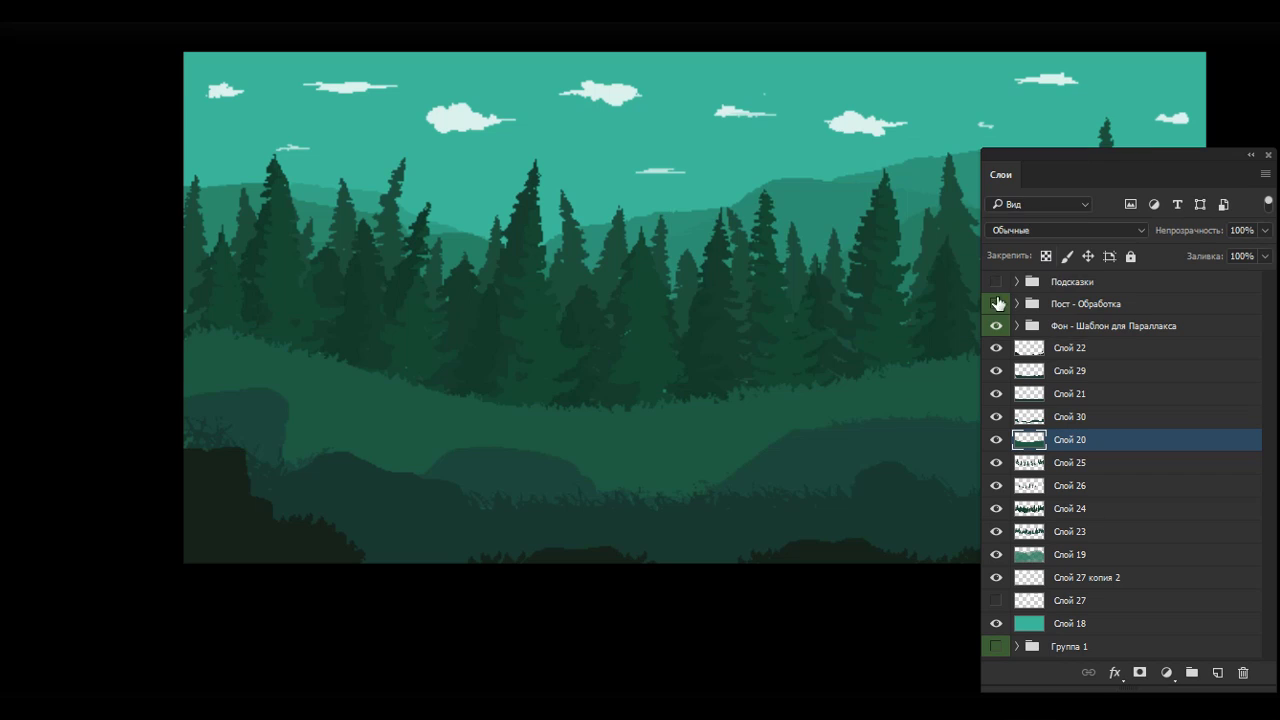
Step: Paint lighter green foliage on the front spruces and set its Hue/Saturation saturation to -7 and lightness to -5
key(Tab)
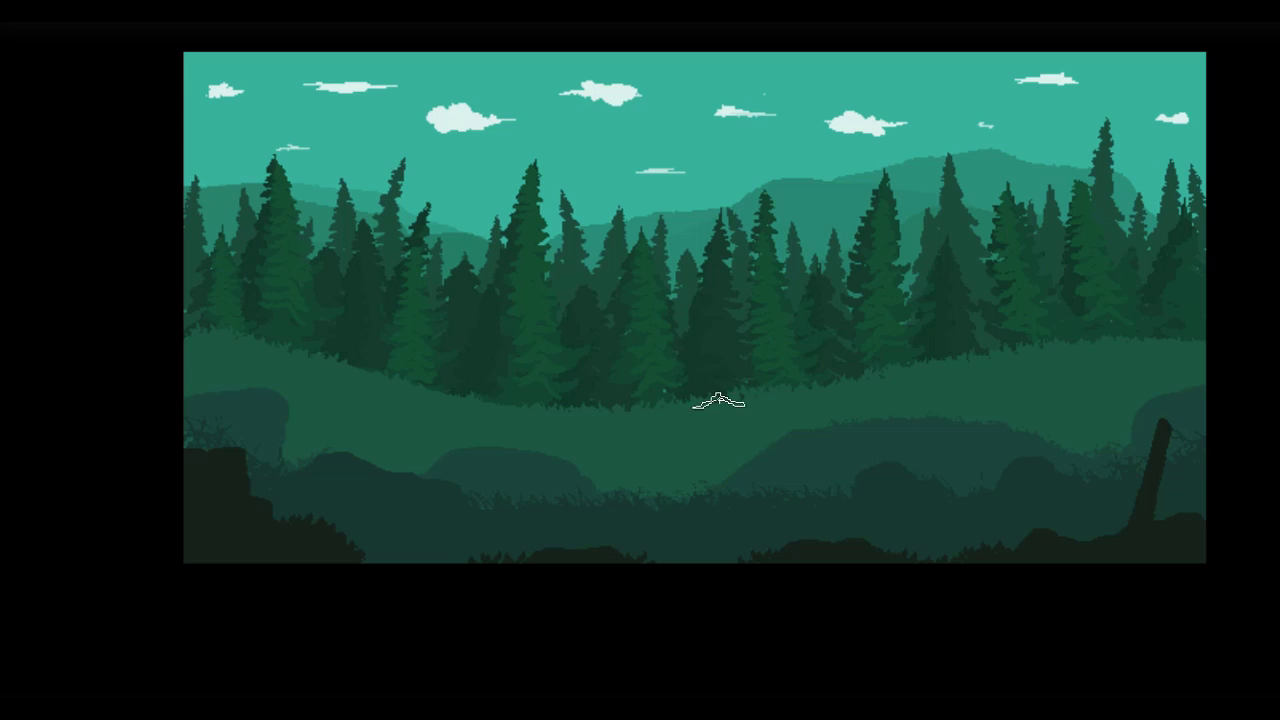
key(ctrl+u)
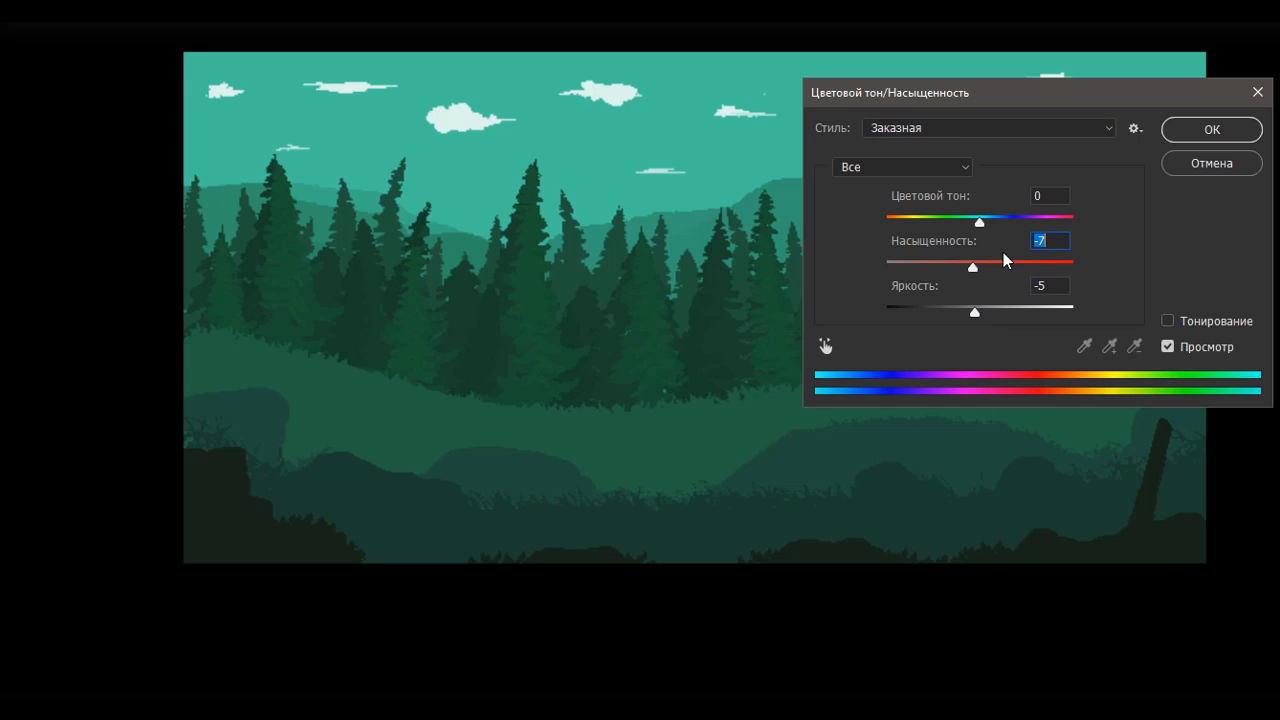
key(Return)
Step: Try to brighten the spruce foliage highlights using Levels with a white input of 238
key(ctrl+0)
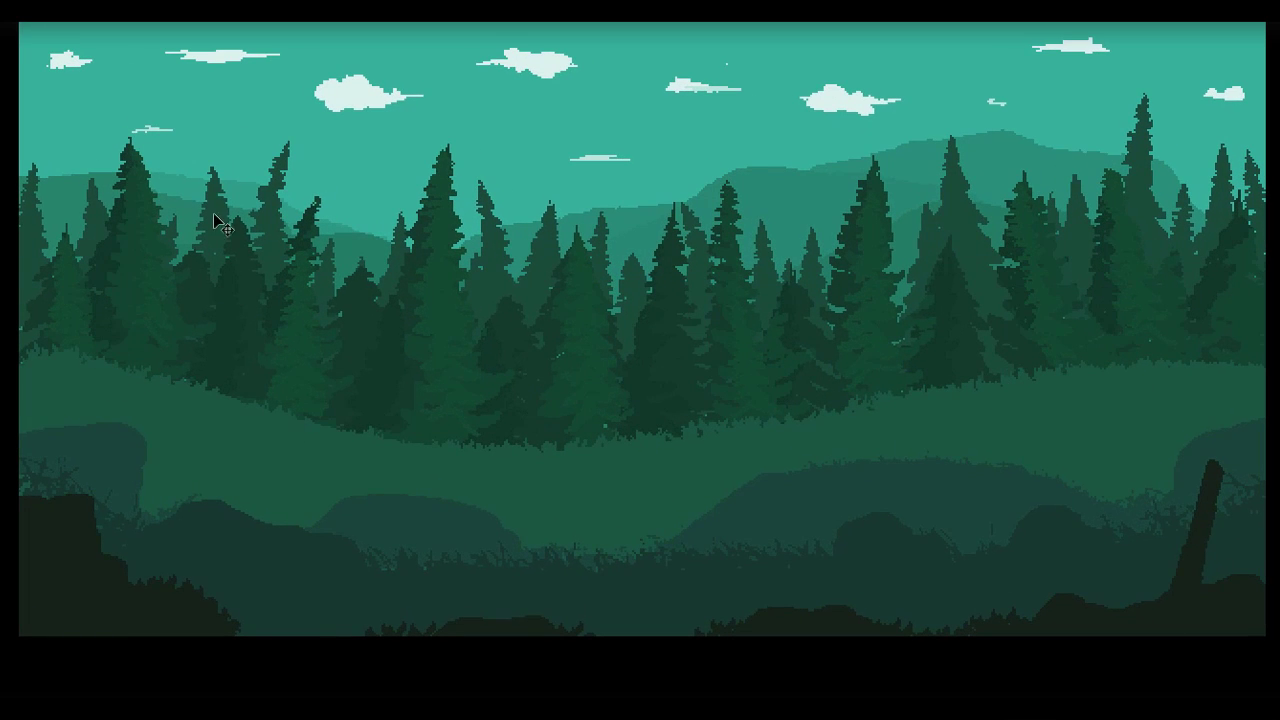
scroll(270, 356, down, 2)
key(ctrl+l)
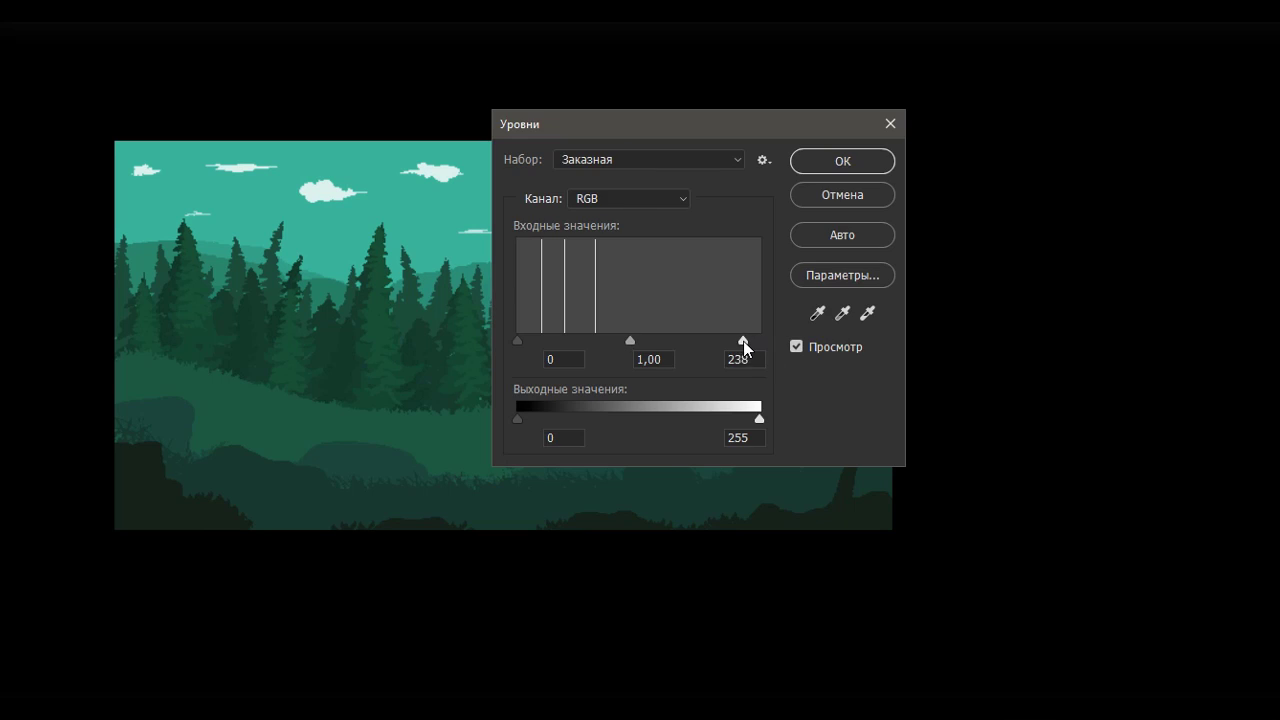
key(Escape)
Step: Show and expand the Пост - Обработка group, preview its Карта градиента layer, and switch off the unwanted adjustments
scroll(729, 409, up, 1)
key(F7)
click(996, 303)
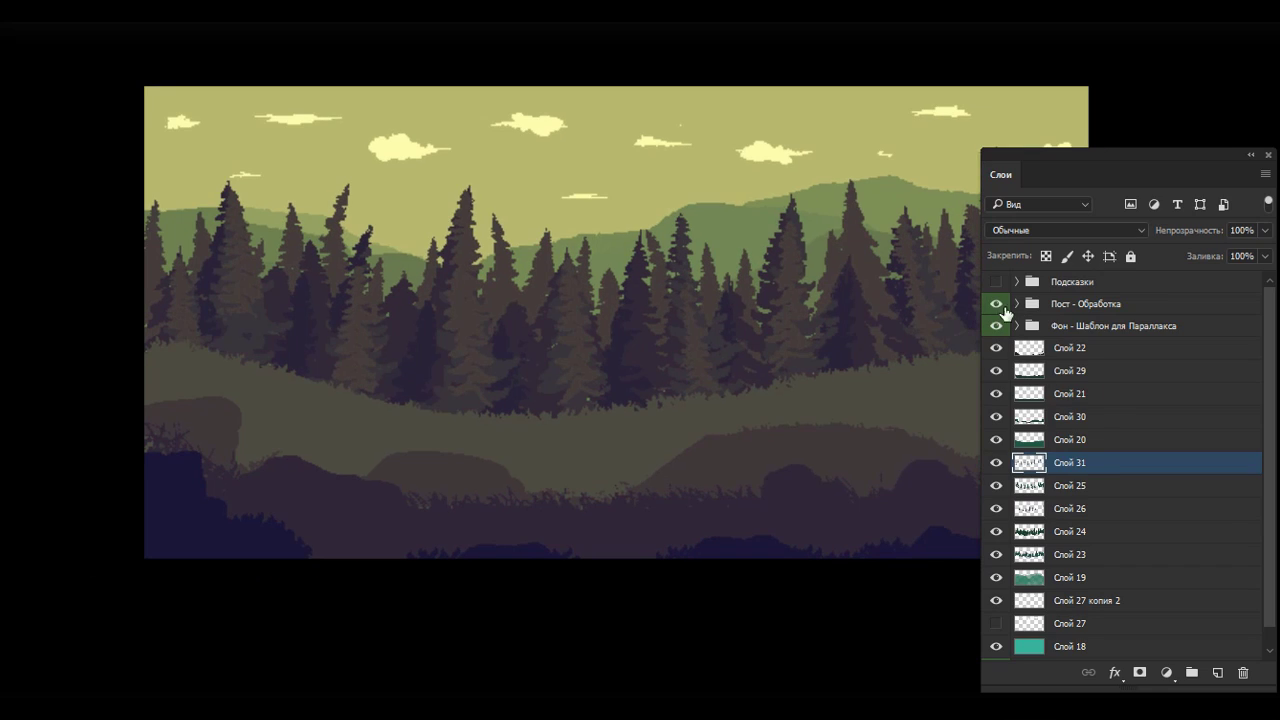
click(1017, 303)
click(996, 421)
click(996, 486)
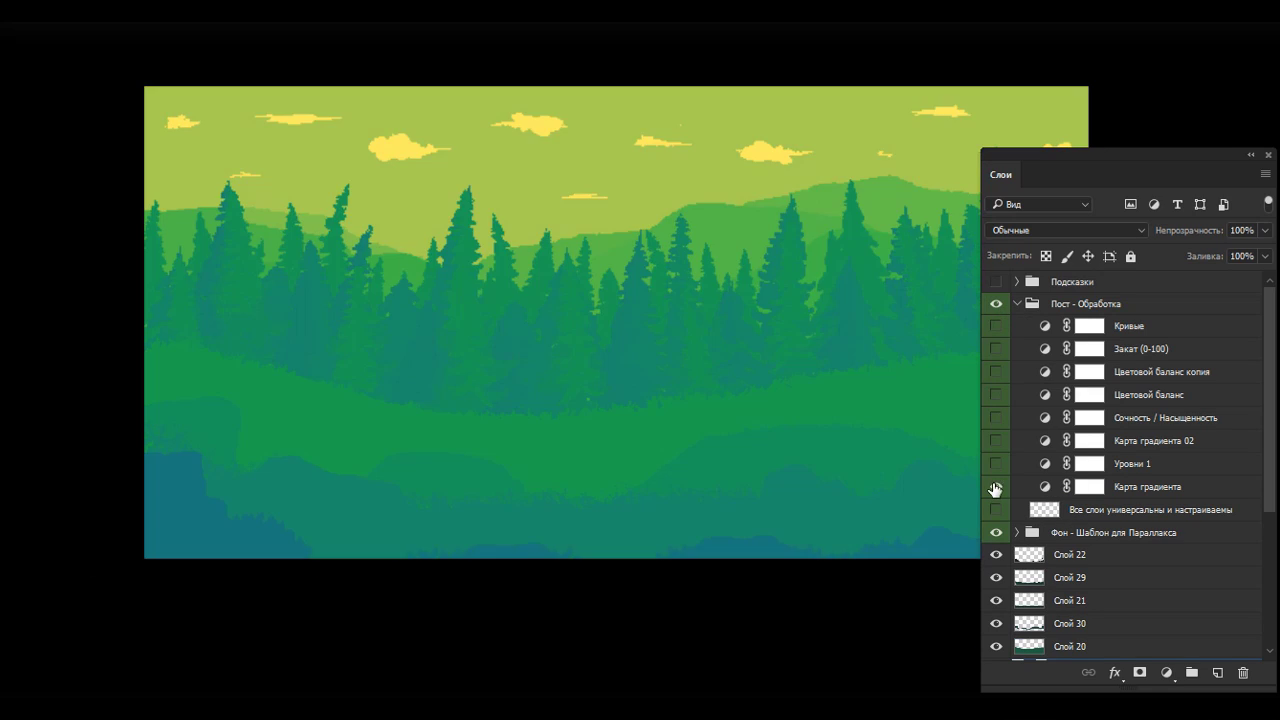
click(996, 486)
click(997, 392)
Step: Reset Цветовой баланс копия and set midtones to red +21, green +16, and highlights to -21, -1, -19
double_click(1045, 371)
key(alt+bracketleft)
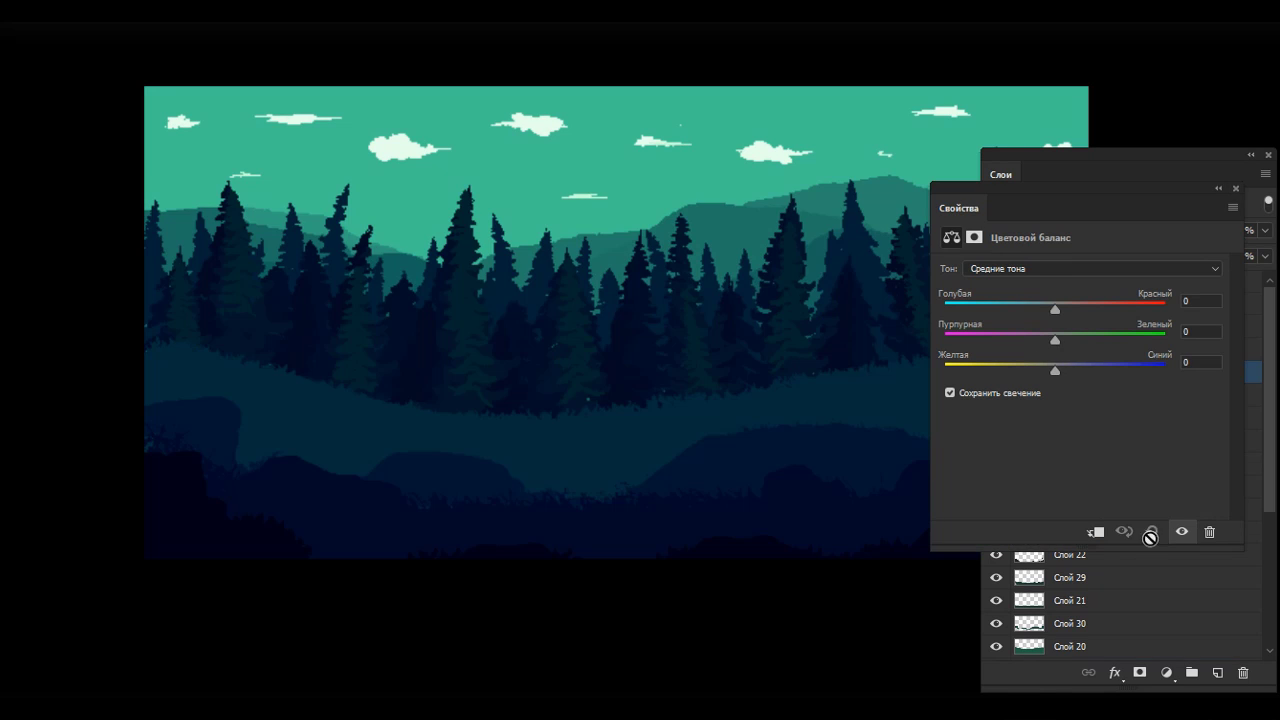
click(1152, 531)
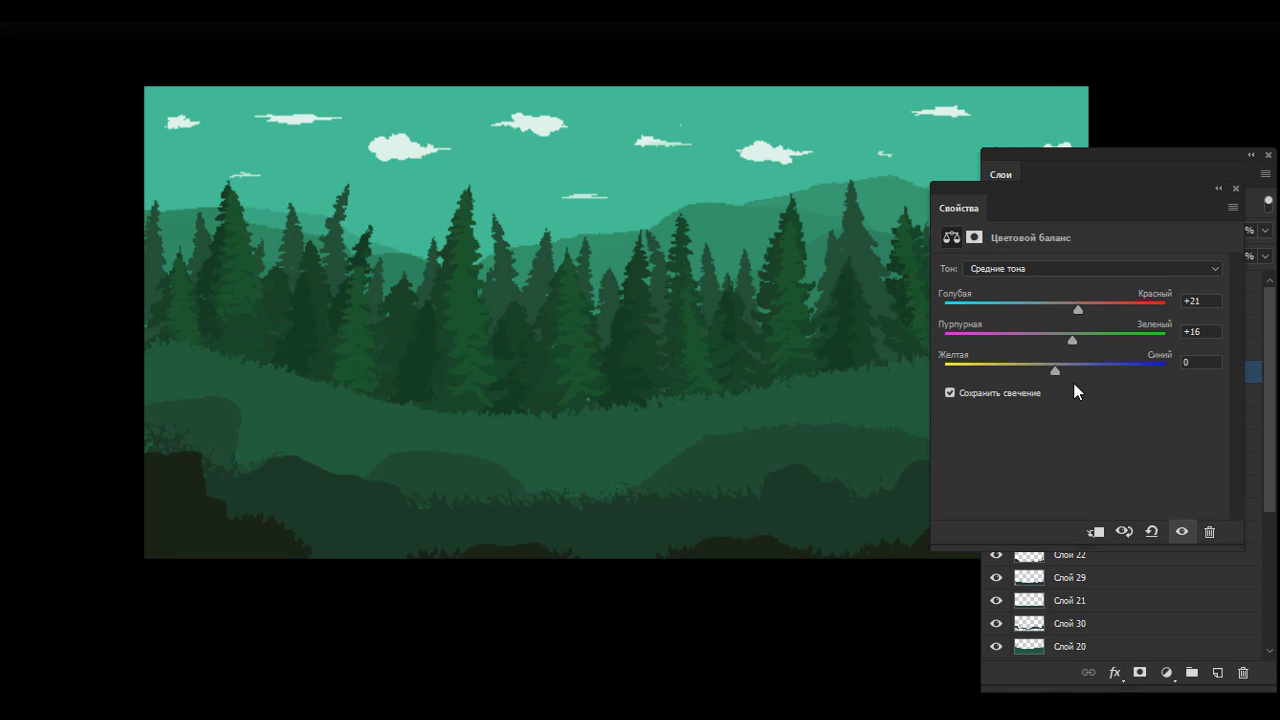
click(1090, 268)
click(1040, 311)
drag(1027, 370, 1034, 370)
drag(1070, 340, 1053, 343)
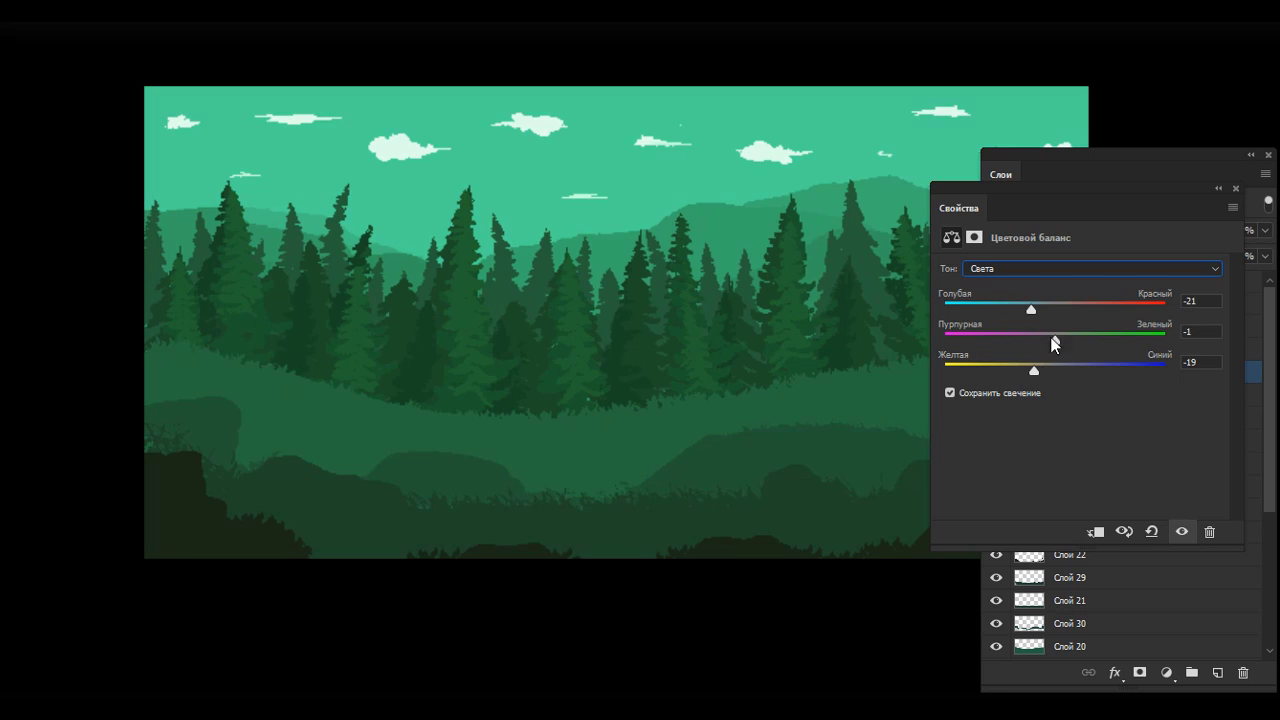
Step: Shift the midtones of Цветовой баланс копия toward blue and set its shadows to +3, -9 and +10
click(1090, 268)
click(1040, 296)
click(1090, 268)
click(1040, 283)
drag(1056, 370, 1066, 372)
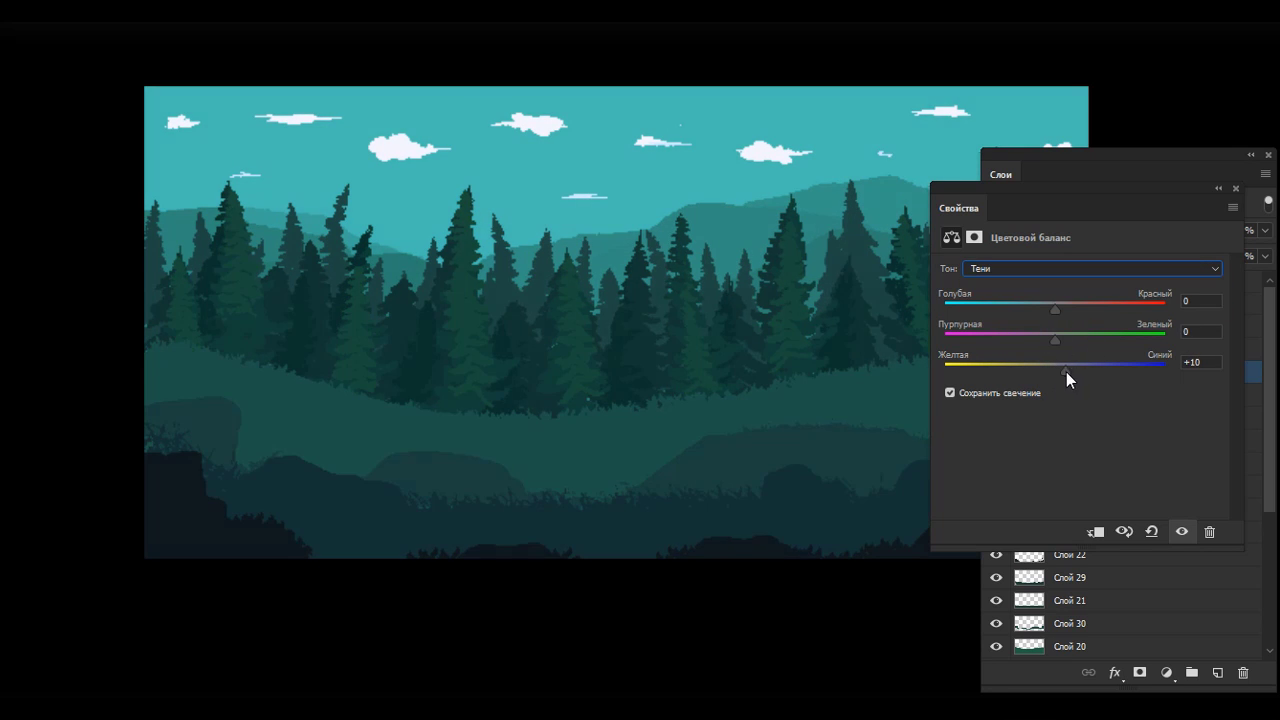
drag(1055, 308, 1045, 342)
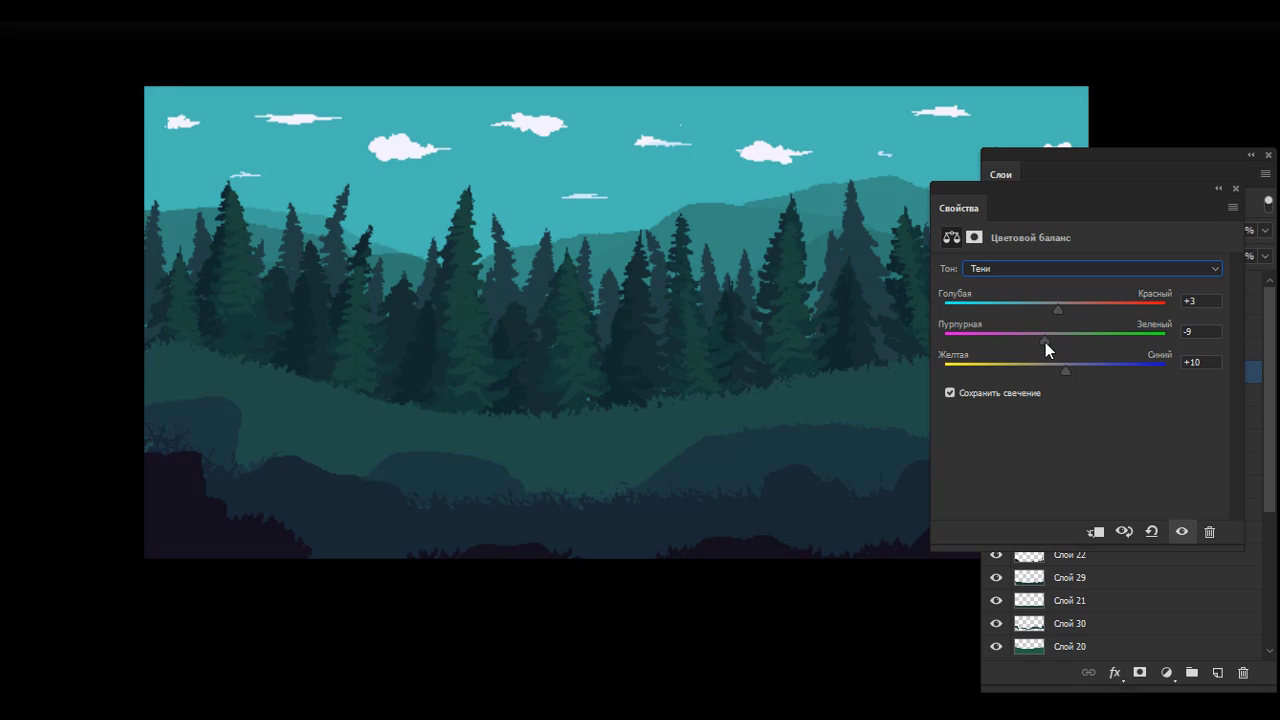
Step: Turn on the Сочность / Насыщенность adjustment and set vibrance to +34 and saturation to +7
click(1235, 188)
click(995, 417)
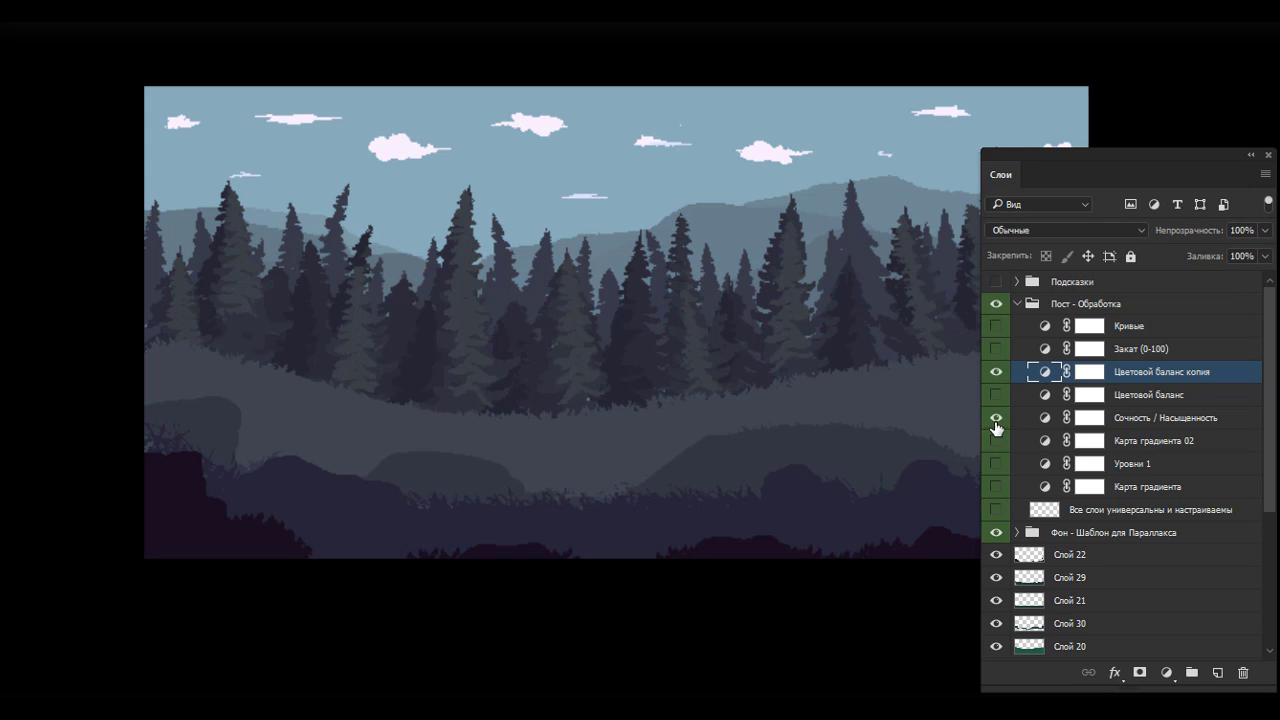
double_click(1045, 418)
drag(1014, 320, 1080, 320)
drag(1214, 286, 1115, 286)
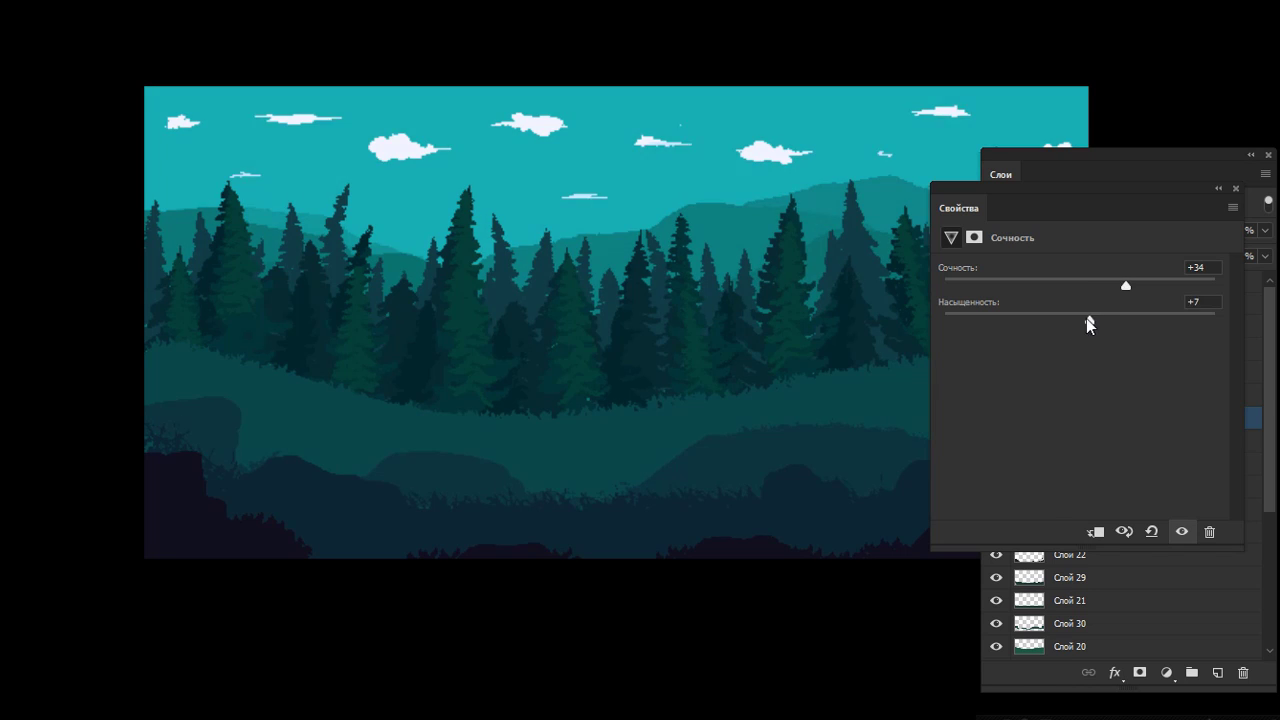
click(1235, 188)
Step: Preview Карта градиента 02, then turn on Уровни 1 and set its input levels to 0, 1,17 and 253
click(996, 440)
click(996, 440)
click(996, 463)
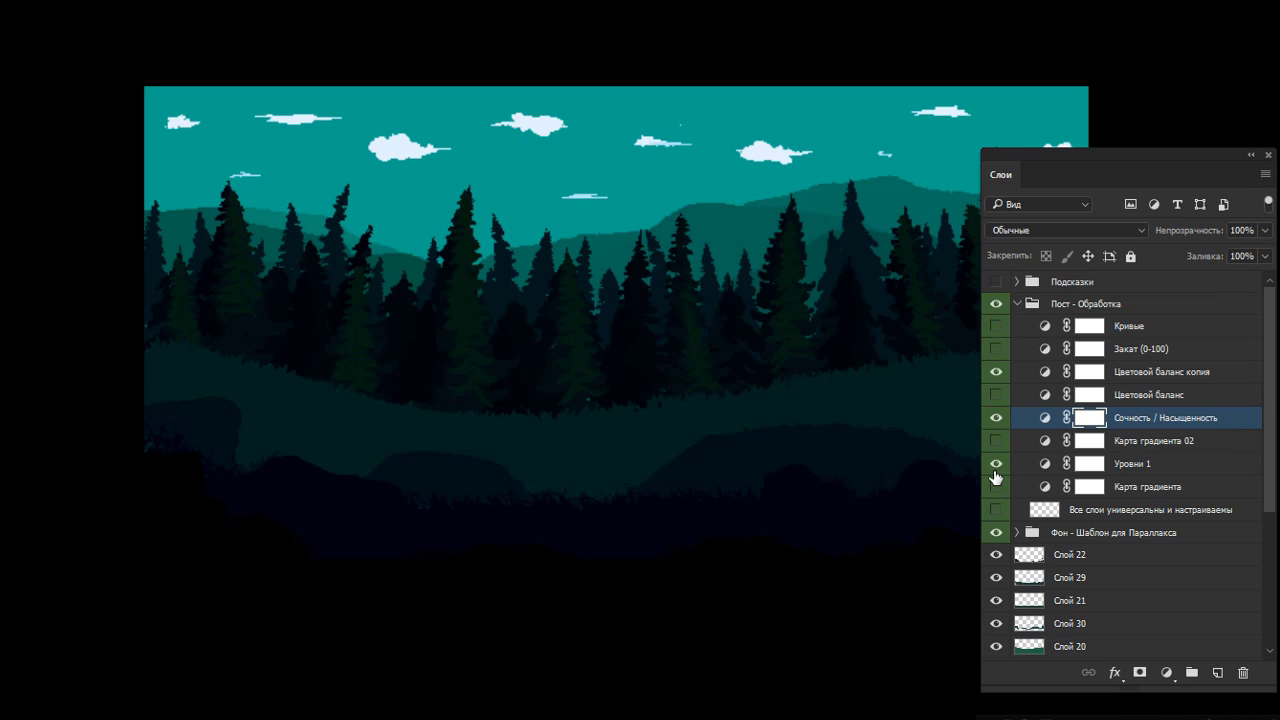
double_click(1045, 463)
drag(1102, 400, 1078, 408)
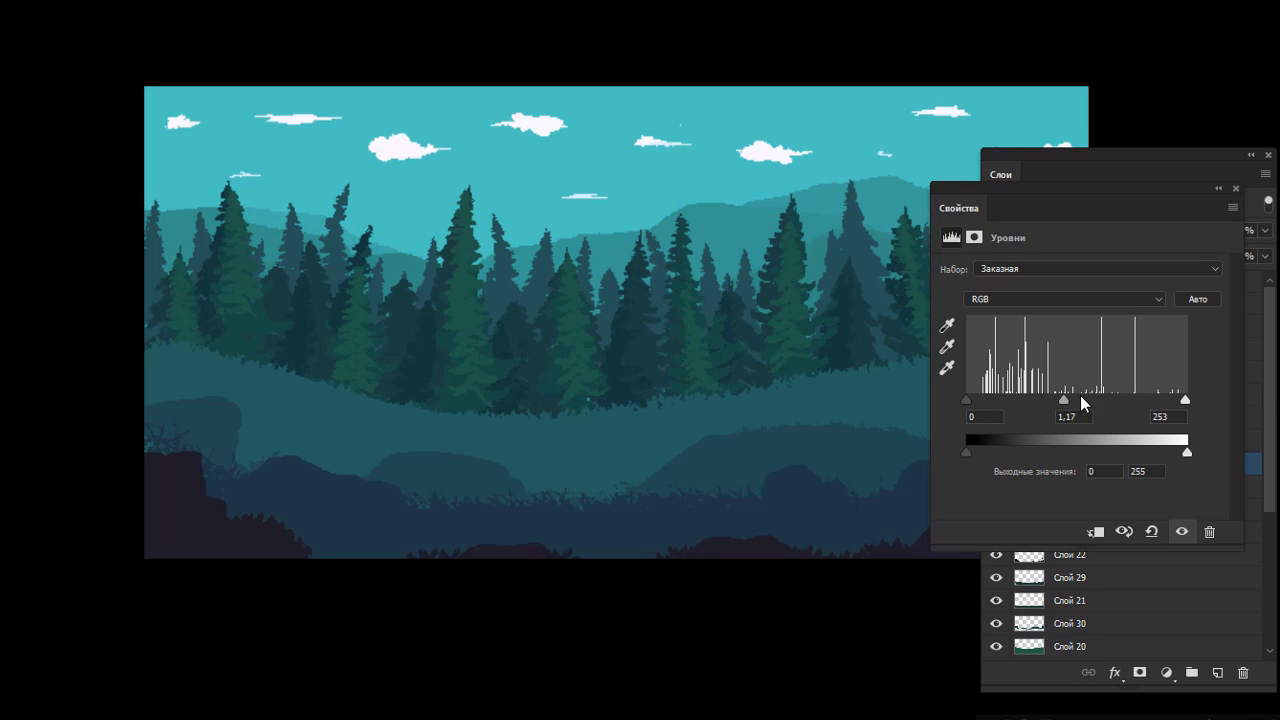
click(1235, 188)
Step: Turn on the Кривые adjustment with an S-shaped RGB curve and compare the image with the Пост - Обработка group off and on
click(996, 330)
double_click(1045, 329)
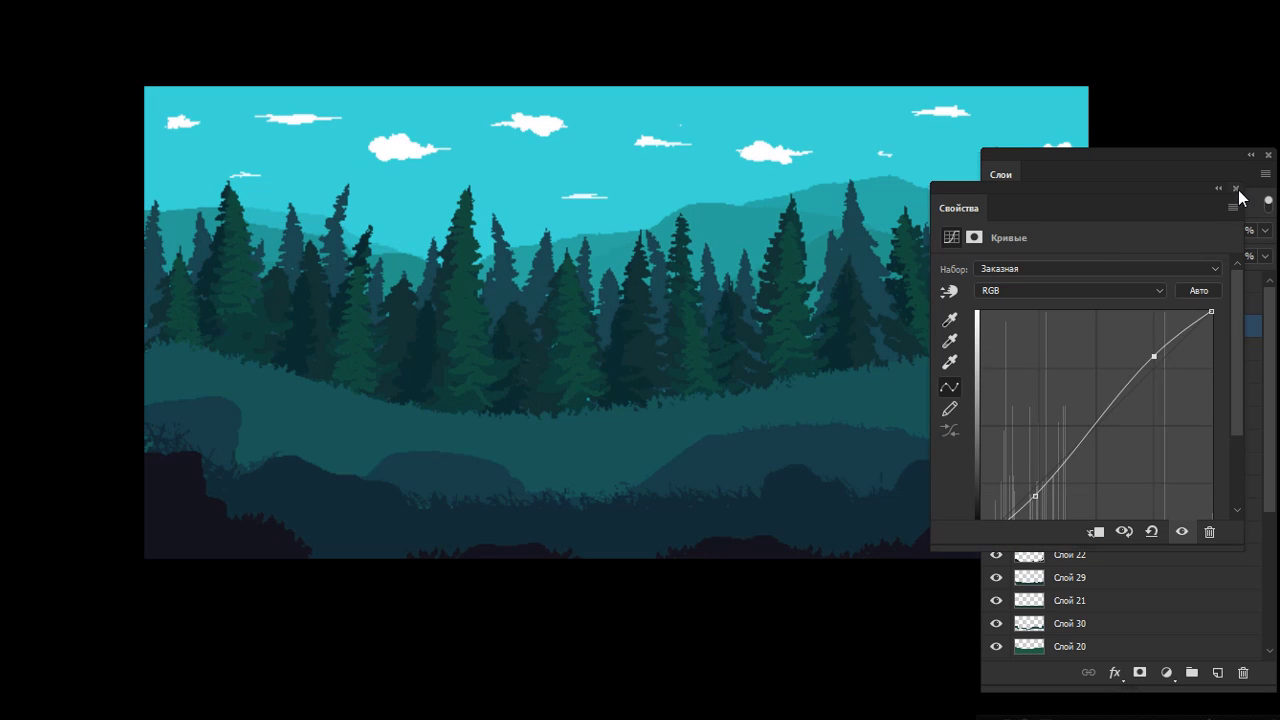
click(1235, 188)
click(995, 304)
click(995, 304)
click(1032, 303)
click(1017, 303)
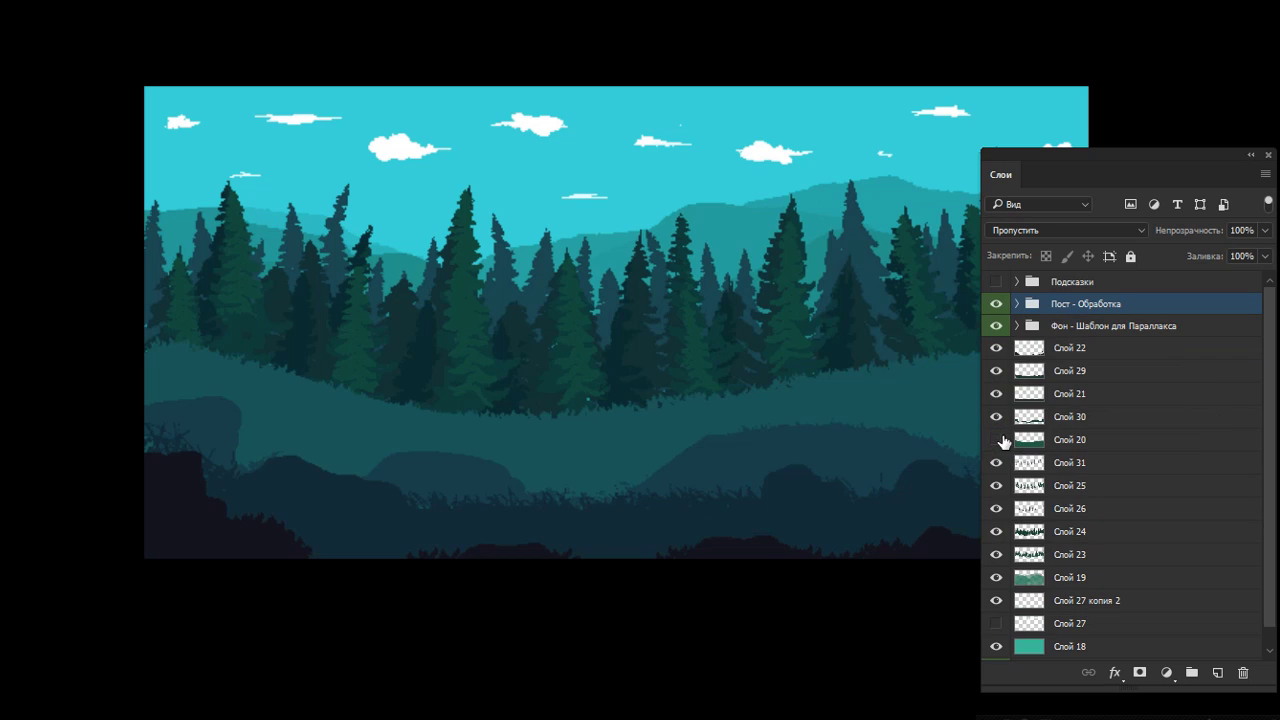
Step: Examine what Слой 24, Слой 20 and Слой 30 contain by hiding and showing each layer
click(996, 532)
click(996, 532)
click(1065, 440)
click(996, 440)
click(996, 440)
click(1065, 417)
click(996, 417)
click(996, 417)
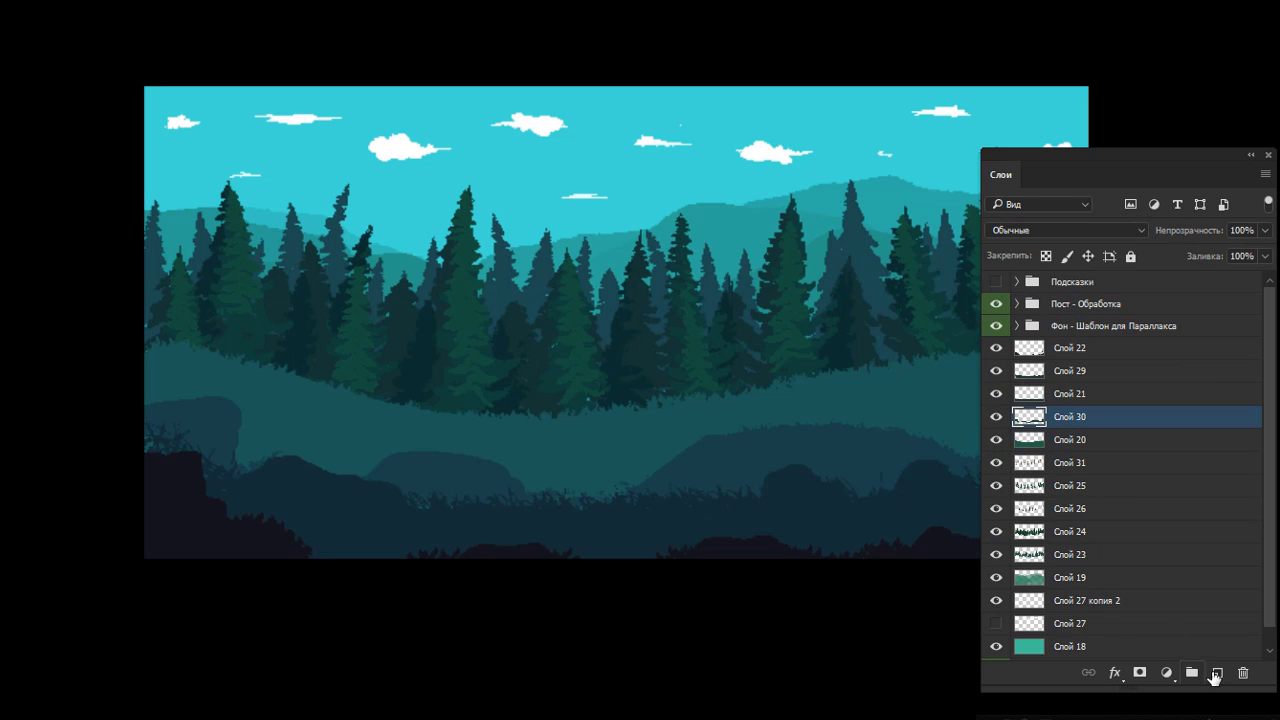
Step: Add a new layer above Слой 30 and hide the Пост - Обработка group
click(1217, 672)
click(996, 283)
drag(996, 305, 996, 282)
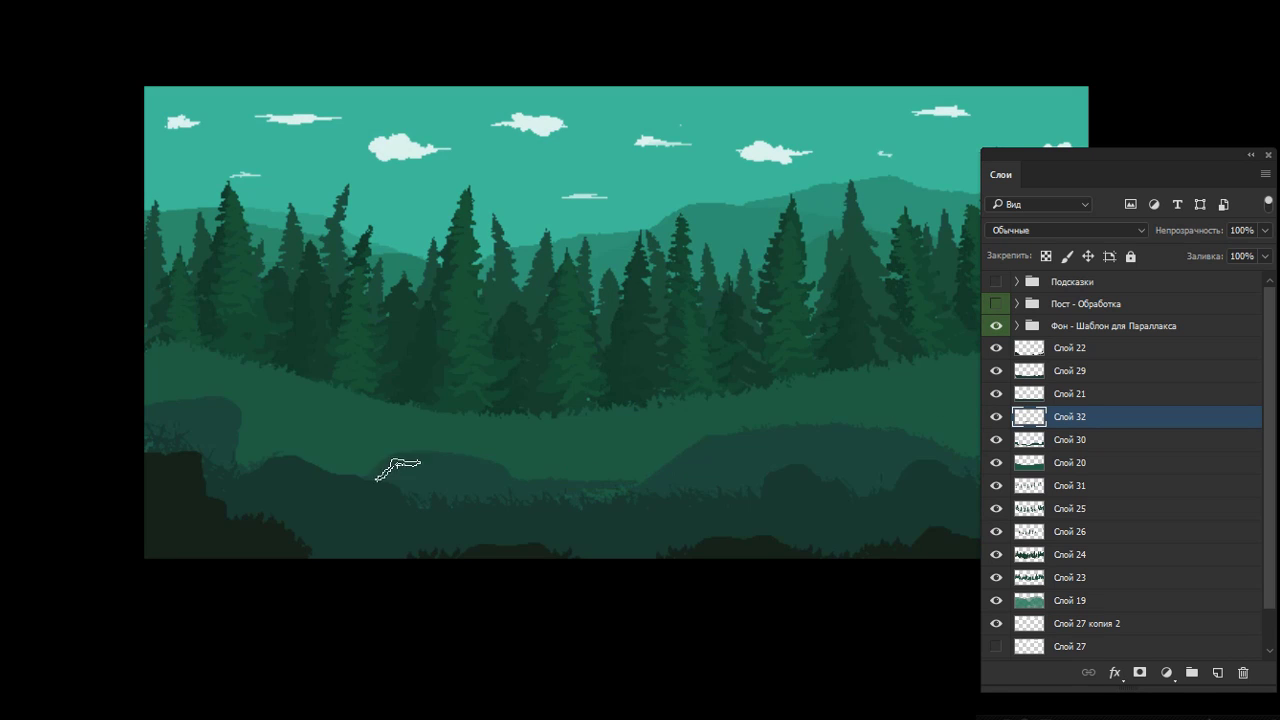
Step: Paint a dark teal ground band across the scene behind the front grass on the new layer
right_click(712, 463)
click(527, 435)
key(Return)
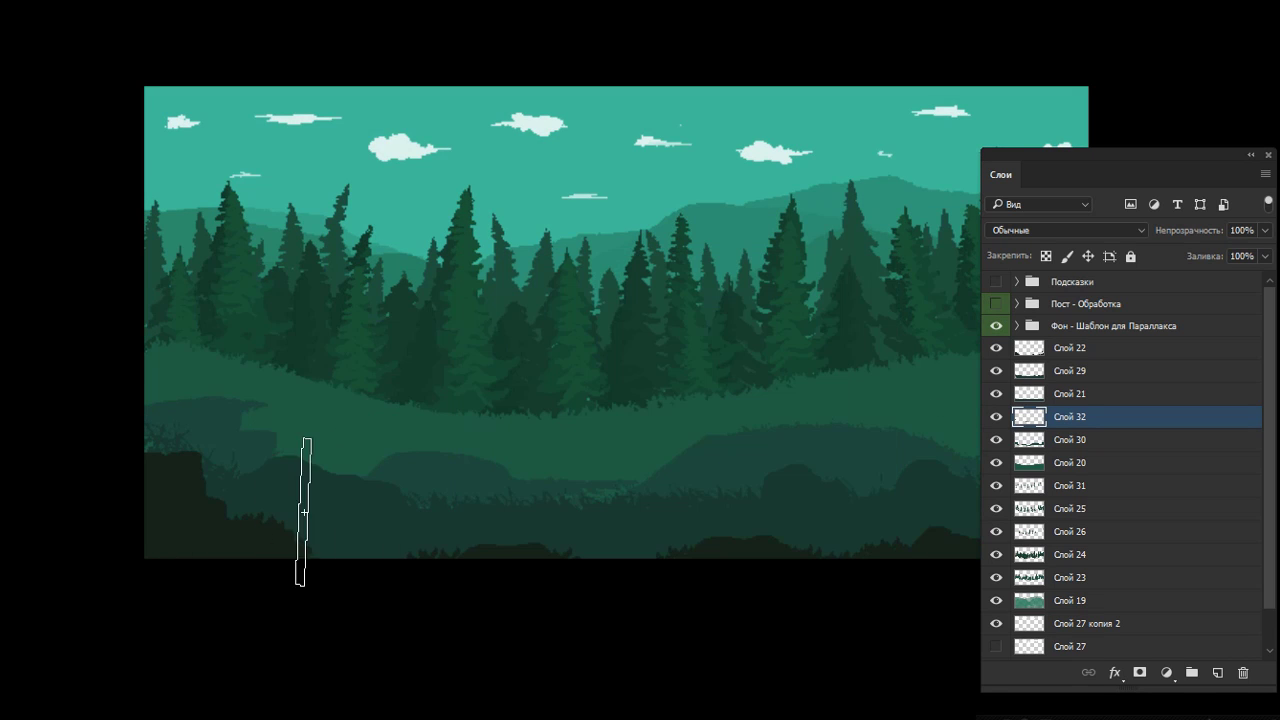
key(Tab)
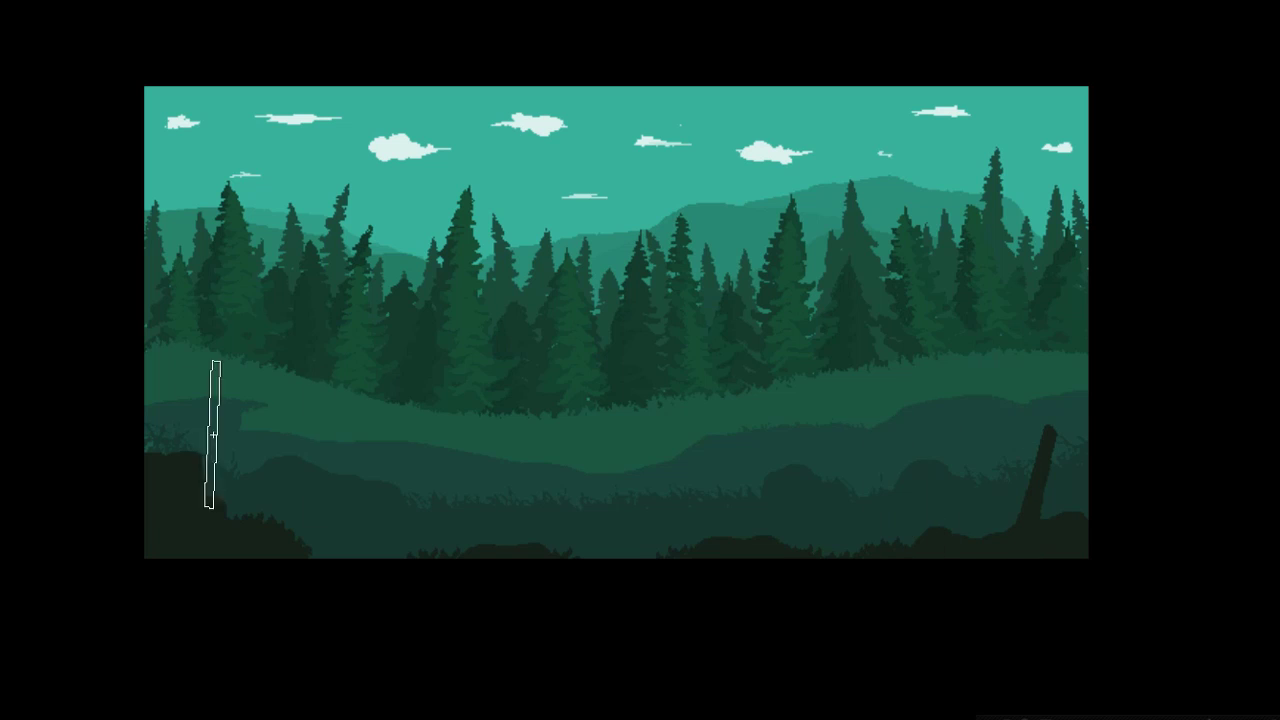
Step: Extend the teal ground band up the left slope and roughen its upper edge with a grass brush
right_click(611, 443)
click(680, 453)
key(Return)
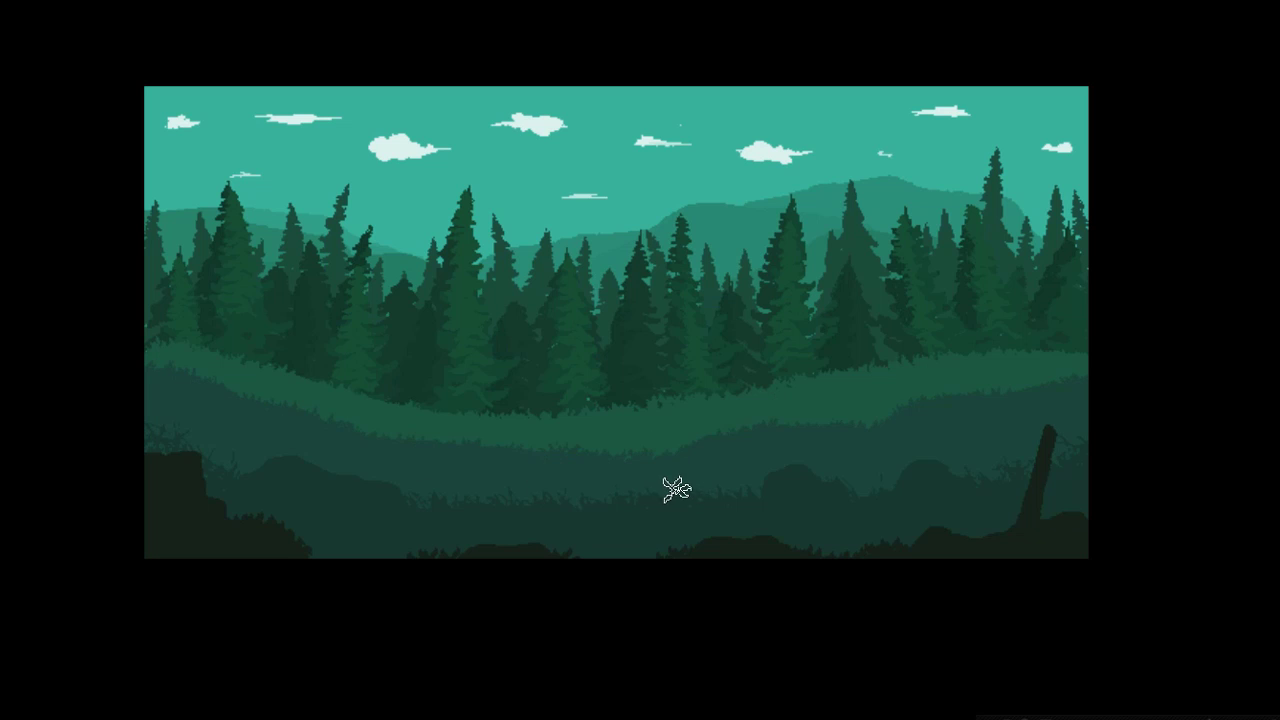
Step: Lasso the three rounded front mounds on Слой 29, copy them to a new layer, and place it below Слой 29
key(Tab)
ctrl+click(793, 485)
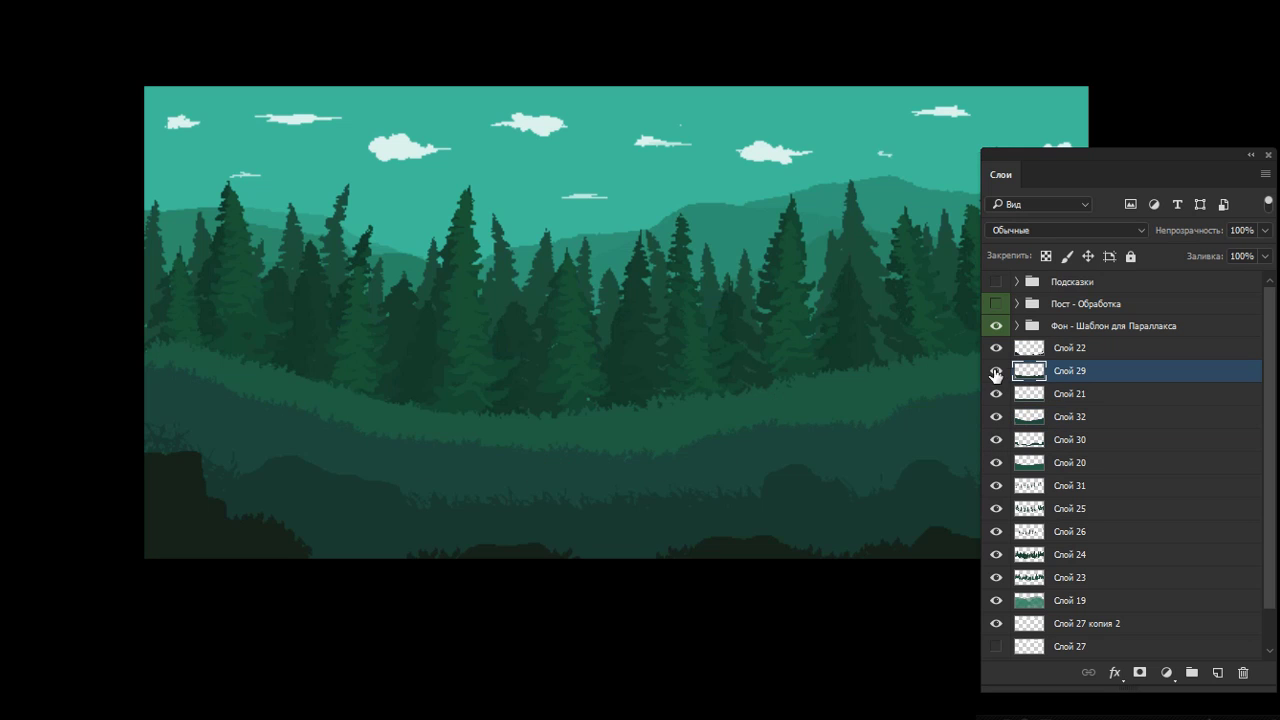
key(l)
mouse_move(271, 450)
mouse_down()
mouse_move(343, 531)
mouse_move(268, 452)
mouse_up()
mouse_move(757, 520)
mouse_down()
mouse_move(857, 514)
mouse_move(762, 508)
mouse_up()
mouse_move(905, 503)
mouse_down()
mouse_move(955, 470)
mouse_move(910, 515)
mouse_up()
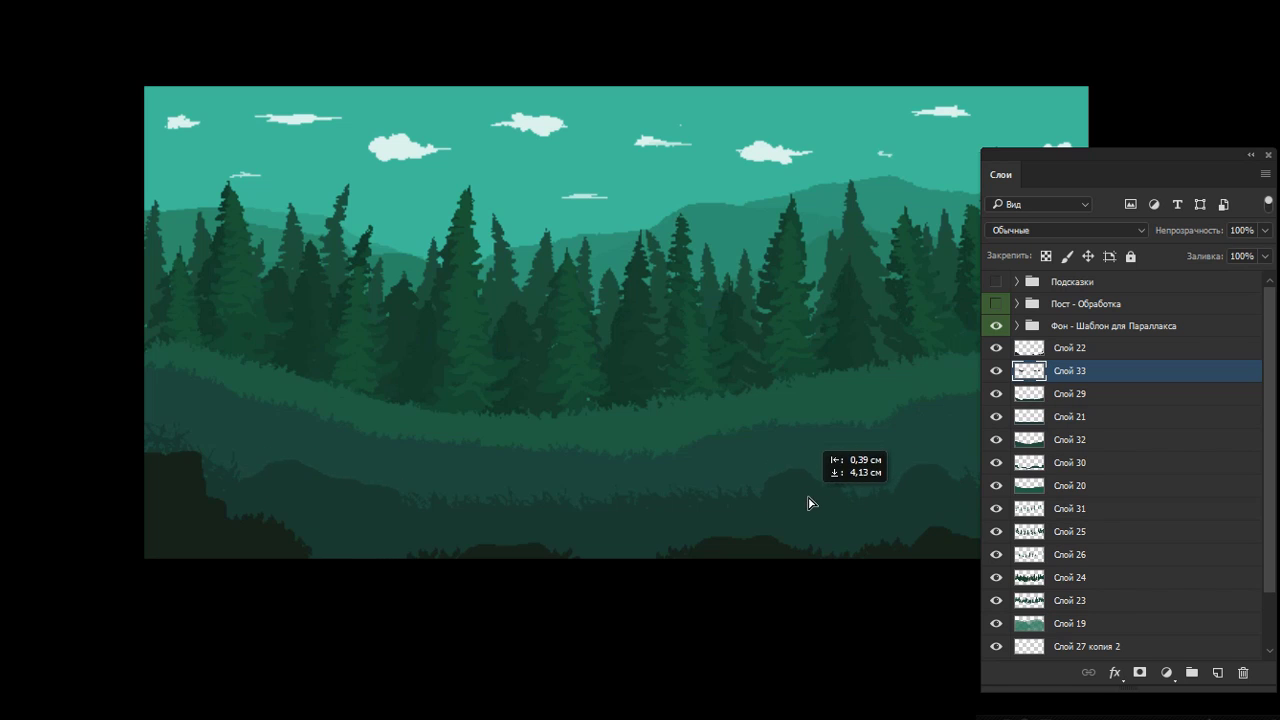
key(ctrl+j)
drag(1000, 373, 996, 394)
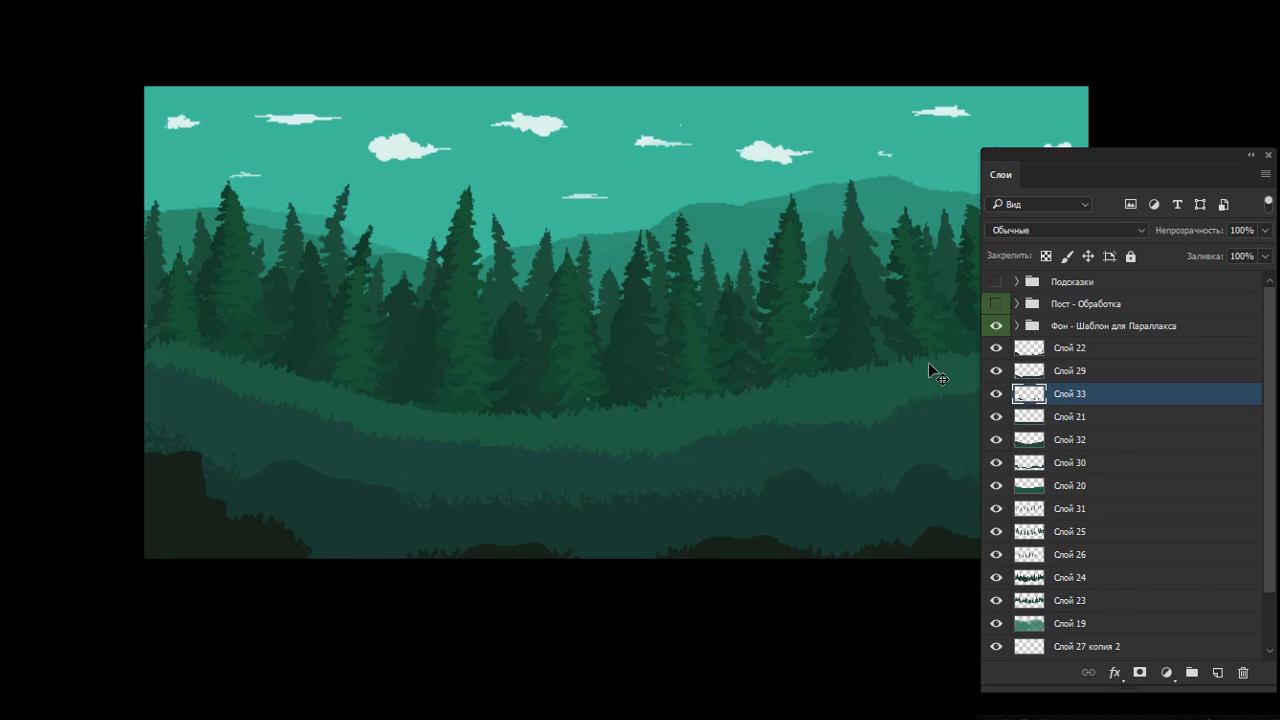
Step: Retune the lightness of the copied mounds with Hue/Saturation and Levels, and move their layer below Слой 21
key(ctrl+u)
drag(979, 308, 968, 311)
key(Return)
key(ctrl+l)
mouse_move(517, 340)
mouse_down()
mouse_move(531, 340)
mouse_move(517, 340)
mouse_up()
drag(759, 340, 742, 340)
key(Return)
drag(1060, 393, 1070, 418)
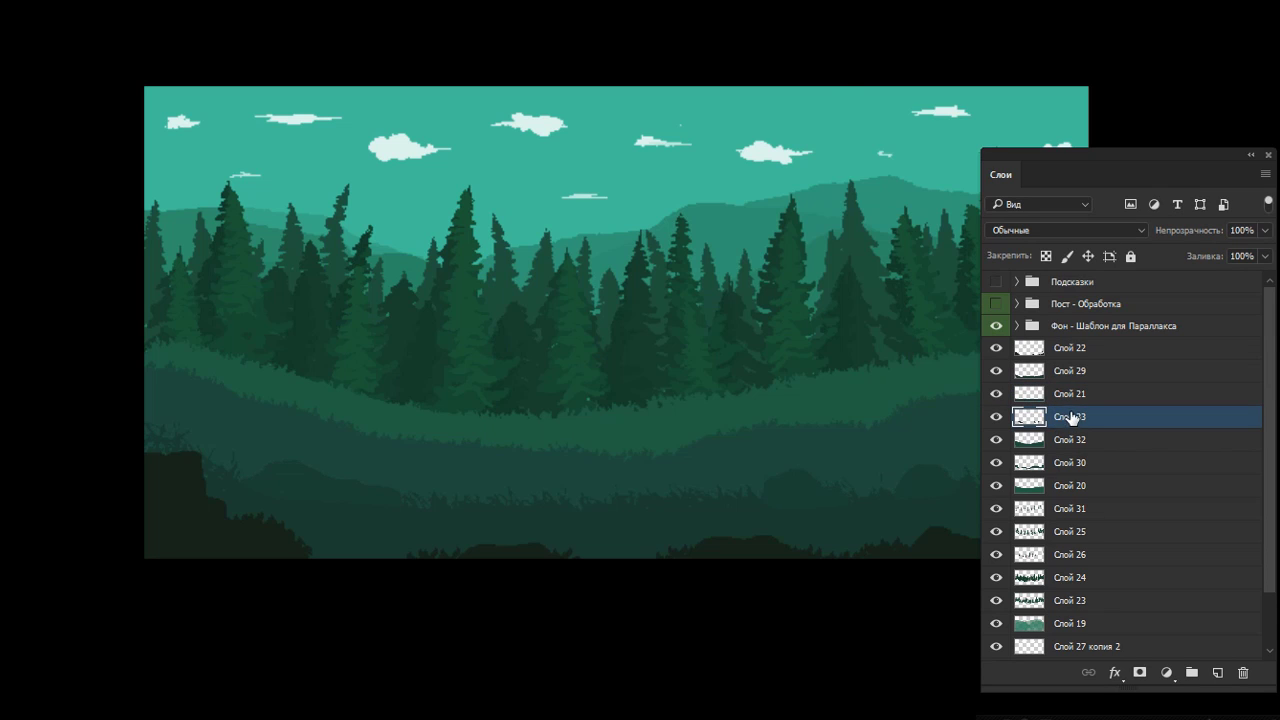
Step: Darken the mounds on Слой 33 using Levels with a white input of 246 and a shifted midtone point
key(ctrl+l)
key(Tab)
key(Tab)
key(Down)
key(Down)
key(Down)
key(Down)
key(Down)
key(Down)
key(Down)
key(Down)
key(Down)
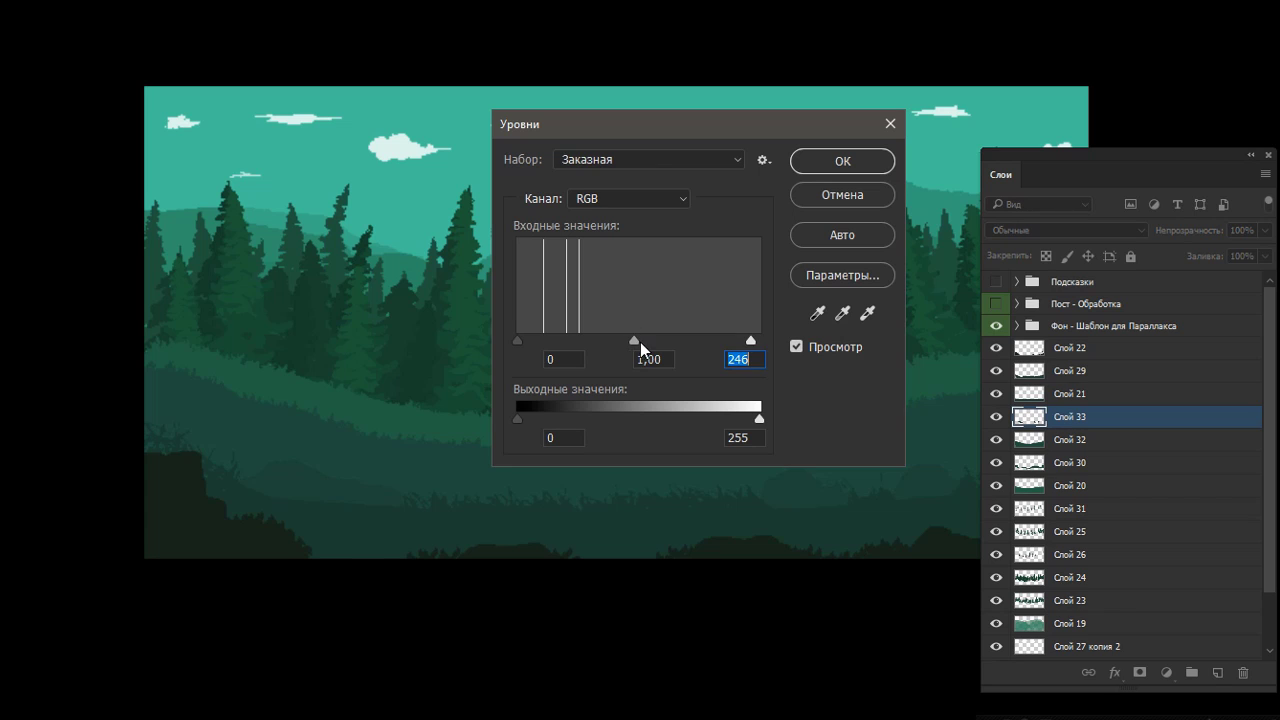
click(648, 342)
click(836, 170)
Step: Lower the saturation of the mounds on Слой 33 with Hue/Saturation
key(ctrl+u)
key(Tab)
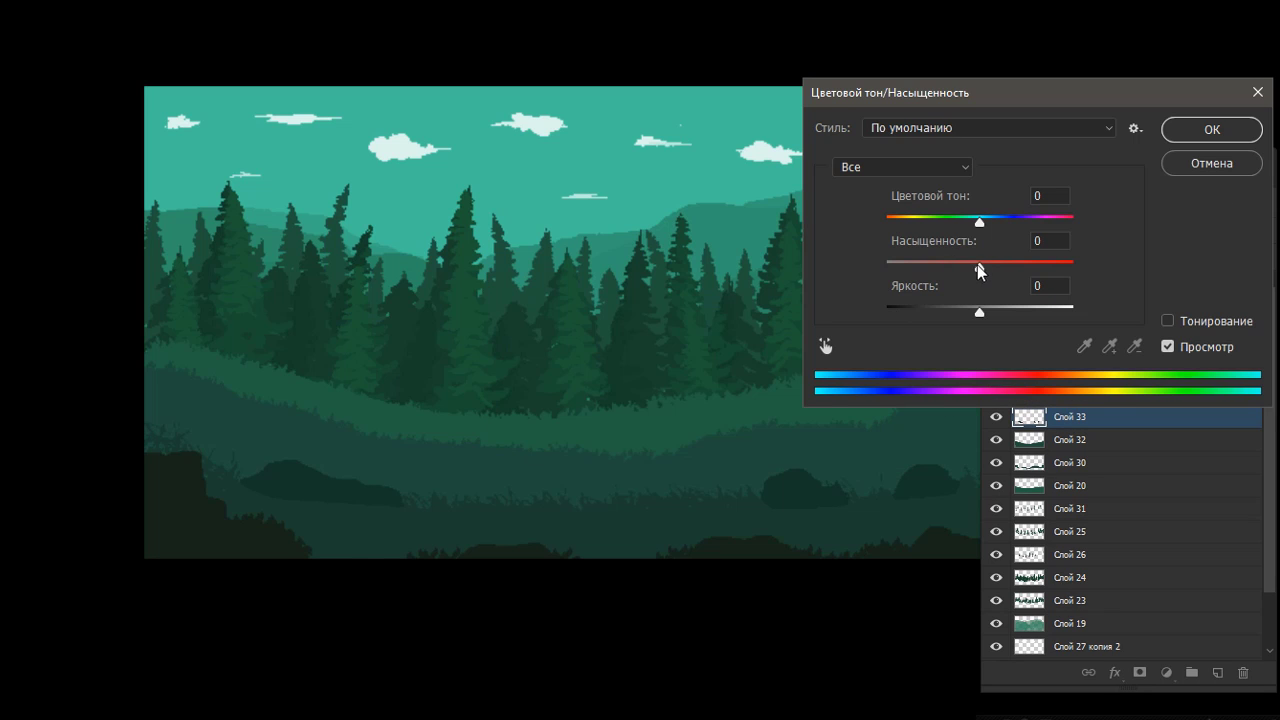
key(Down)
key(Down)
key(Down)
key(Down)
key(Down)
key(Down)
key(Down)
key(Down)
key(Down)
key(Down)
key(Down)
key(Down)
click(1212, 130)
Step: Select Слой 21 and compare the ground bands with Слой 32 hidden and shown
click(1003, 396)
click(996, 440)
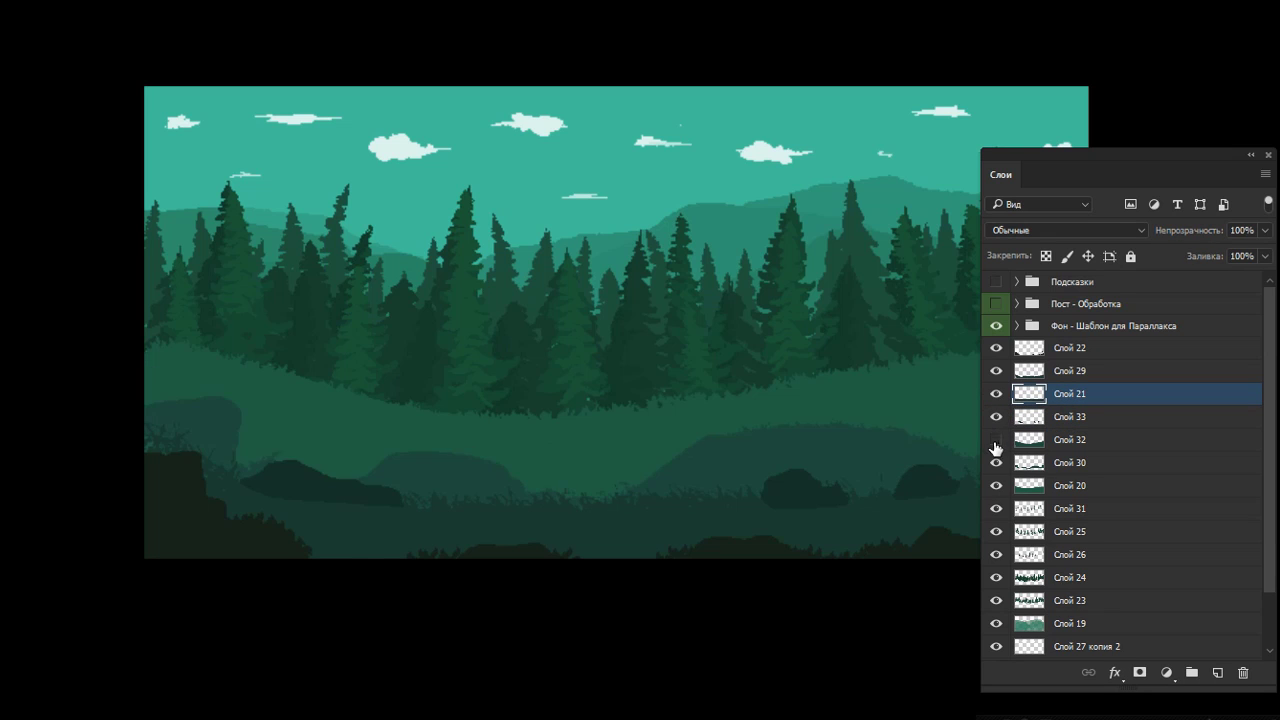
click(996, 440)
click(996, 440)
click(996, 440)
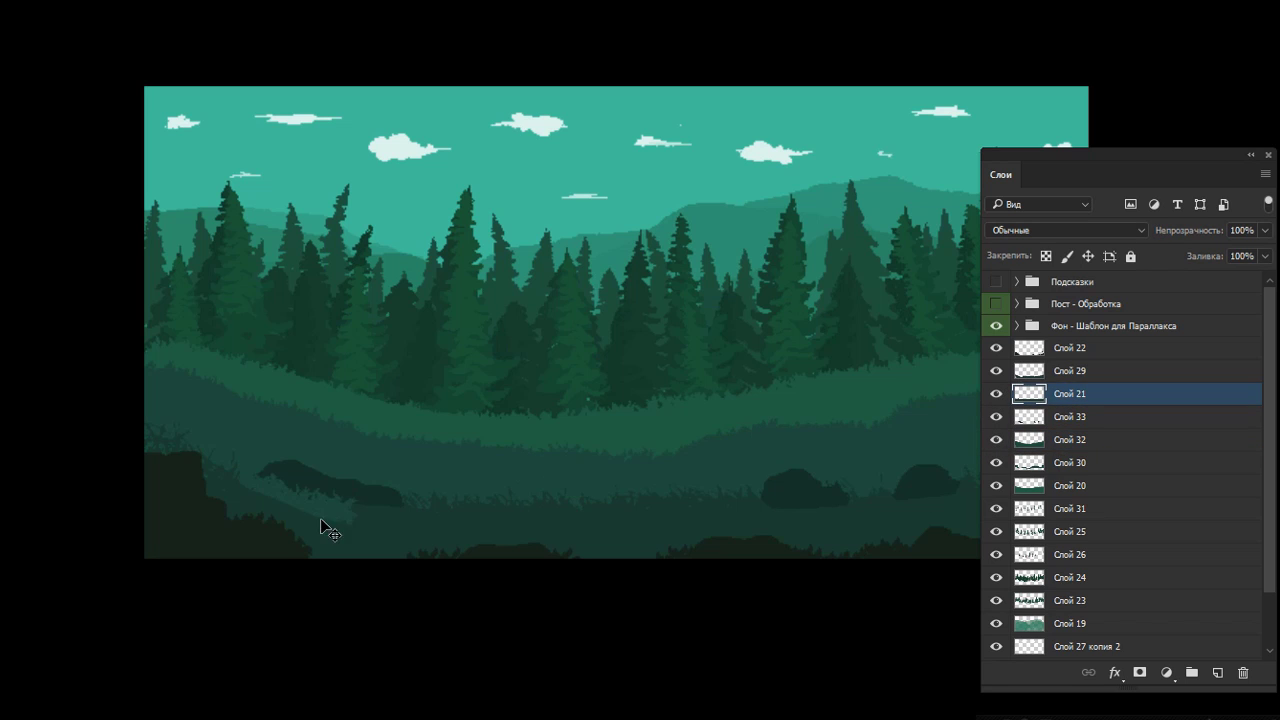
scroll(884, 400, down, 1)
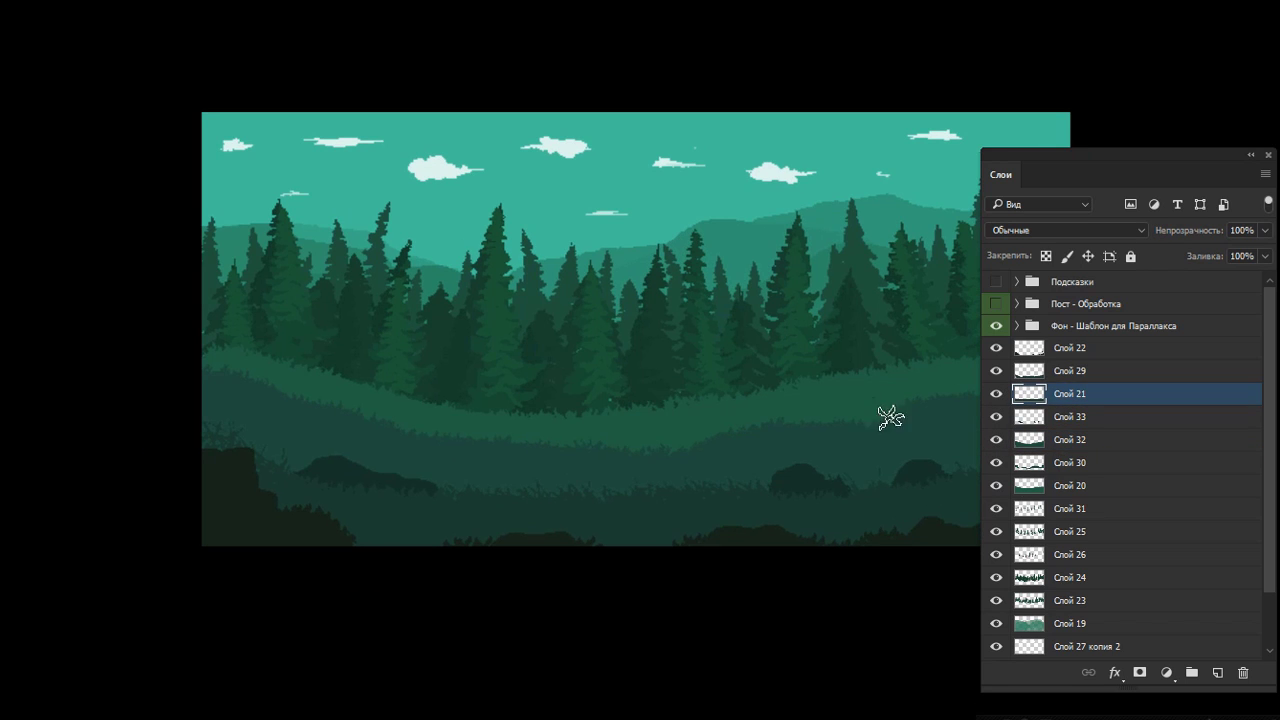
Step: Adjust the mounds on Слой 33 with Levels, using a white input of 238, a shifted midtone point and a raised black point
click(1030, 420)
key(ctrl+l)
drag(760, 340, 743, 340)
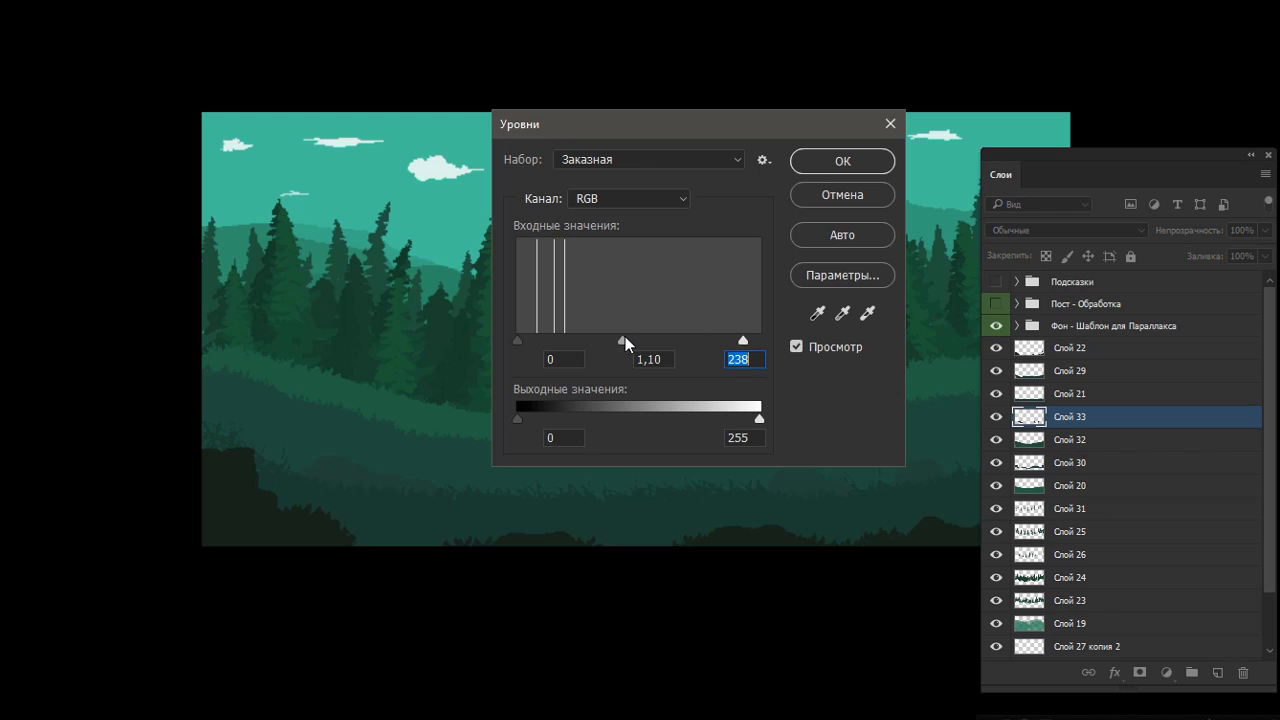
click(626, 340)
drag(517, 340, 527, 342)
click(842, 161)
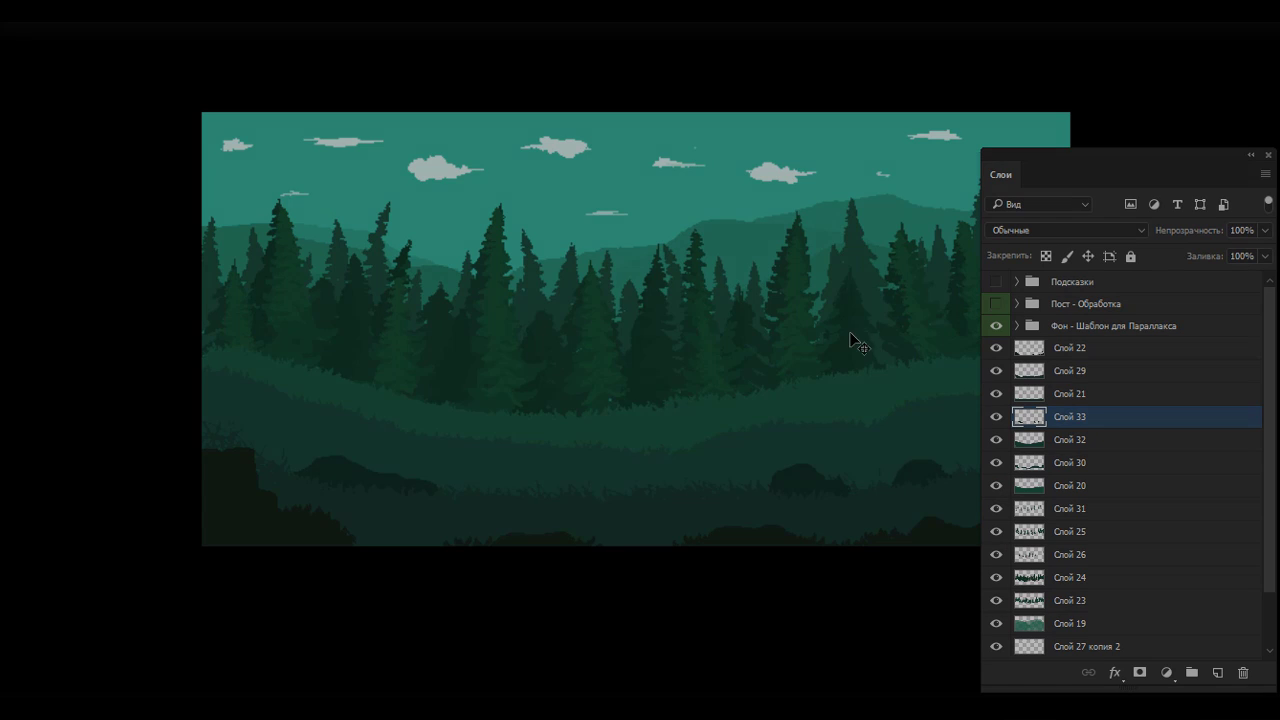
Step: Make the Пост - Обработка group visible and compare the forest landscape with and without its colour grading
key(Tab)
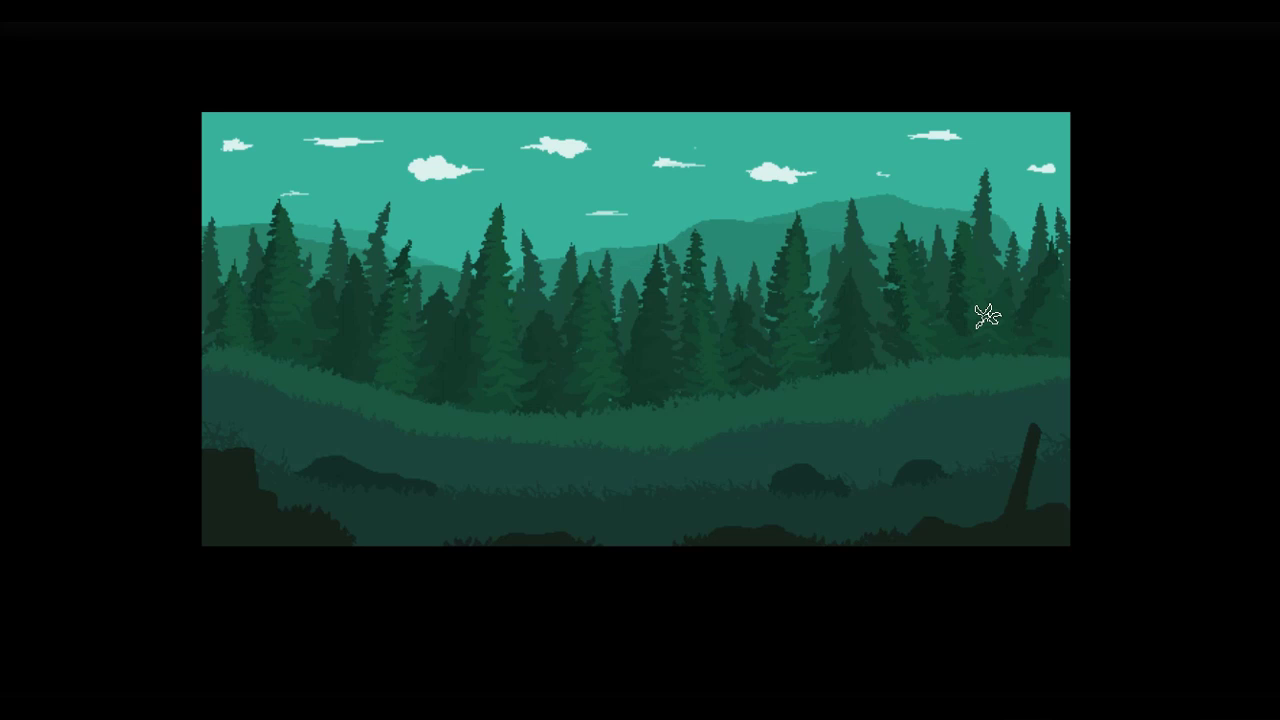
click(1105, 277)
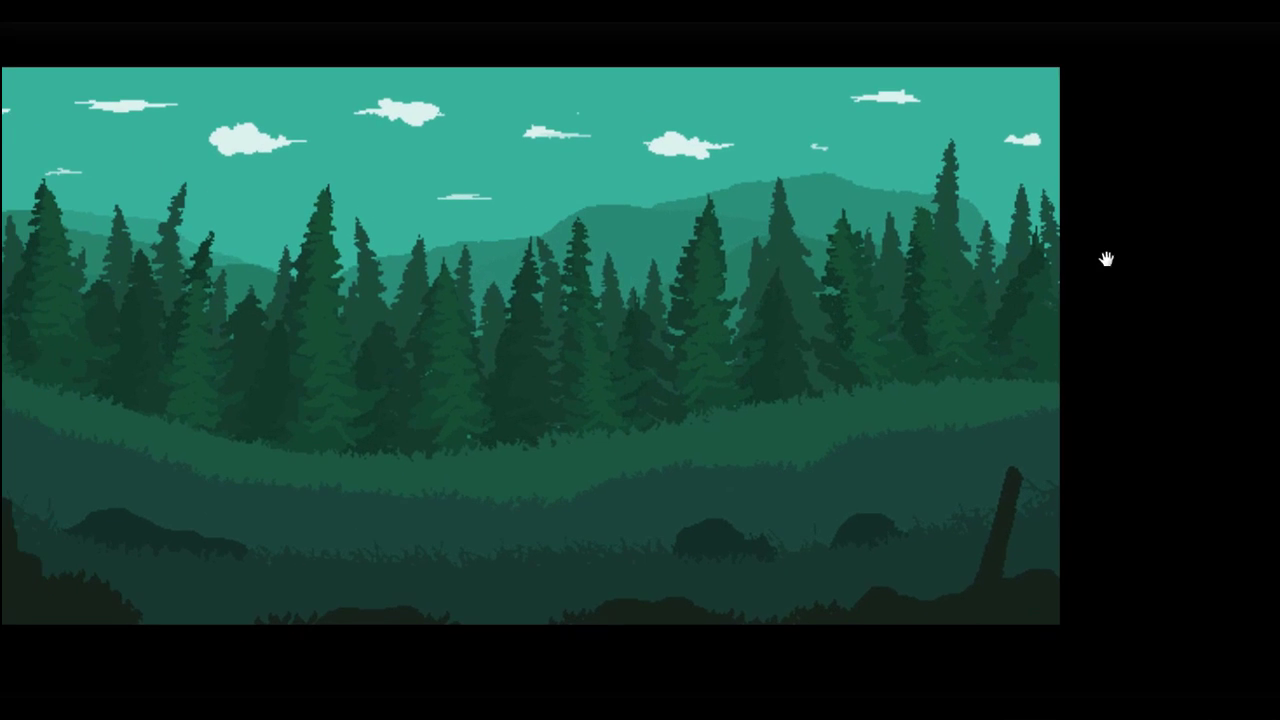
drag(1106, 257, 1202, 273)
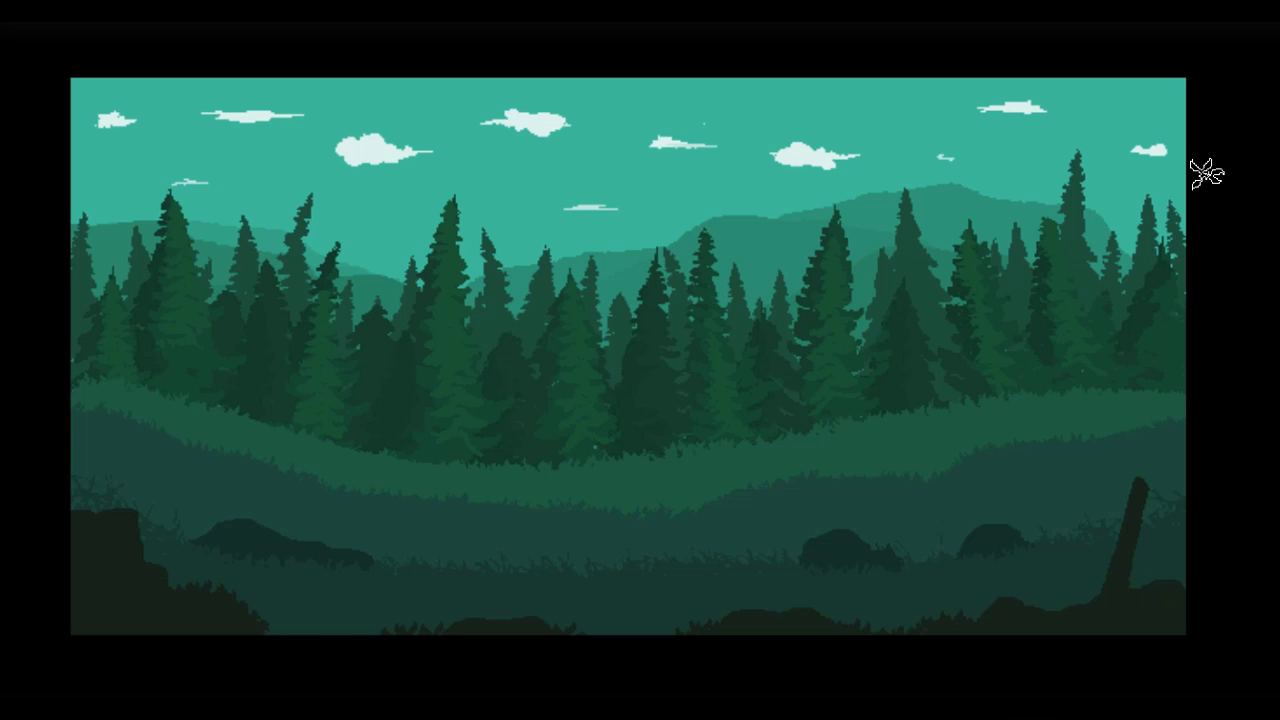
key(F7)
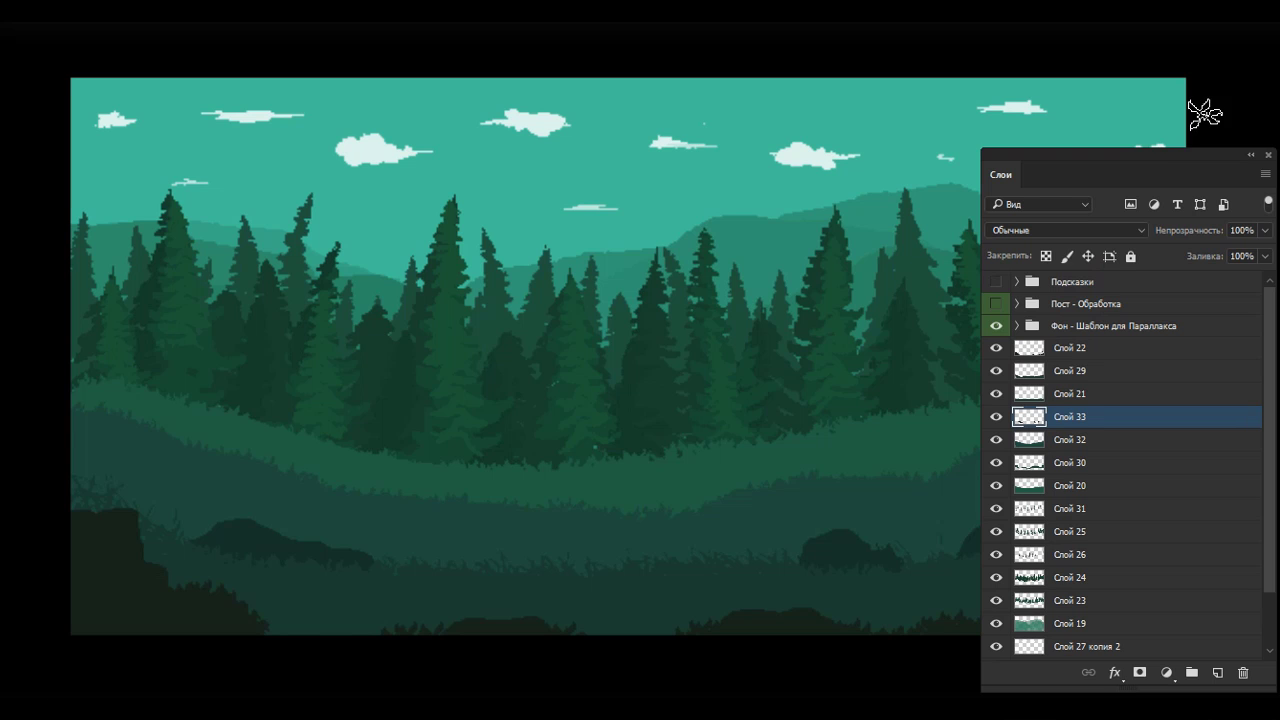
click(997, 302)
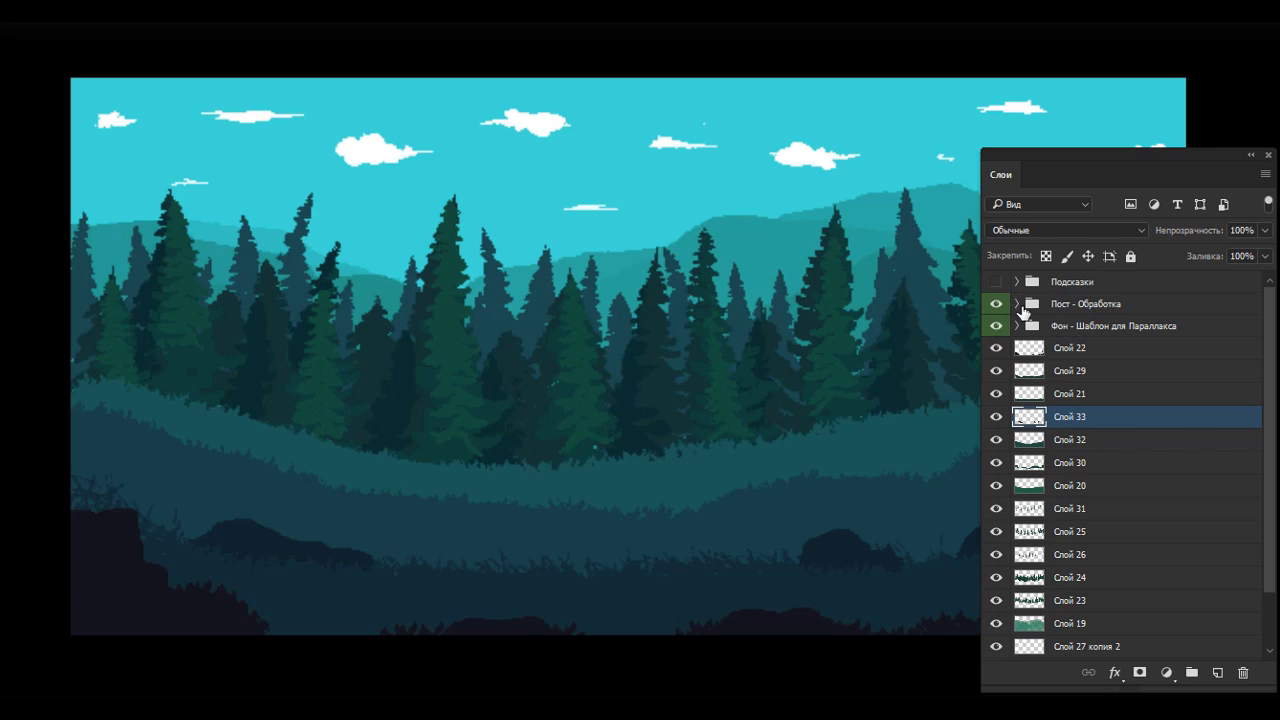
scroll(811, 291, down, 3)
scroll(854, 306, up, 4)
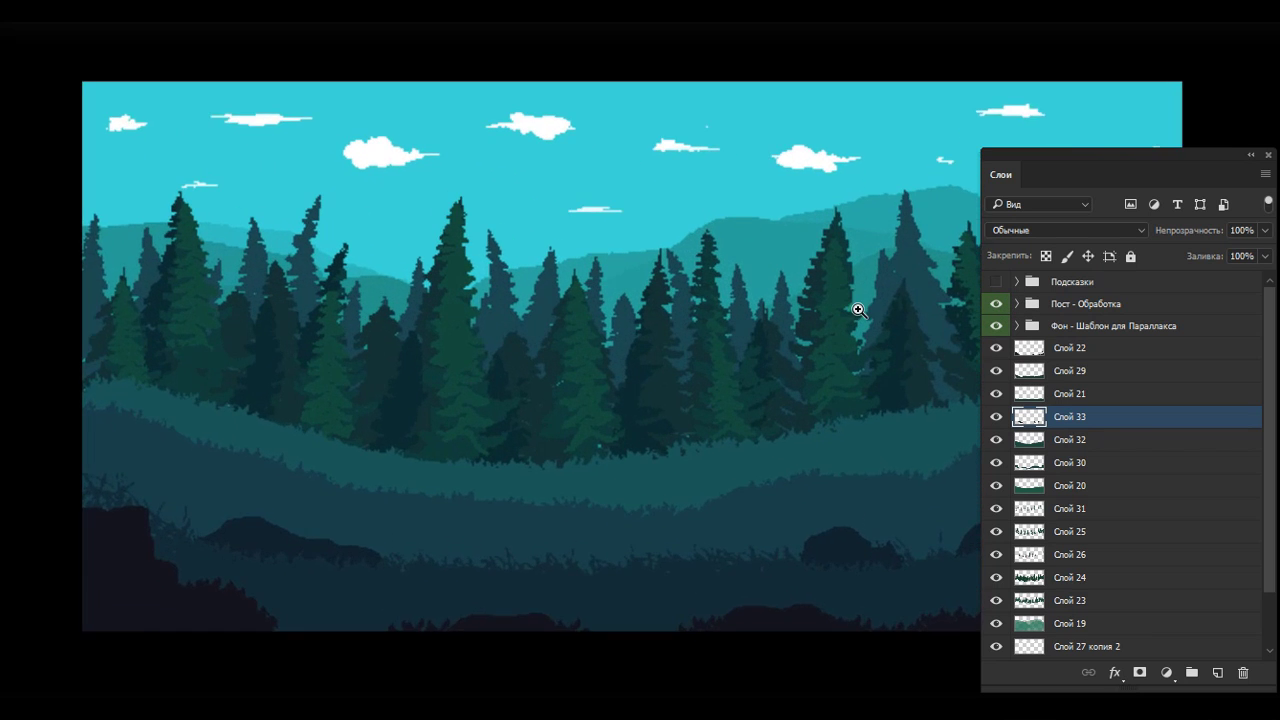
click(997, 305)
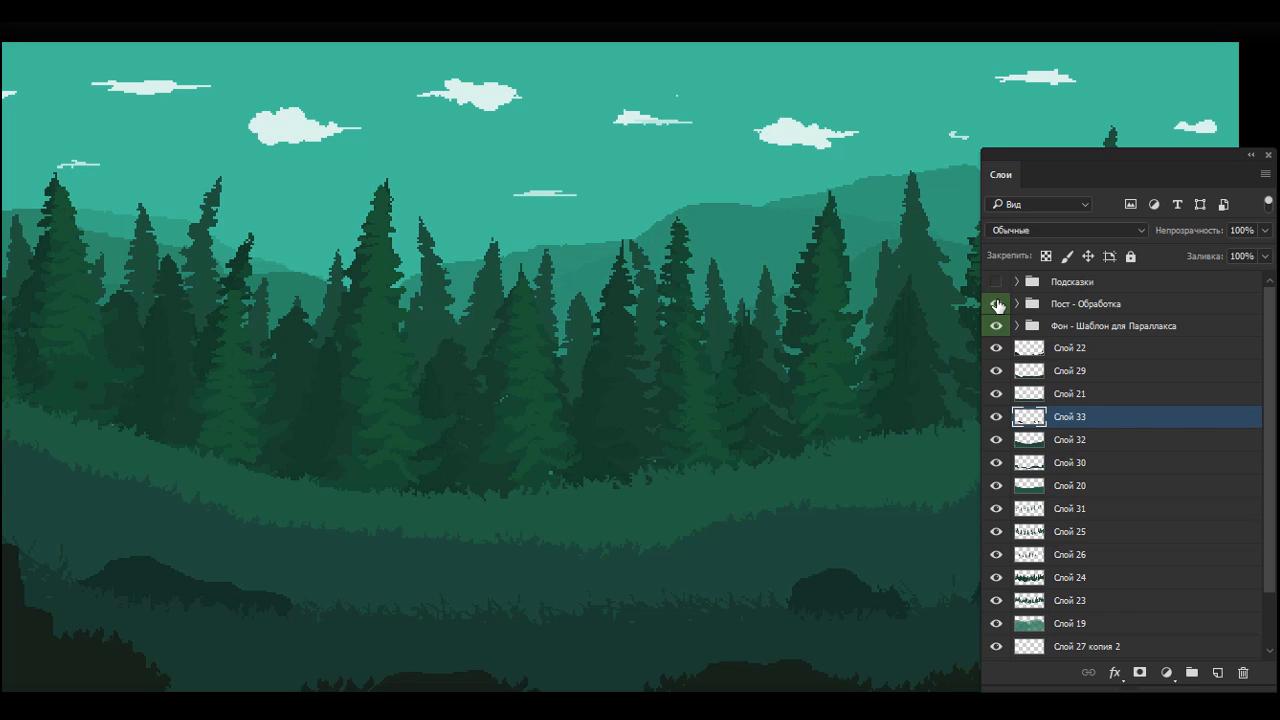
scroll(716, 372, up, 1)
drag(716, 372, 789, 291)
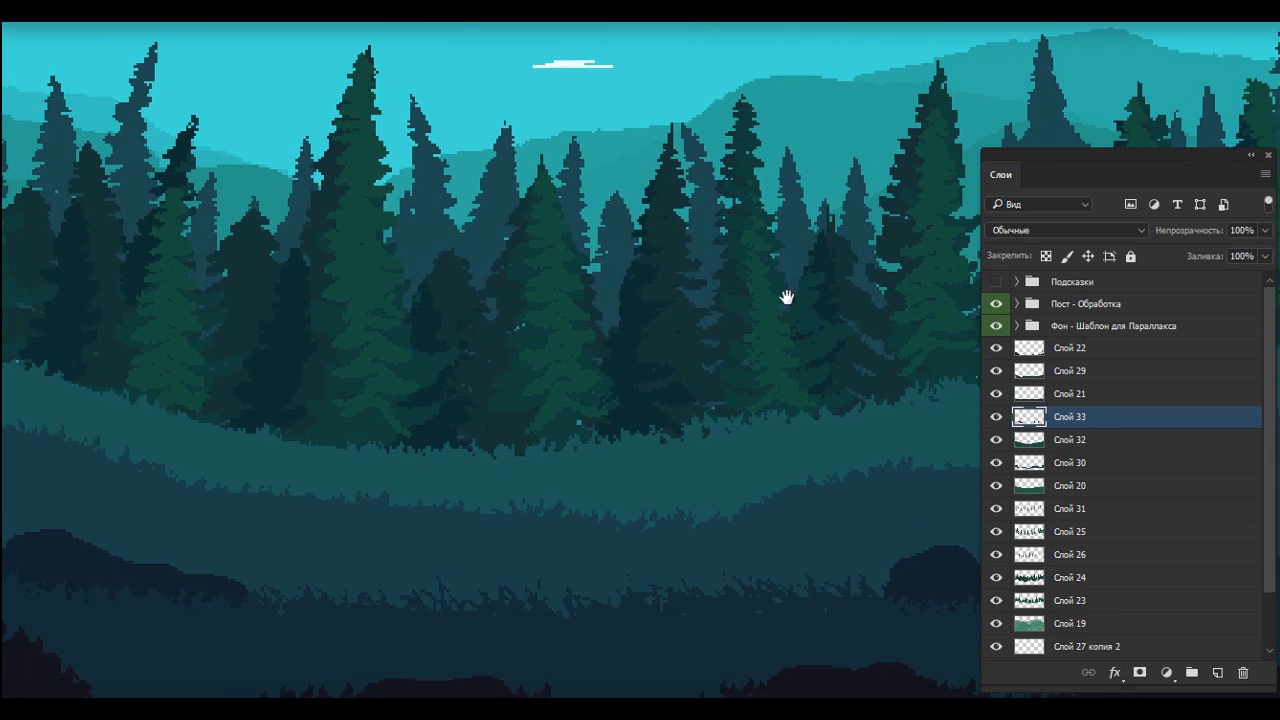
key(F7)
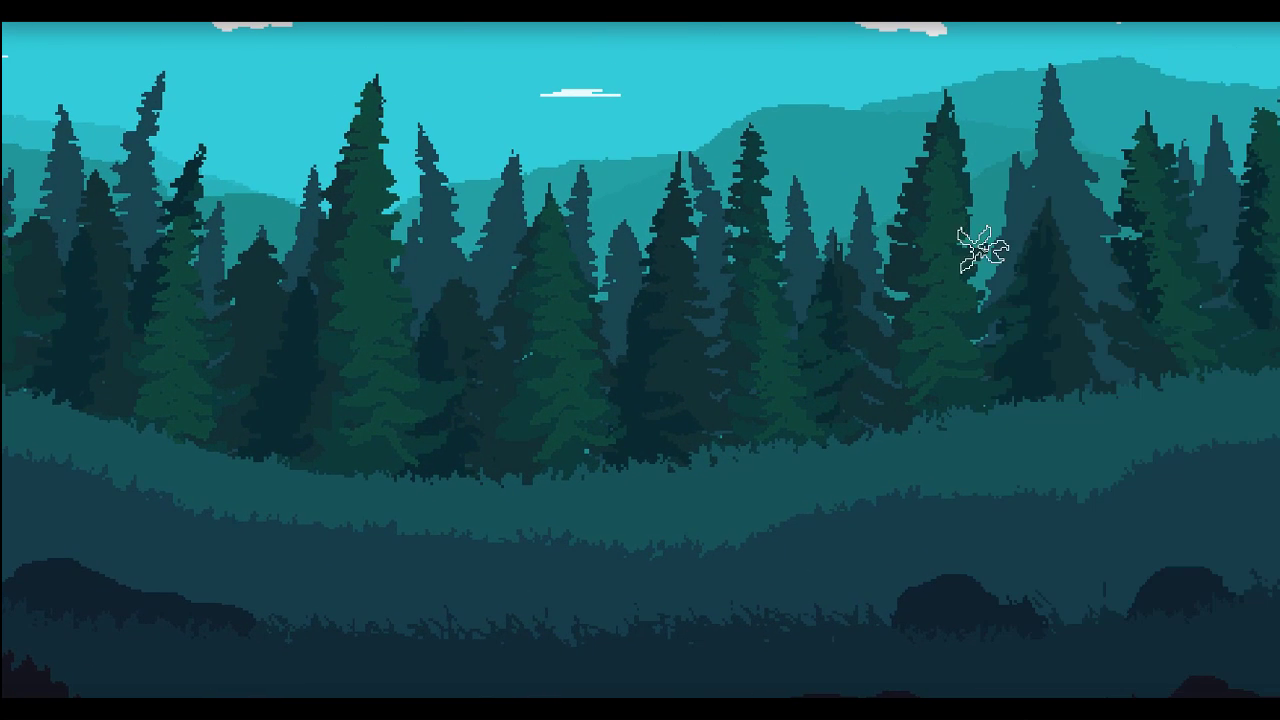